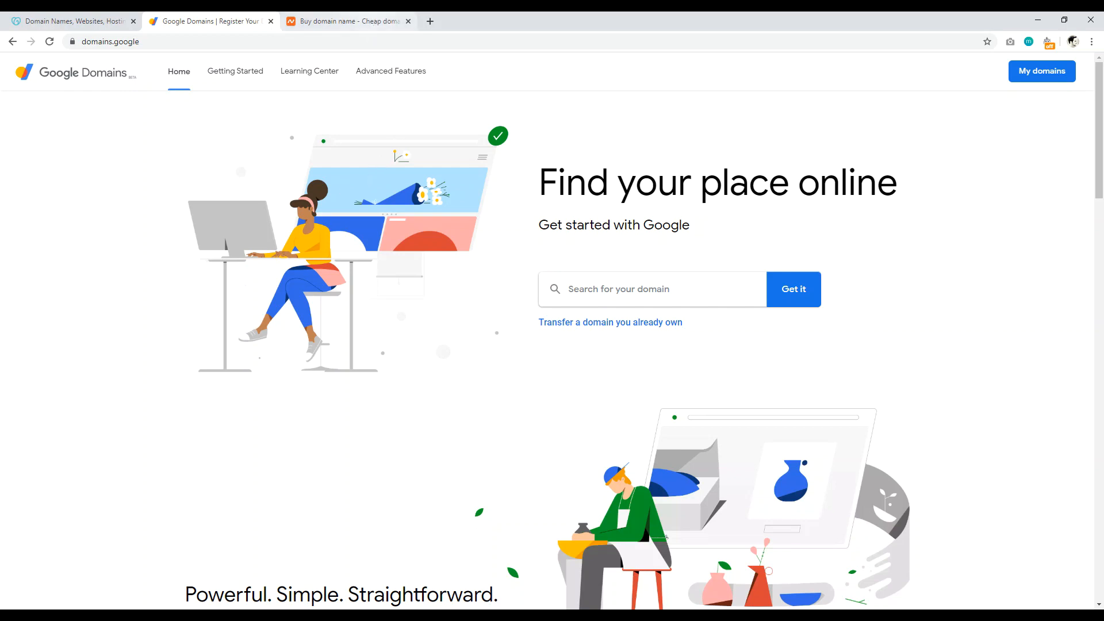
Step: Compare the Namecheap and GoDaddy registrar pages, ending on Namecheap's domain search
left_click(349, 21)
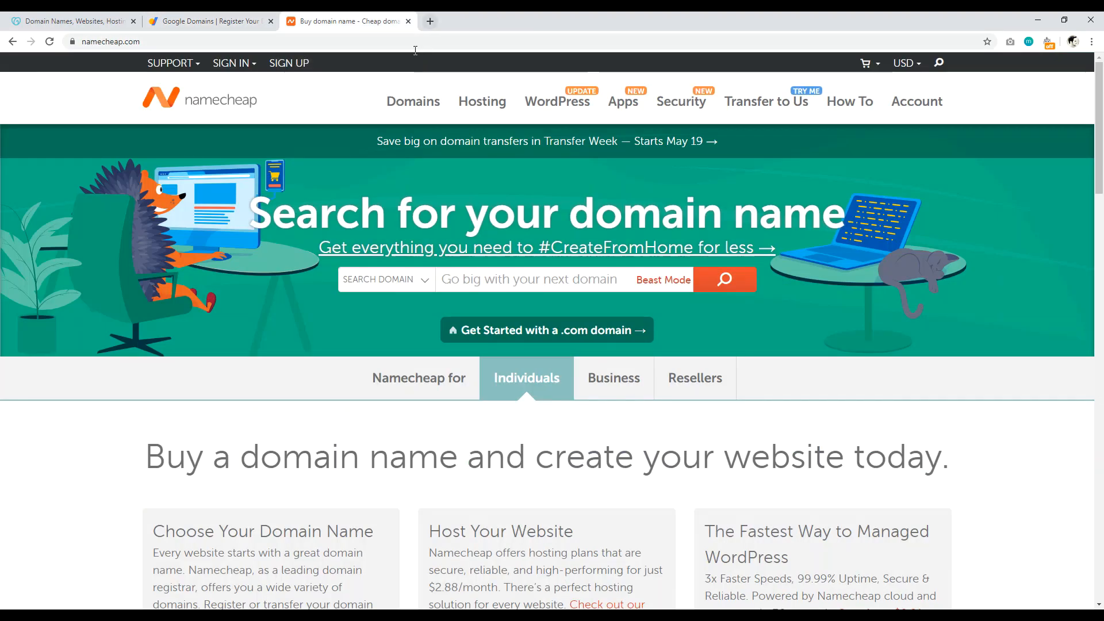
left_click(75, 22)
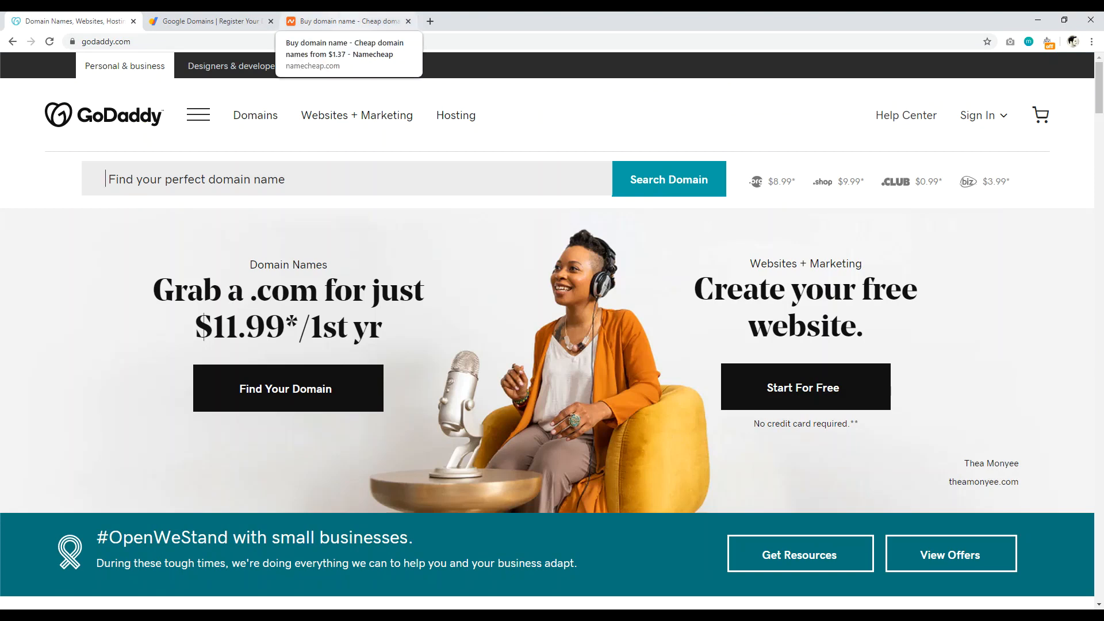
left_click(349, 21)
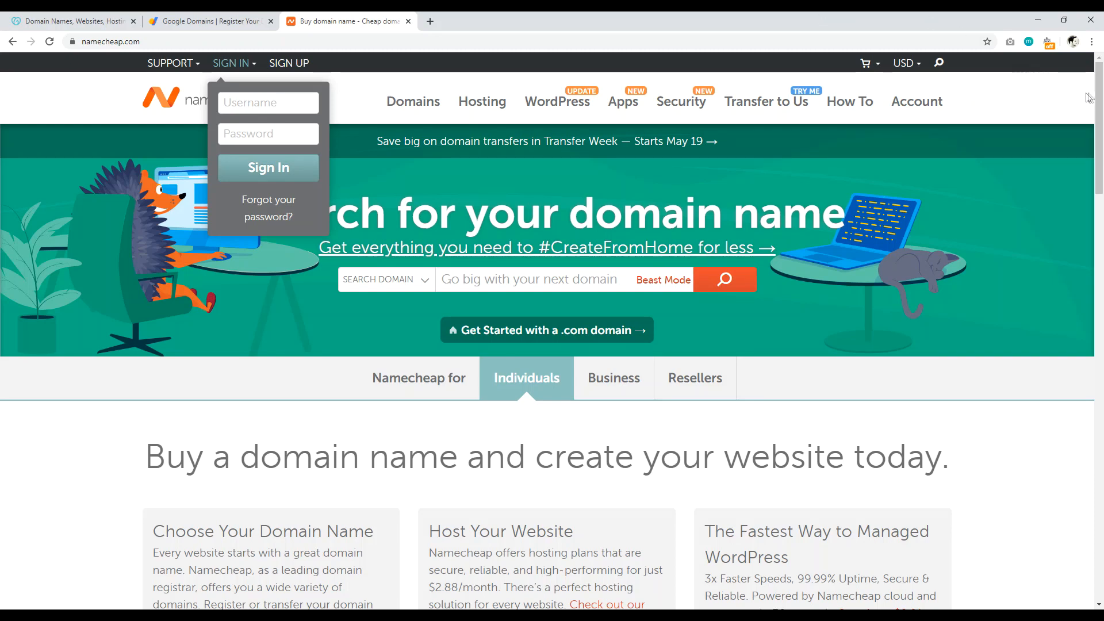
left_click_drag(1102, 91, 1103, 90)
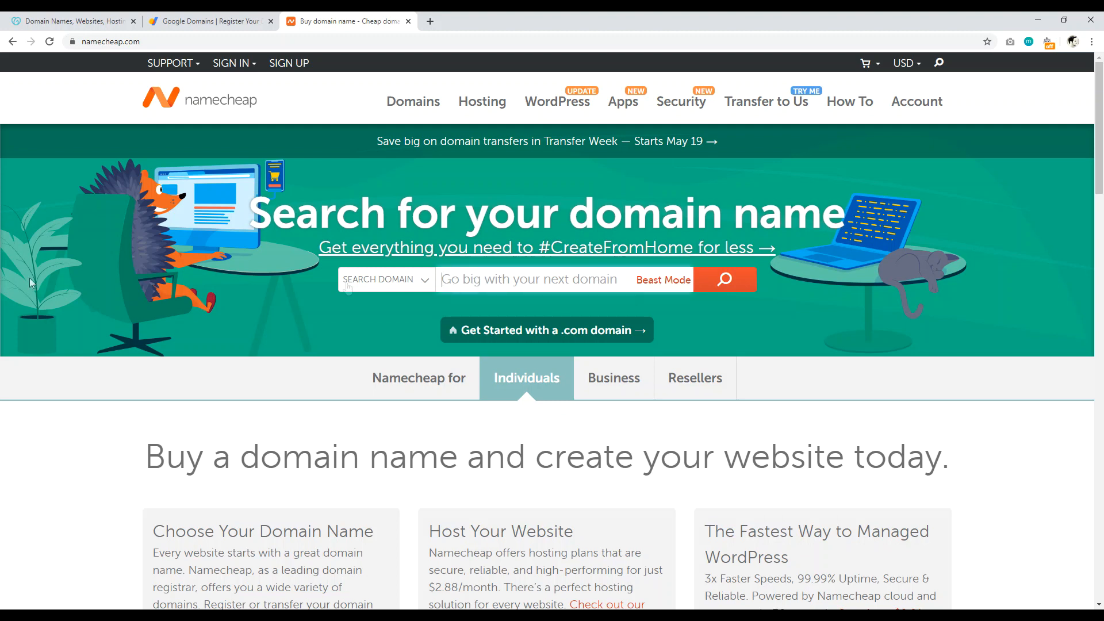
Step: Search for myamazingblog.com, then change the search to myamazingblogtoday.com
type("myamazi")
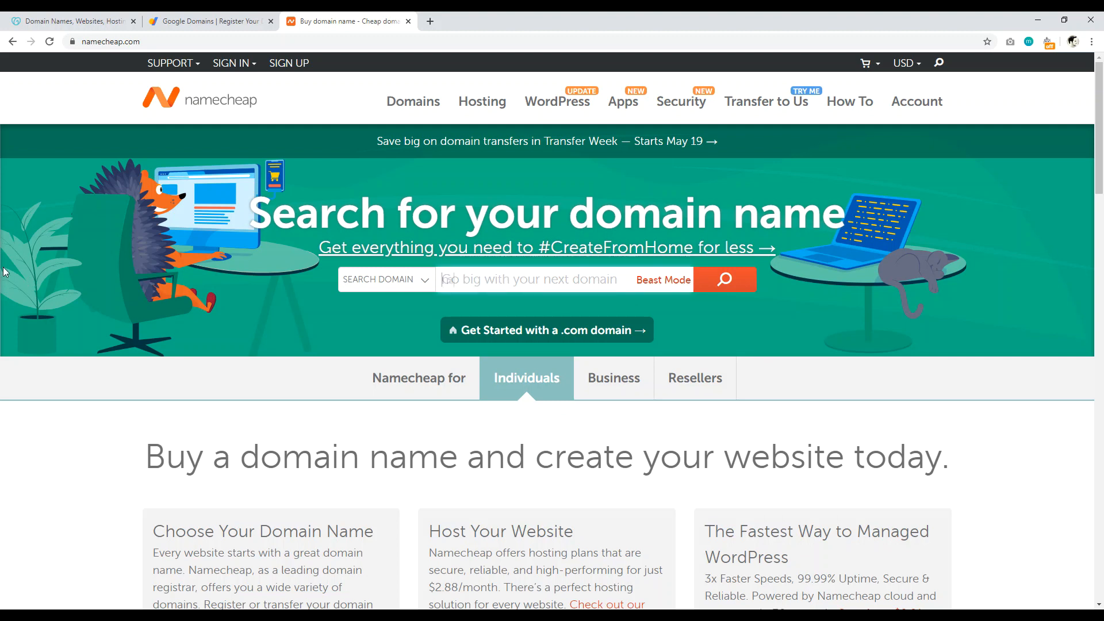
type("ngblog")
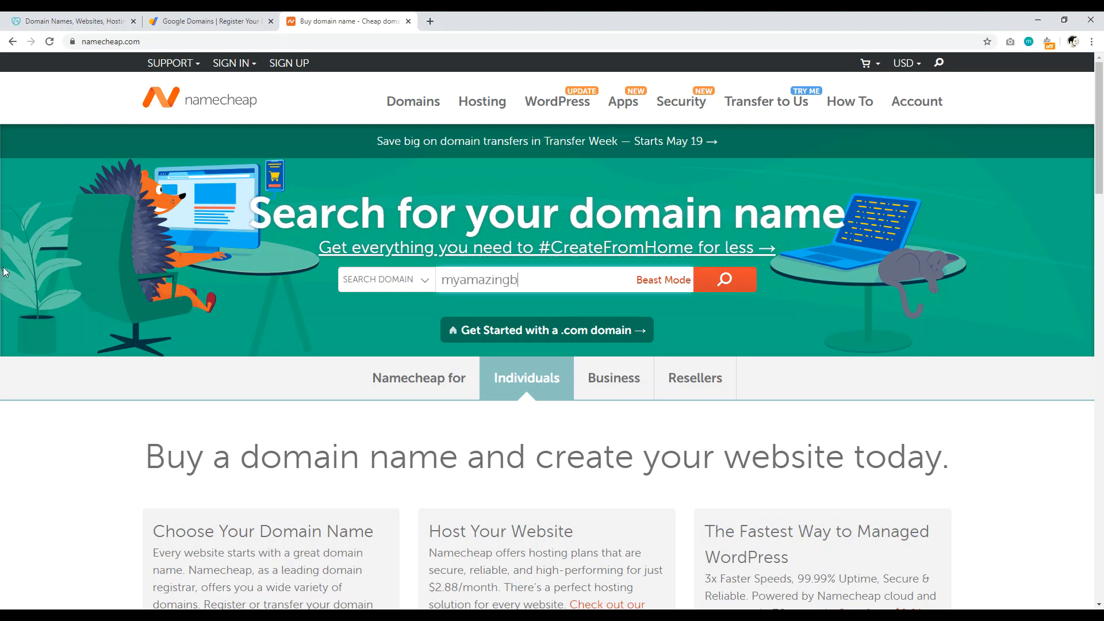
type(".com")
left_click(698, 284)
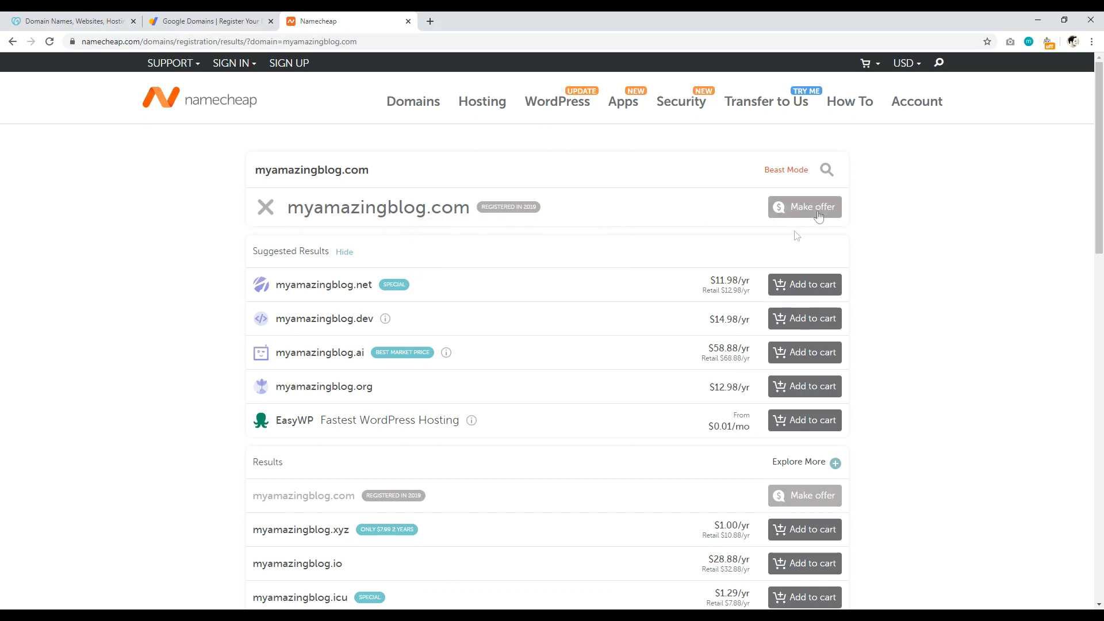
double_click(265, 208)
left_click(327, 171)
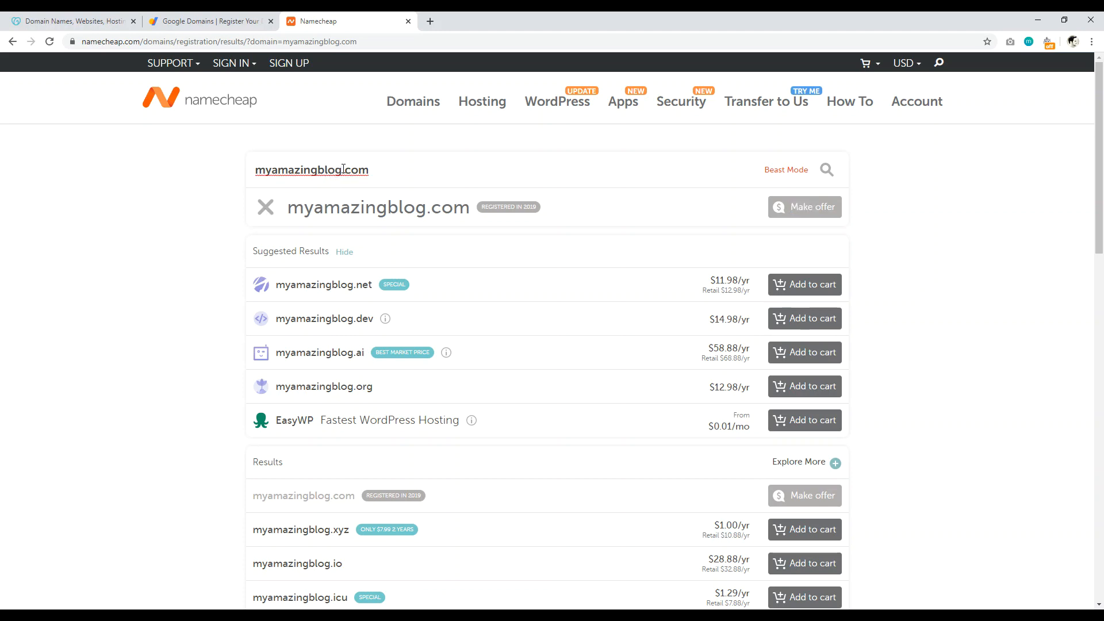
type("today")
key("Return")
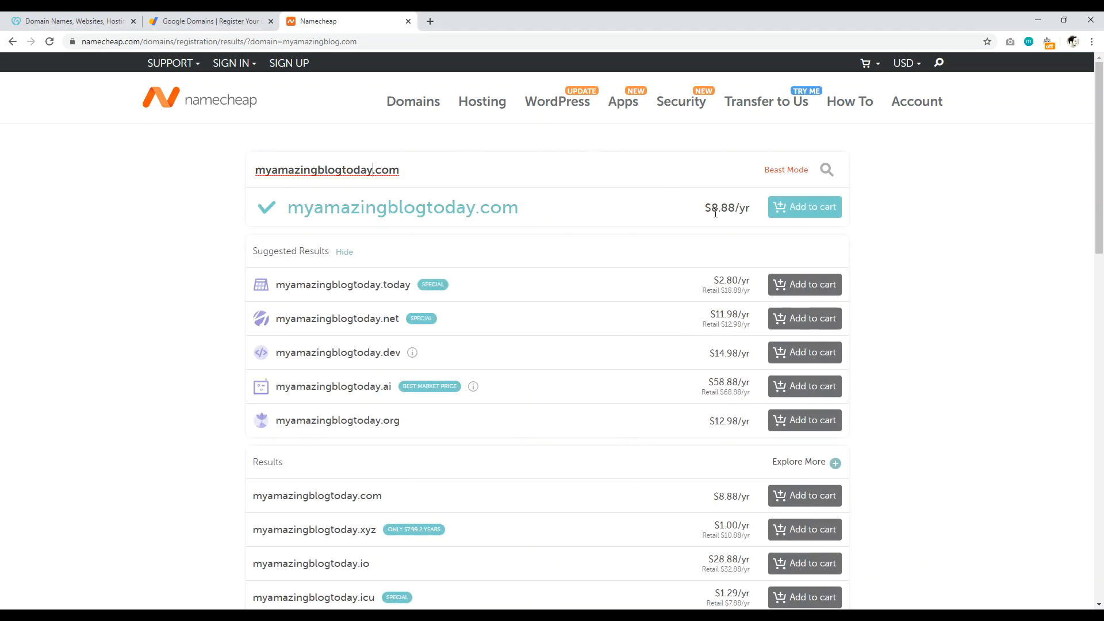
Step: Add myamazingblogtoday.com to the cart and proceed to checkout
left_click(793, 208)
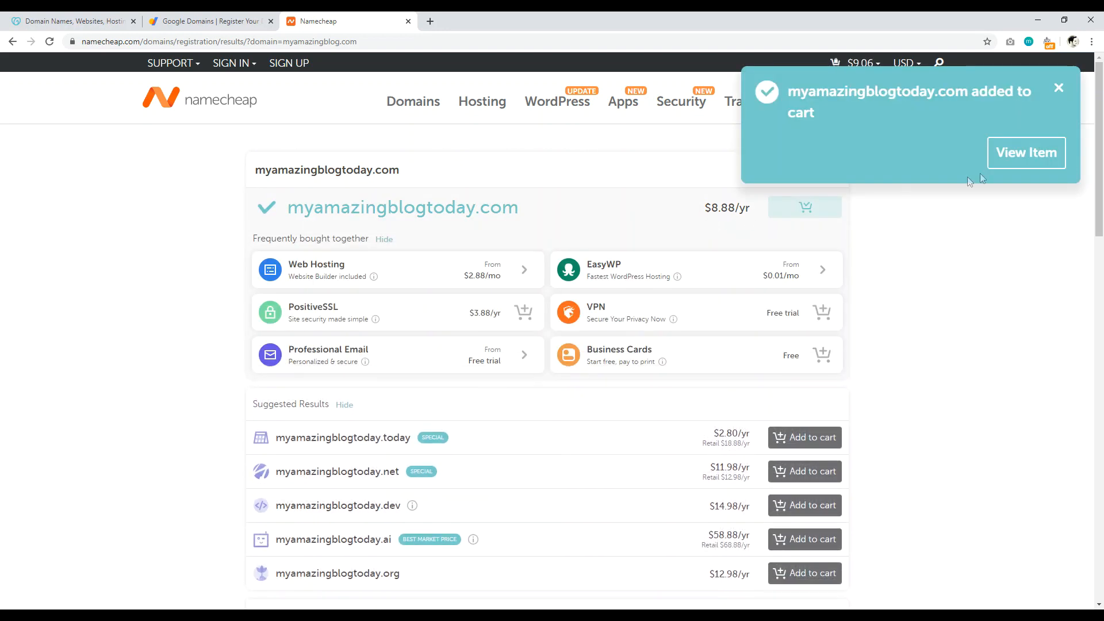
left_click(1029, 154)
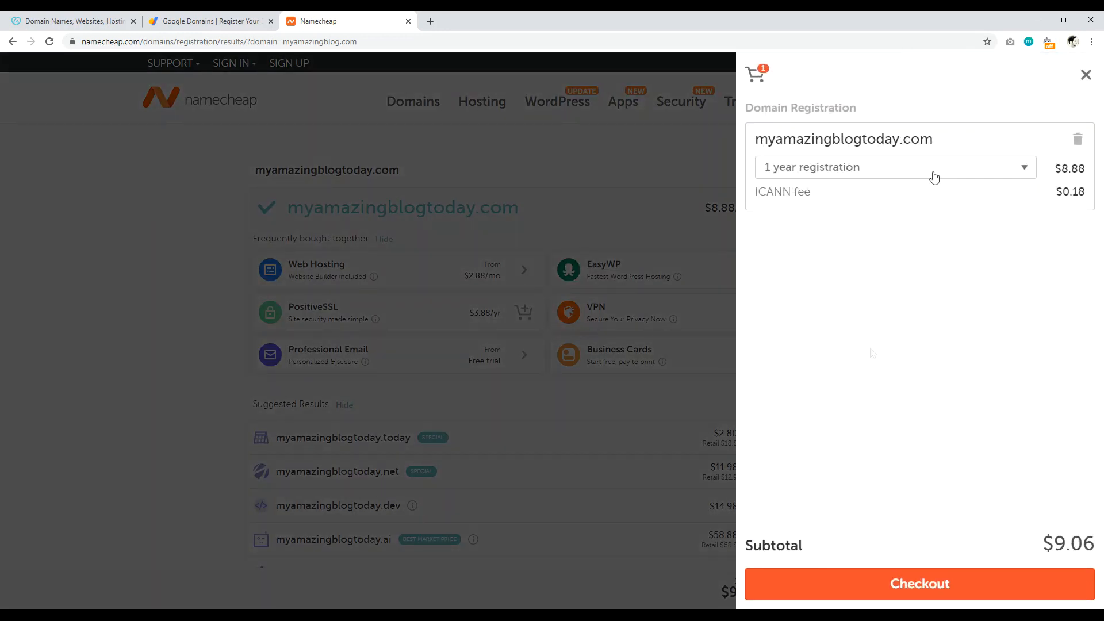
left_click(856, 581)
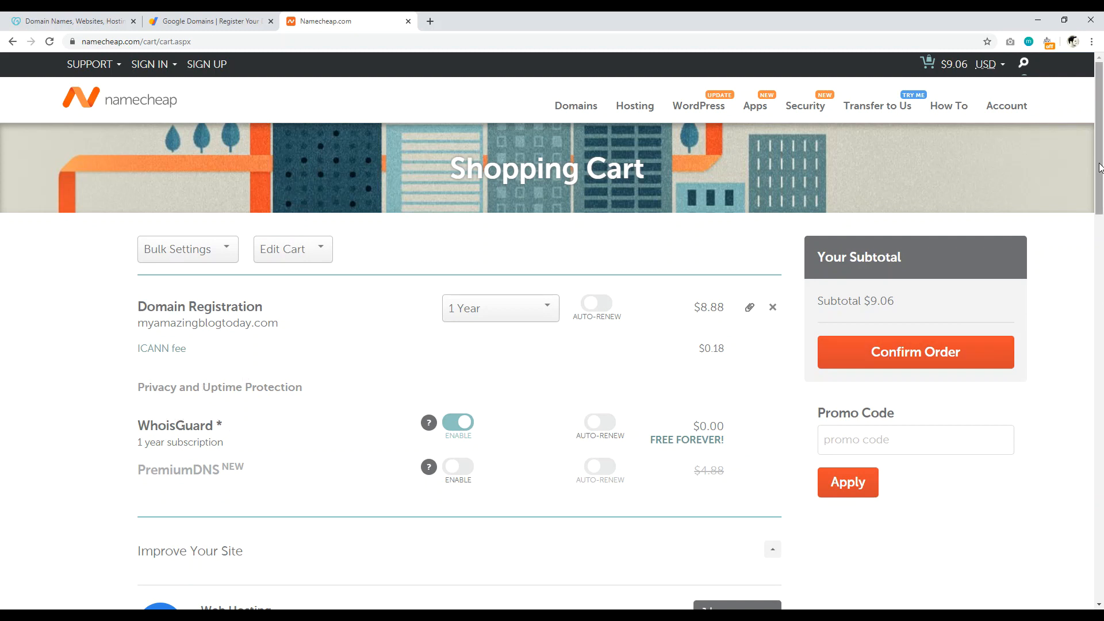
Step: Change myamazingblogtoday.com's registration from 1 year to 2 years, bringing the subtotal to $18.12
left_click_drag(1102, 149, 1103, 174)
scroll(1102, 174, "up", 2)
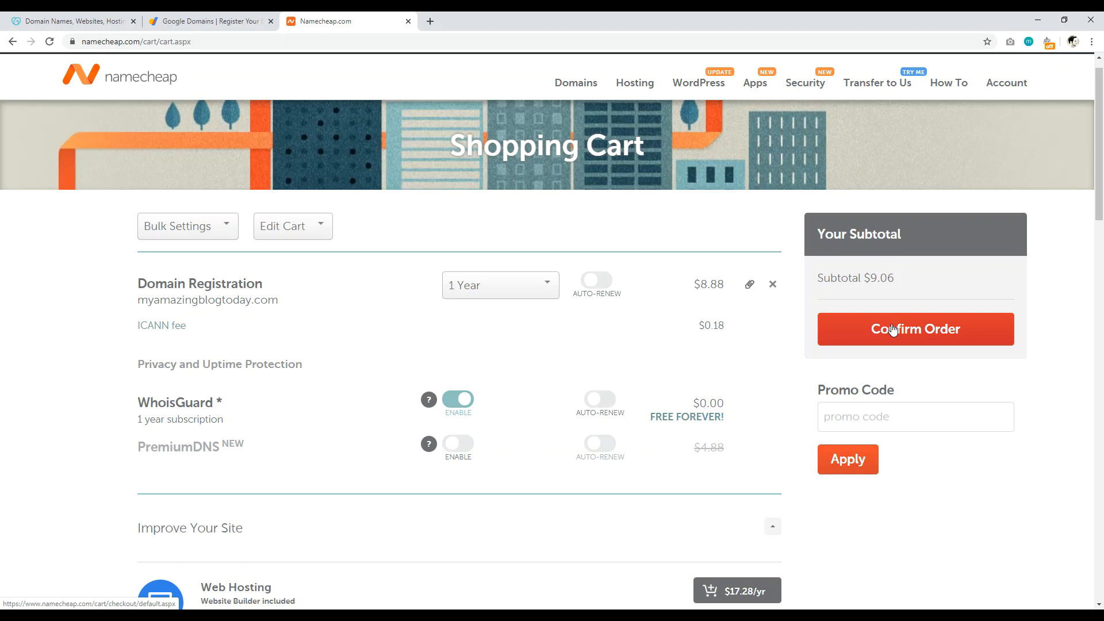
left_click(486, 288)
mouse_move(552, 316)
left_mouse_down()
mouse_move(553, 369)
mouse_move(551, 315)
left_mouse_up()
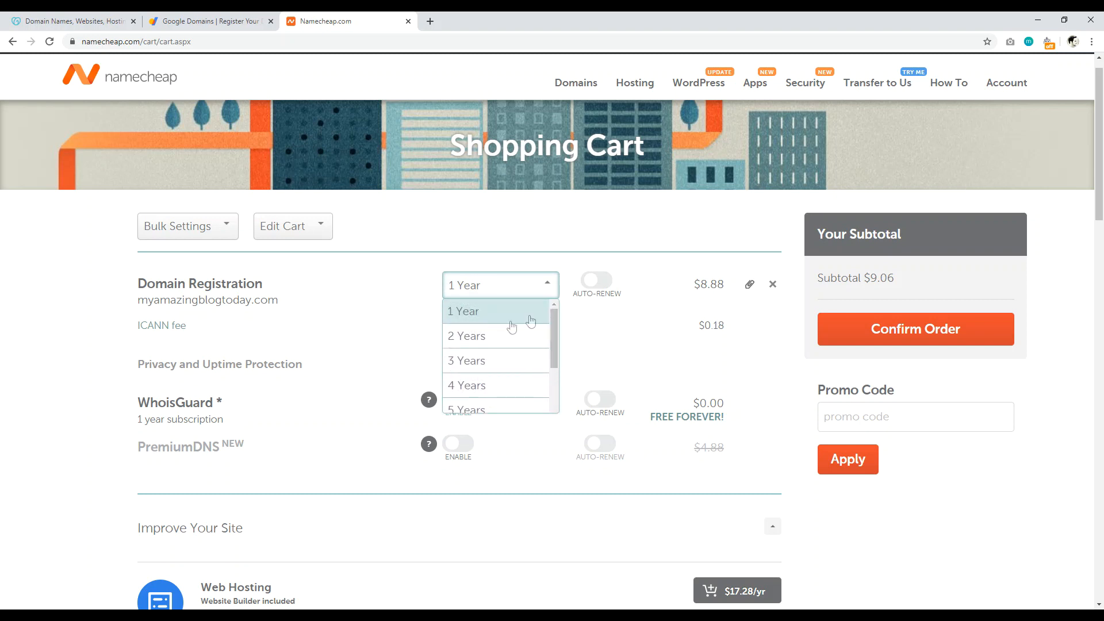
left_click(491, 337)
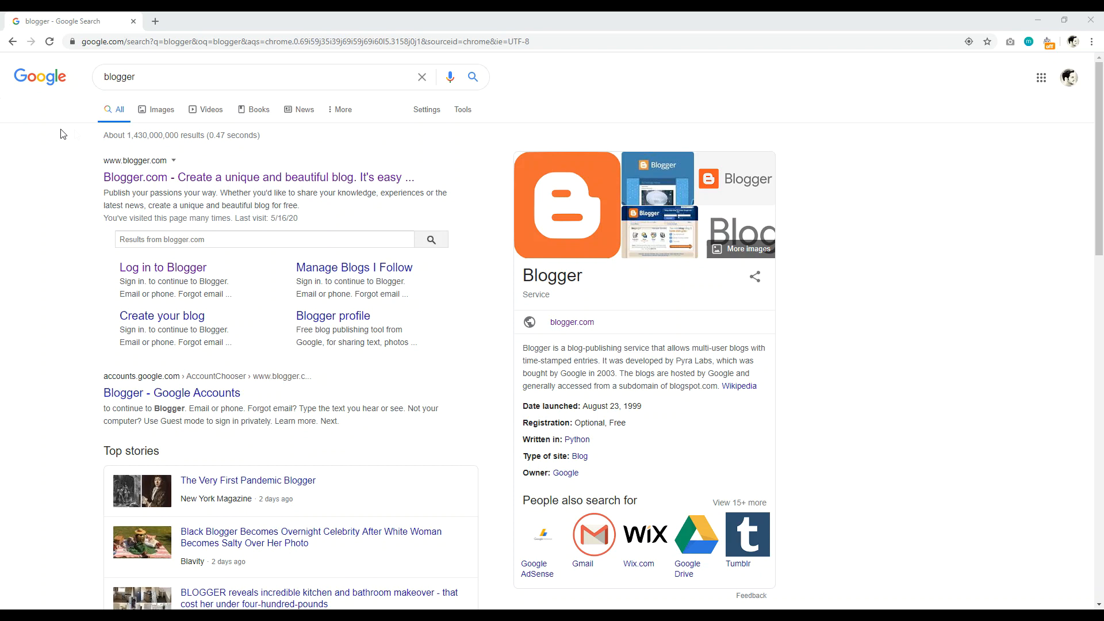
Step: Open the Blogger.com search result in a new tab and switch to it
left_click_drag(151, 76, 85, 86)
left_click(35, 219)
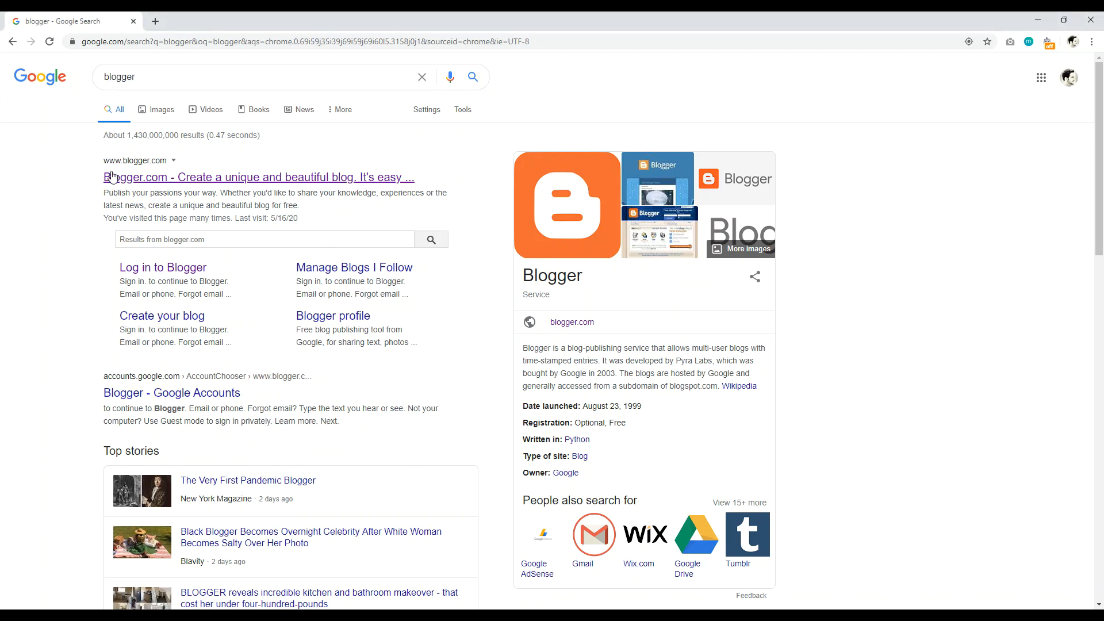
right_click(143, 178)
left_click(166, 185)
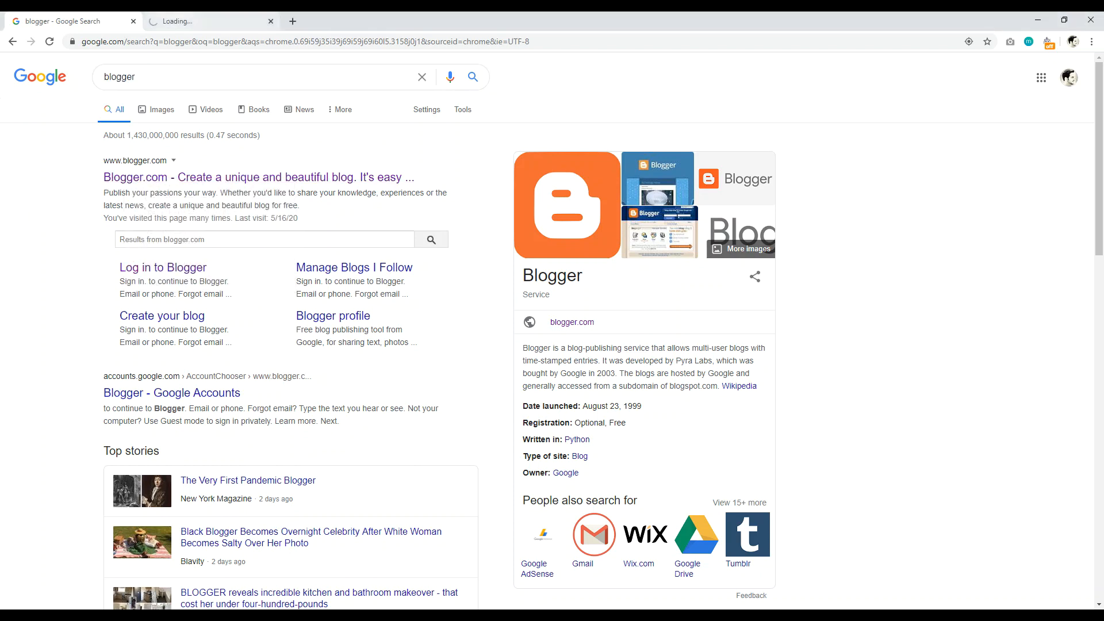
left_click(190, 22)
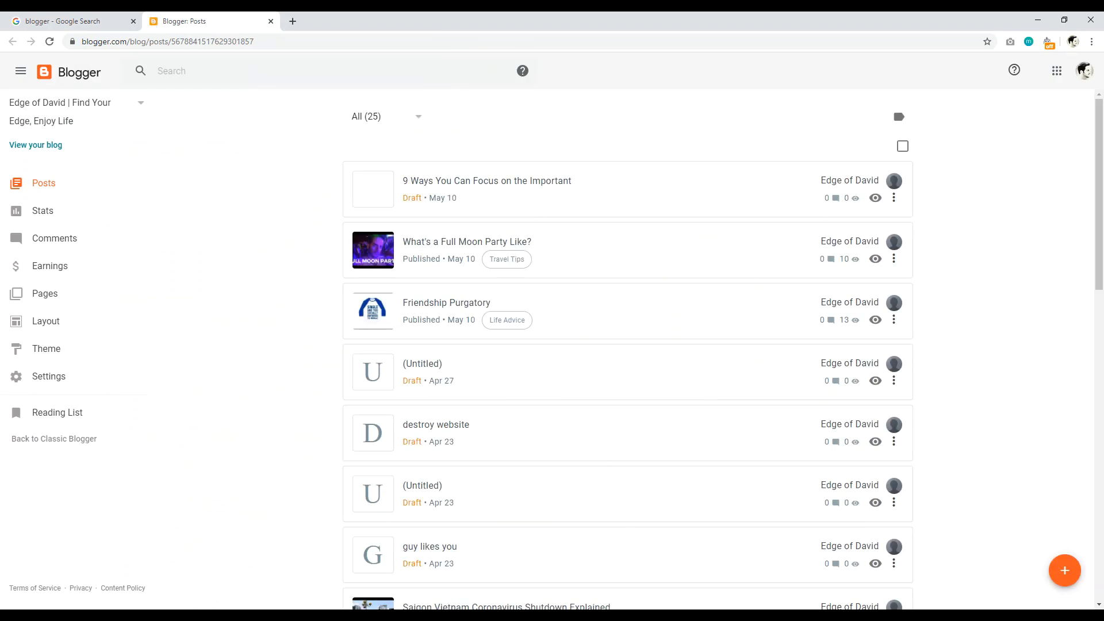
Step: View the live Edge of David blog, then close it and return to the Posts dashboard
left_click(30, 145)
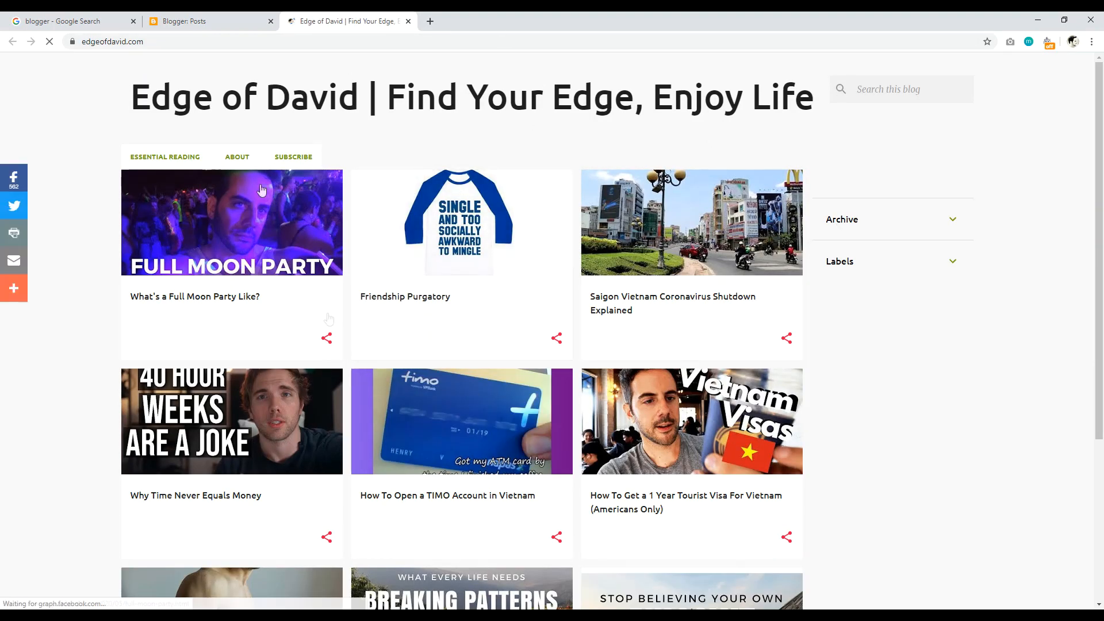
left_click(219, 22)
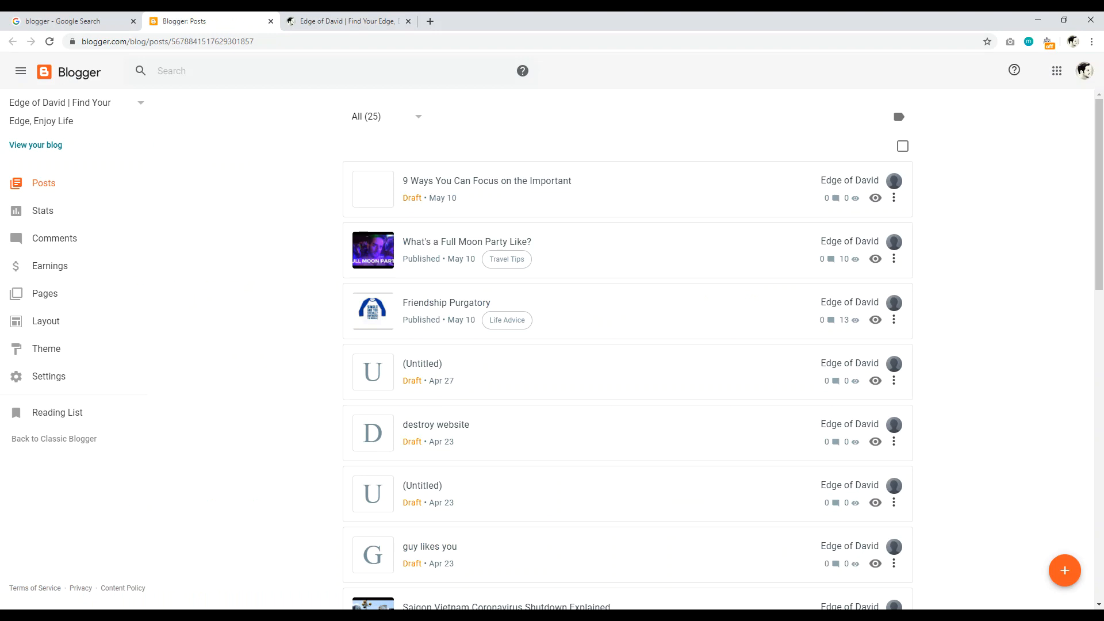
left_click(408, 21)
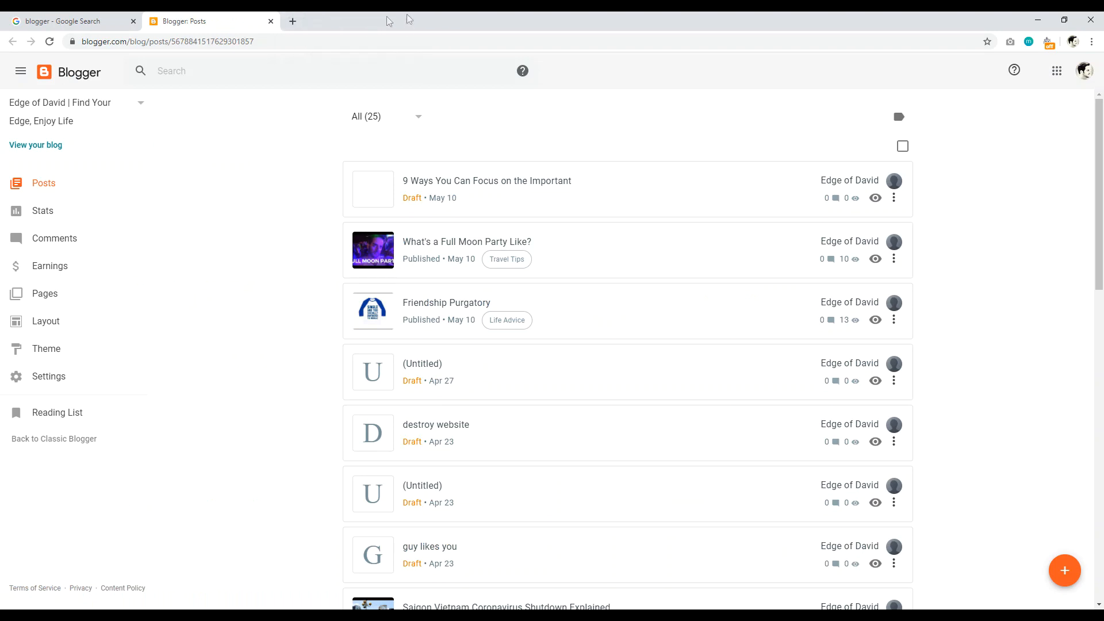
left_click(141, 105)
Step: Start a new blog and title it 'My Travel Forever Blog'
left_click(34, 185)
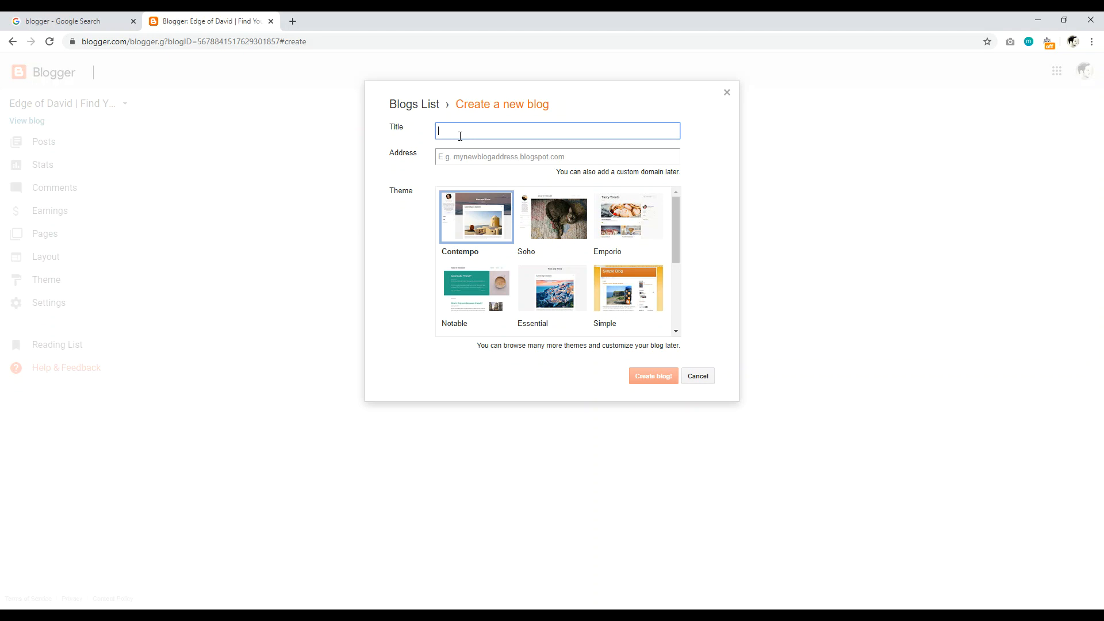
type("ge of")
key("BackSpace")
key("BackSpace")
key("BackSpace")
key("BackSpace")
key("BackSpace")
key("BackSpace")
key("BackSpace")
key("BackSpace")
key("BackSpace")
key("BackSpace")
key("BackSpace")
key("BackSpace")
key("BackSpace")
type("ver Bl")
Step: Set the address to travelforeverblog.blogspot.com and create the blog with the Contempo theme
left_click(464, 156)
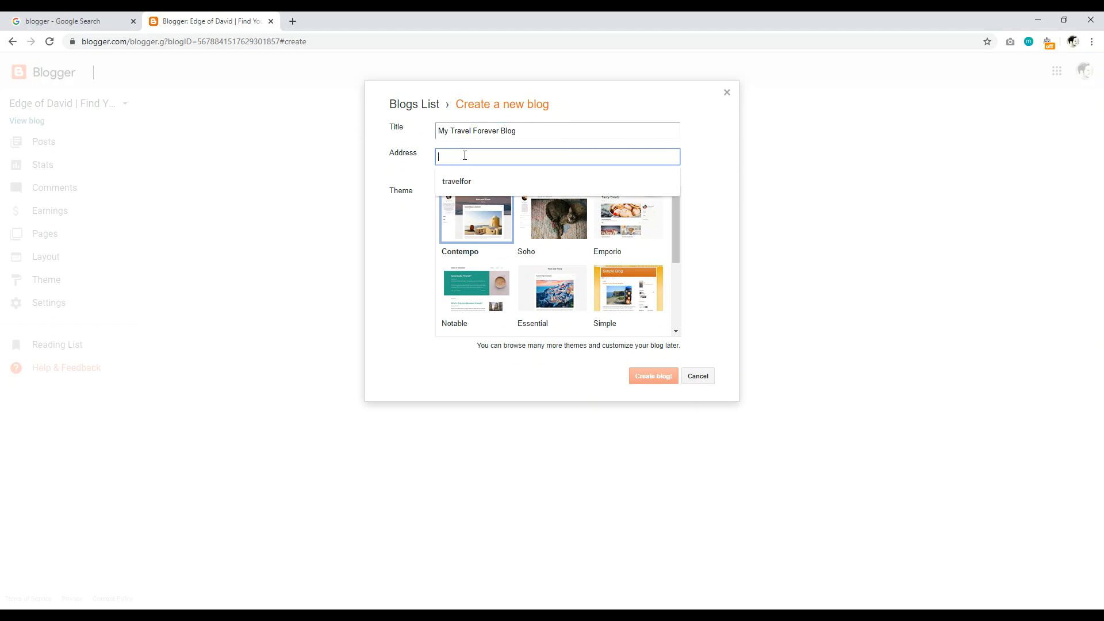
left_click(445, 183)
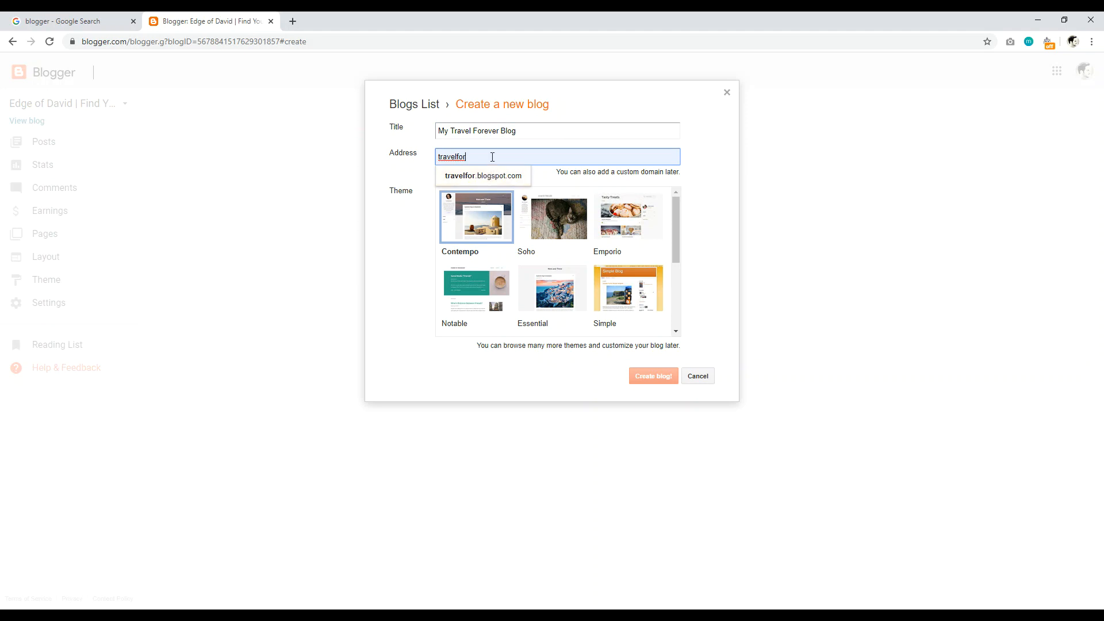
key("BackSpace")
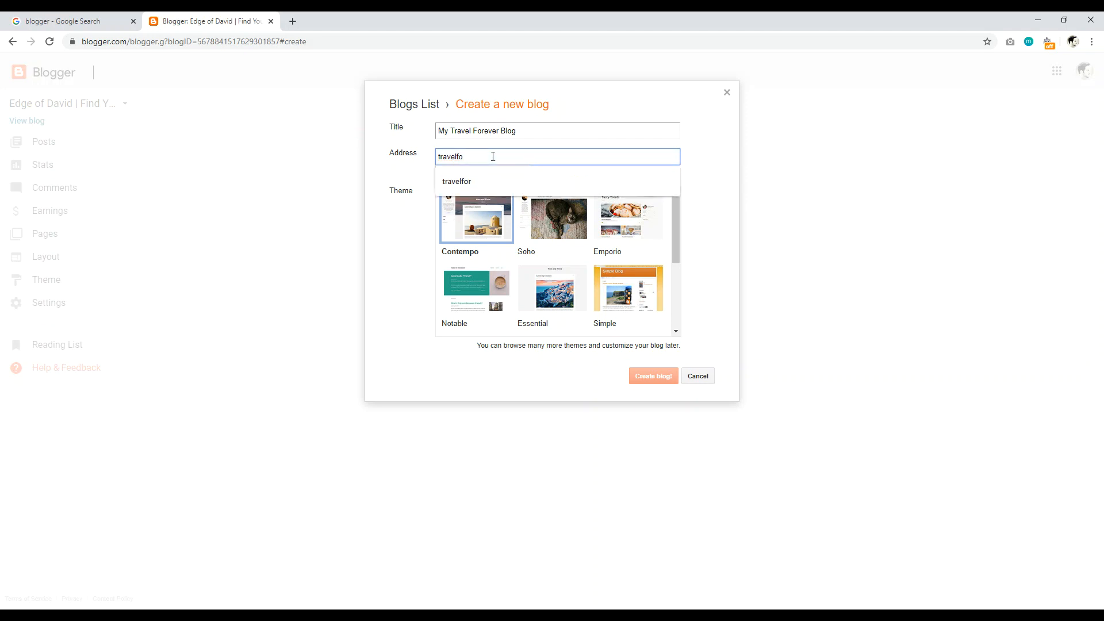
key("BackSpace")
type("edgeofdavid")
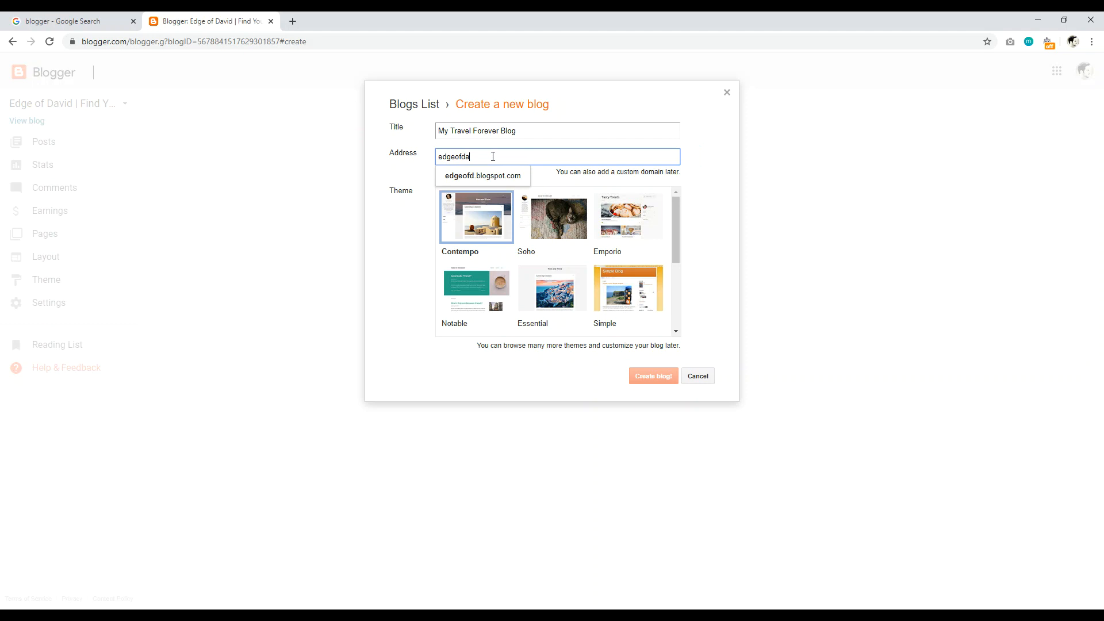
key("BackSpace")
key("BackSpace")
key("BackSpace")
key("BackSpace")
key("BackSpace")
key("BackSpace")
key("BackSpace")
key("BackSpace")
key("BackSpace")
key("BackSpace")
key("BackSpace")
type("t")
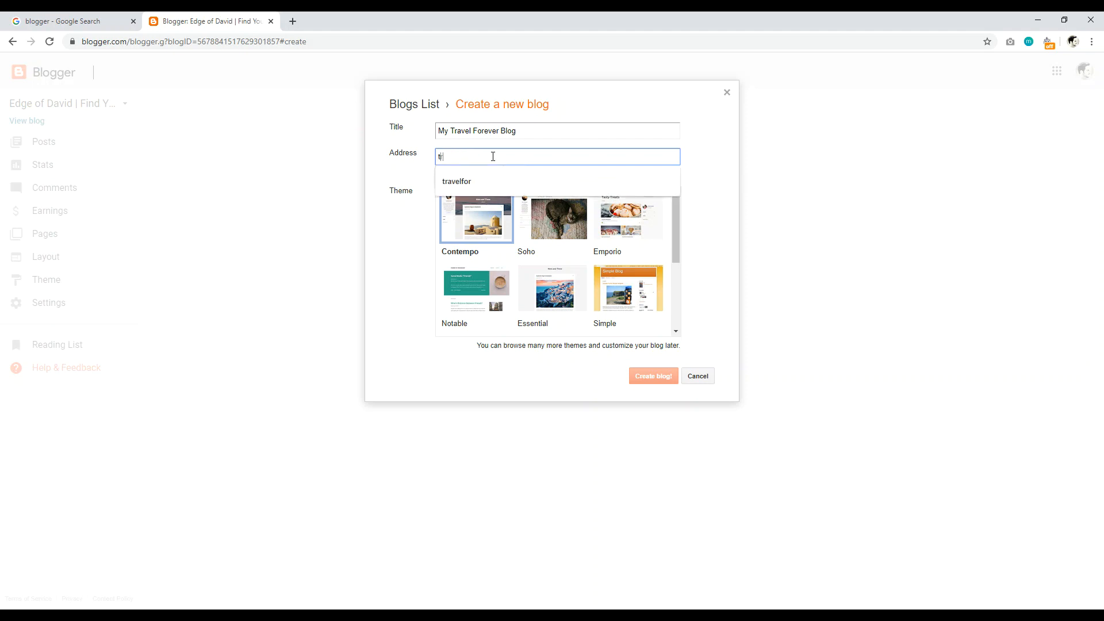
type("ravelforever")
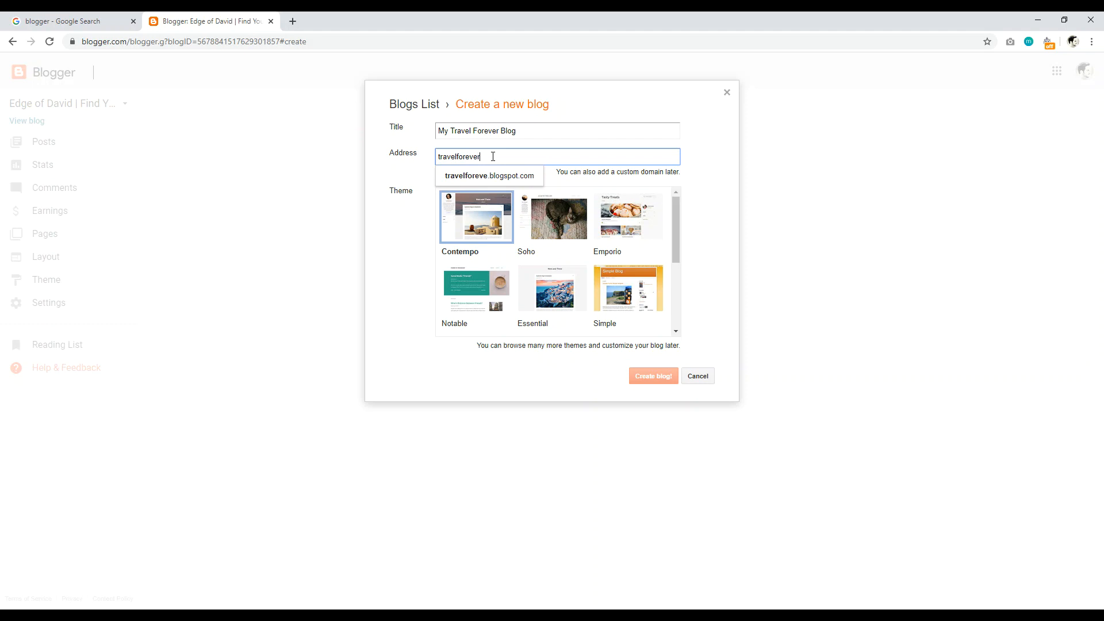
left_click(493, 176)
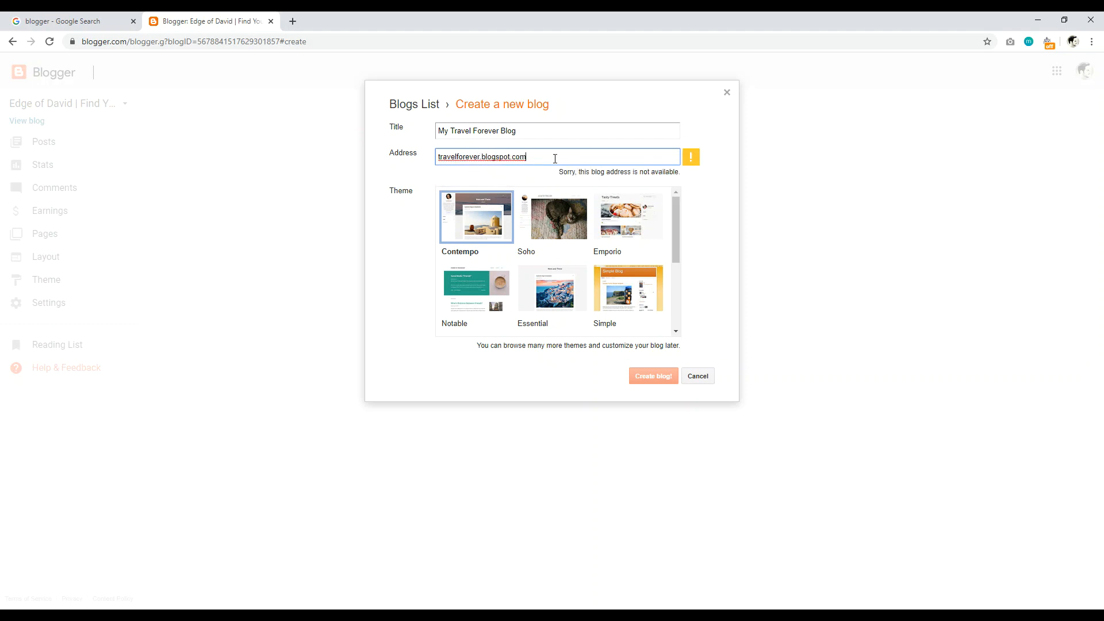
left_click(480, 157)
type("blog")
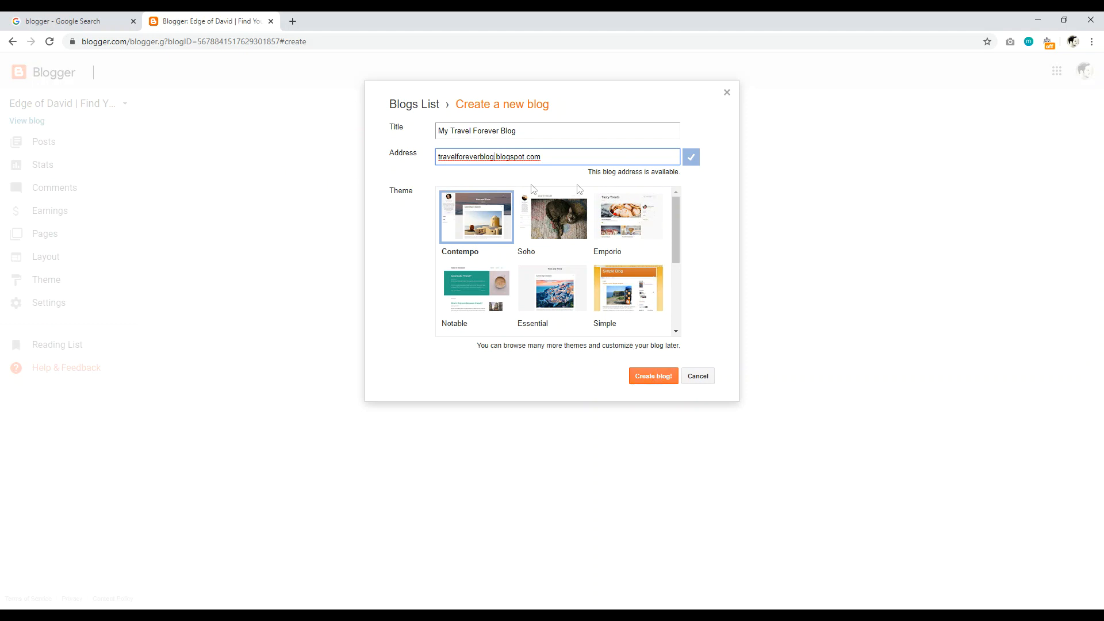
mouse_move(679, 222)
left_mouse_down()
mouse_move(687, 306)
mouse_move(680, 205)
left_mouse_up()
left_click(648, 381)
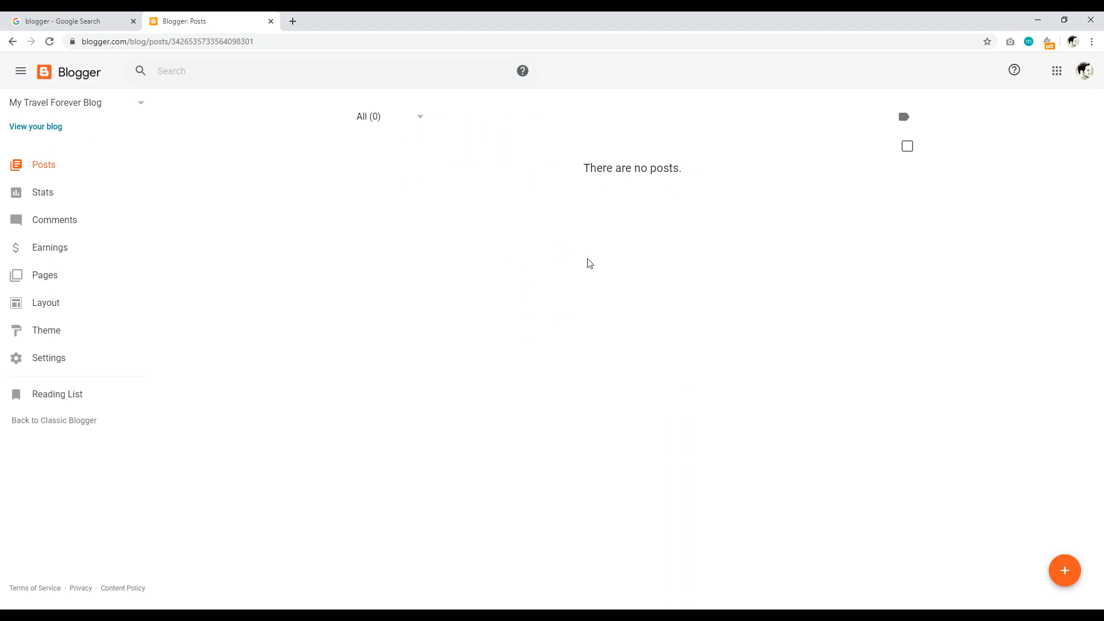
Step: Check the Stats and Comments pages, ending on Stats showing 0 followers, posts and comments
left_click(55, 192)
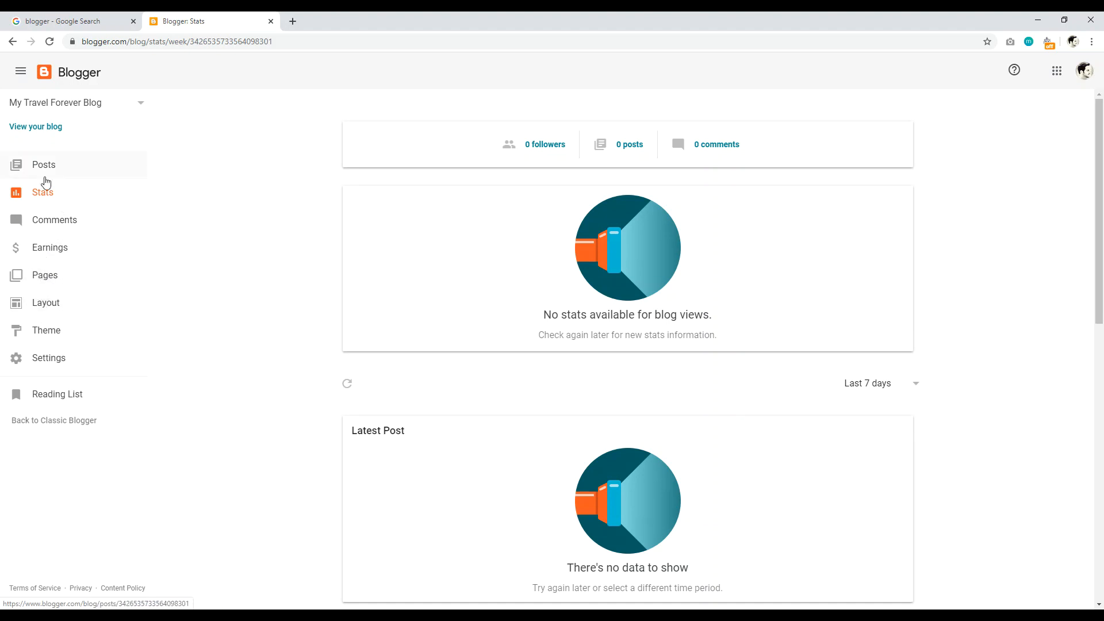
left_click(50, 225)
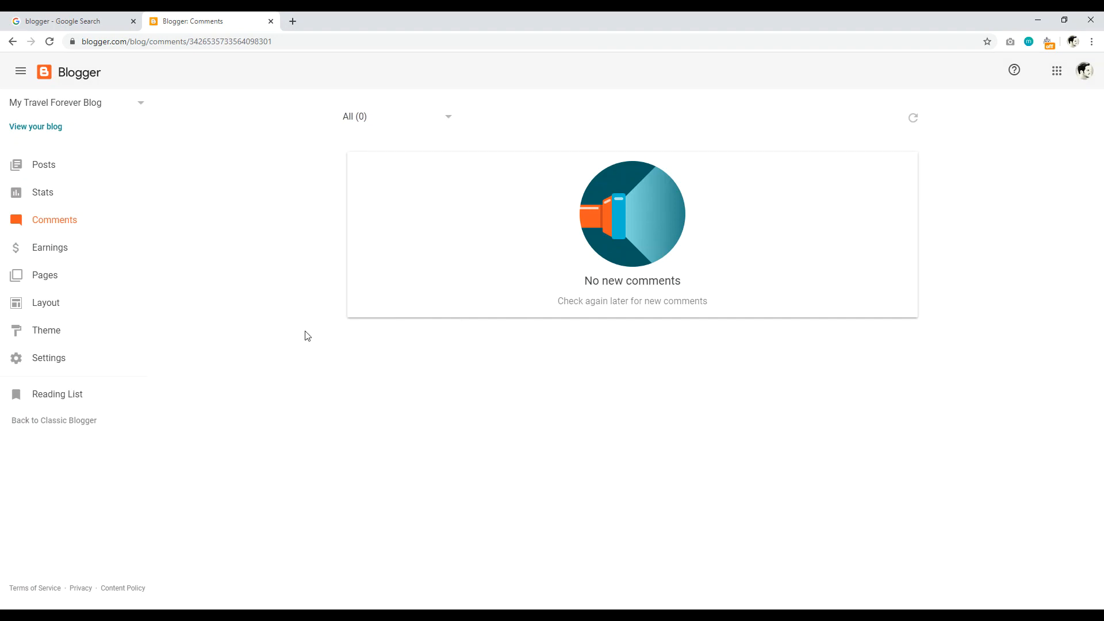
left_click(46, 193)
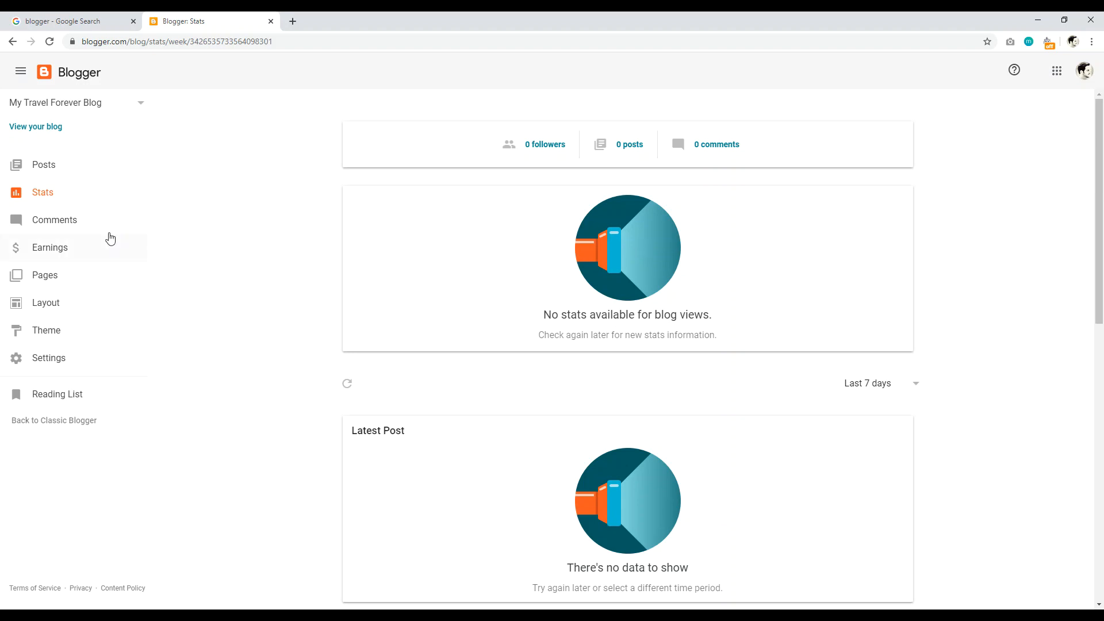
Step: Look over Earnings and Pages, then view the Layout page's sidebar, header and body gadget sections
left_click(53, 249)
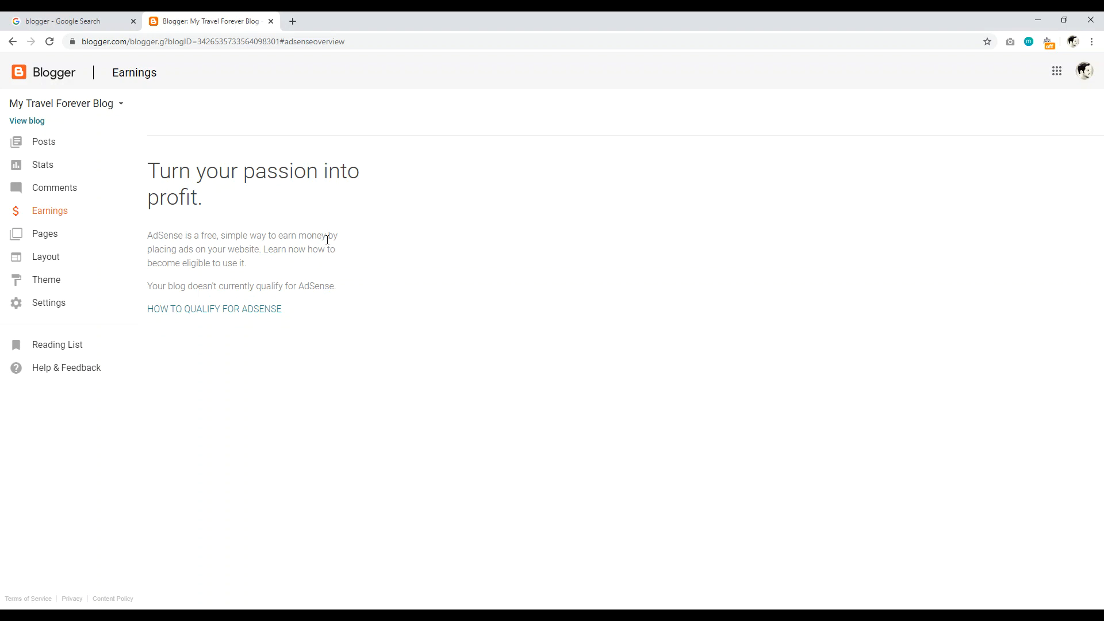
left_click(43, 233)
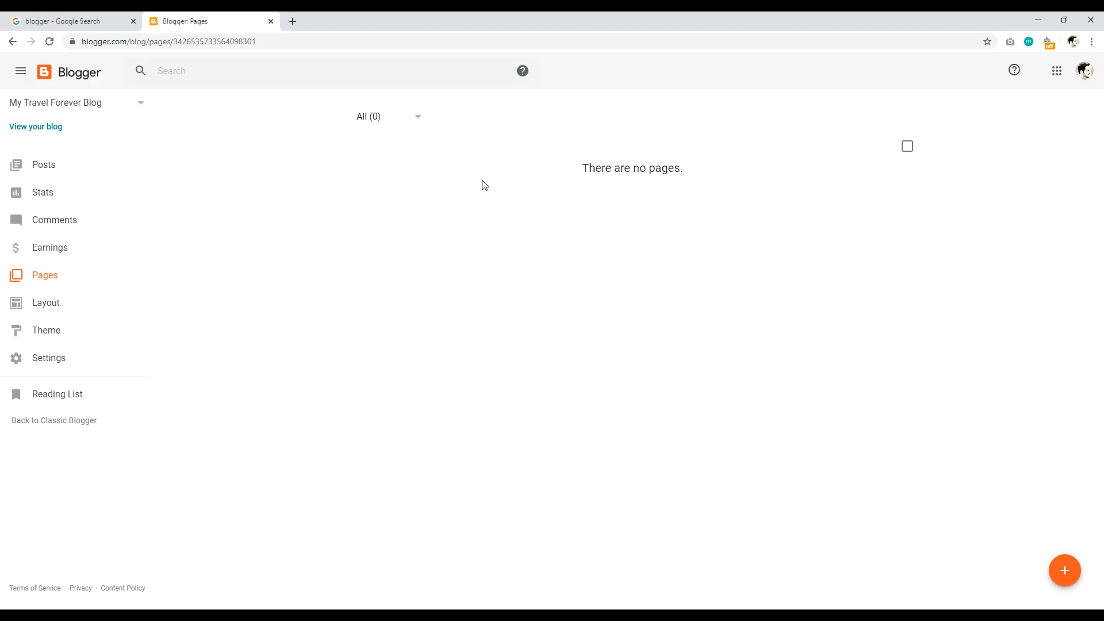
left_click(46, 302)
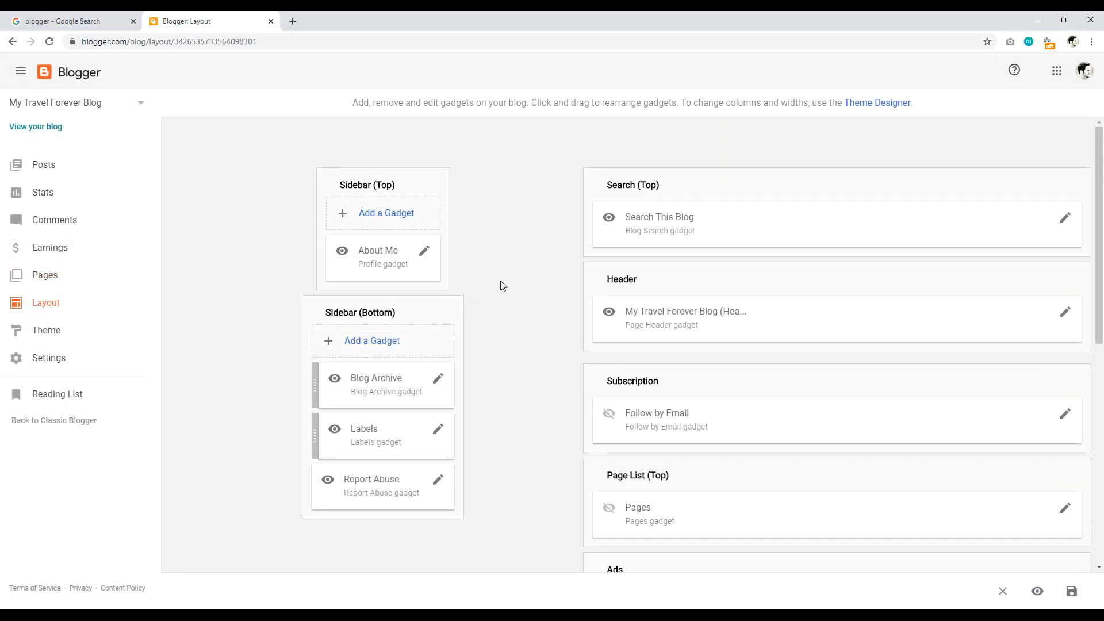
mouse_move(1101, 161)
left_mouse_down()
mouse_move(1102, 371)
mouse_move(1102, 157)
left_mouse_up()
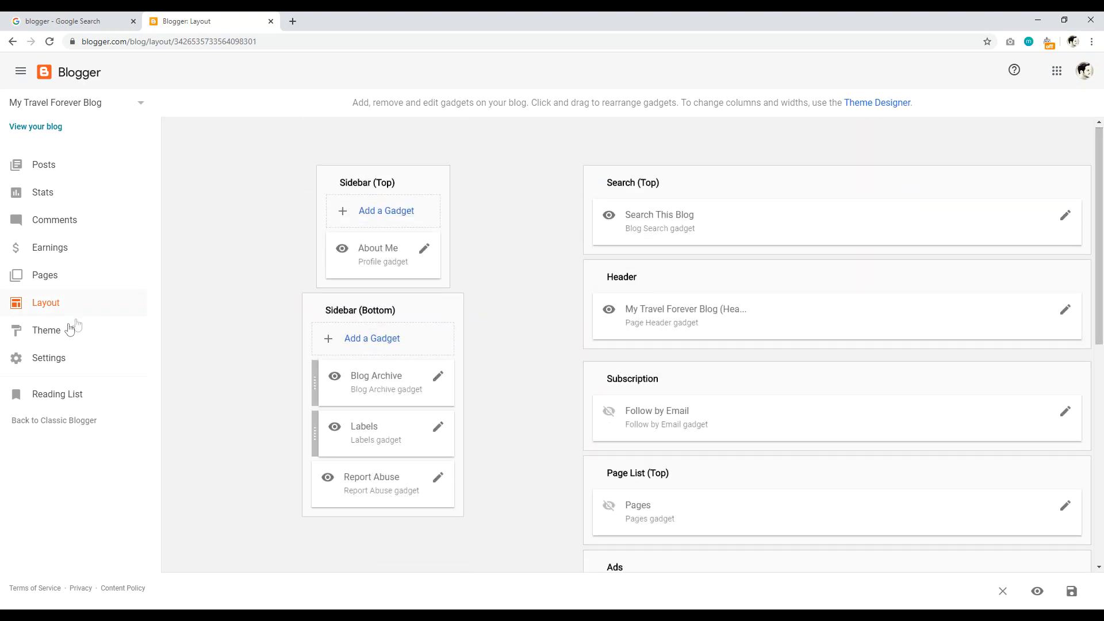
Step: Browse the Contempo, Soho, Emporio, Simple and Watermark theme families, then go to Settings
left_click(51, 334)
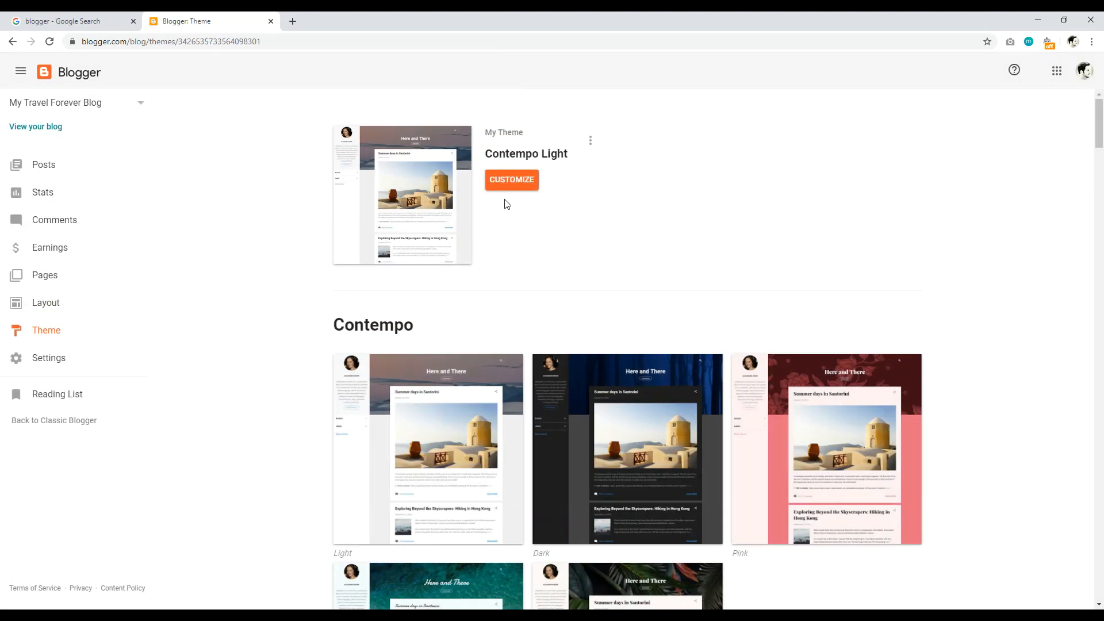
mouse_move(1101, 115)
left_mouse_down()
mouse_move(1100, 173)
mouse_move(1100, 110)
left_mouse_up()
left_click_drag(1100, 128, 1099, 229)
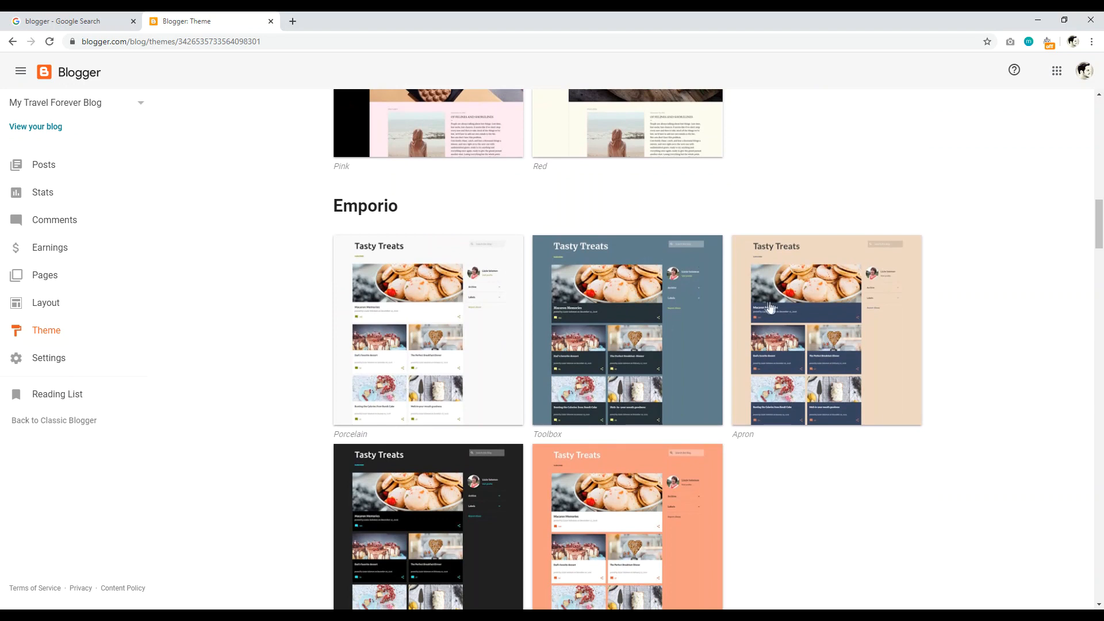
mouse_move(1103, 233)
left_mouse_down()
mouse_move(1103, 262)
mouse_move(1101, 237)
left_mouse_up()
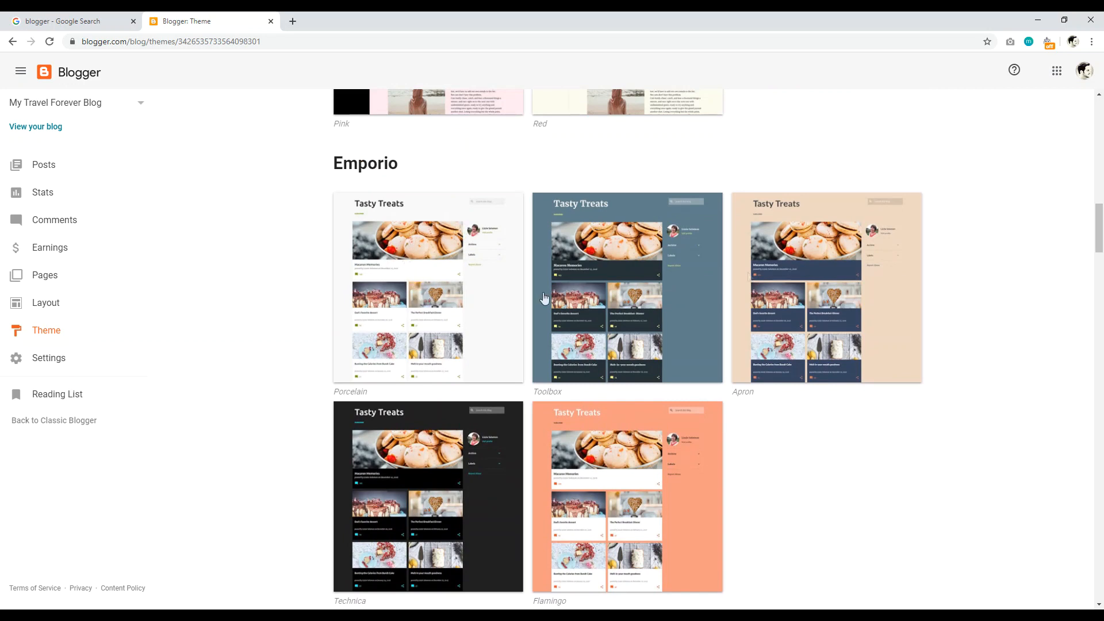
left_click_drag(1099, 230, 1100, 310)
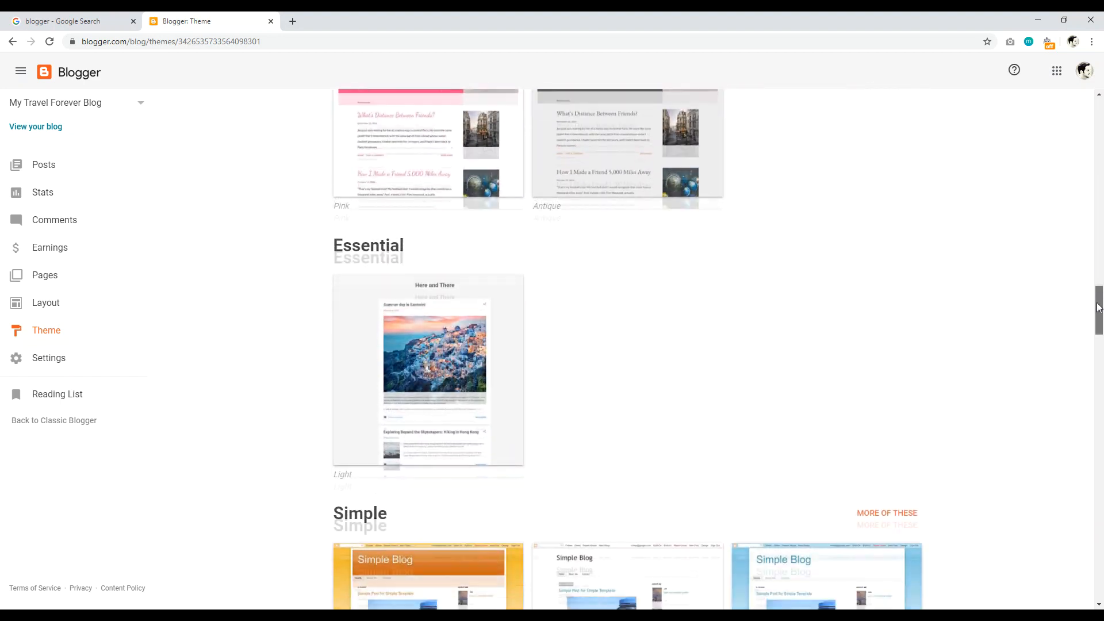
scroll(407, 384, "down", 2)
scroll(369, 334, "up", 8)
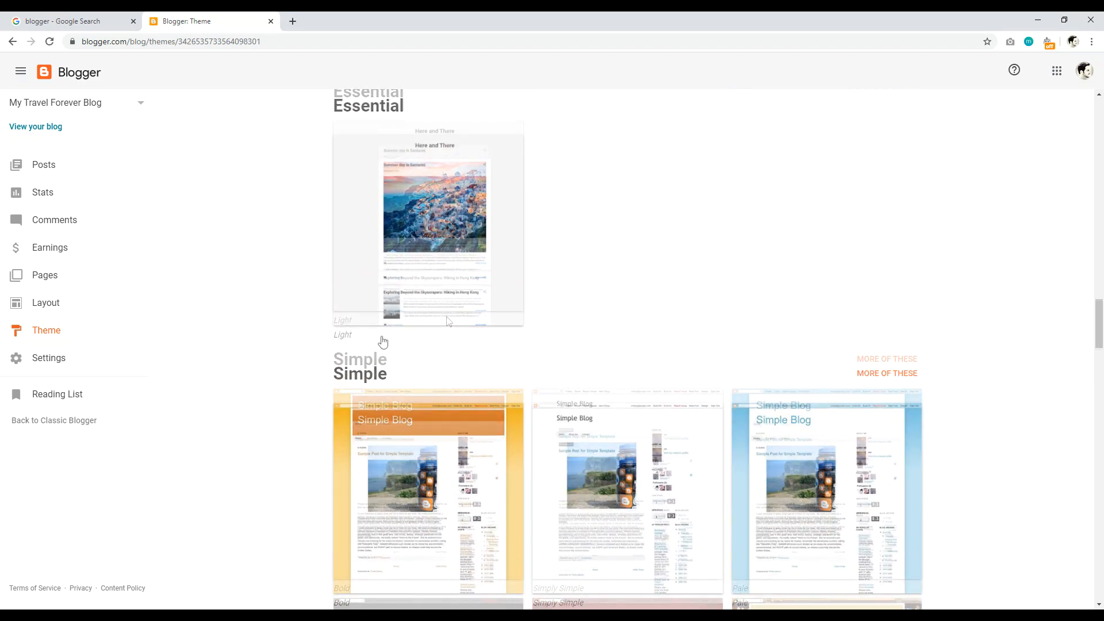
scroll(435, 389, "up", 8)
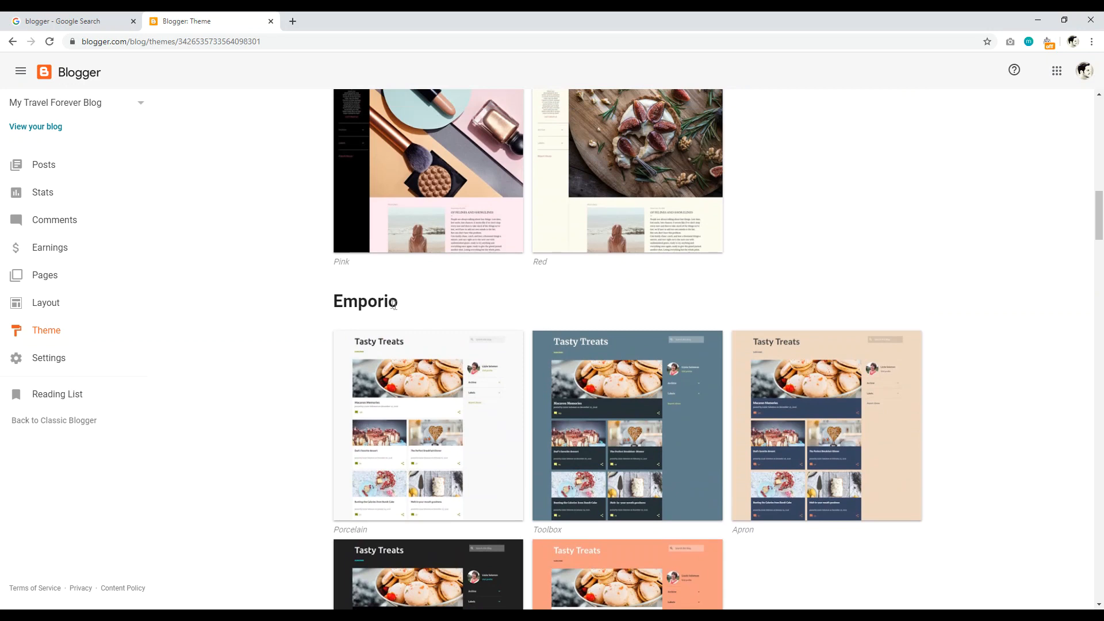
scroll(368, 344, "up", 5)
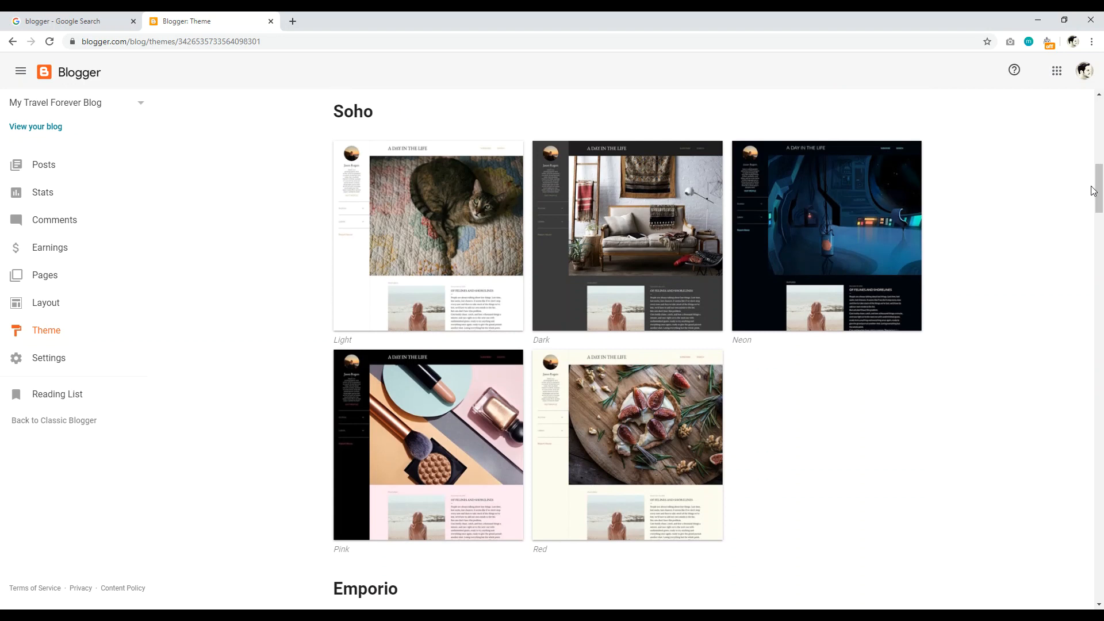
left_click_drag(1096, 190, 1099, 325)
scroll(635, 292, "down", 4)
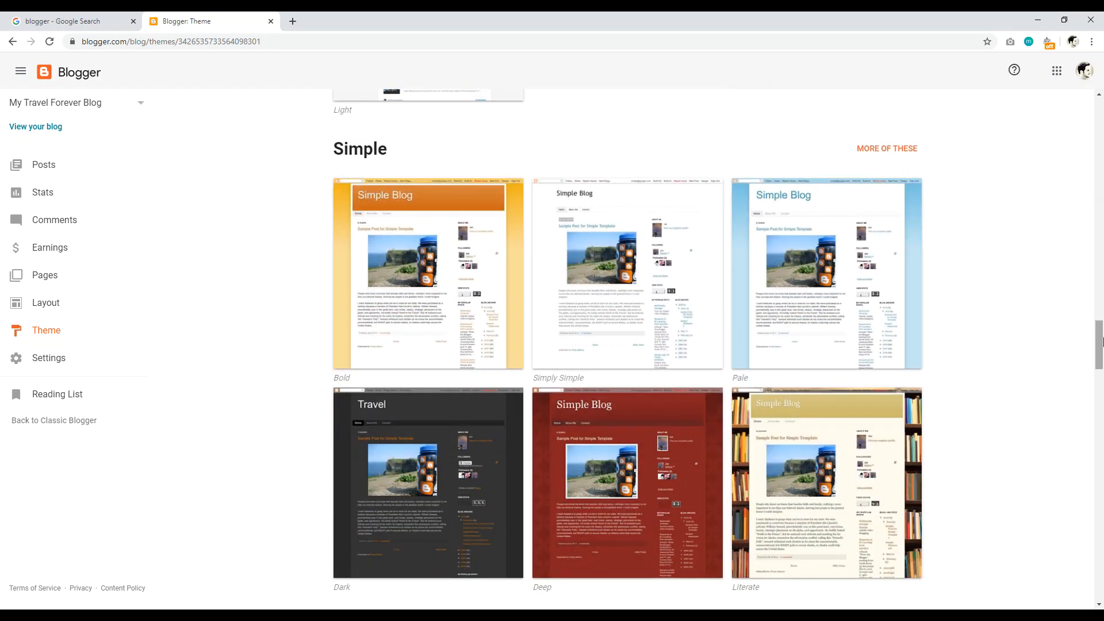
scroll(1101, 340, "down", 8)
left_click_drag(1099, 360, 1098, 502)
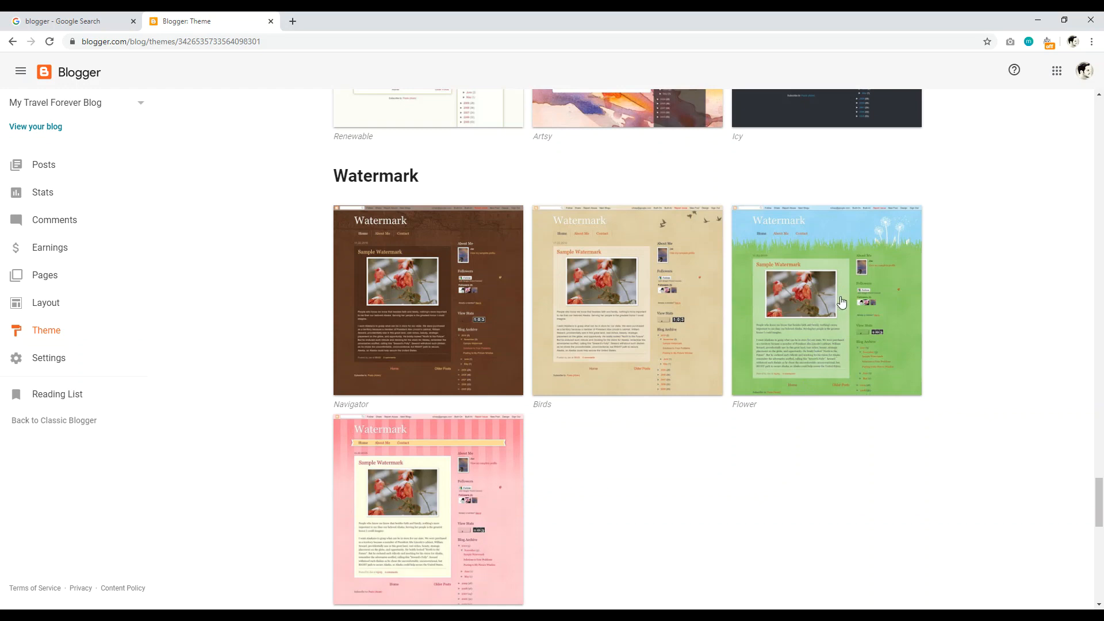
left_click_drag(1101, 507, 1100, 129)
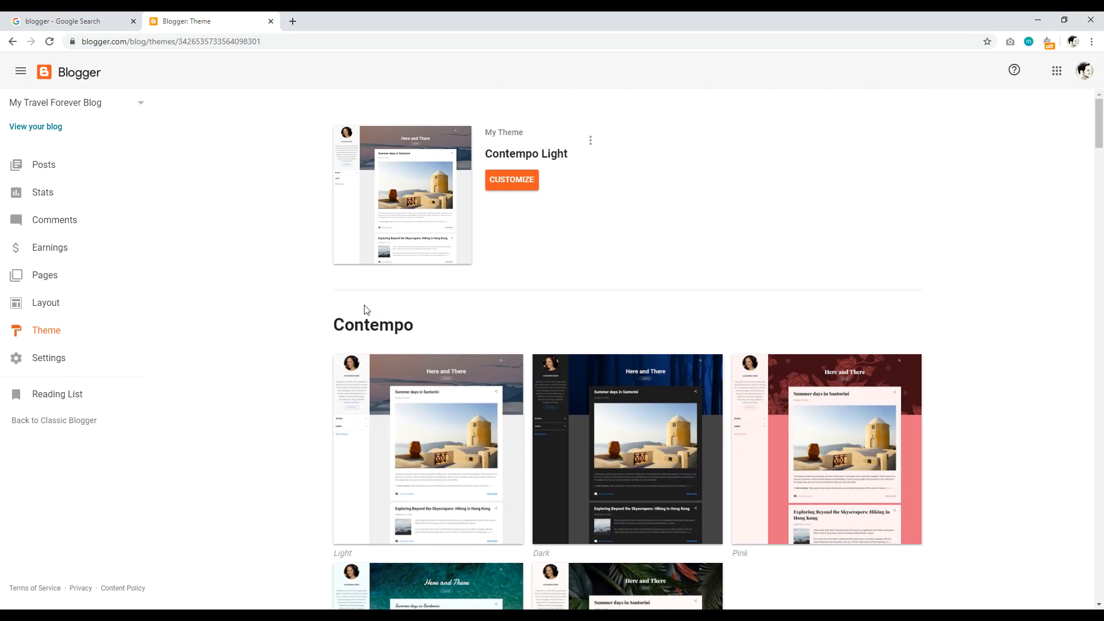
left_click(54, 356)
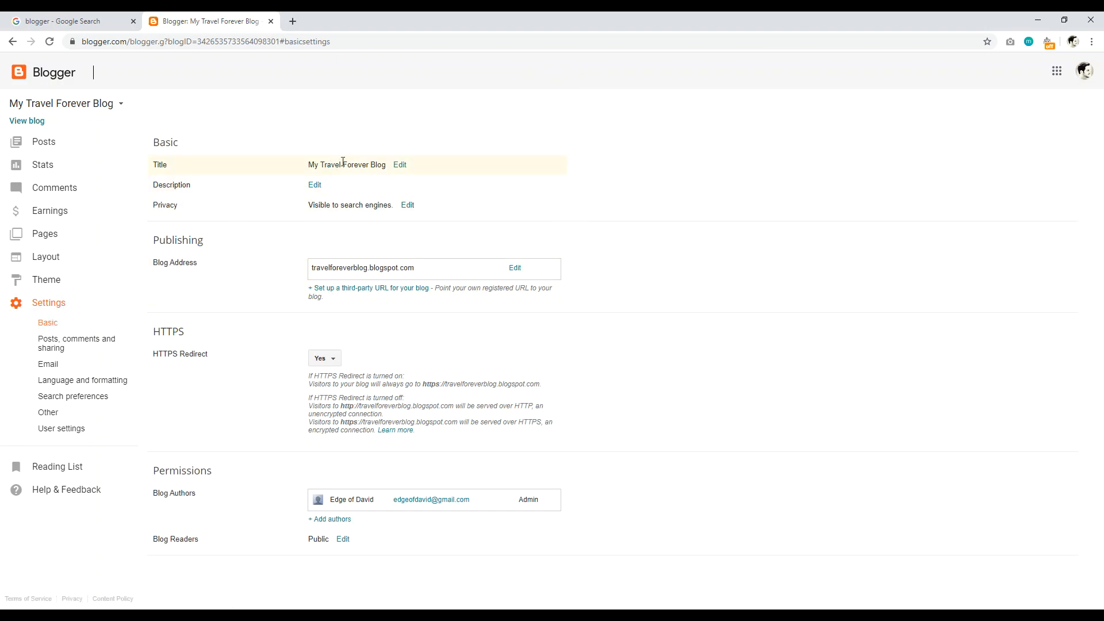
Step: Open the Basic title 'My Travel Forever Blog' for editing
left_click(399, 165)
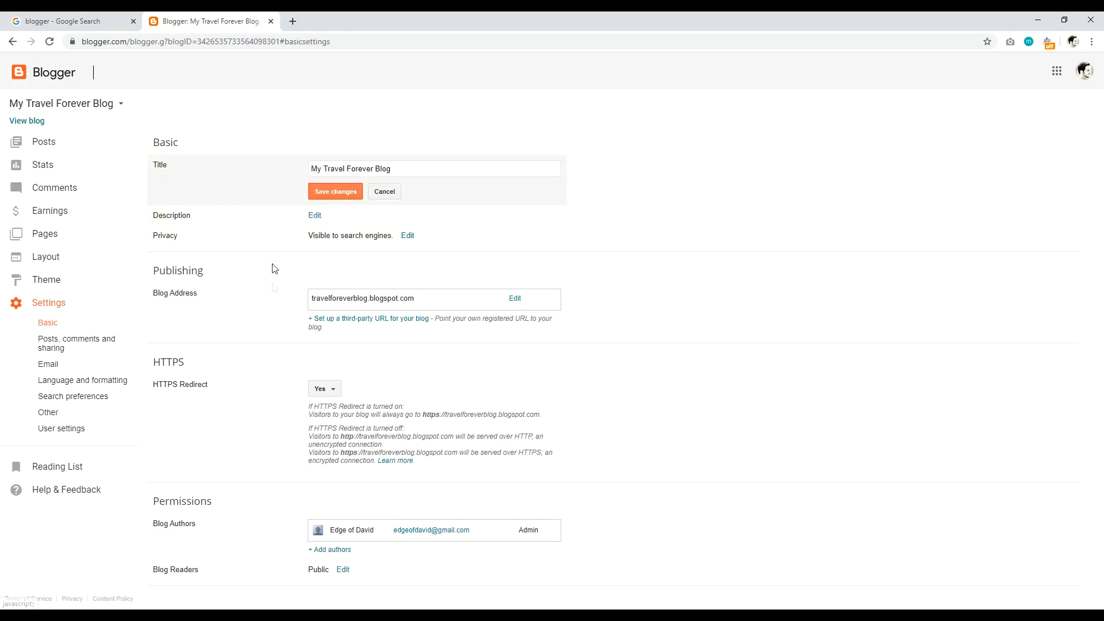
Step: Search Google for edgeofdavid in a new tab and switch to the 'edge of david' spelling
left_click(292, 22)
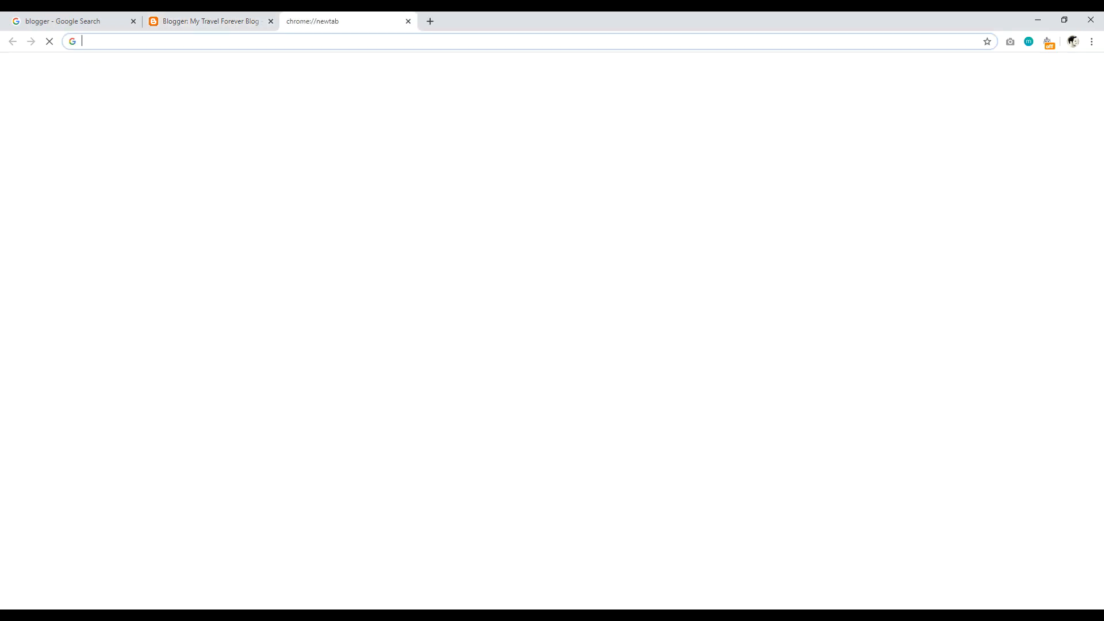
type("edgeofdavid")
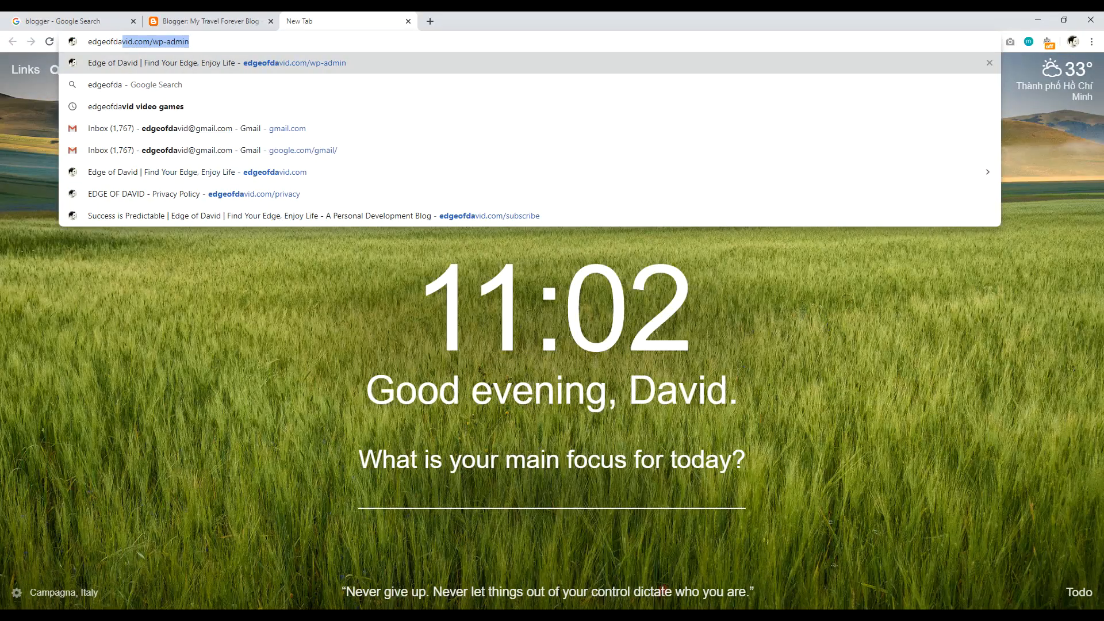
key("Return")
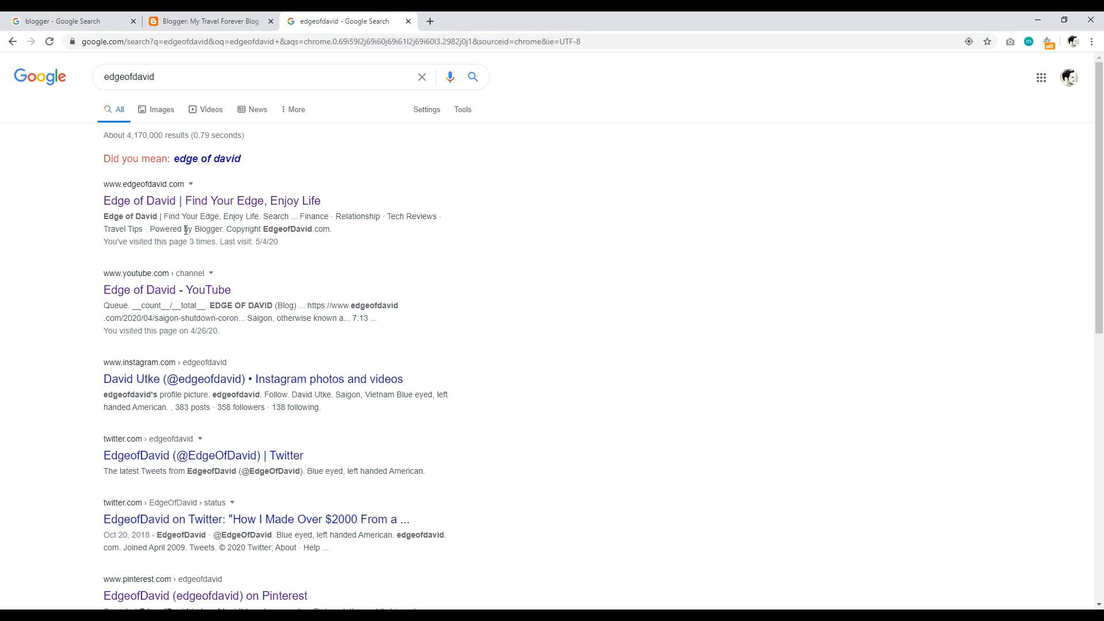
left_click_drag(337, 232, 150, 221)
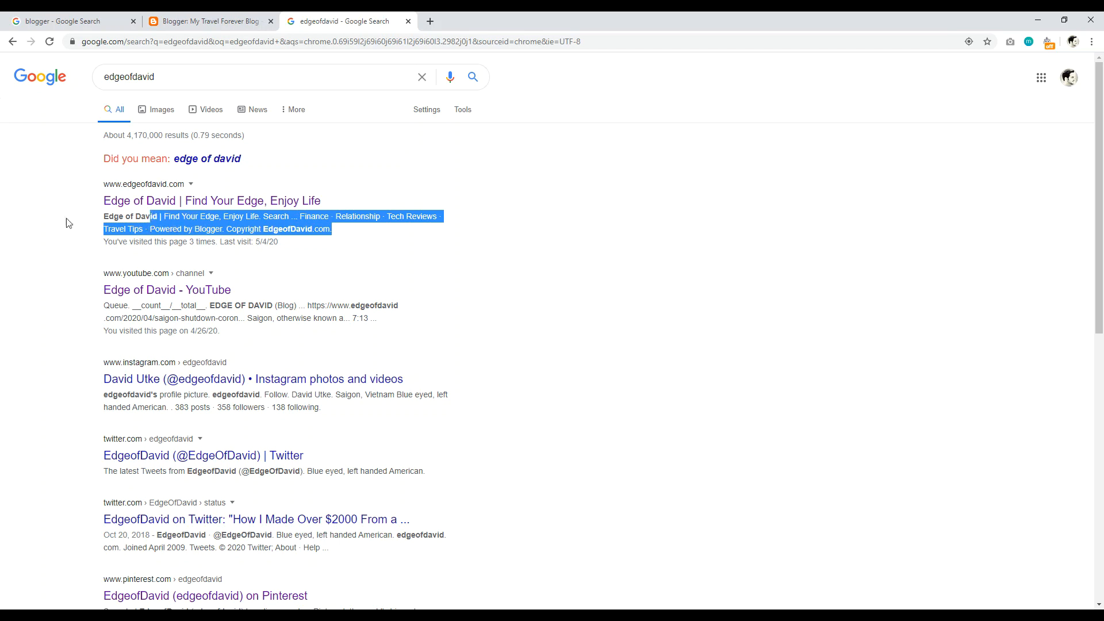
left_click(66, 219)
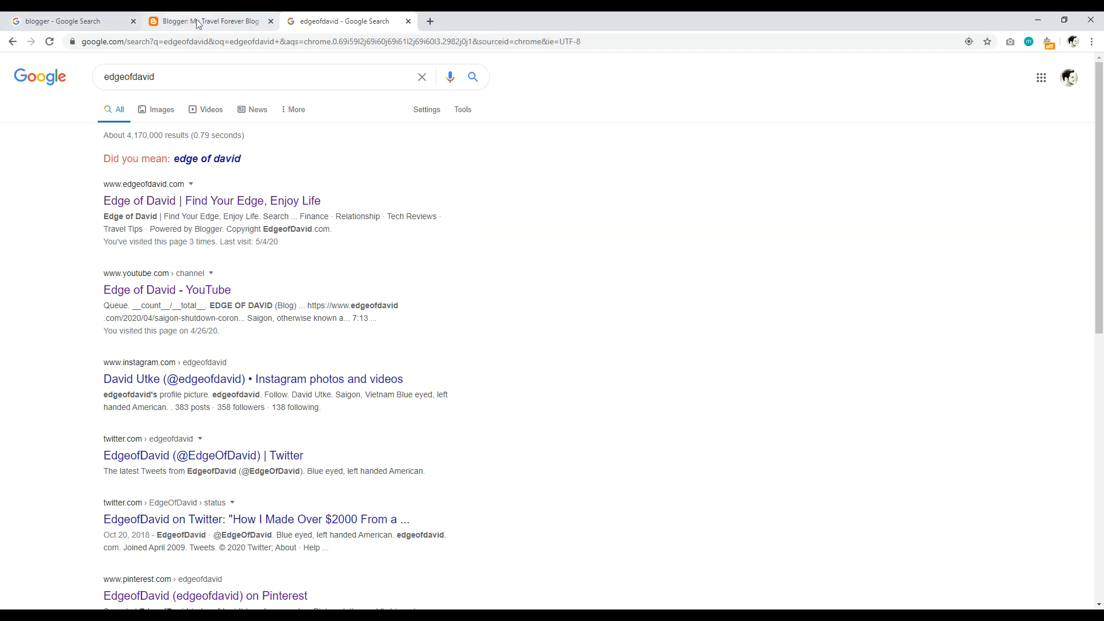
left_click(194, 160)
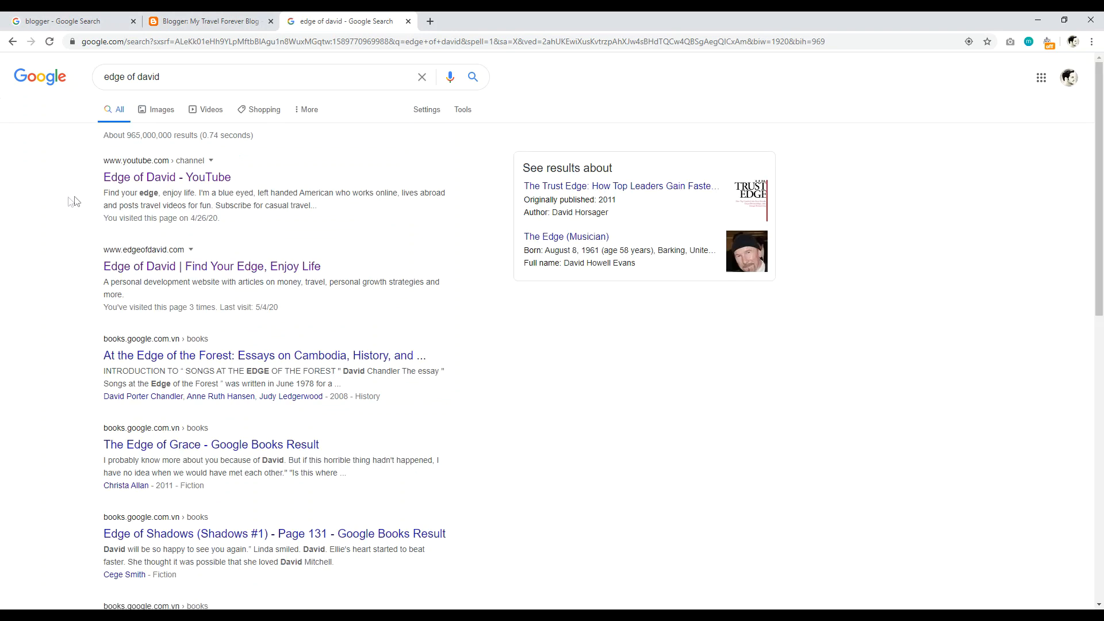
Step: Review the YouTube channel and edgeofdavid.com descriptions, then return to the Blogger settings
left_click_drag(319, 207, 216, 196)
left_click(36, 218)
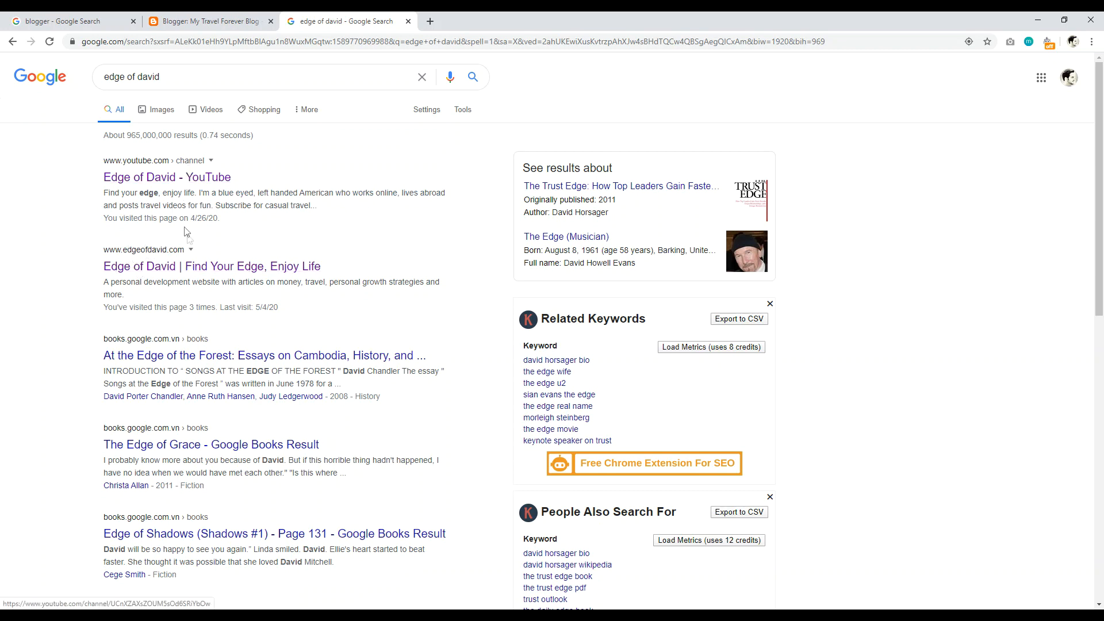
left_click_drag(104, 283, 267, 295)
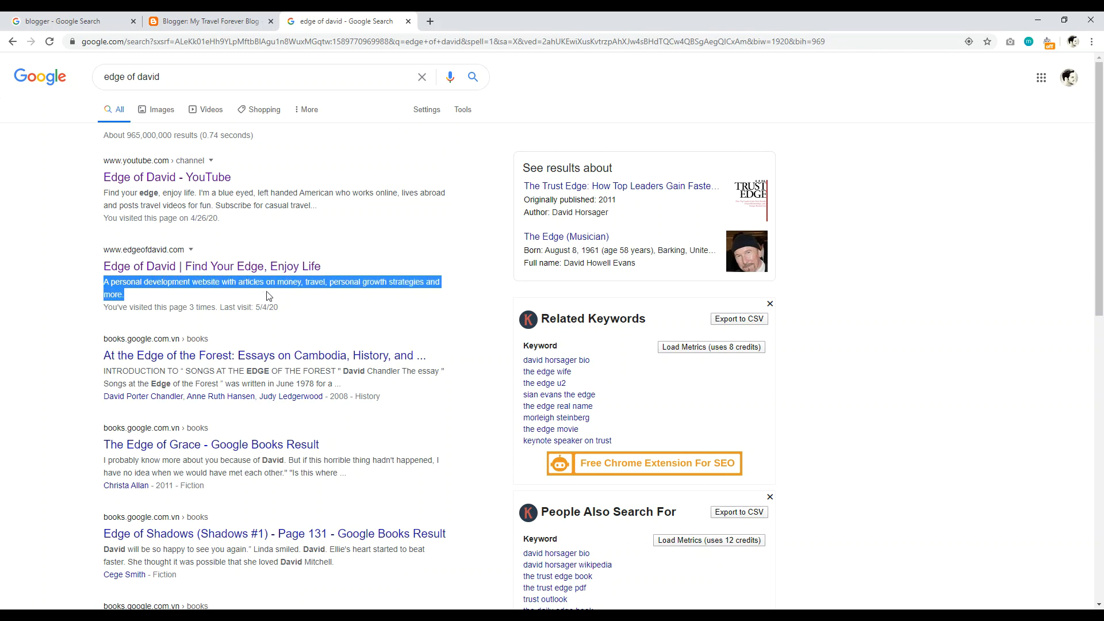
left_click(80, 290)
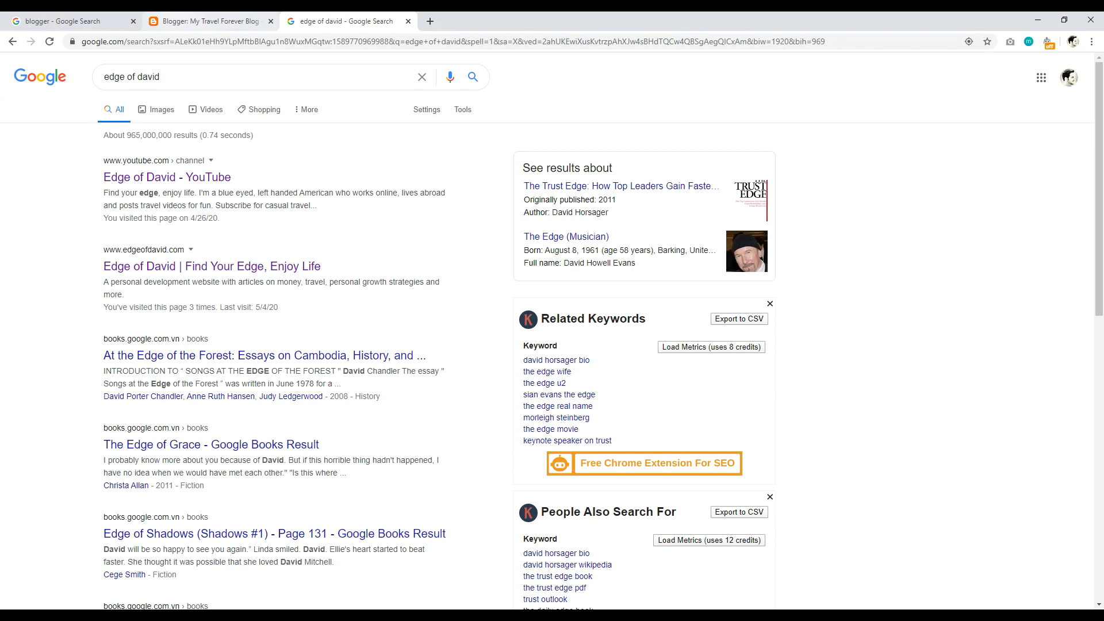
left_click(207, 22)
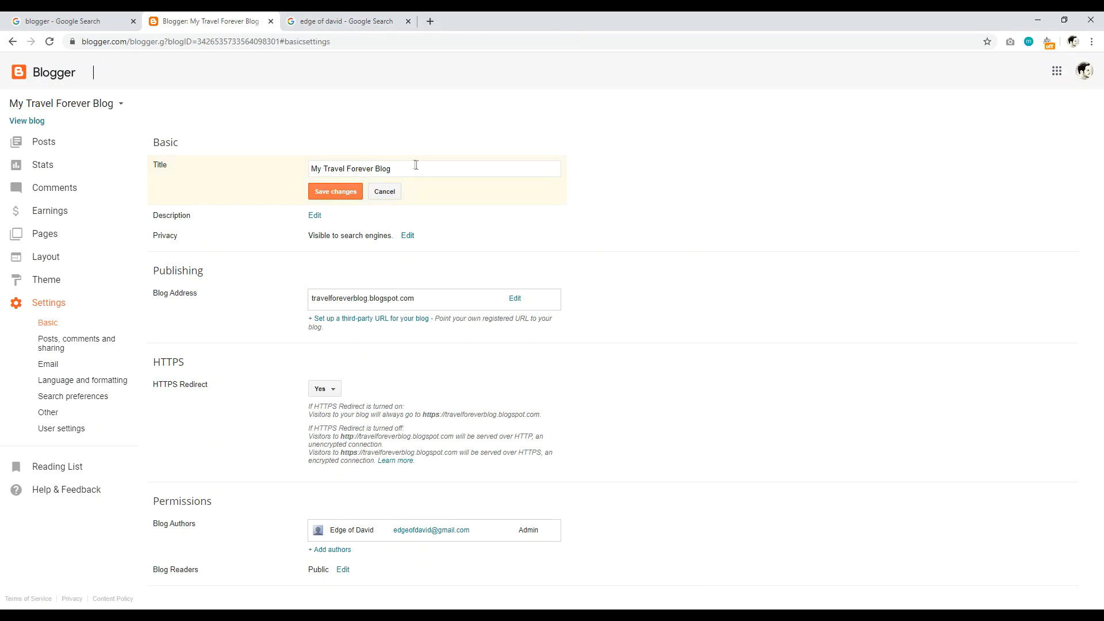
Step: Delete the typed 'Edge of David | Keyword' text from the blog title field
left_click_drag(419, 167, 274, 164)
type("\\")
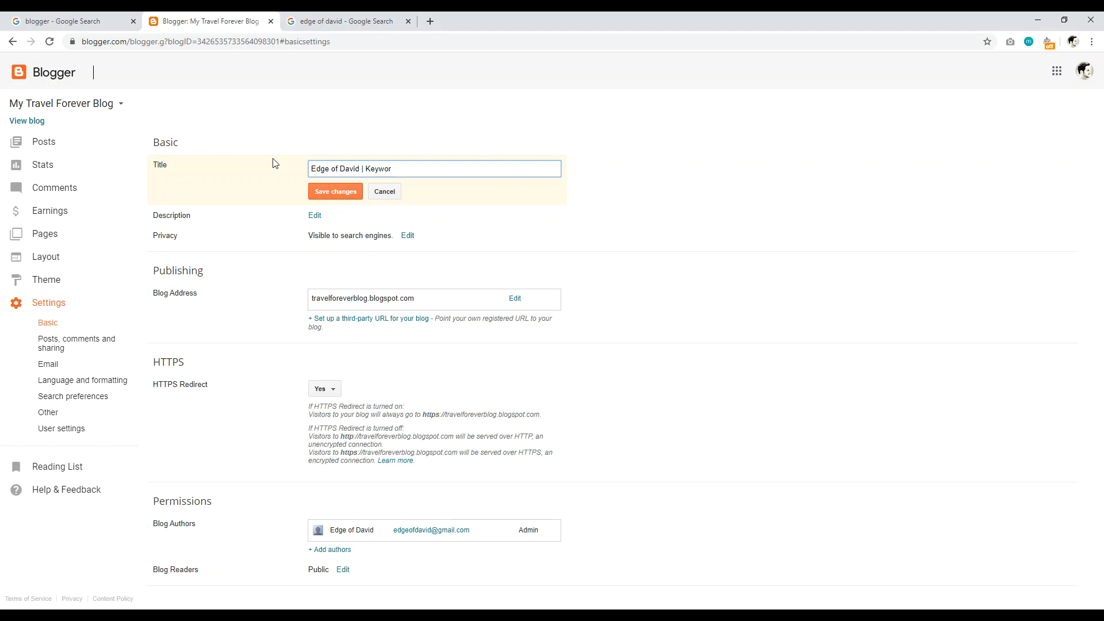
key("BackSpace")
key("BackSpace")
key("BackSpace")
key("BackSpace")
key("BackSpace")
key("BackSpace")
key("BackSpace")
key("BackSpace")
key("BackSpace")
key("BackSpace")
key("BackSpace")
key("BackSpace")
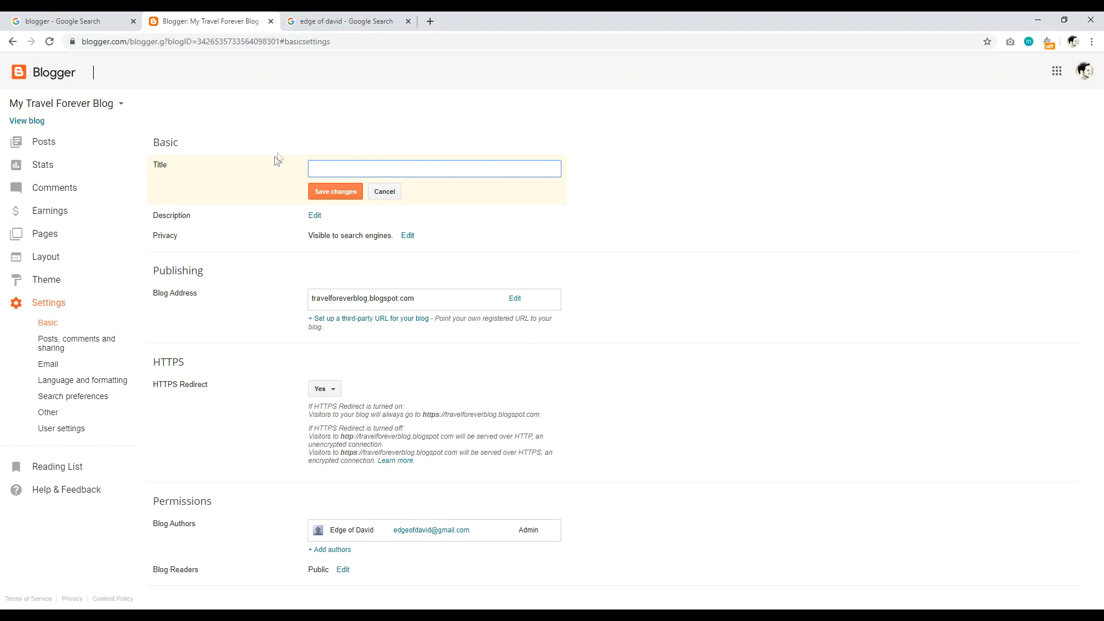
Step: Discard the unsaved title change and open the empty blog description editor
left_click(315, 215)
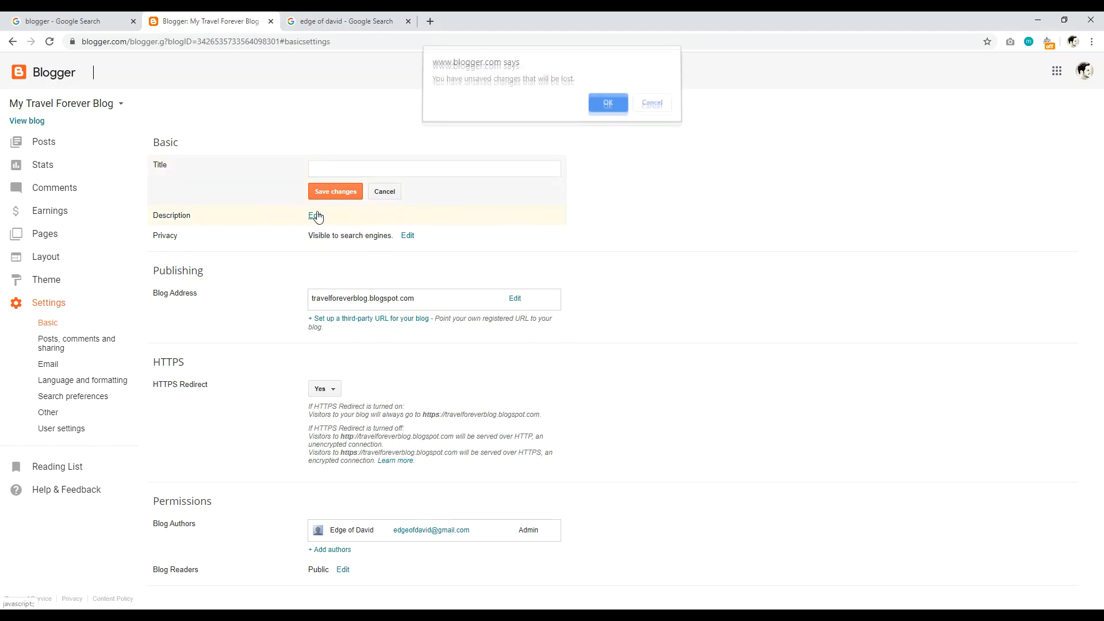
left_click(610, 107)
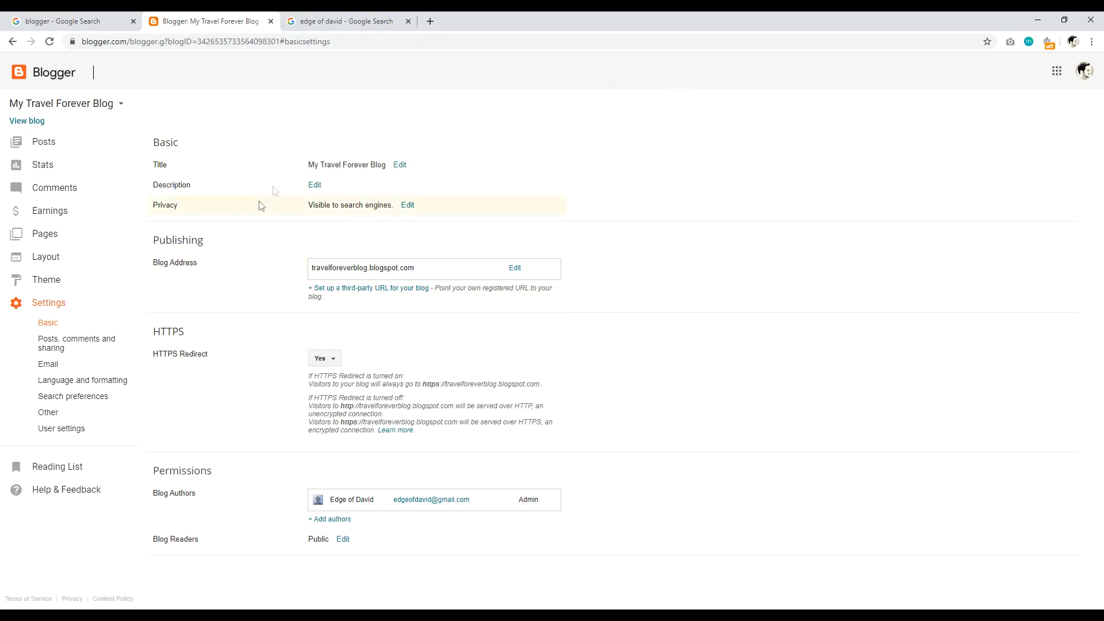
left_click(312, 187)
Step: Select the edgeofdavid.com description snippet in Google results, then return to Blogger's Basic settings
left_click(334, 21)
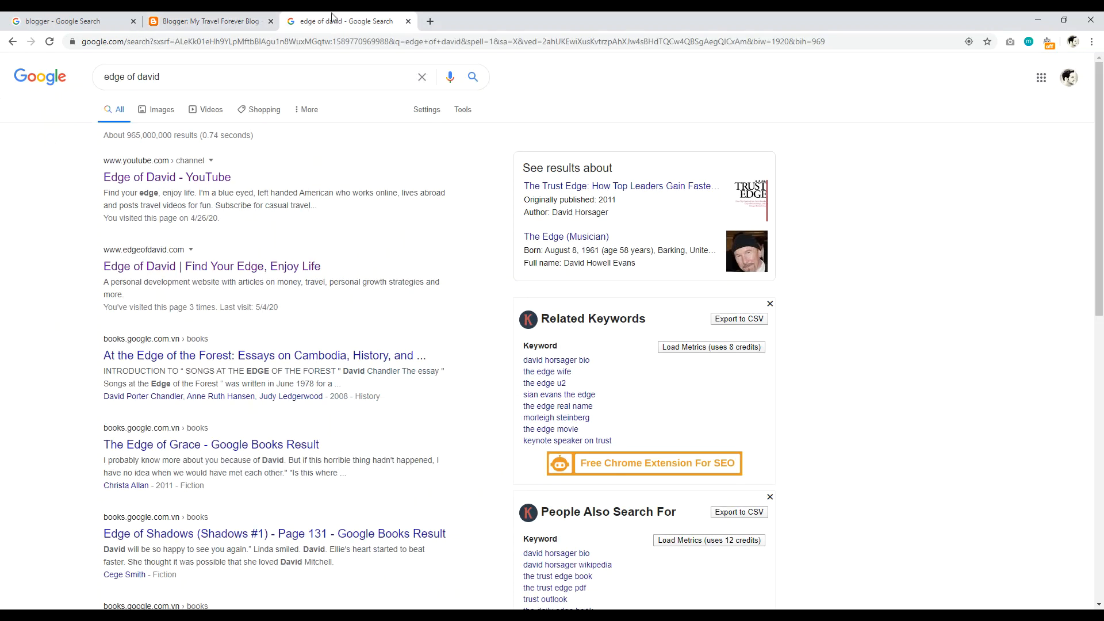
left_click_drag(133, 296, 103, 282)
left_click(207, 20)
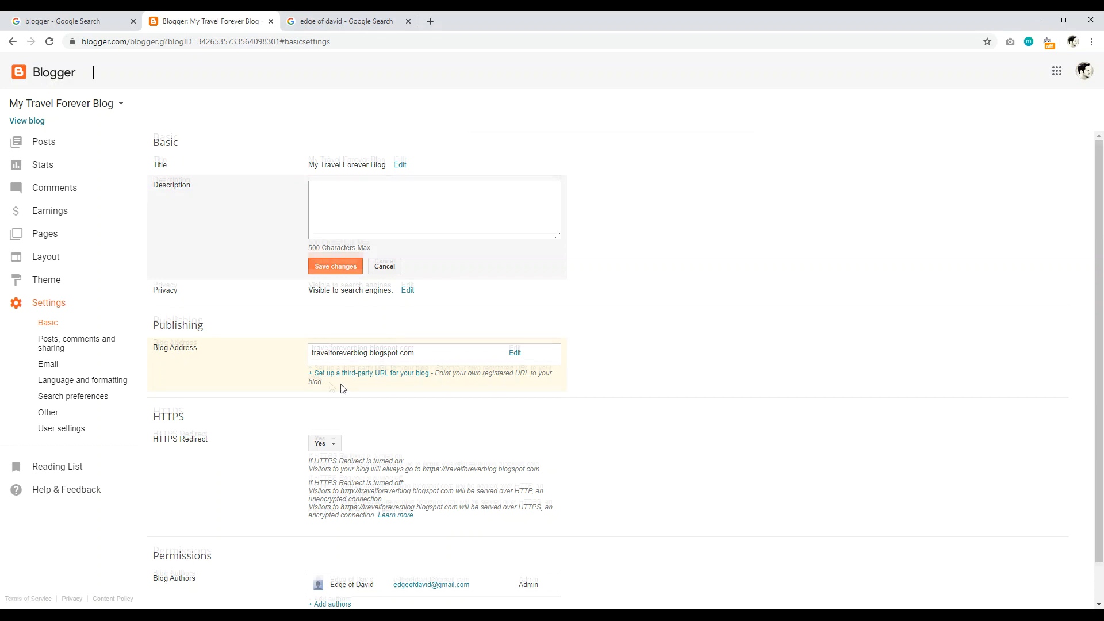
scroll(344, 389, "down", 1)
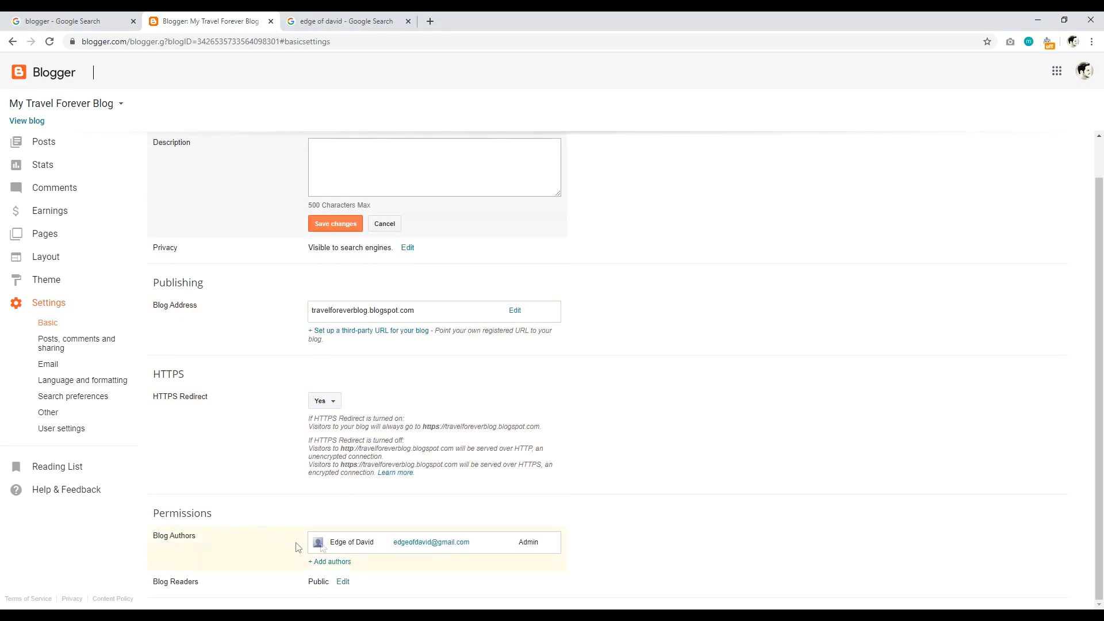
Step: Open Posts, comments and sharing settings, then open edgeofdavid.com from a Google search for 'edge of david'
left_click(73, 353)
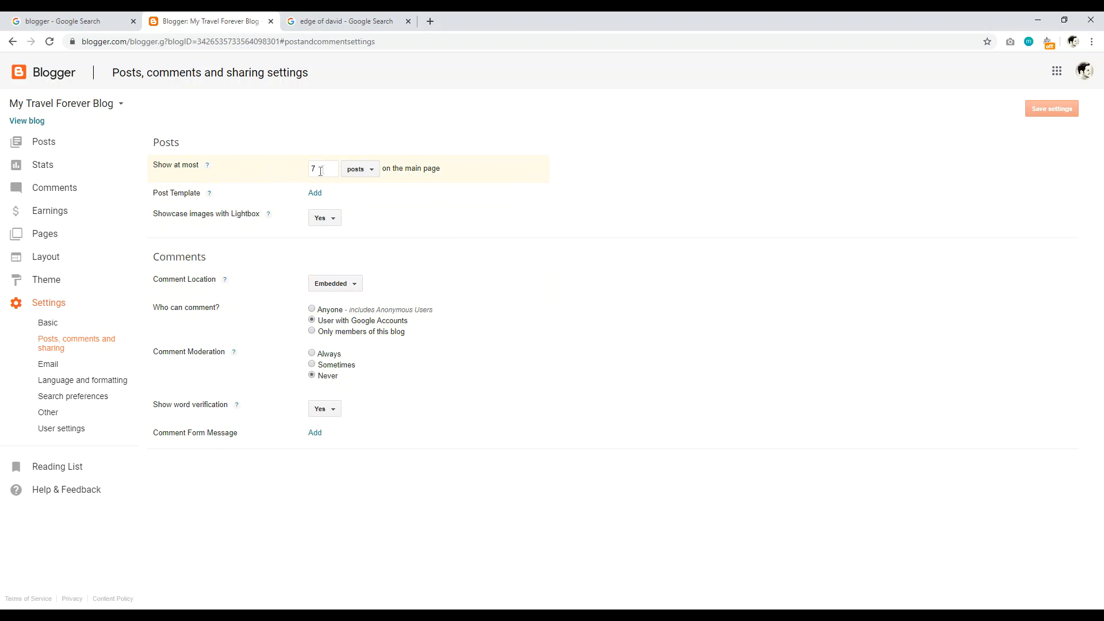
left_click(431, 21)
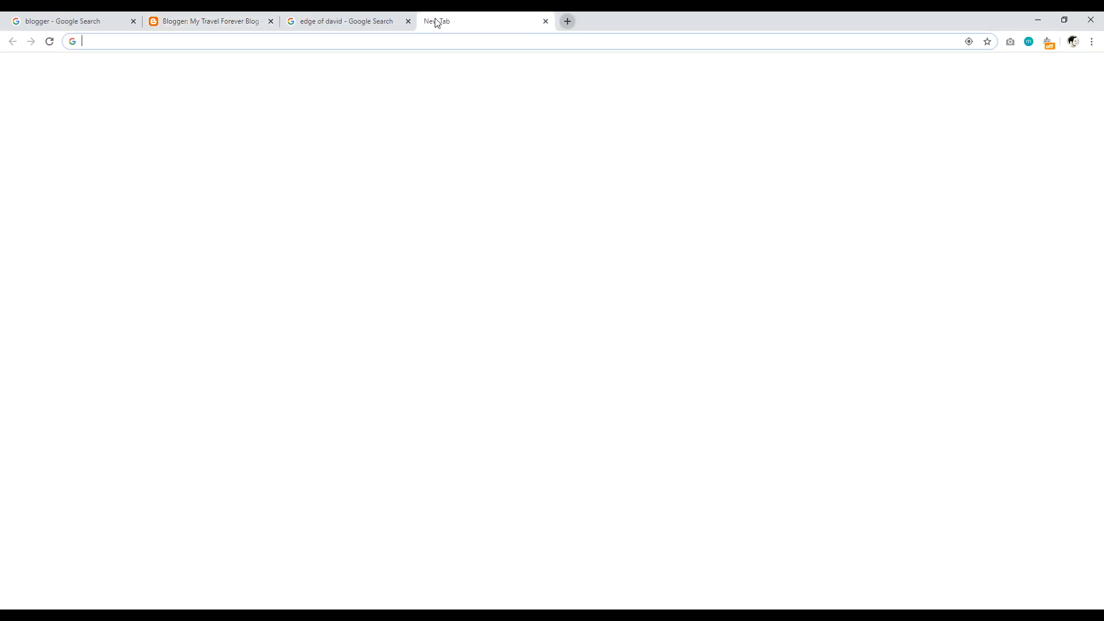
type("edge of david")
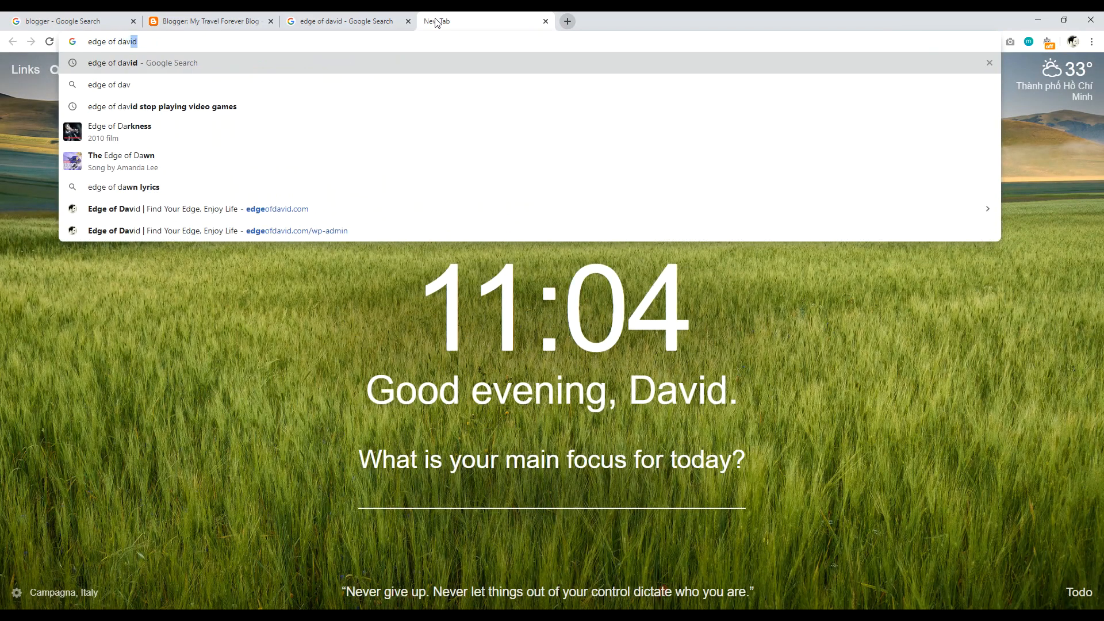
key("Return")
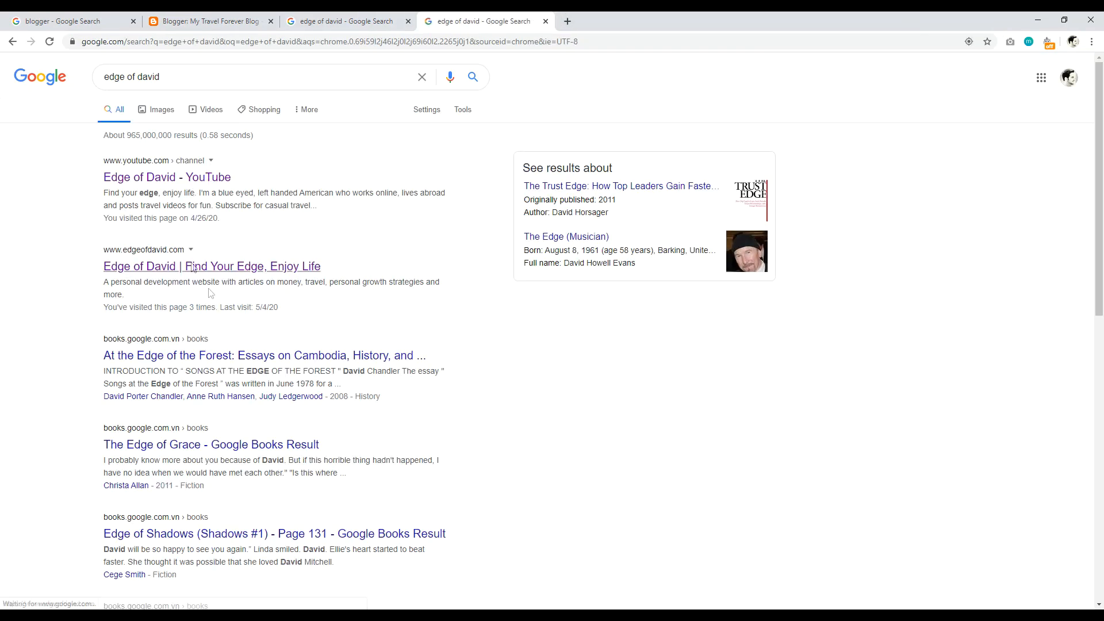
left_click(215, 278)
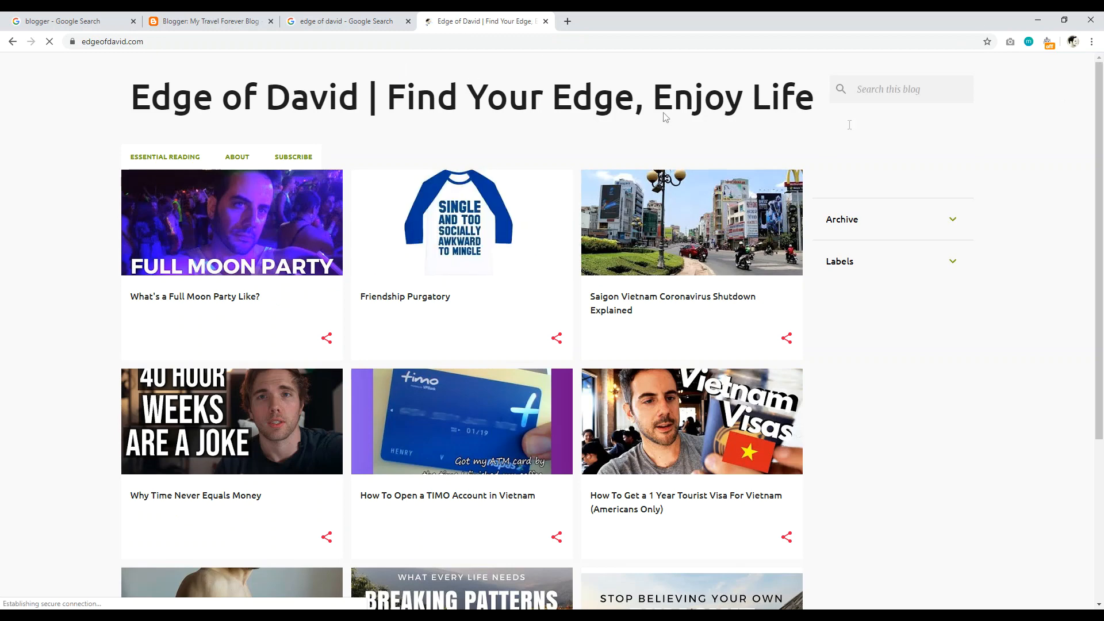
Step: Compare the edgeofdavid.com post grid with Blogger's posts, comments and sharing settings, ending in Blogger
scroll(478, 217, "down", 2)
left_click(219, 21)
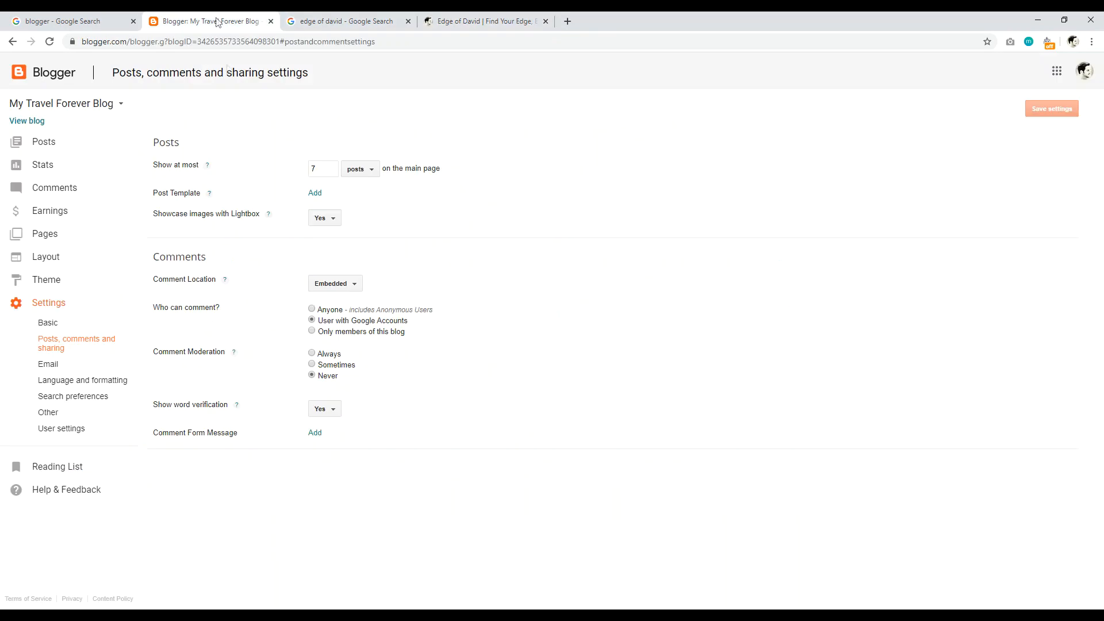
left_click(480, 21)
scroll(457, 94, "up", 5)
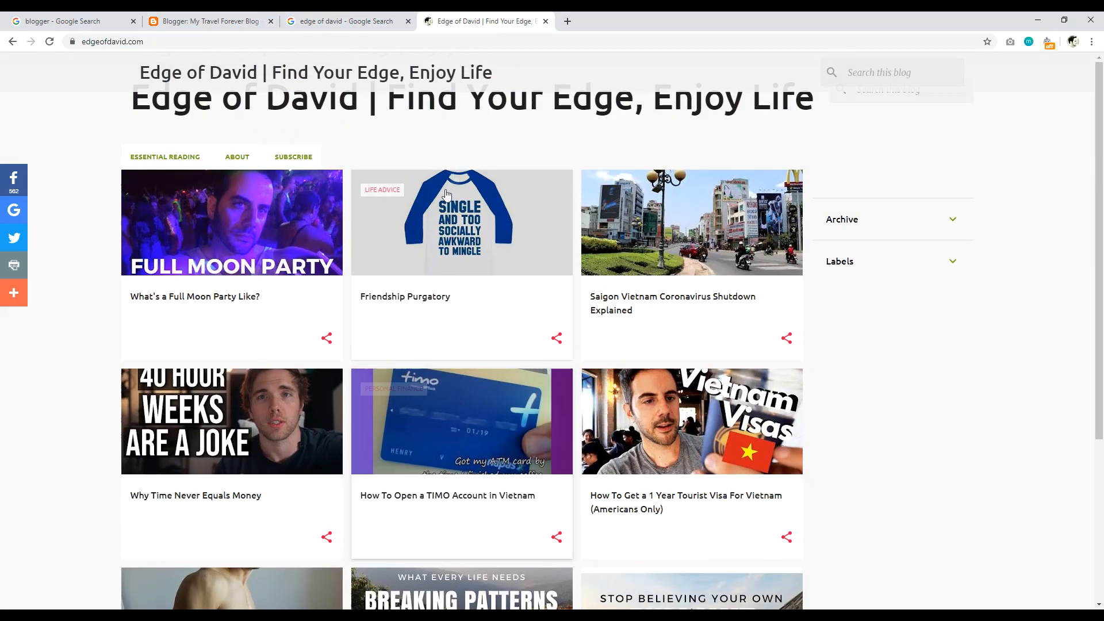
scroll(456, 173, "down", 10)
scroll(434, 288, "up", 10)
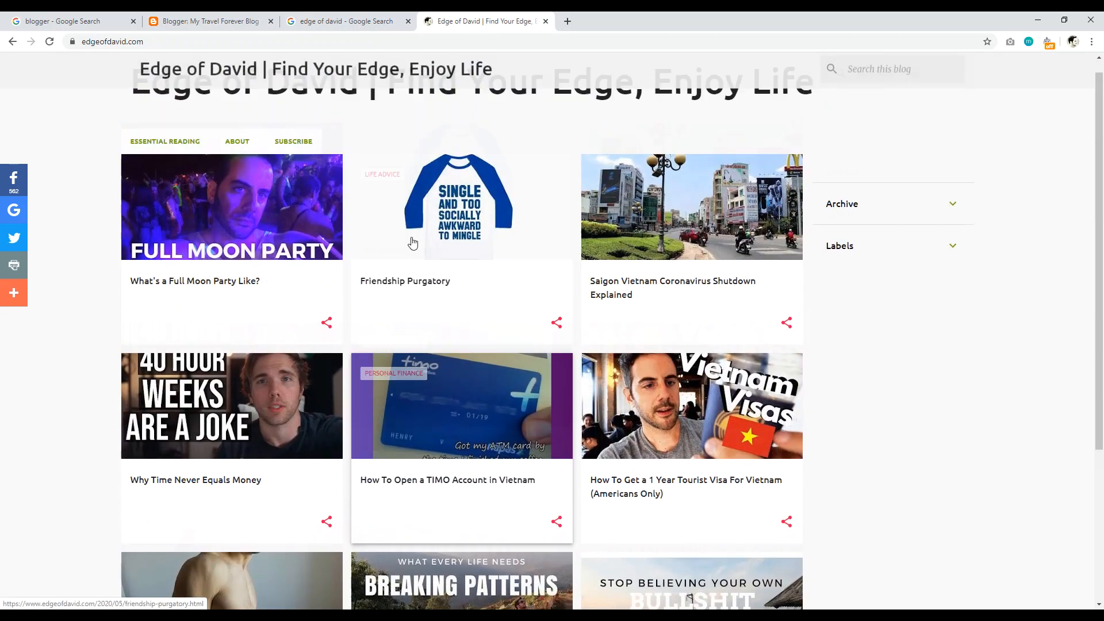
left_click(255, 23)
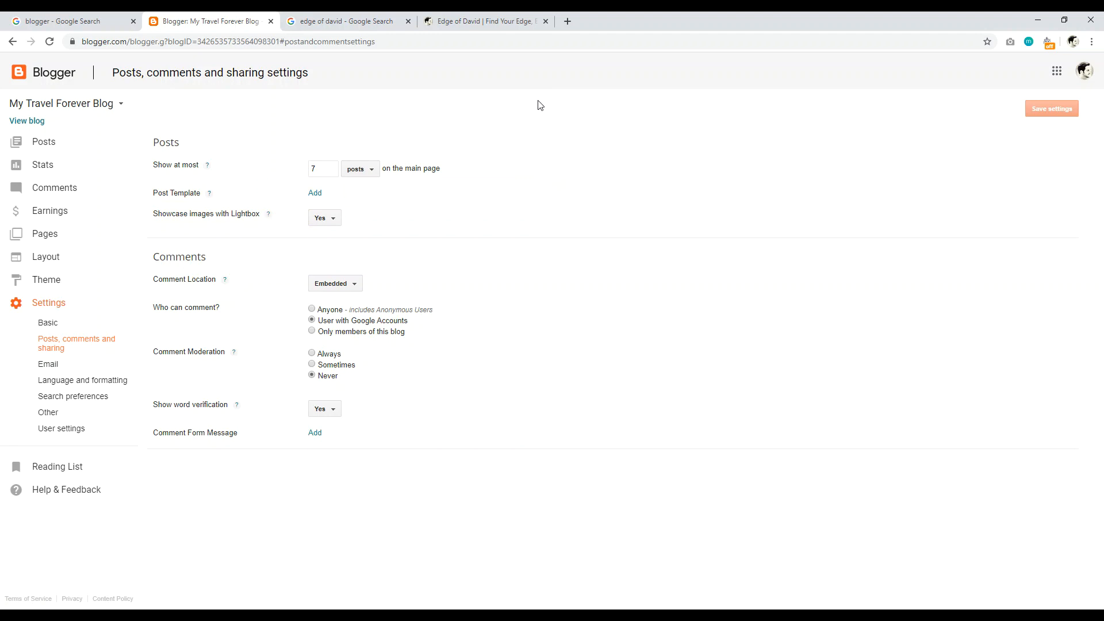
left_click(478, 22)
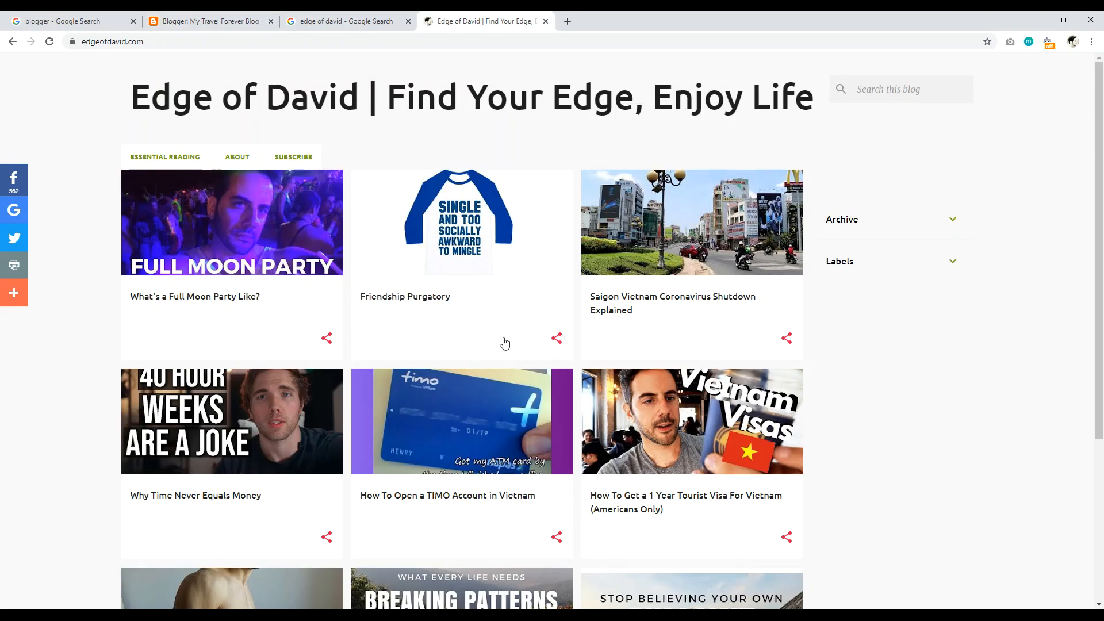
left_click(233, 23)
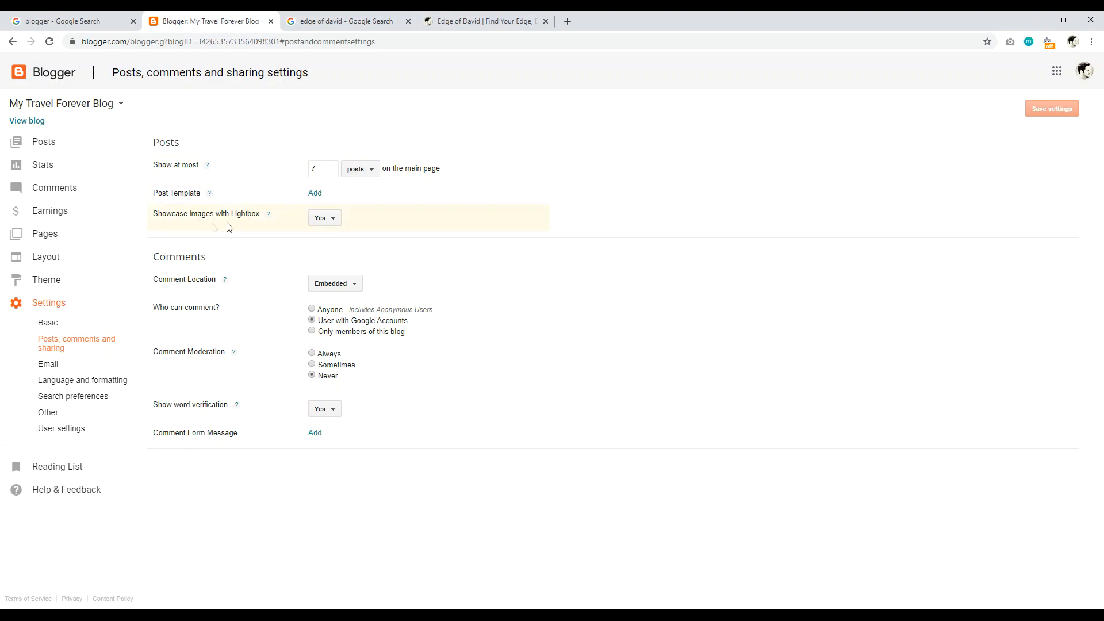
left_click(477, 21)
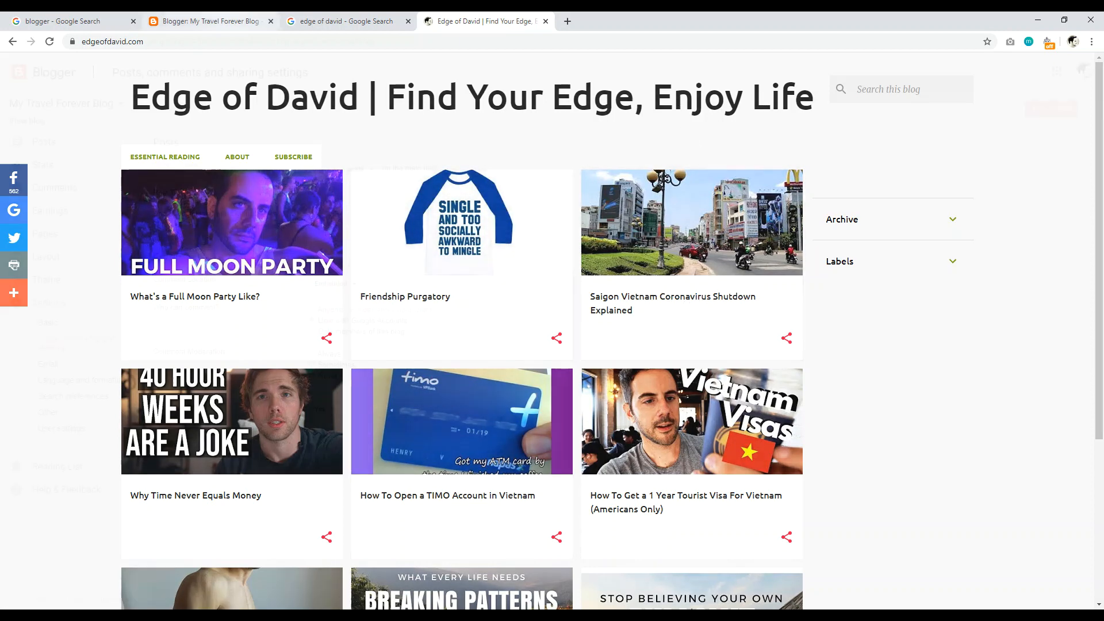
left_click(210, 21)
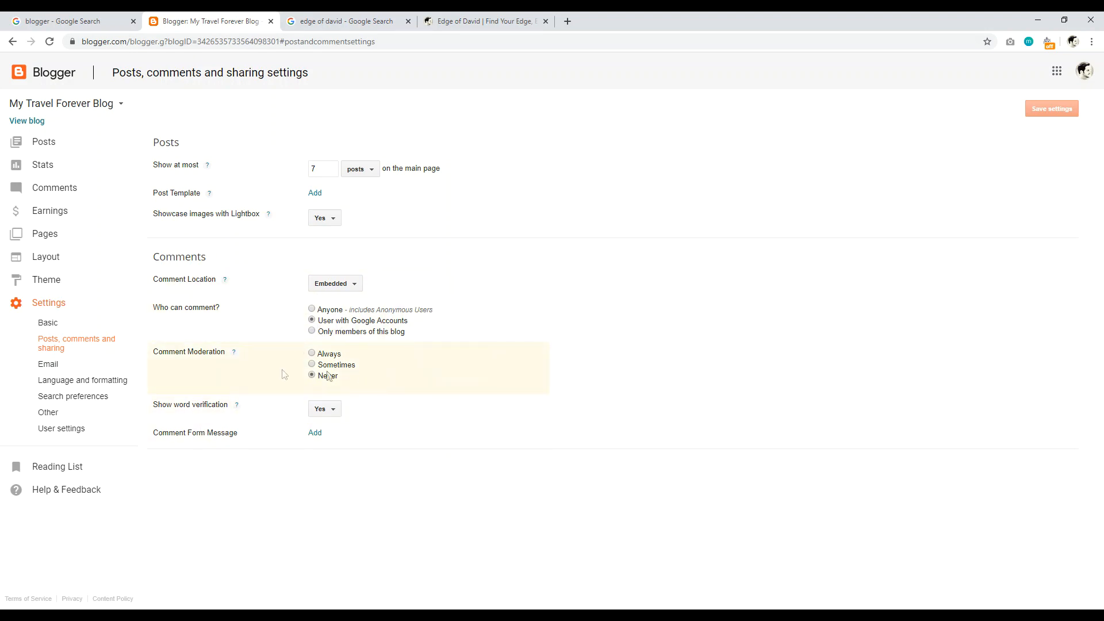
Step: Browse the Email and Language and formatting settings, ending on Search preferences
left_click(50, 364)
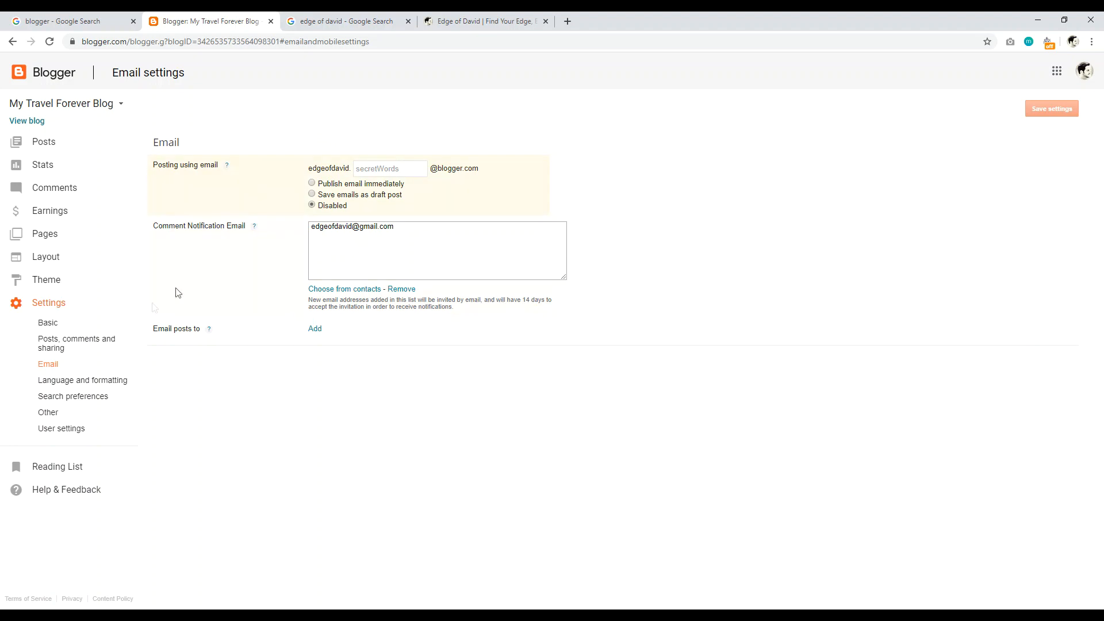
left_click(63, 384)
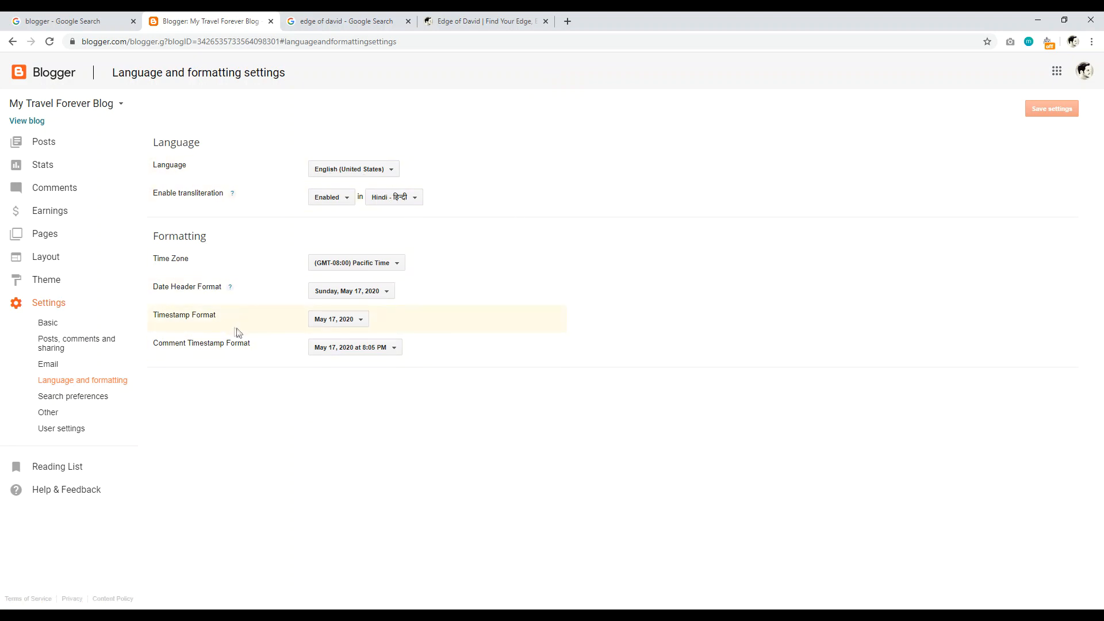
left_click(76, 397)
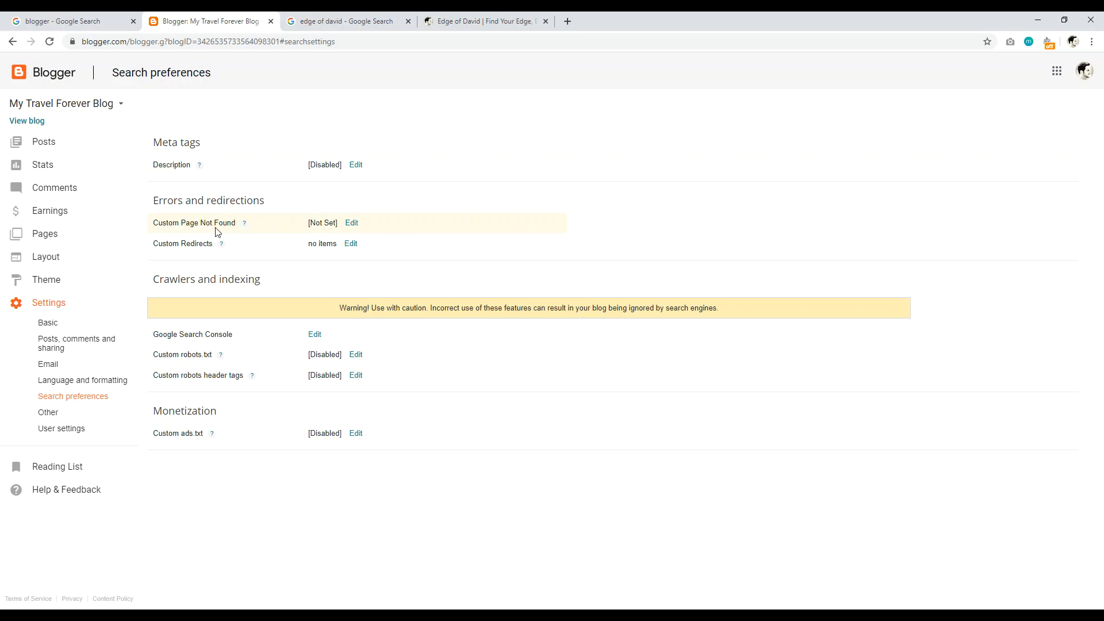
Step: Look at the Custom Redirects editor without saving, then go to the Other settings page
left_click(351, 244)
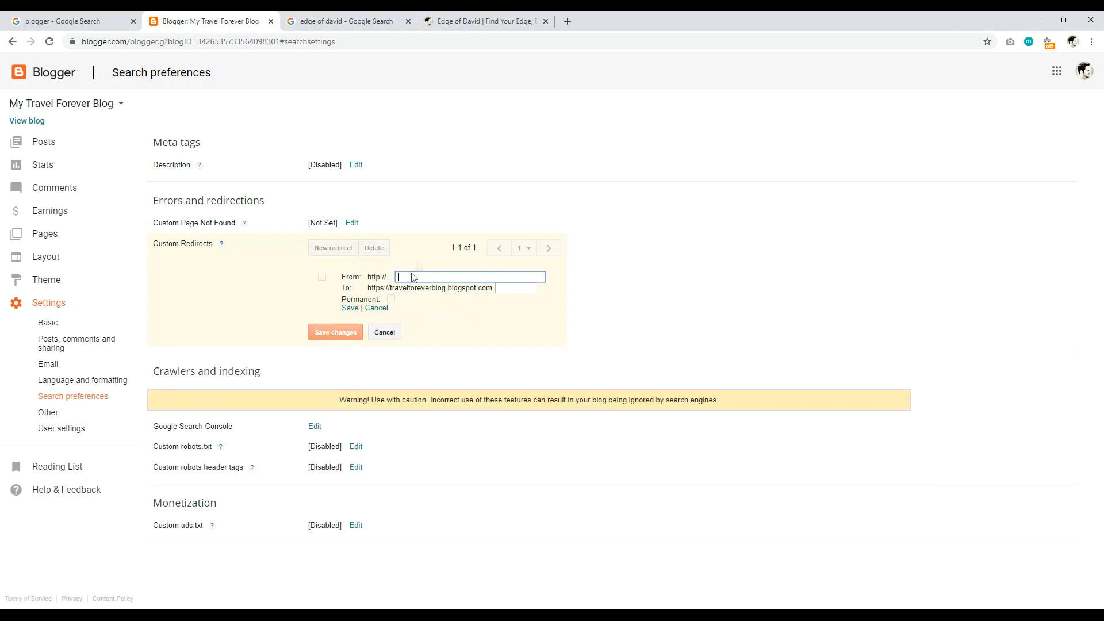
left_click(659, 217)
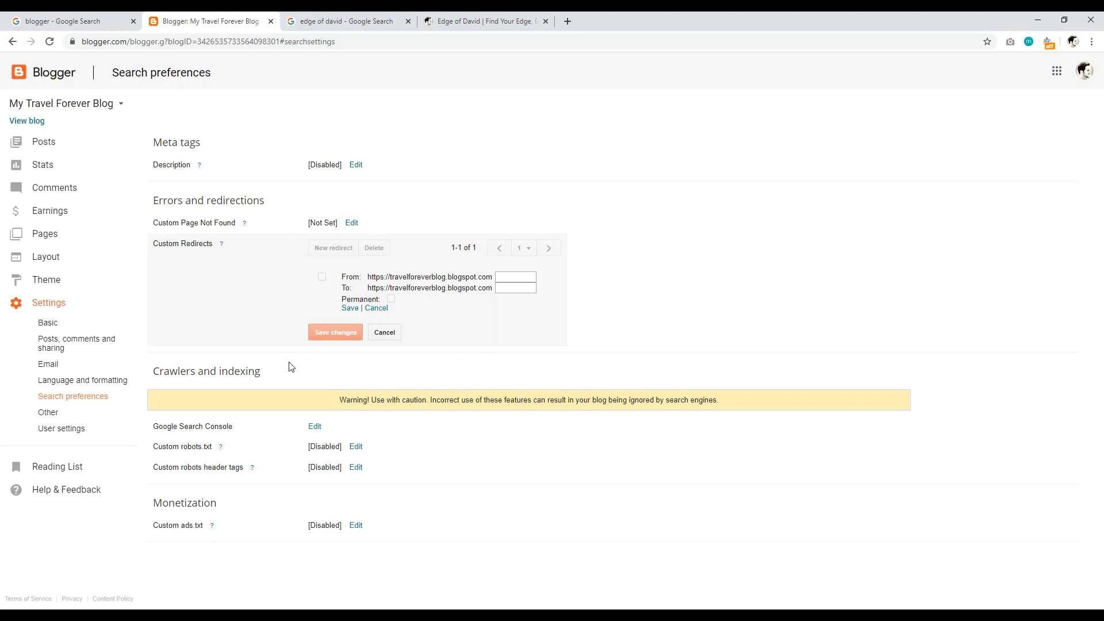
left_click(47, 413)
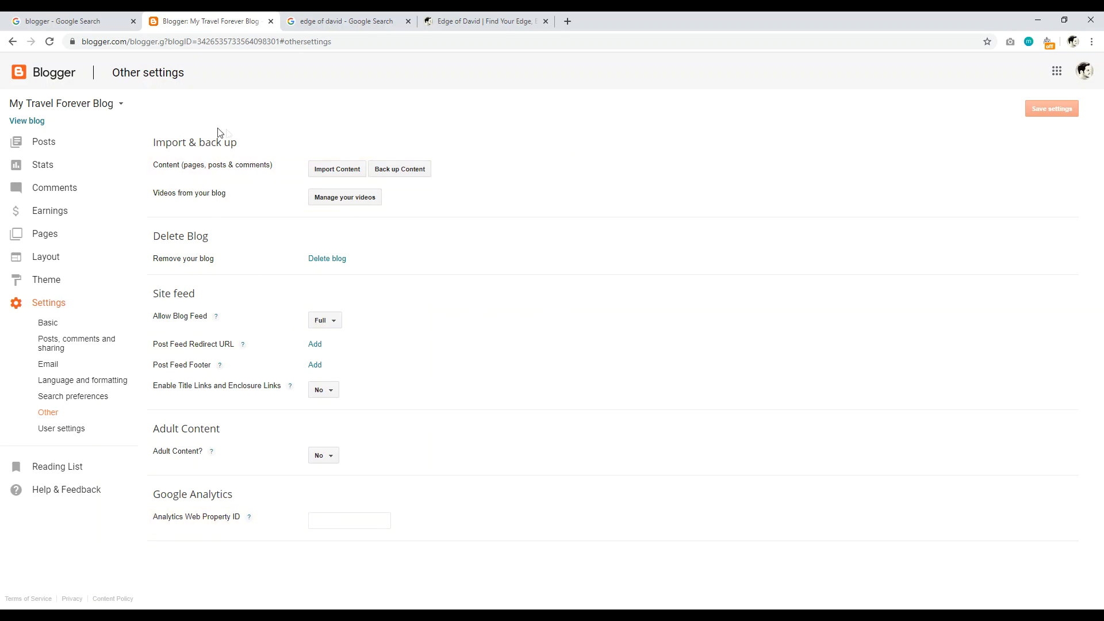
Step: Open the Edit User Profile page from User settings and scroll through it
left_click(57, 430)
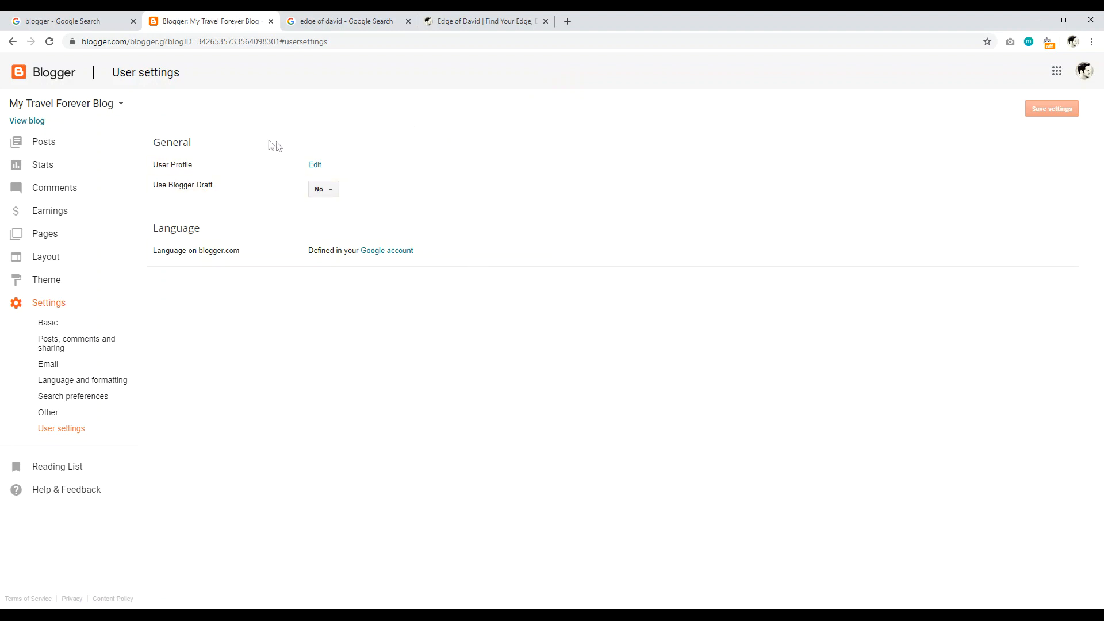
left_click(318, 166)
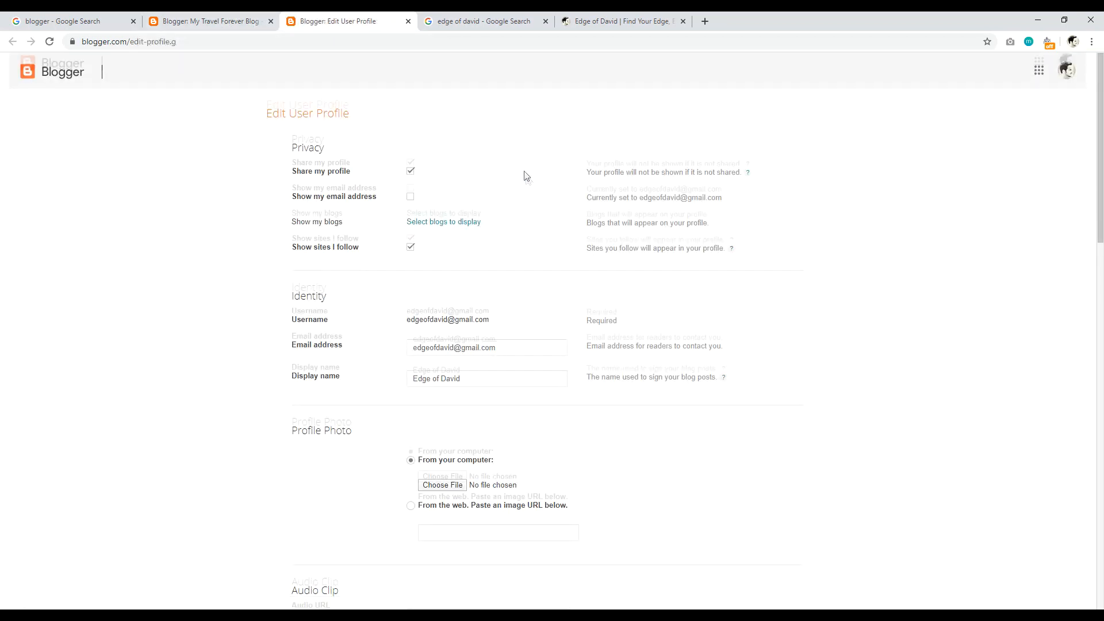
scroll(596, 283, "down", 14)
scroll(454, 287, "down", 5)
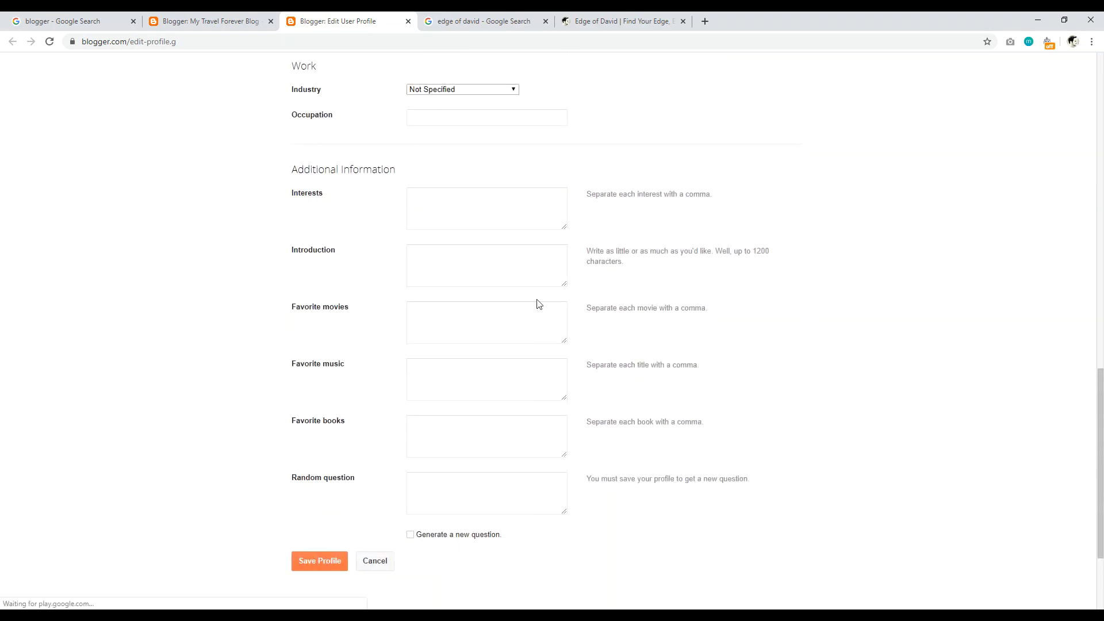
left_click_drag(1099, 541, 1101, 186)
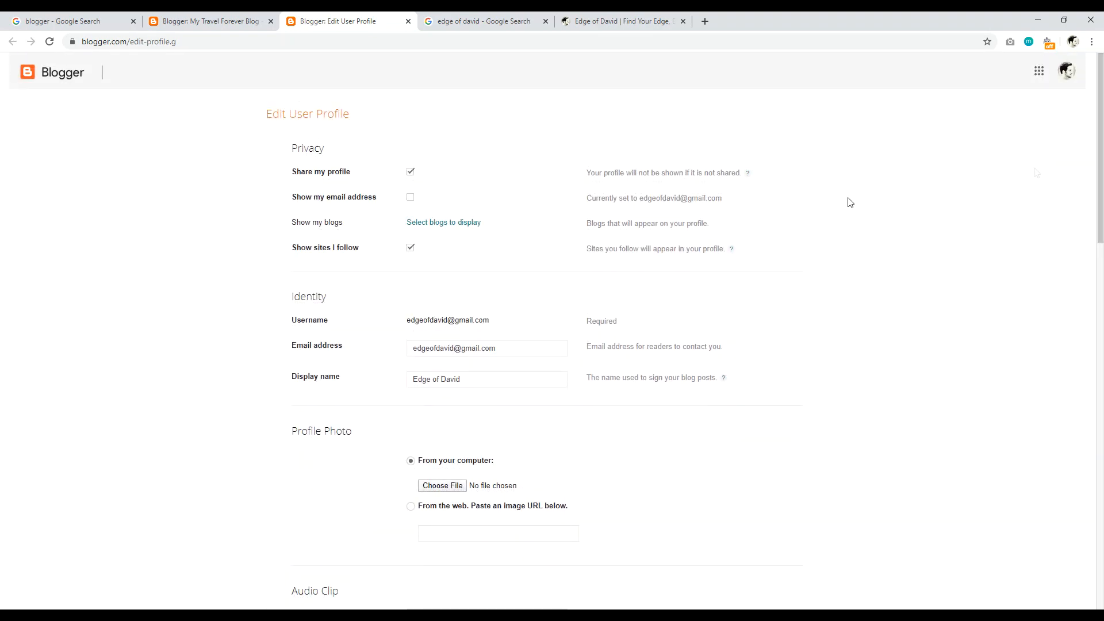
scroll(401, 324, "down", 3)
scroll(361, 332, "down", 5)
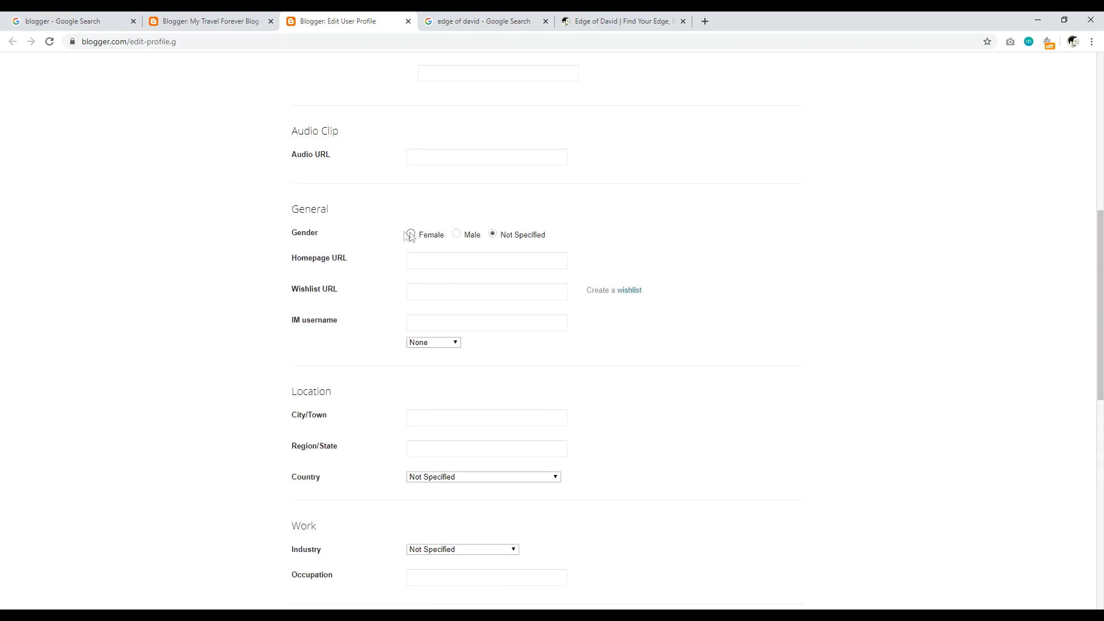
scroll(375, 274, "down", 6)
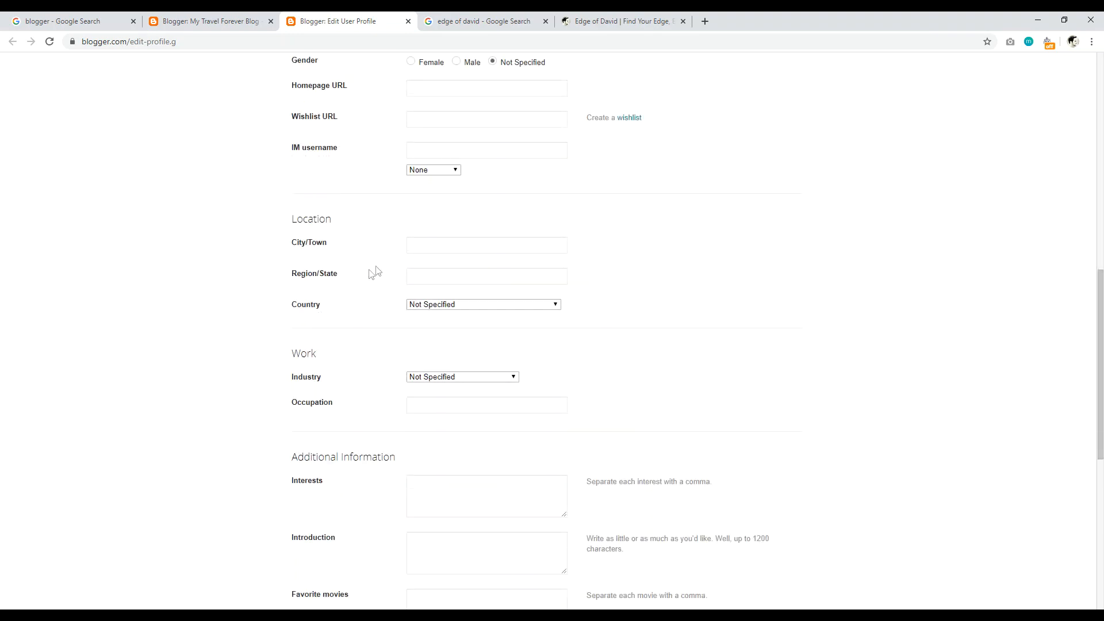
scroll(460, 362, "down", 2)
scroll(502, 383, "down", 3)
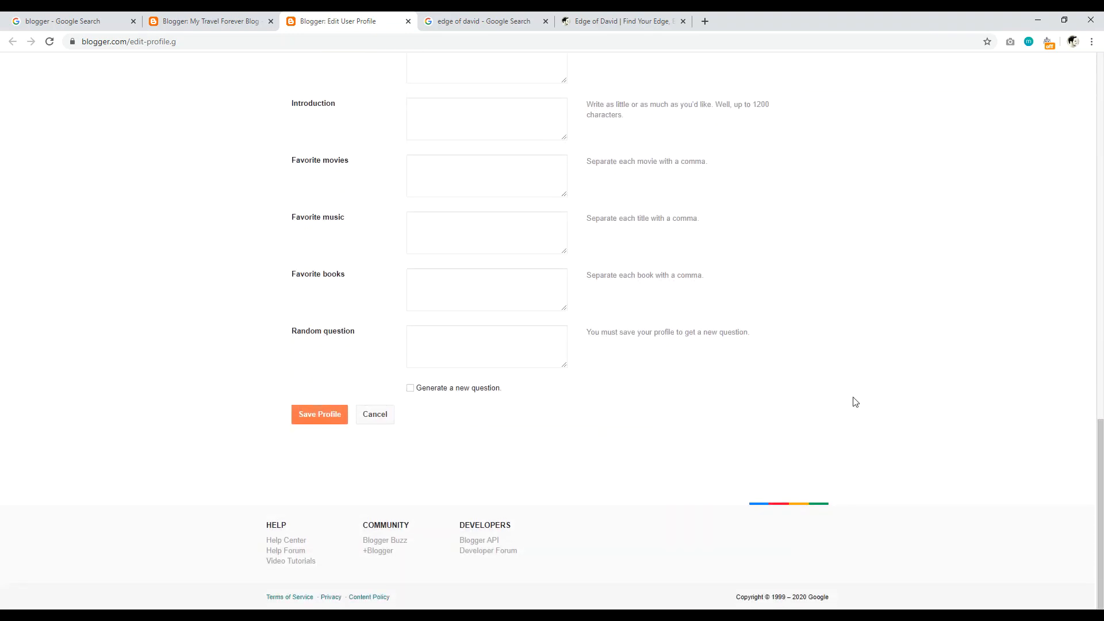
left_click_drag(1100, 533, 1101, 167)
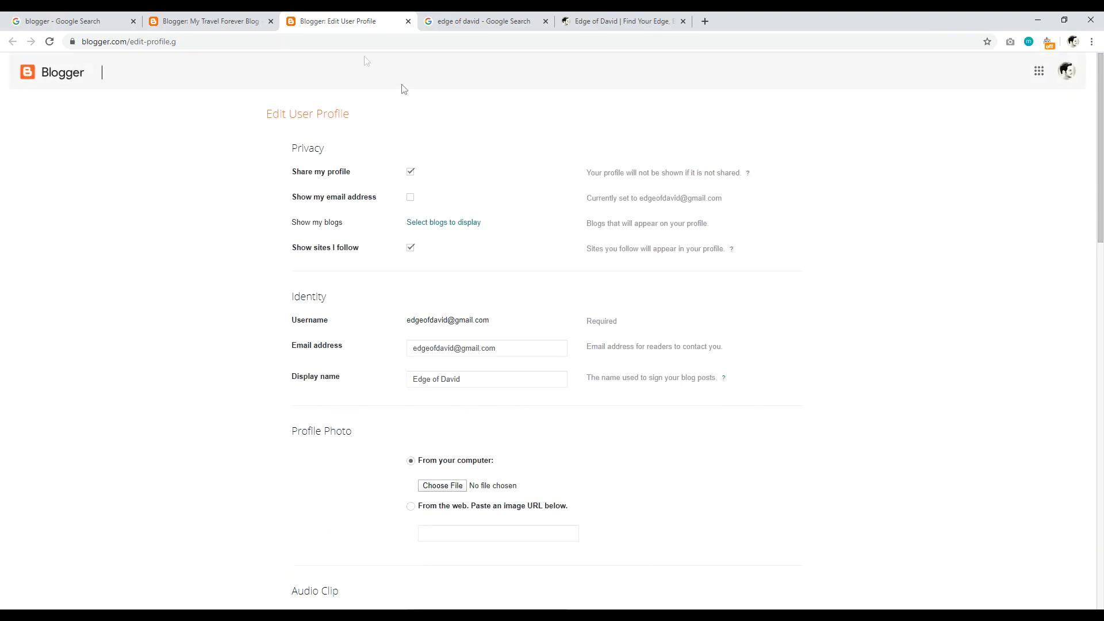
left_click(205, 21)
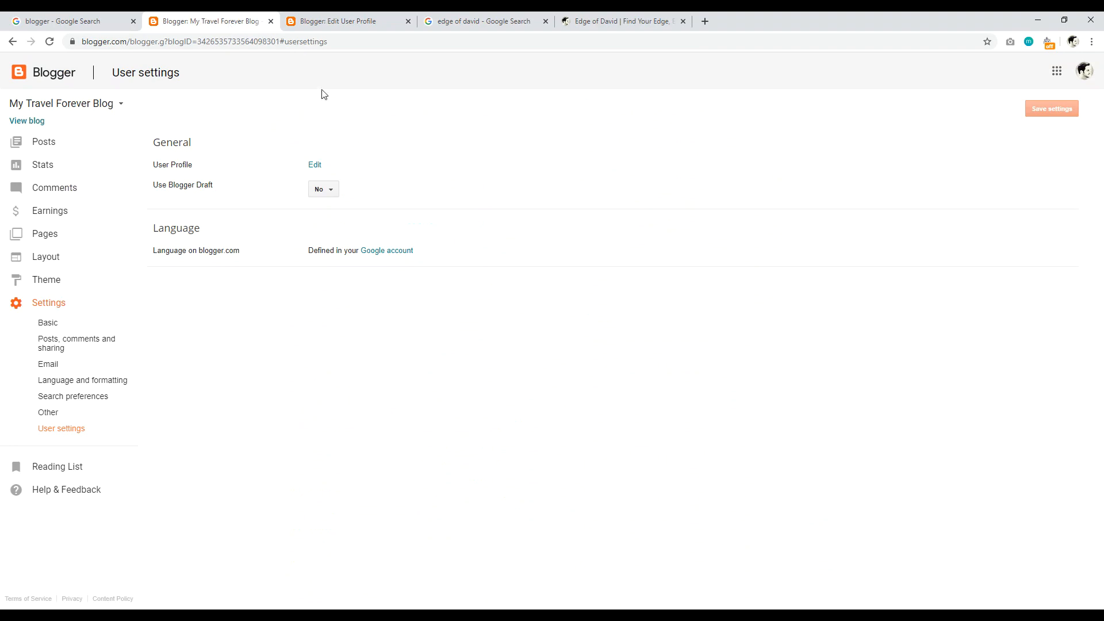
Step: Review Edge of David's About page in a new tab, then close it and the profile tab
left_click(620, 21)
right_click(231, 162)
left_click(268, 168)
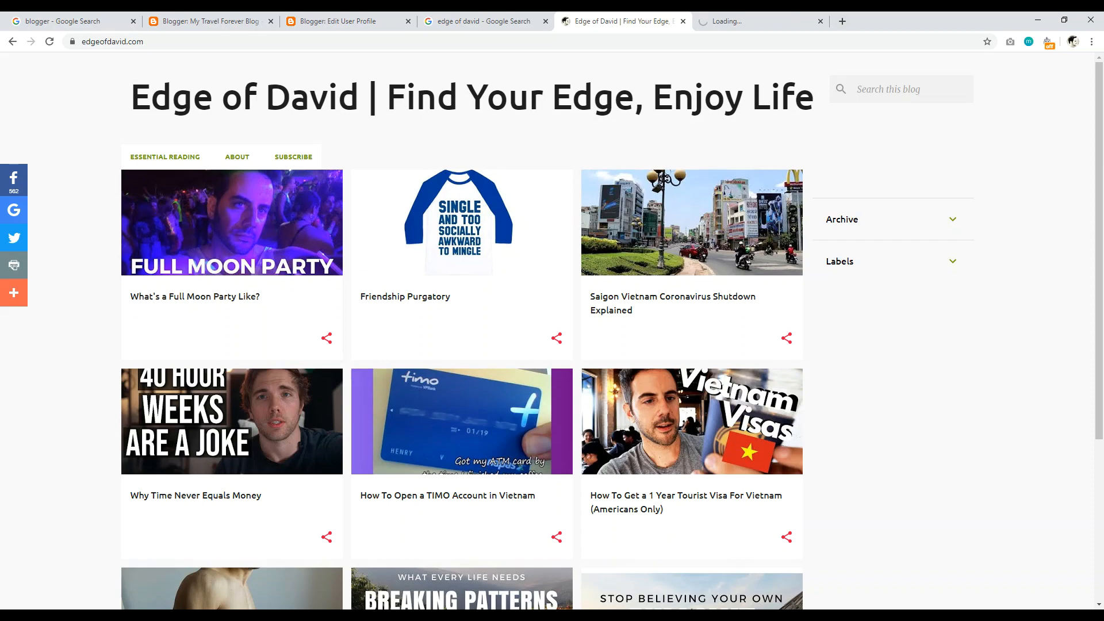
key("ctrl+Tab")
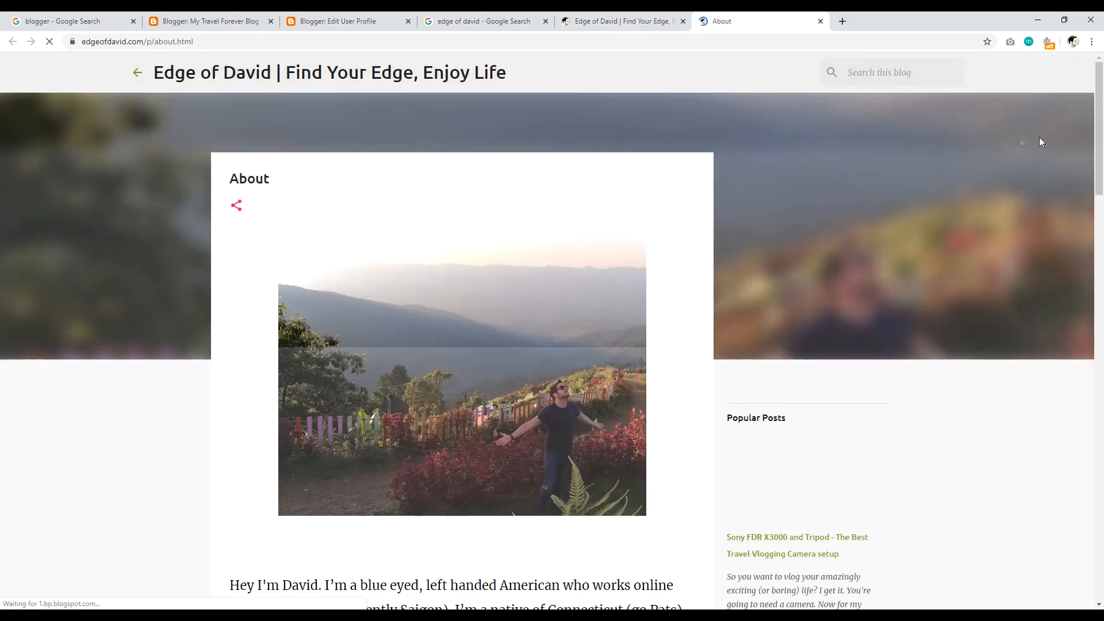
left_click_drag(1096, 155, 1103, 41)
scroll(387, 225, "down", 4)
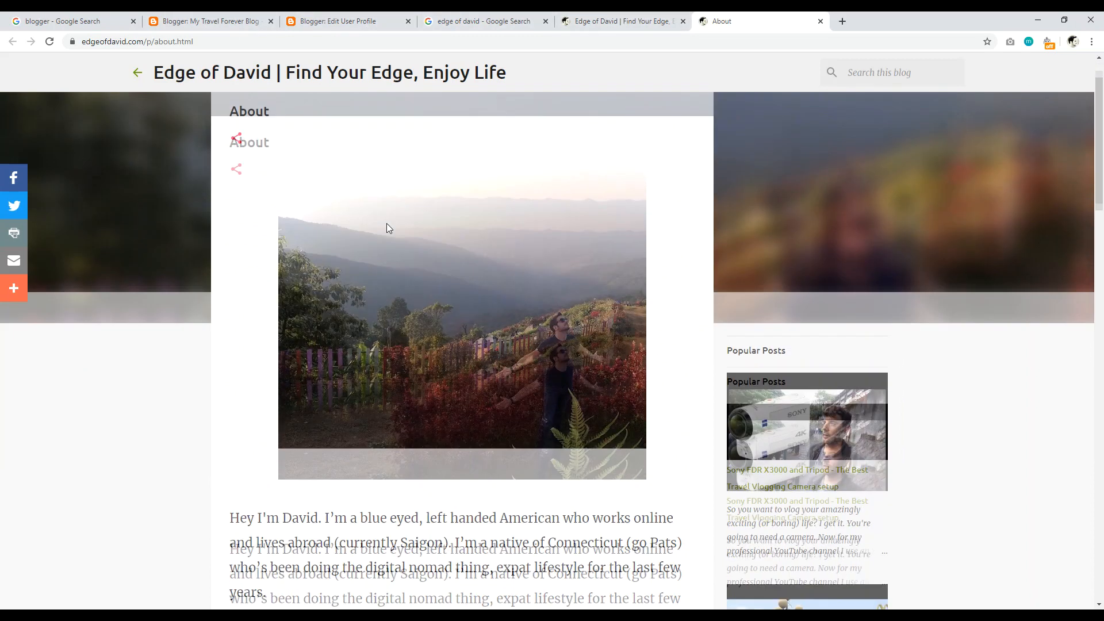
left_click(821, 21)
left_click(339, 22)
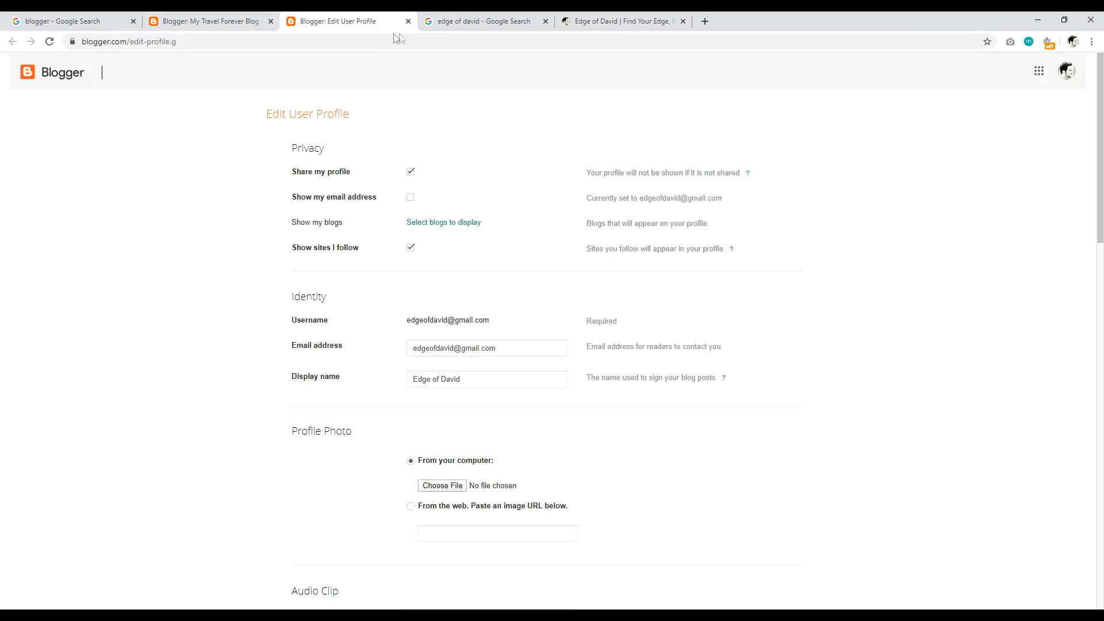
left_click(408, 22)
key("ctrl+shift+Tab")
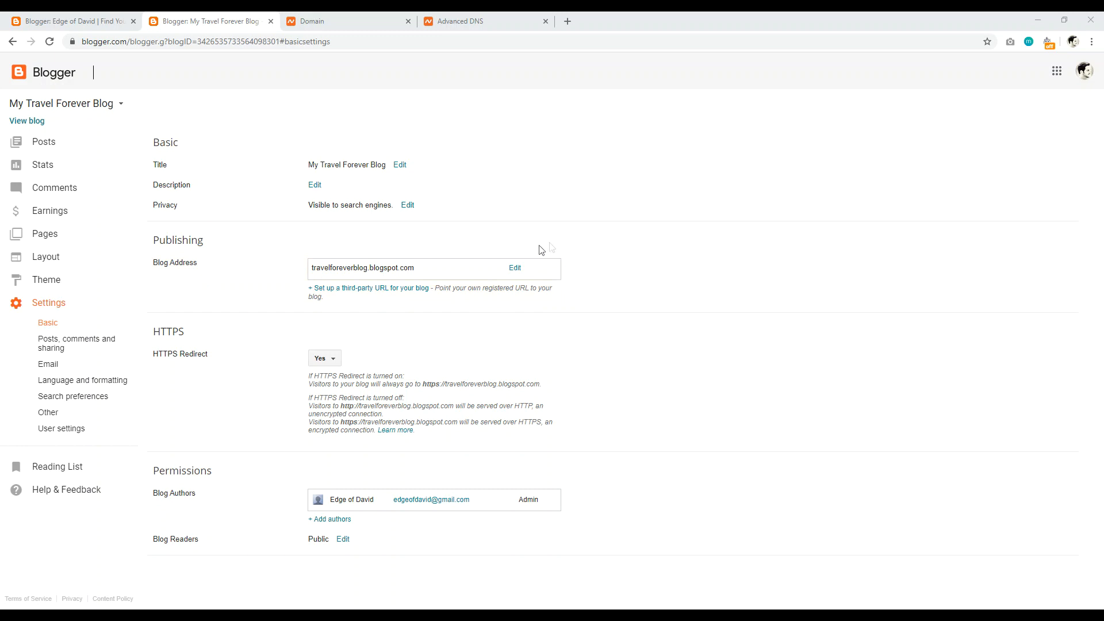
left_click(383, 294)
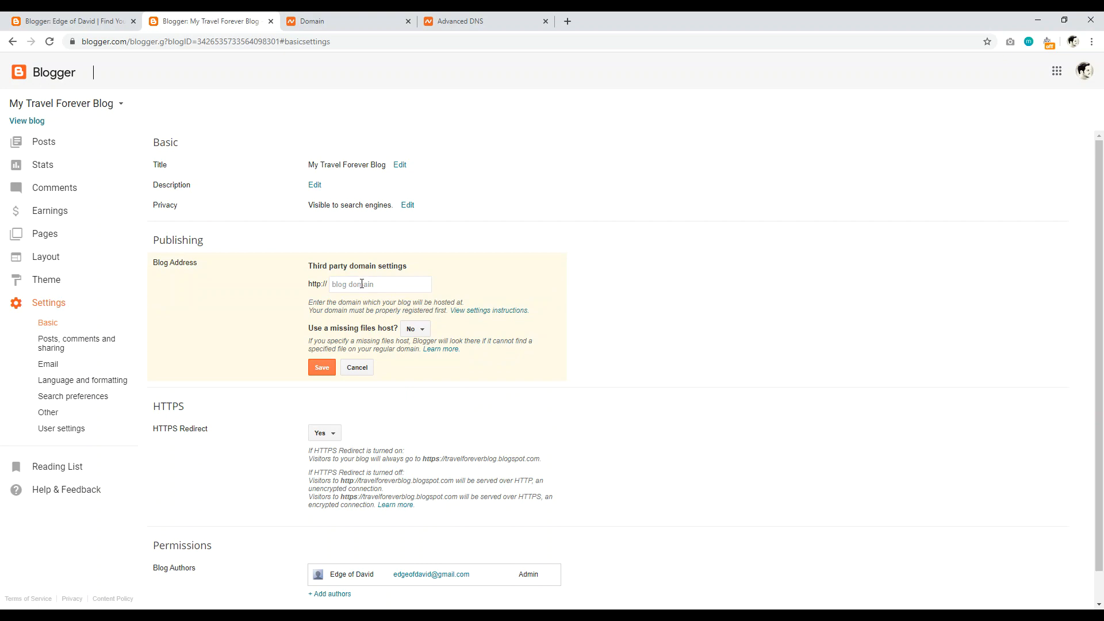
left_click(362, 284)
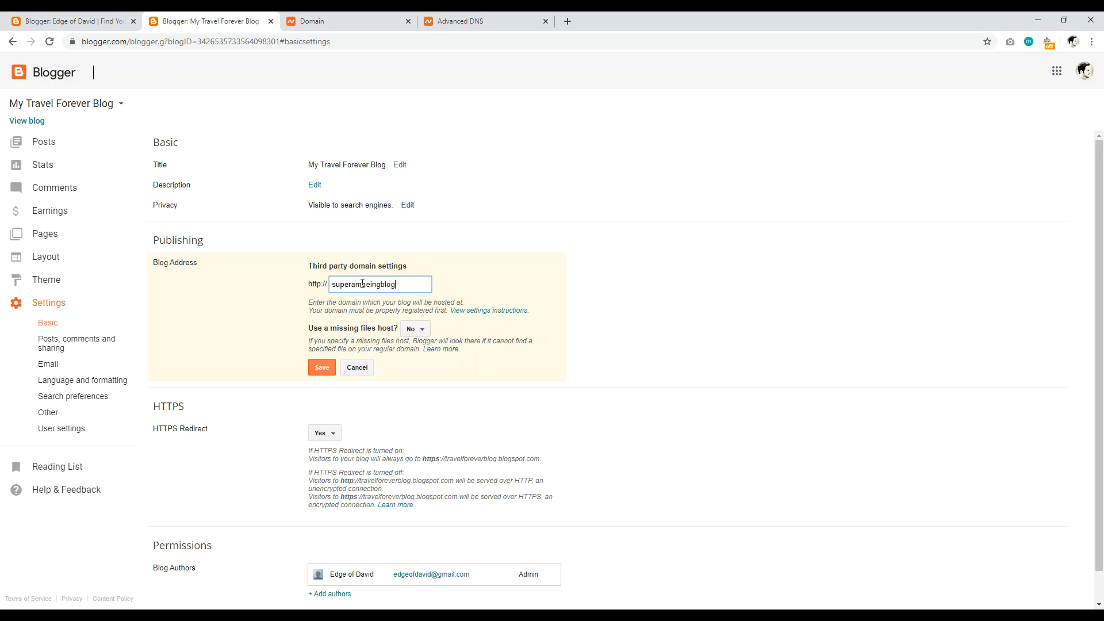
left_click(322, 368)
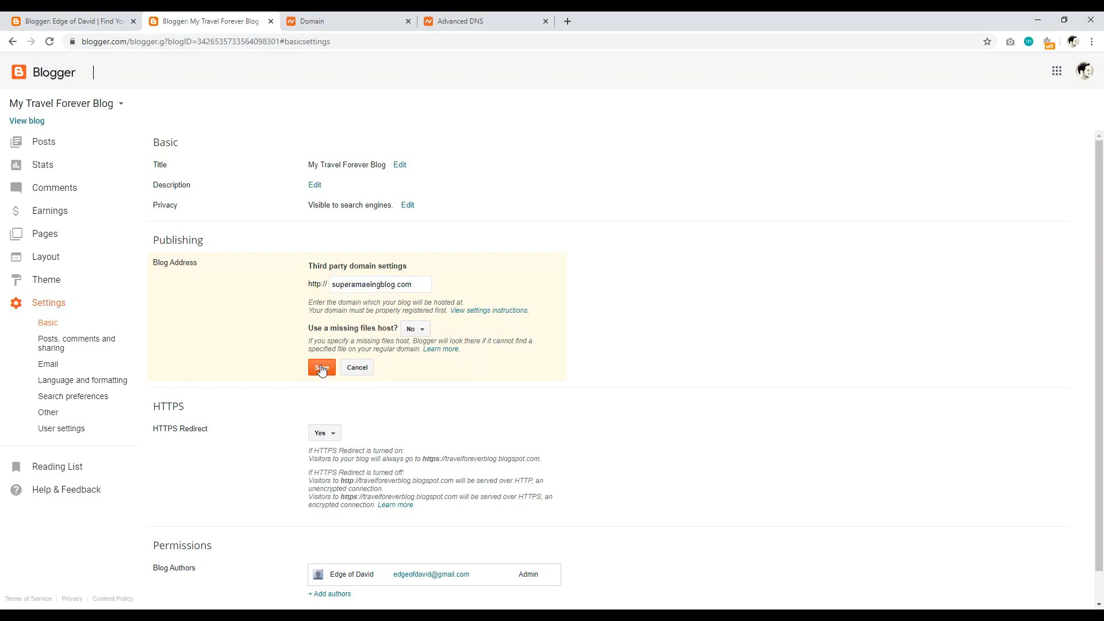
left_click_drag(374, 305, 447, 308)
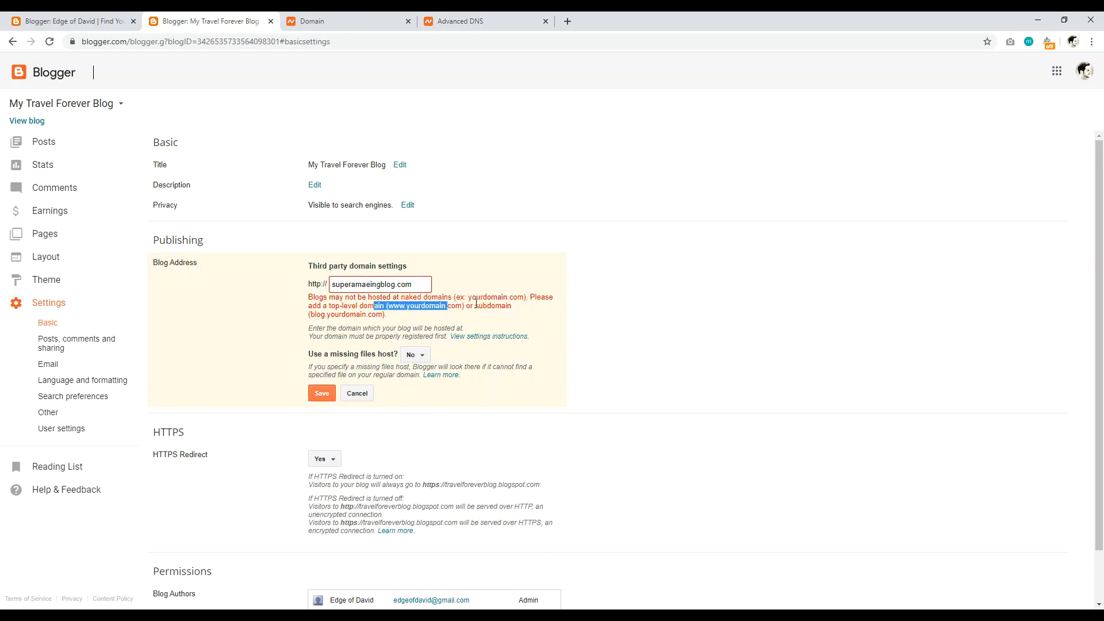
left_click(403, 282)
left_click_drag(430, 282, 310, 281)
key("BackSpace")
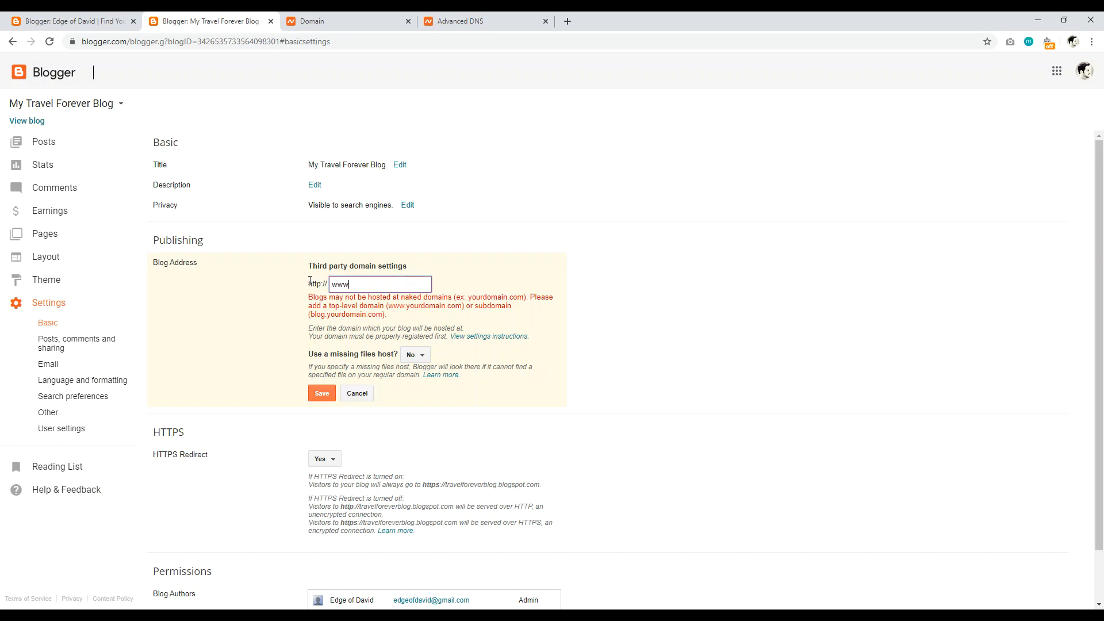
type("www.superamazingblog.com")
left_click(323, 394)
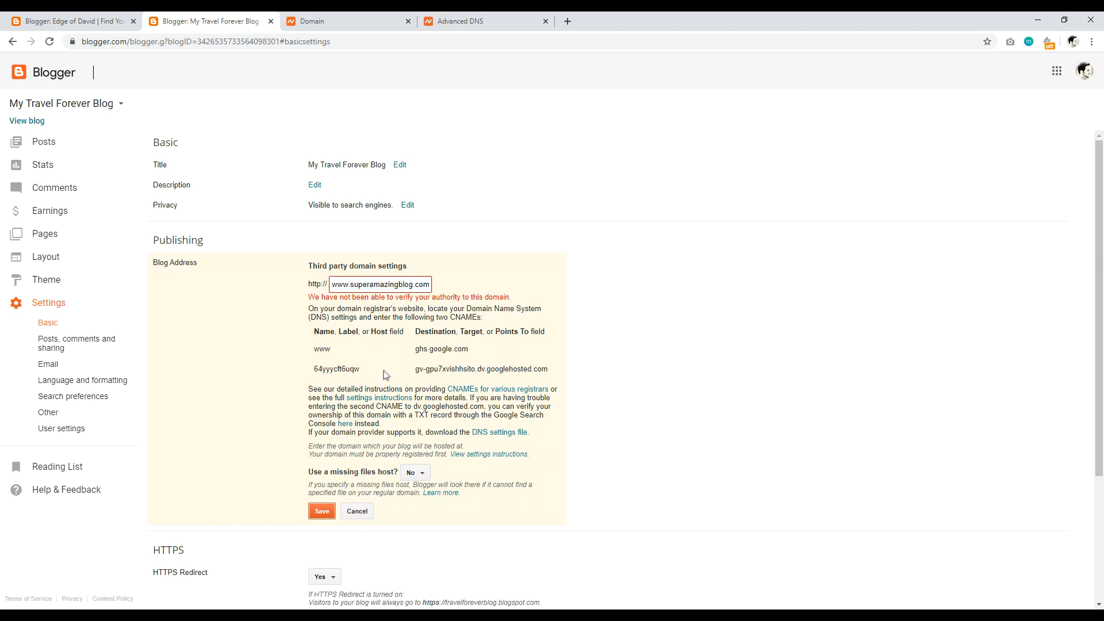
Step: Select the CNAME hosts and ghs.google.com destinations, then check Edge of David's settings and its Namecheap page
left_click_drag(311, 347, 333, 369)
double_click(420, 348)
left_click_drag(415, 369, 526, 371)
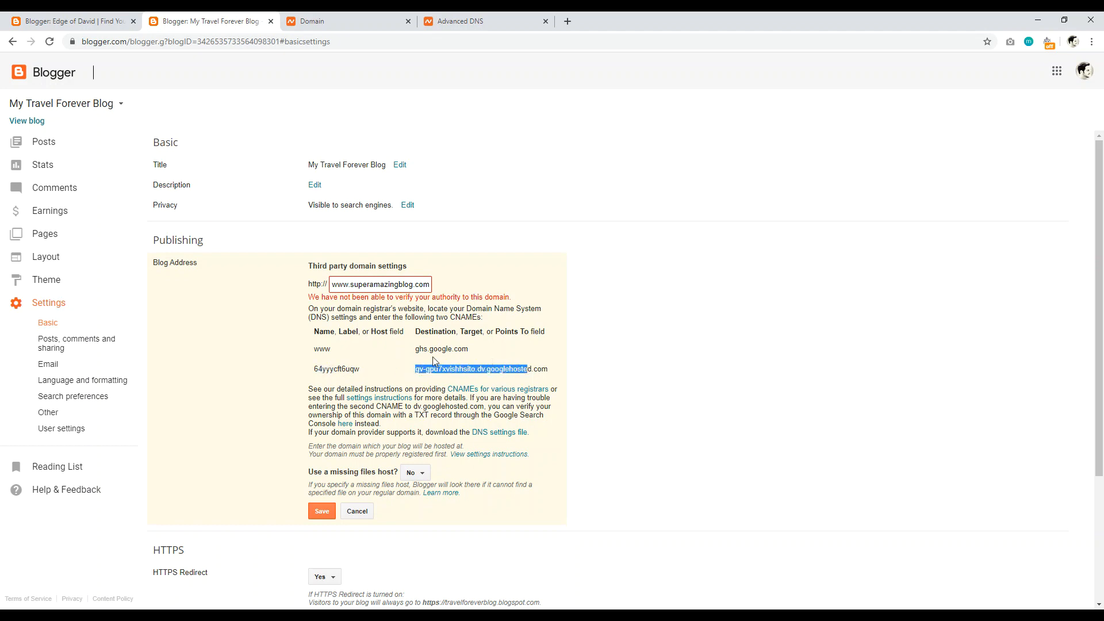
left_click(343, 353)
left_click_drag(414, 349, 467, 348)
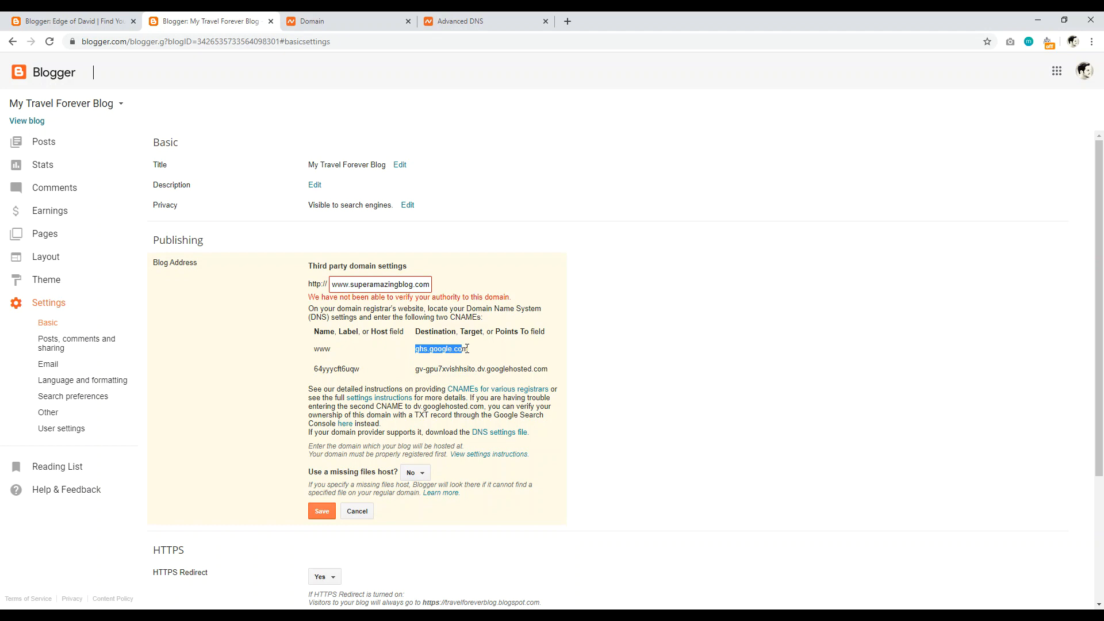
left_click_drag(452, 347, 465, 348)
left_click_drag(350, 371, 314, 369)
left_click_drag(415, 369, 530, 369)
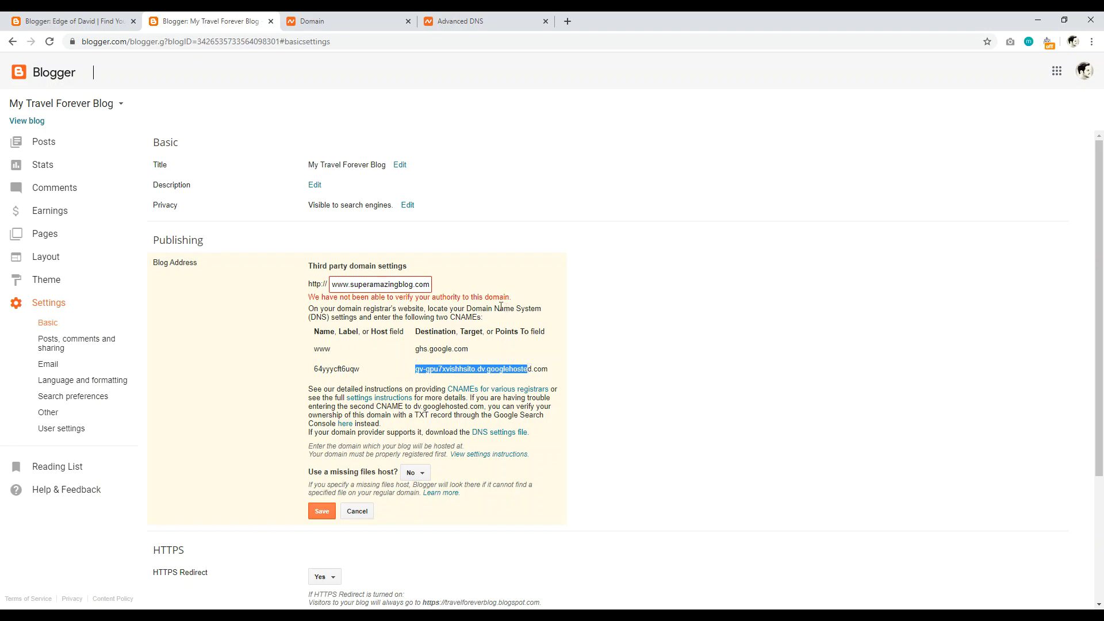
left_click(72, 21)
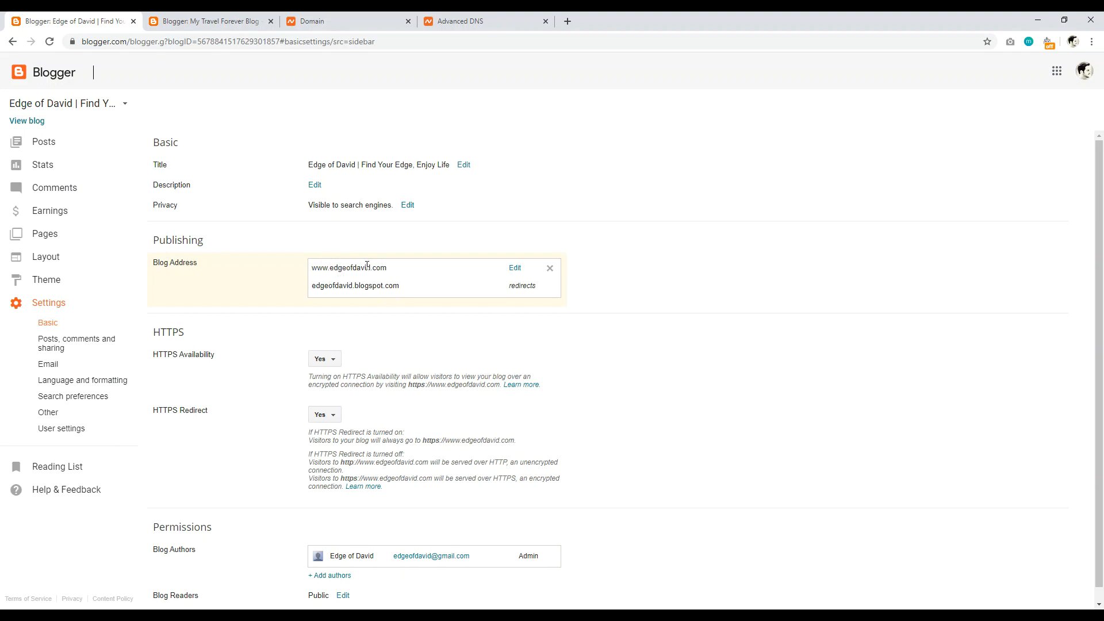
left_click(322, 20)
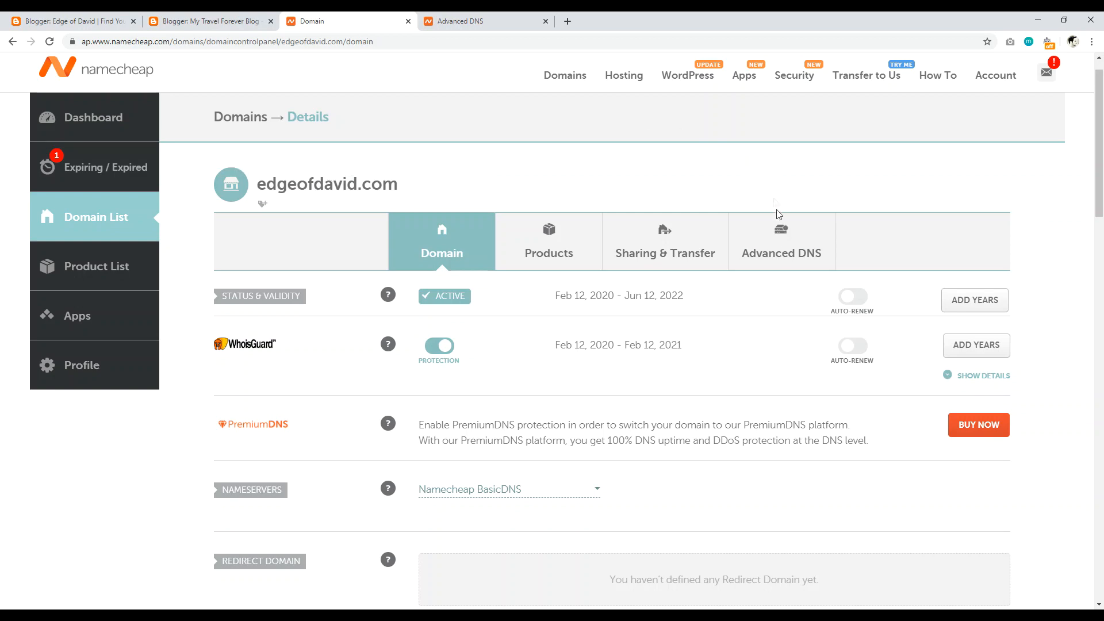
Step: On edgeofdavid.com's Advanced DNS page, add a new host record row kept as A Record
left_click(468, 21)
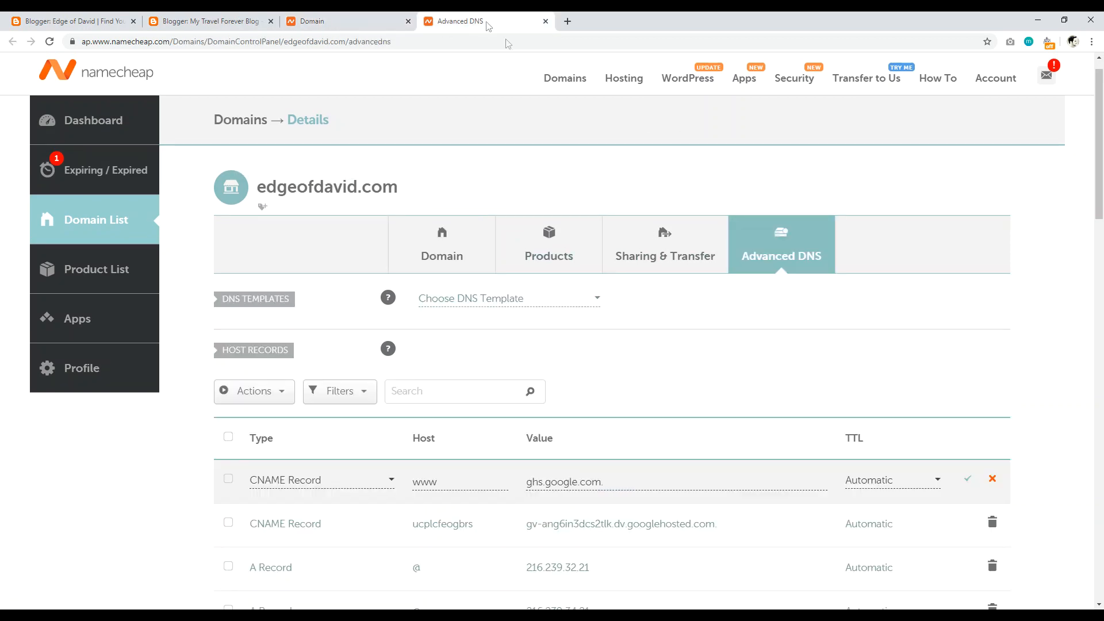
scroll(1101, 170, "down", 3)
left_click_drag(1102, 172, 1103, 208)
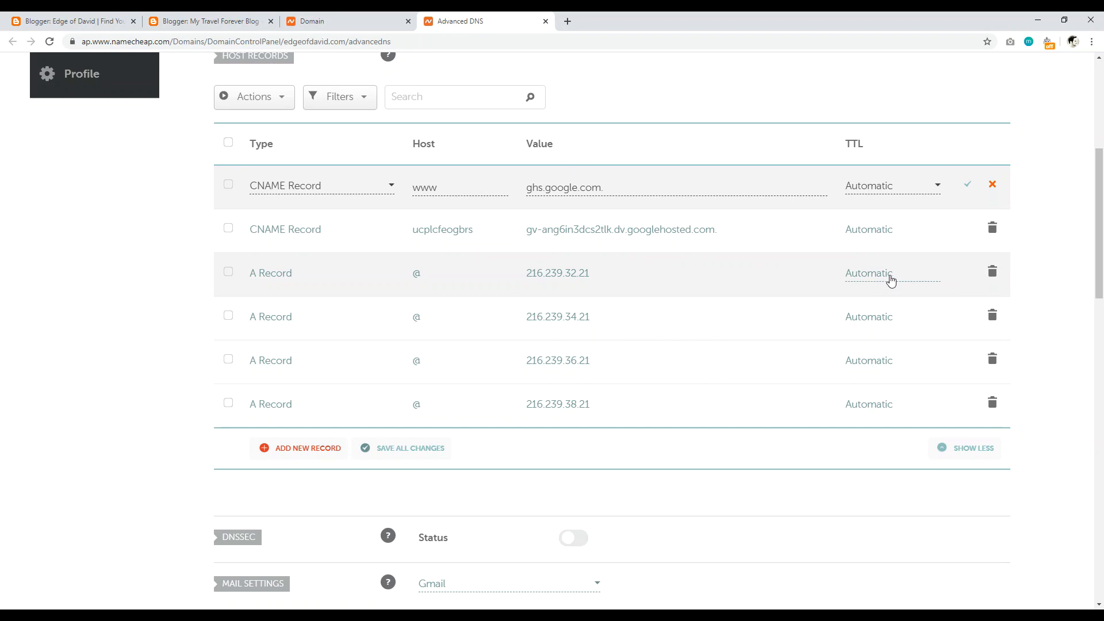
mouse_move(1103, 215)
left_mouse_down()
mouse_move(1102, 190)
mouse_move(1103, 229)
left_mouse_up()
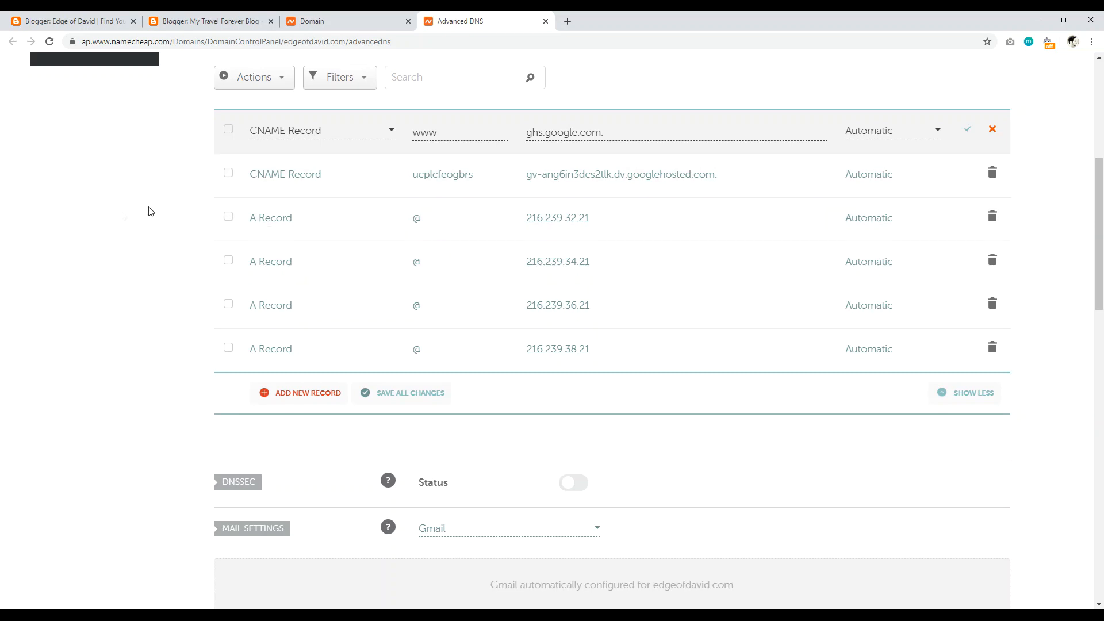
left_click(299, 396)
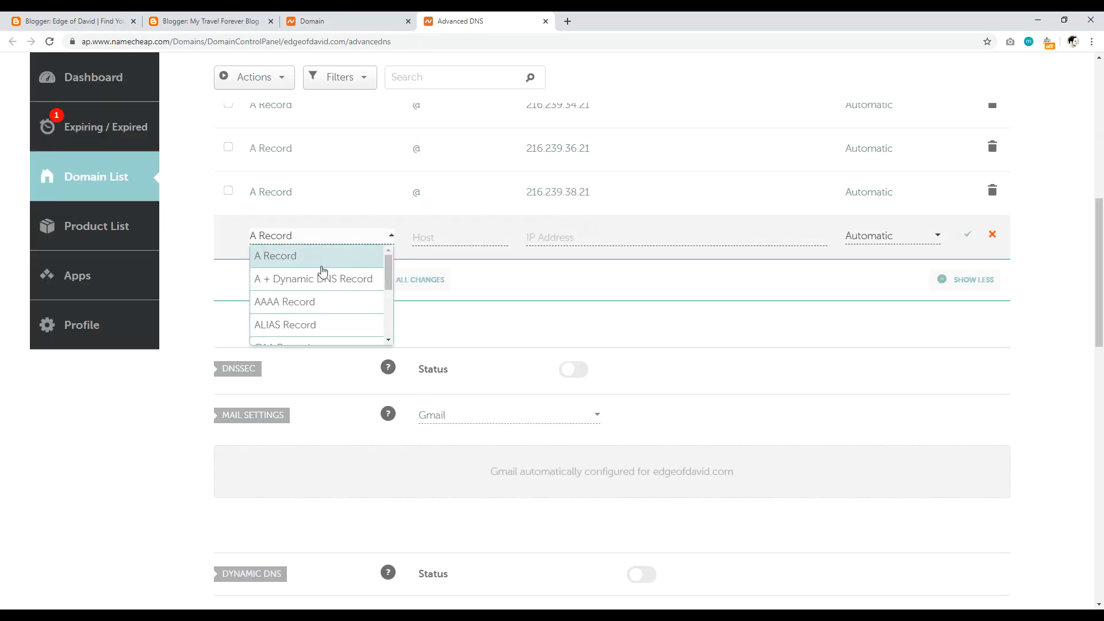
left_click_drag(389, 271, 1054, 249)
left_click(1060, 247)
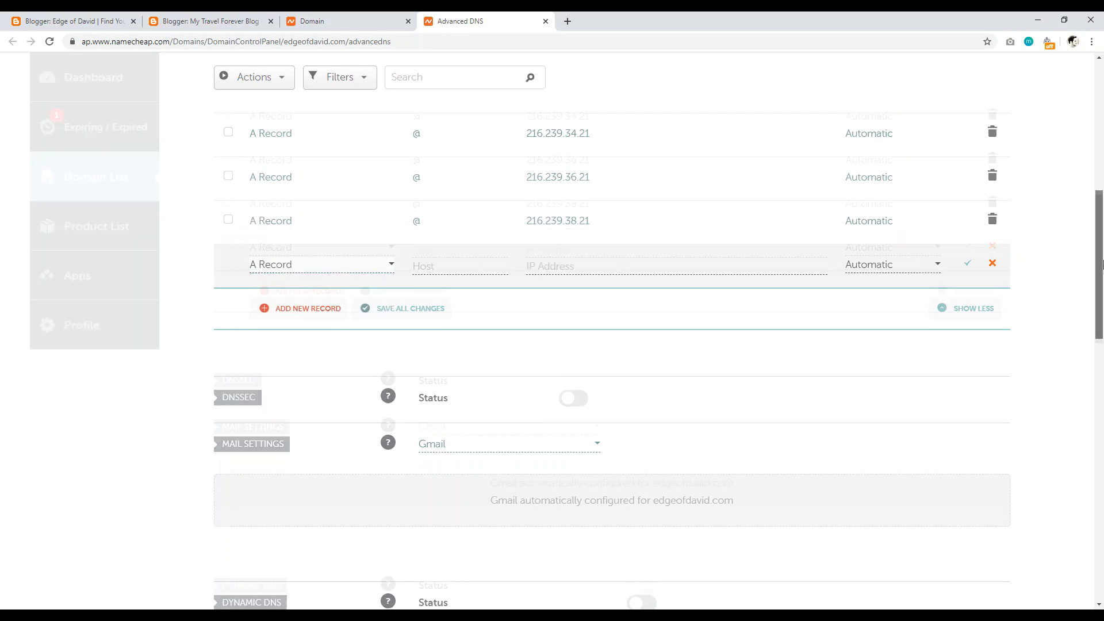
left_click_drag(1102, 265, 1102, 225)
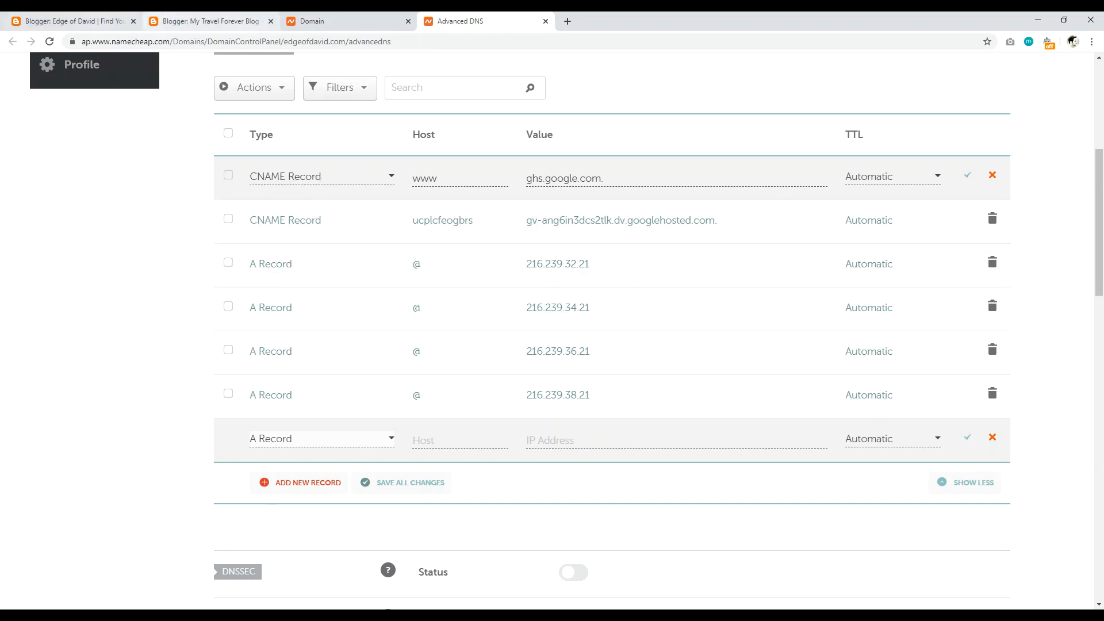
Step: Recheck the www host and ghs.google.com destination in Blogger, then return to Namecheap DNS
left_click(203, 21)
left_click_drag(344, 355, 312, 355)
left_click_drag(412, 350, 450, 350)
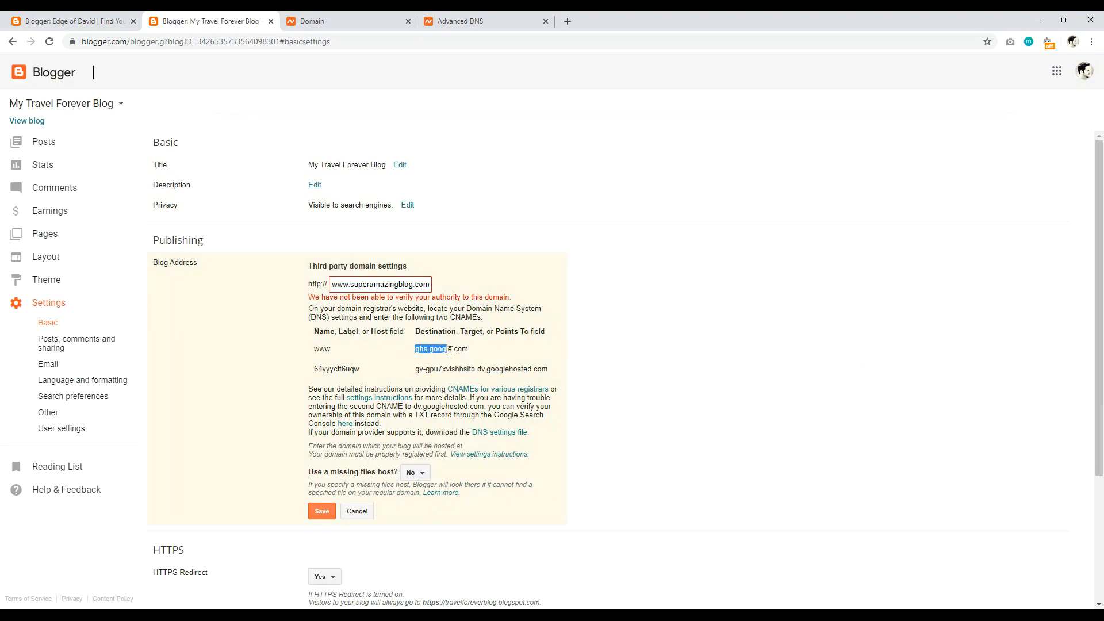
left_click(433, 24)
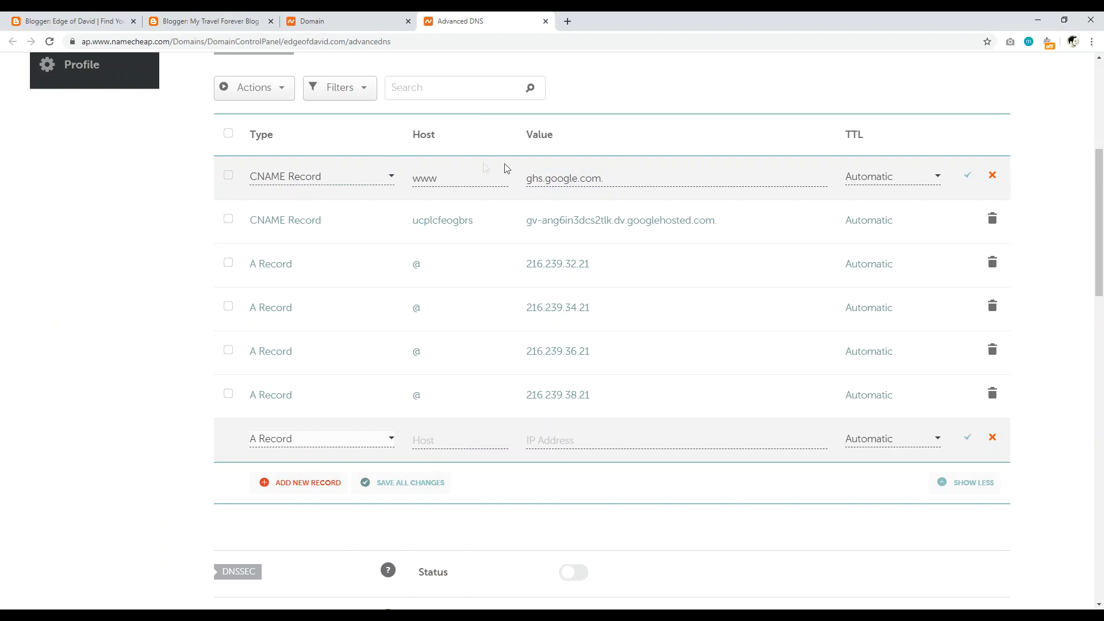
Step: Select the second CNAME host and target in Blogger's custom domain instructions for comparison
left_click(332, 23)
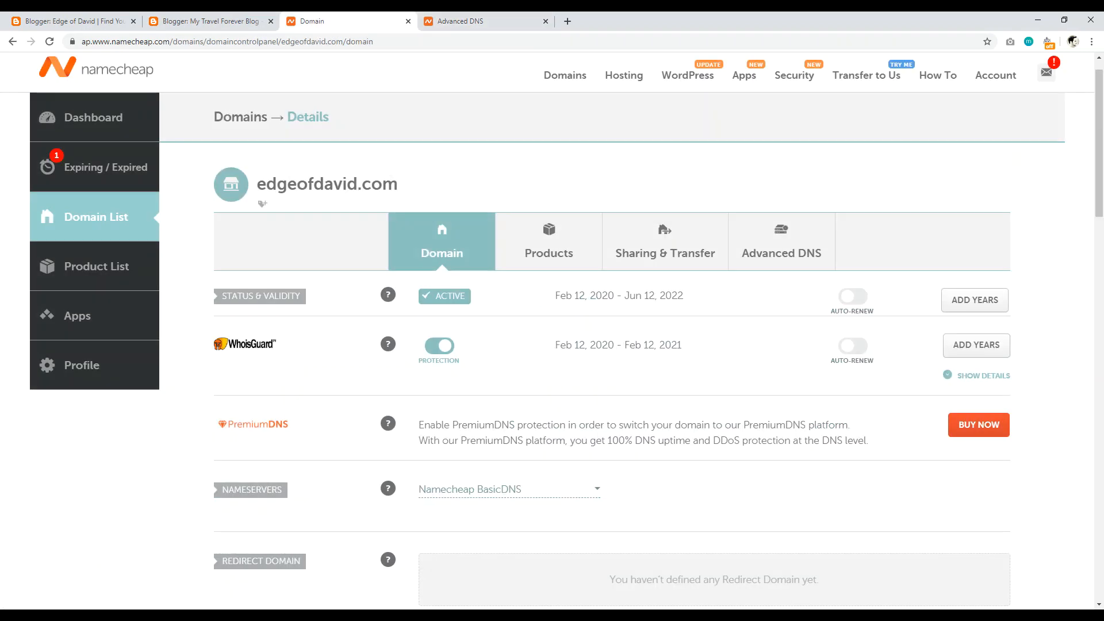
left_click(210, 21)
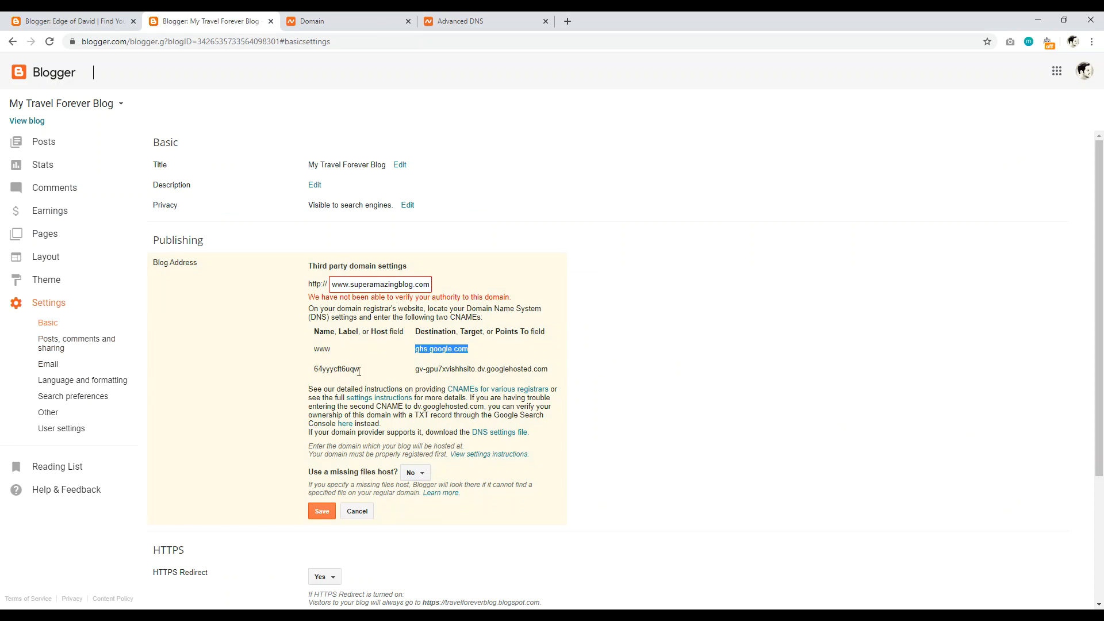
left_click_drag(359, 371, 325, 368)
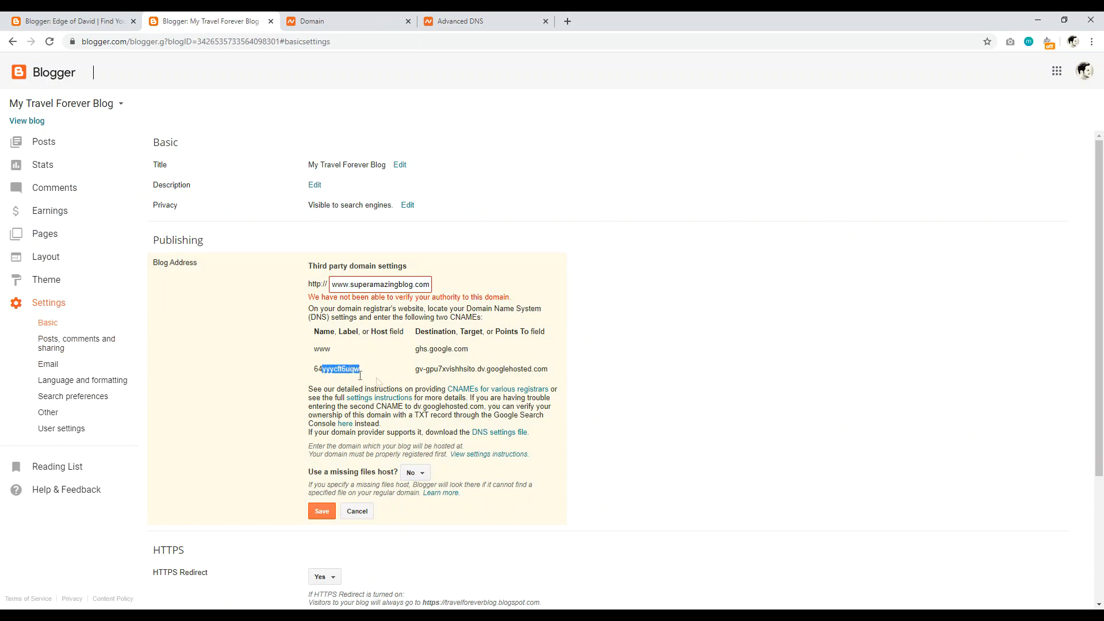
left_click_drag(419, 368, 560, 371)
left_click(466, 21)
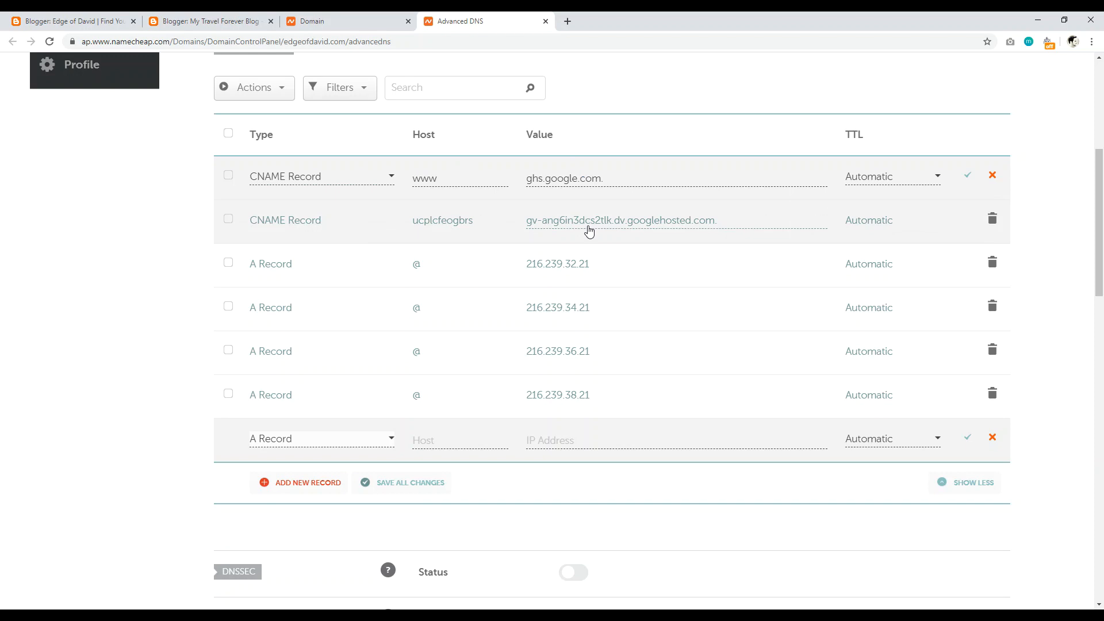
Step: Check edgeofdavid.com's CNAME and A records in Namecheap Advanced DNS, then return to Edge of David settings
left_click_drag(1101, 193, 1101, 215)
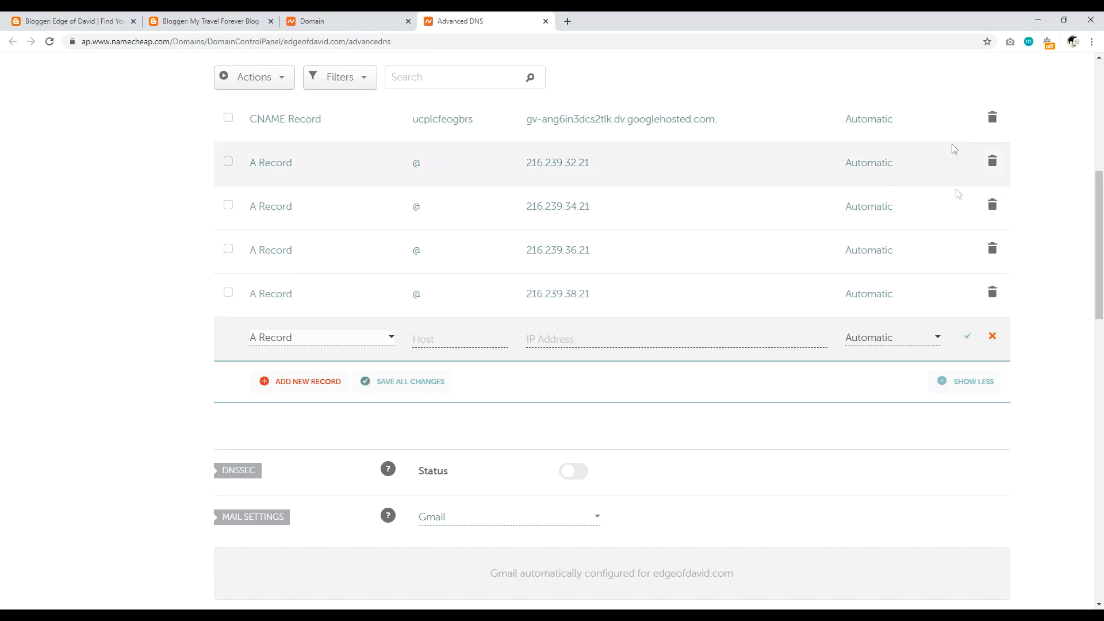
left_click_drag(1102, 261, 1103, 206)
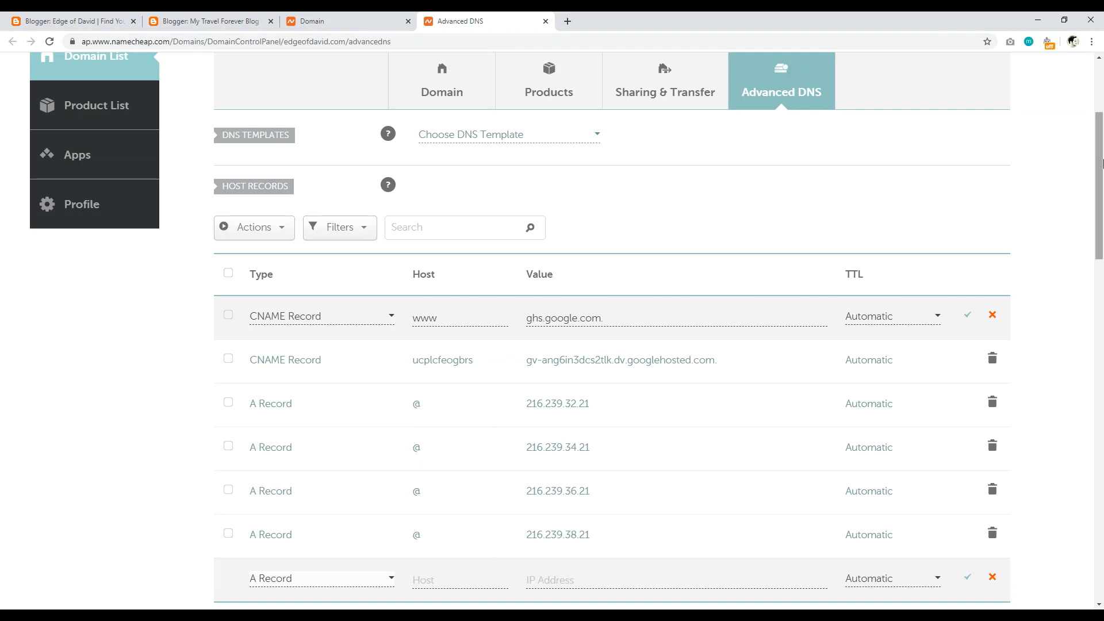
left_click_drag(1103, 164, 1103, 203)
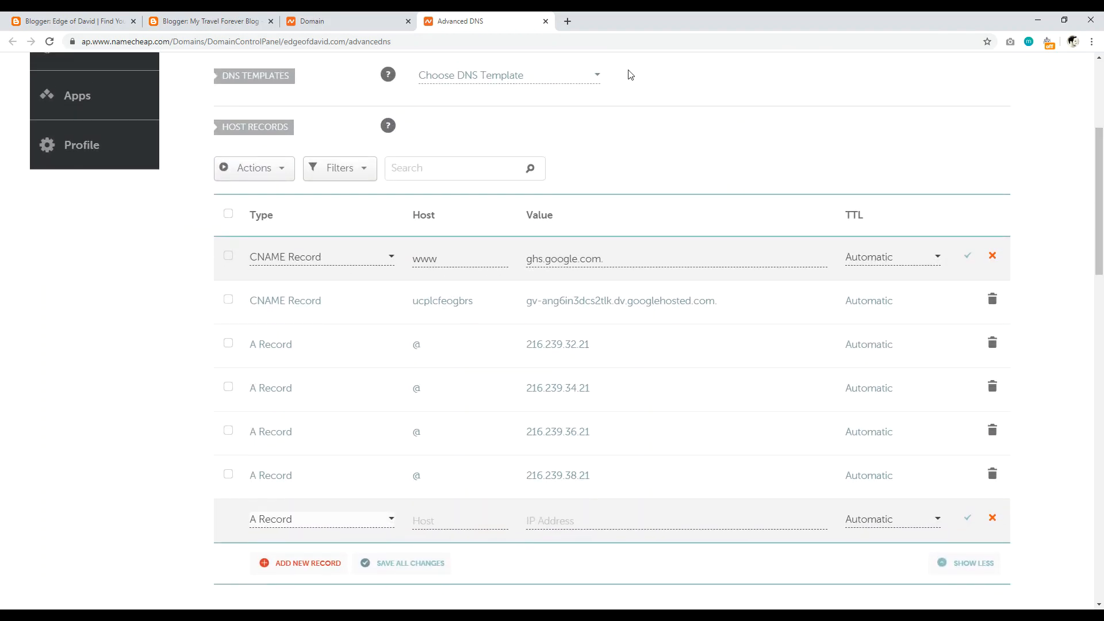
left_click(210, 21)
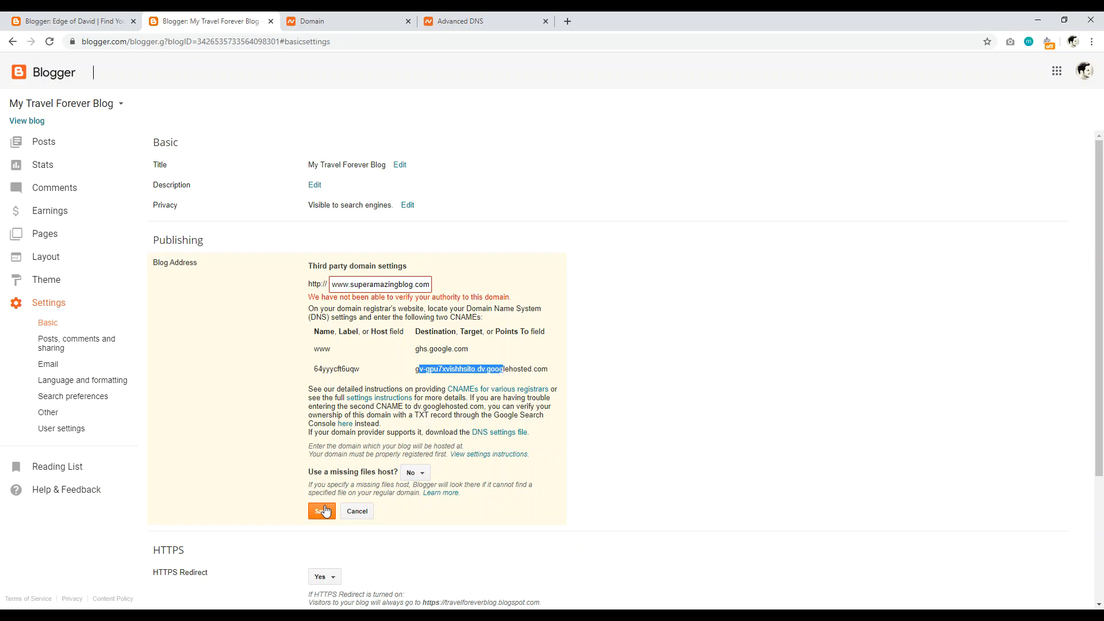
left_click(360, 21)
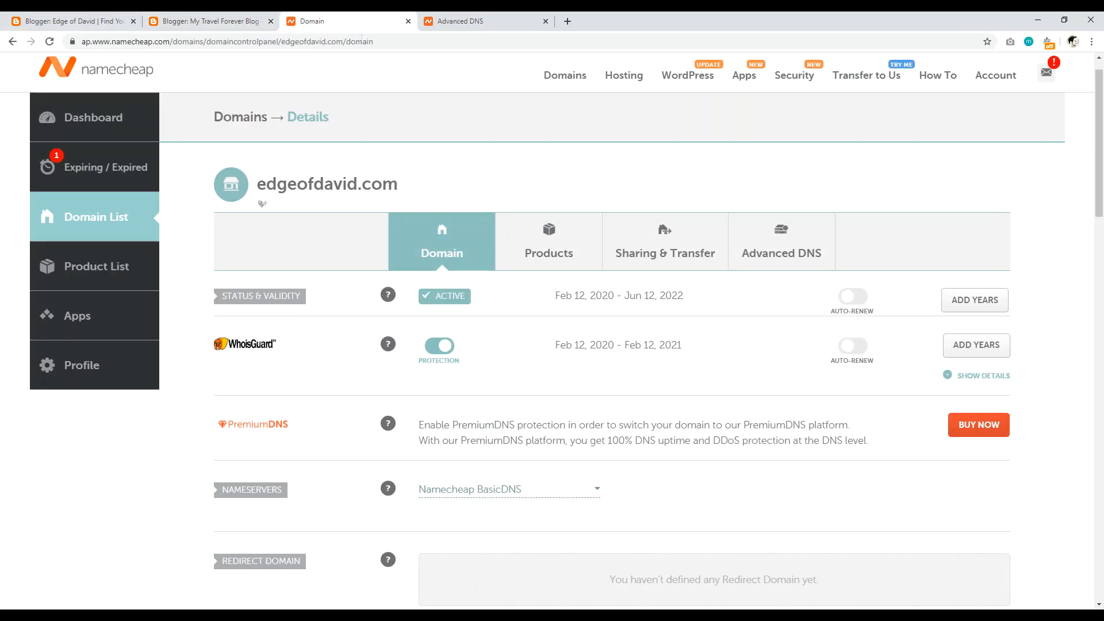
left_click(460, 21)
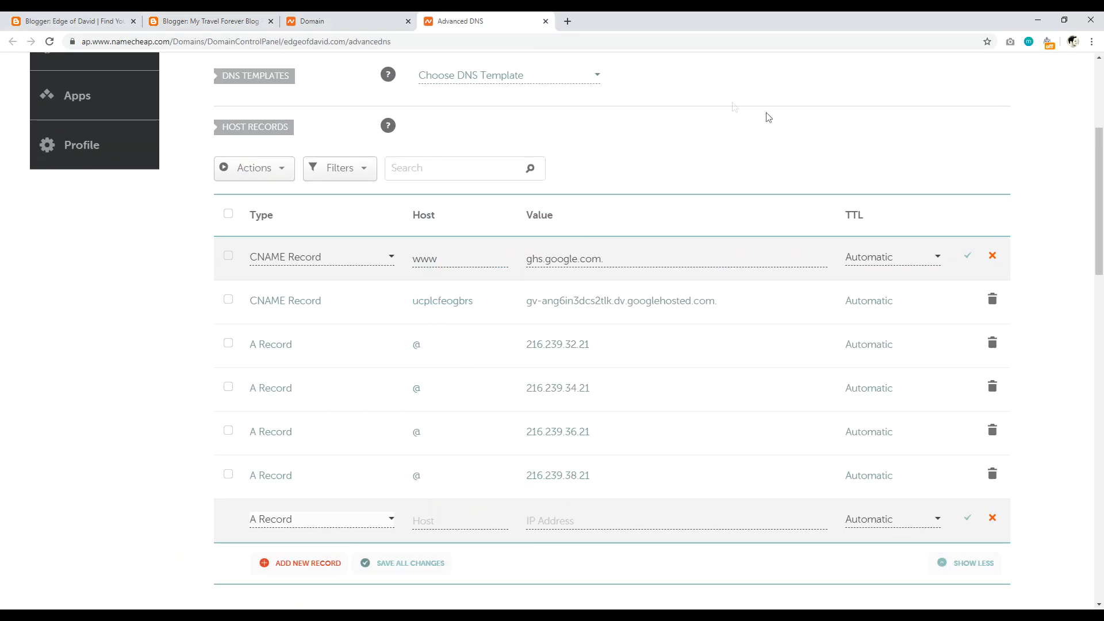
scroll(1102, 215, "down", 1)
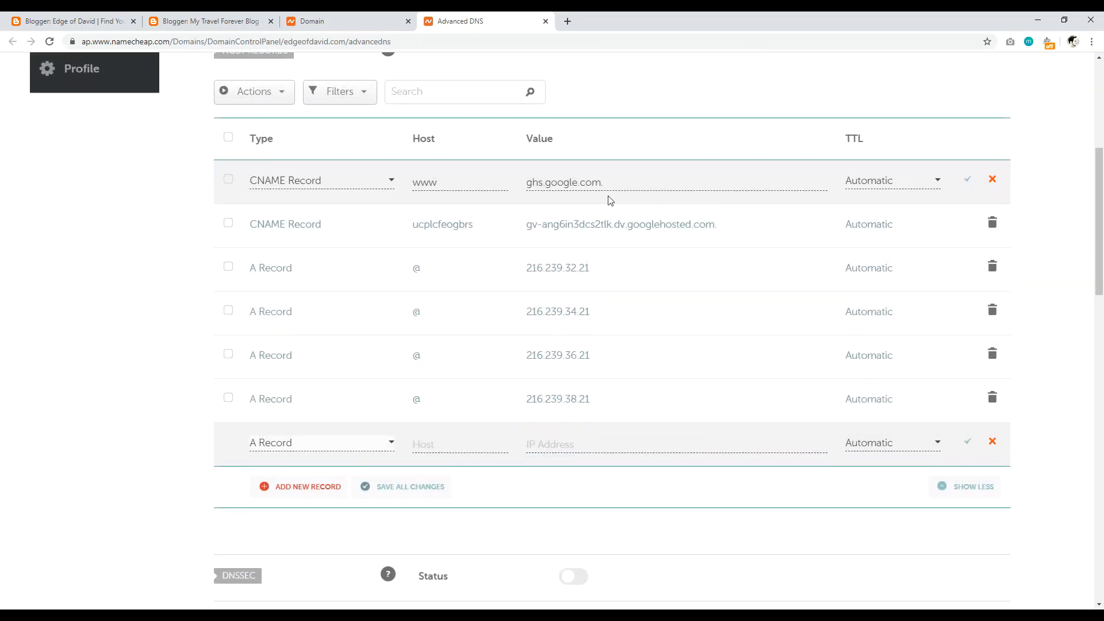
left_click(75, 21)
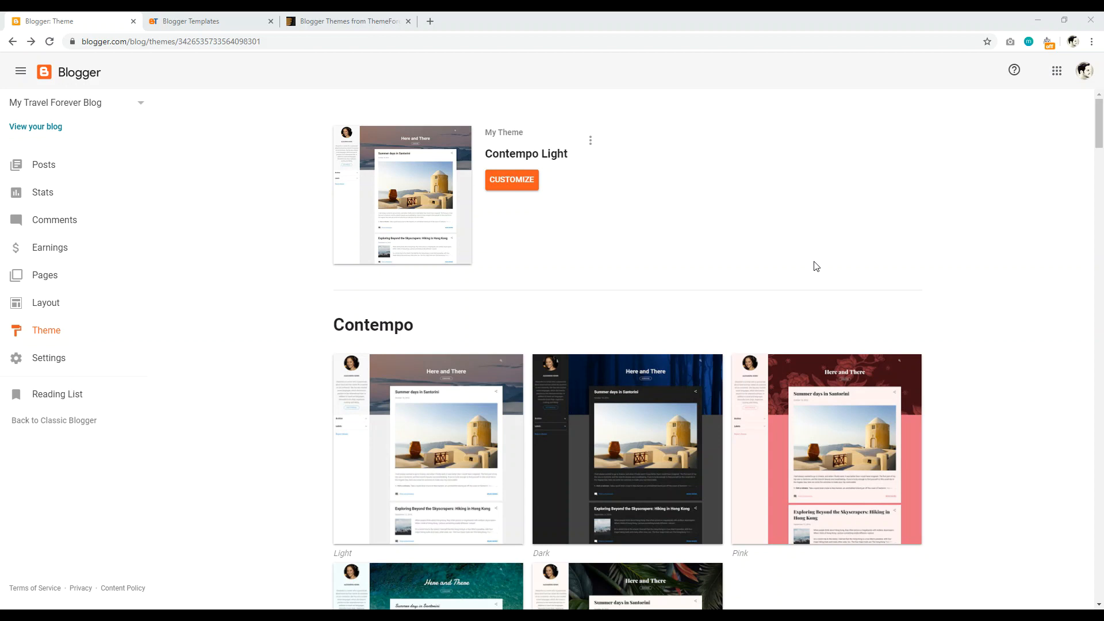
Step: Scroll the theme gallery down to the Emporio themes and back up to Contempo Light
left_click_drag(1095, 117, 1075, 225)
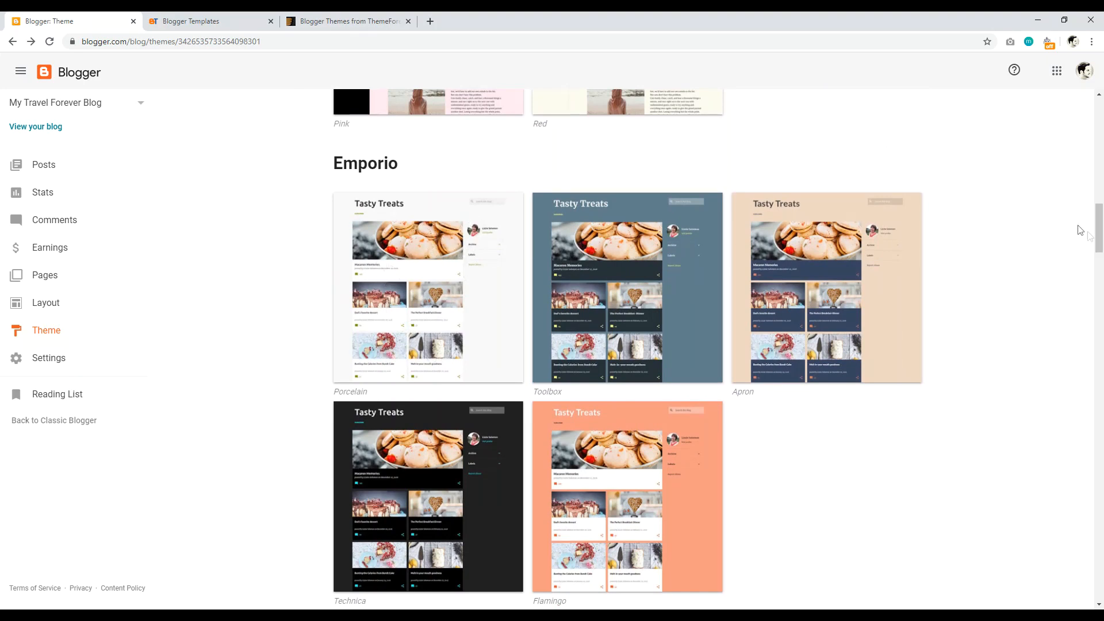
left_click_drag(1099, 241, 1095, 130)
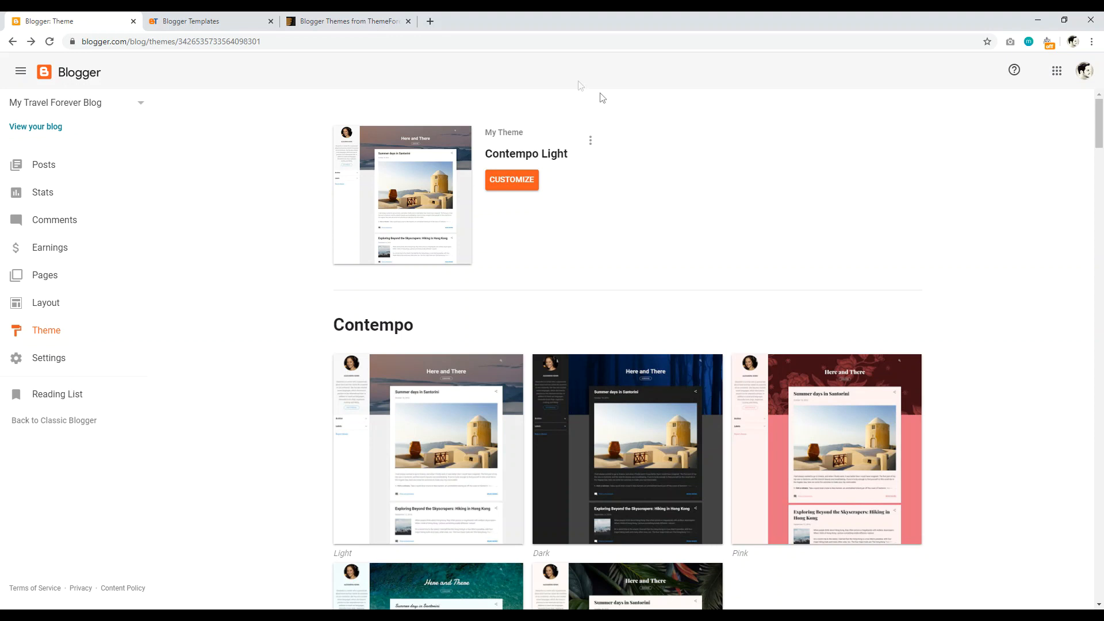
Step: Google 'blogger templates' in a new tab, then refine the search to 'blogspot templates'
left_click(430, 21)
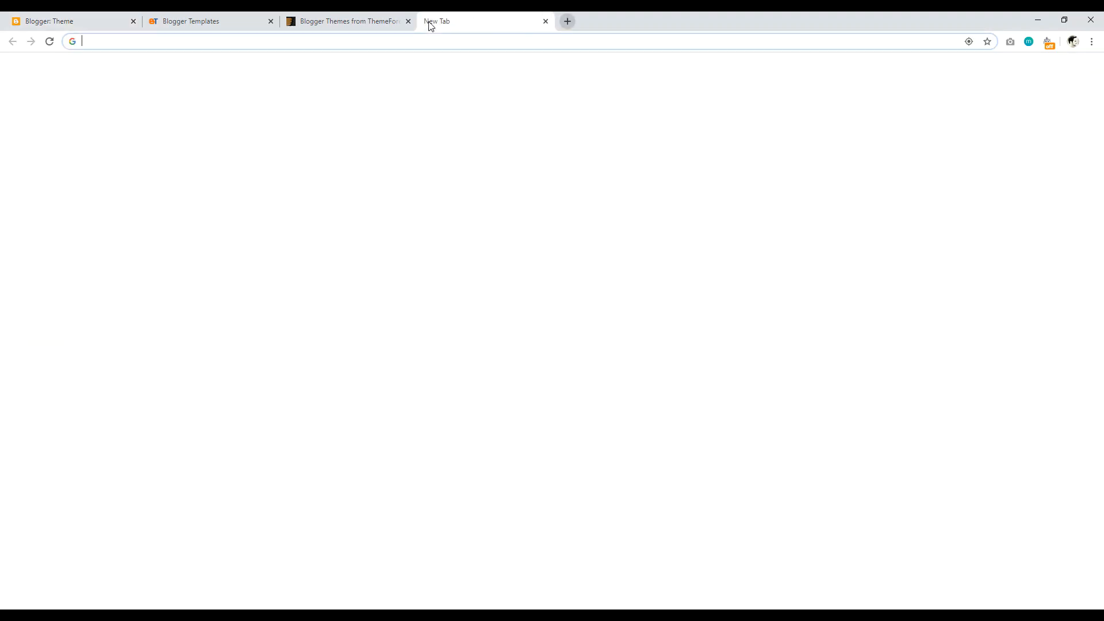
type("blogger templates")
key("Return")
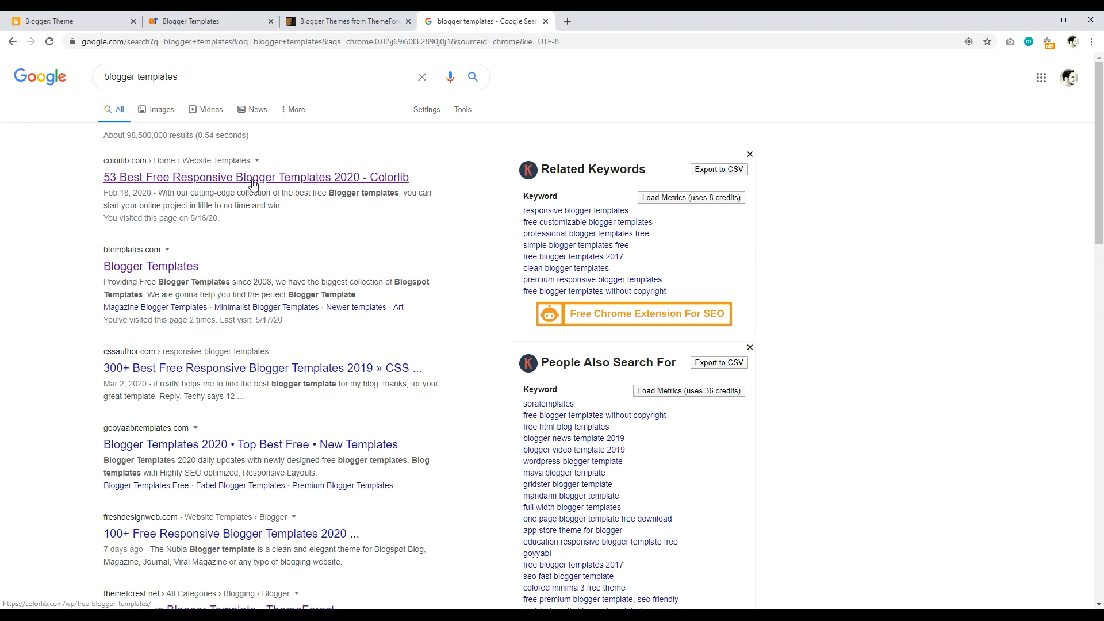
left_click(138, 76)
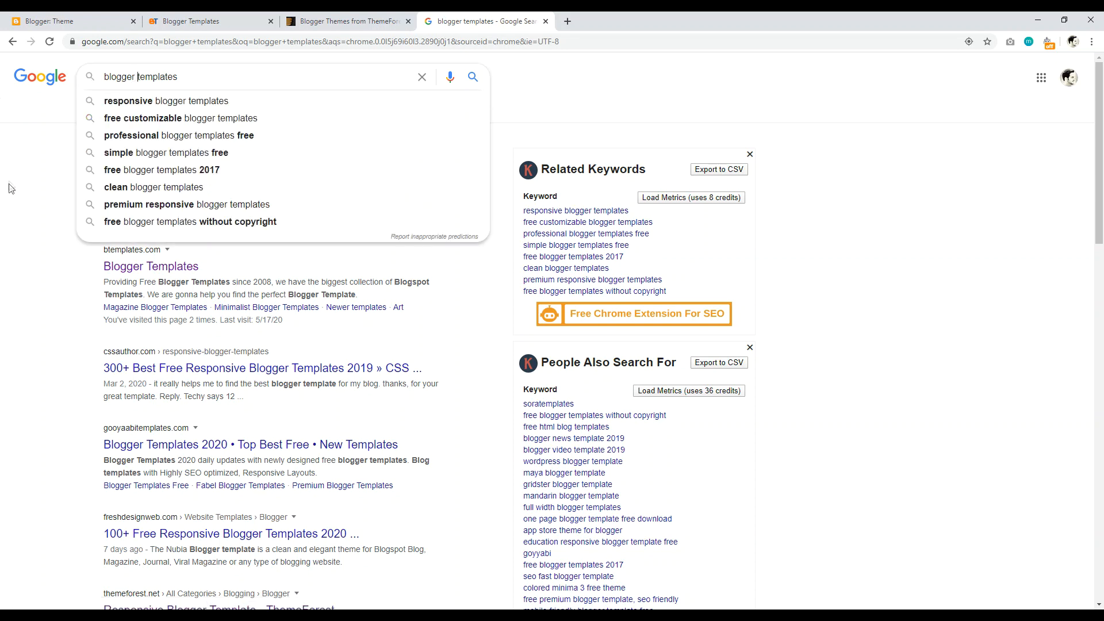
key("BackSpace")
key("BackSpace")
key("BackSpace")
key("BackSpace")
type("spot")
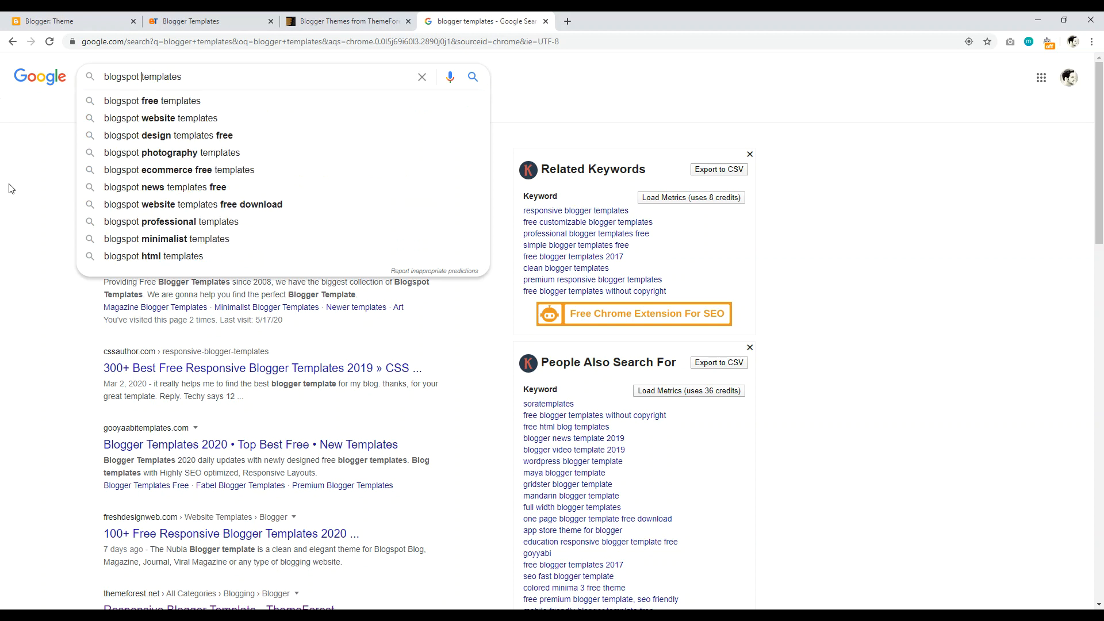
key("Return")
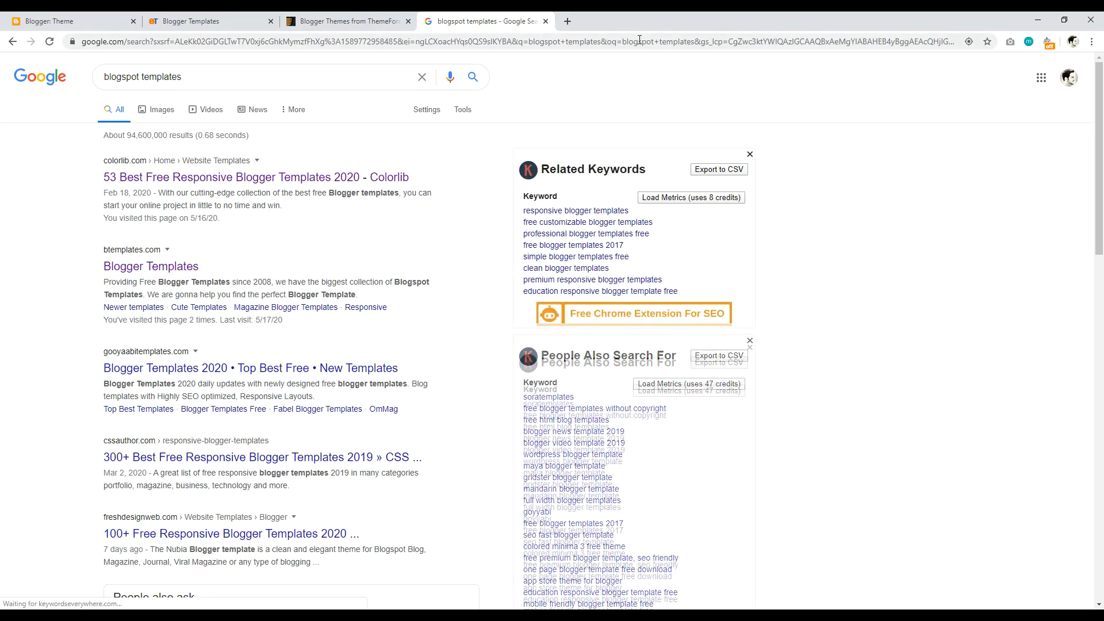
left_click(218, 19)
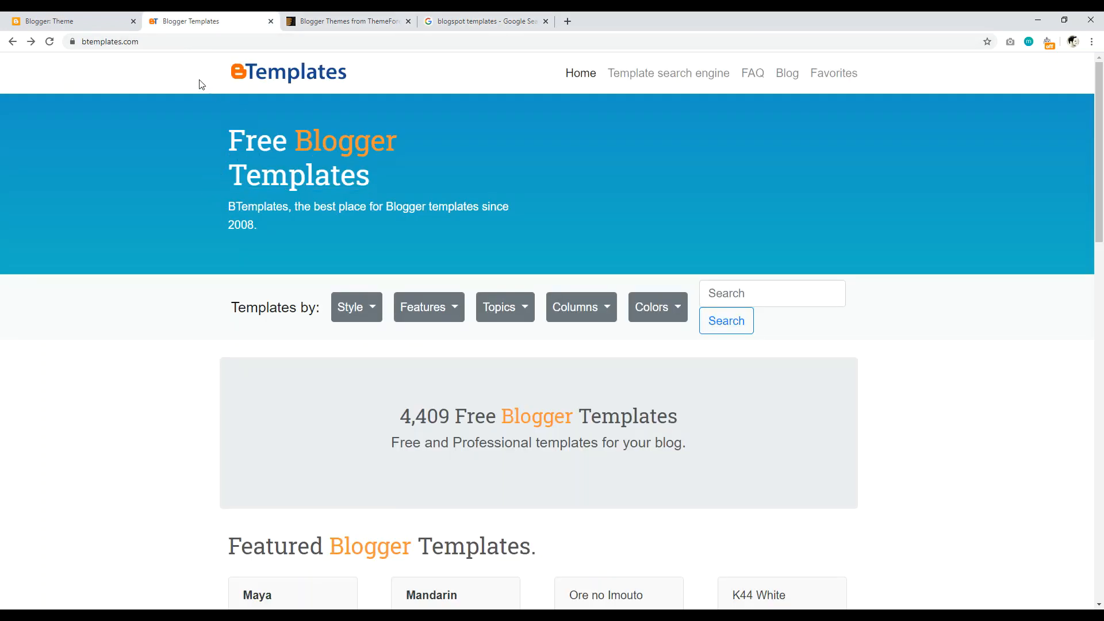
Step: Browse ThemeForest's 155 paid Blogger themes, then go back to BTemplates
left_click(345, 20)
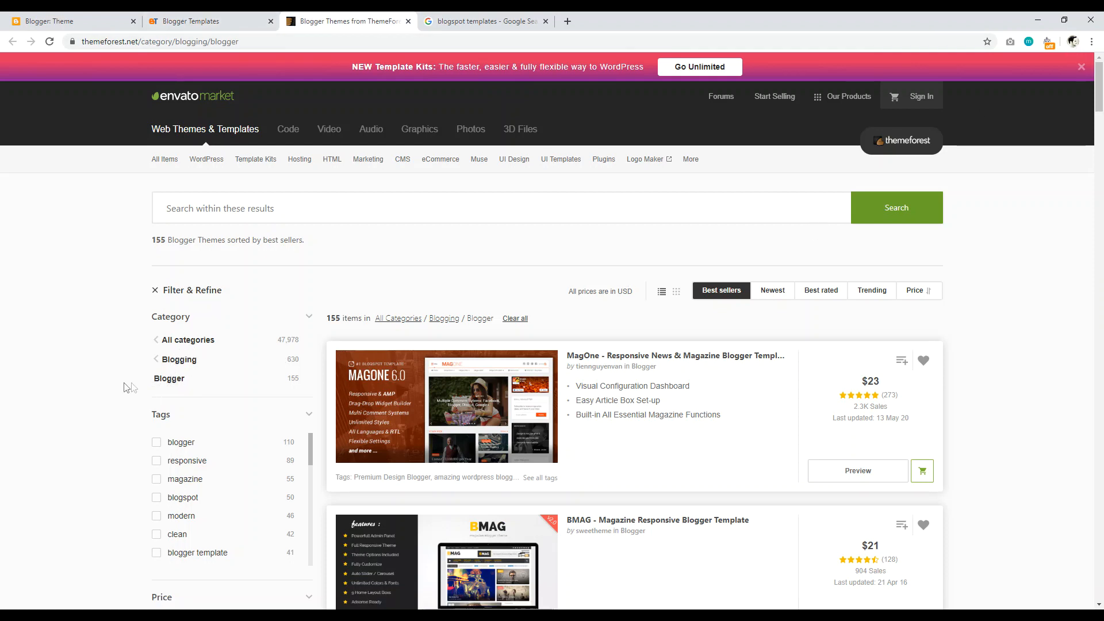
left_click_drag(153, 378, 169, 379)
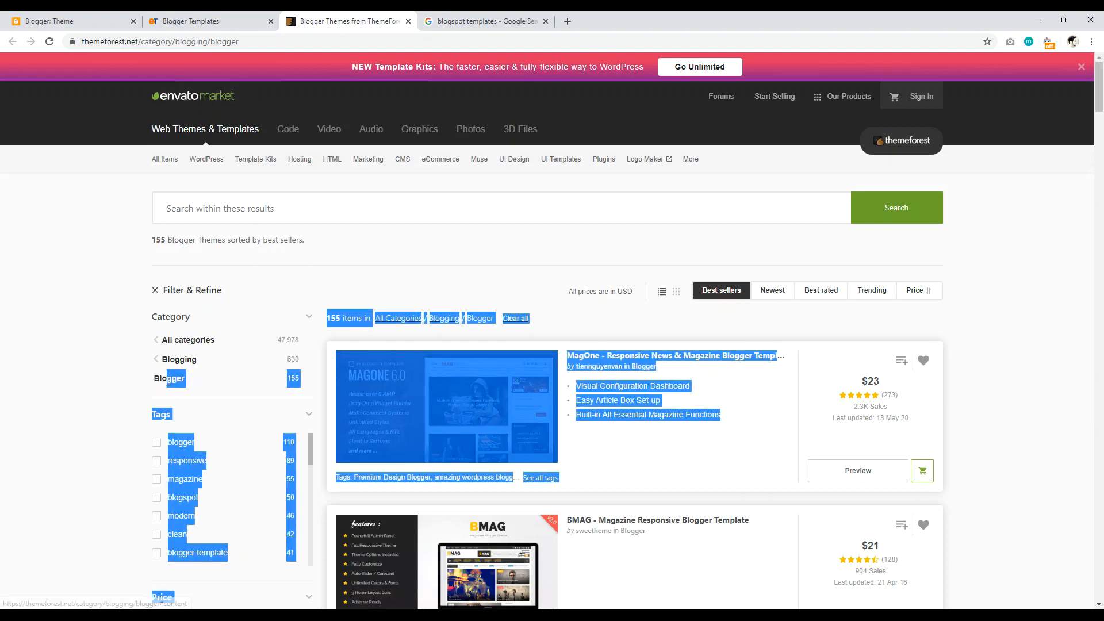
left_click(104, 360)
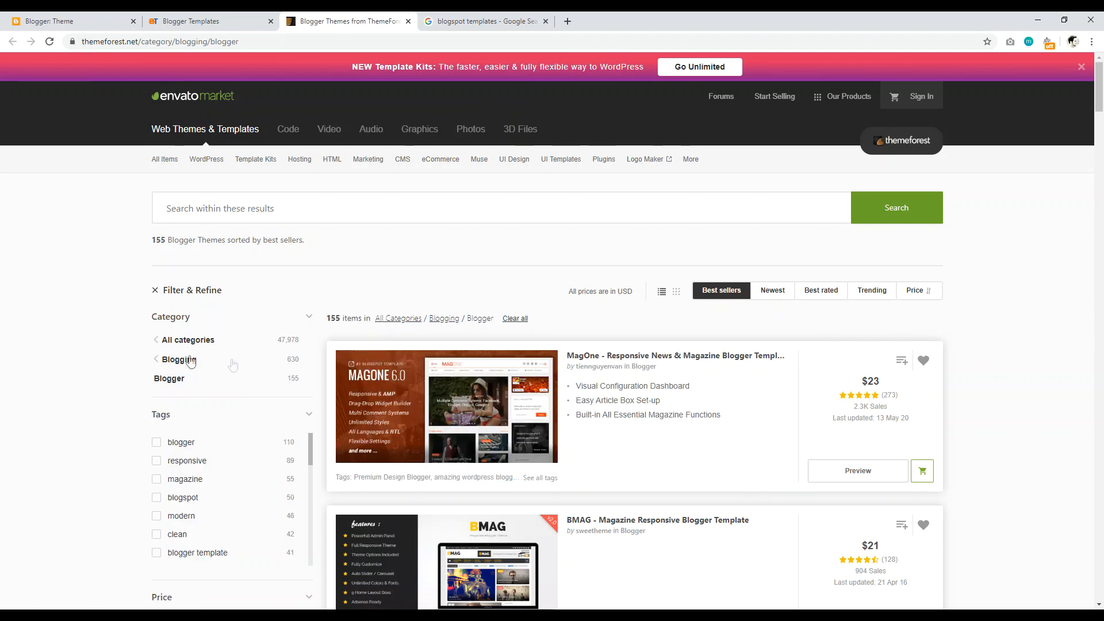
mouse_move(1099, 98)
left_mouse_down()
mouse_move(1103, 183)
mouse_move(1101, 98)
left_mouse_up()
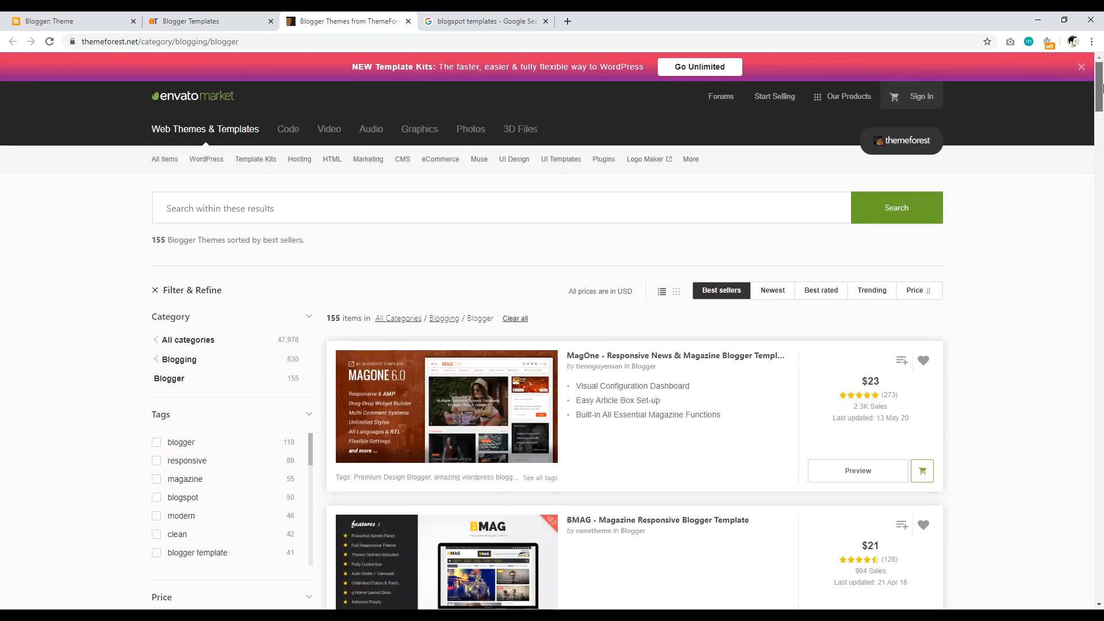
left_click(193, 21)
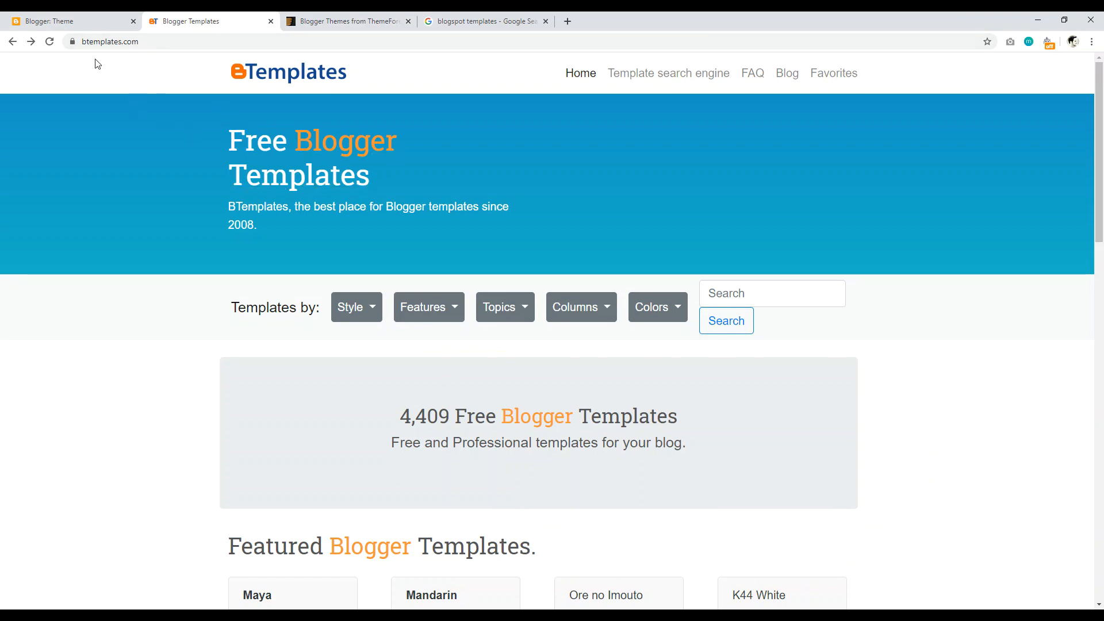
Step: Open the Maya template in a new tab and scroll through its page
left_click_drag(1102, 103, 1102, 208)
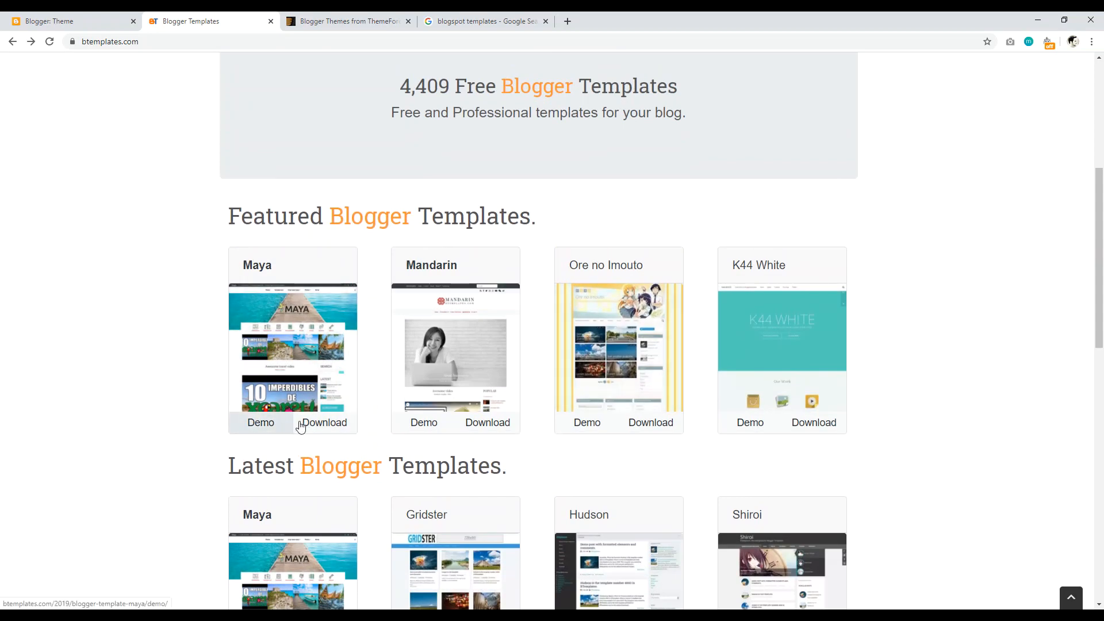
right_click(325, 423)
left_click(345, 430)
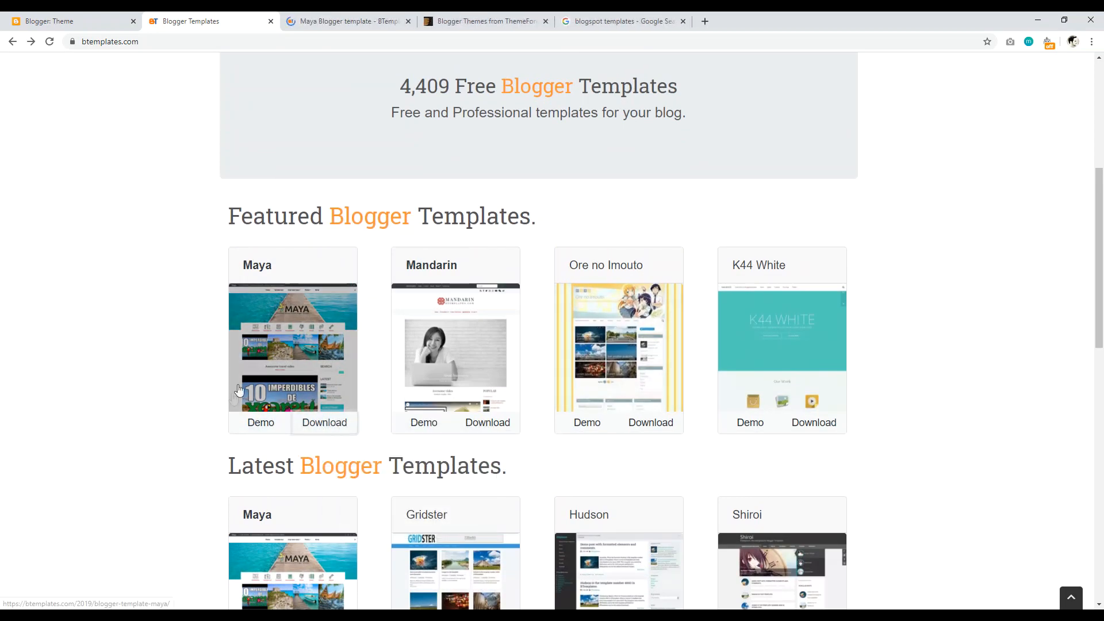
left_click(345, 22)
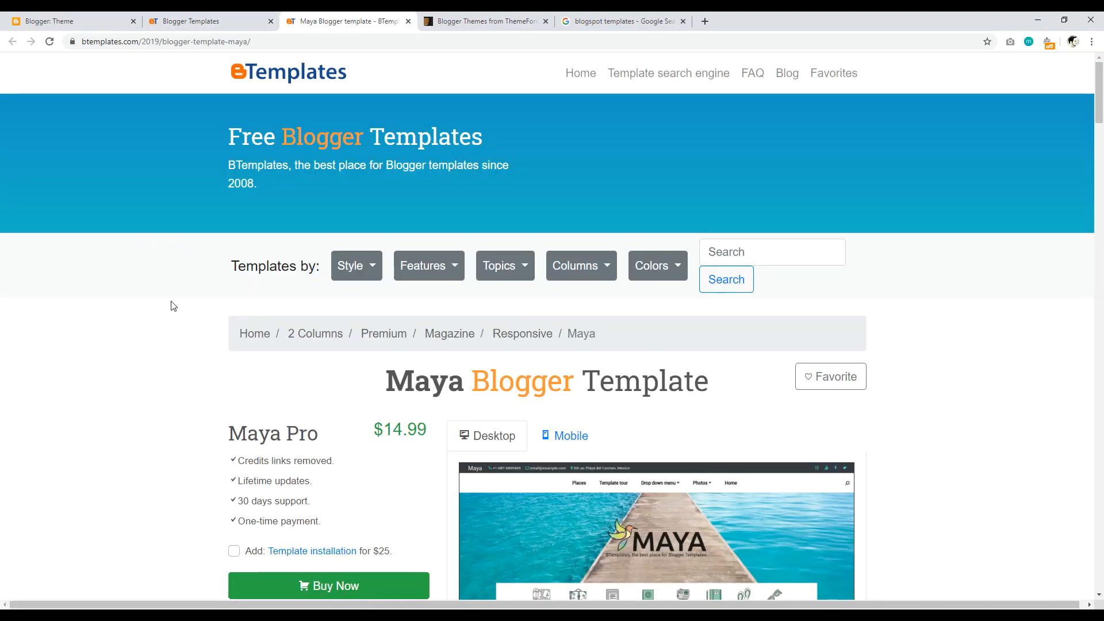
scroll(377, 309, "down", 2)
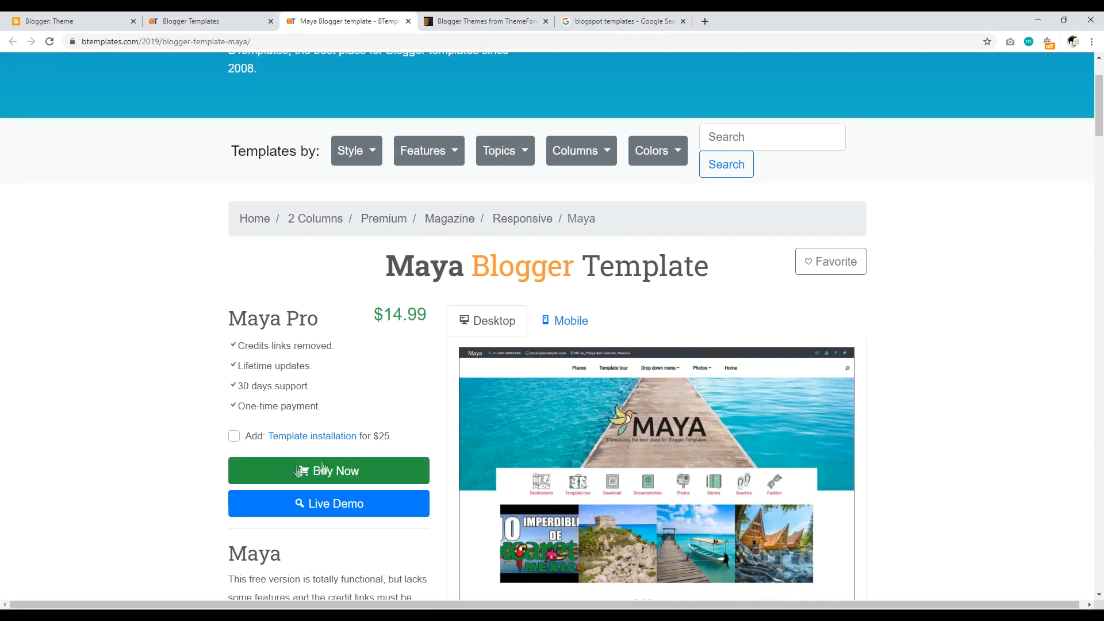
scroll(340, 485, "down", 4)
scroll(534, 403, "down", 6)
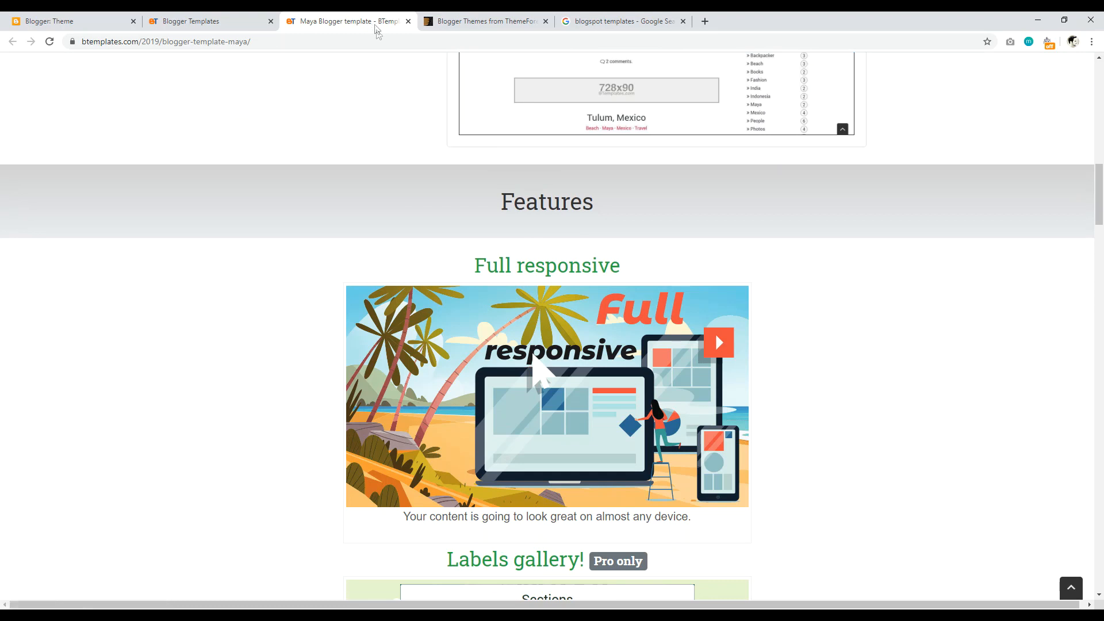
left_click(207, 21)
Step: Open the HealthDaily template page, close the Maya tab, and scroll to the Free Download section
scroll(1075, 434, "down", 13)
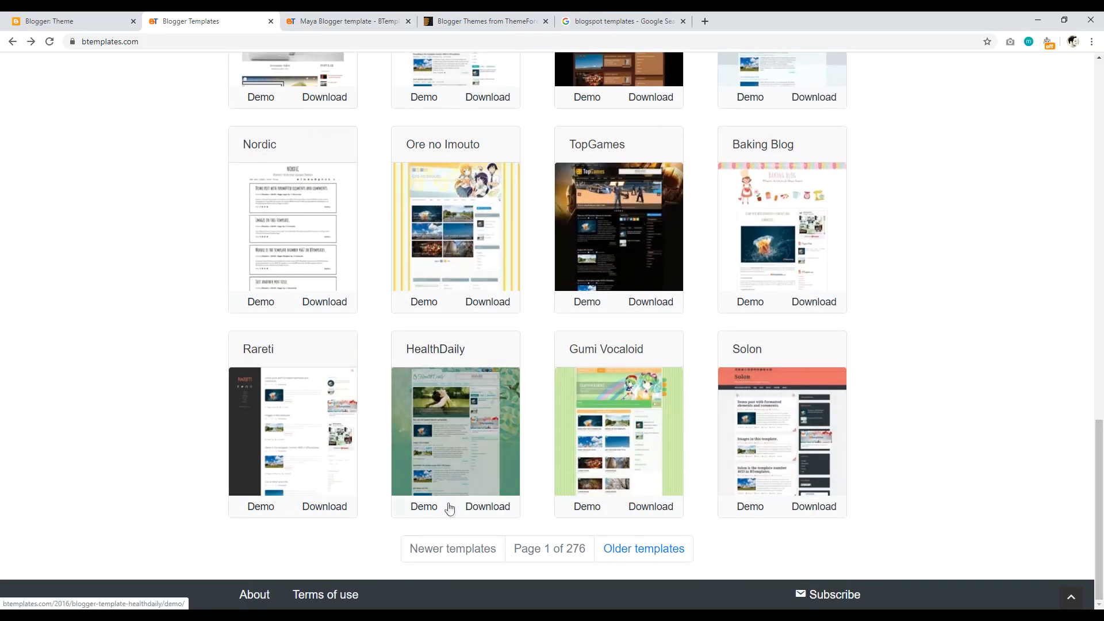
left_click(488, 511)
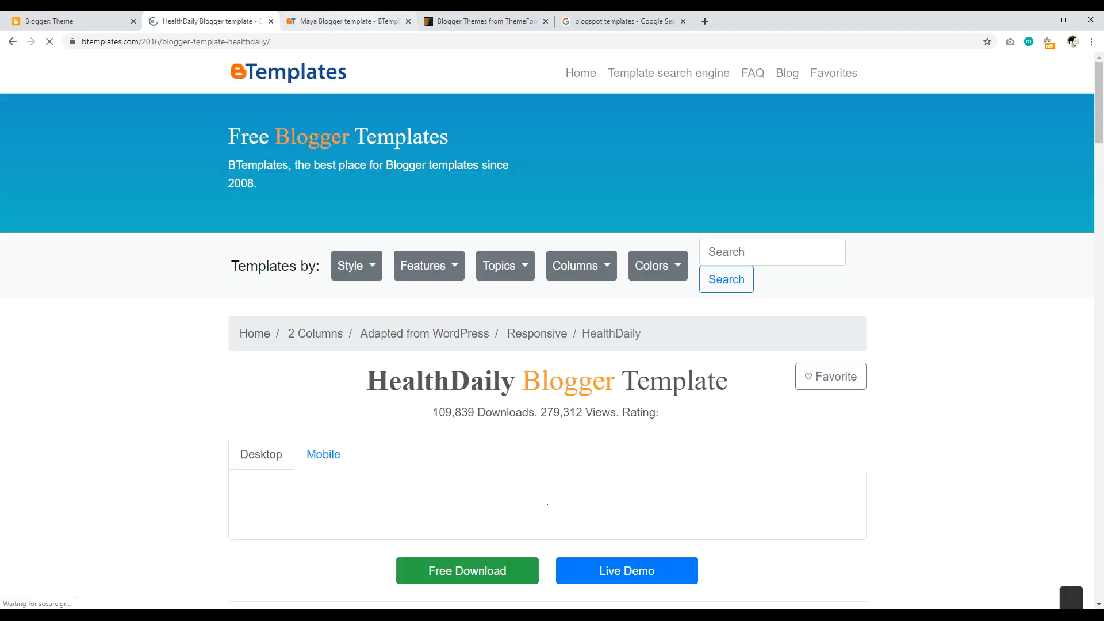
left_click(403, 23)
left_click(408, 21)
scroll(215, 122, "down", 4)
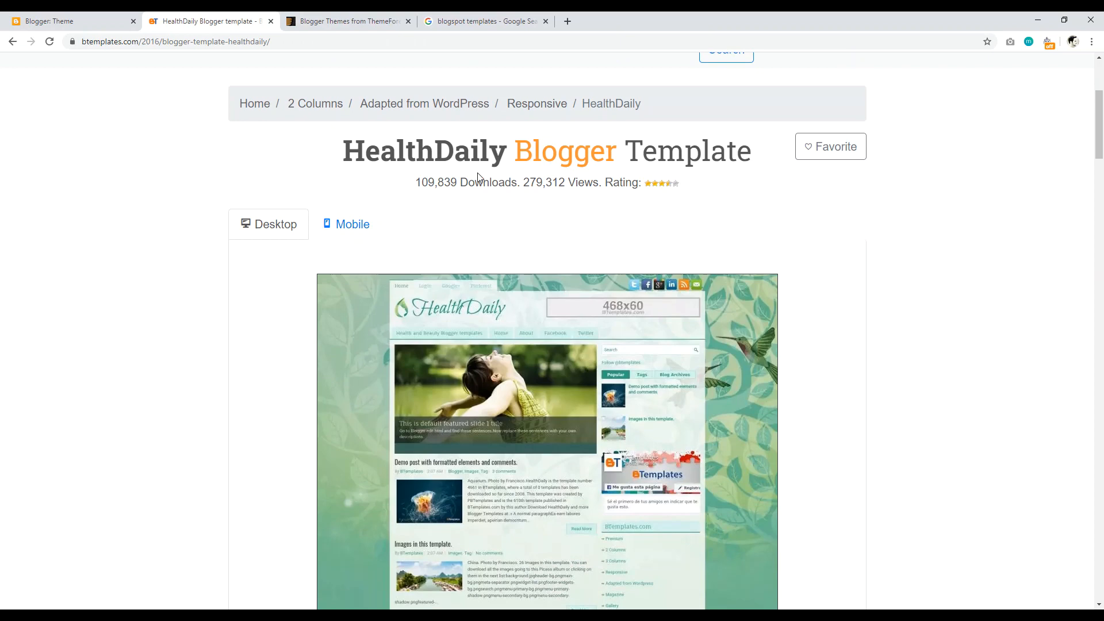
scroll(1078, 219, "down", 2)
scroll(788, 292, "down", 8)
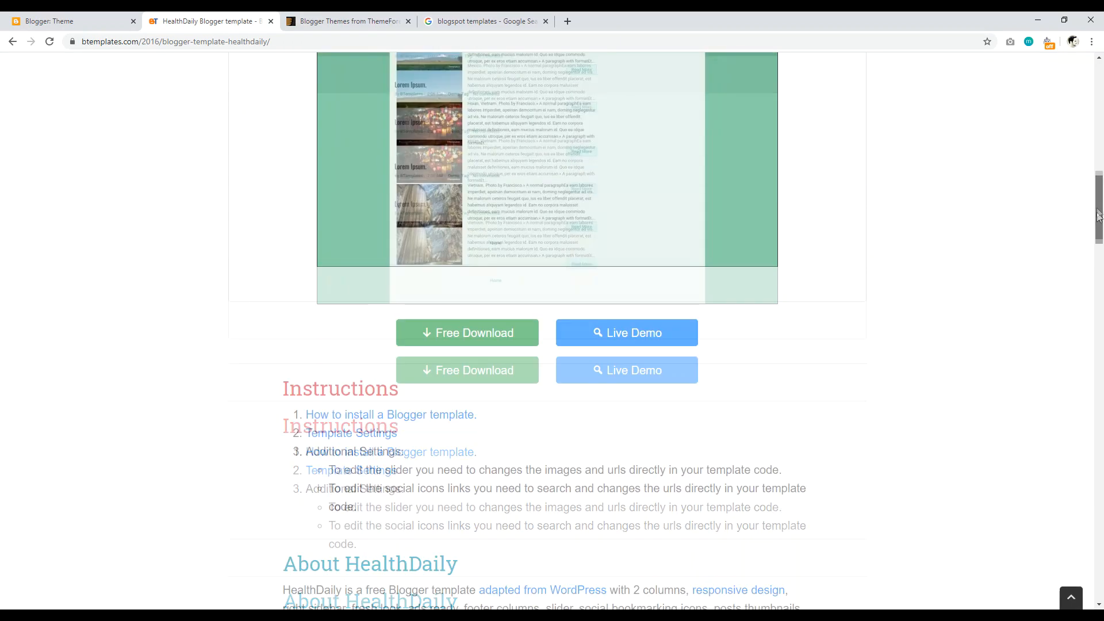
Step: Download HealthDaily (1).zip, drag it onto the desktop and open it
left_click(464, 466)
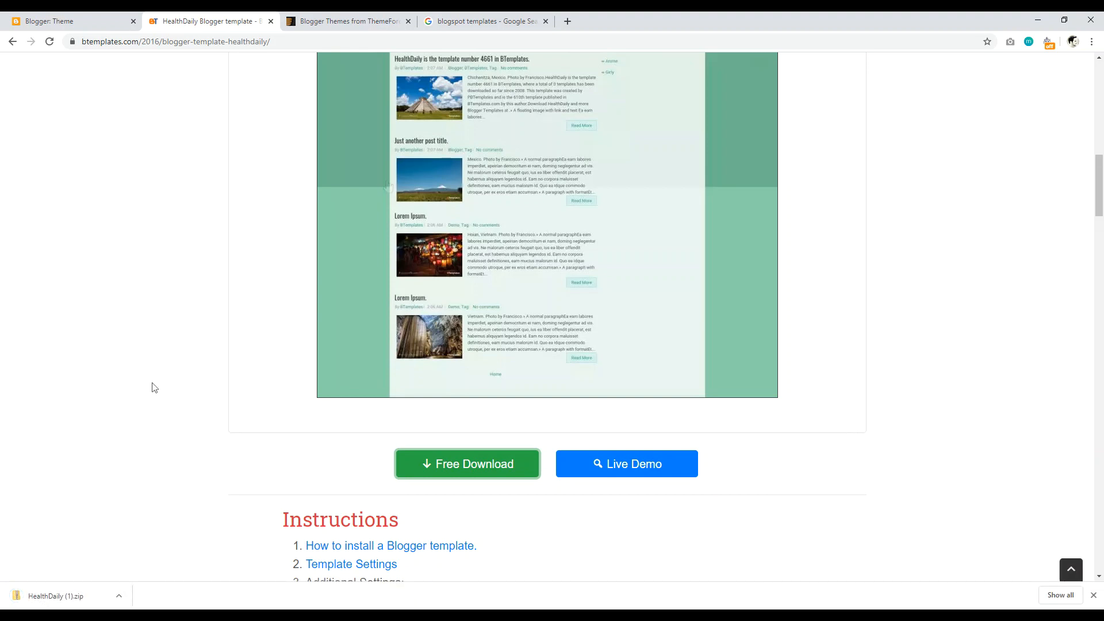
key("super+Down")
mouse_move(311, 570)
left_mouse_down()
mouse_move(320, 567)
mouse_move(111, 399)
mouse_move(109, 386)
left_mouse_up()
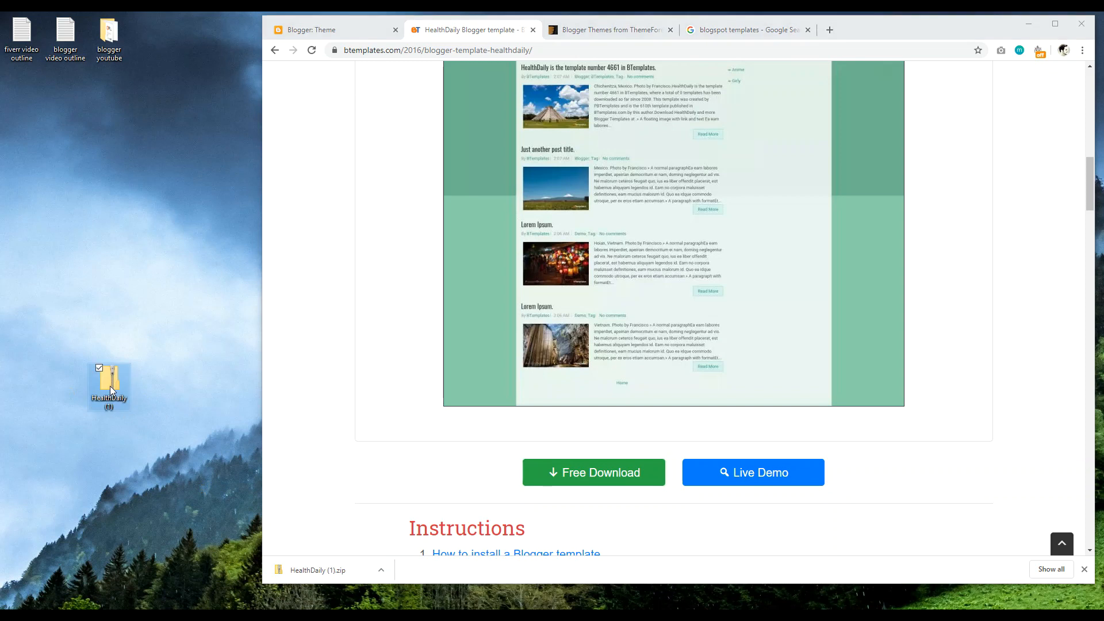
left_click(158, 337)
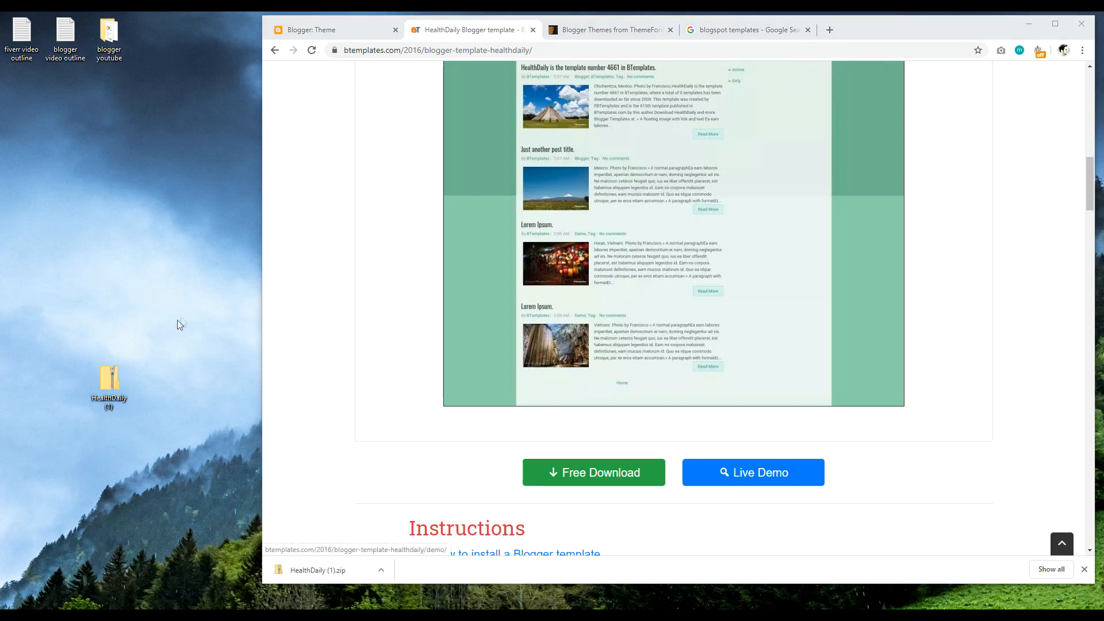
left_click_drag(69, 364, 56, 394)
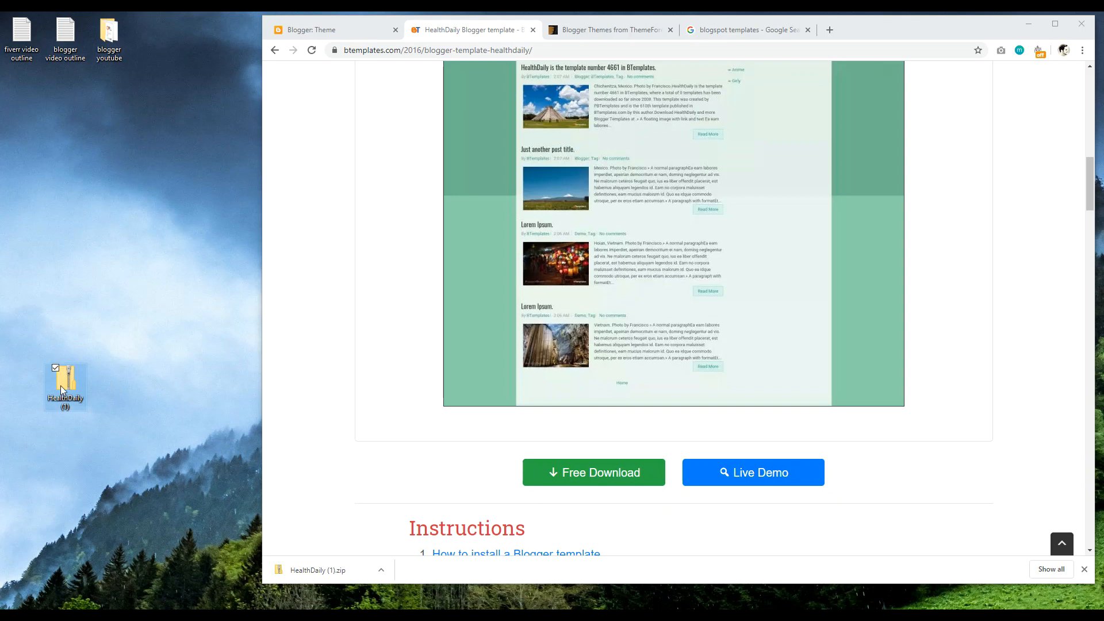
double_click(60, 385)
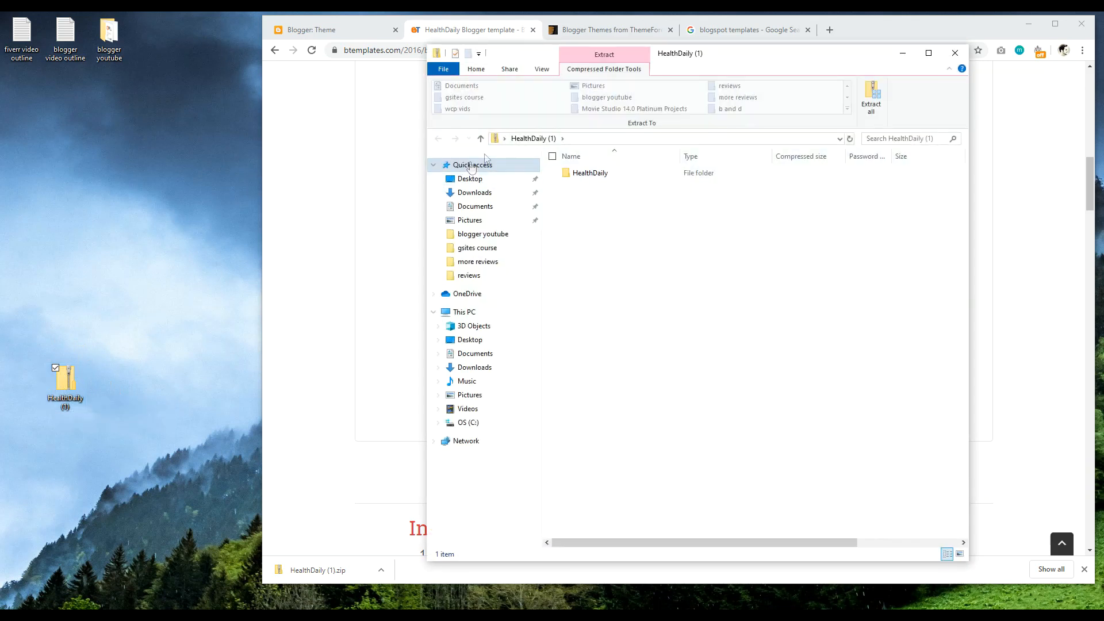
Step: Extract all files to the default desktop folder HealthDaily (1) and close both Explorer windows
left_click(872, 98)
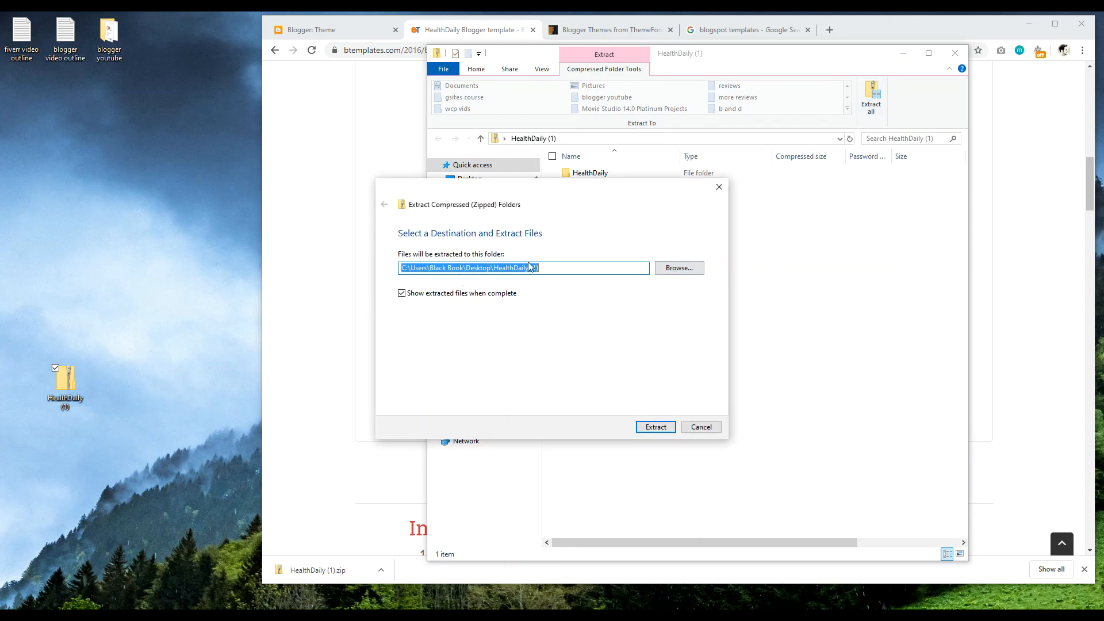
left_click(657, 428)
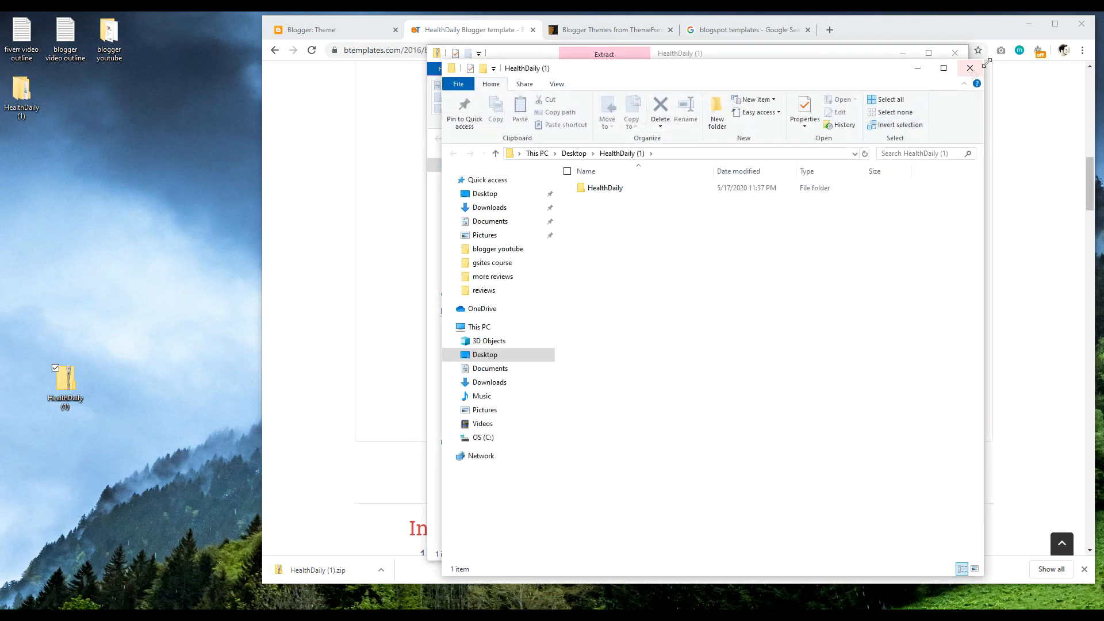
left_click(970, 68)
left_click(955, 52)
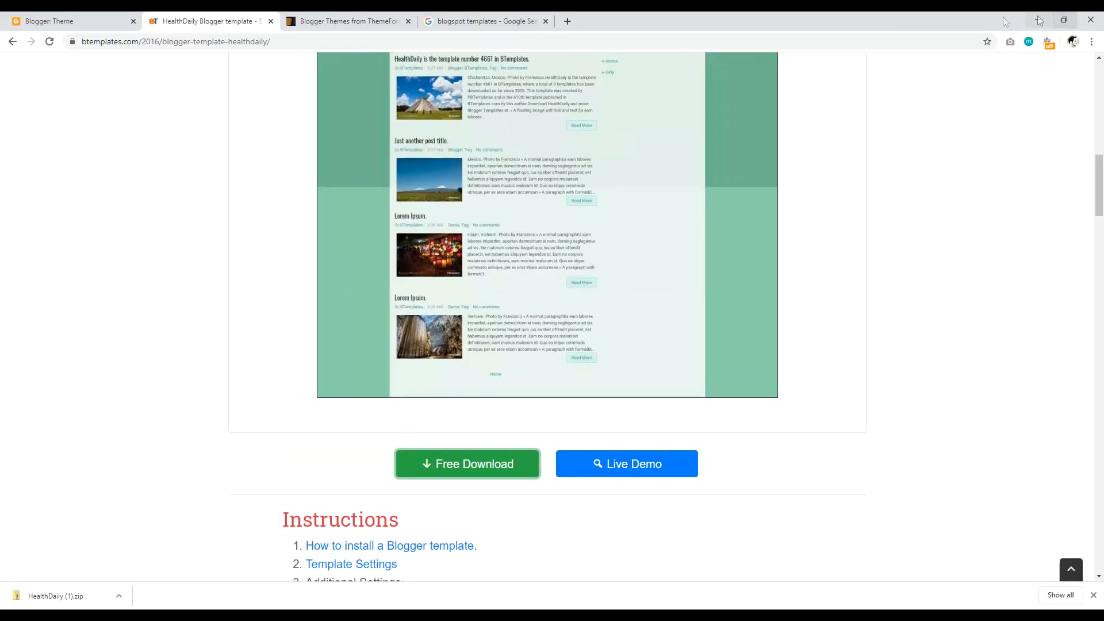
Step: Restore the theme by uploading HealthDaily (1) > HealthDaily > 'HealthDaily without slider'
left_click(1055, 23)
left_click(78, 22)
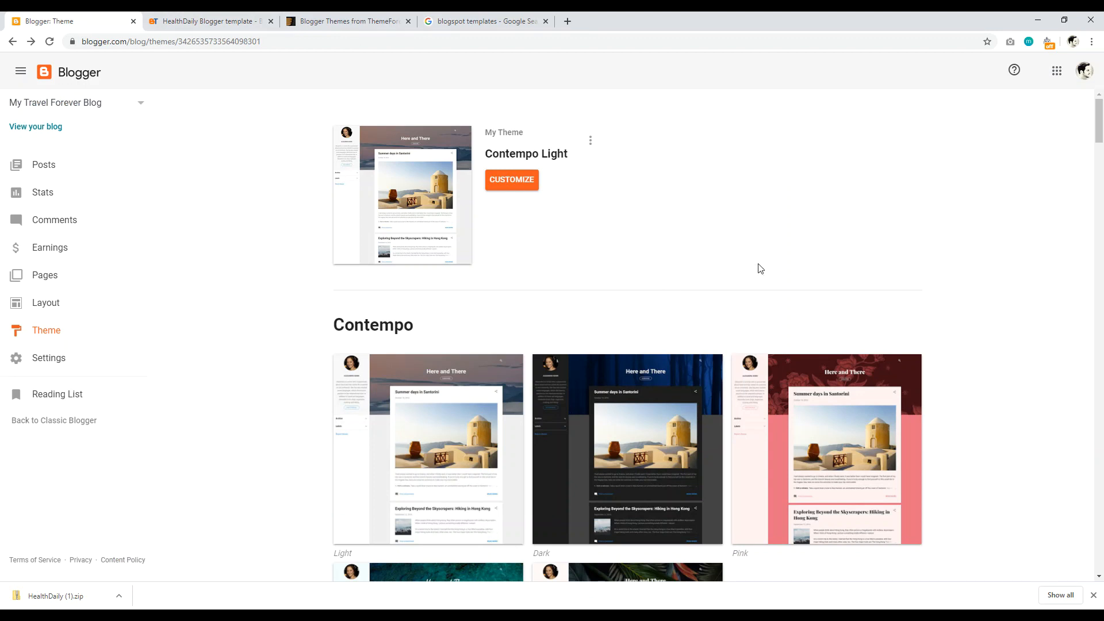
left_click(592, 142)
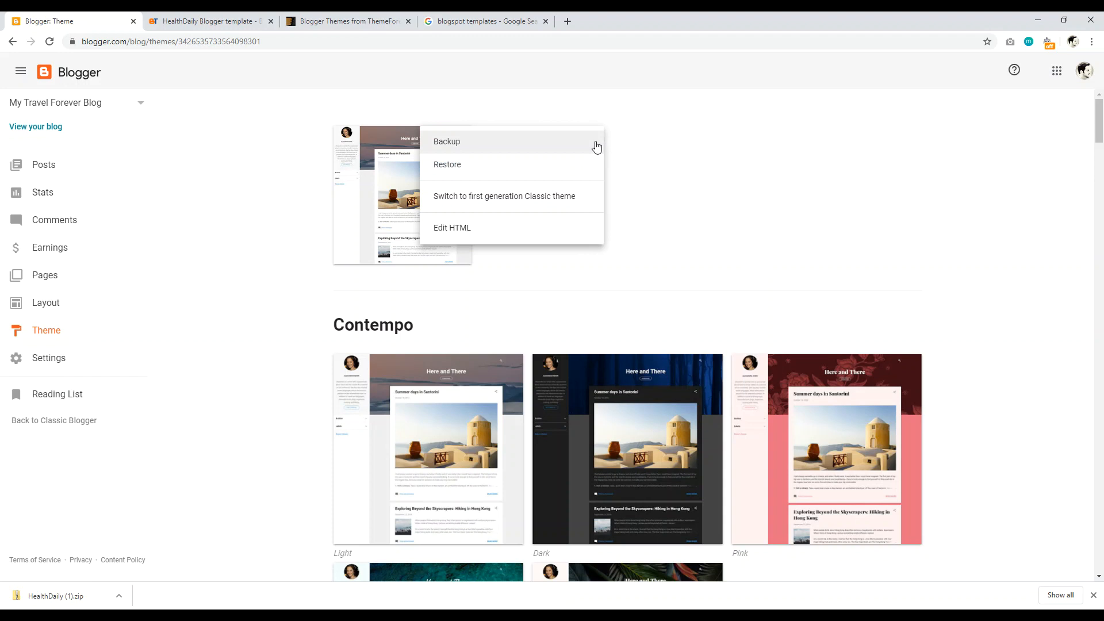
left_click(493, 165)
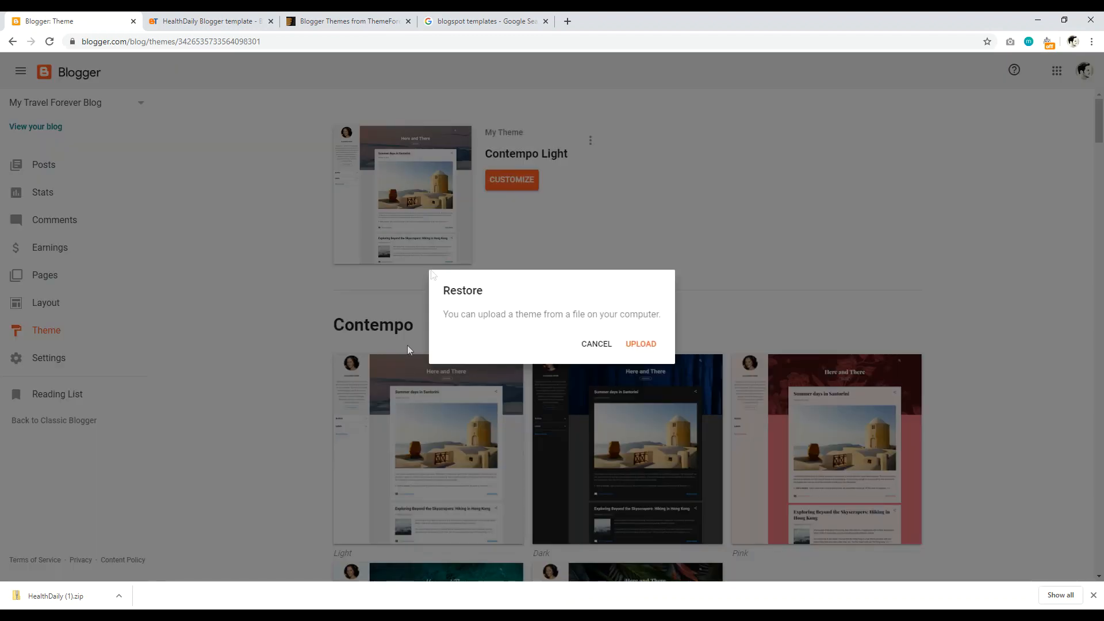
left_click(641, 344)
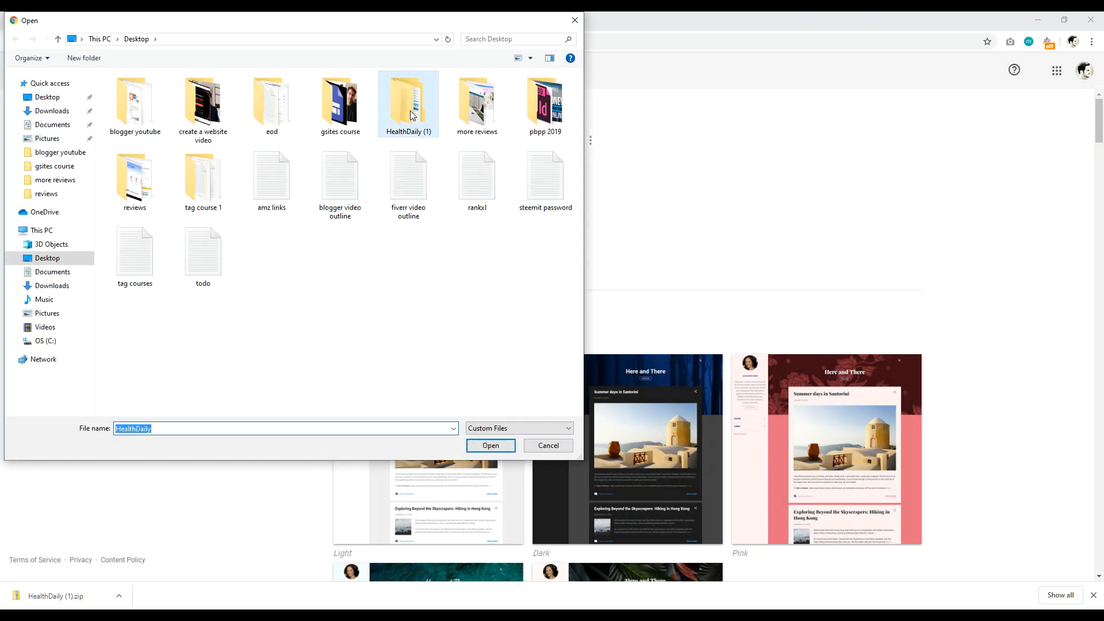
double_click(409, 119)
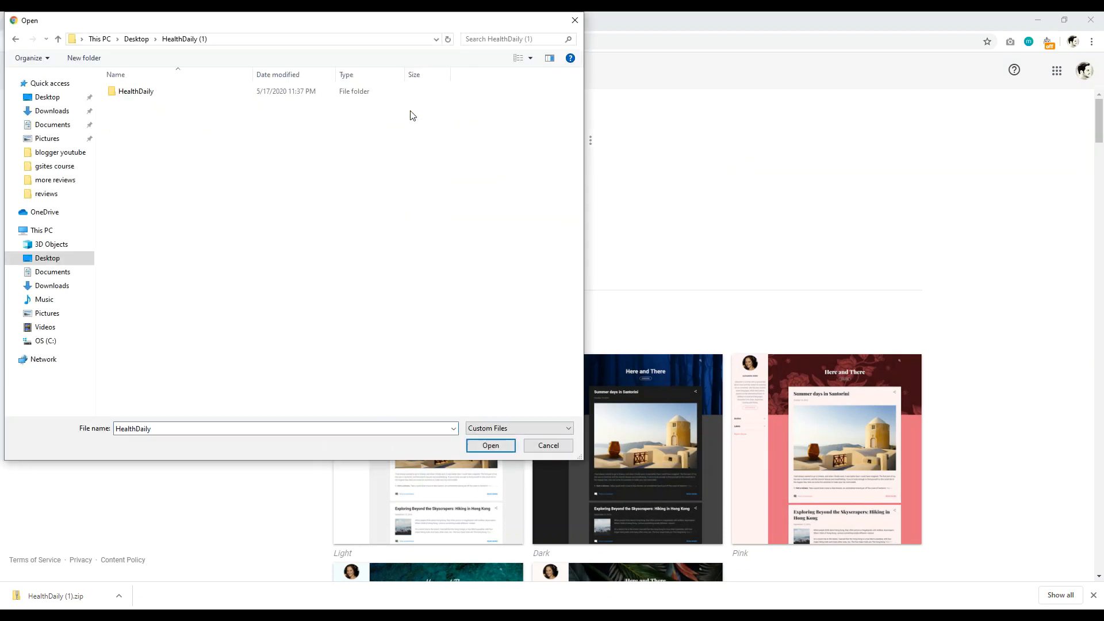
double_click(135, 92)
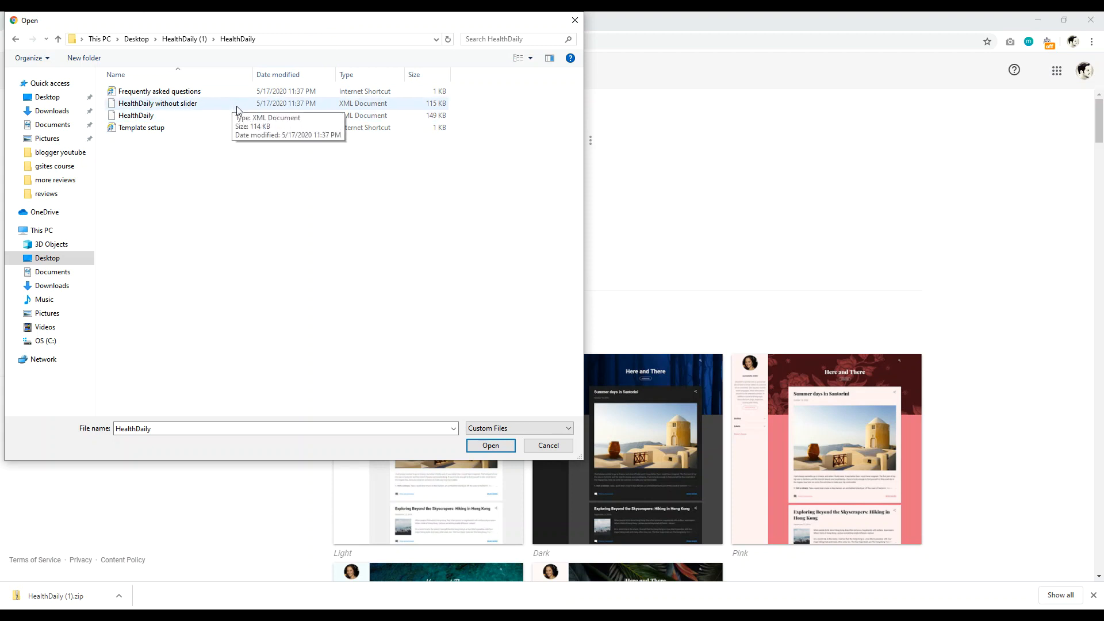
left_click(264, 109)
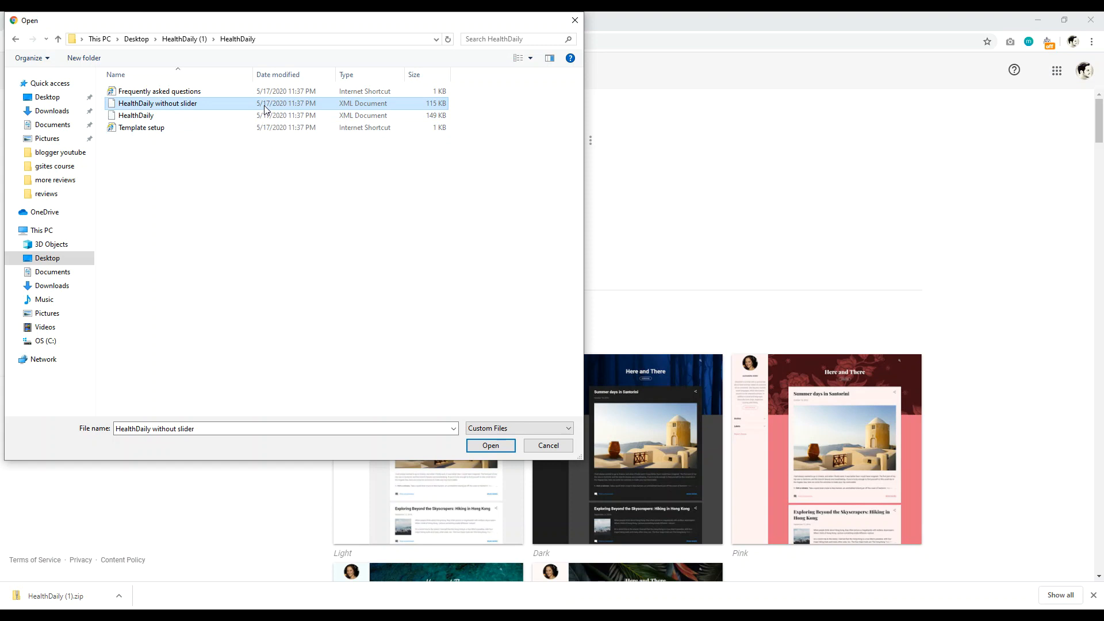
left_click(491, 446)
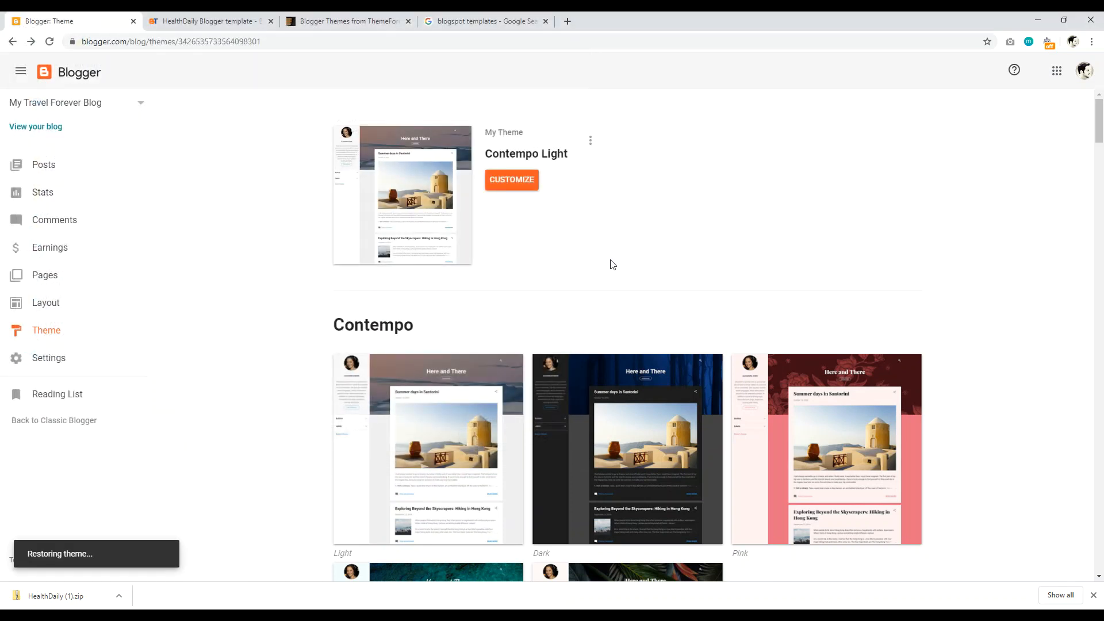
Step: View the live blog's new HealthDaily design, then return to the Blogger Theme page
left_click(1092, 597)
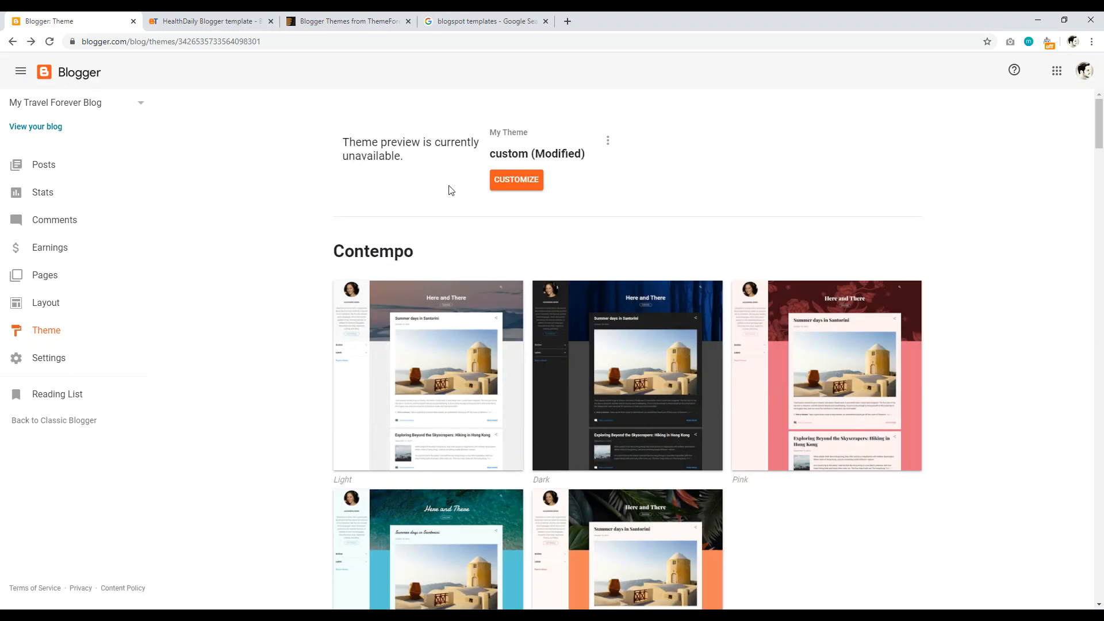
left_click(26, 127)
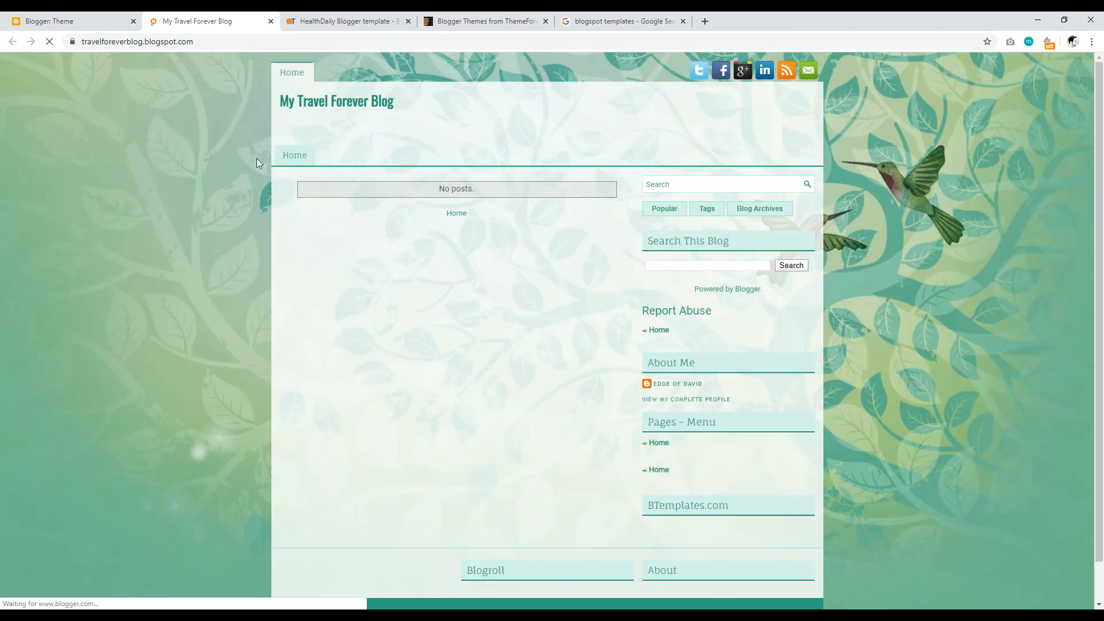
left_click_drag(1102, 138, 1102, 97)
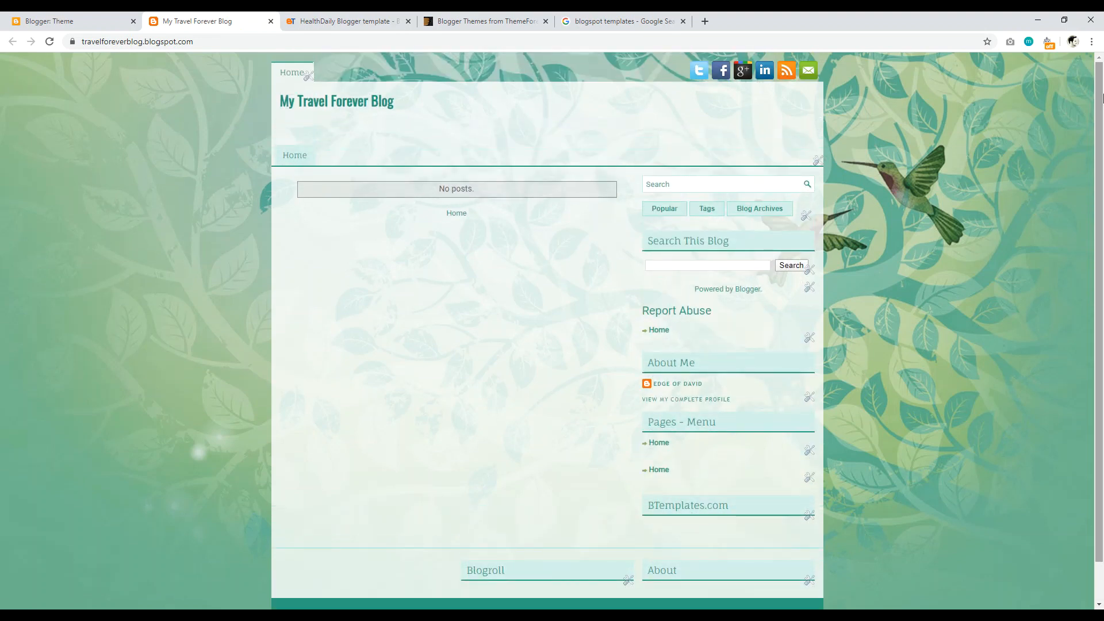
left_click(83, 22)
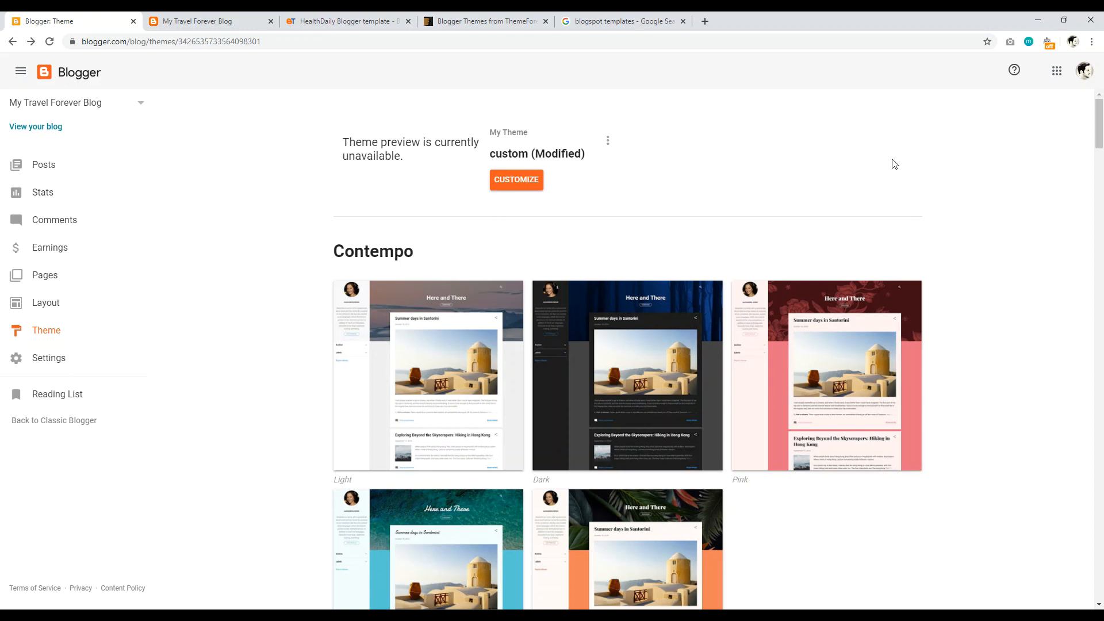
Step: Pick Emporio Porcelain from the Emporio themes and apply it to the Edge of David blog
left_click_drag(1097, 127, 1101, 233)
left_click(418, 353)
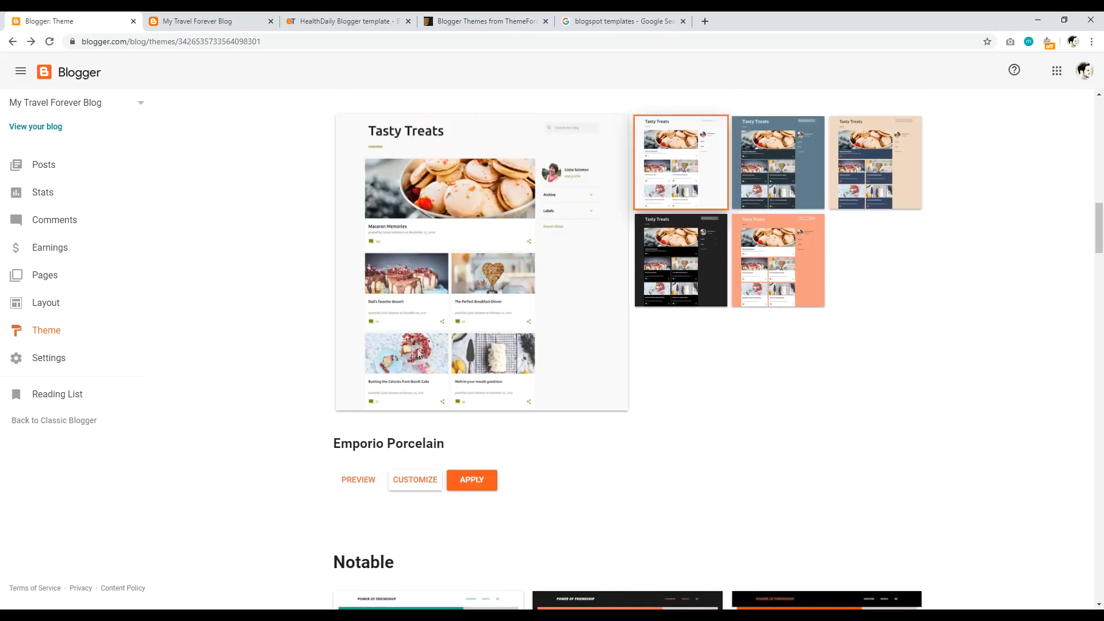
left_click(470, 482)
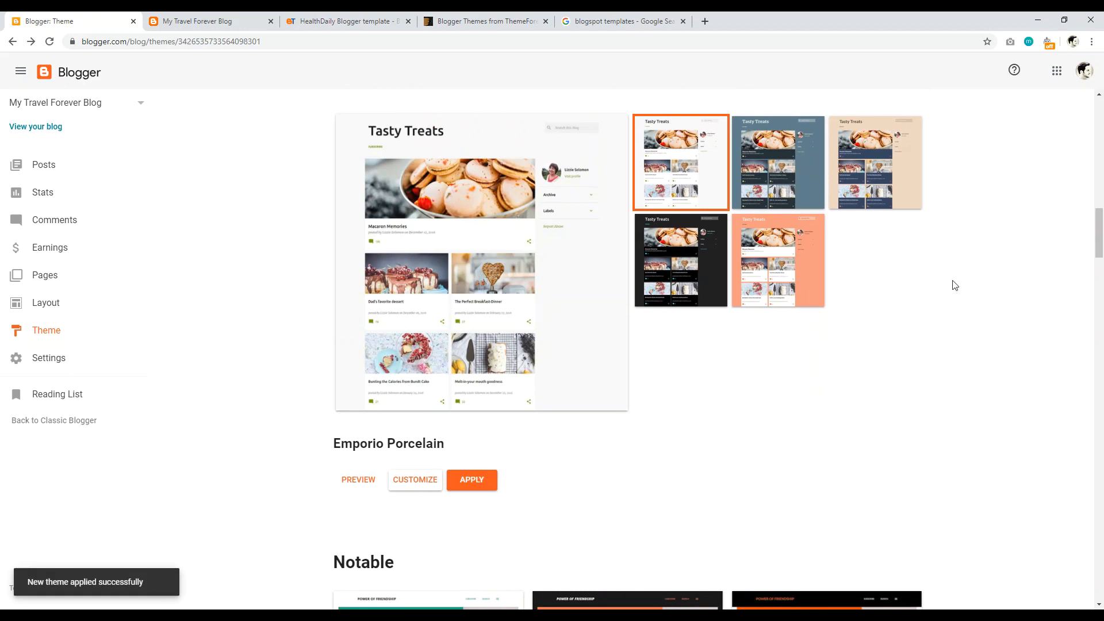
left_click_drag(1100, 233, 1101, 121)
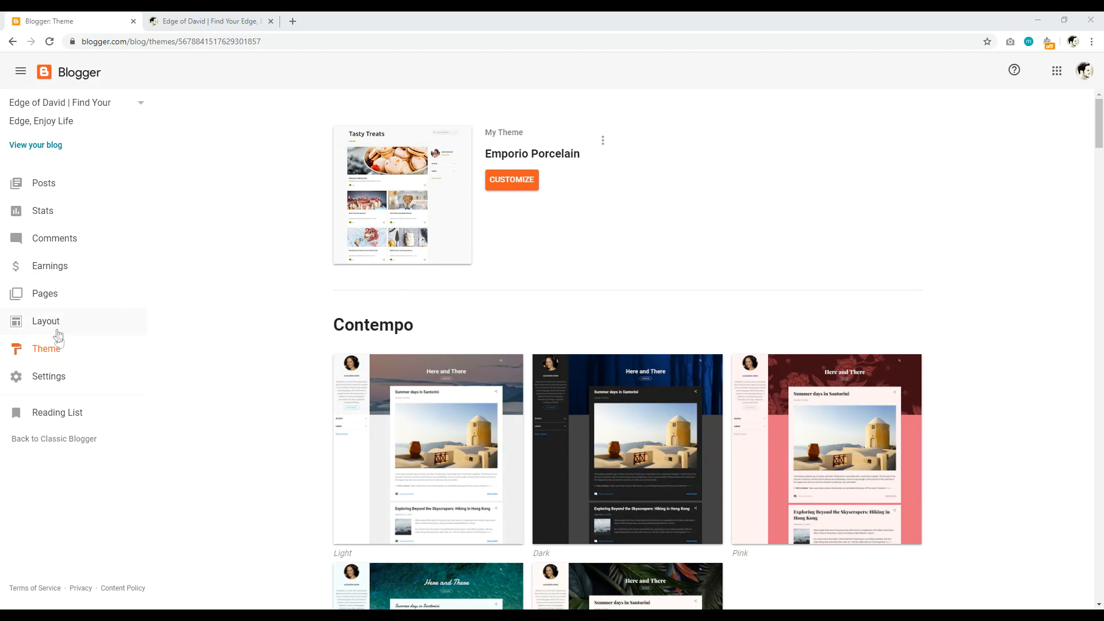
Step: Start customizing the Edge of David blog's Emporio theme in the Theme Designer
left_click(513, 180)
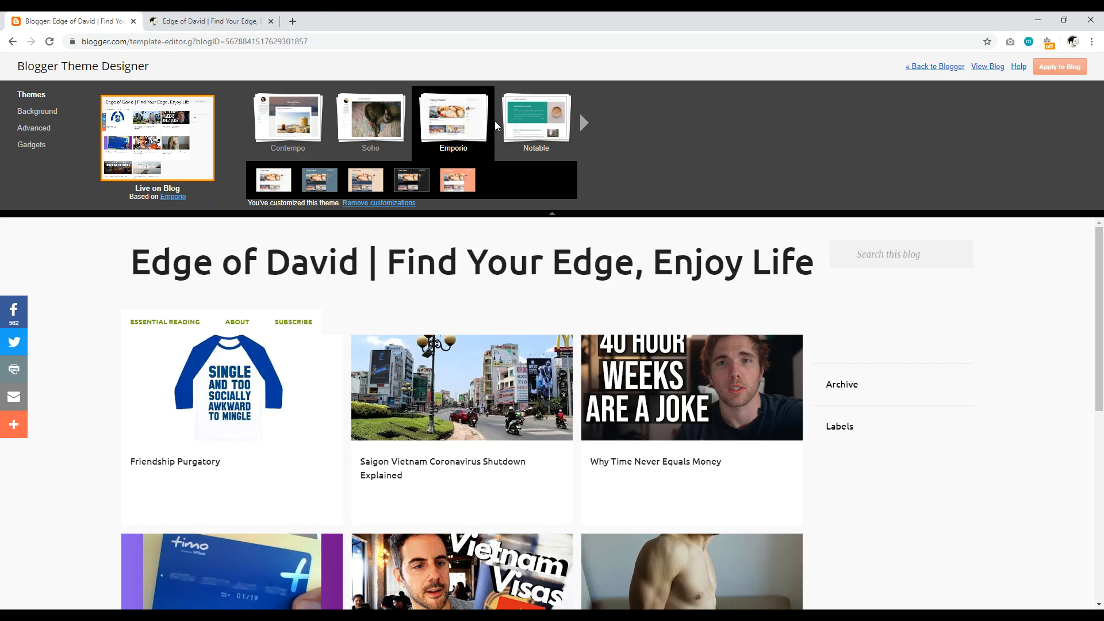
Step: Try the light bokeh background image, discard it, and show the Advanced Body settings
left_click(36, 111)
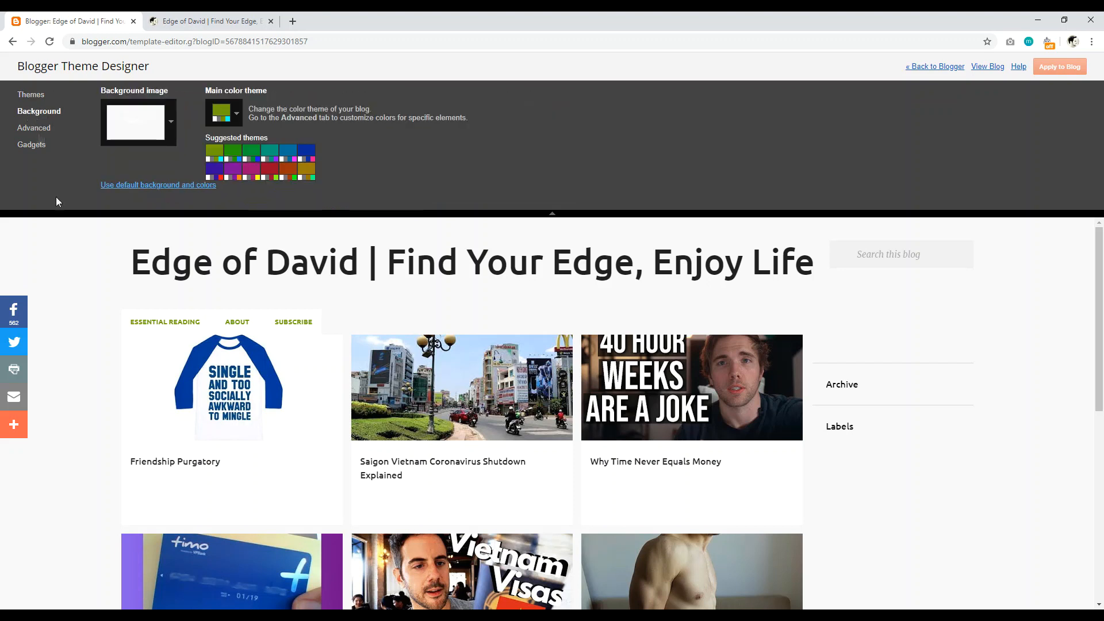
mouse_move(1098, 263)
left_mouse_down()
mouse_move(1100, 454)
mouse_move(1100, 247)
left_mouse_up()
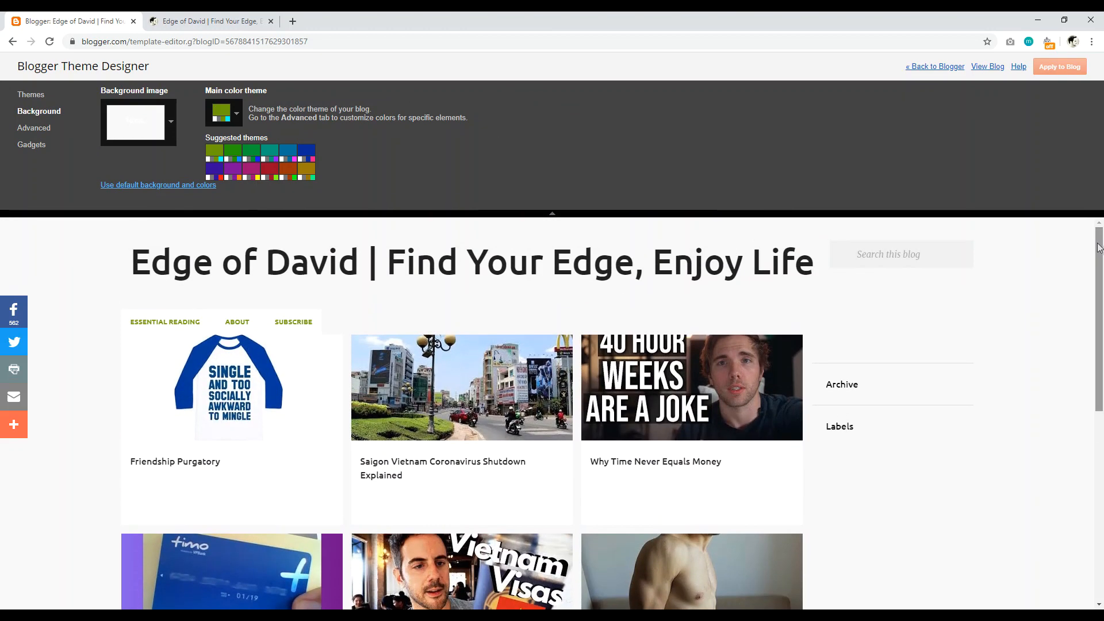
left_click(169, 121)
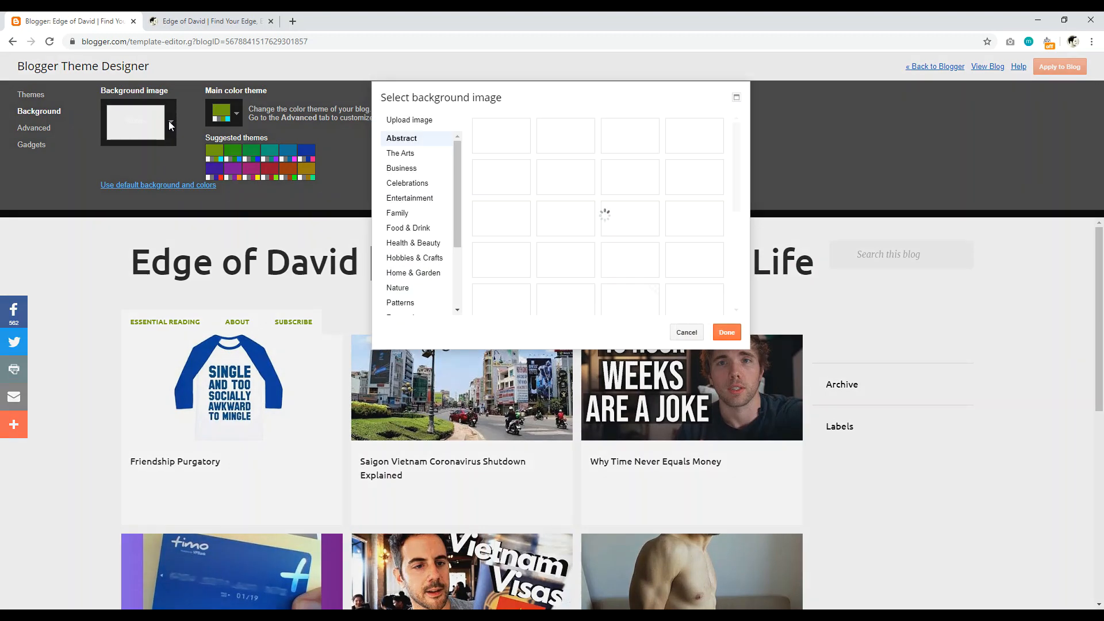
left_click(706, 186)
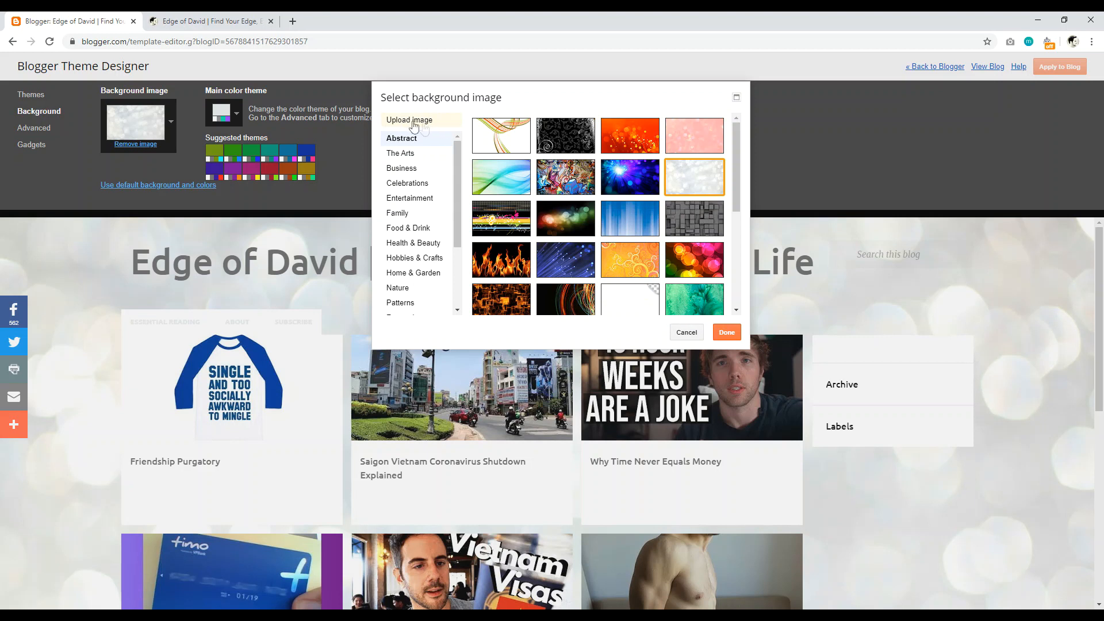
left_click(685, 331)
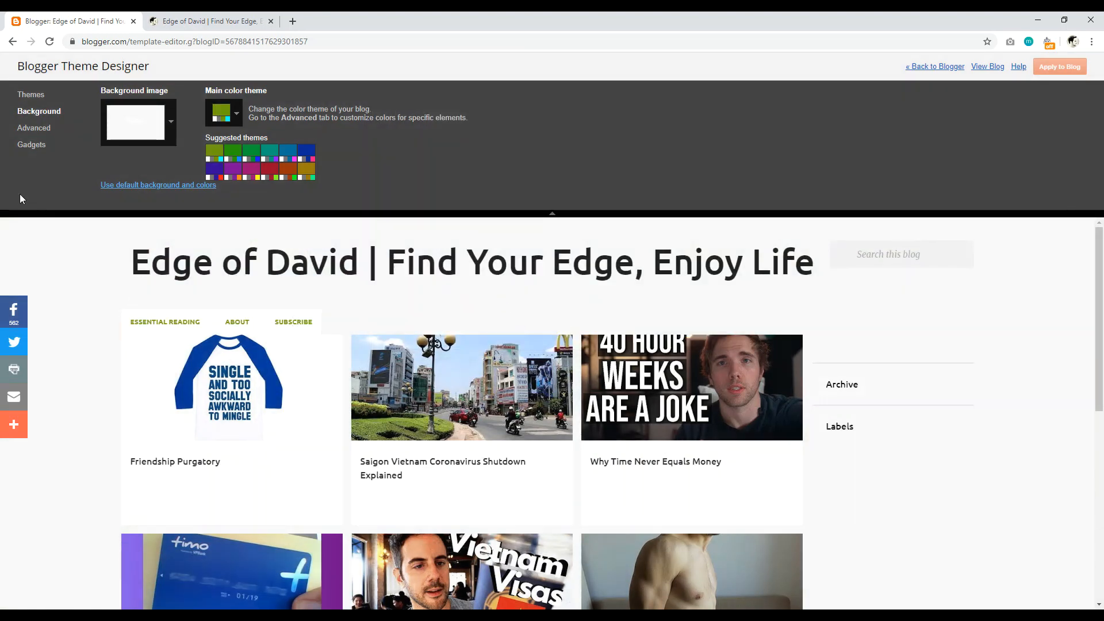
left_click(26, 133)
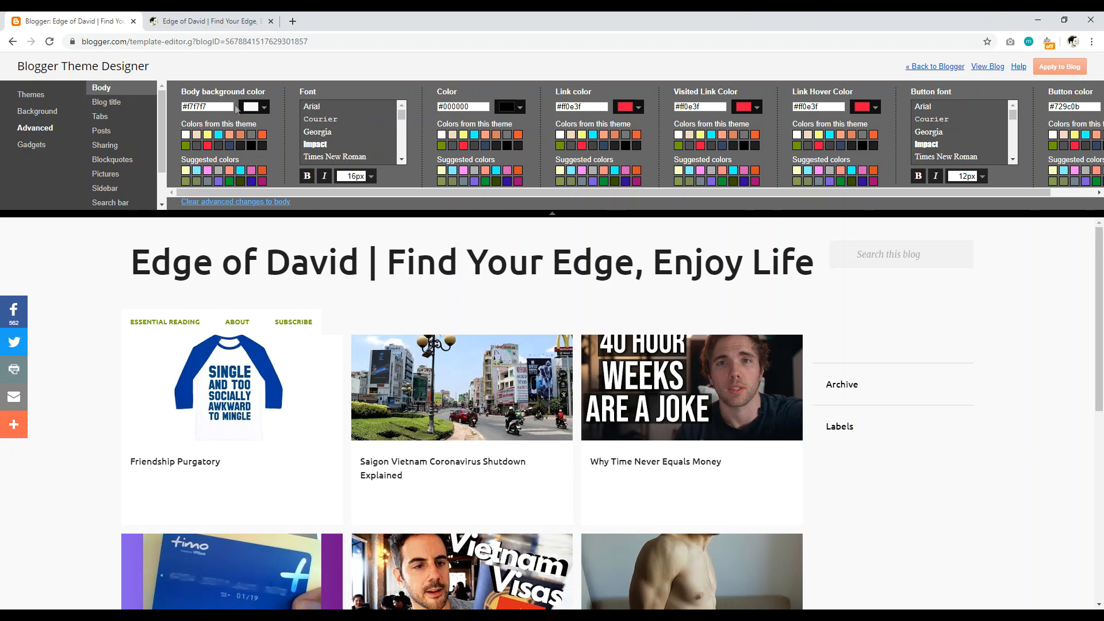
Step: Glance at the Body background colour picker, close it, and show the Blog title settings
mouse_move(1102, 313)
left_mouse_down()
mouse_move(1102, 503)
mouse_move(1102, 325)
left_mouse_up()
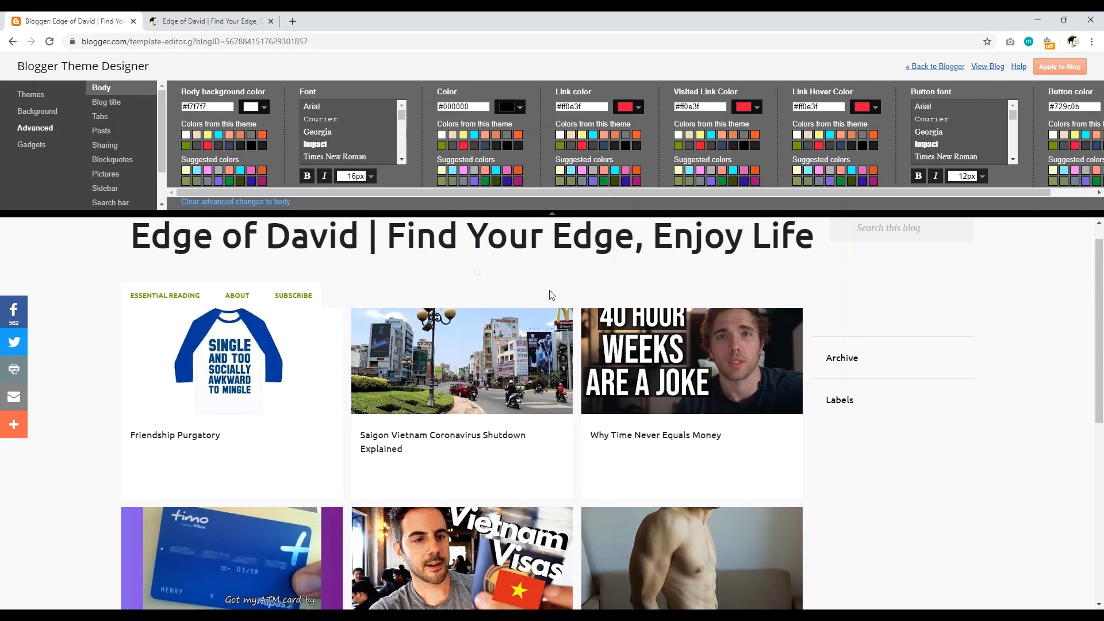
left_click(253, 107)
left_click(407, 68)
scroll(1044, 292, "down", 3)
scroll(1045, 292, "up", 4)
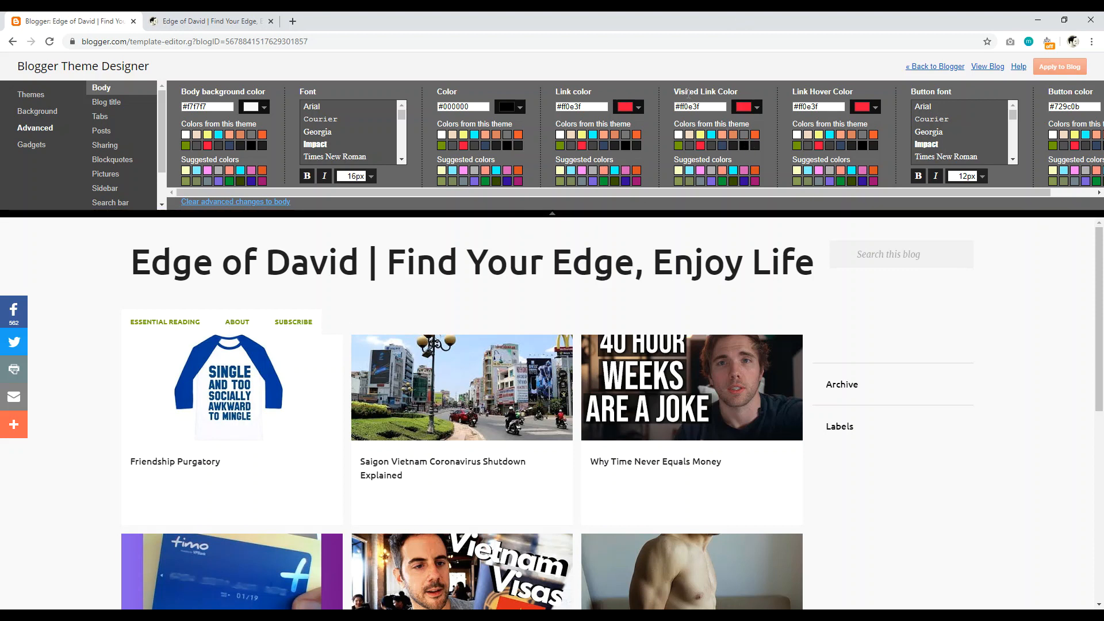
left_click(105, 103)
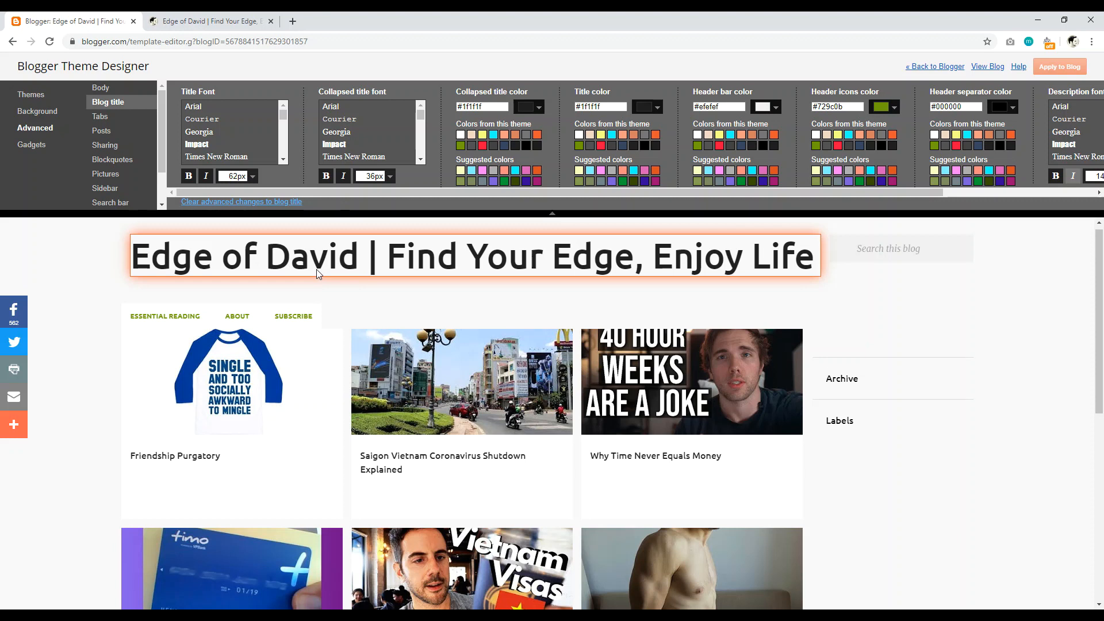
Step: Set the blog title font to Yanone Kaffeesatz at 42px, after trying 80, 12 and 20px
scroll(283, 116, "down", 2)
left_click_drag(283, 118, 281, 150)
left_click(209, 157)
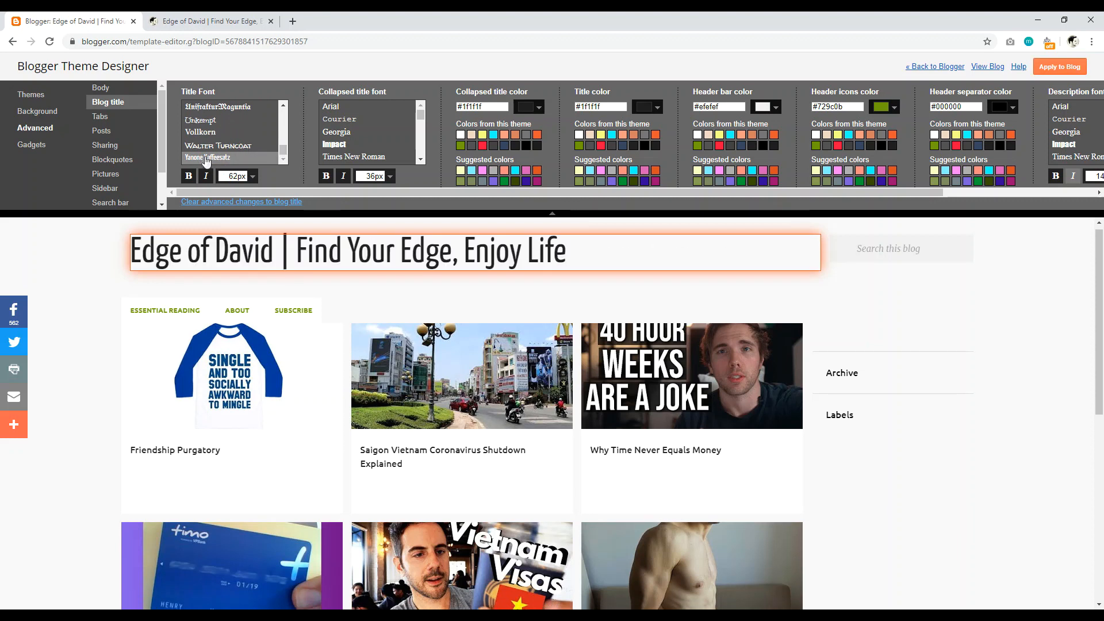
left_click(253, 177)
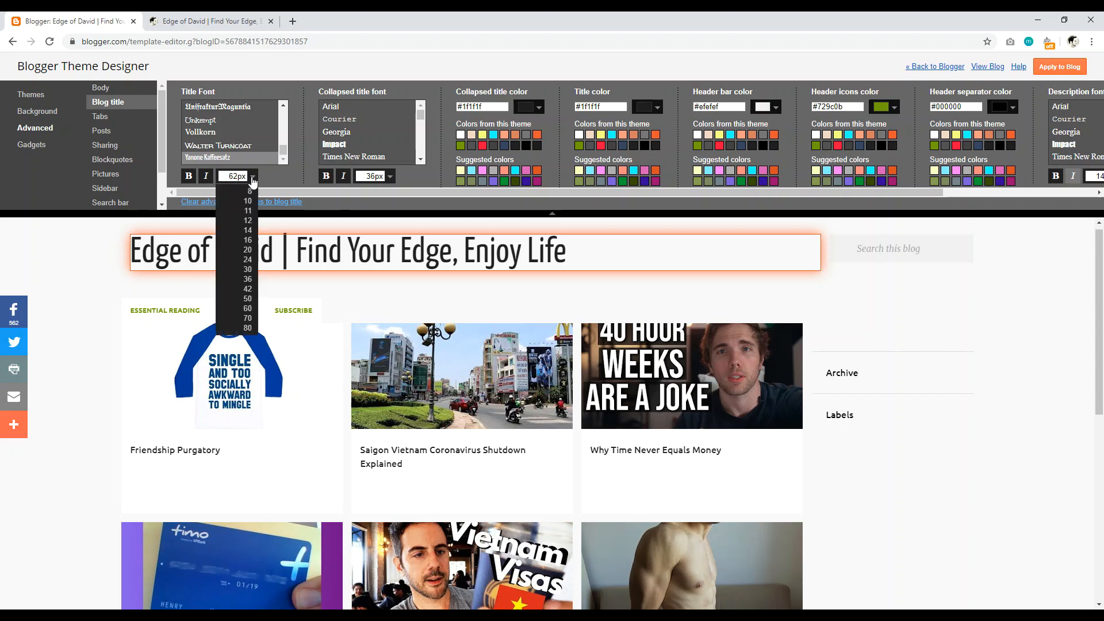
left_click(247, 332)
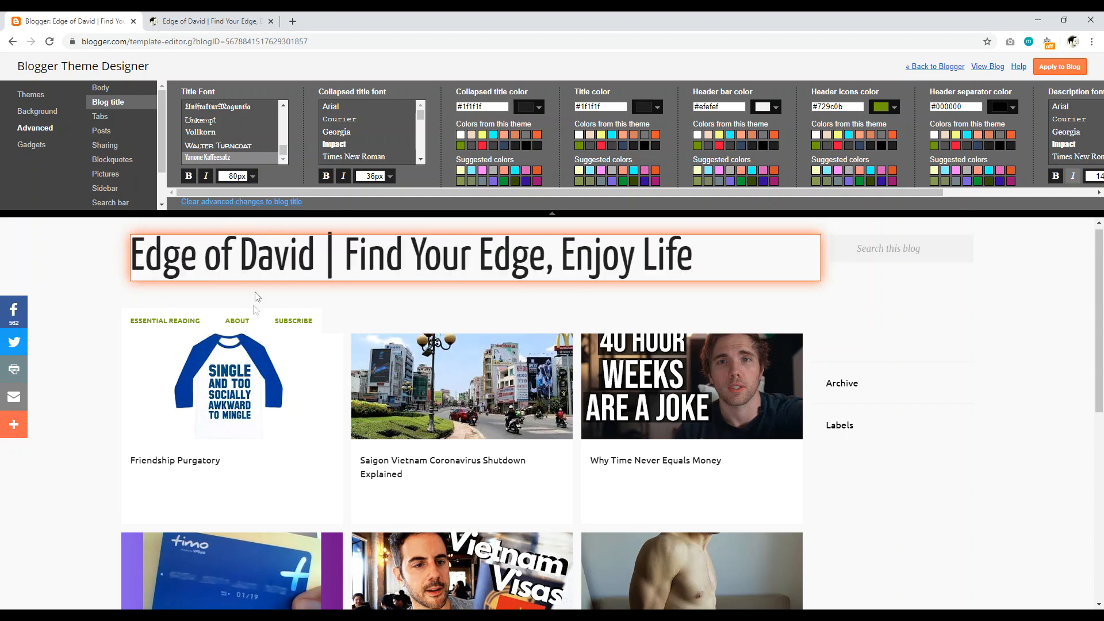
left_click(252, 177)
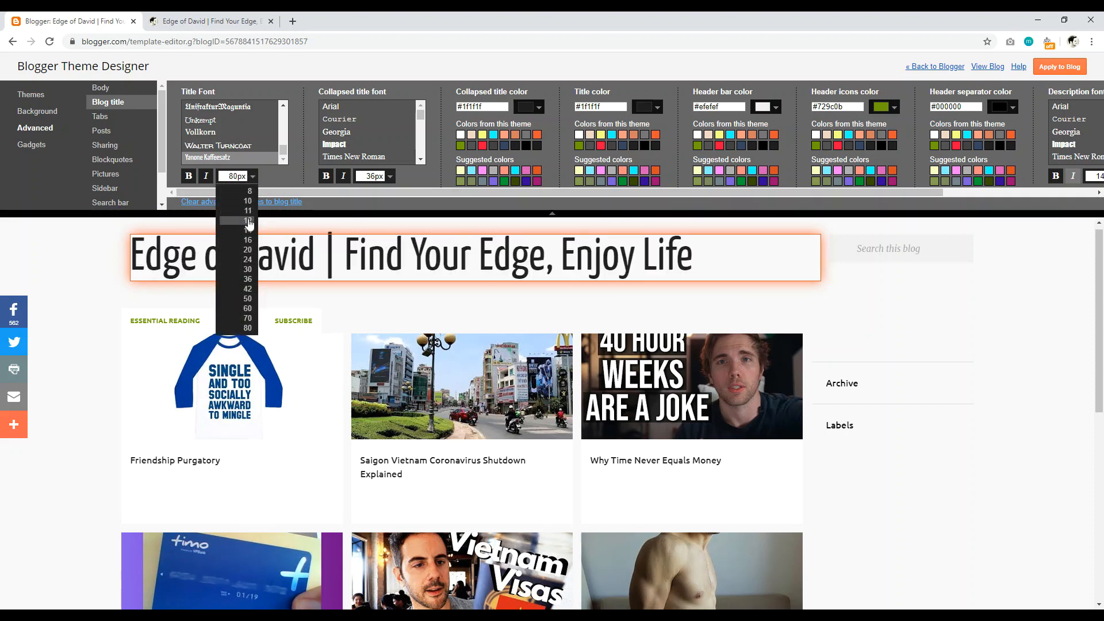
left_click(247, 220)
left_click(253, 176)
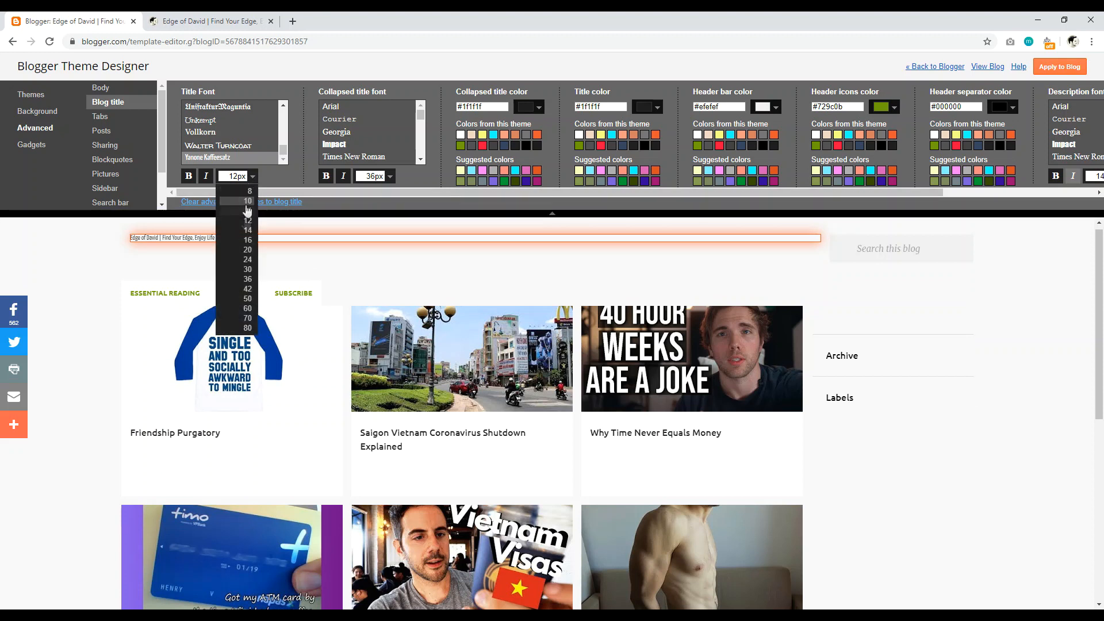
left_click(245, 252)
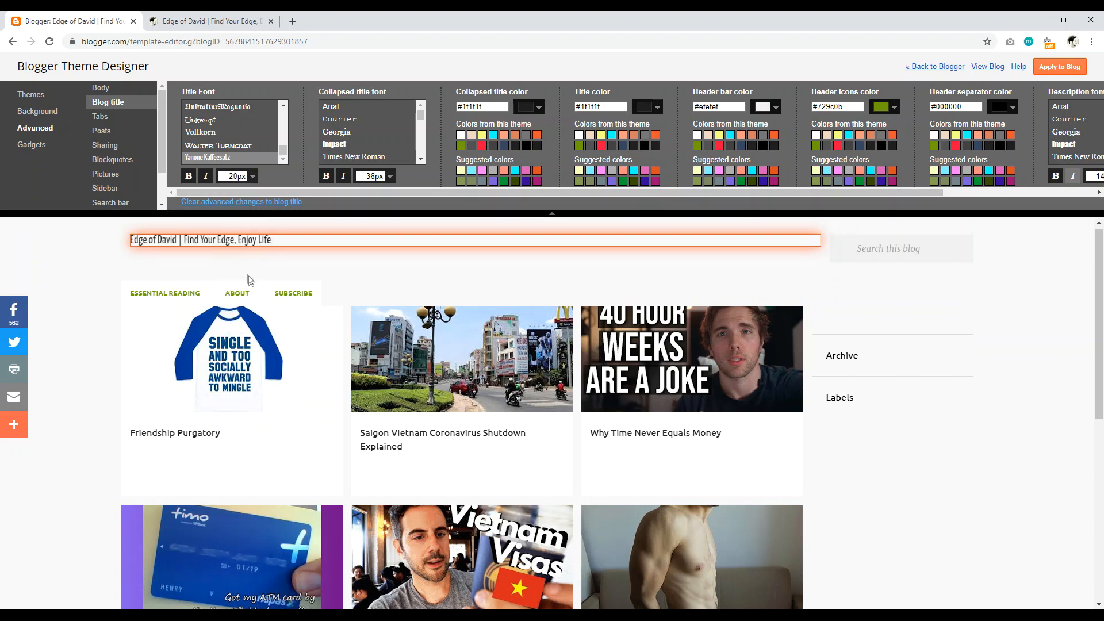
left_click(252, 177)
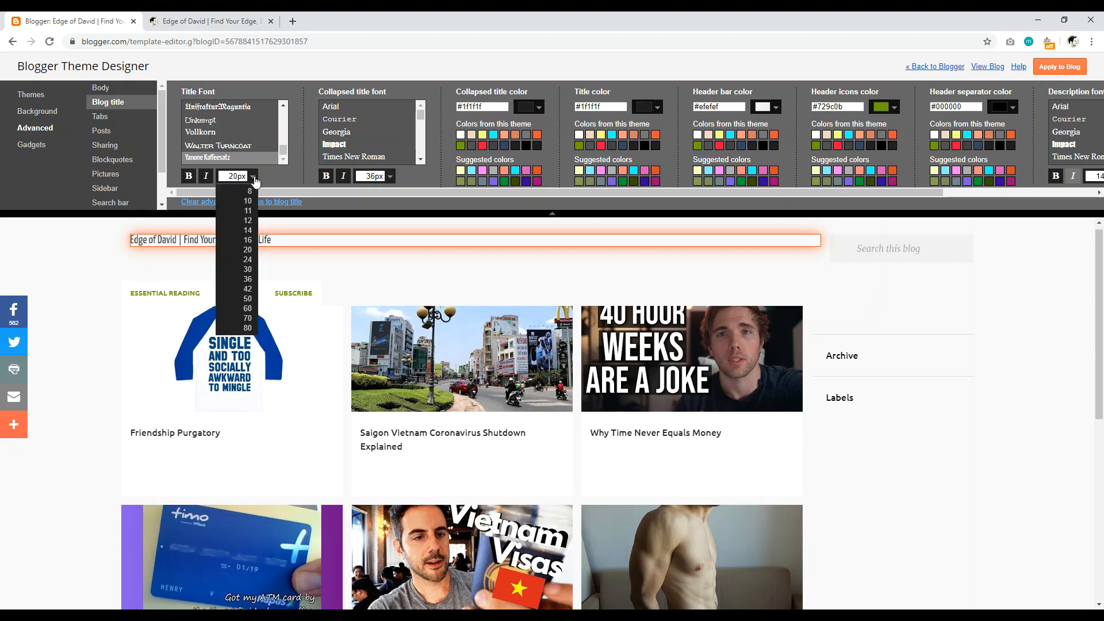
left_click(249, 290)
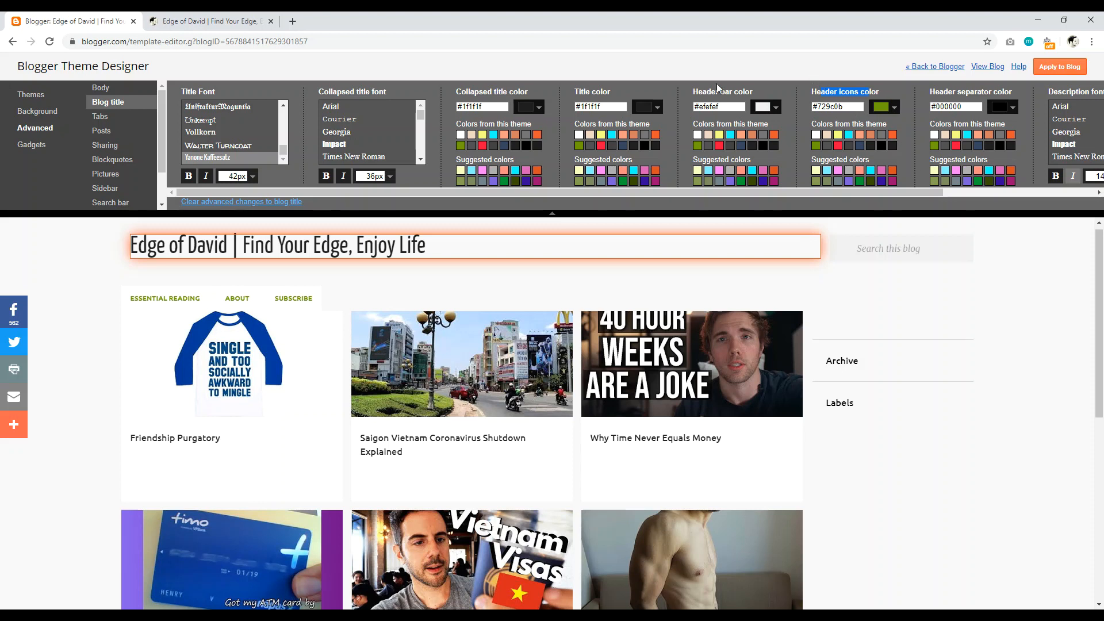
Step: Check the Body settings, return to Blog title, then show the Tabs settings
left_click(101, 89)
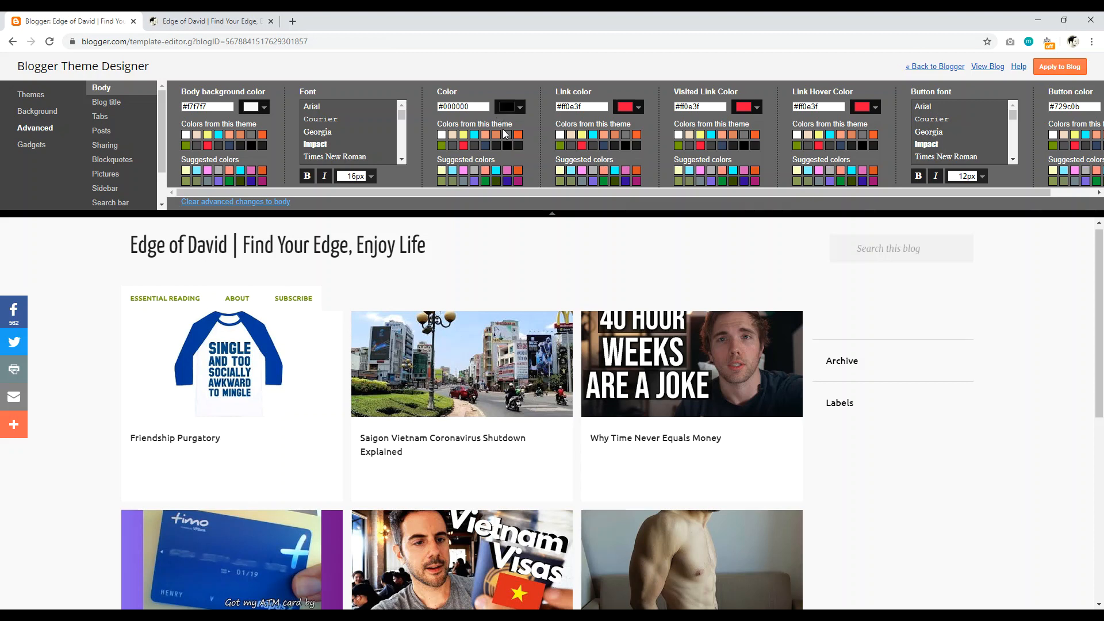
left_click(101, 104)
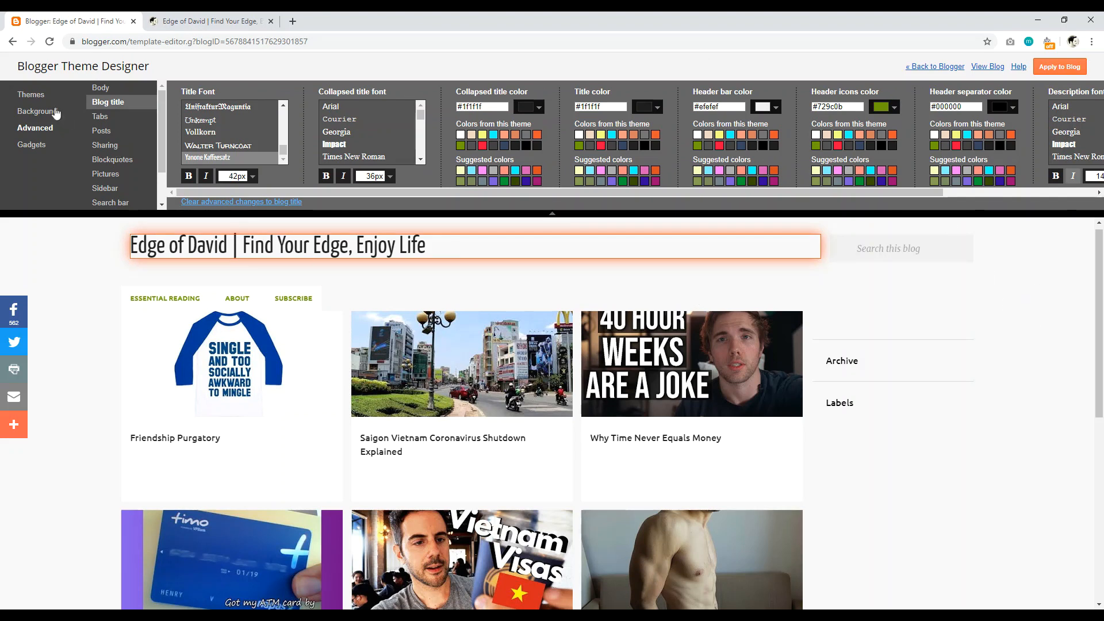
left_click(101, 118)
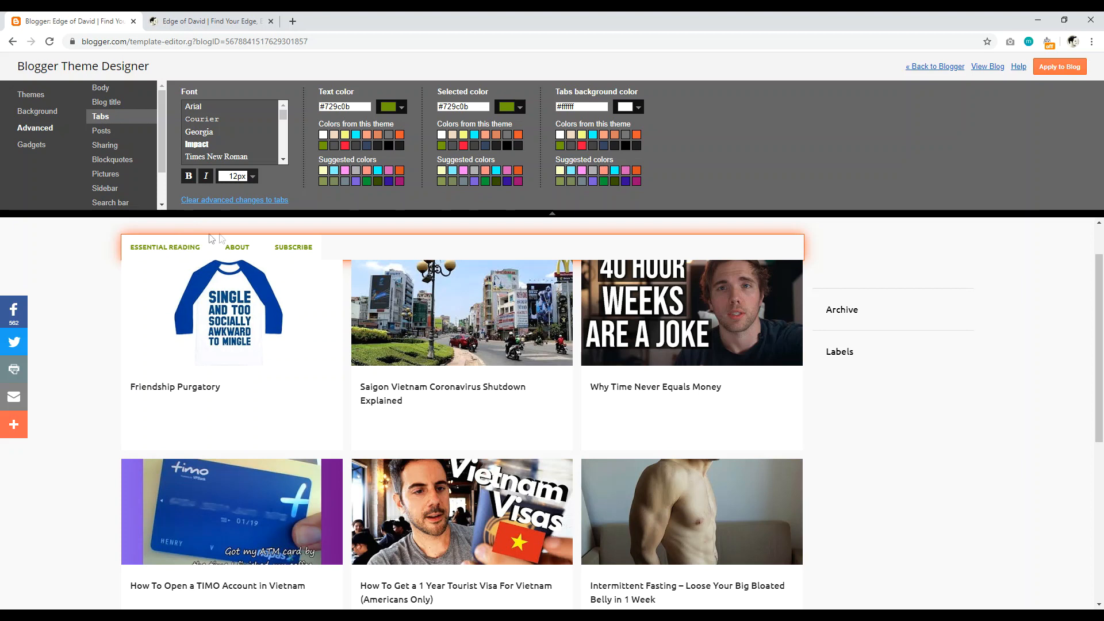
Step: Compare the live blog with the preview and show the Posts styling settings
left_click(210, 21)
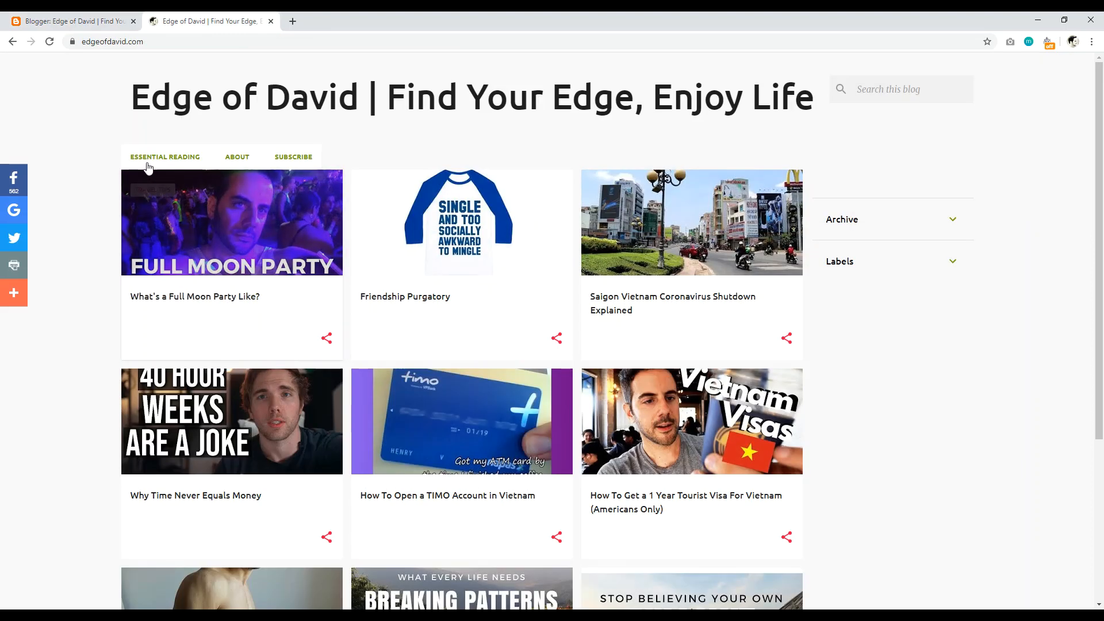
left_click(75, 21)
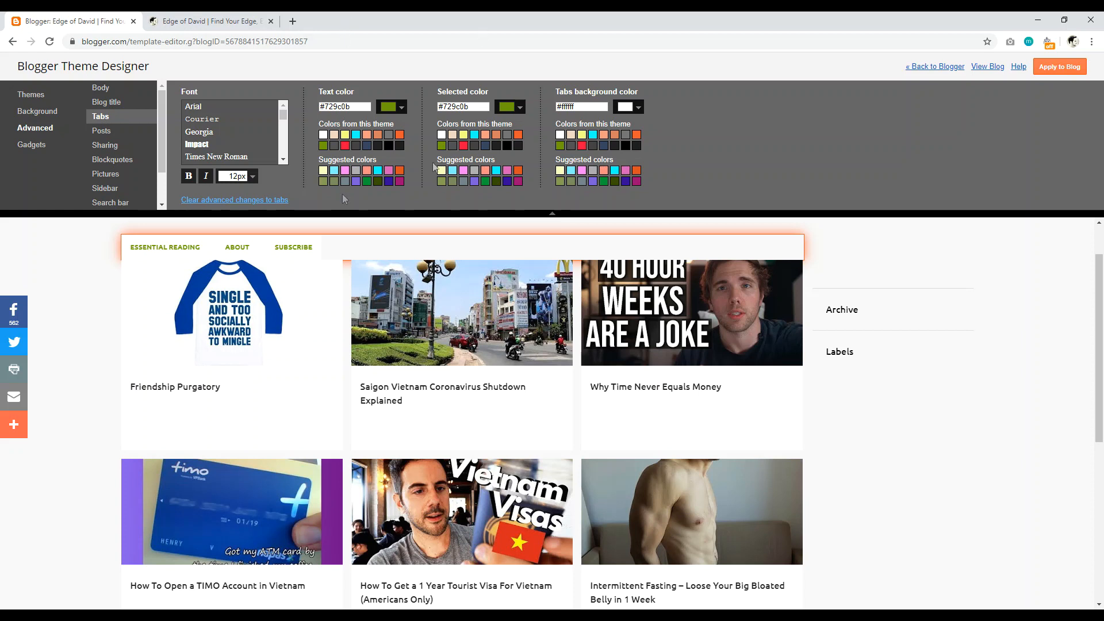
left_click(107, 132)
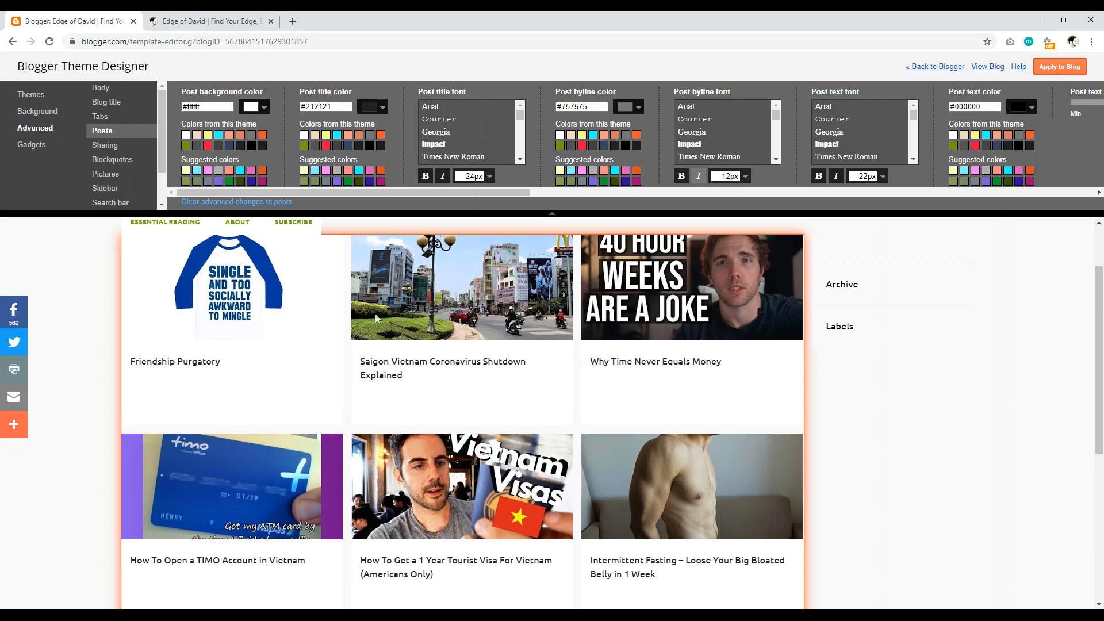
scroll(1101, 379, "down", 2)
left_click_drag(1103, 380, 1102, 287)
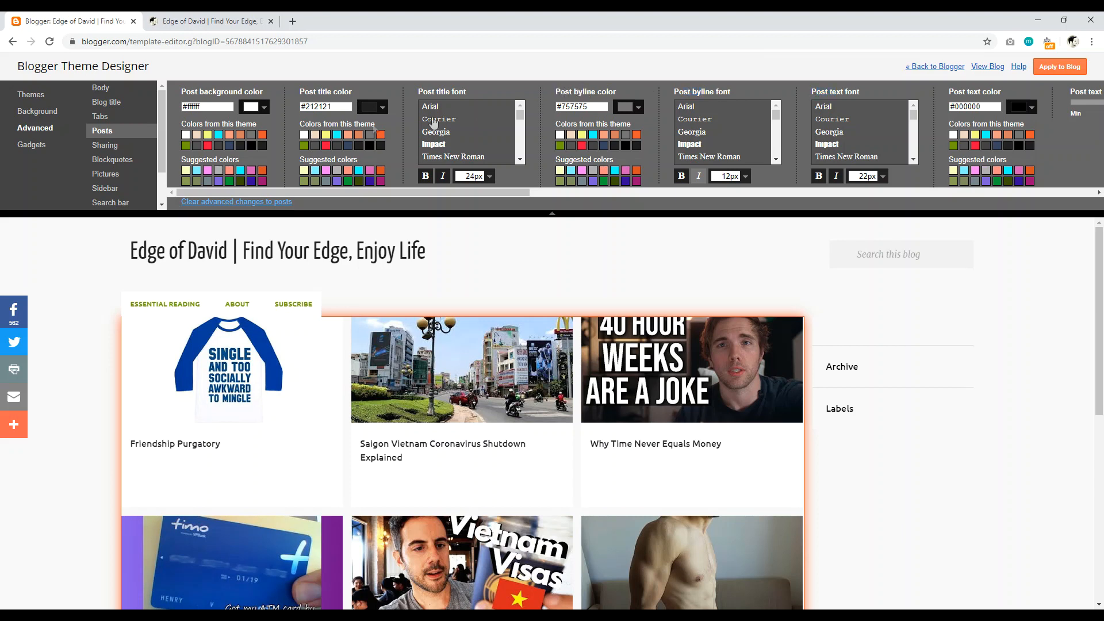
Step: Review Sharing settings against the first post's share menu on the live blog, then show Blockquotes
left_click(106, 145)
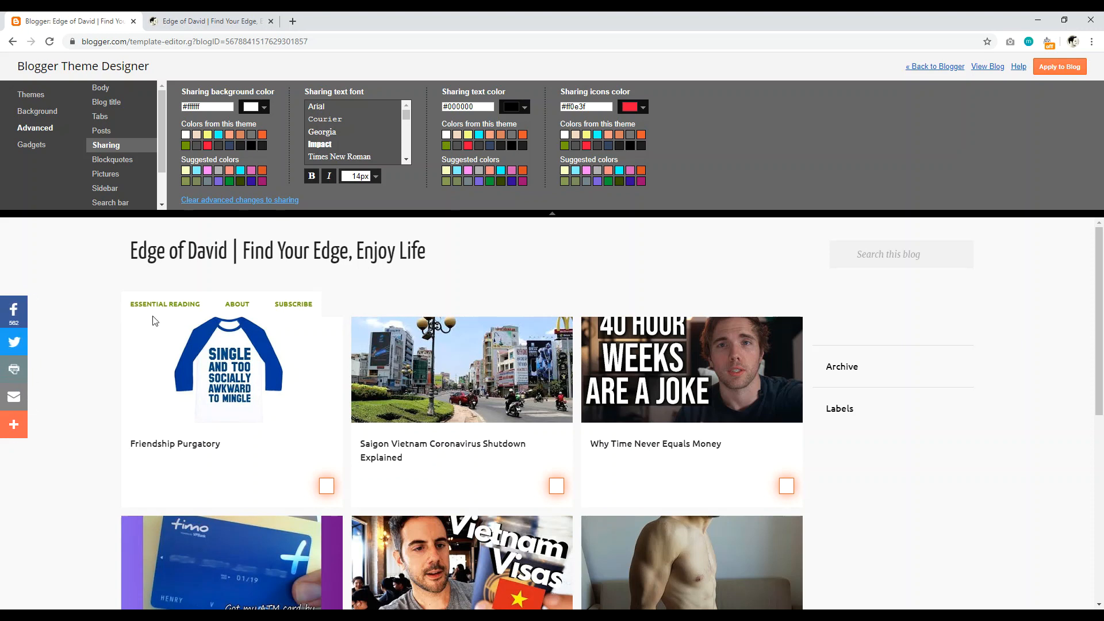
left_click_drag(1100, 329, 1098, 408)
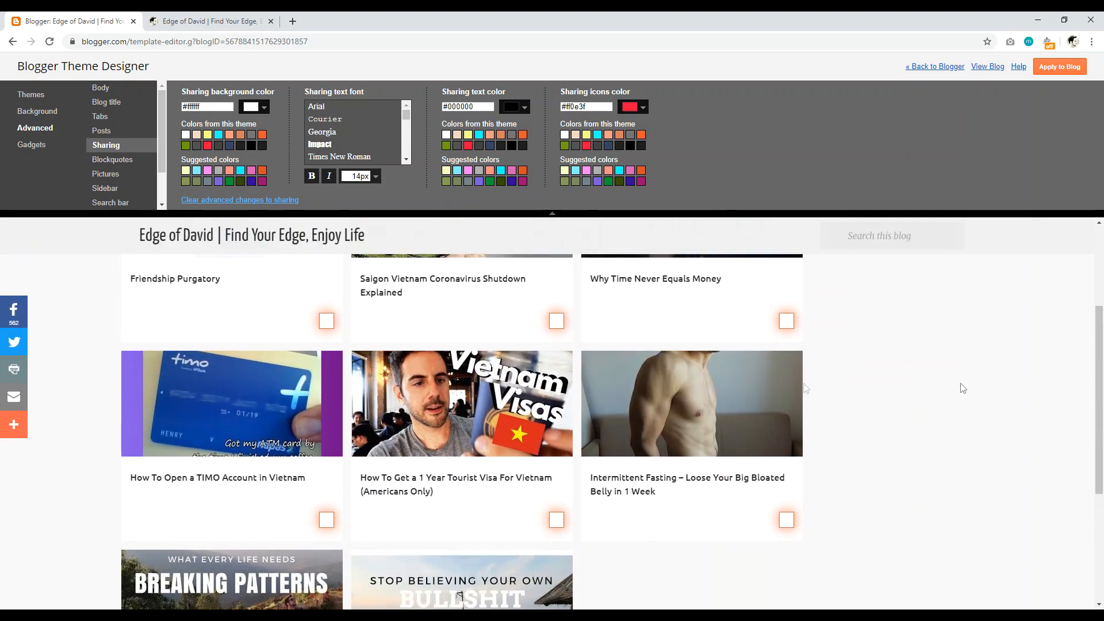
left_click(209, 21)
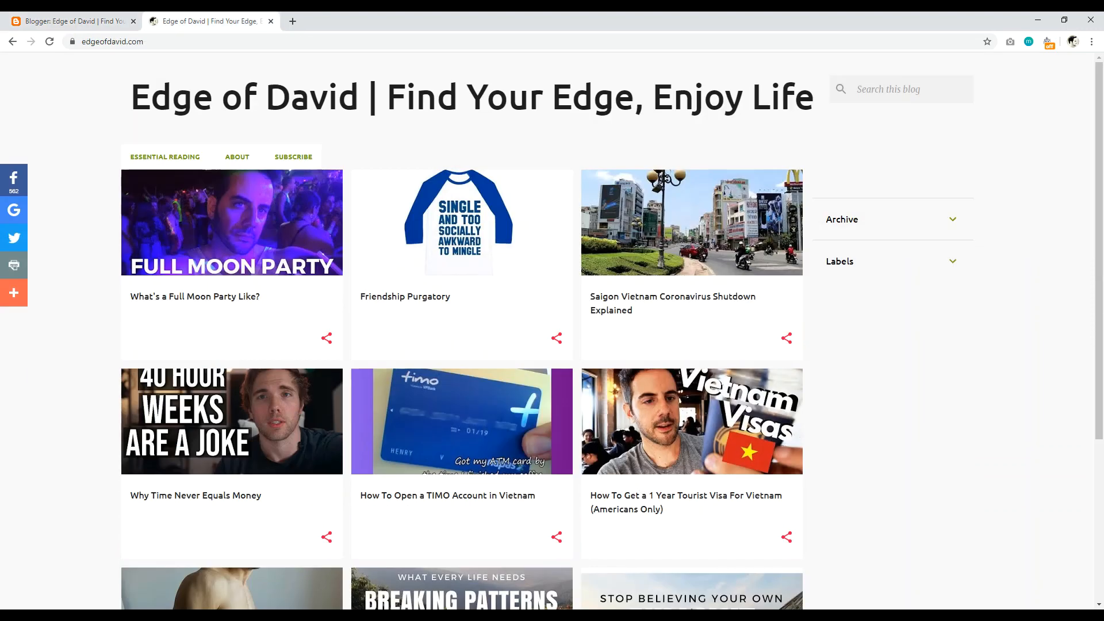
left_click(327, 339)
left_click(71, 344)
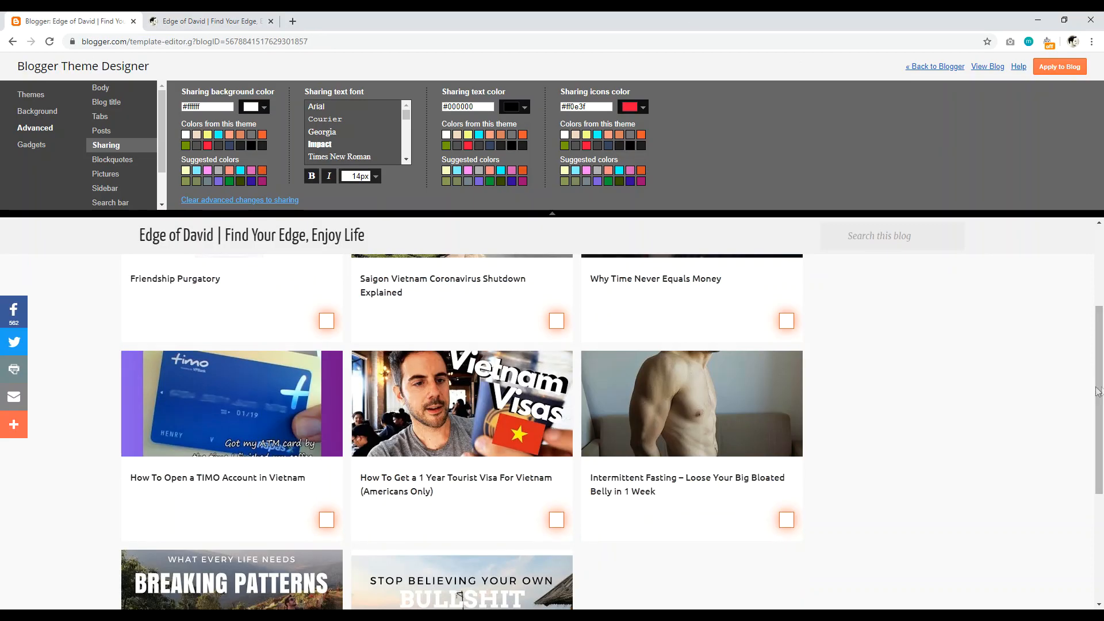
left_click(113, 161)
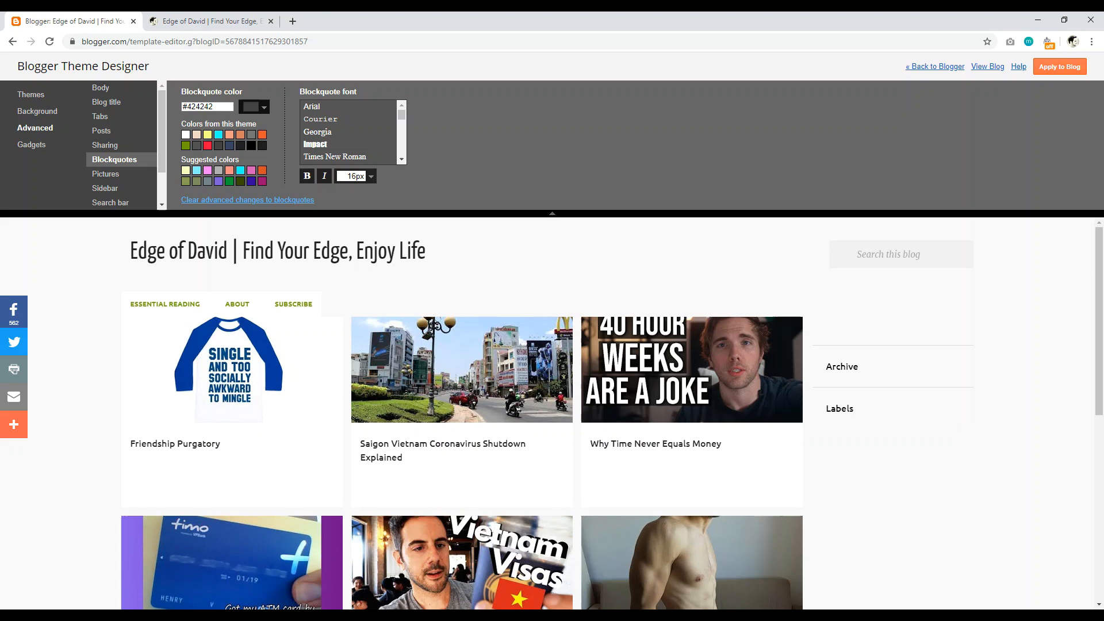
Step: Browse the picture caption, sidebar, search bar, attribution and width settings in Advanced
left_click(112, 175)
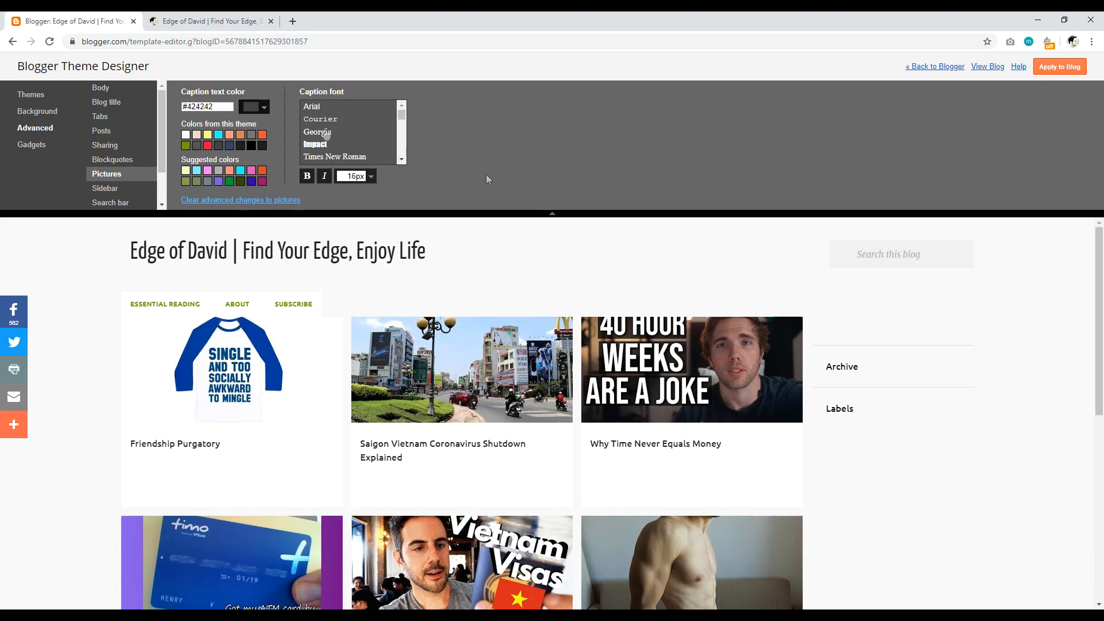
left_click_drag(161, 130, 160, 159)
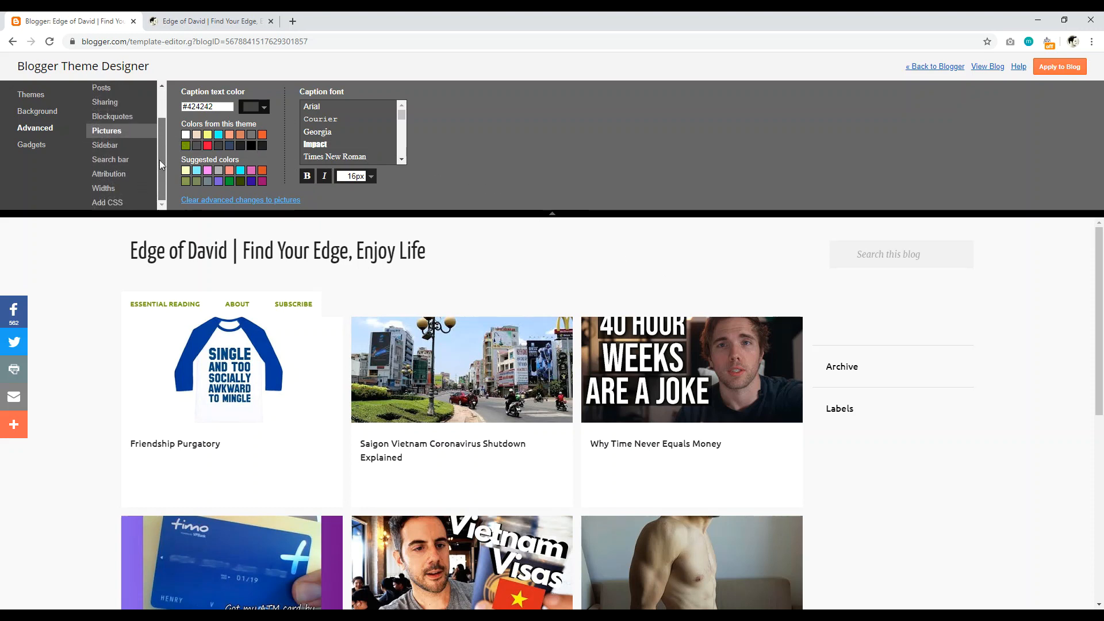
left_click(106, 146)
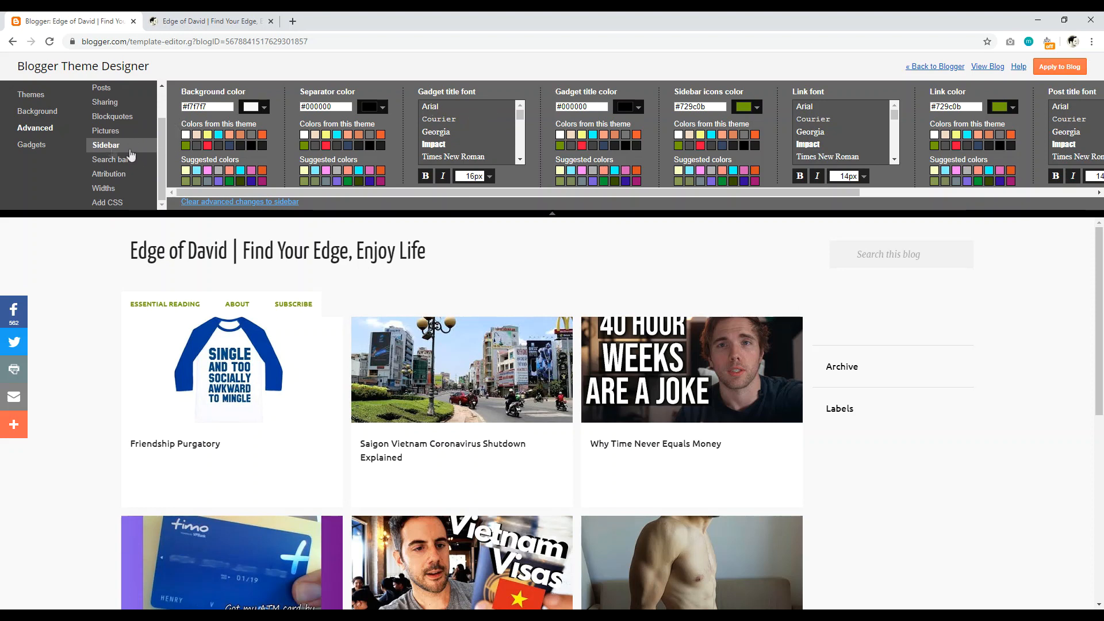
left_click(110, 161)
left_click(108, 175)
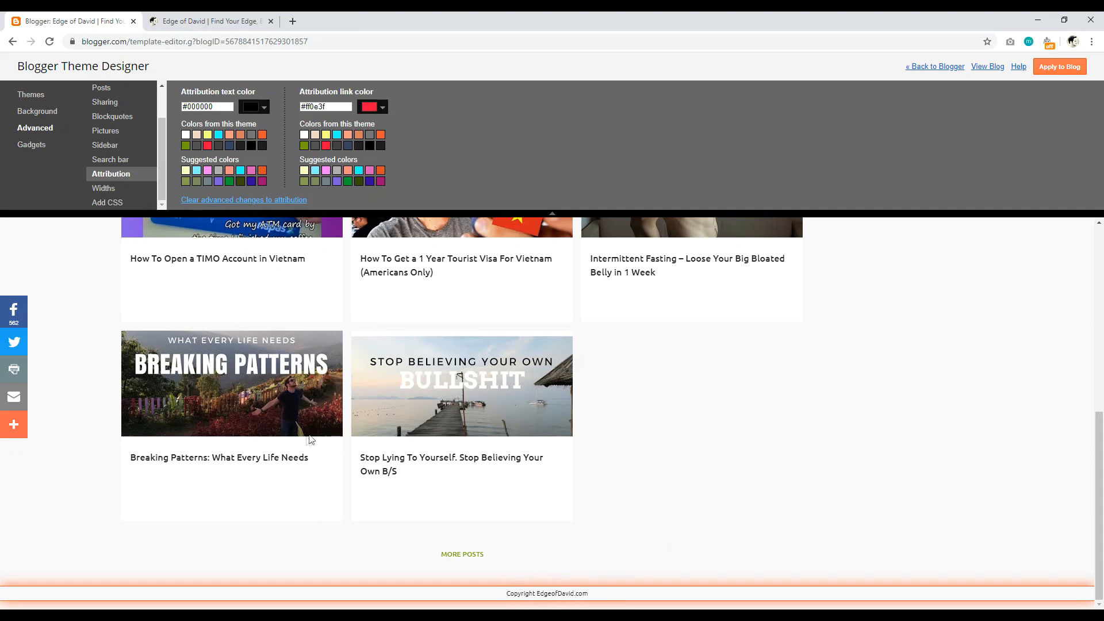
left_click(103, 192)
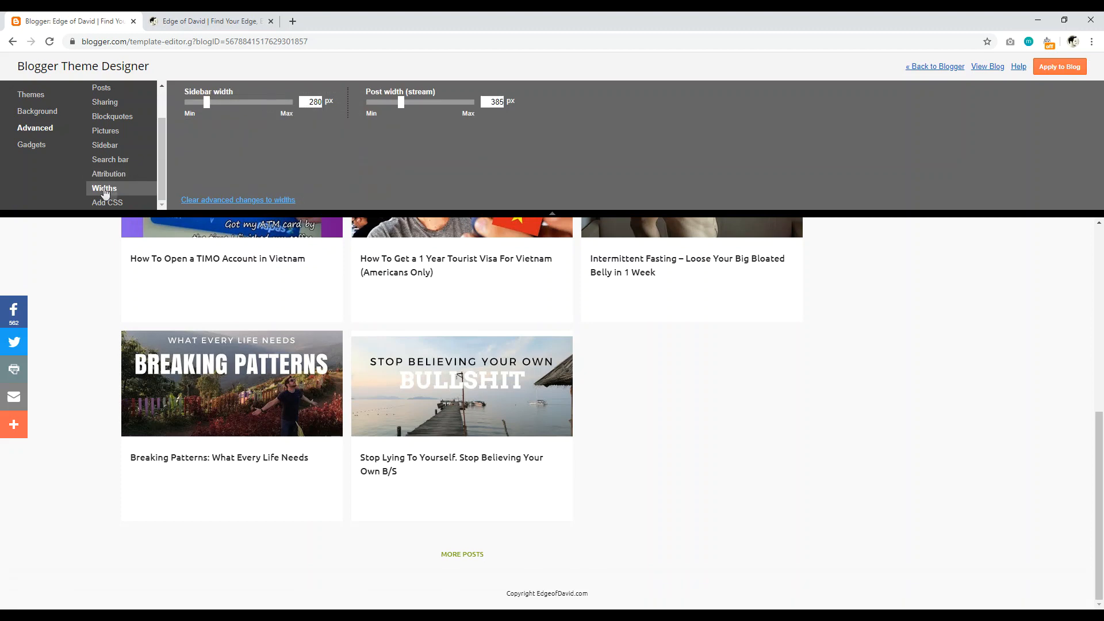
Step: Look at the Add CSS and Attribution settings, then switch to the Gadgets section
scroll(784, 384, "up", 6)
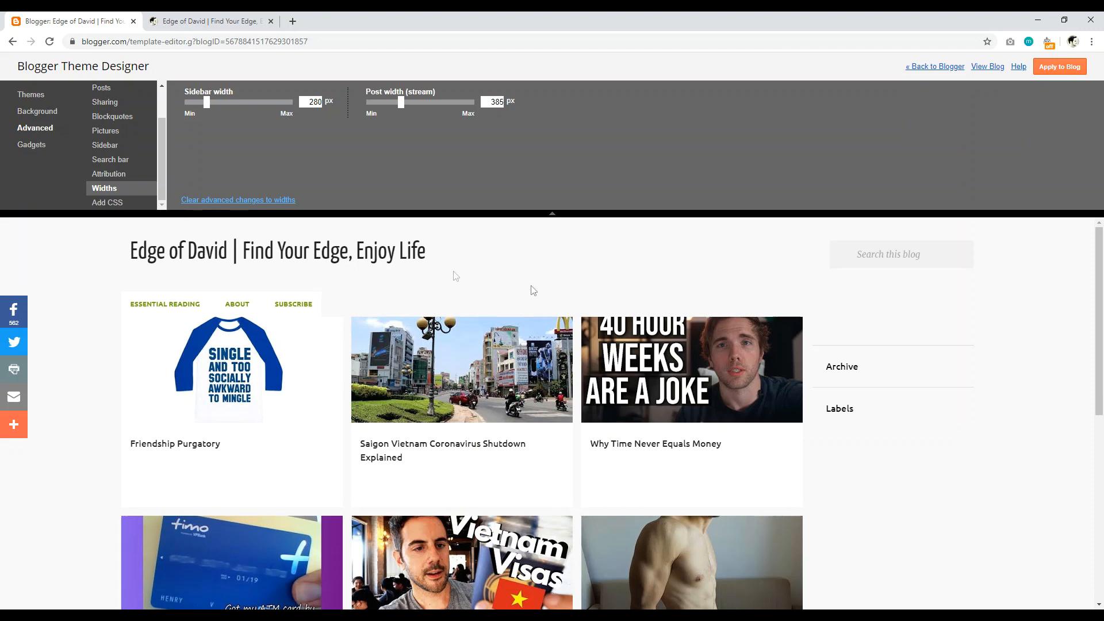
left_click(101, 204)
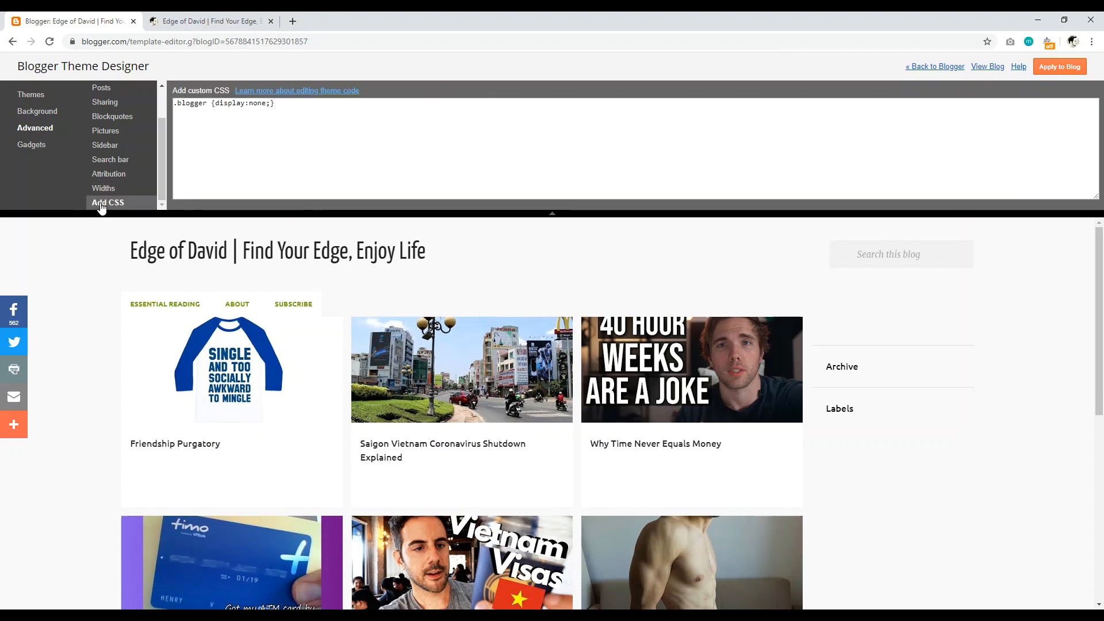
left_click(108, 175)
left_click(30, 147)
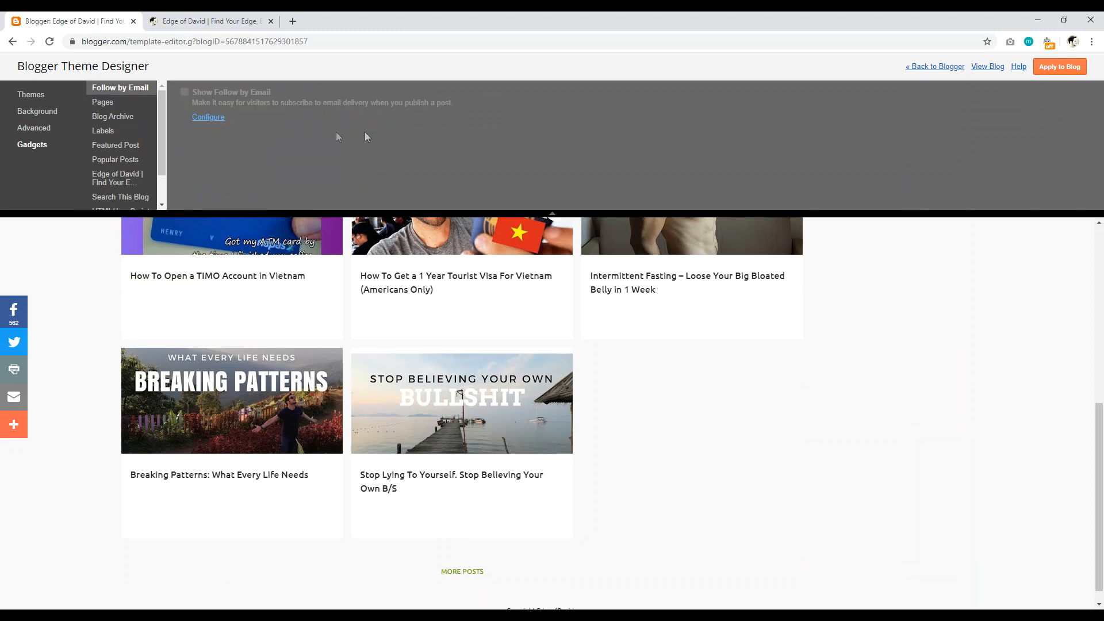
Step: Open the Blog Archive gadget's configuration, close it unchanged, and scroll the preview
scroll(1092, 427, "up", 2)
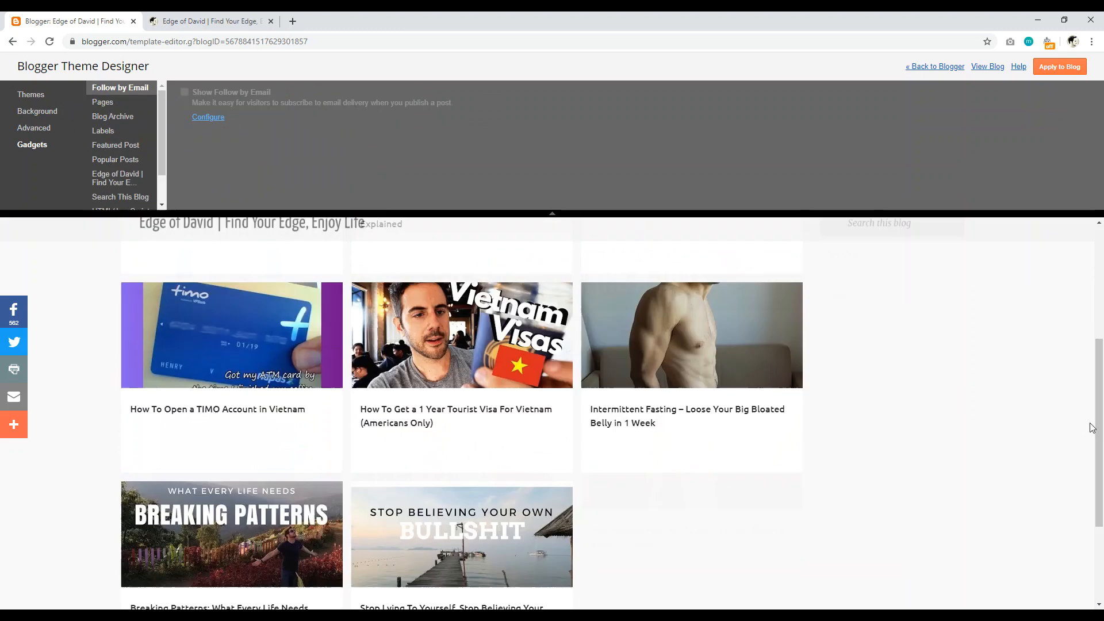
scroll(1092, 428, "up", 3)
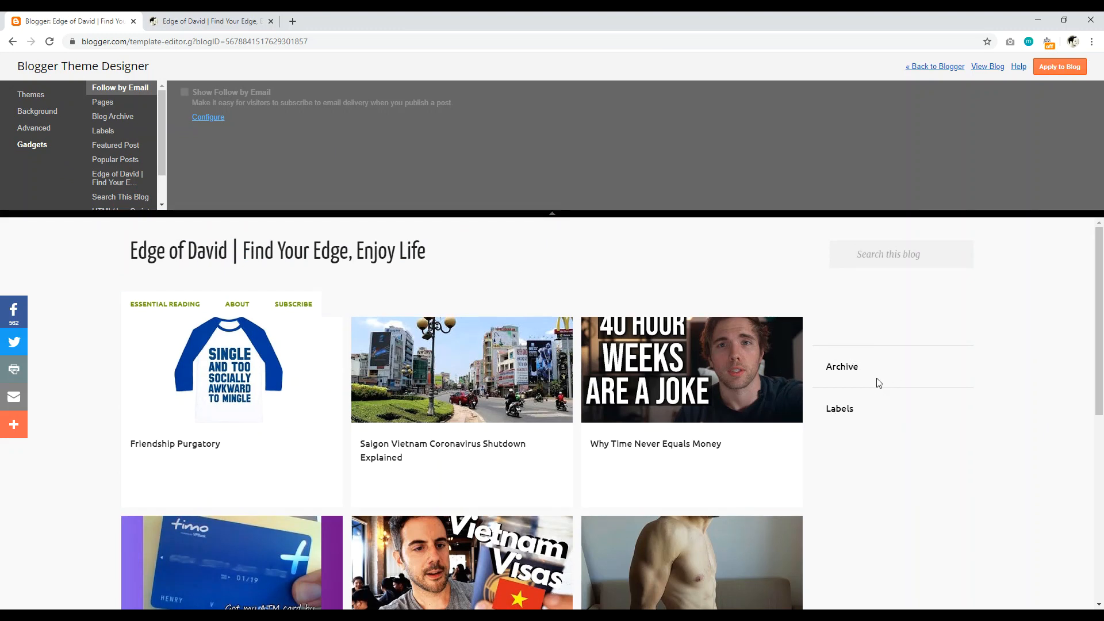
left_click(109, 117)
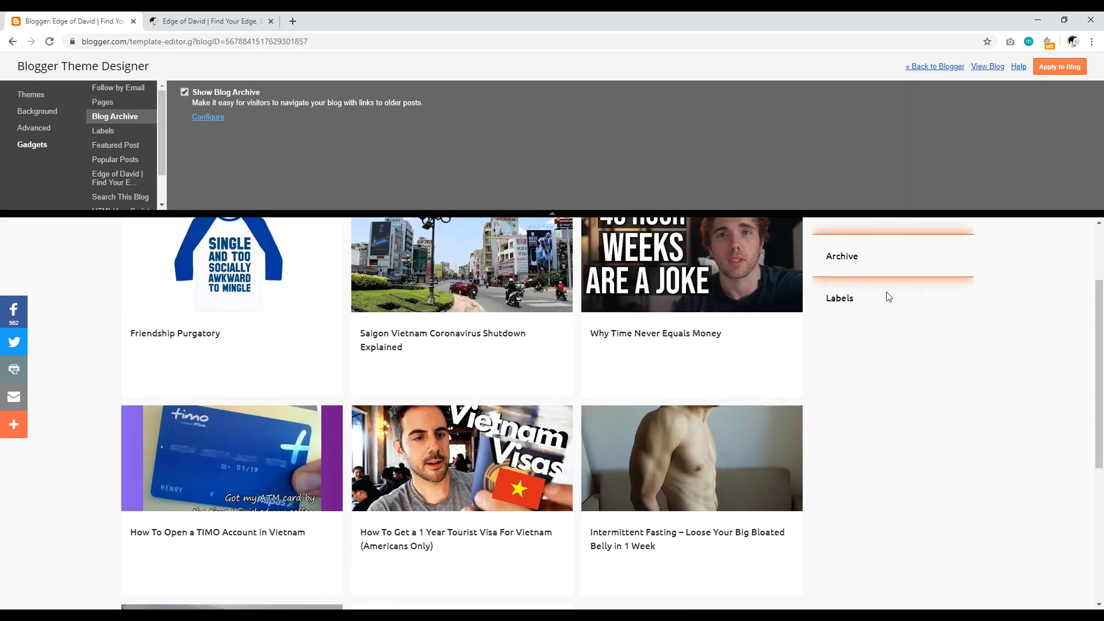
scroll(1102, 411, "up", 2)
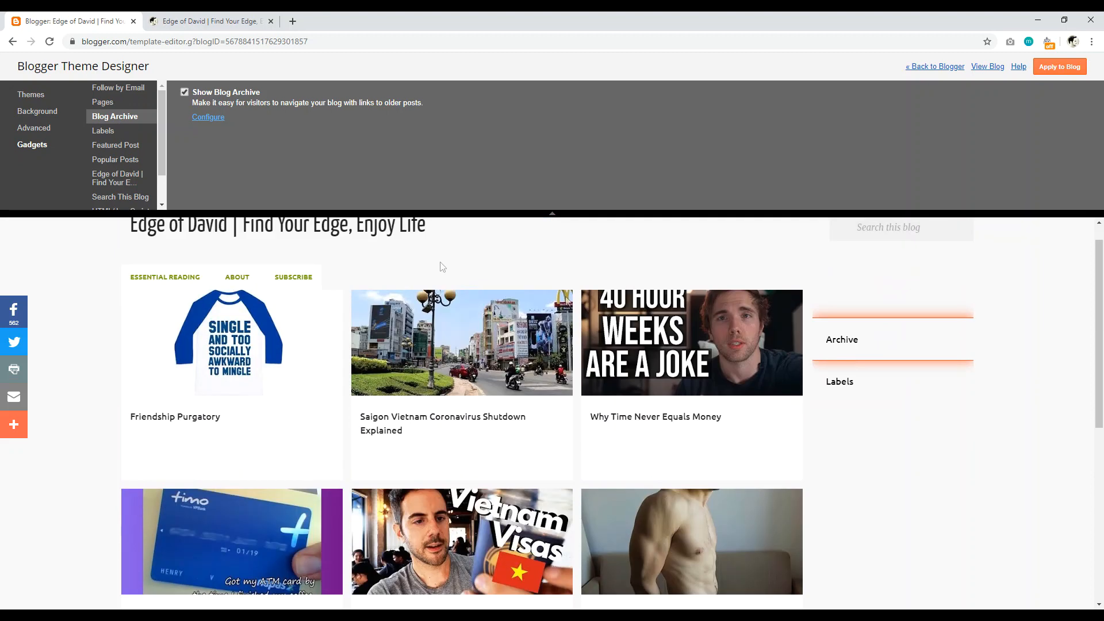
left_click(201, 117)
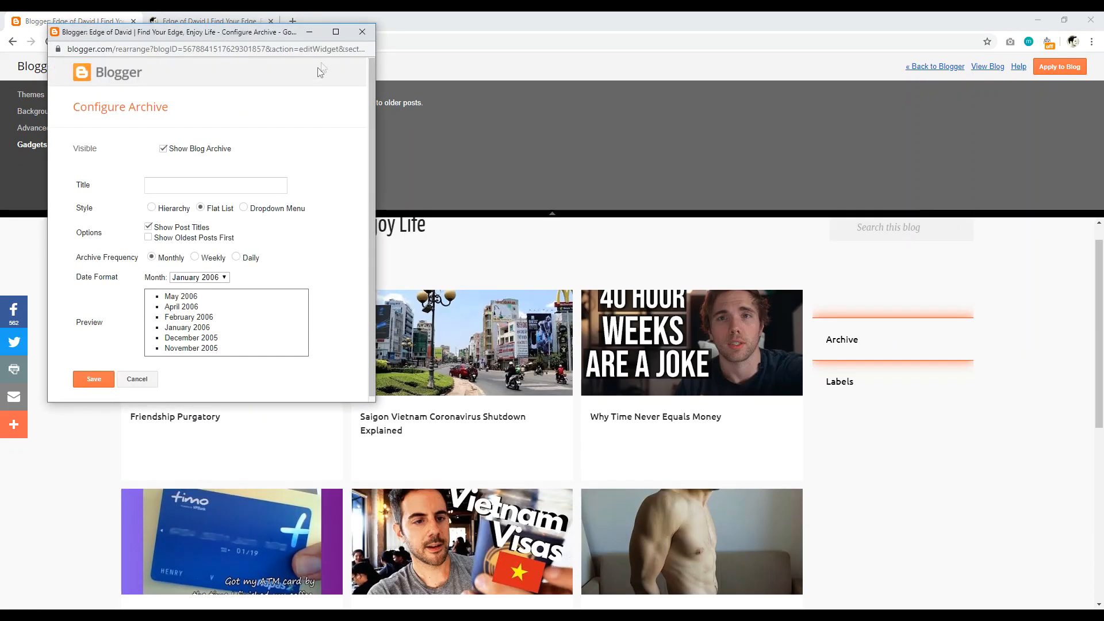
left_click(361, 32)
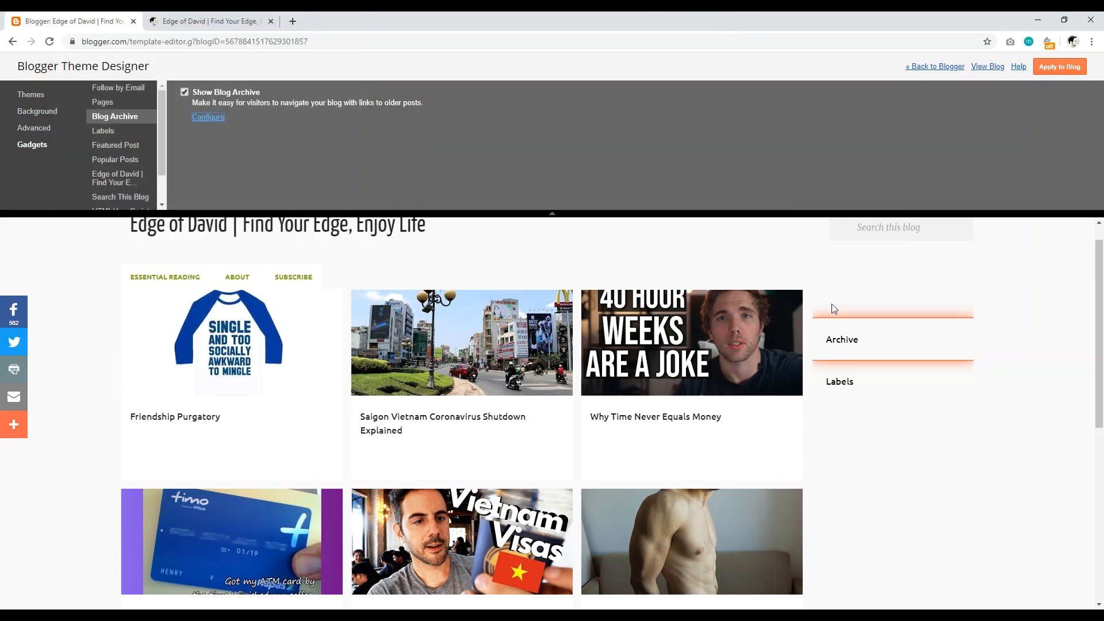
mouse_move(1101, 256)
left_mouse_down()
mouse_move(1101, 322)
mouse_move(1101, 266)
left_mouse_up()
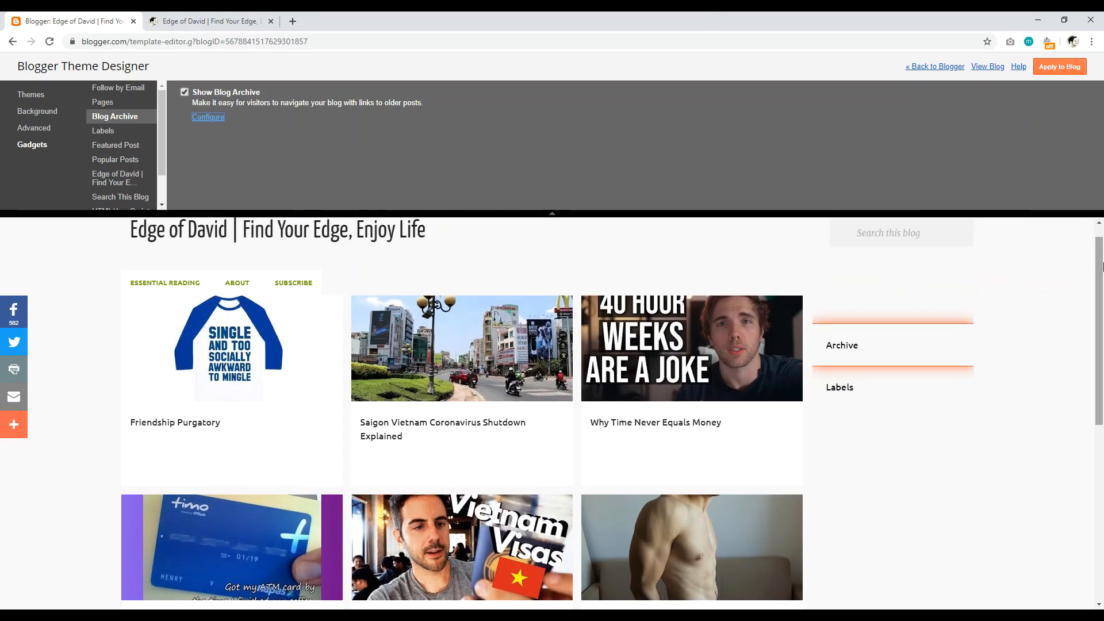
left_click_drag(1101, 265, 1101, 384)
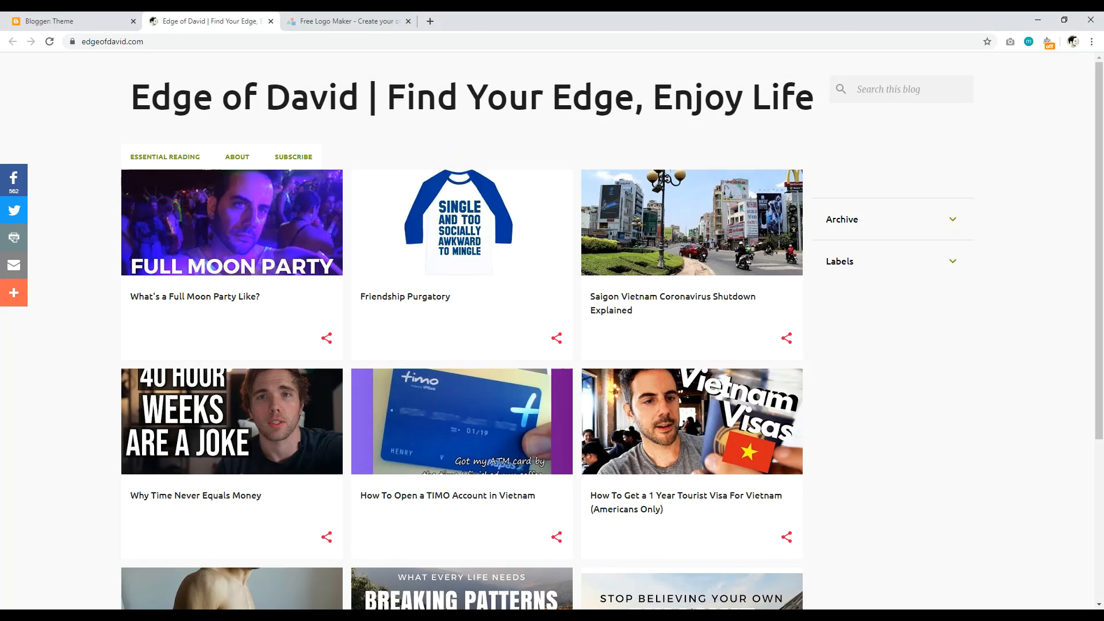
Step: Highlight the live blog's text title, then go to the blog's Layout page in Blogger
left_click_drag(146, 106, 661, 116)
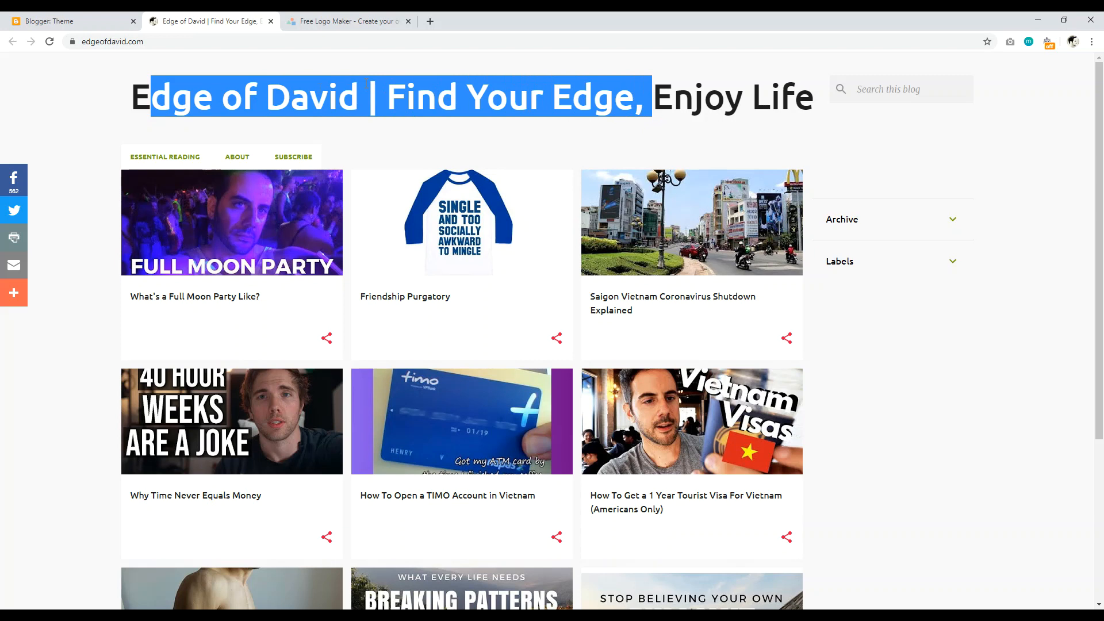
left_click(38, 22)
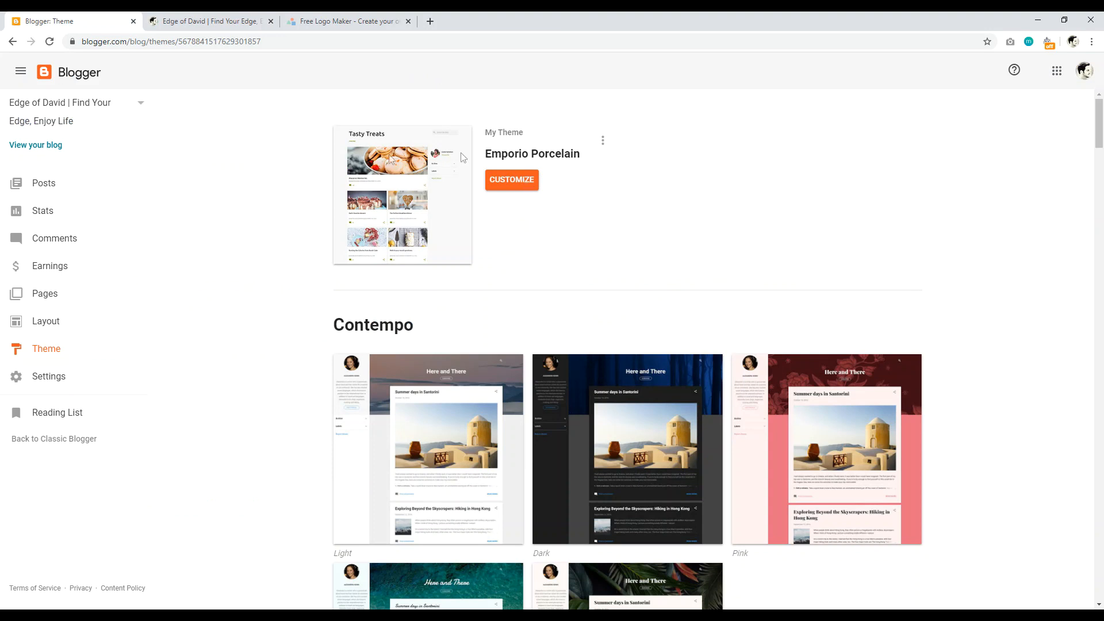
left_click(44, 323)
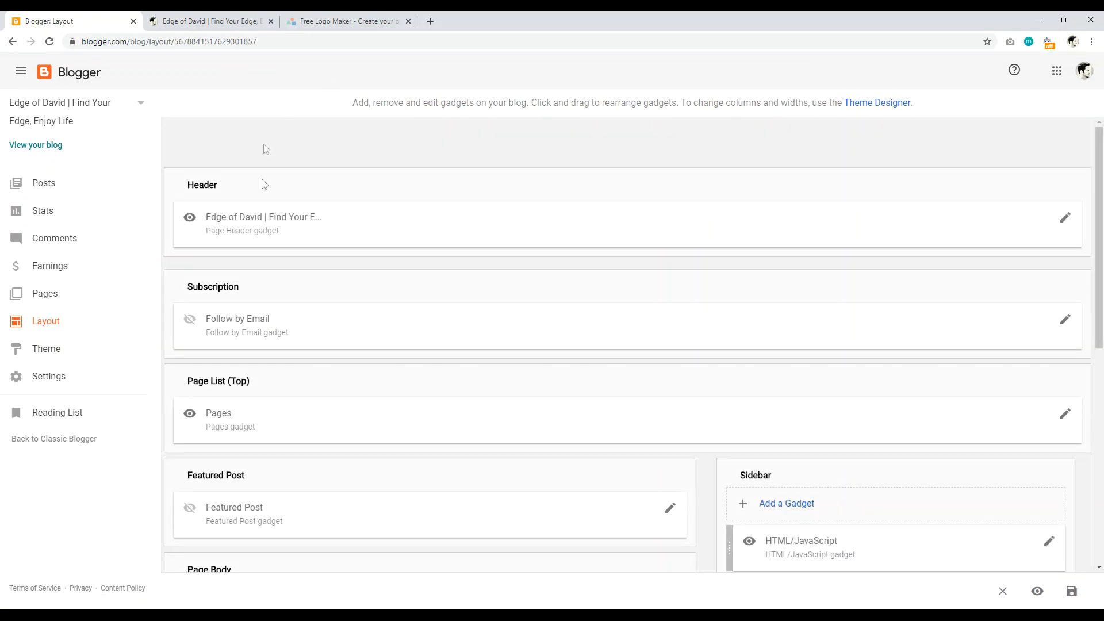
Step: Open the Header gadget's settings and review the blog title field and image options
left_click(1066, 218)
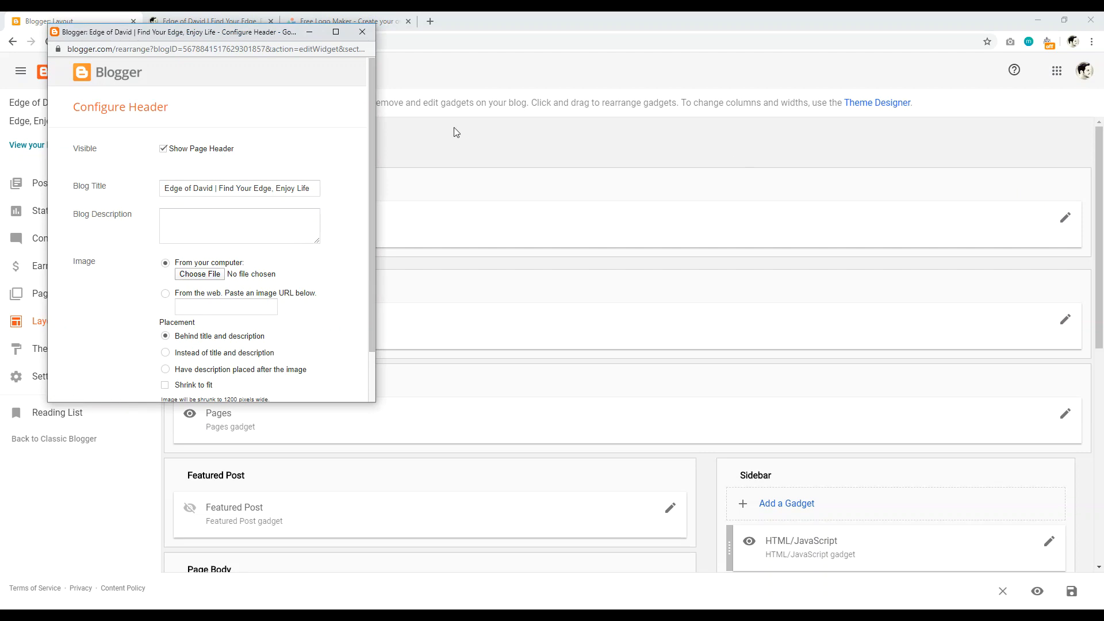
left_click(167, 185)
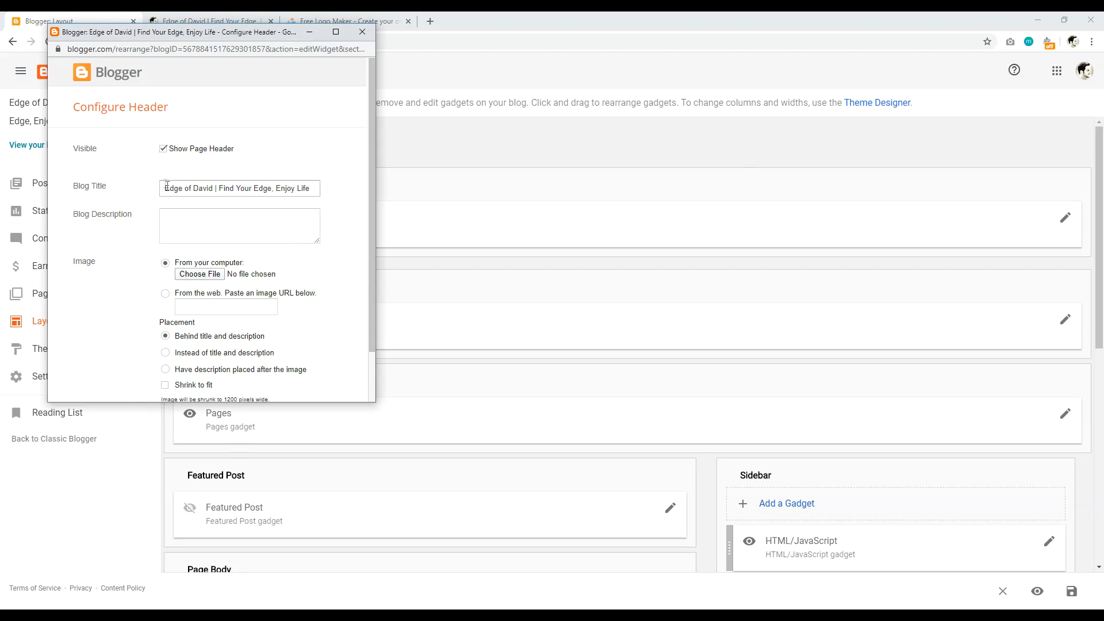
left_click_drag(188, 187, 333, 176)
left_click(333, 175)
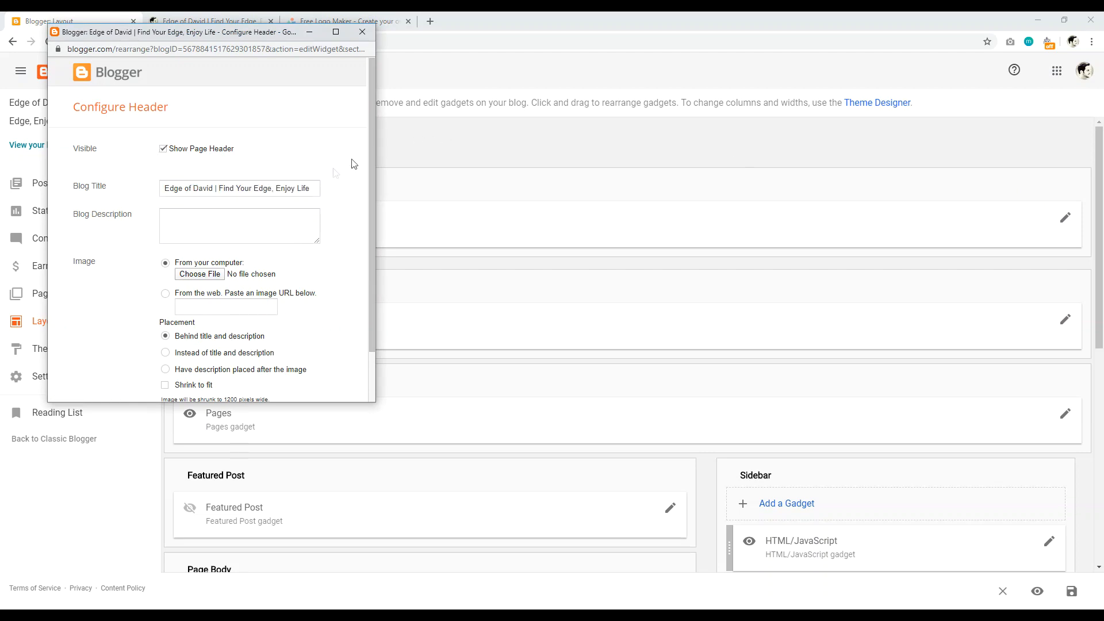
left_click_drag(371, 138, 374, 186)
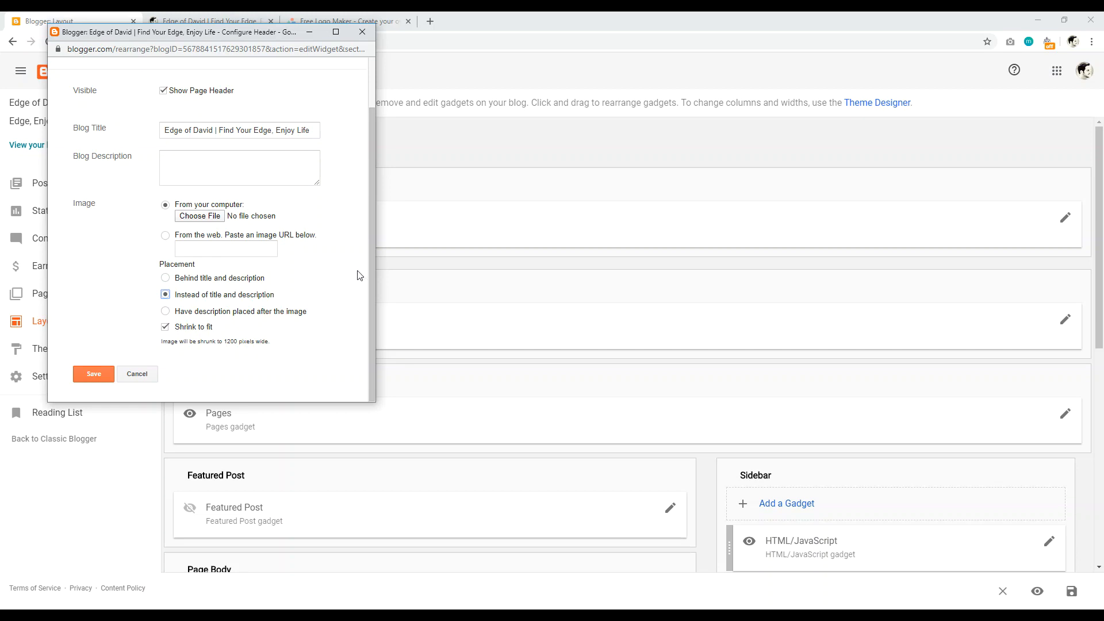
left_click_drag(370, 278, 372, 236)
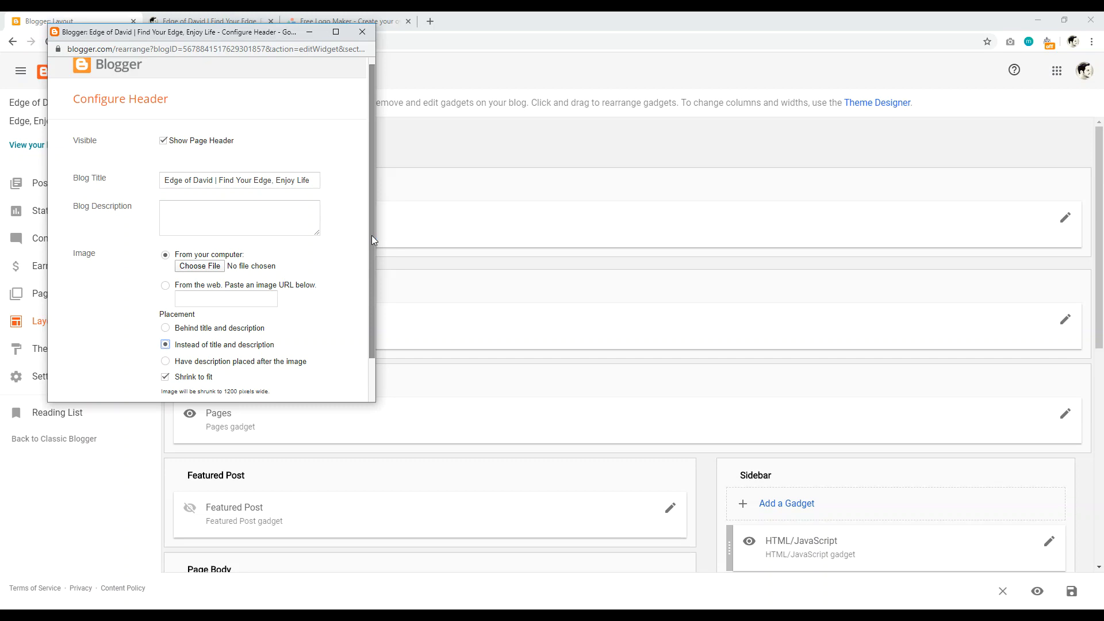
Step: Upload the Desktop eodlogo image as the header logo, save, and reload the live blog
left_click(207, 267)
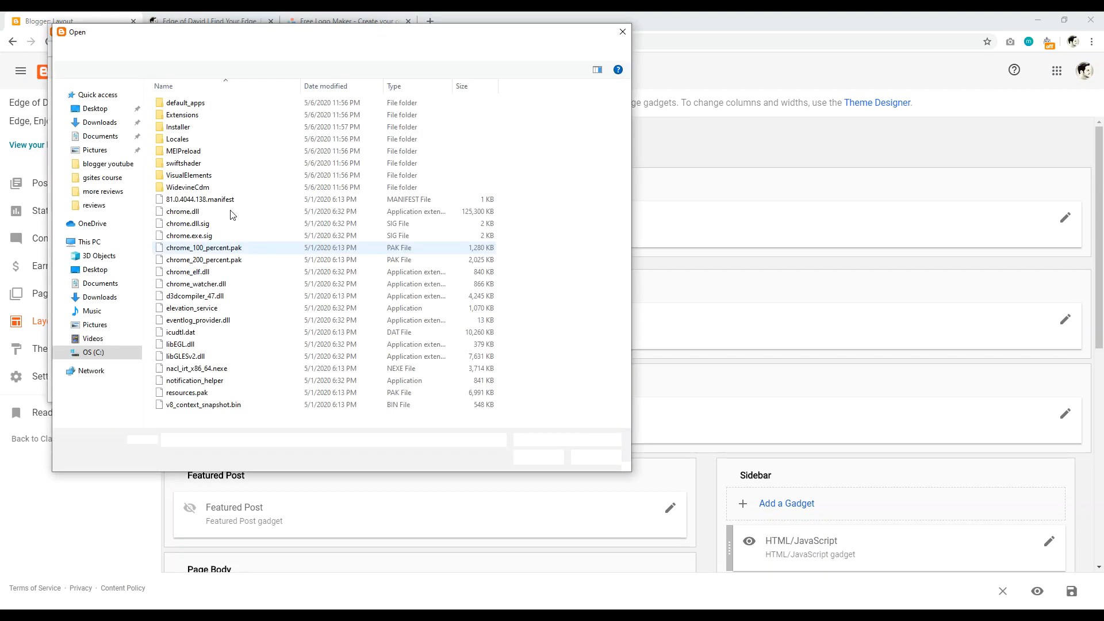
left_click(98, 271)
left_click(449, 204)
left_click(537, 457)
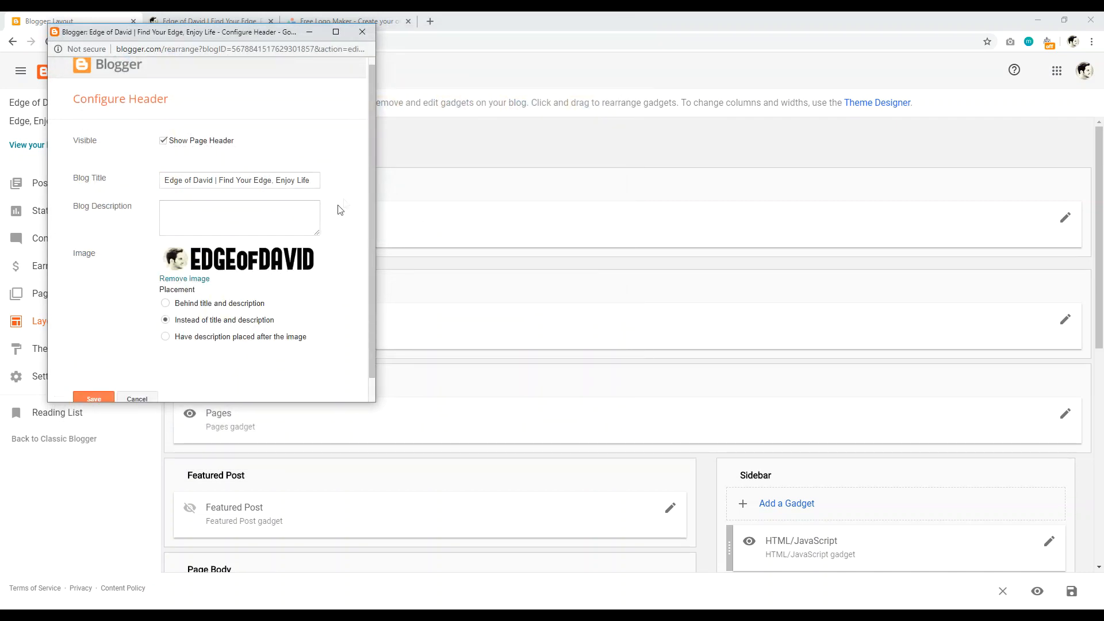
scroll(360, 279, "down", 2)
left_click(89, 375)
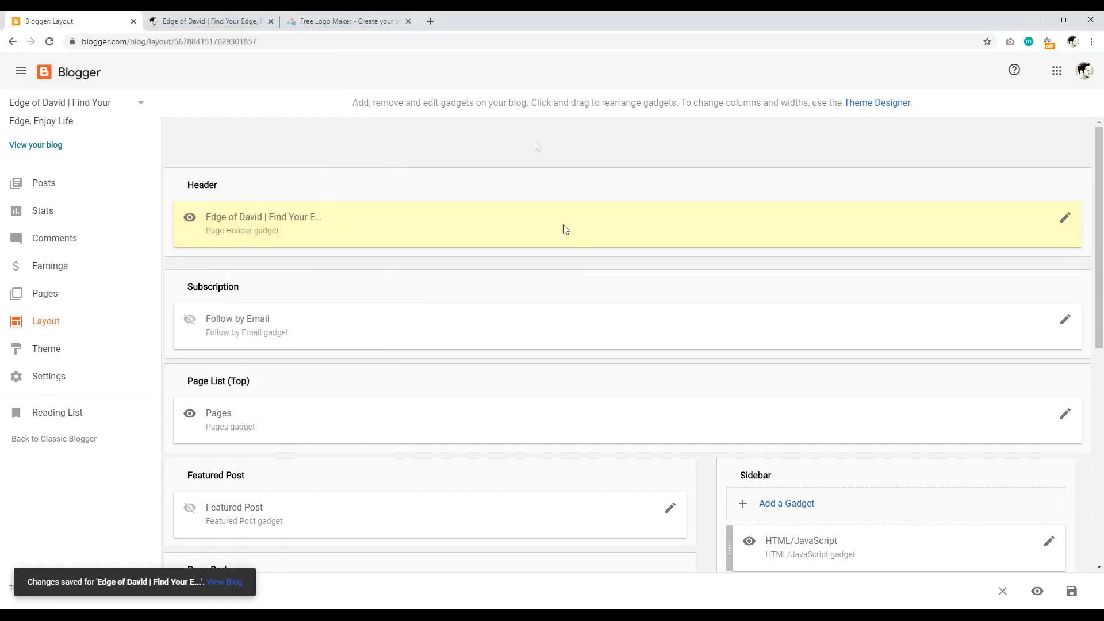
left_click(230, 22)
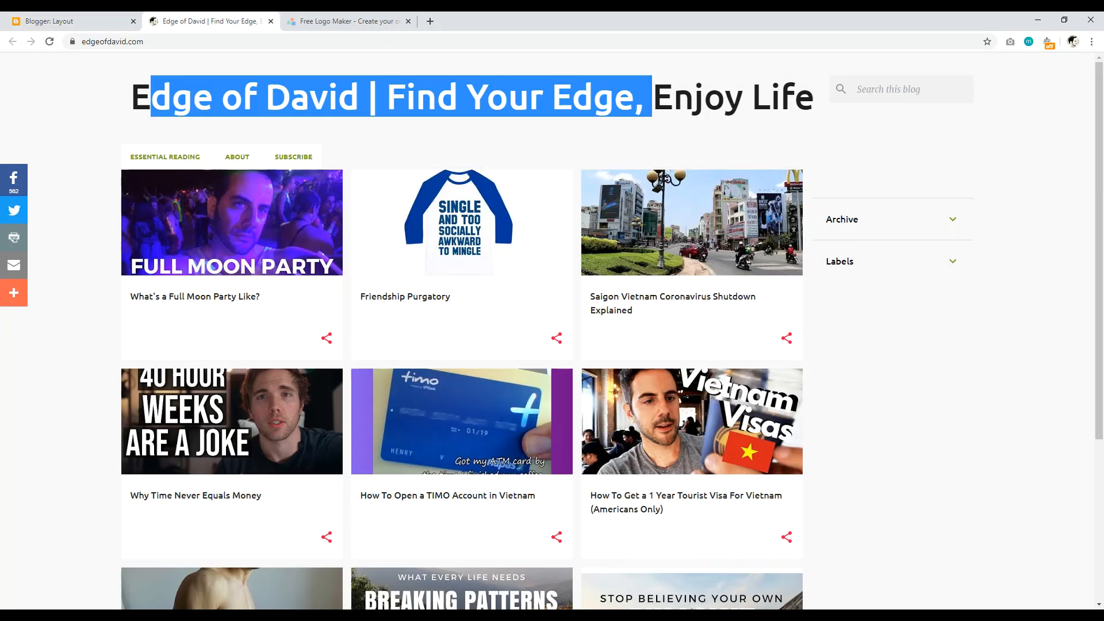
left_click(50, 44)
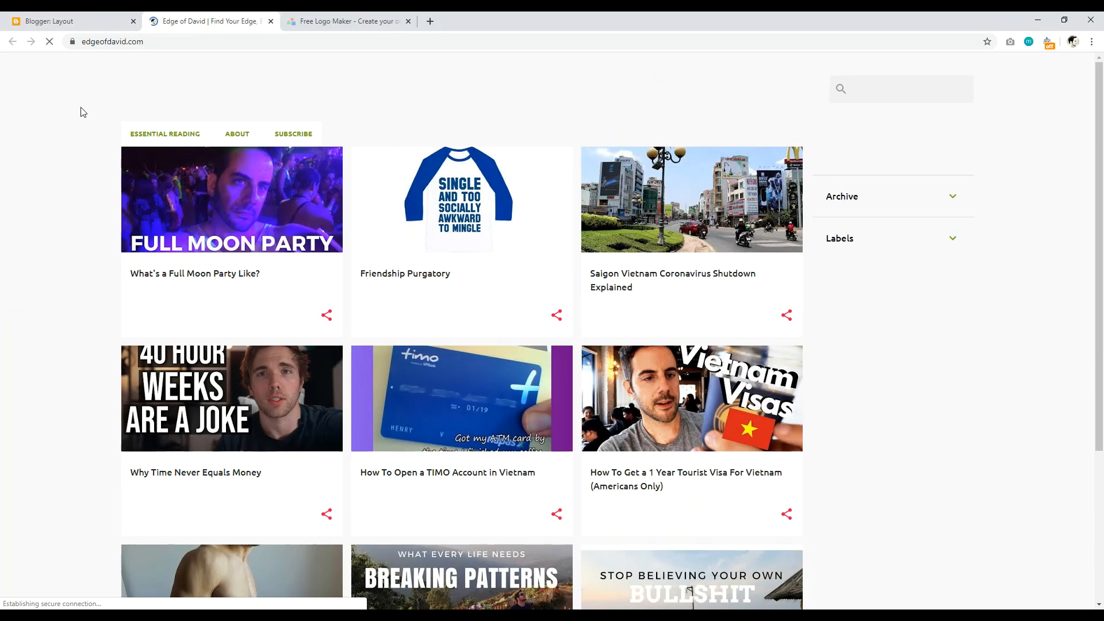
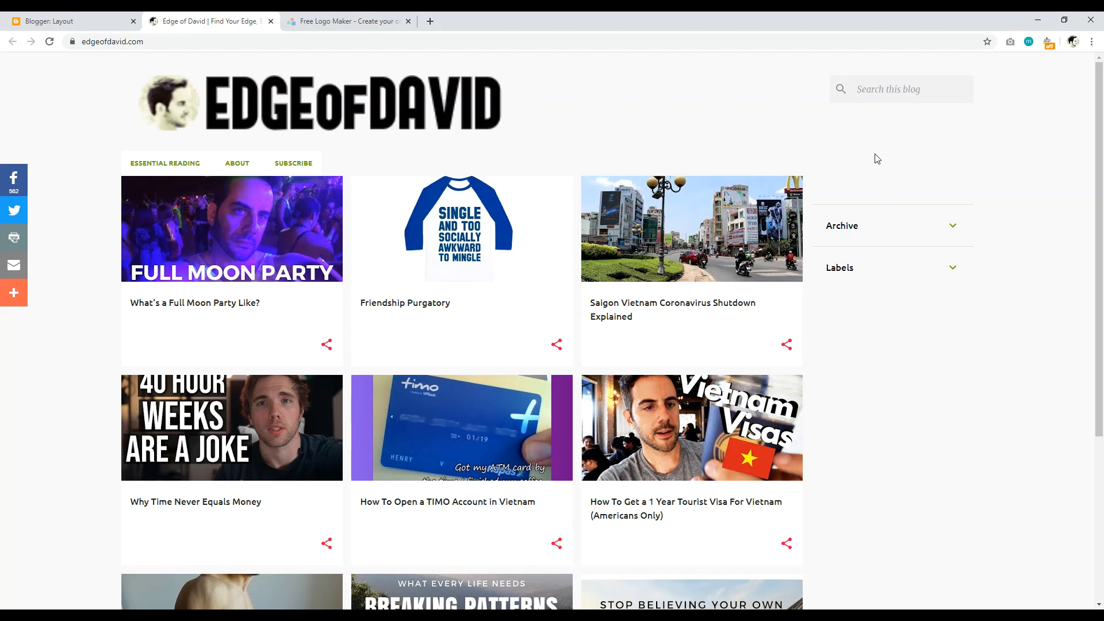
Step: Open the Header gadget's settings on the Layout page, showing the EDGEofDAVID logo image
left_click_drag(1098, 190, 1102, 157)
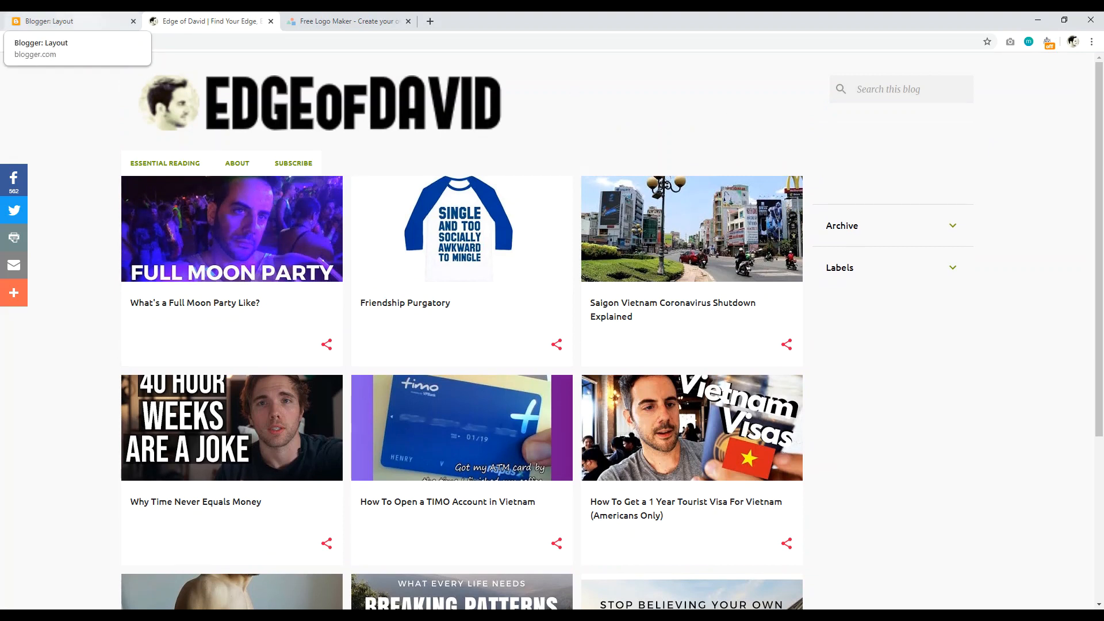
left_click(51, 21)
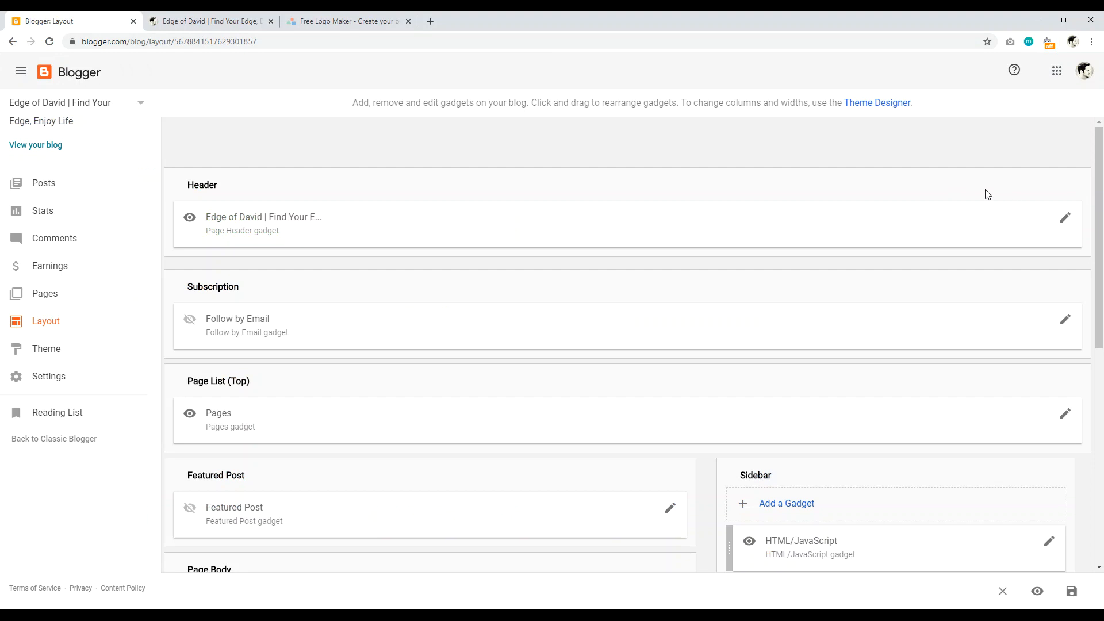
key("ctrl+Tab")
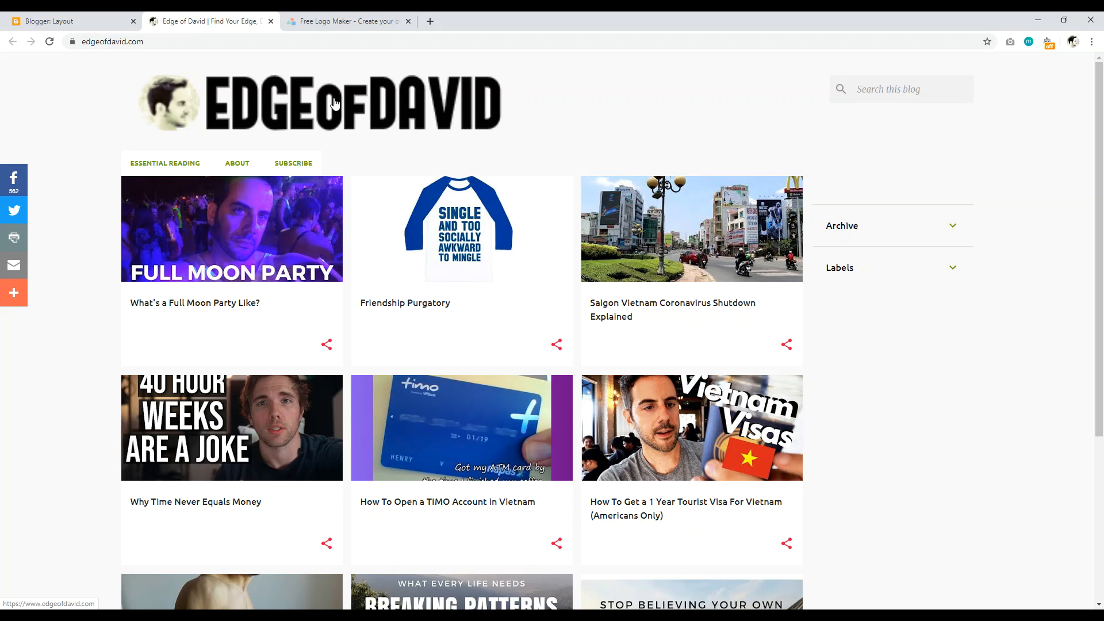
key("ctrl+shift+Tab")
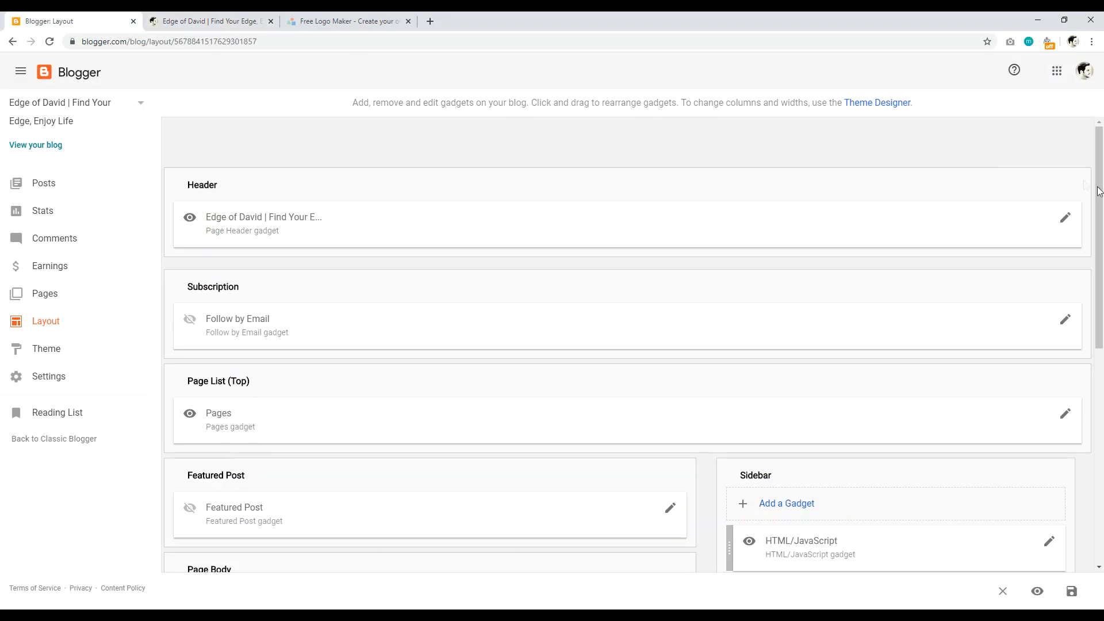
left_click(1065, 221)
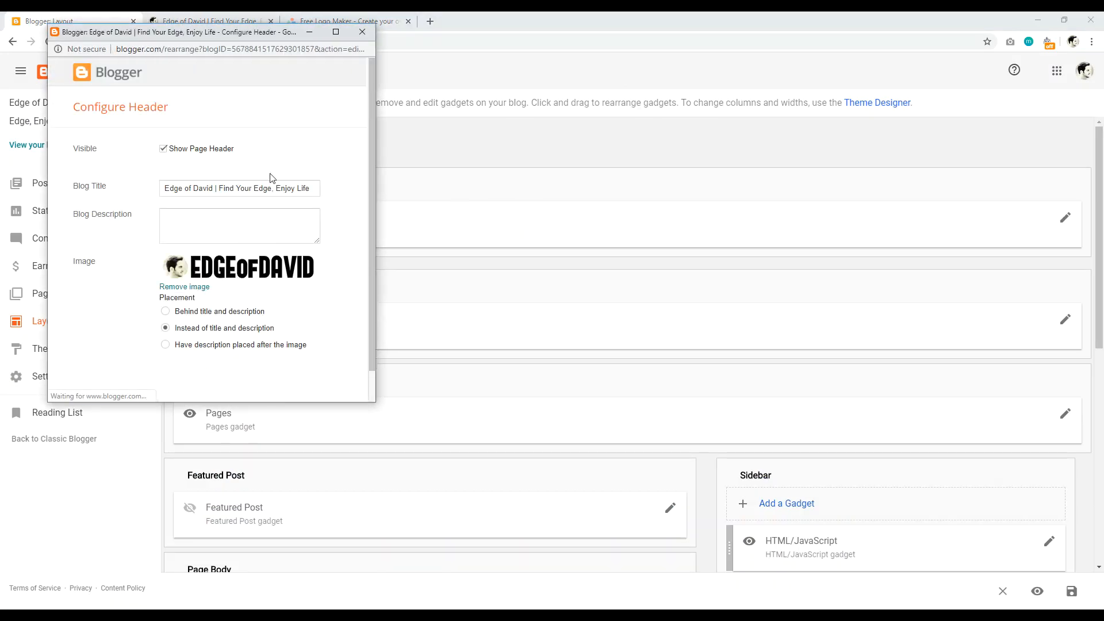
Step: Remove the logo image from the header, save, and check the live blog before going to LogoMakr
left_click(171, 288)
left_click_drag(374, 126, 371, 185)
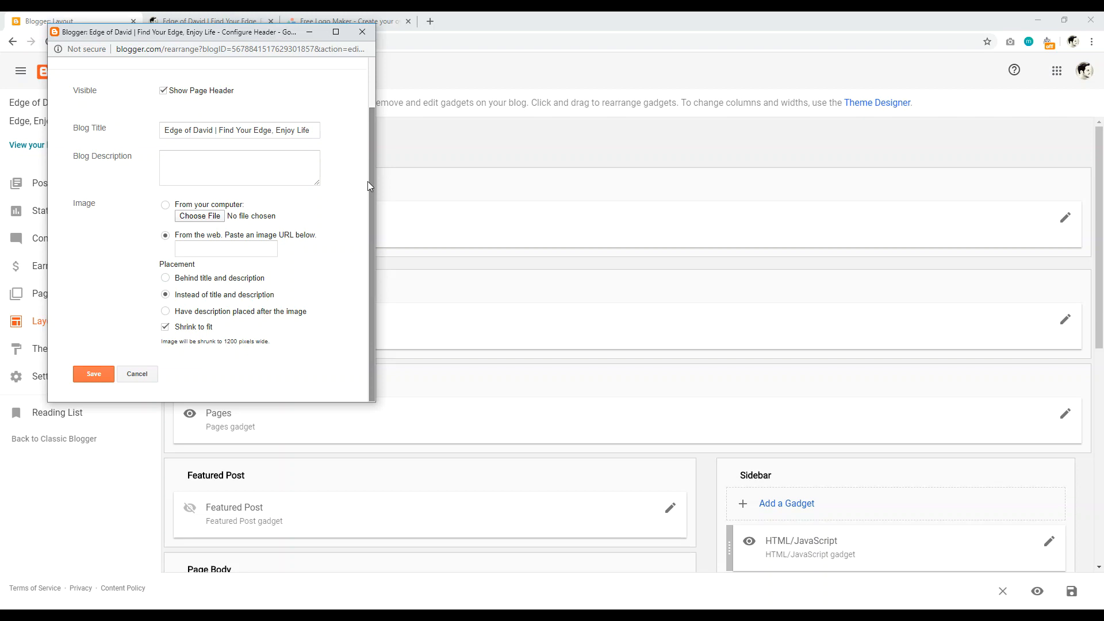
left_click(92, 374)
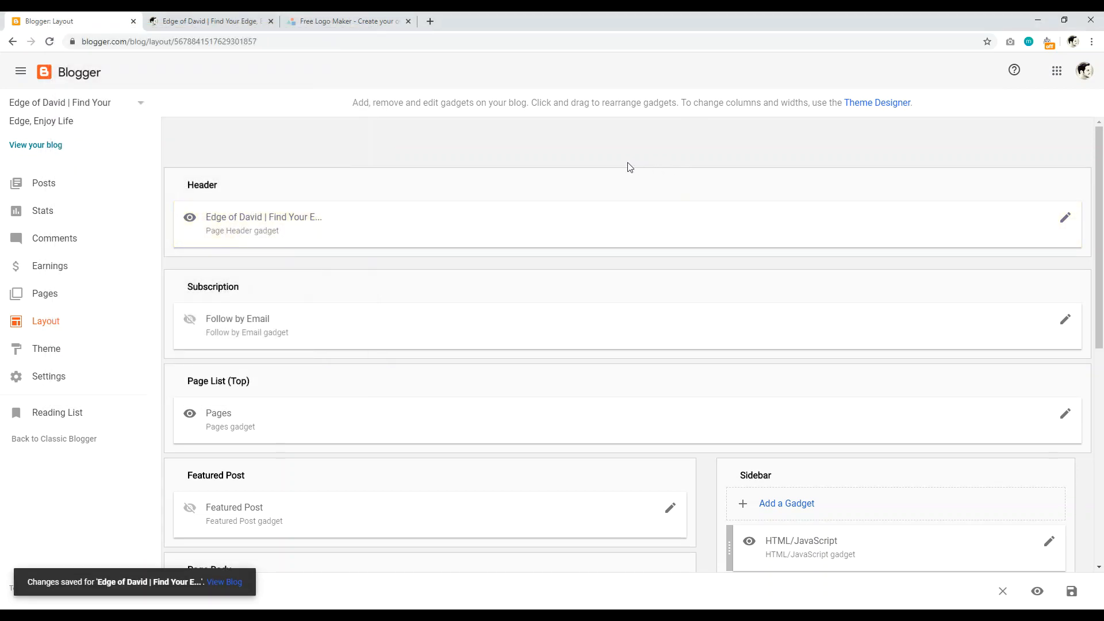
left_click(210, 21)
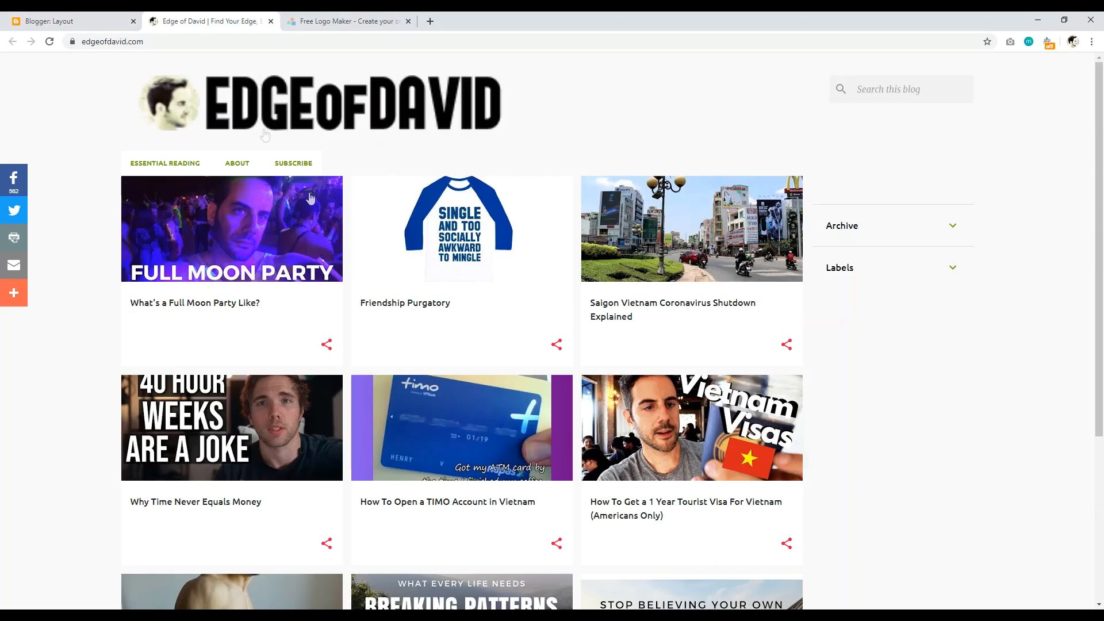
left_click(345, 22)
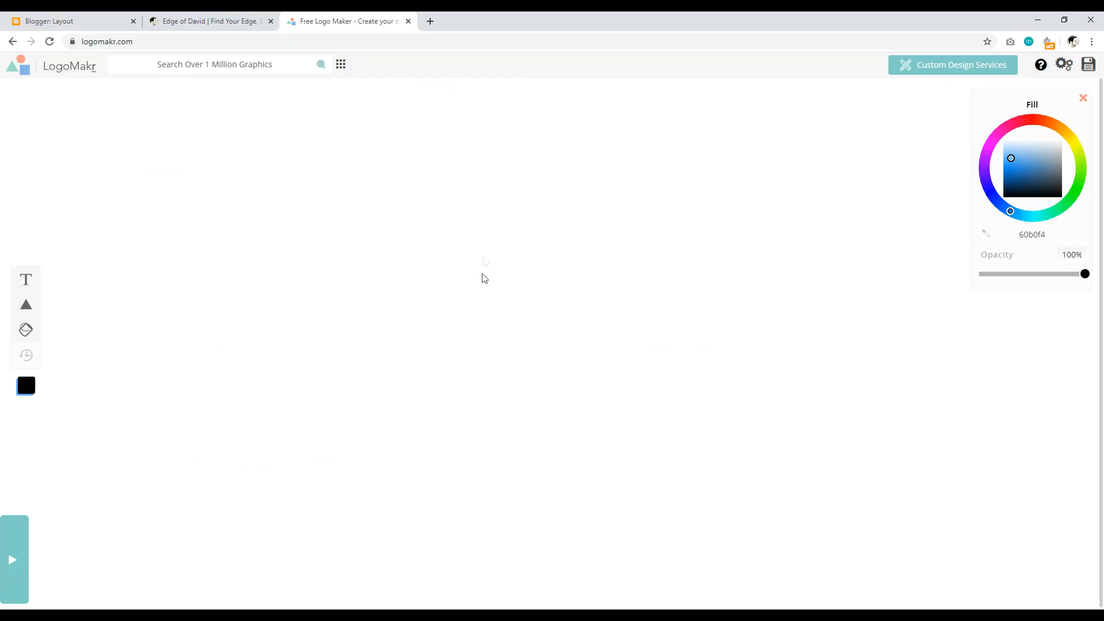
Step: Add a text object reading 'Travel' to the LogoMakr canvas
left_click(99, 23)
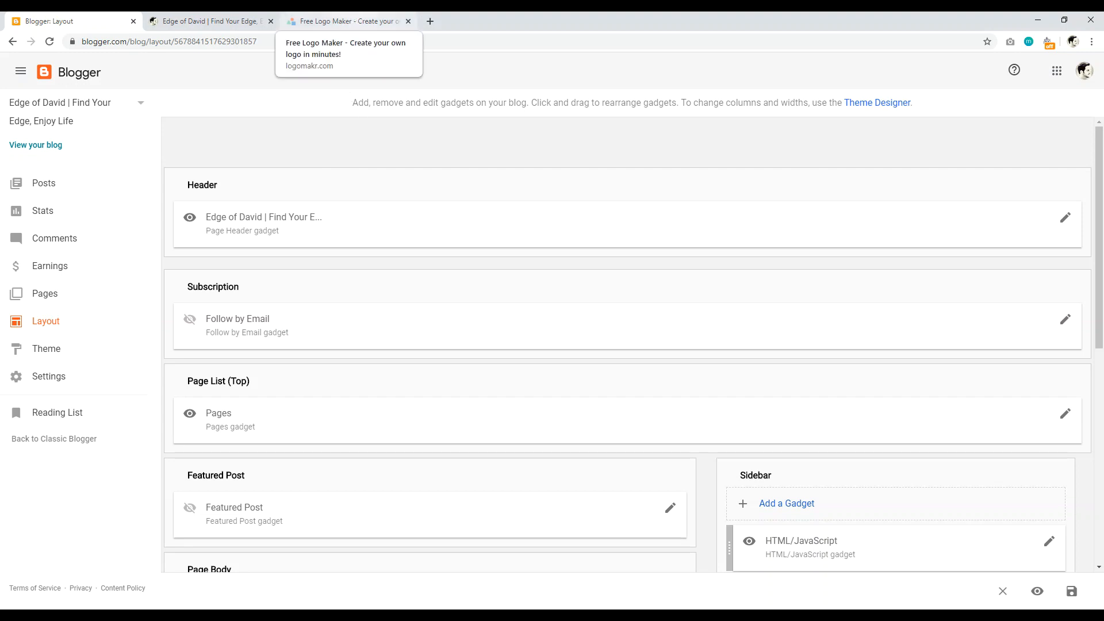
left_click(345, 22)
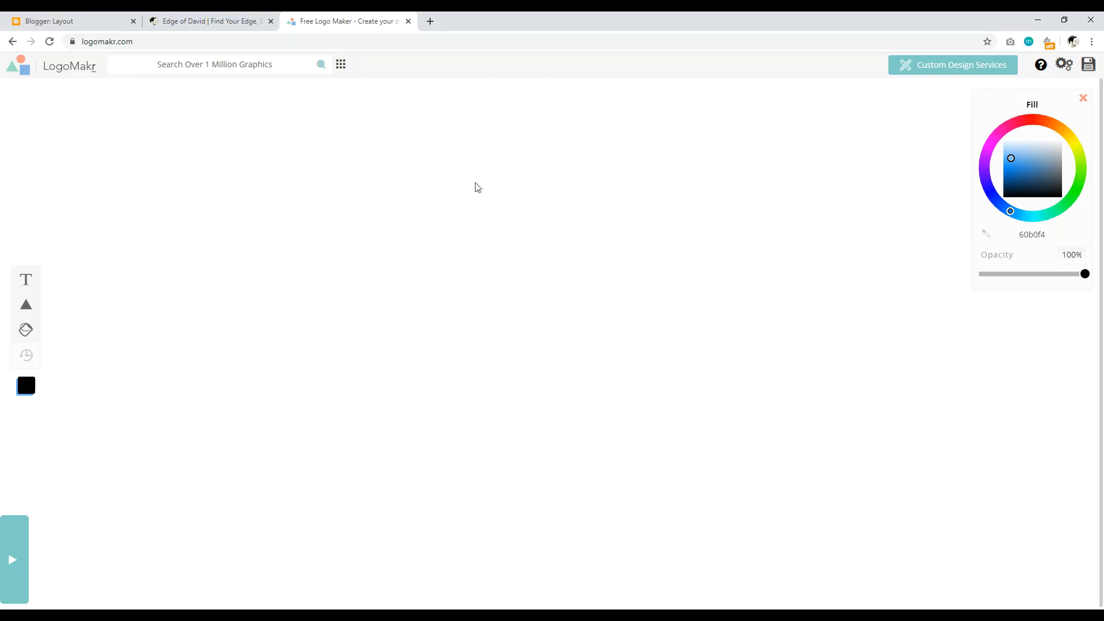
left_click(27, 281)
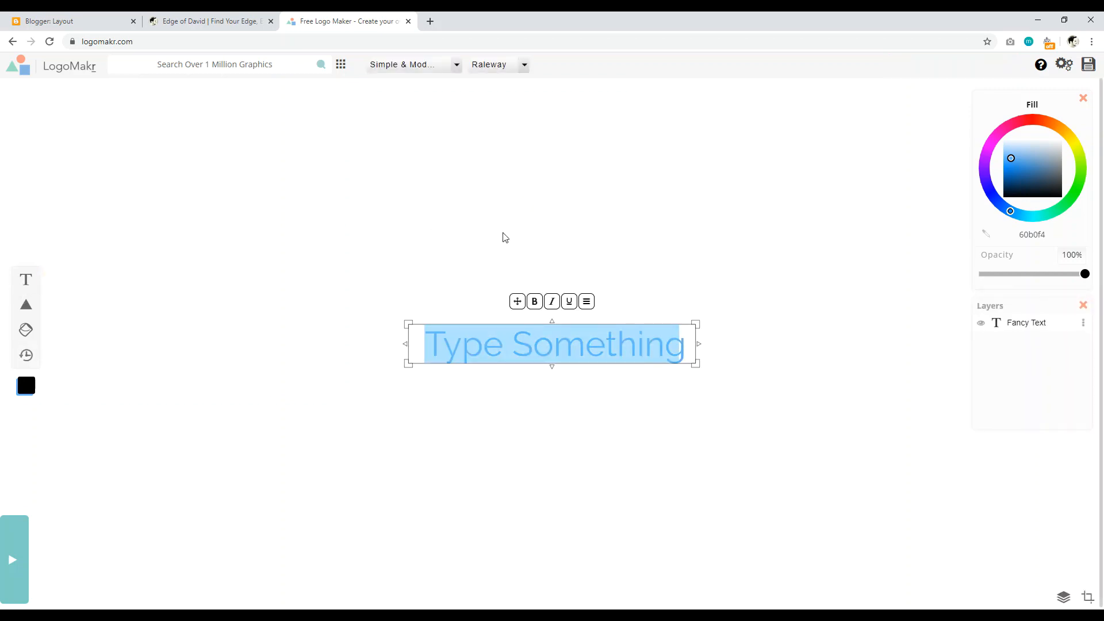
type("TravelF")
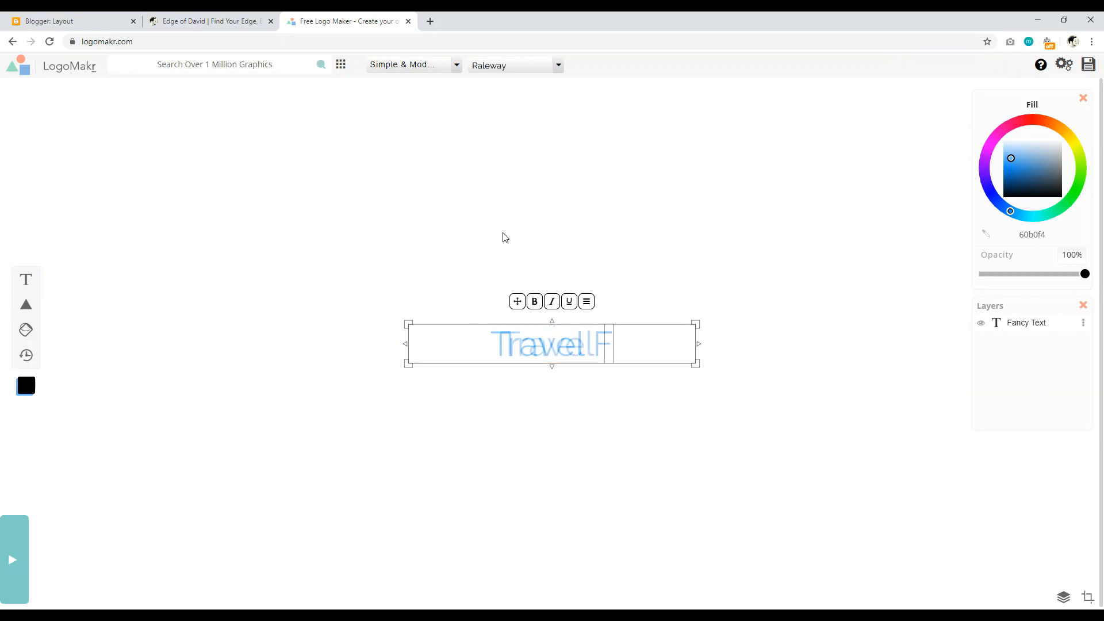
key("BackSpace")
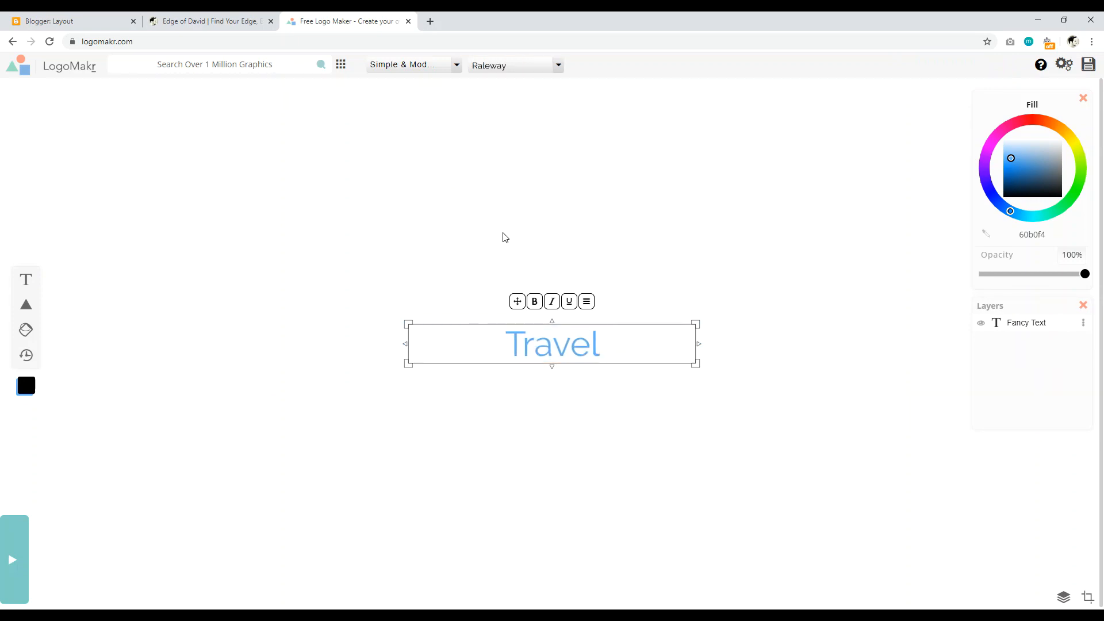
left_click(501, 237)
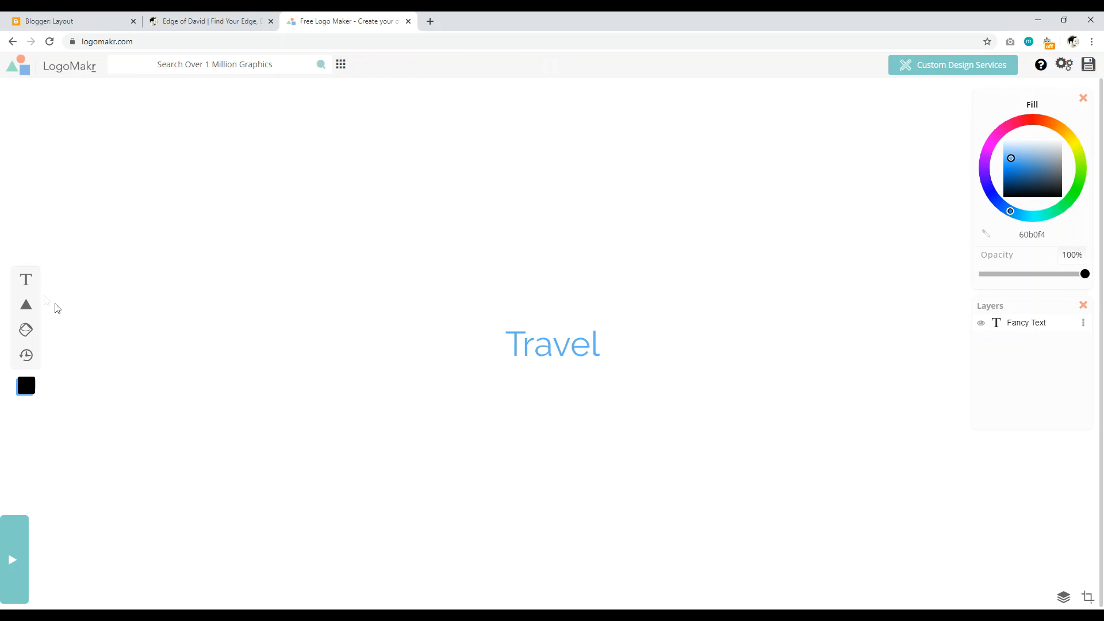
Step: Add a second text object below Travel reading 'Forever'
left_click(26, 280)
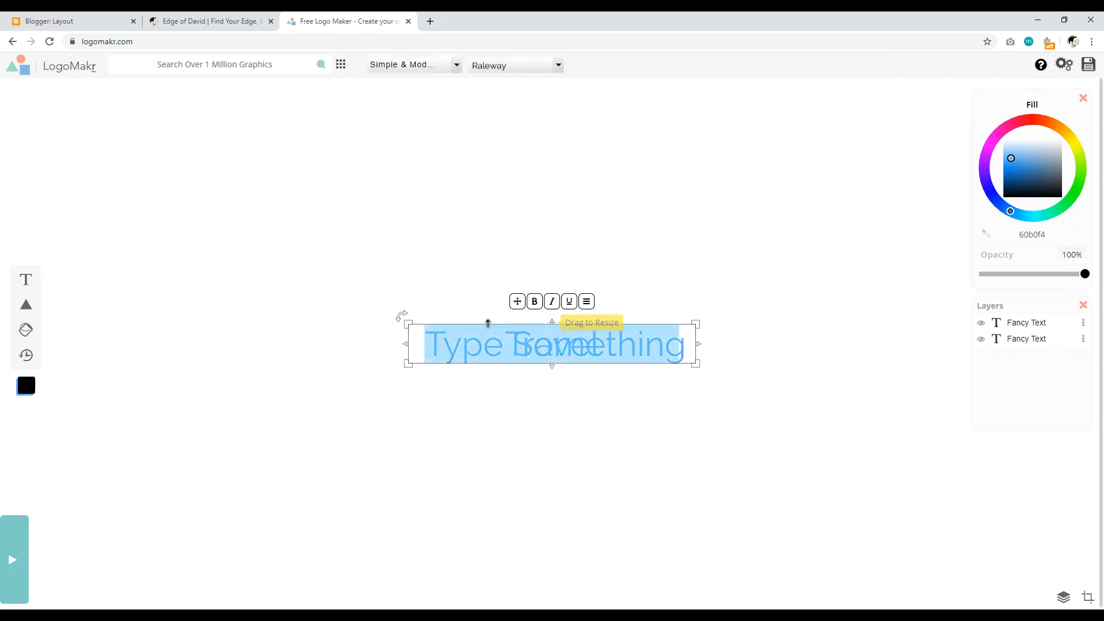
left_click_drag(460, 344, 459, 382)
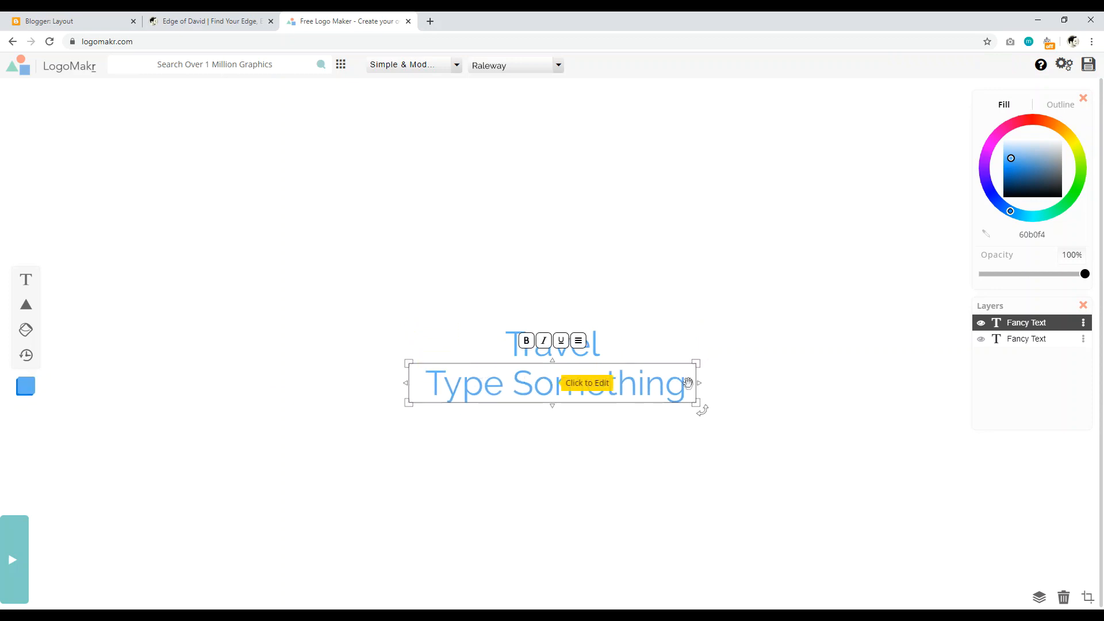
key("BackSpace")
type("for")
key("BackSpace")
key("BackSpace")
key("BackSpace")
type("Forever")
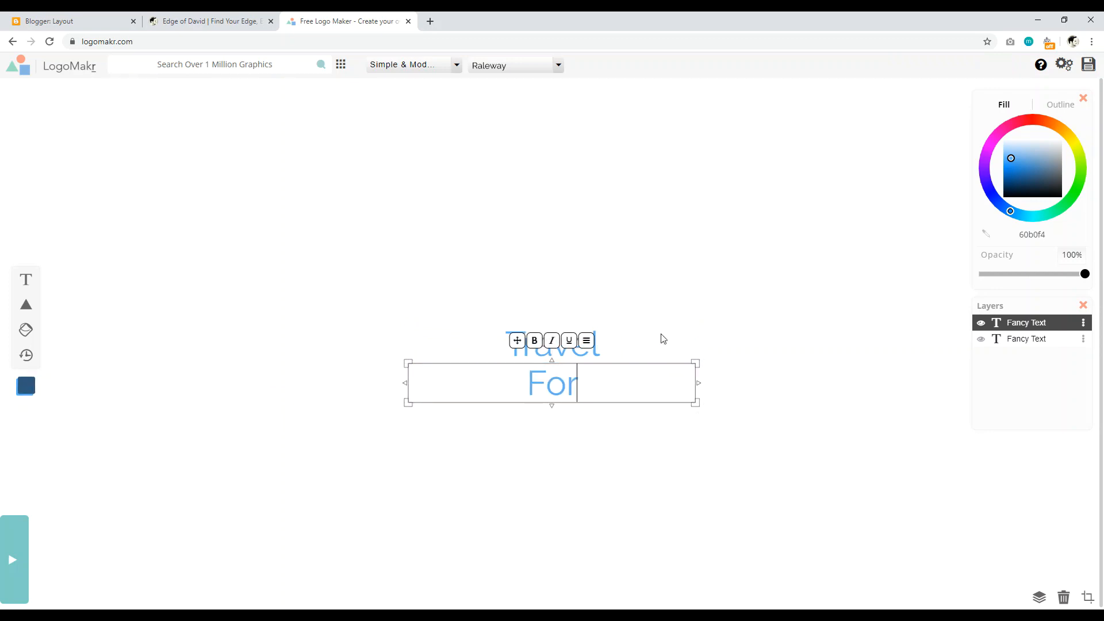
left_click(663, 338)
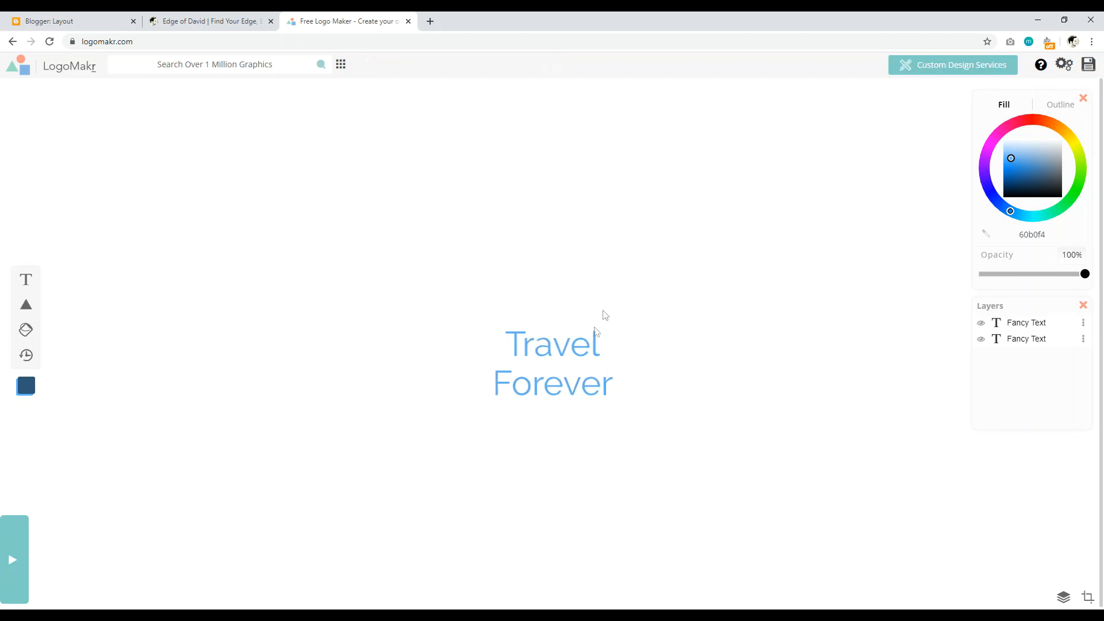
left_click(587, 344)
Step: Shrink the Travel text and reposition it above Forever
double_click(607, 344)
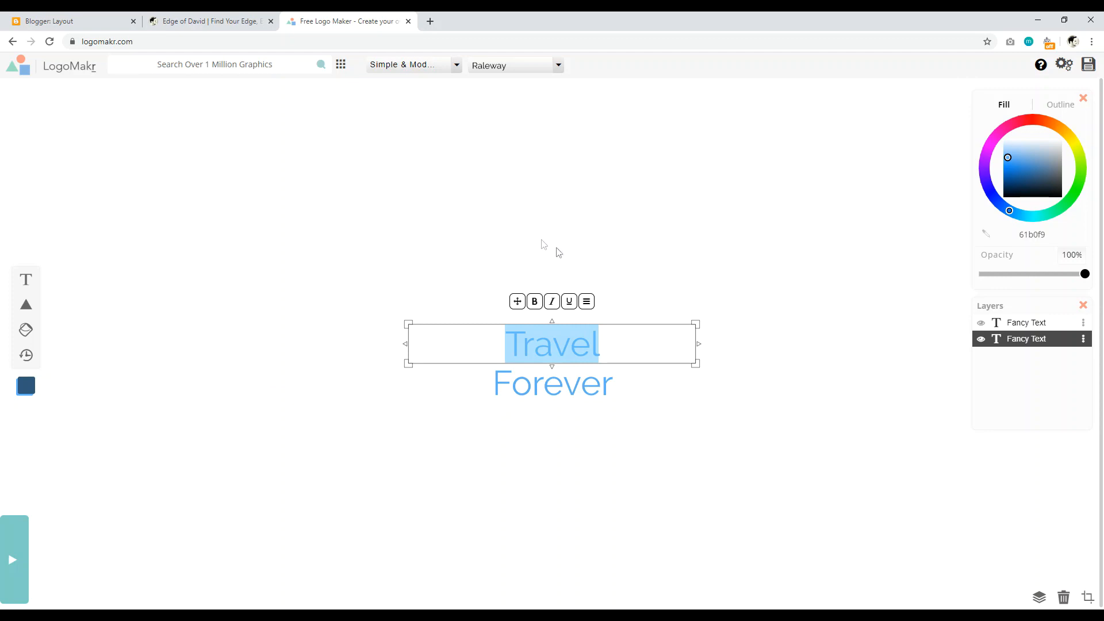
left_click_drag(695, 321, 666, 335)
left_click(589, 254)
left_click(547, 347)
left_click_drag(547, 347, 556, 345)
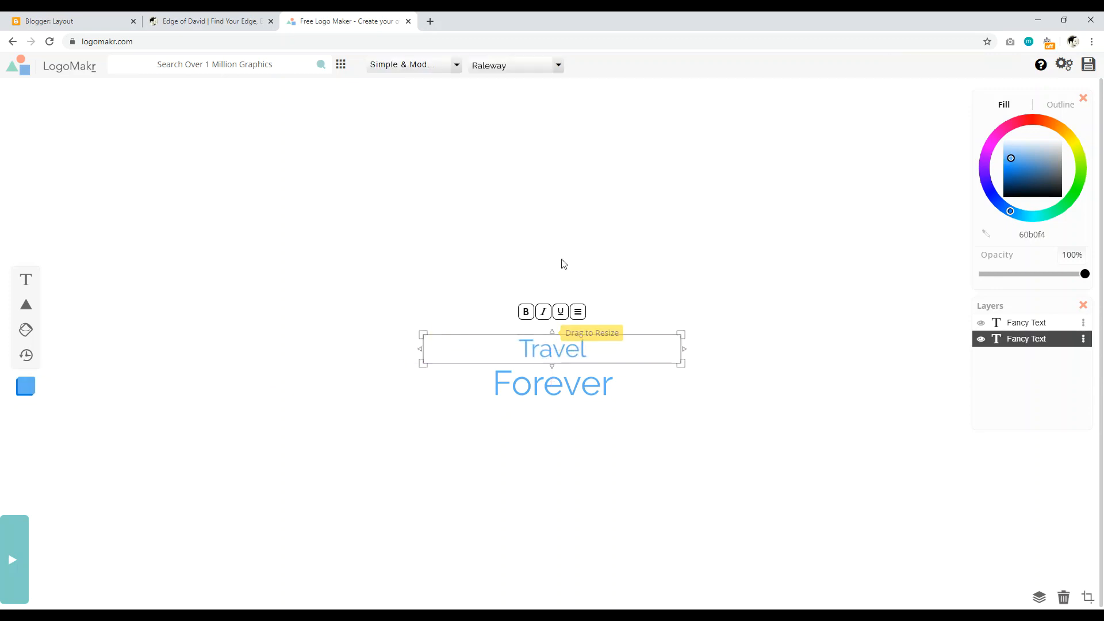
Step: Retype the Forever text in capitals as 'FOREVER'
left_click(575, 383)
left_click(650, 385)
left_click(638, 385)
left_click(602, 381)
left_click(602, 382)
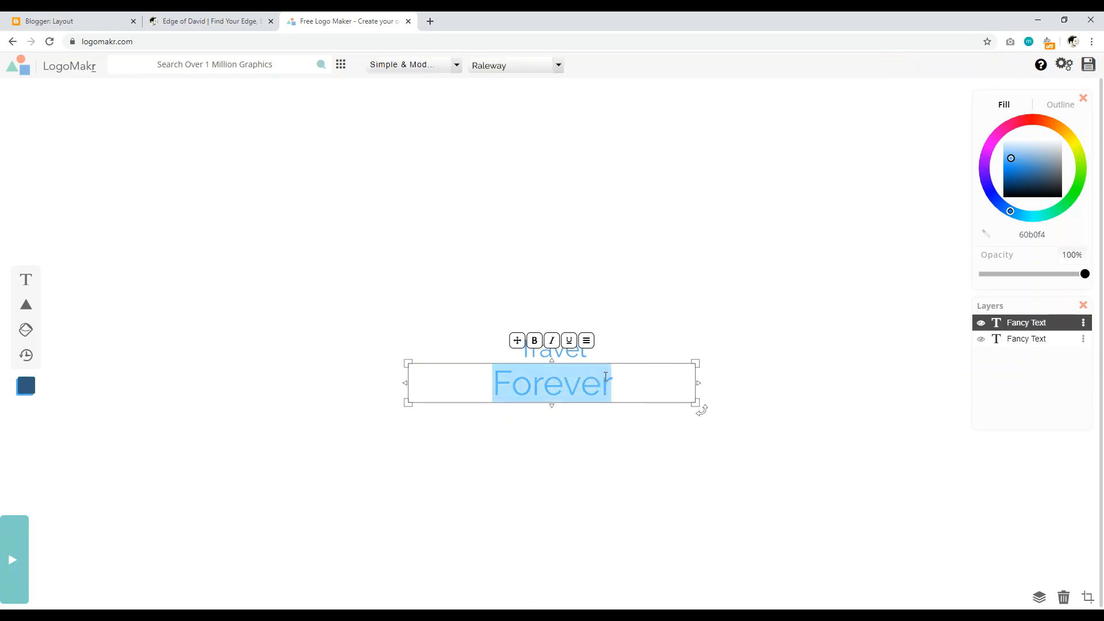
type("FOREVER")
left_click(606, 260)
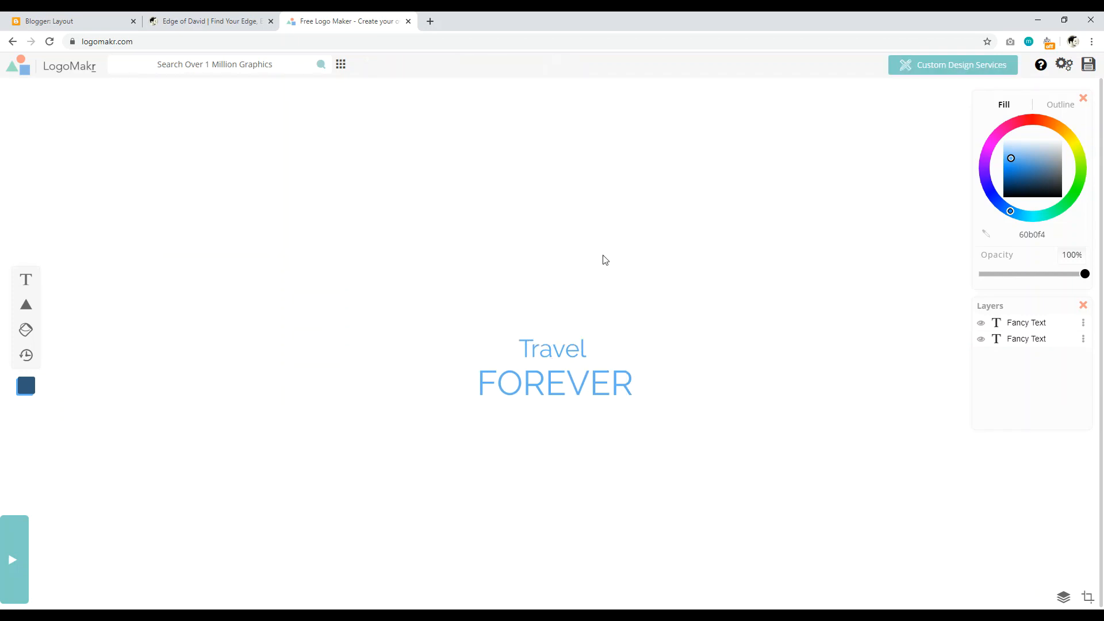
Step: Centre Travel above FOREVER and give it a black Designer Picks font
left_click(566, 337)
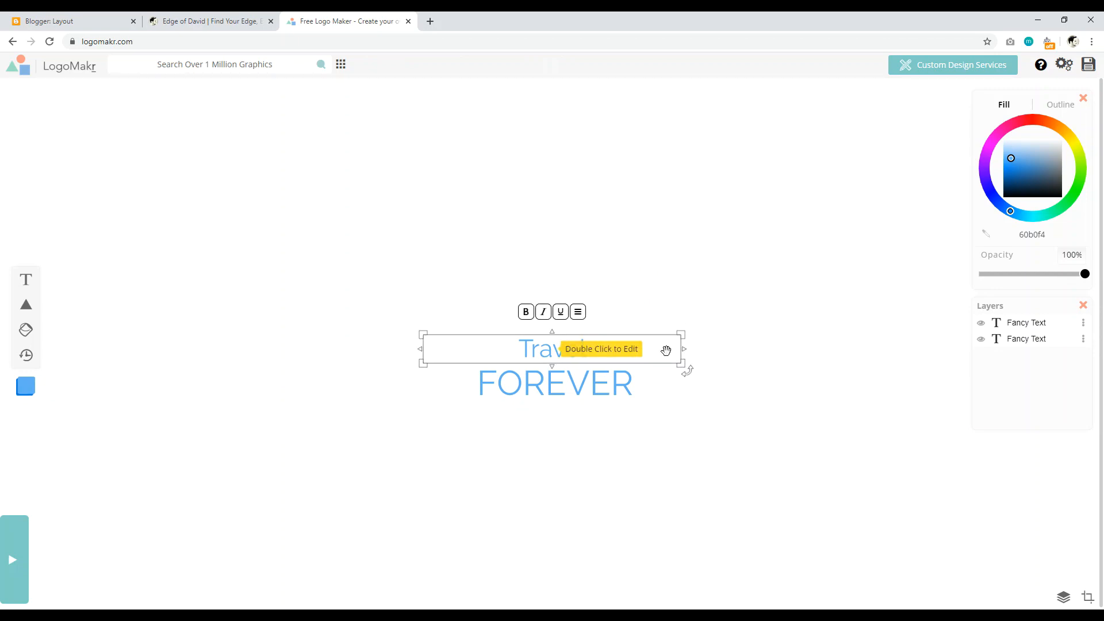
left_click(581, 349)
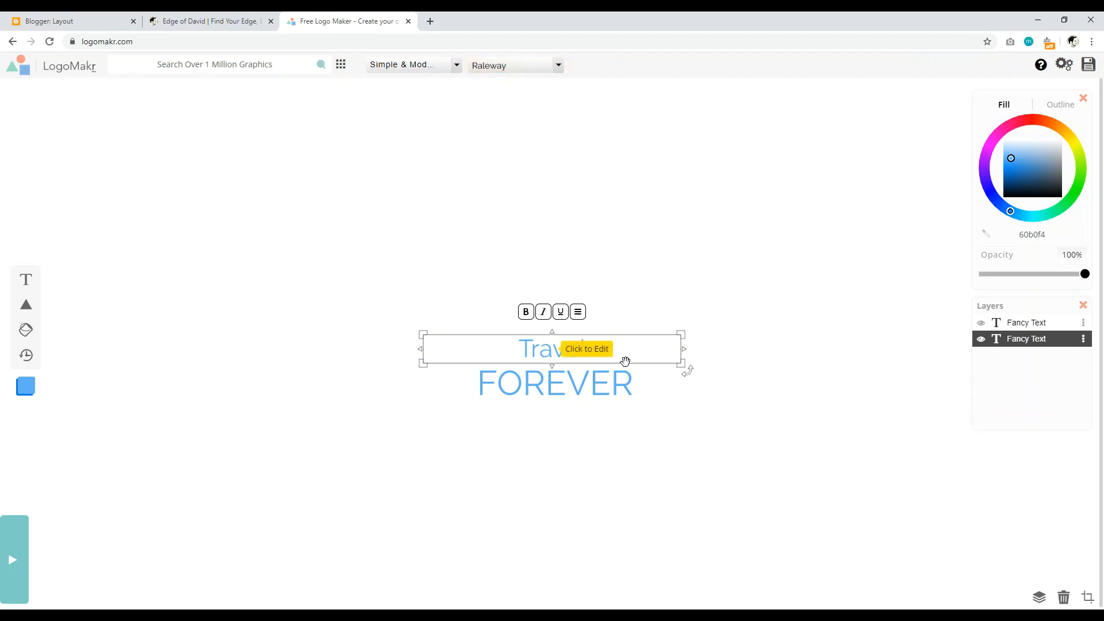
mouse_move(604, 347)
left_mouse_down()
mouse_move(557, 353)
mouse_move(621, 361)
mouse_move(606, 360)
left_mouse_up()
left_click(519, 350)
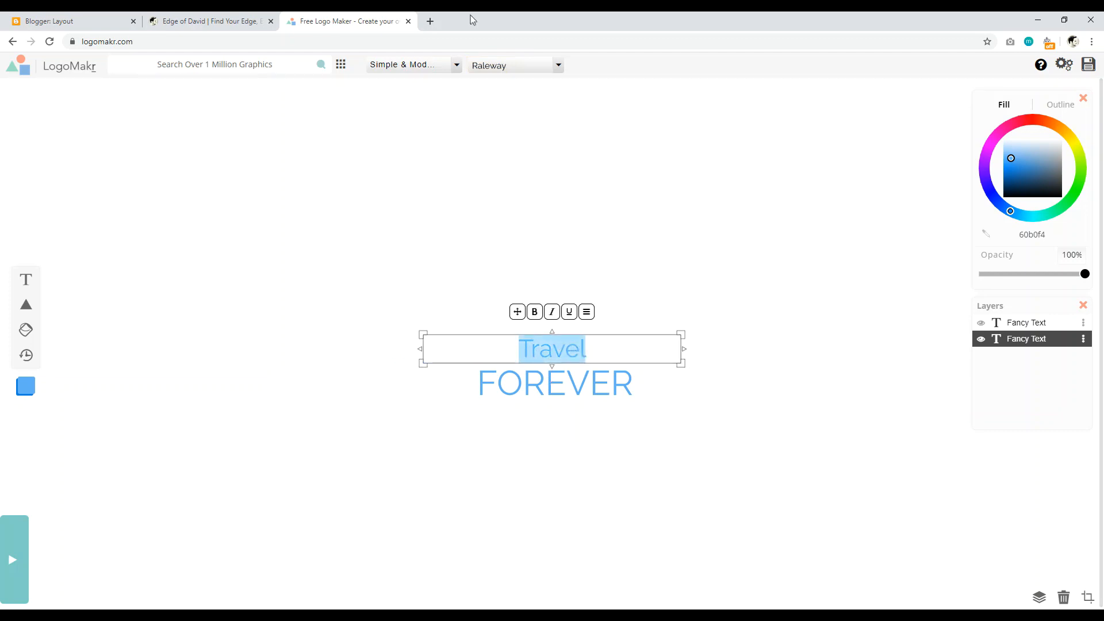
left_click(454, 65)
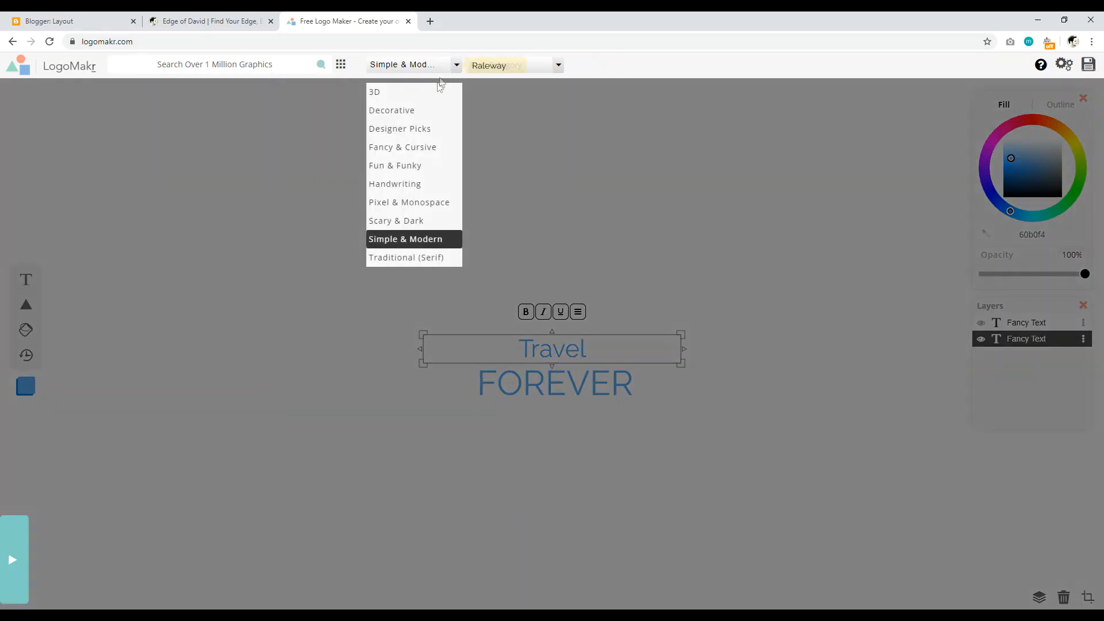
left_click(394, 130)
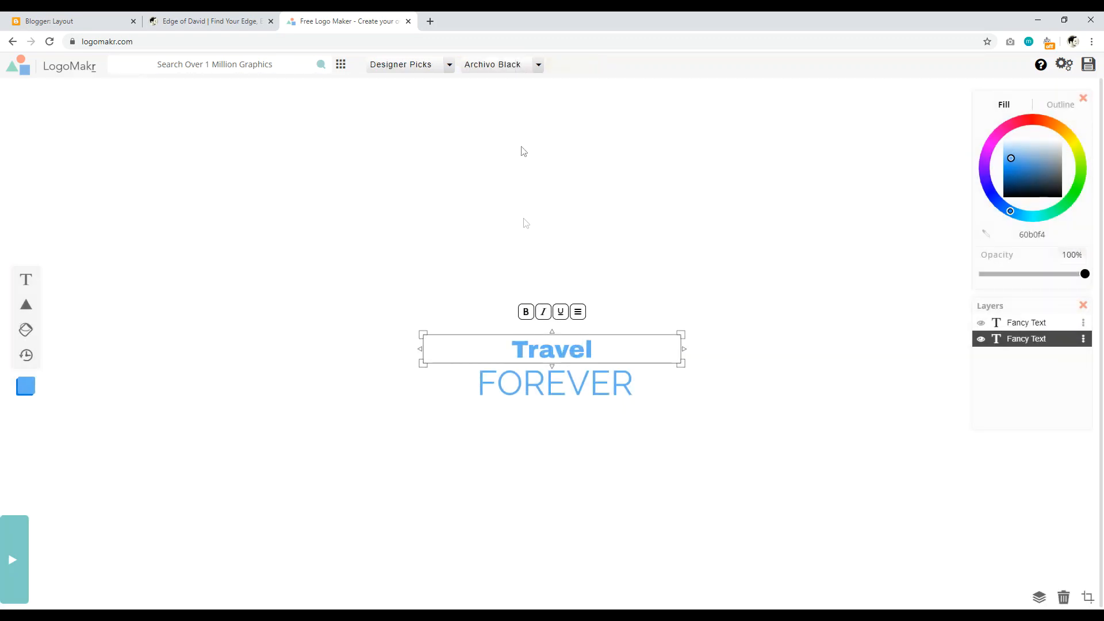
left_click(1012, 197)
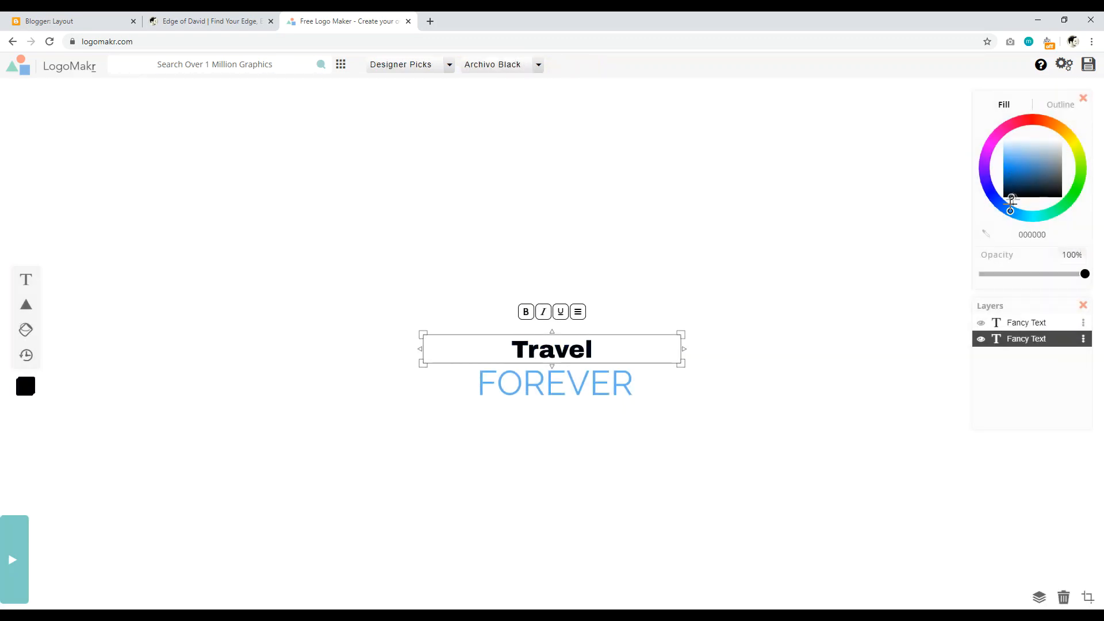
left_click(762, 236)
Step: Set FOREVER in the Simple & Modern font Krona One and colour it pink (ff0072)
left_click(656, 384)
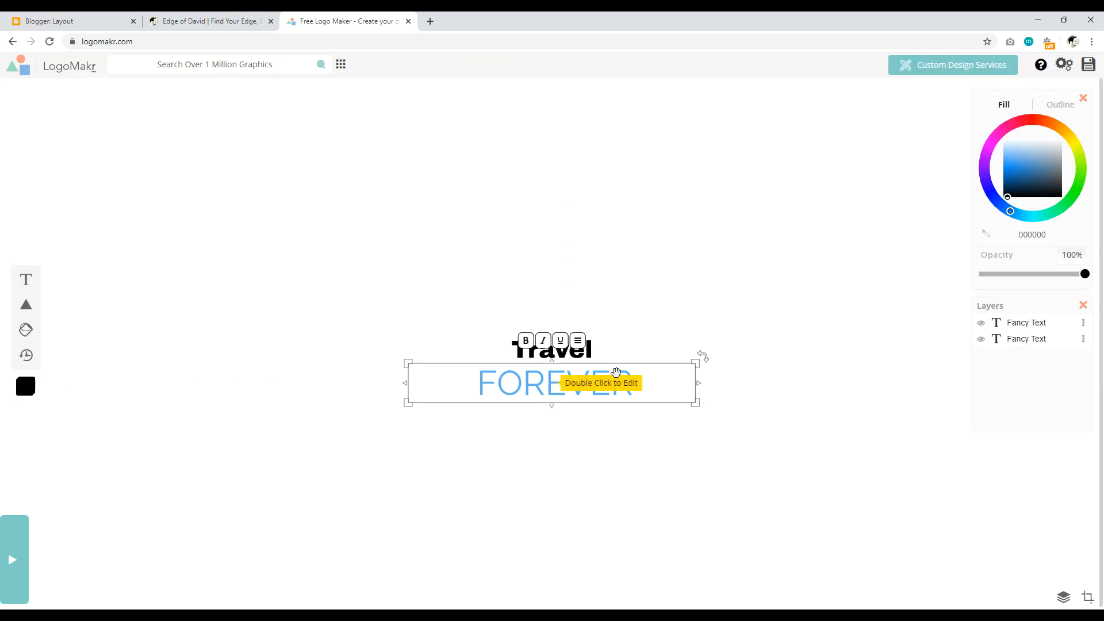
double_click(657, 387)
left_click(449, 66)
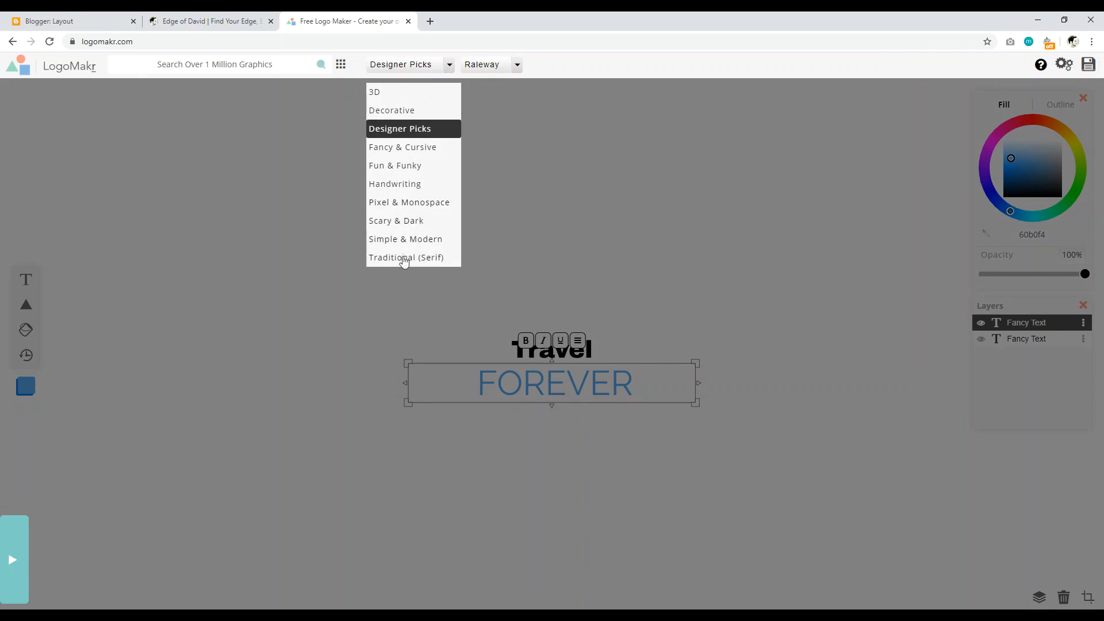
left_click(399, 240)
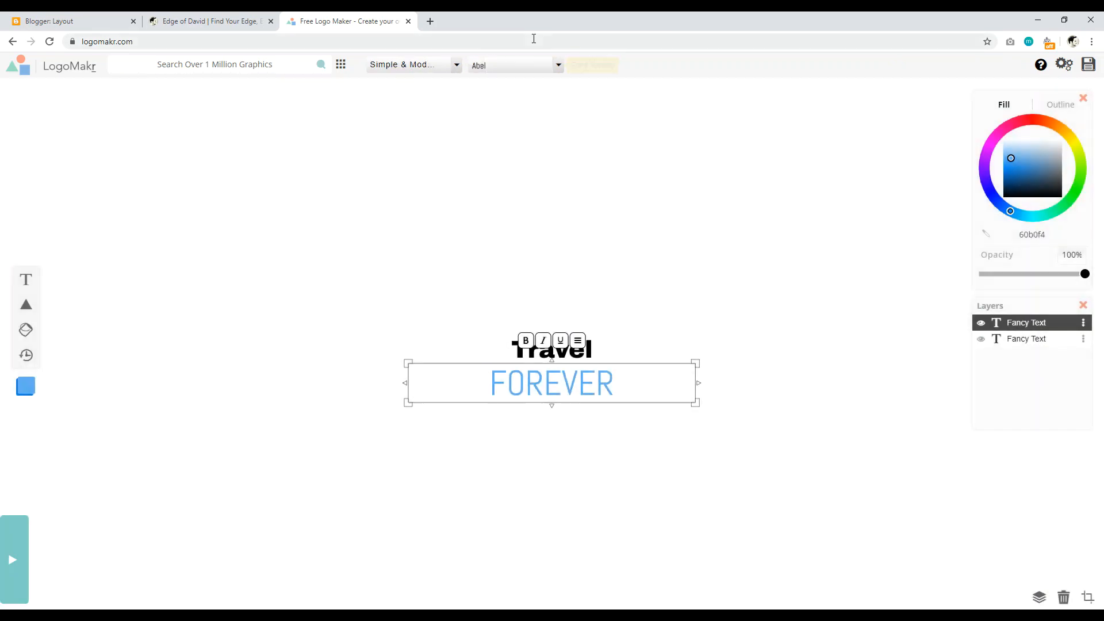
left_click(546, 72)
left_click_drag(574, 94, 573, 156)
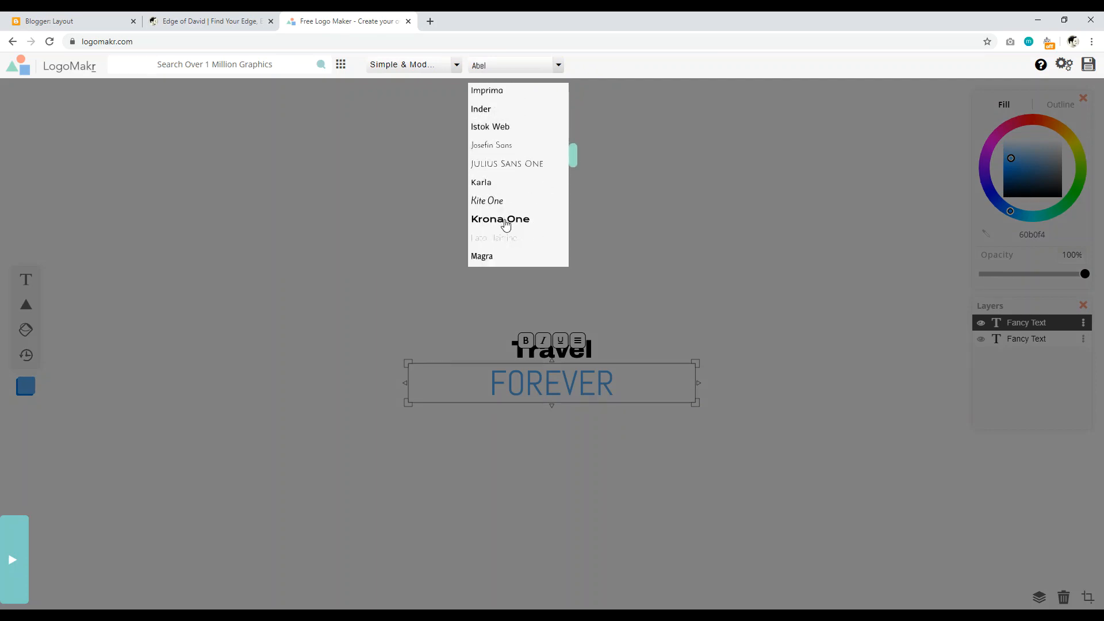
left_click(505, 219)
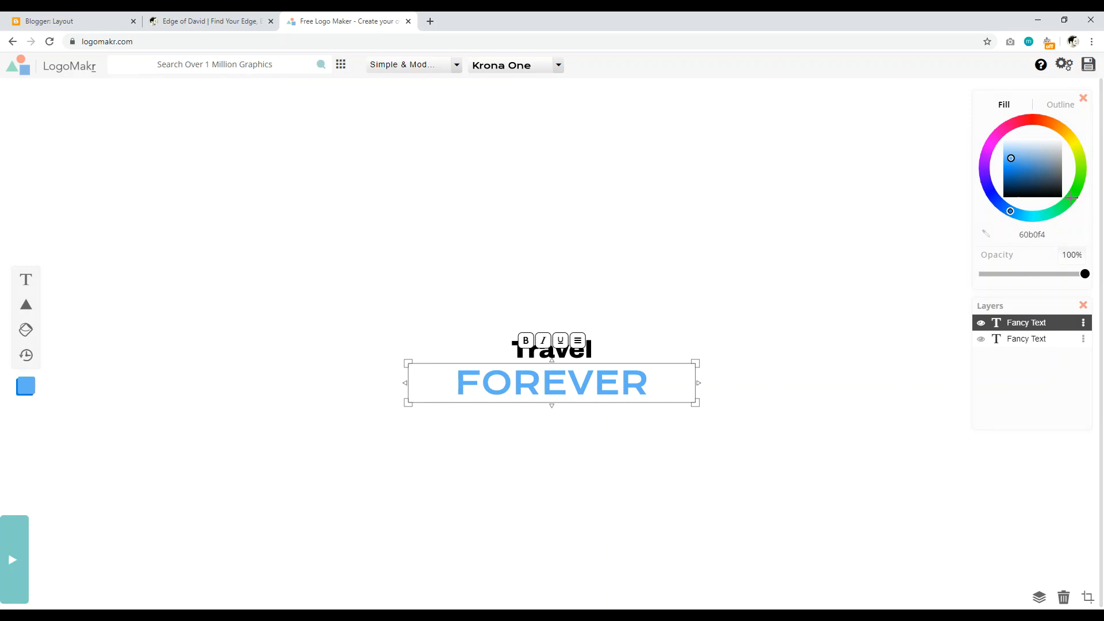
left_click(1015, 118)
left_click_drag(1014, 118, 1007, 118)
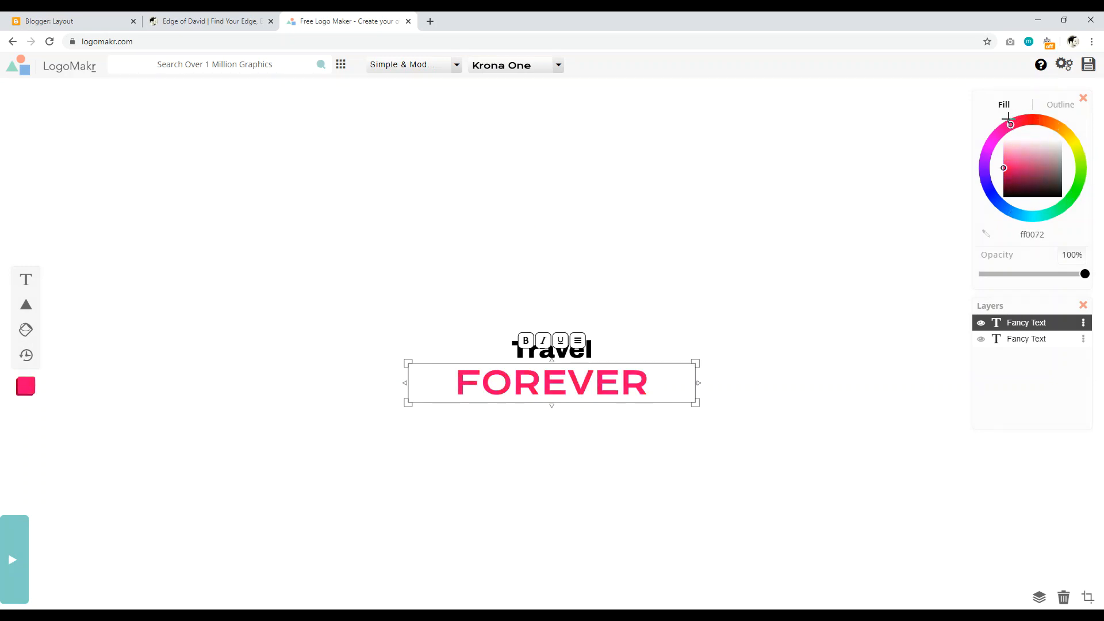
left_click(688, 219)
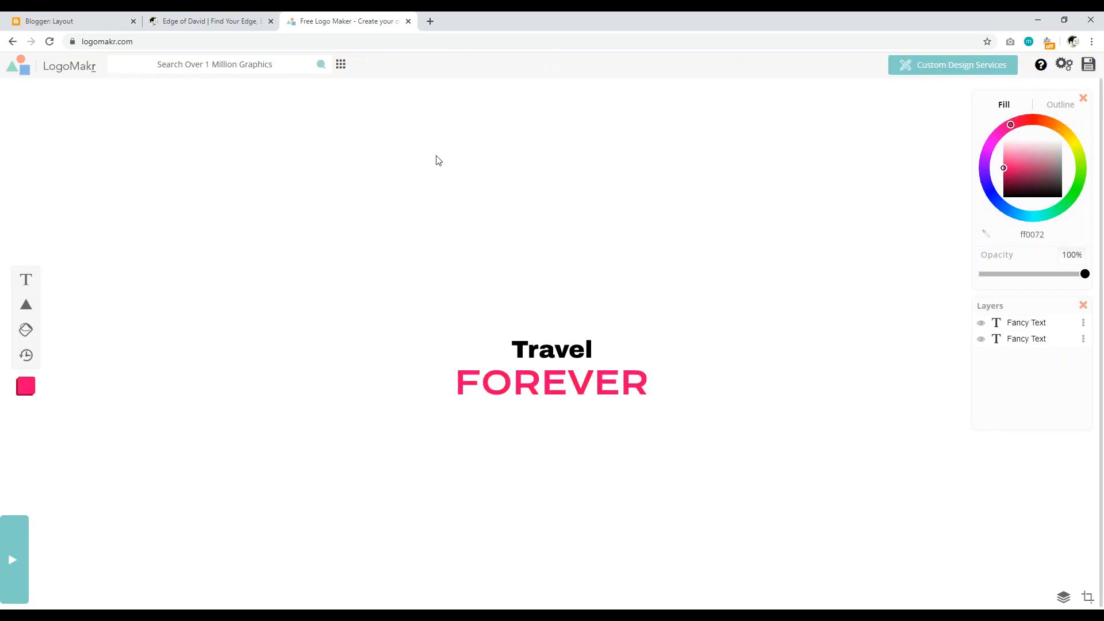
Step: Search the graphics for 'earth' and add a black globe icon to the logo
left_click(203, 68)
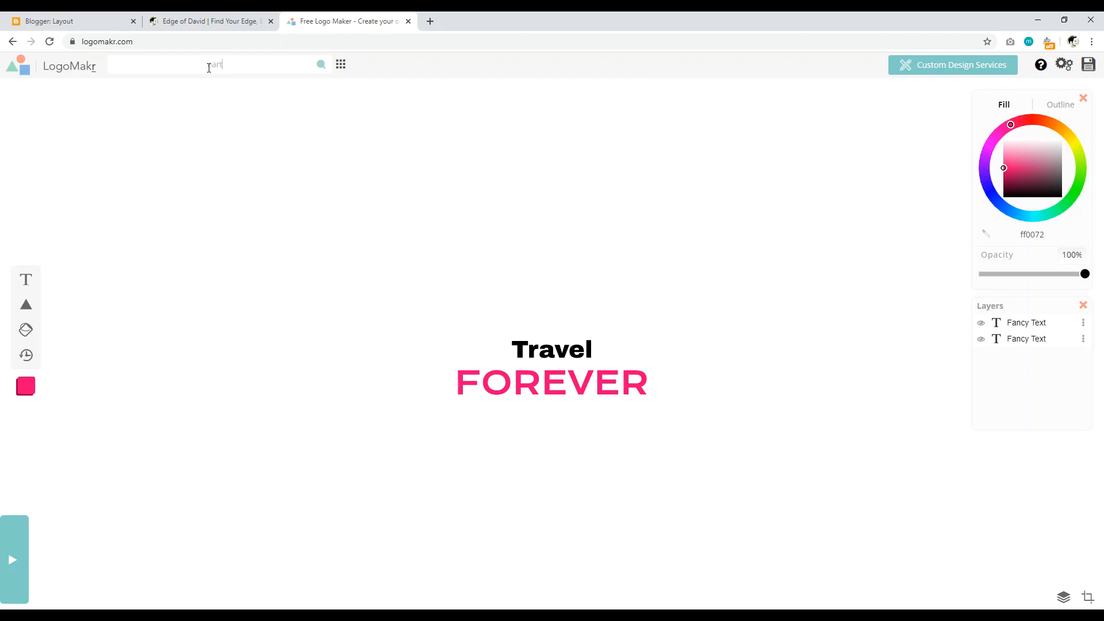
key("Return")
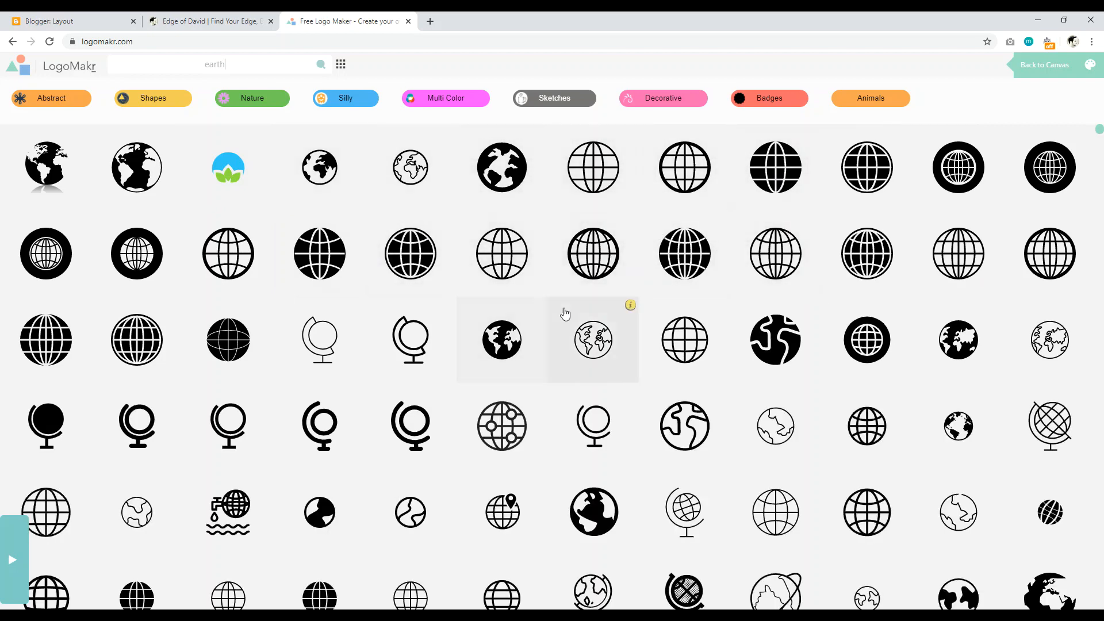
scroll(517, 322, "down", 5)
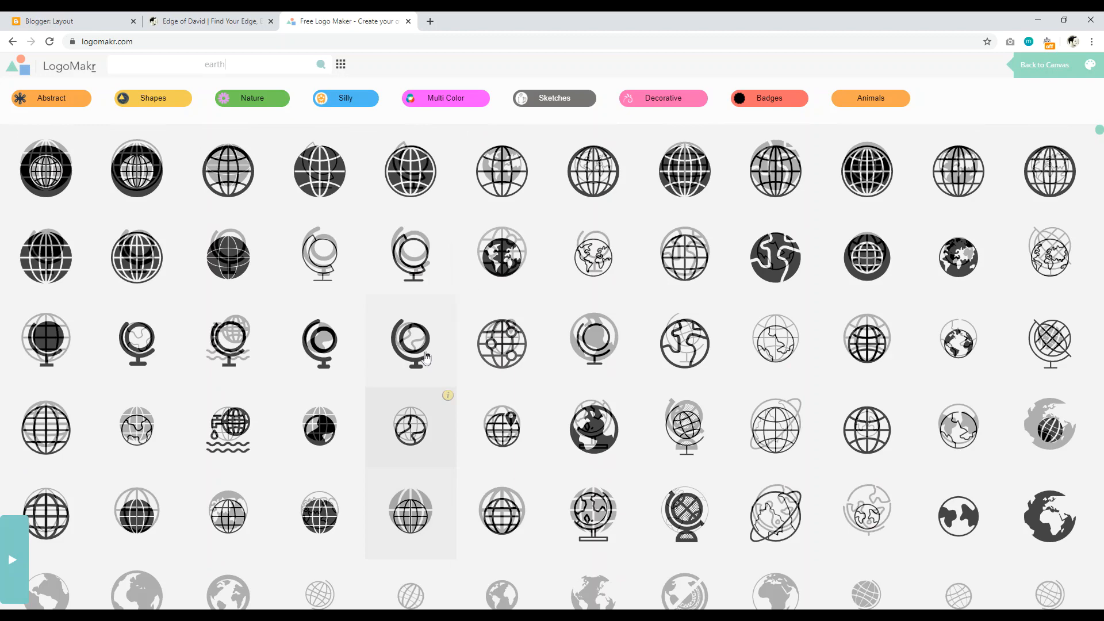
scroll(448, 369, "up", 2)
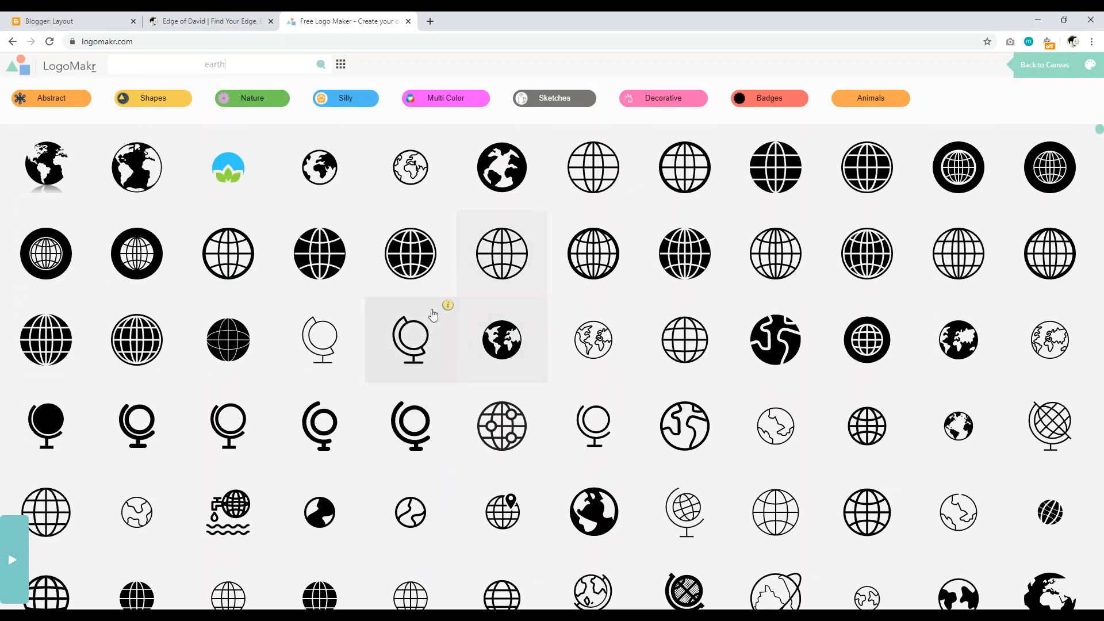
left_click(330, 168)
Step: Place the globe over the Travel FOREVER text and move its layer beneath the text layers
left_click_drag(565, 309, 582, 285)
left_click(701, 242)
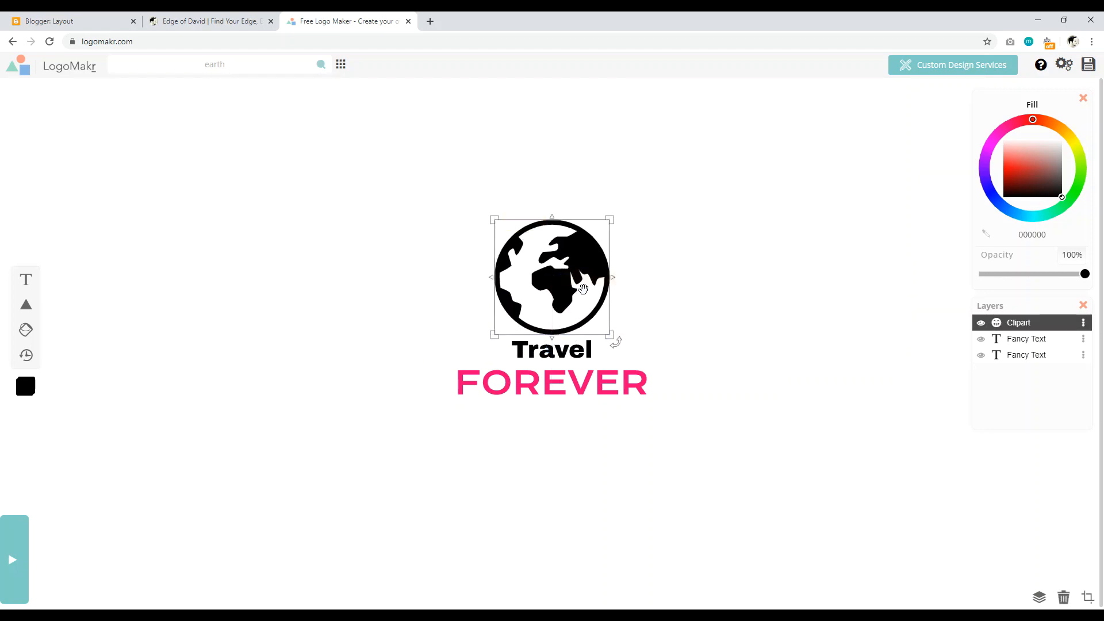
left_click(584, 290)
left_click_drag(548, 258, 545, 339)
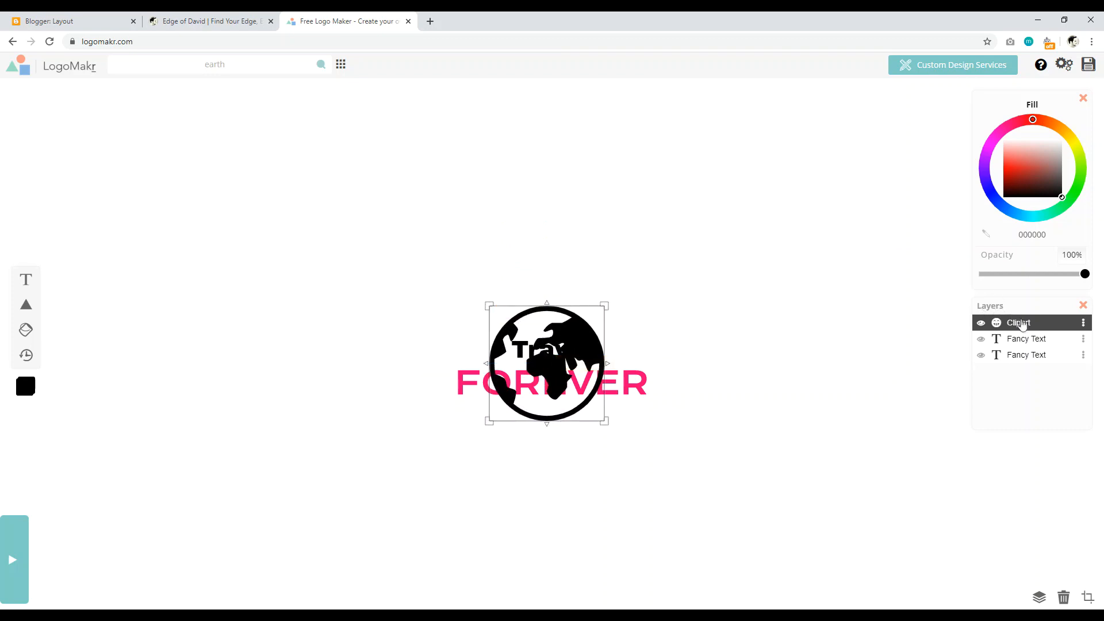
left_click_drag(1022, 326, 1025, 375)
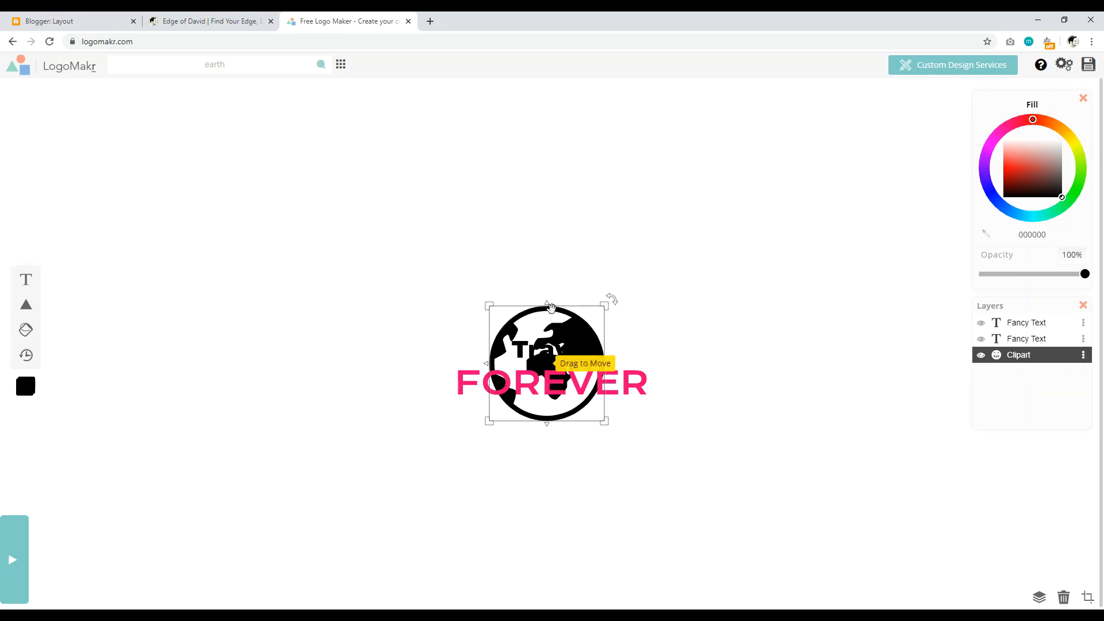
Step: Centre the globe behind the wording and recolour it pale pink (ecdbdb)
left_click_drag(546, 330, 552, 335)
left_click(534, 250)
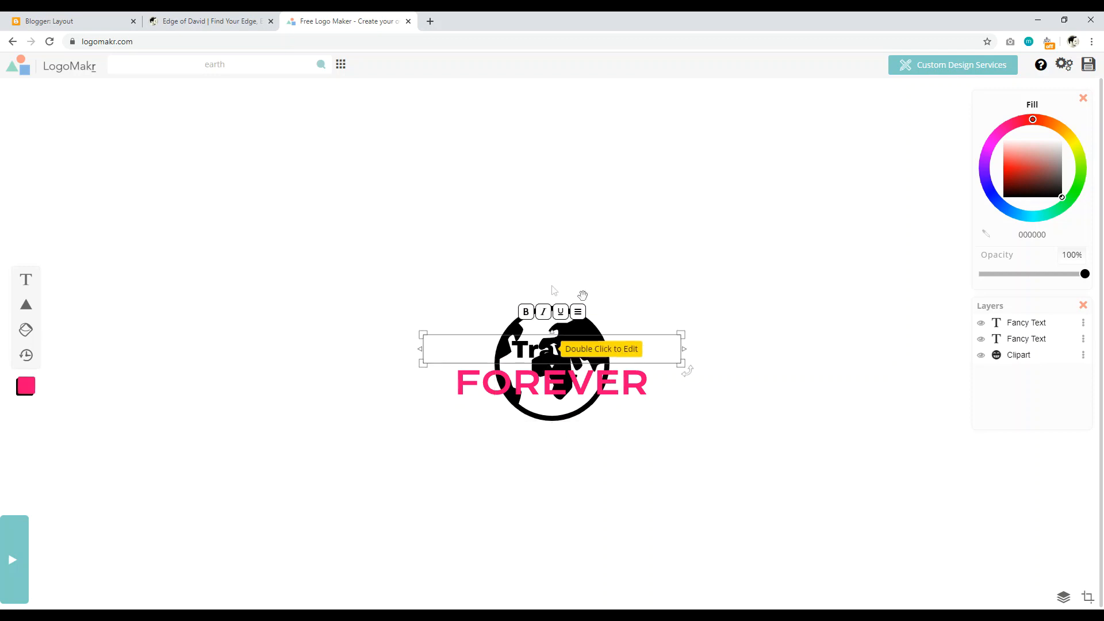
left_click(491, 301)
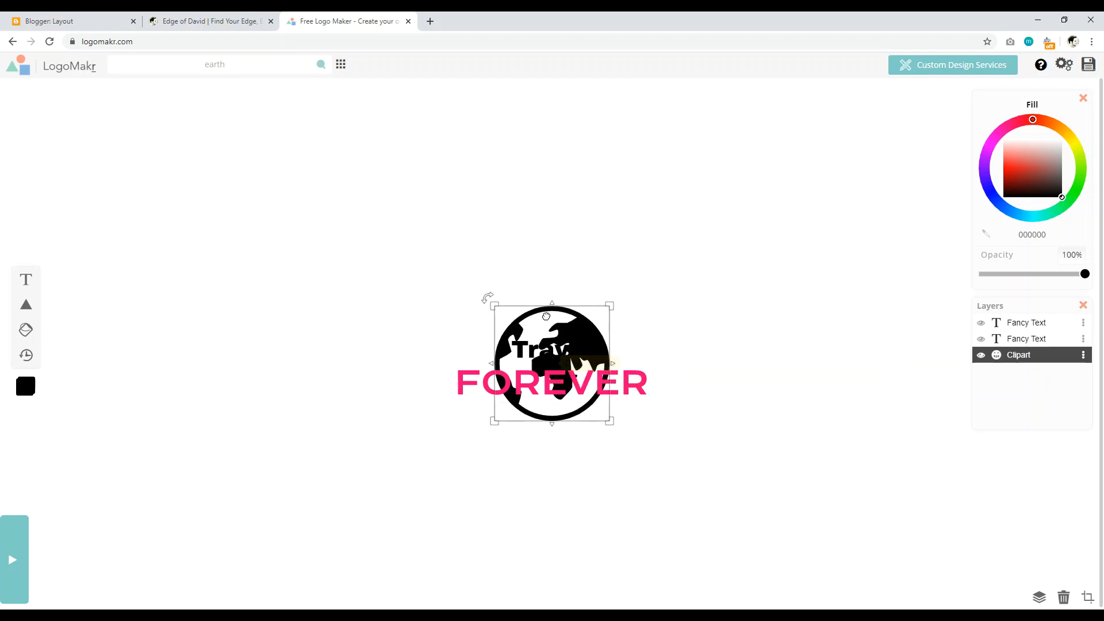
left_click_drag(1033, 186, 1044, 144)
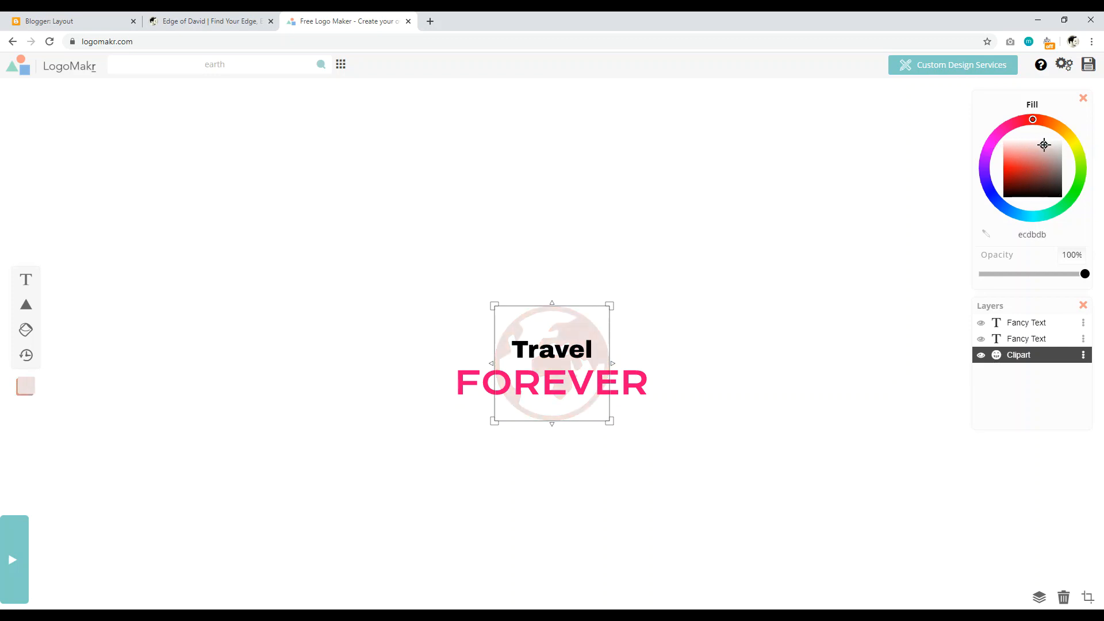
left_click(712, 196)
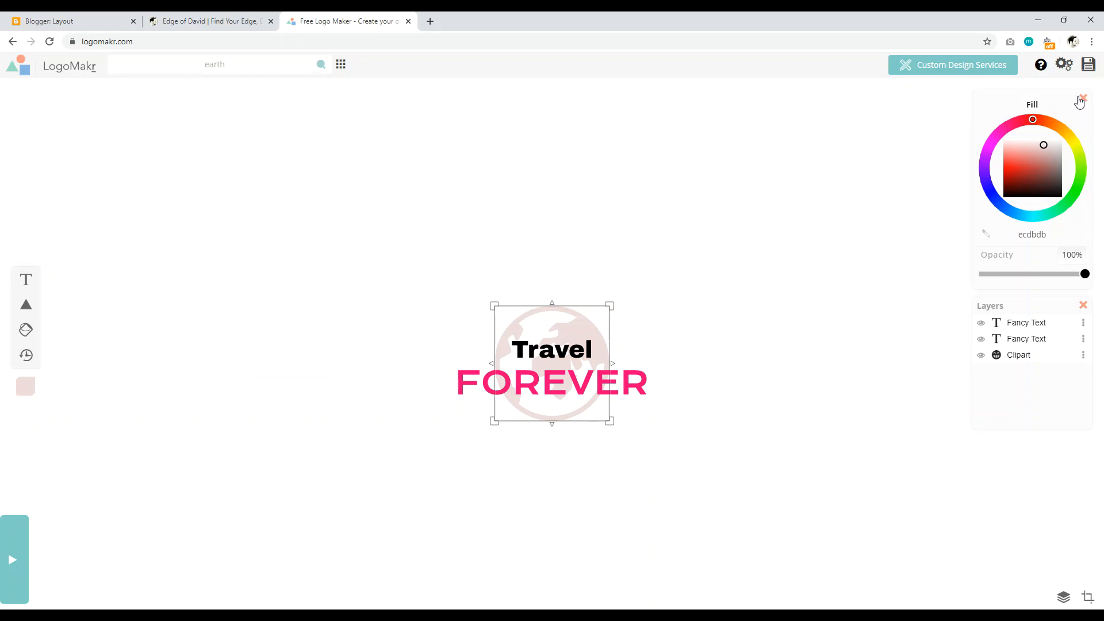
Step: Download the logo as the free low-resolution file and go back to Blogger
left_click(1088, 65)
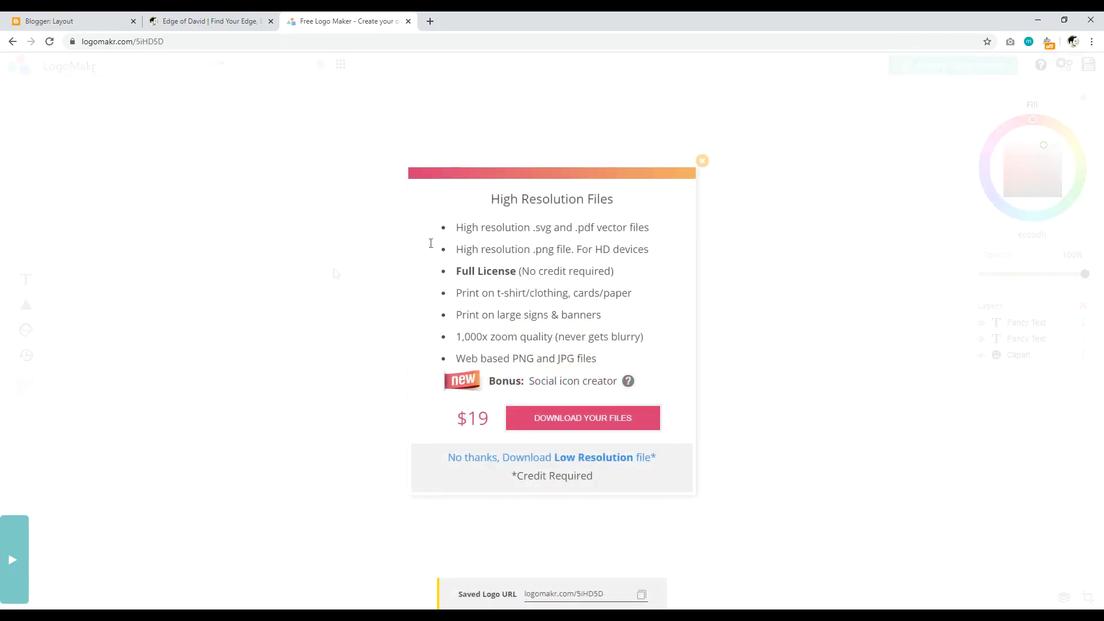
left_click(494, 463)
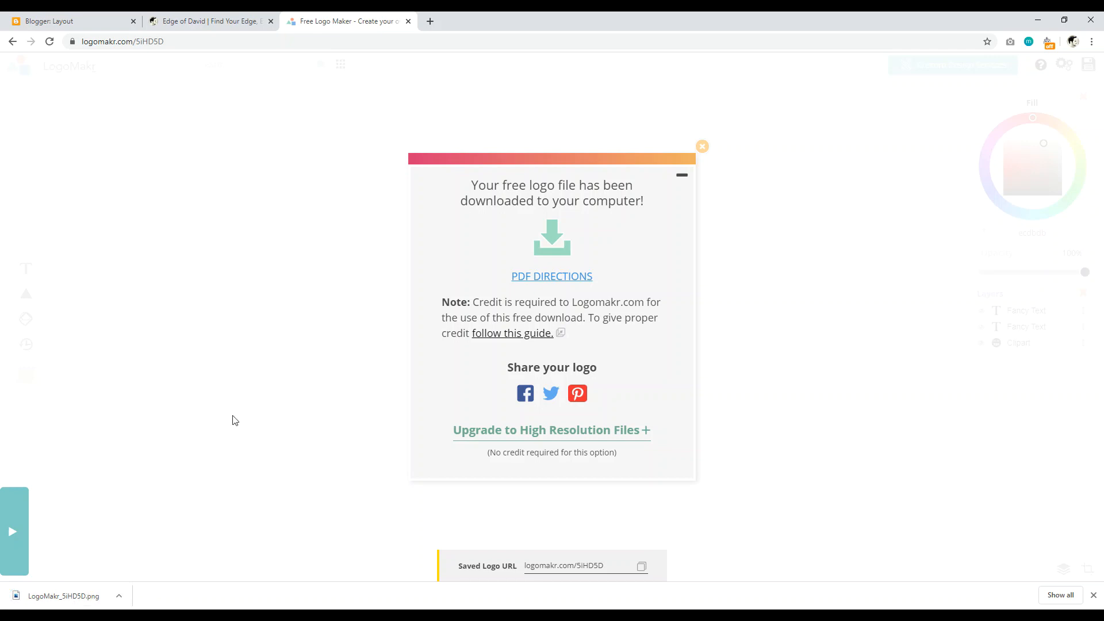
left_click(55, 21)
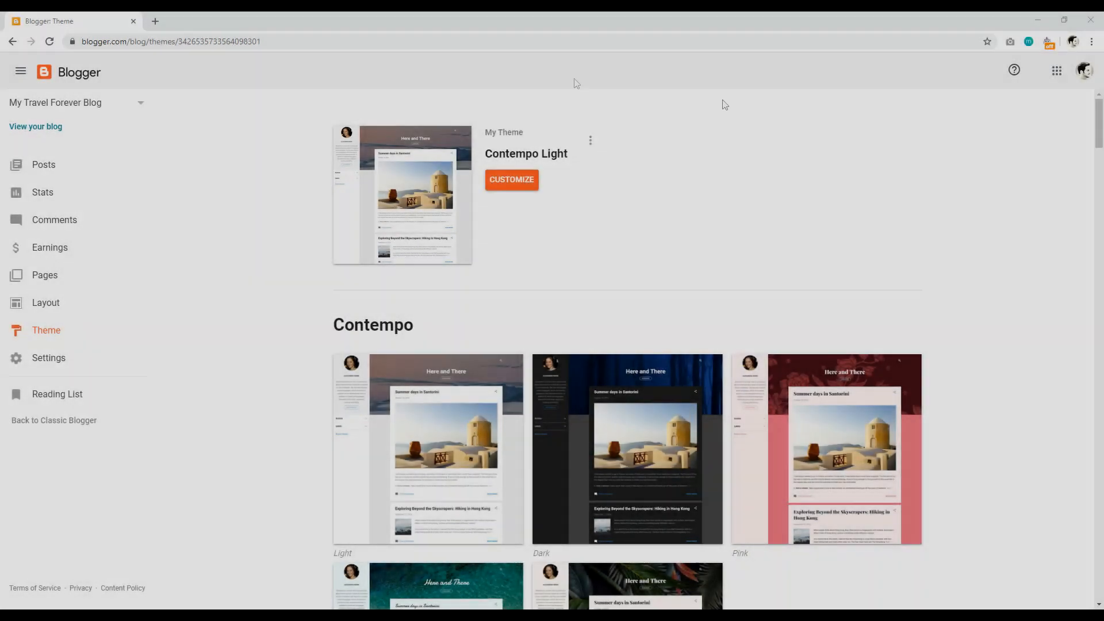
Step: Edit the footer Attribution gadget on the Layout page and save its copyright notice
left_click(35, 128)
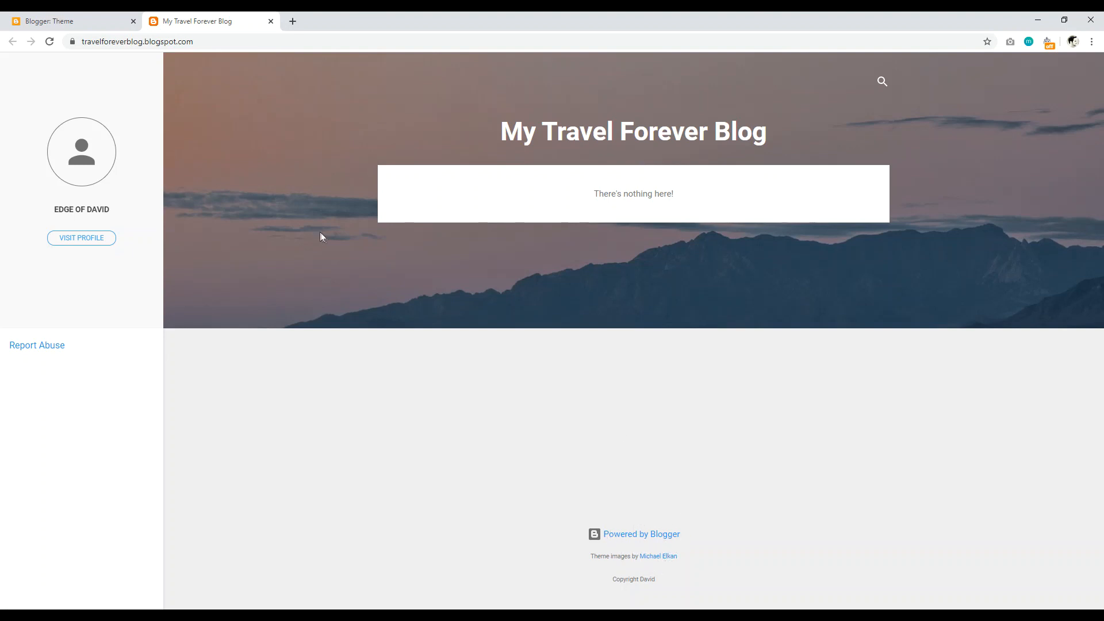
left_click(73, 21)
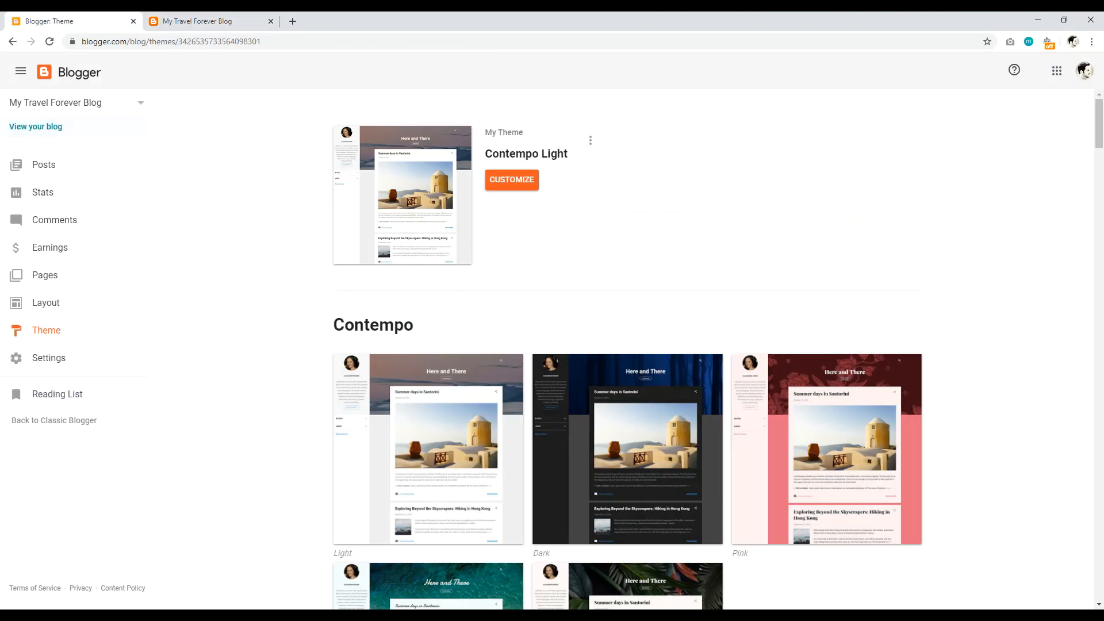
left_click(64, 303)
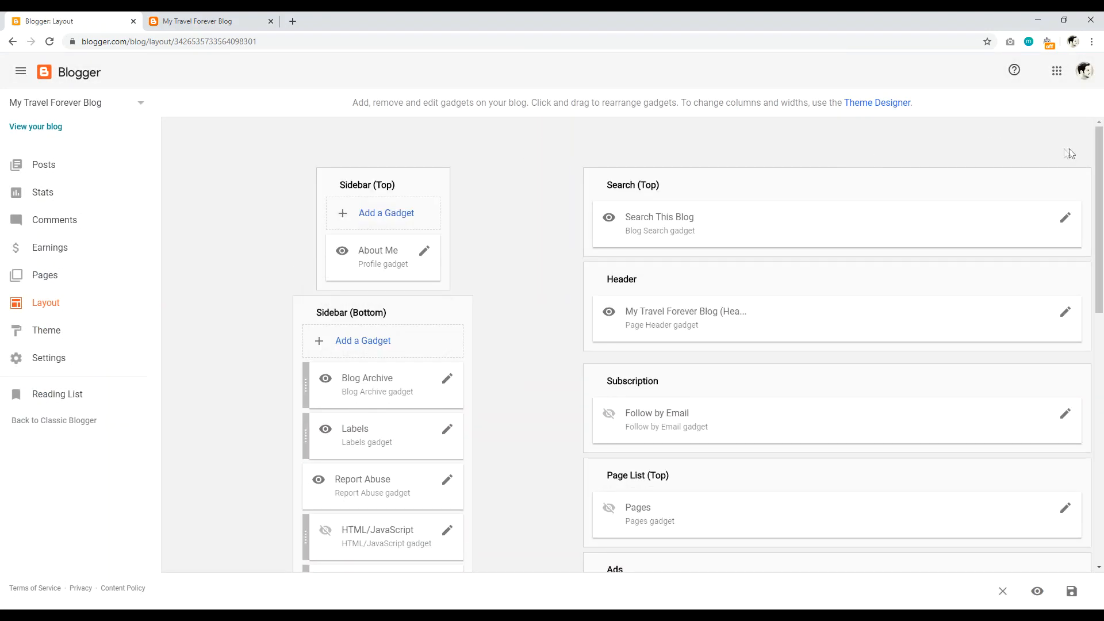
left_click_drag(1102, 144, 1103, 420)
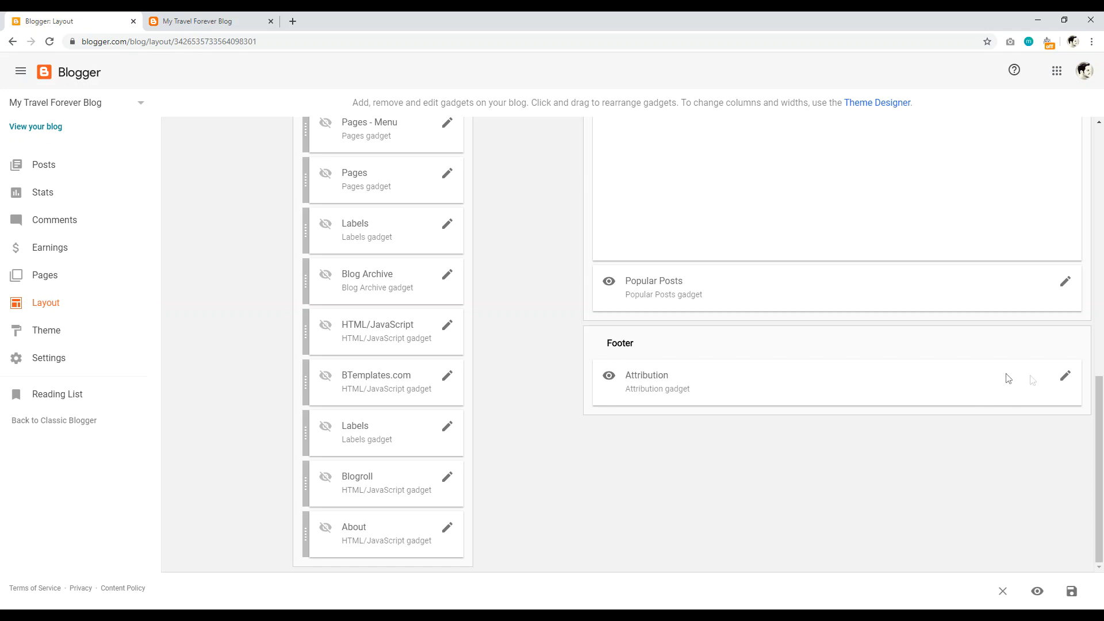
left_click(1063, 380)
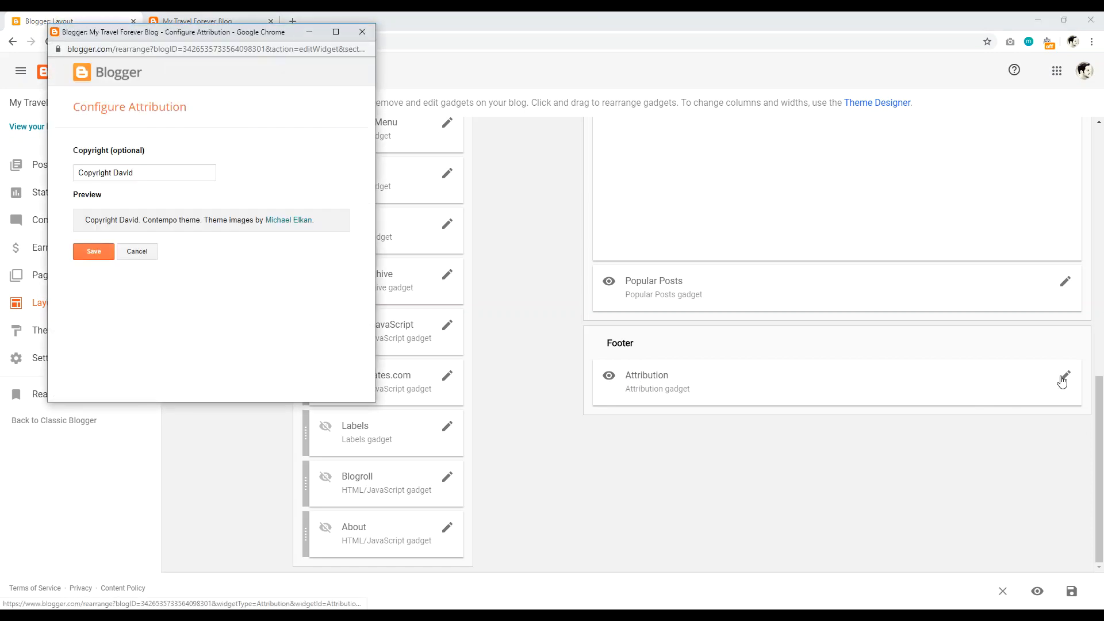
left_click(145, 176)
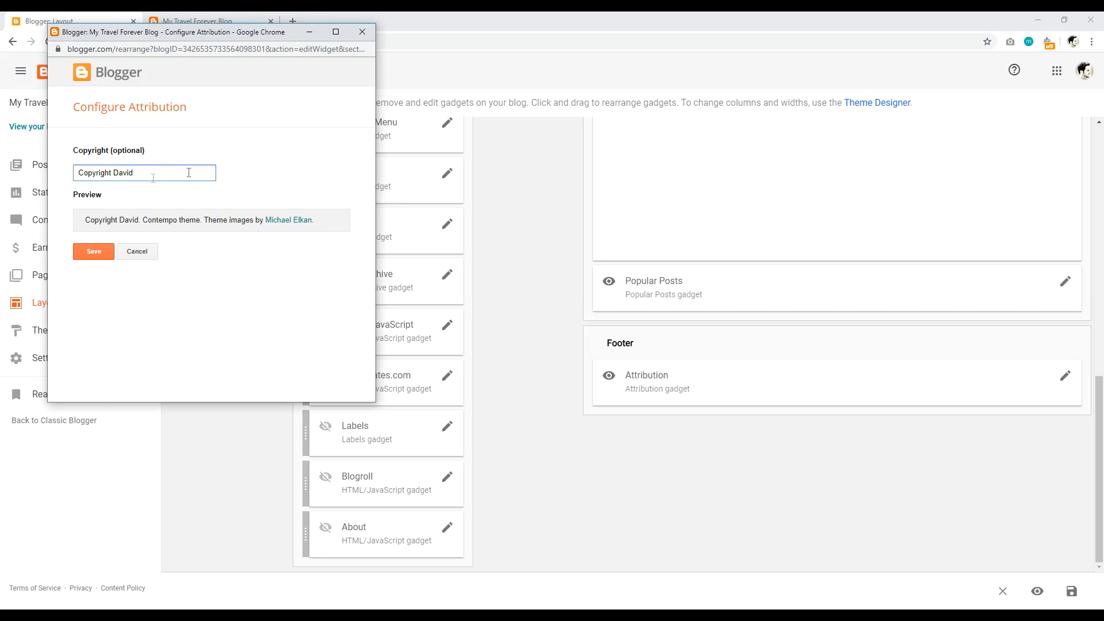
left_click(95, 254)
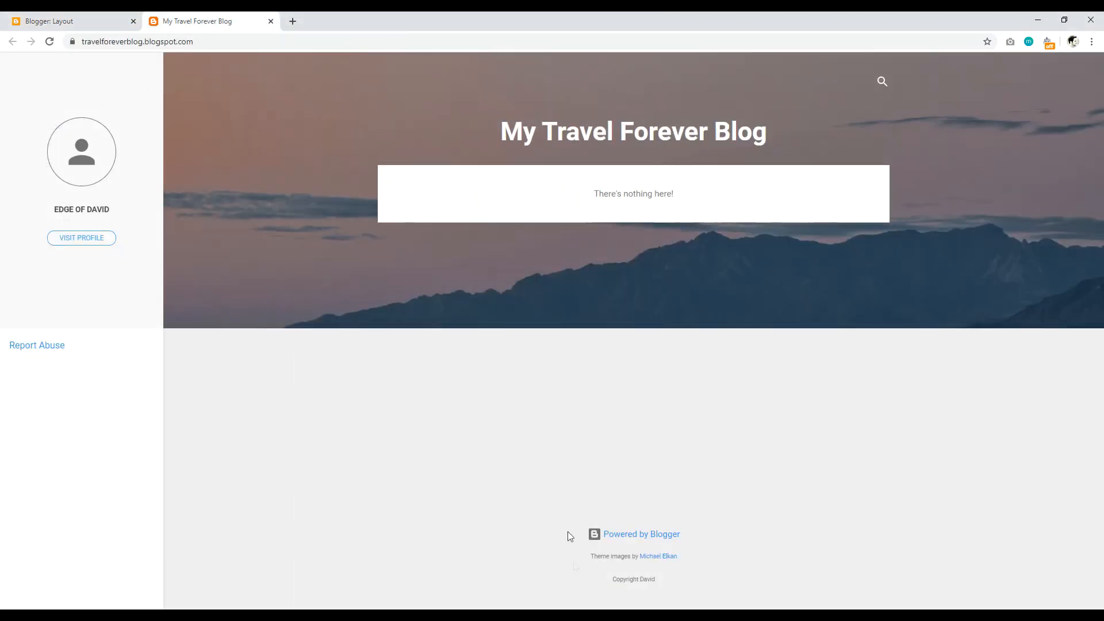
Step: Confirm the copyright line shows in the live blog's footer, then return to Layout
left_click_drag(611, 580, 661, 587)
left_click(463, 532)
left_click(63, 21)
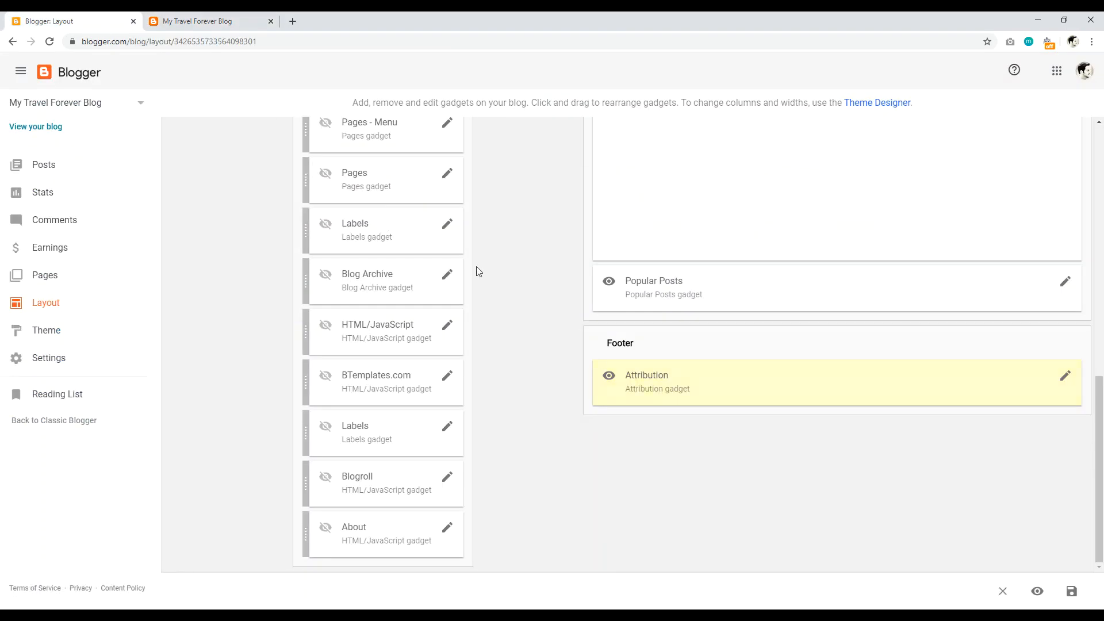
Step: In Theme Designer's Advanced > Add CSS, paste the rule .blogger {display:none;}
left_click(54, 331)
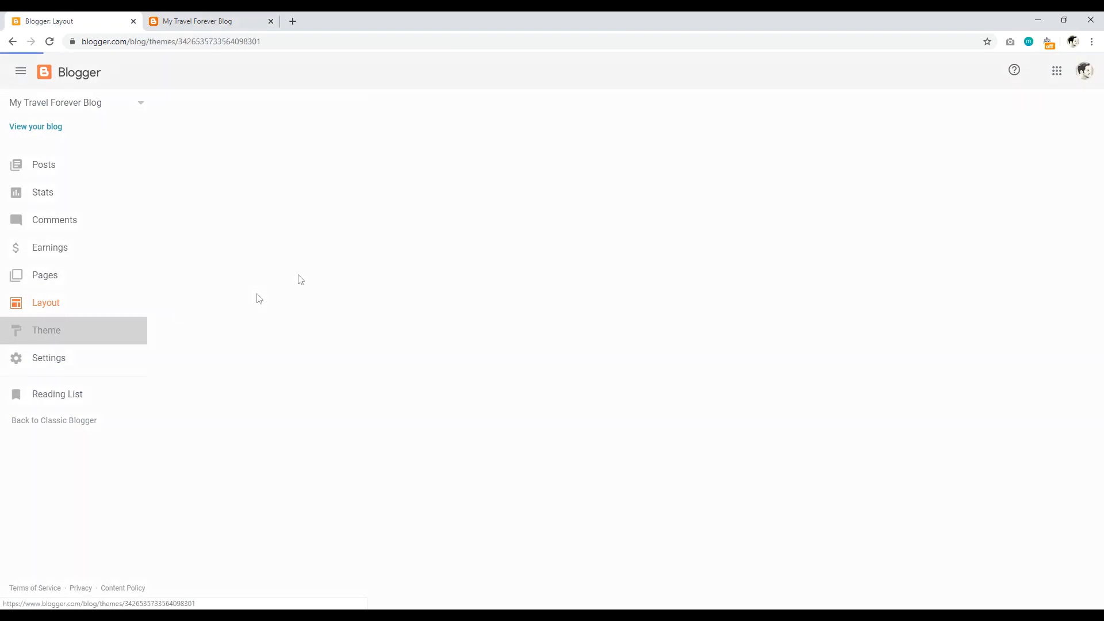
left_click(516, 181)
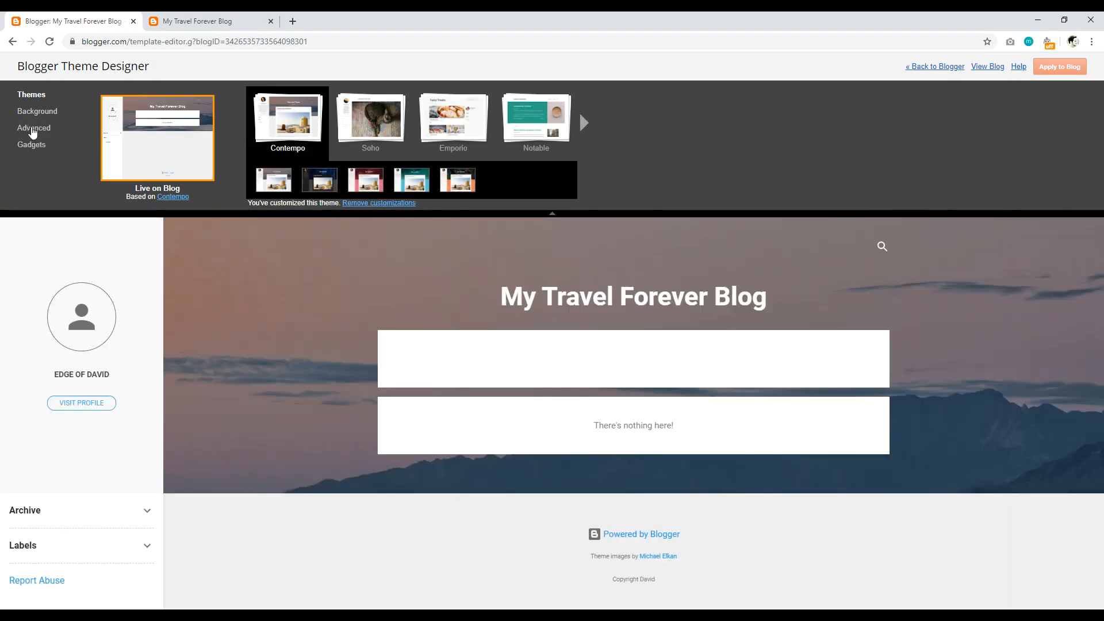
left_click(33, 129)
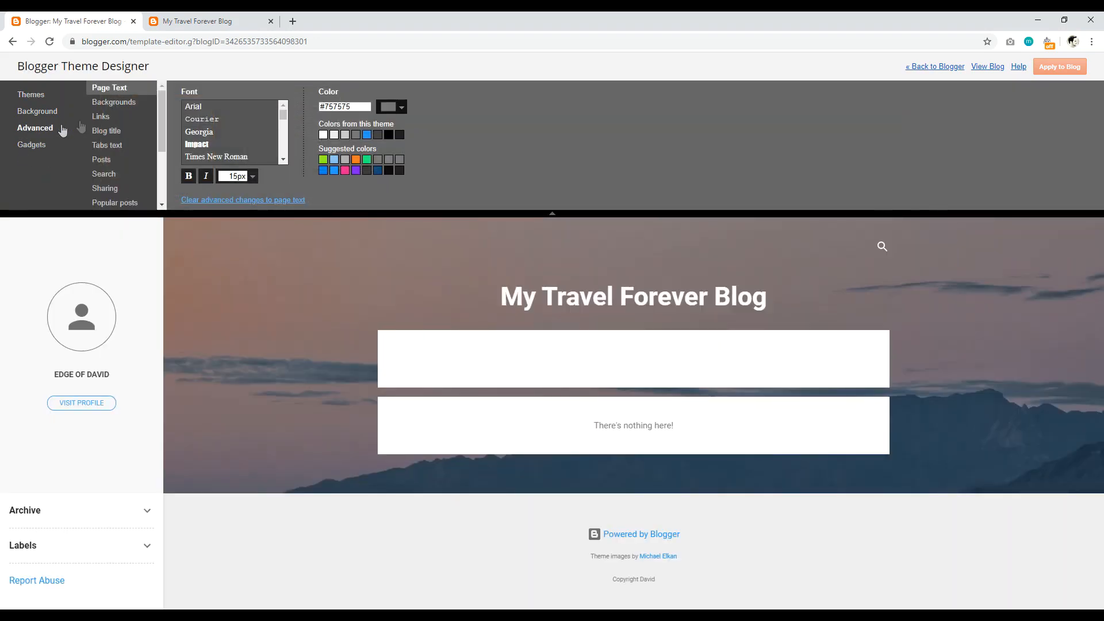
left_click_drag(161, 101, 166, 189)
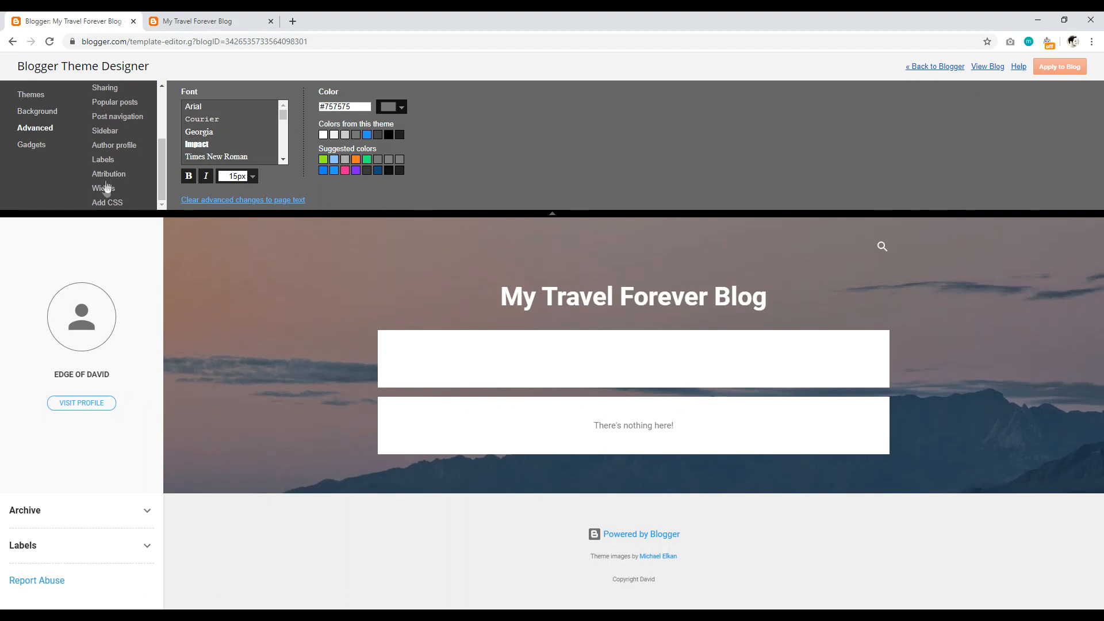
left_click(107, 202)
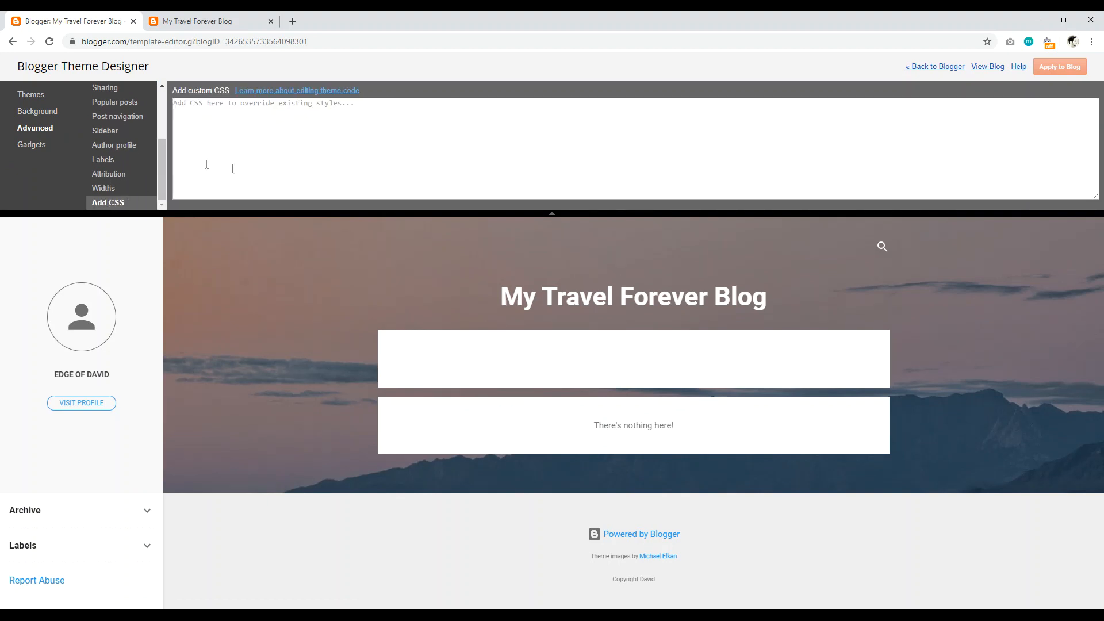
left_click(194, 104)
right_click(193, 103)
left_click(213, 189)
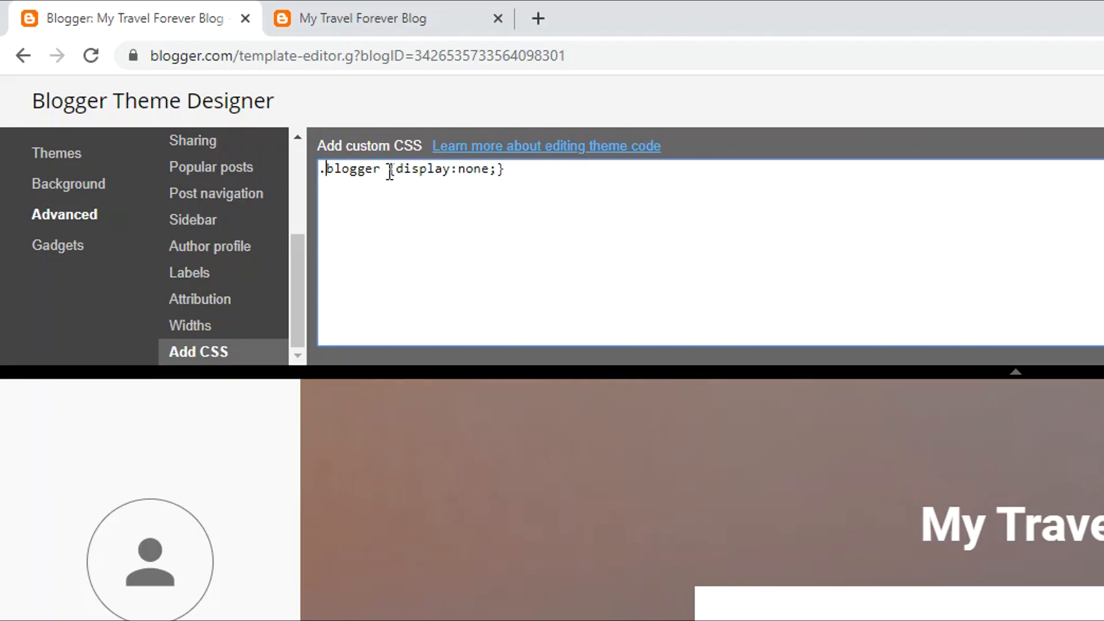
left_click(277, 106)
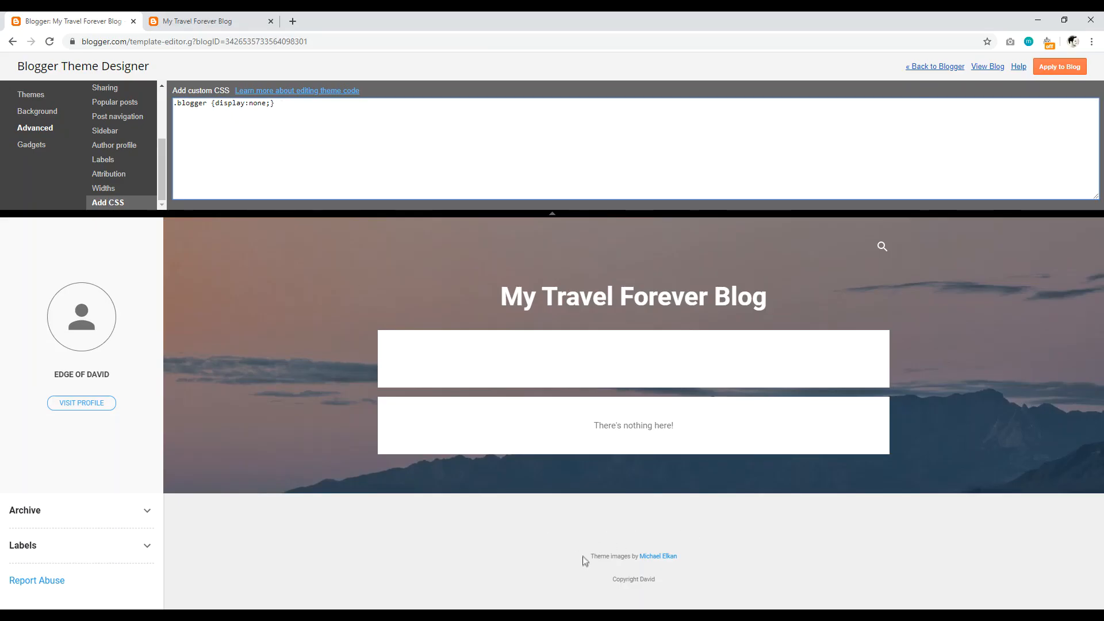
key("Return")
Step: Check that the live blog's footer no longer shows the Powered by Blogger line
left_click(195, 21)
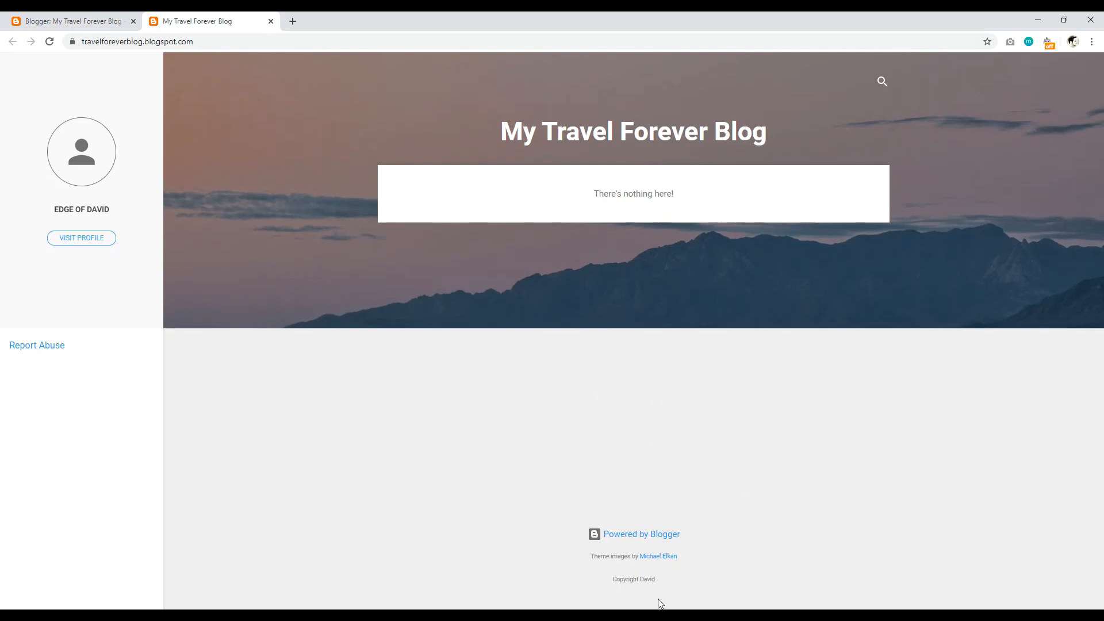
right_click(648, 560)
left_click(522, 542)
left_click(73, 21)
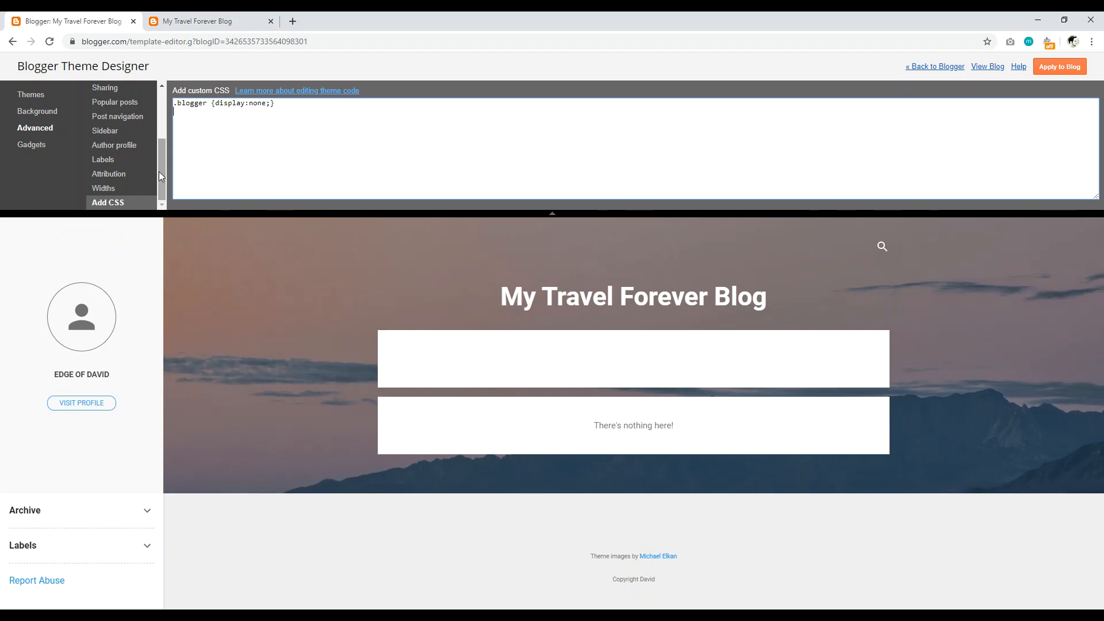
Step: Preview the white bokeh background image, then cancel it to keep the mountain background
left_click_drag(164, 171, 176, 115)
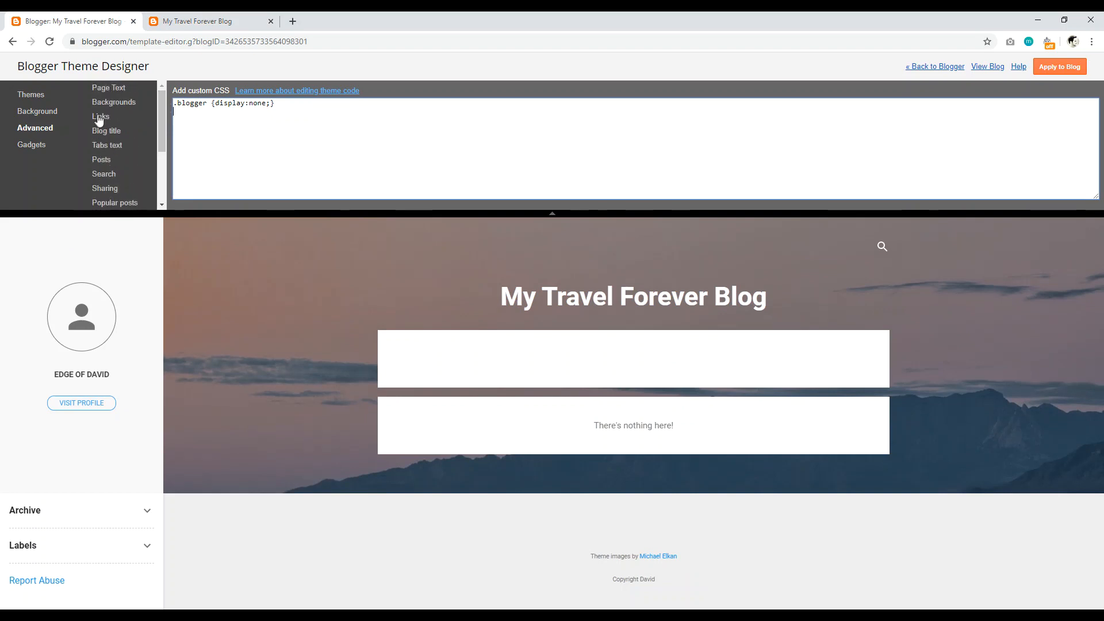
left_click(31, 95)
left_click(51, 112)
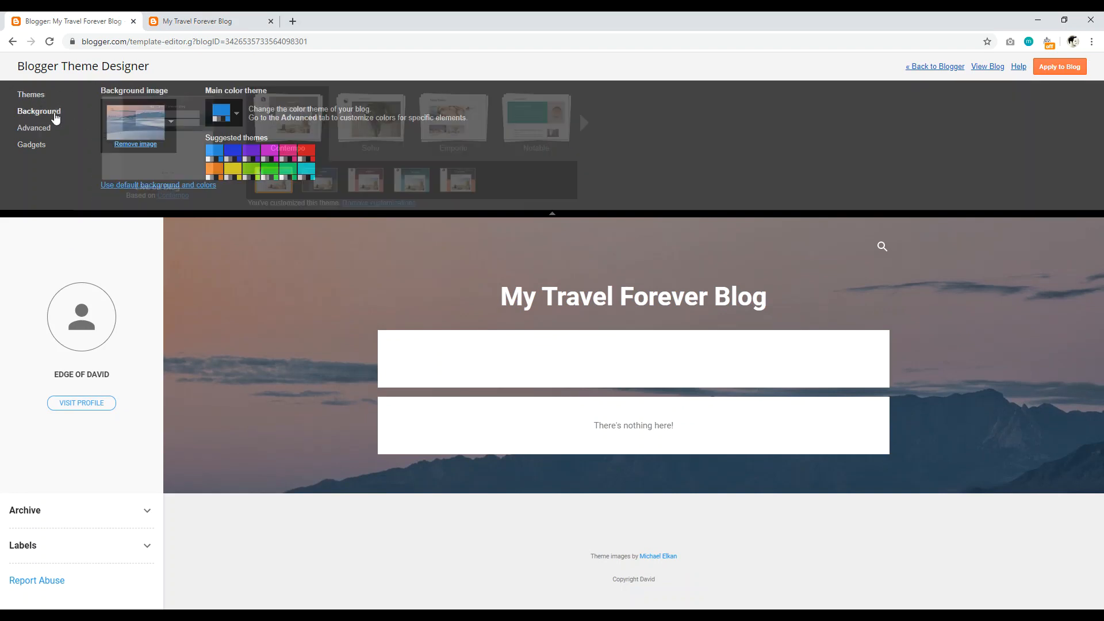
left_click(171, 125)
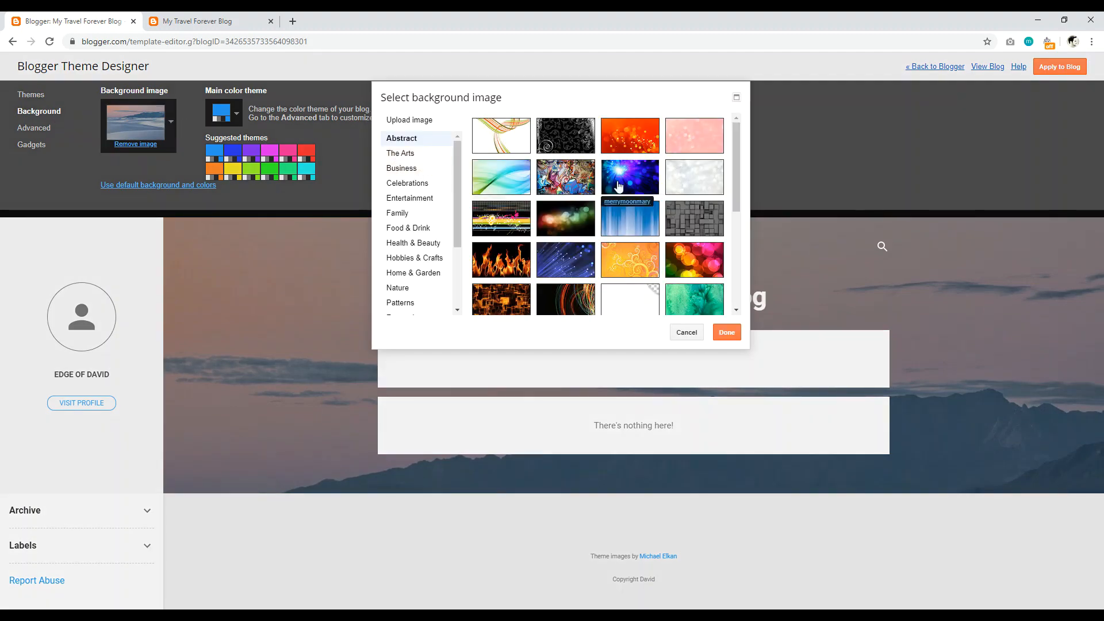
left_click(693, 178)
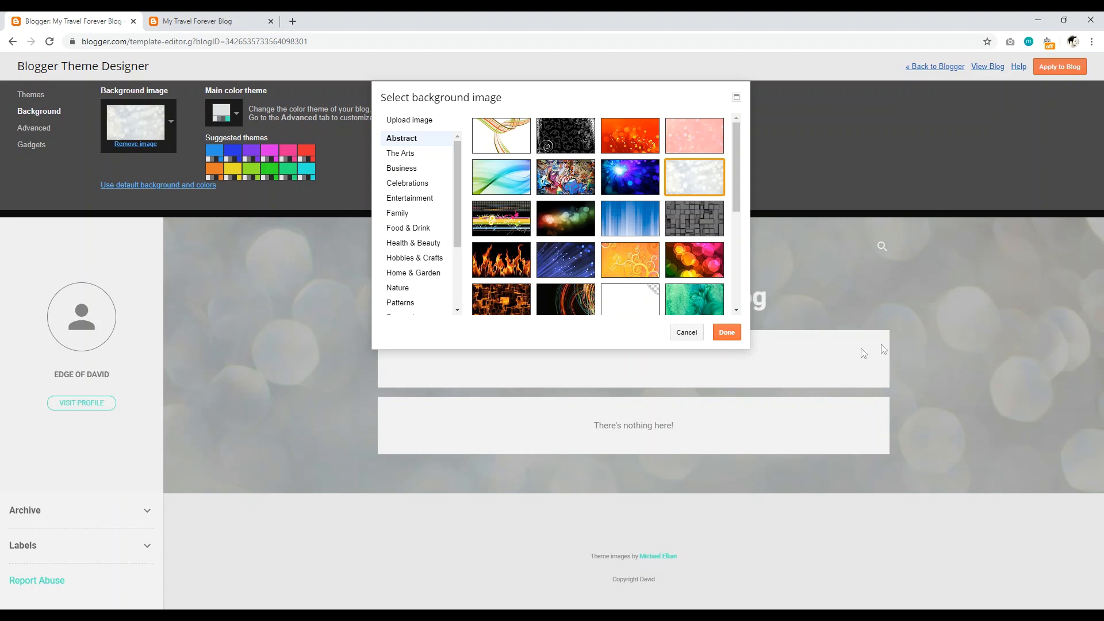
left_click(684, 334)
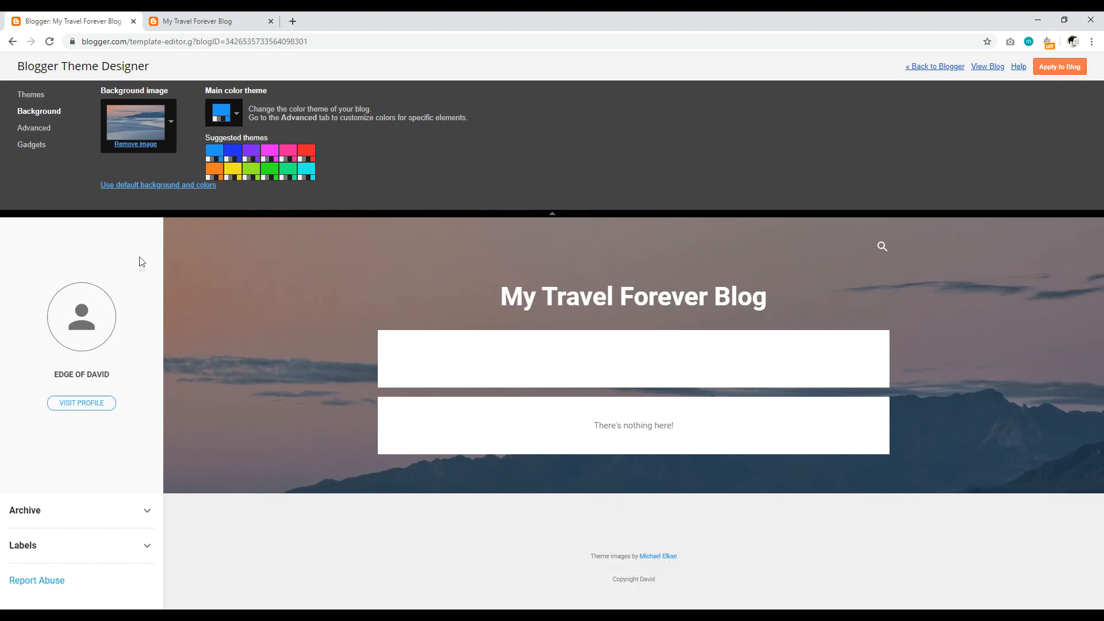
Step: Select the footer image credit on the live blog and inspect its element to find its class
left_click(34, 128)
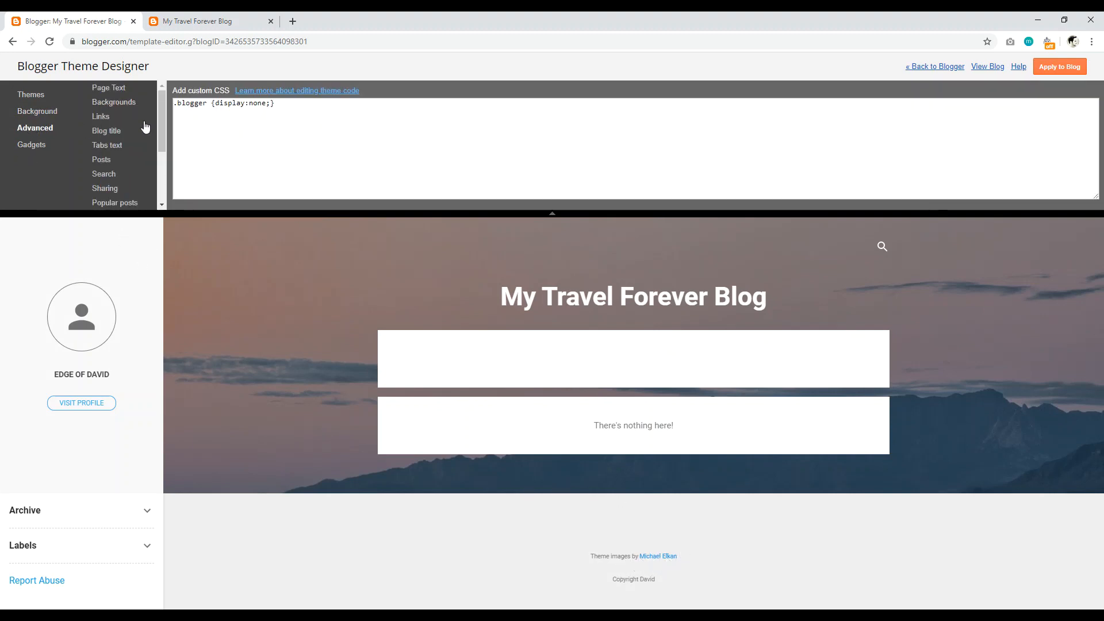
left_click(286, 103)
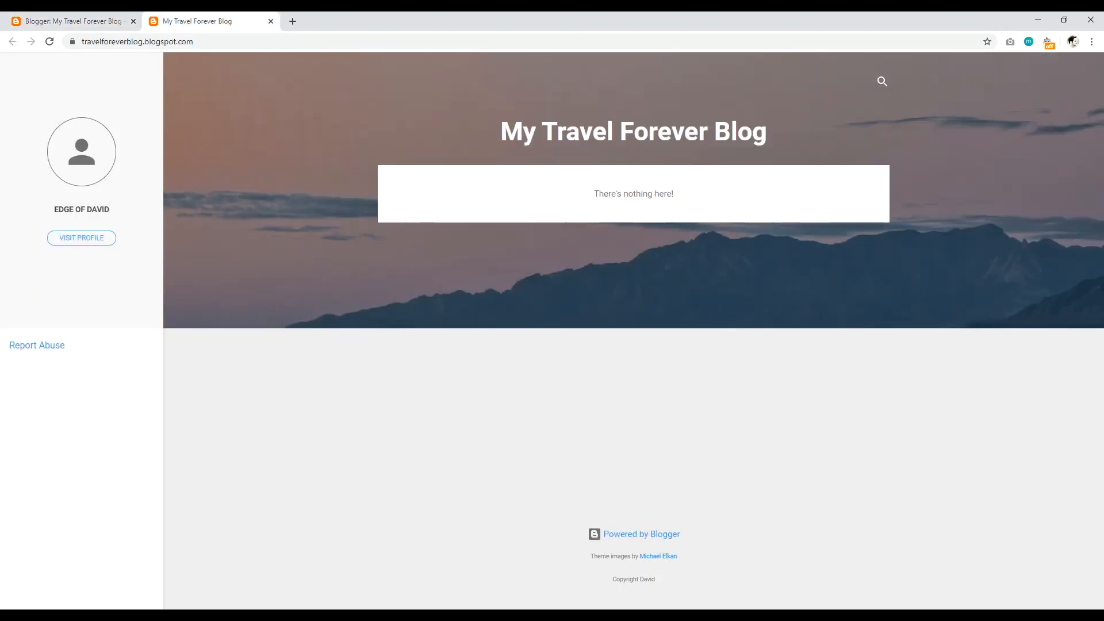
left_click(198, 20)
left_click_drag(590, 557, 678, 561)
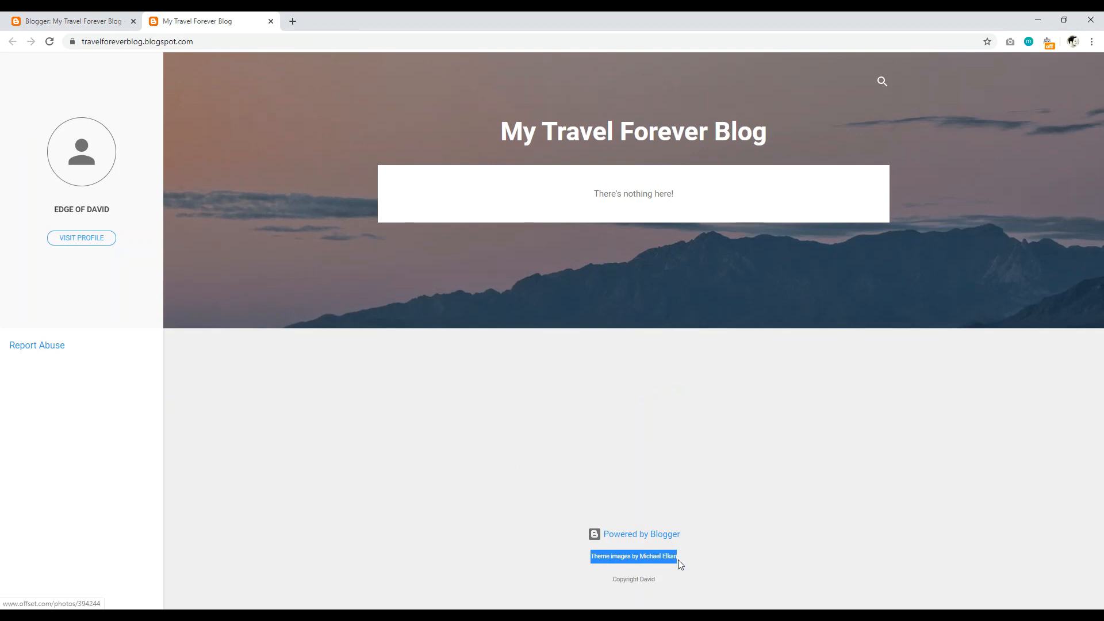
right_click(625, 558)
left_click(655, 546)
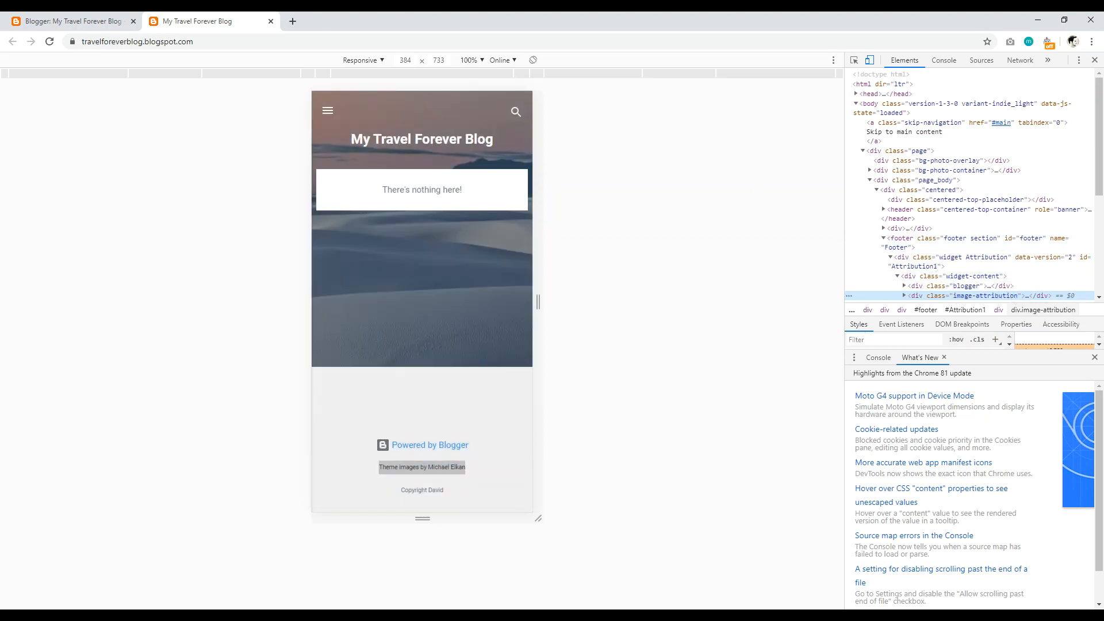
Step: Start an .image-attribution rule in the custom CSS box, cross-checking the class name on the live blog
left_click(74, 21)
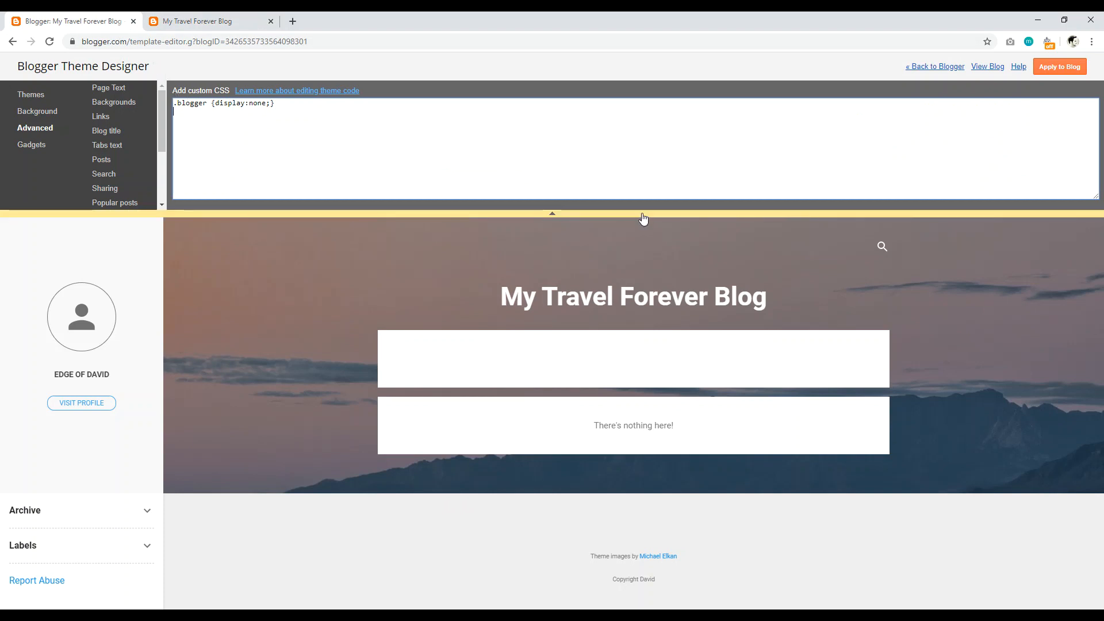
type("image")
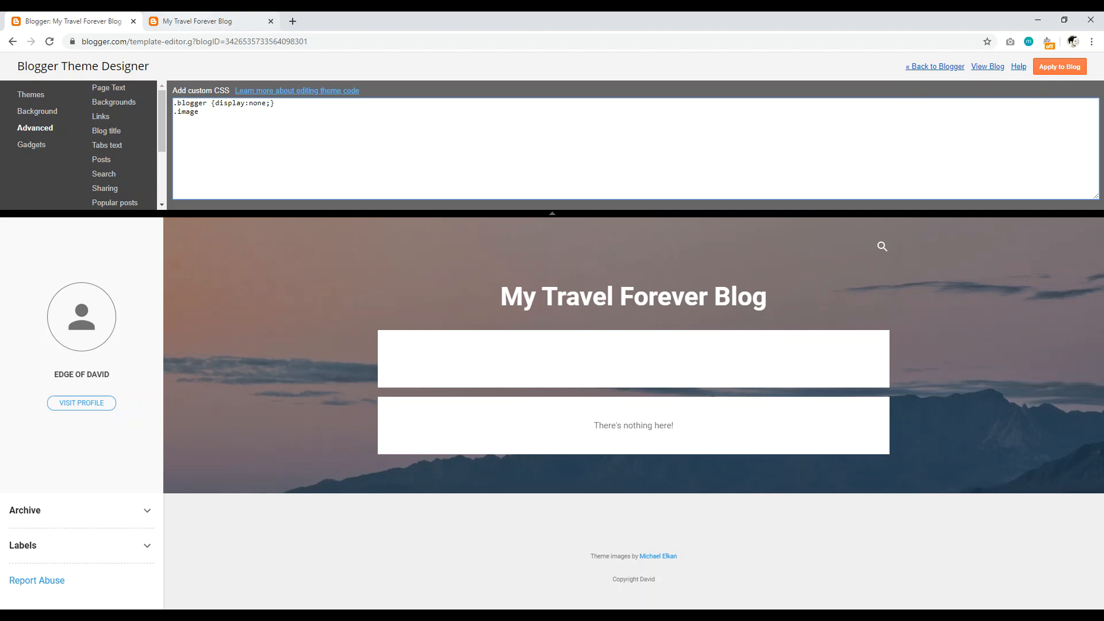
left_click(197, 21)
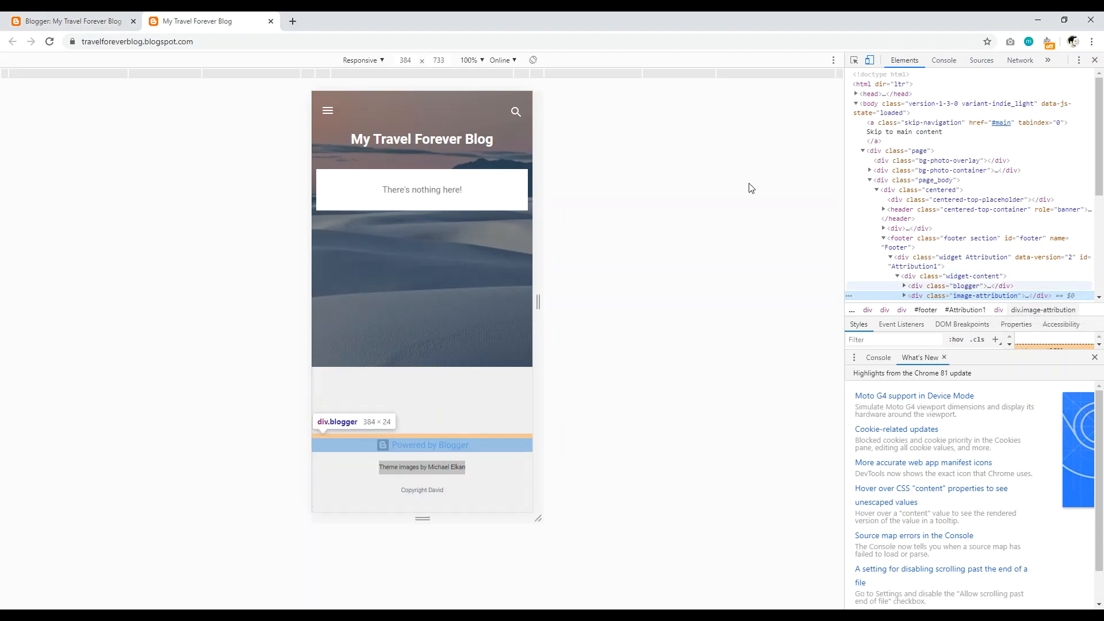
left_click(67, 23)
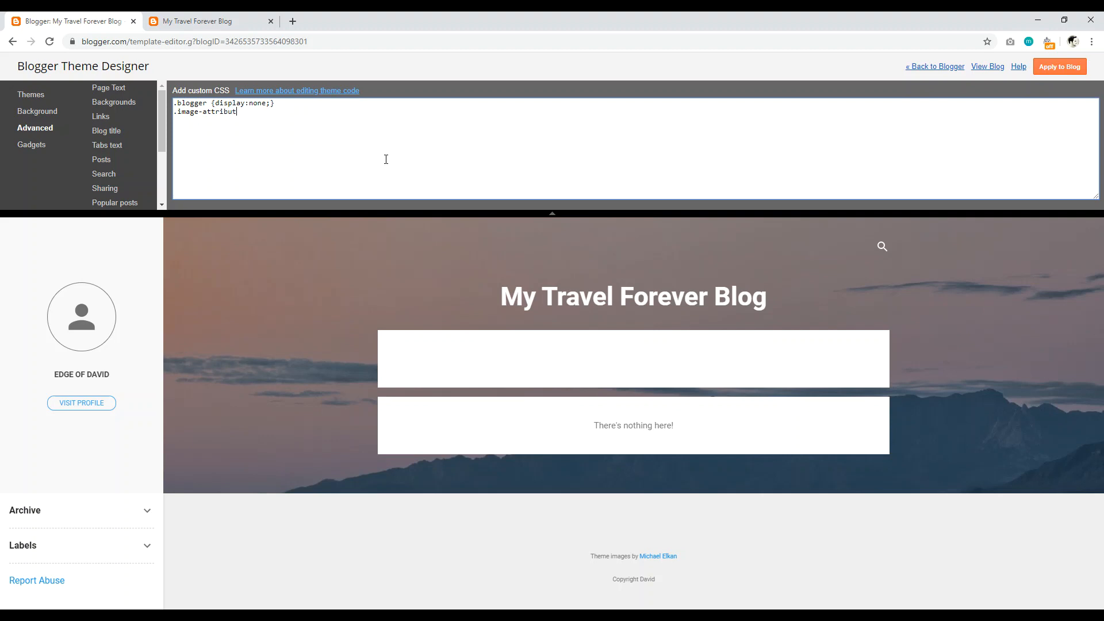
left_click(233, 22)
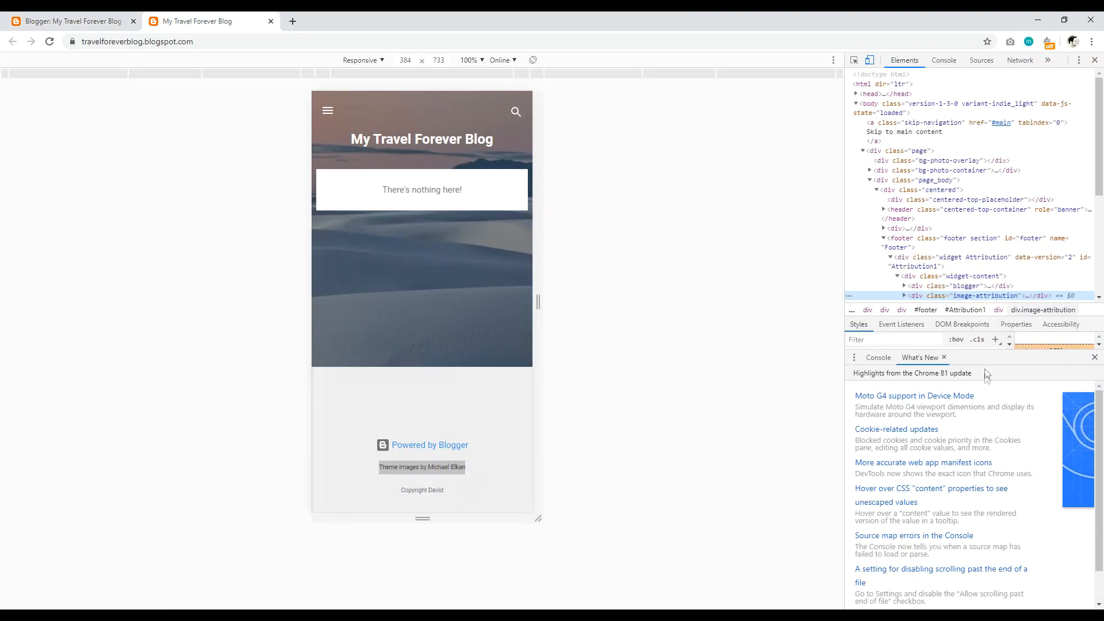
left_click(75, 22)
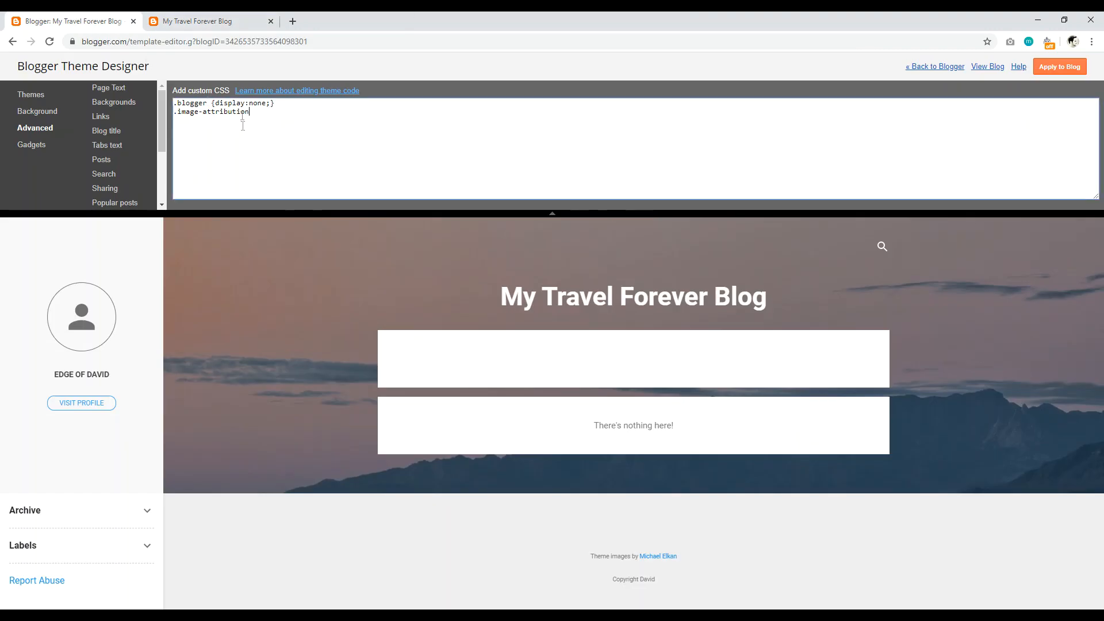
Step: Copy display:none from the first rule into the .image-attribution rule and check the live blog
left_click_drag(275, 104, 215, 104)
right_click(219, 101)
left_click(244, 141)
left_click(261, 116)
right_click(260, 114)
left_click(284, 195)
left_click(197, 22)
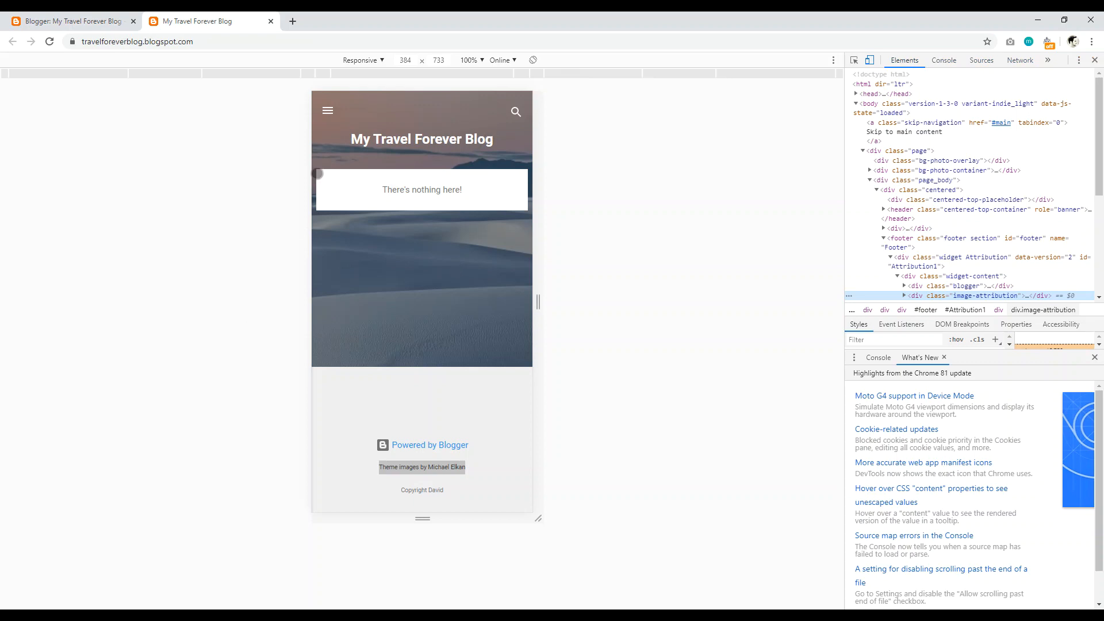
Step: Close the developer tools, clear the footer text selection, and return to the theme designer tab
left_click(1092, 60)
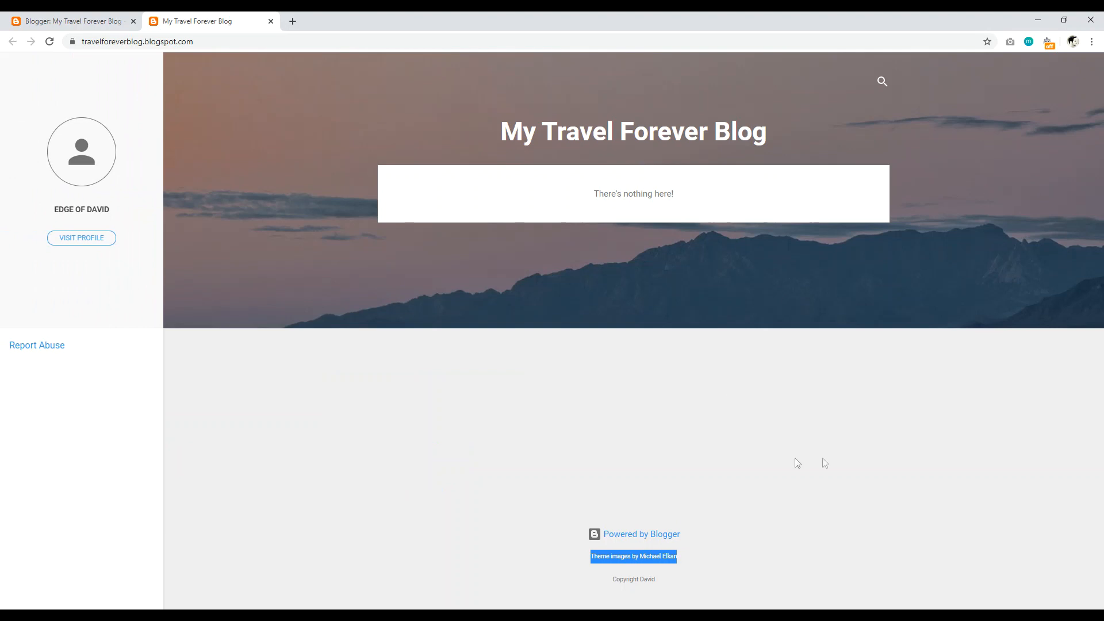
left_click(554, 449)
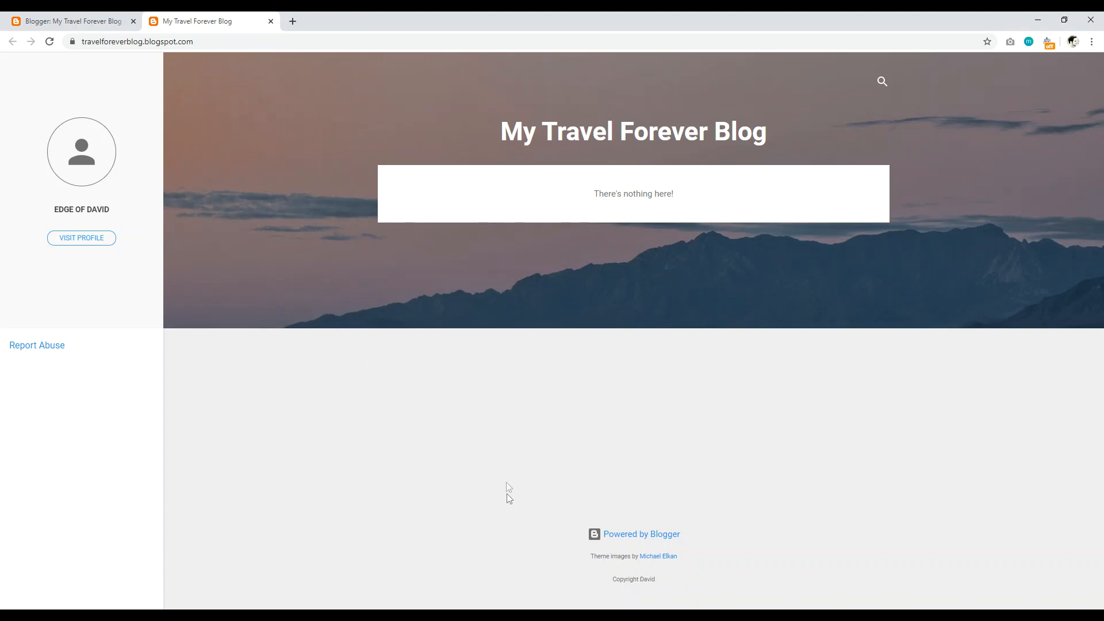
left_click(99, 18)
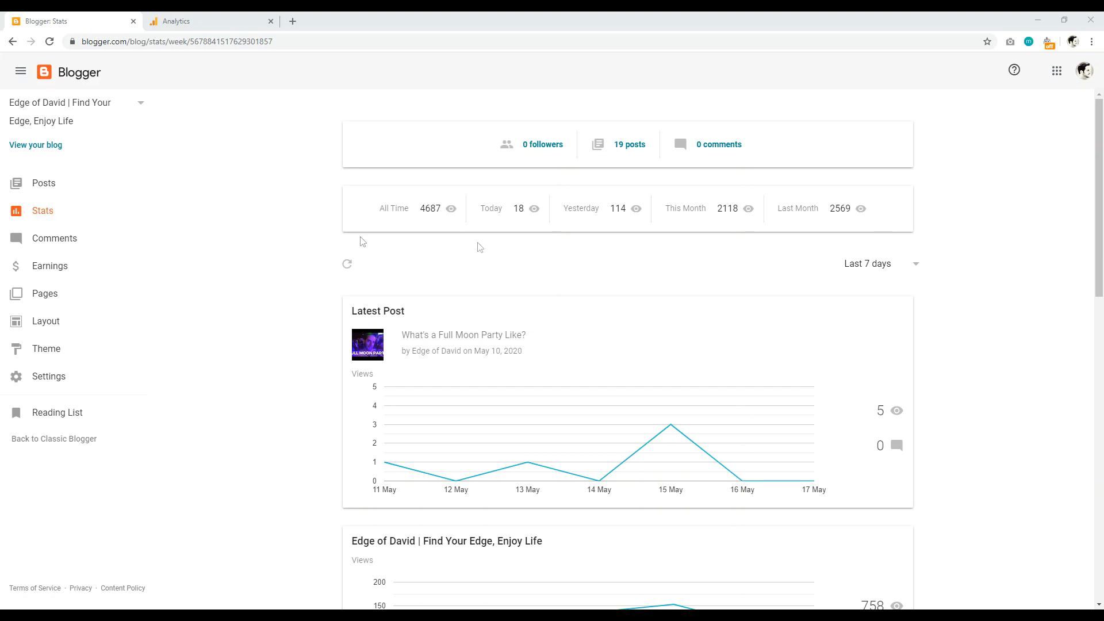
Step: Scroll down the Stats page and open the blog's Basic settings from the sidebar
left_click_drag(1102, 185, 1095, 237)
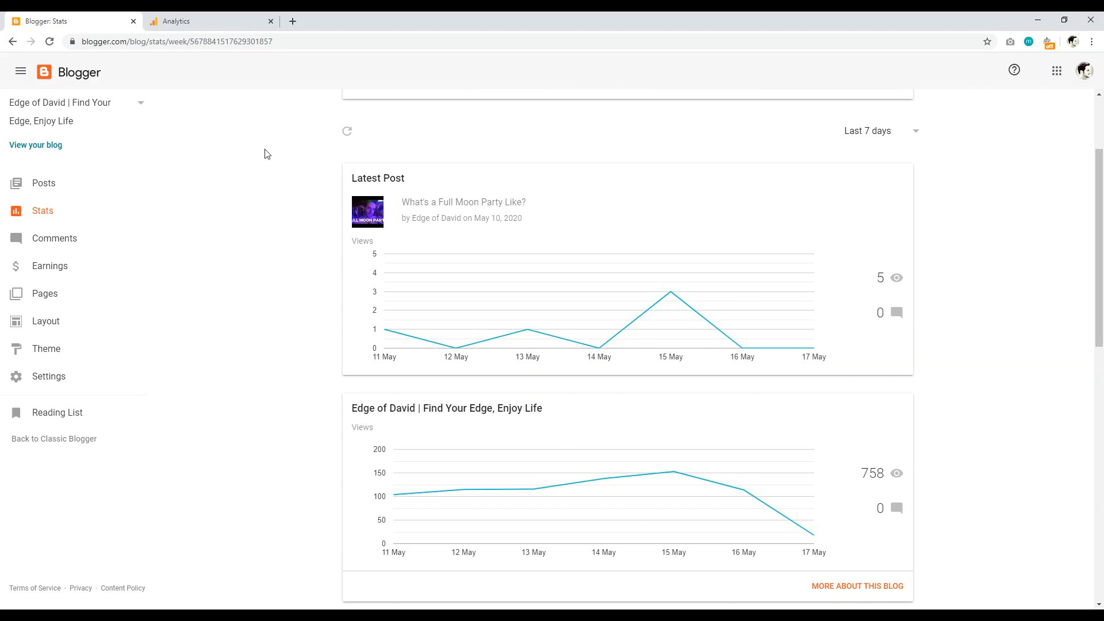
left_click(51, 381)
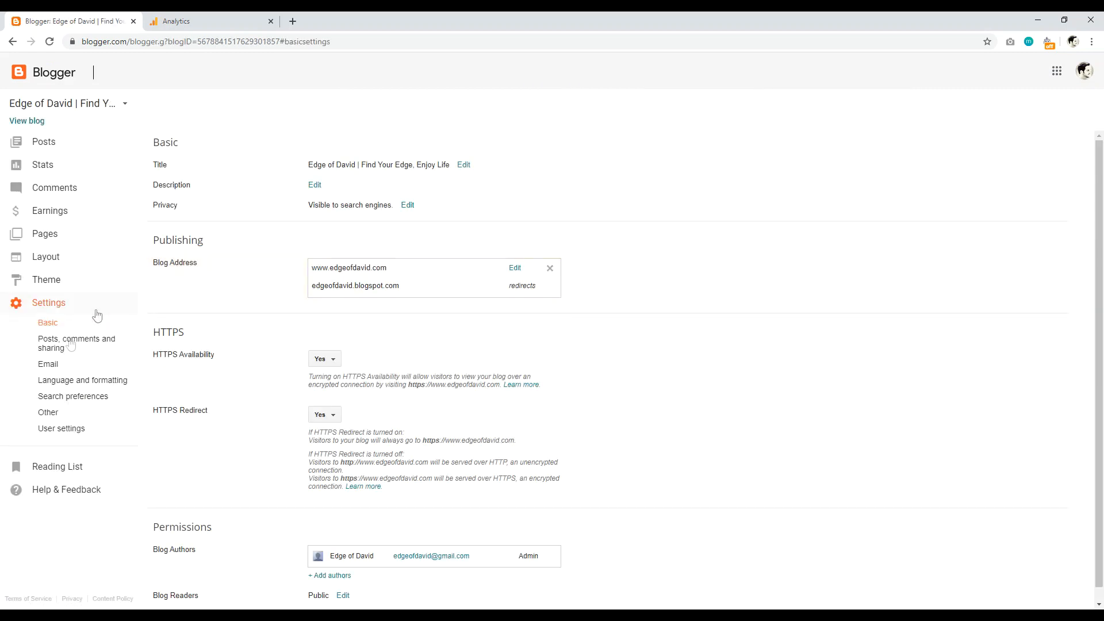
Step: Check the Google Analytics Web Property ID under Other settings, then go to the Analytics admin page
left_click(48, 418)
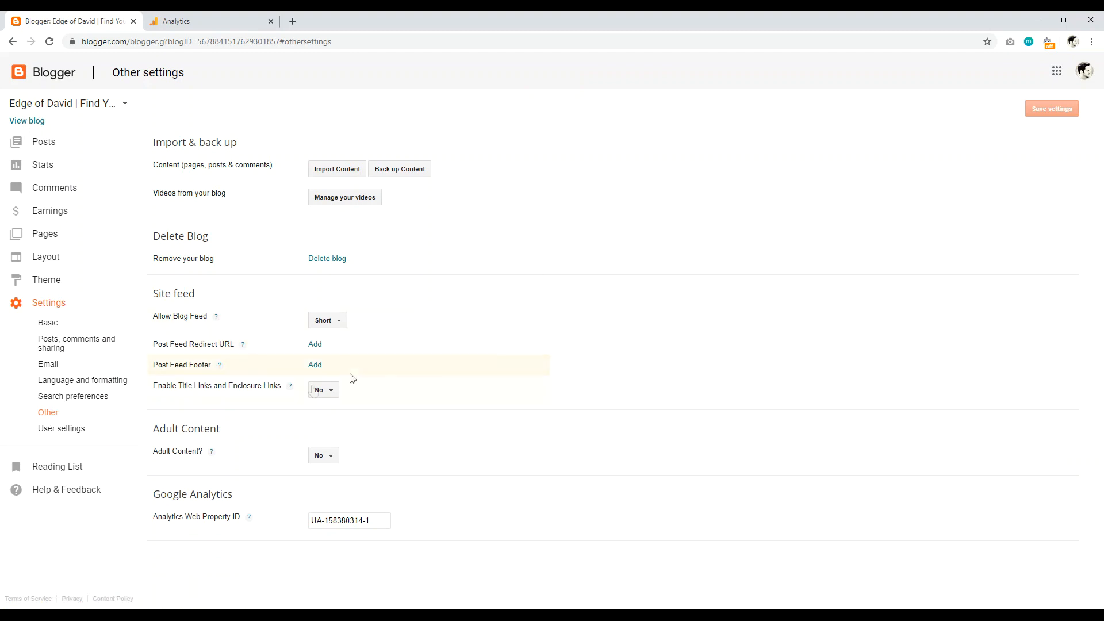
left_click_drag(168, 495, 233, 496)
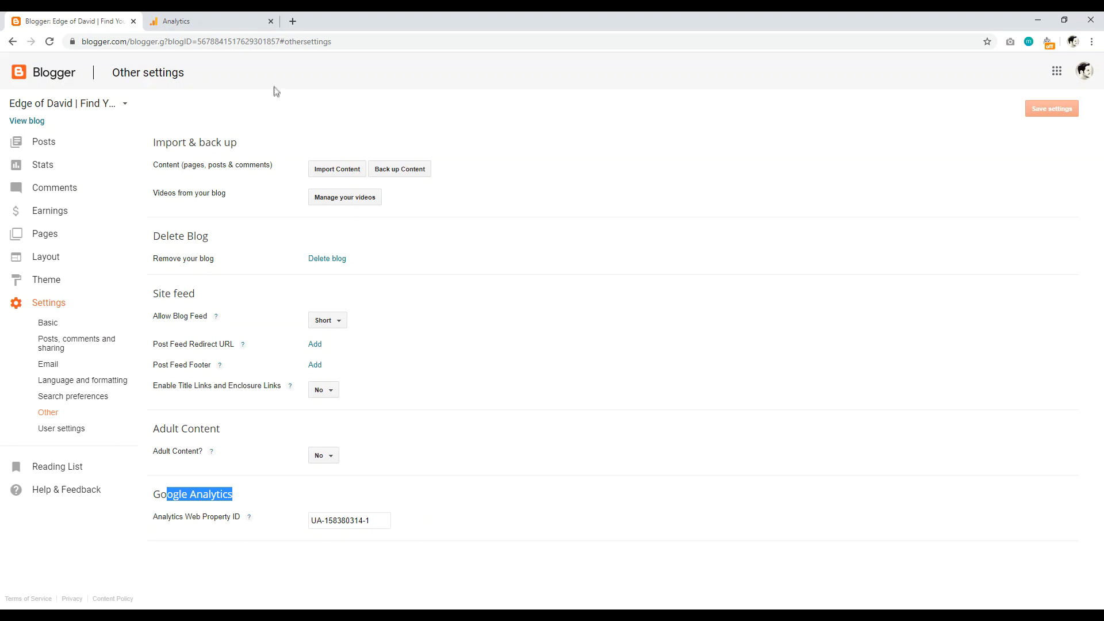
left_click(231, 18)
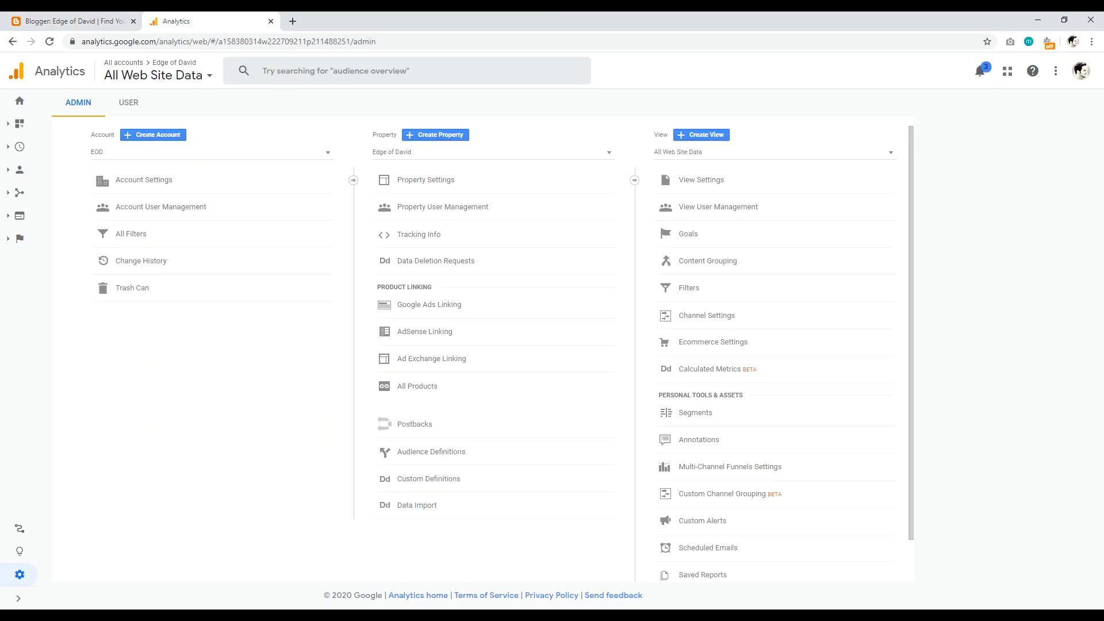
Step: Search the web for 'google analytics' in a new browser tab
left_click(293, 22)
type("goog")
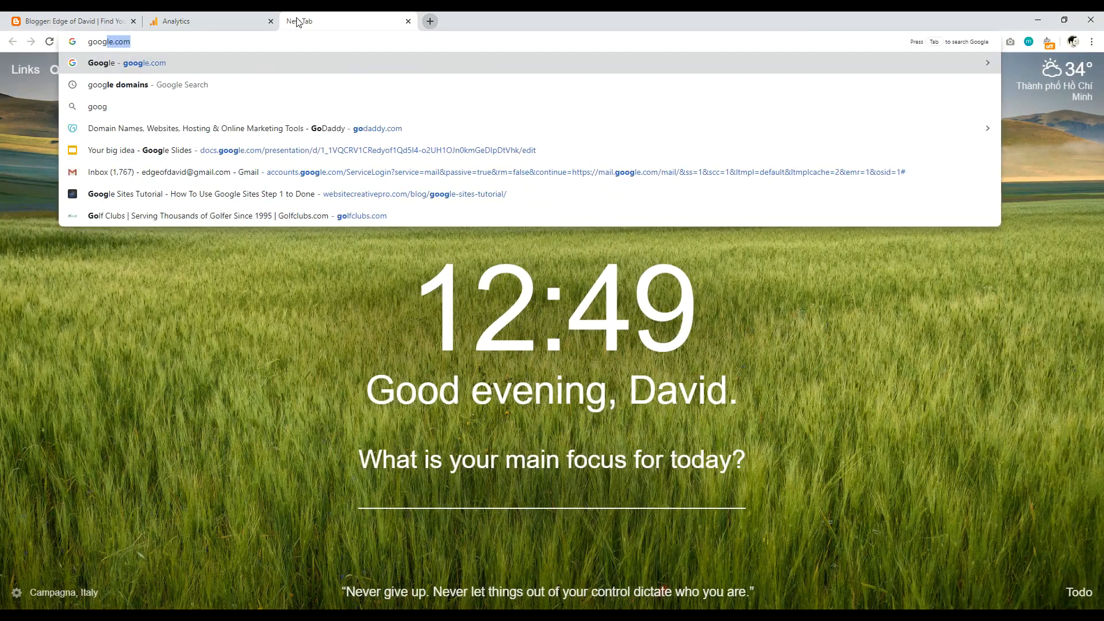
type("le analytics")
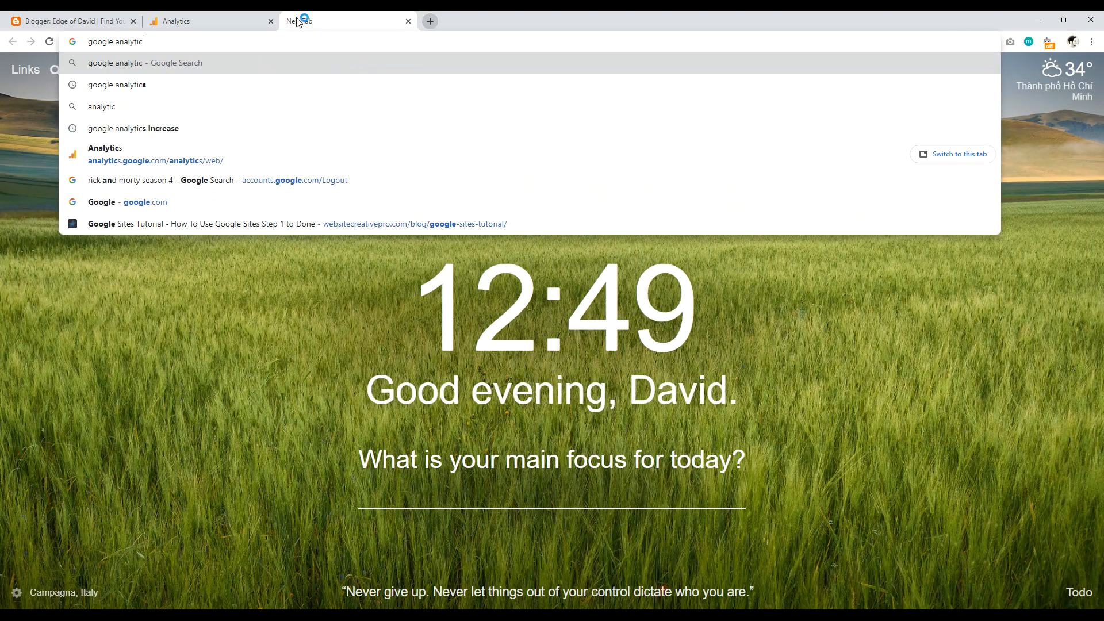
key("Return")
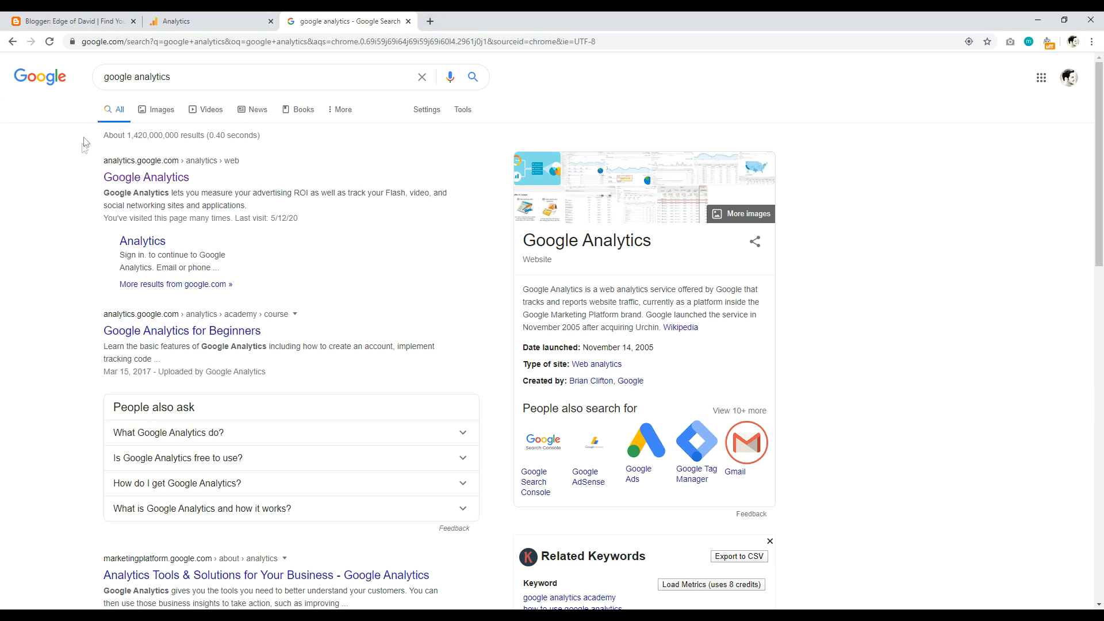
Step: Select the tracking ID in the Analytics Property Settings and return to Blogger's Other settings
left_click(190, 20)
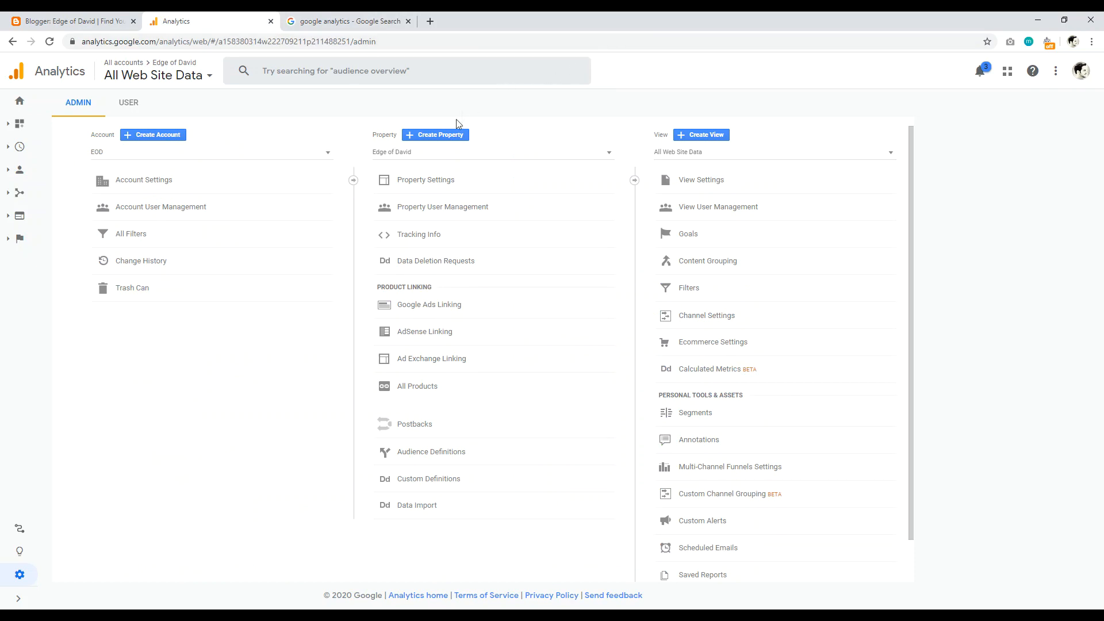
left_click(434, 182)
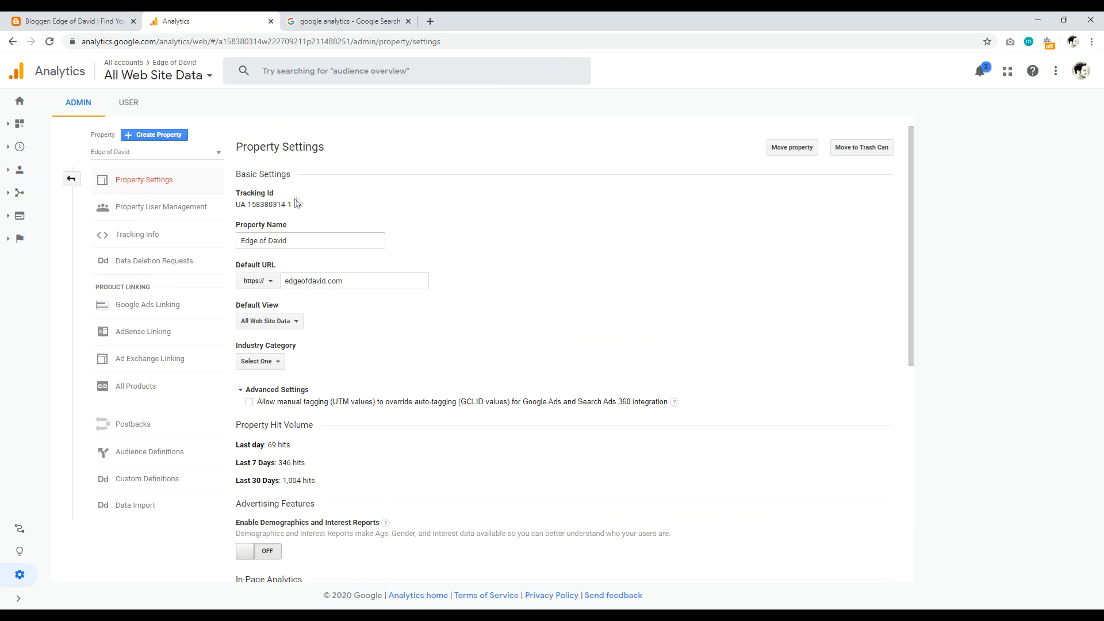
left_click_drag(293, 205, 238, 207)
left_click(71, 21)
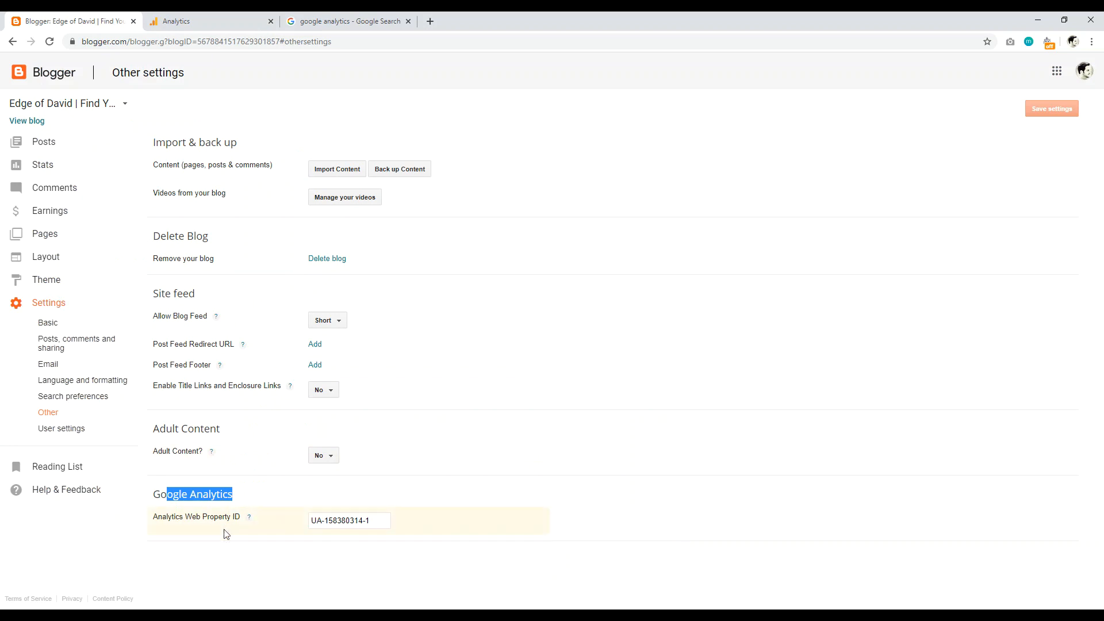
Step: Clear the stray text selection on Blogger's Other settings page
left_click(197, 495)
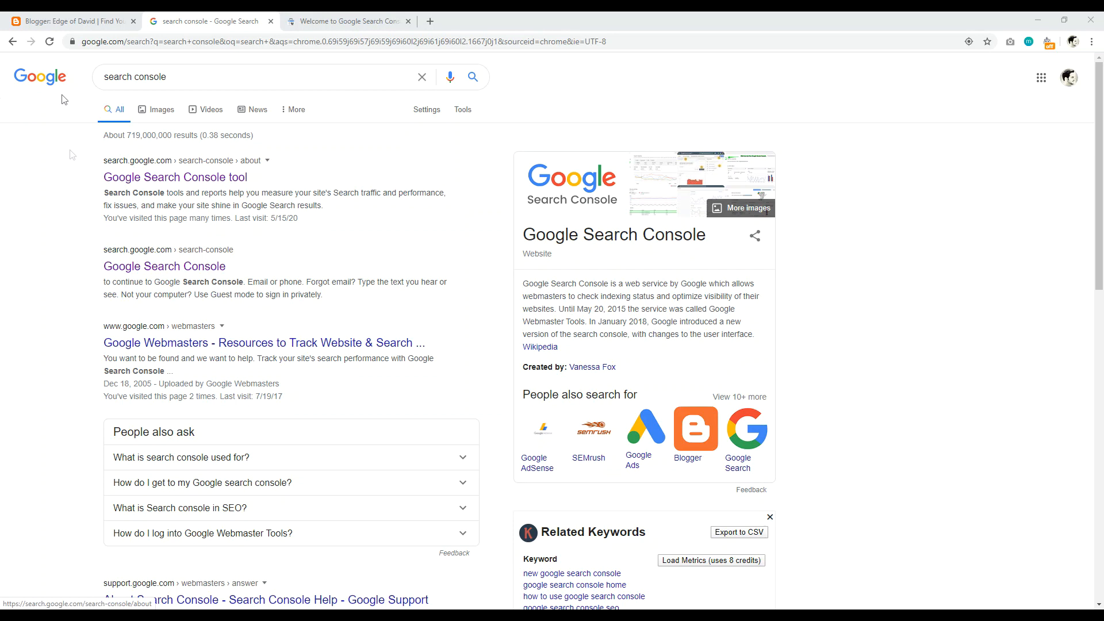
Step: Enter edgeofdavid.com as a Domain property on the Search Console welcome page and continue
left_click(48, 21)
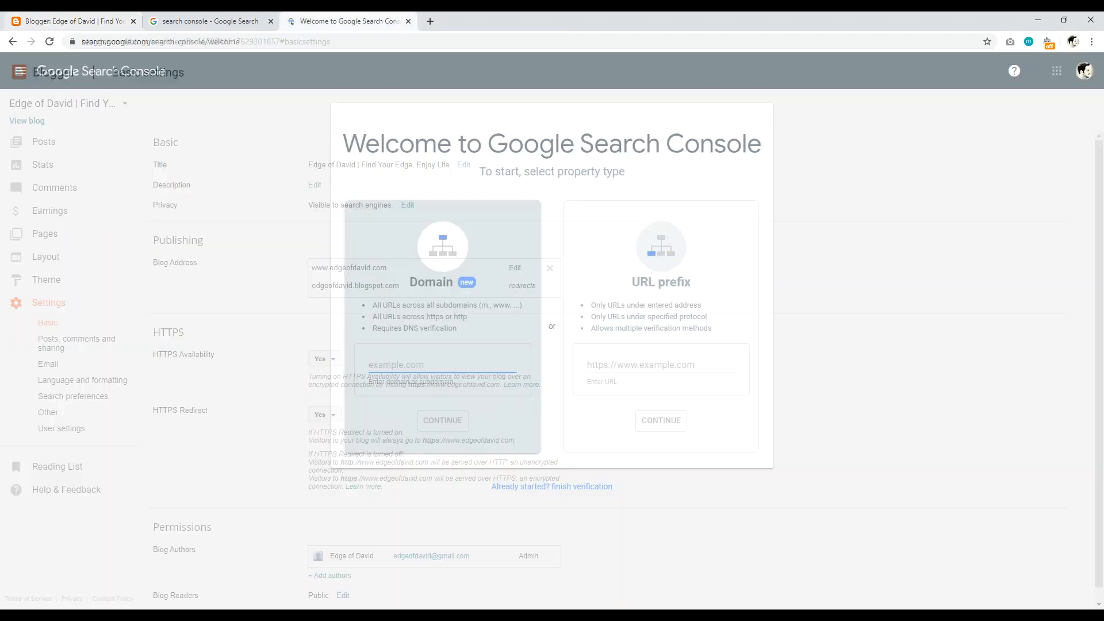
left_click(343, 22)
left_click(229, 21)
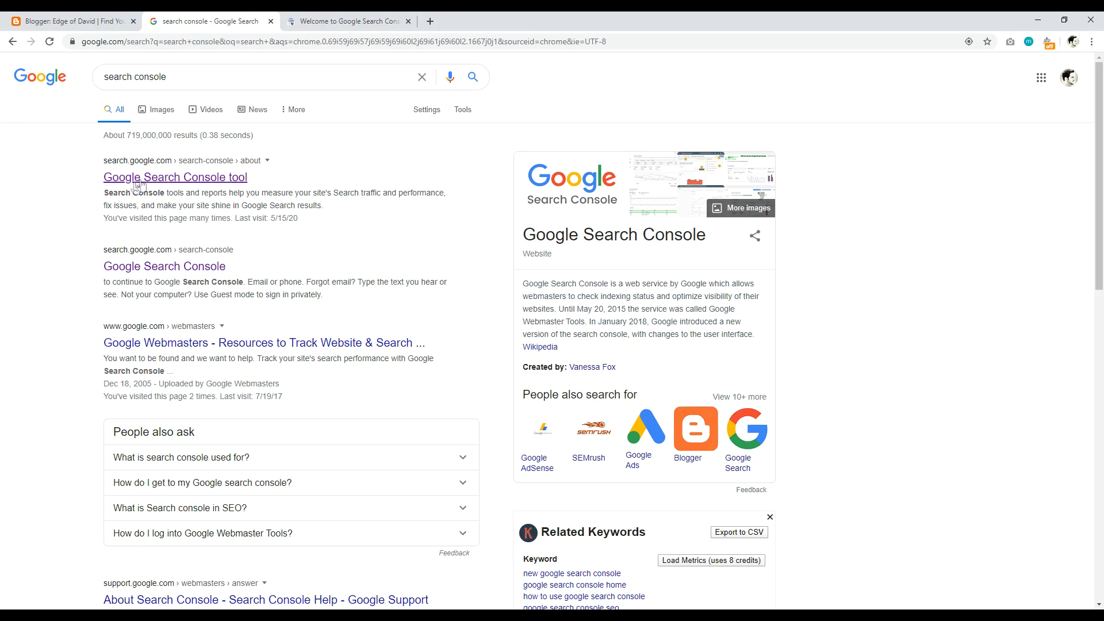
key("ctrl+Tab")
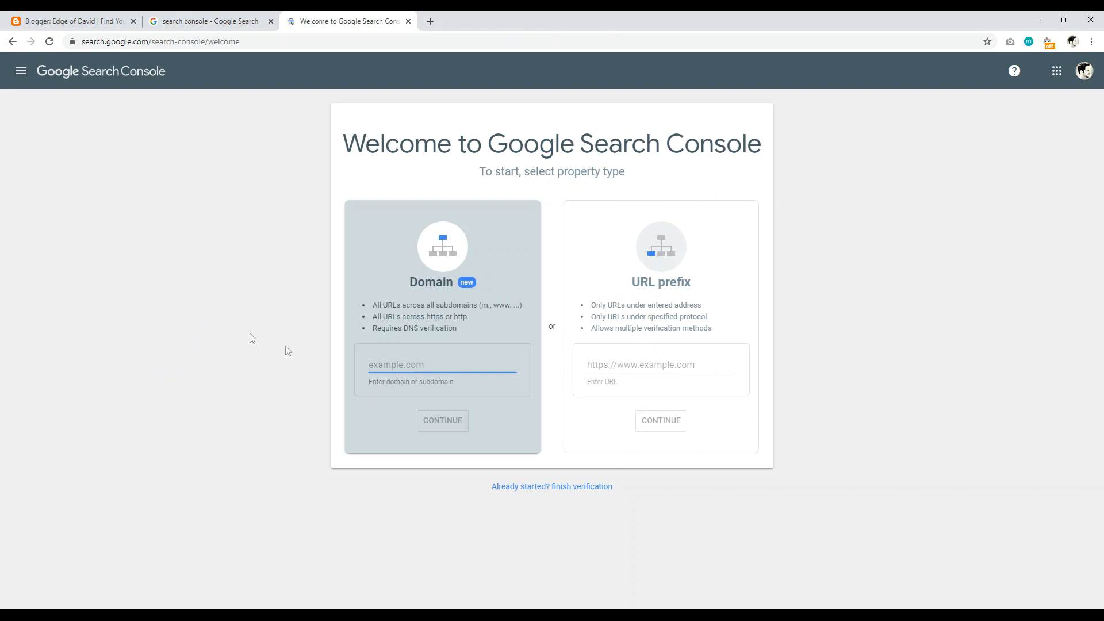
type("edgeofdavid.com")
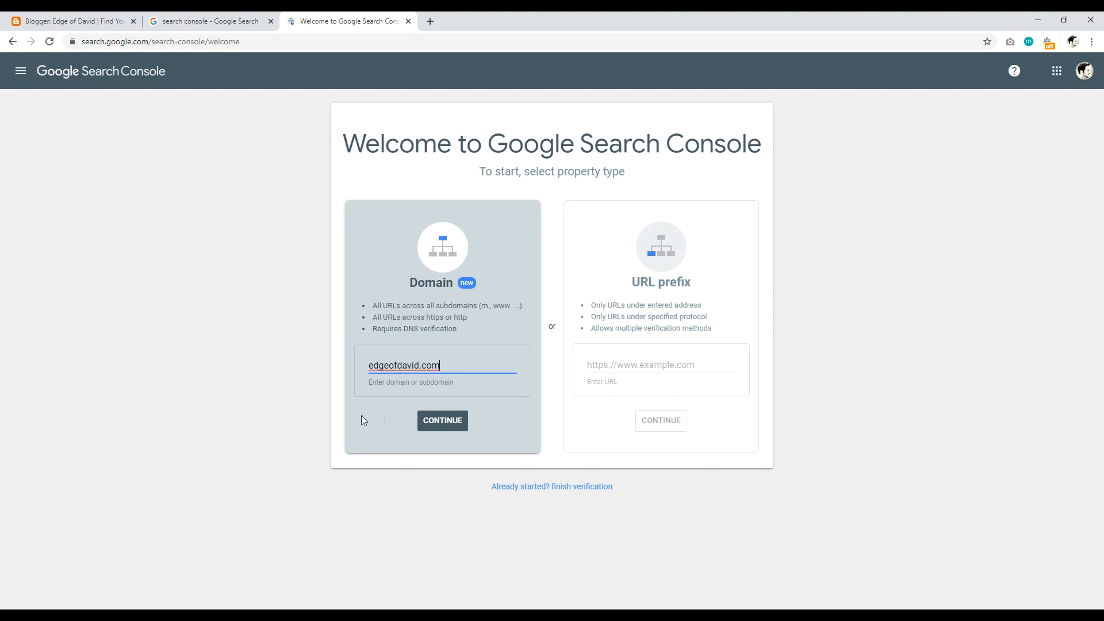
left_click(434, 422)
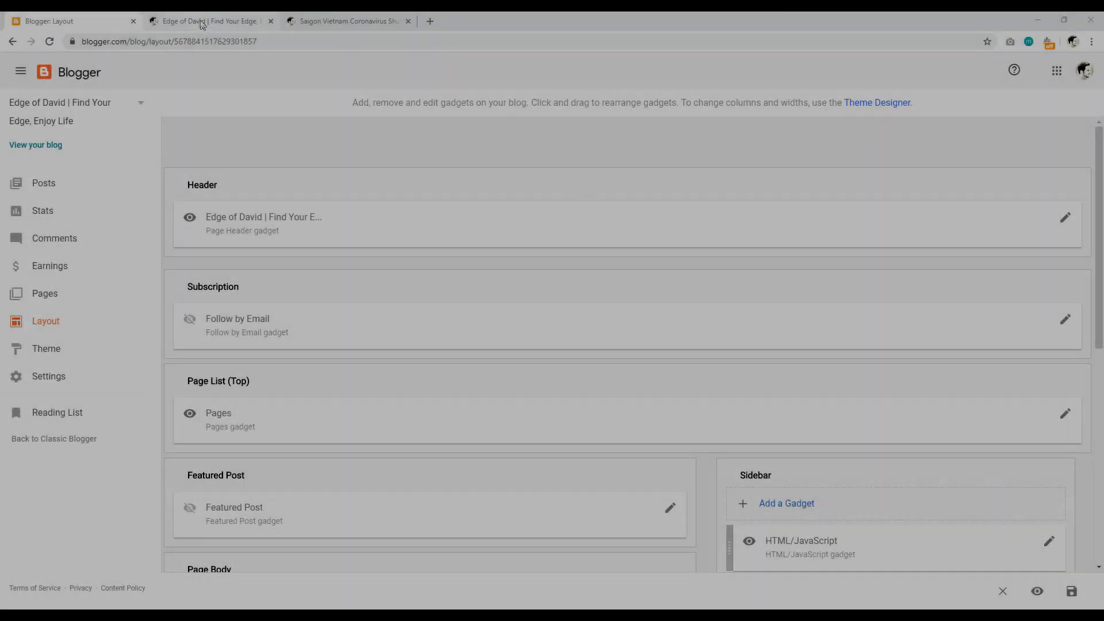
Step: Open the live blog homepage and expand then collapse its Archive and Labels lists
left_click(200, 23)
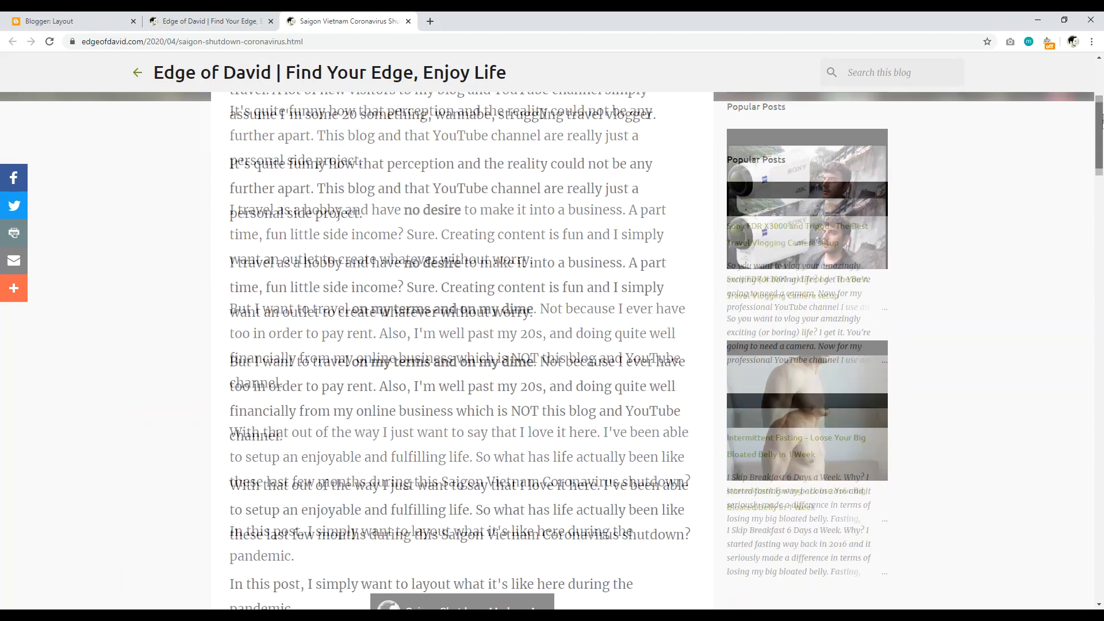
left_click(232, 24)
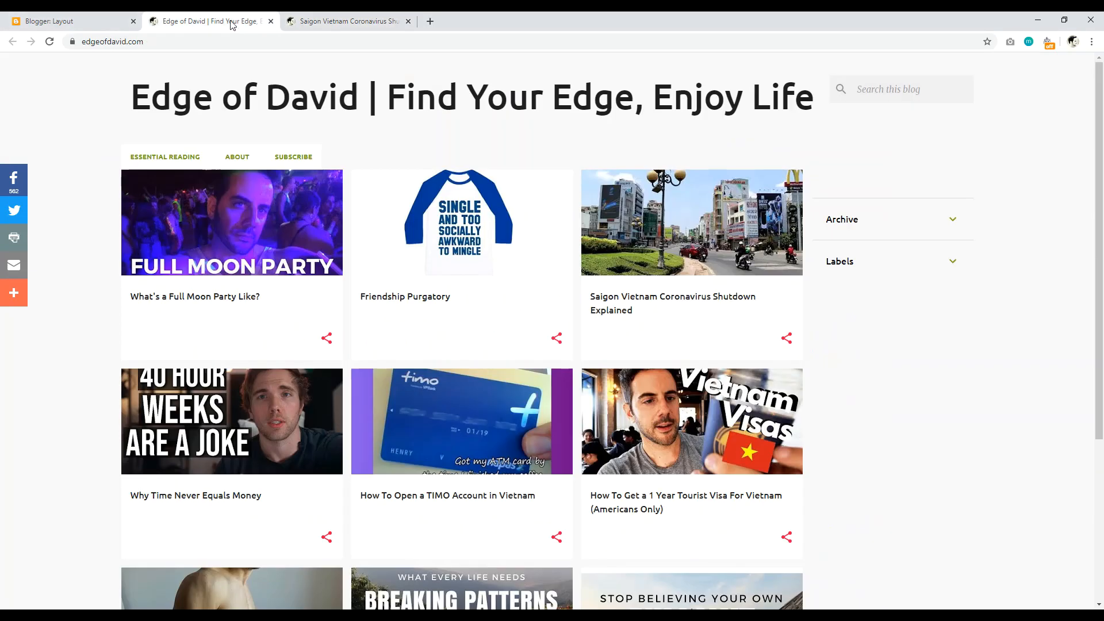
left_click(860, 225)
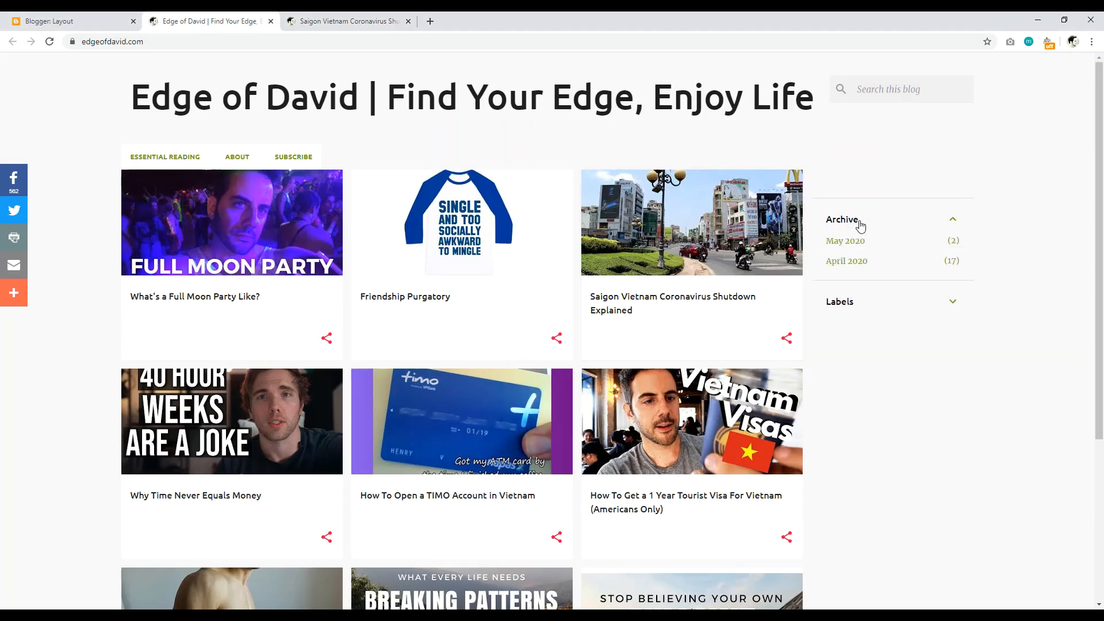
left_click(866, 220)
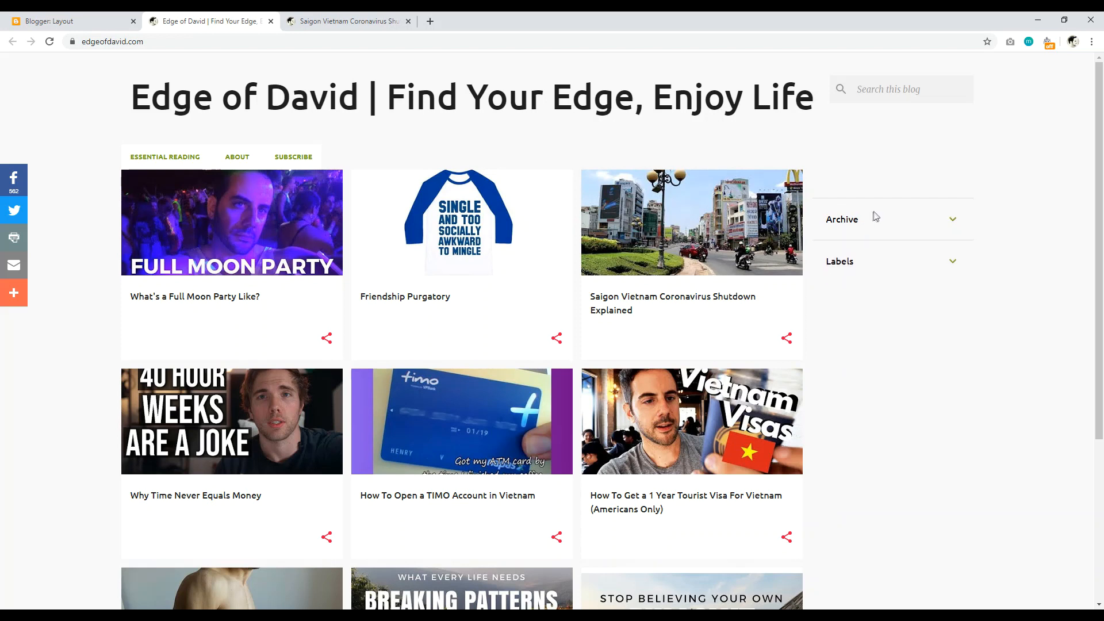
left_click(864, 266)
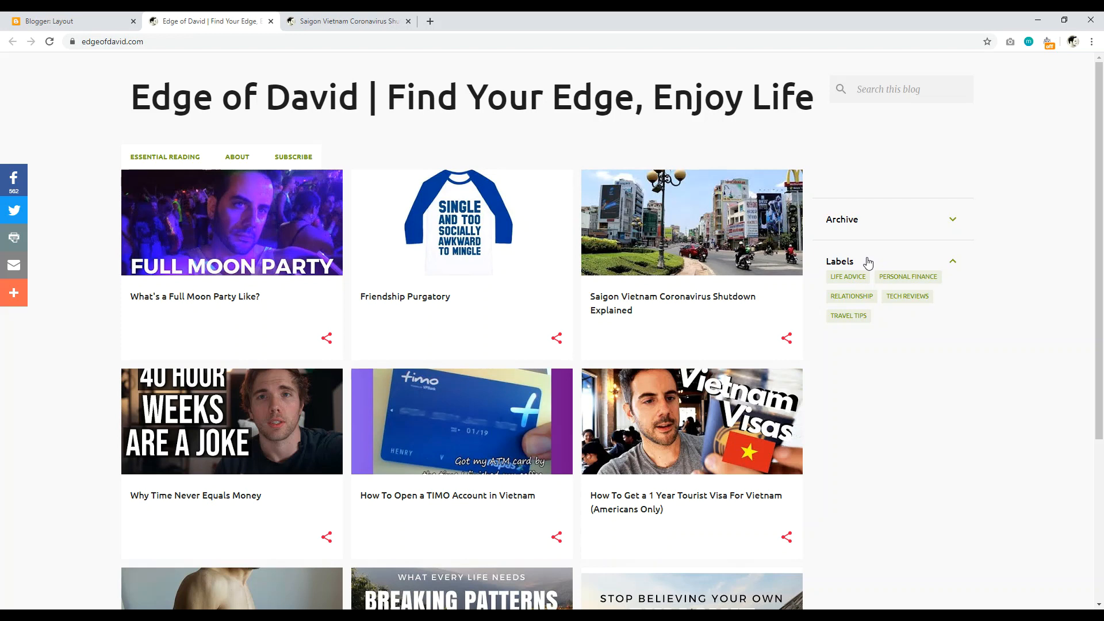
left_click(867, 262)
Step: Open the Saigon coronavirus shutdown article and scroll through it
left_click(348, 21)
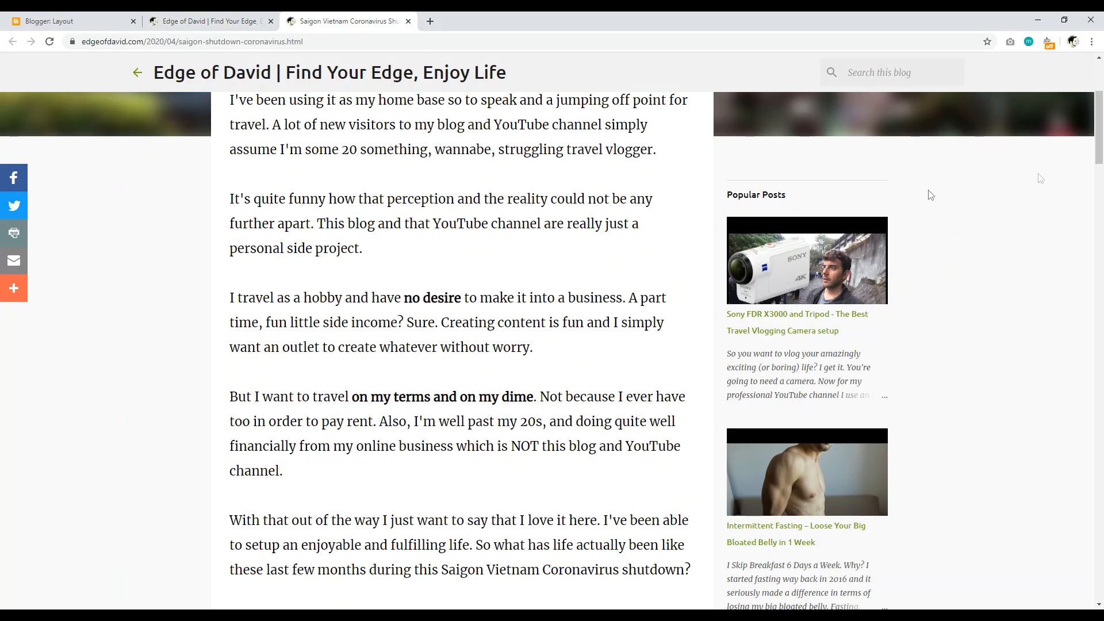
scroll(920, 184, "up", 4)
scroll(891, 144, "down", 4)
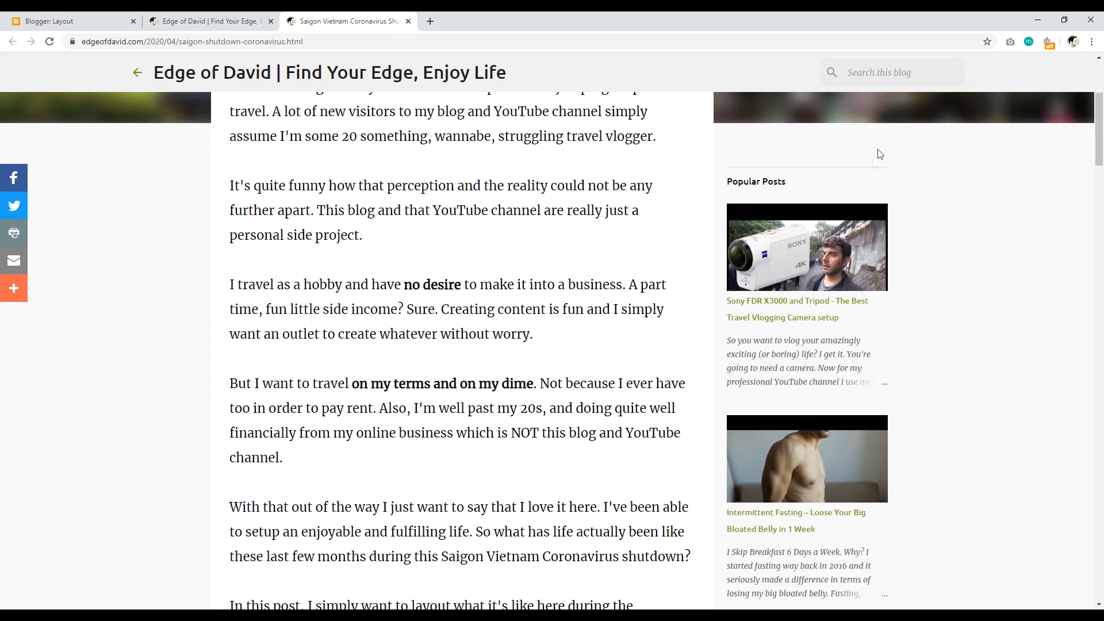
mouse_move(1102, 115)
left_mouse_down()
mouse_move(1101, 127)
mouse_move(1101, 85)
mouse_move(1101, 190)
mouse_move(1101, 107)
left_mouse_up()
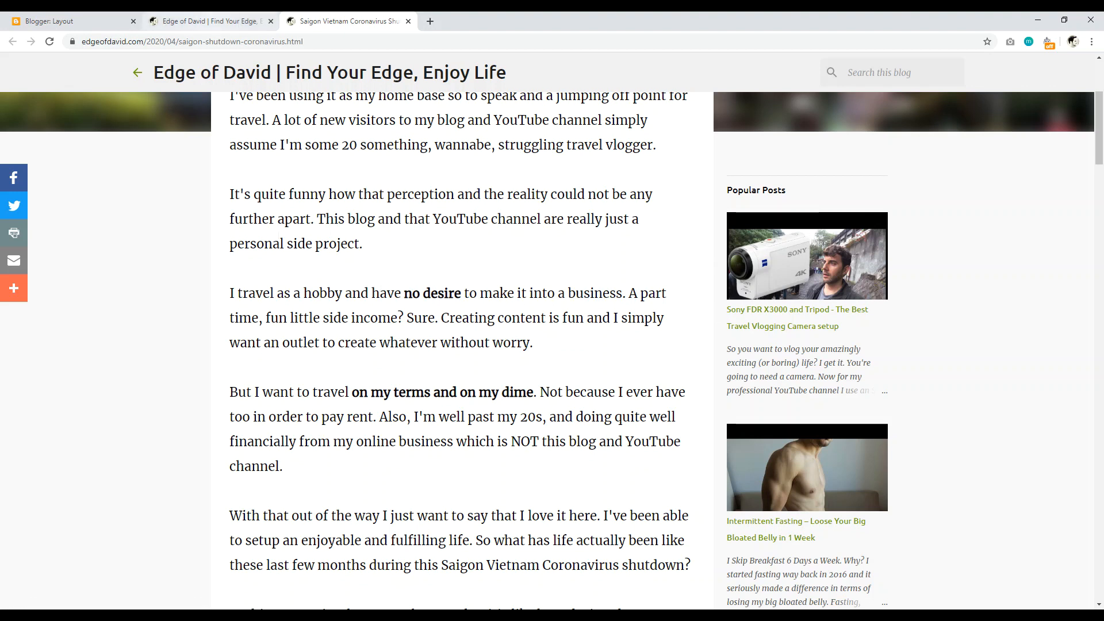
Step: On the Layout page, open the Header gadget's settings and close them unchanged
left_click(210, 21)
left_click(86, 20)
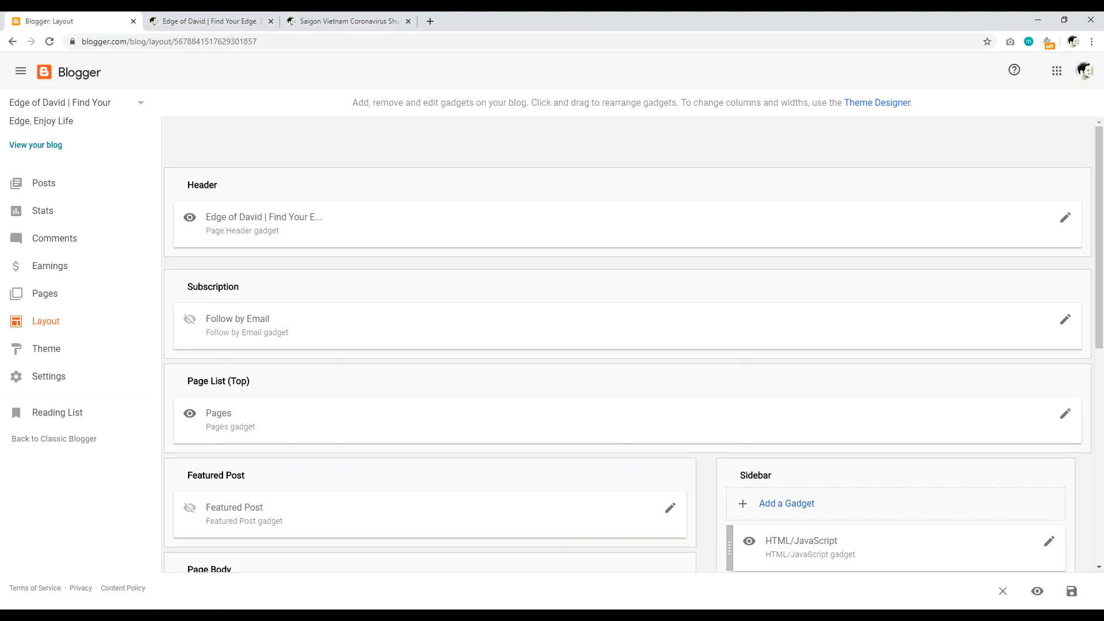
left_click_drag(1097, 160, 1097, 215)
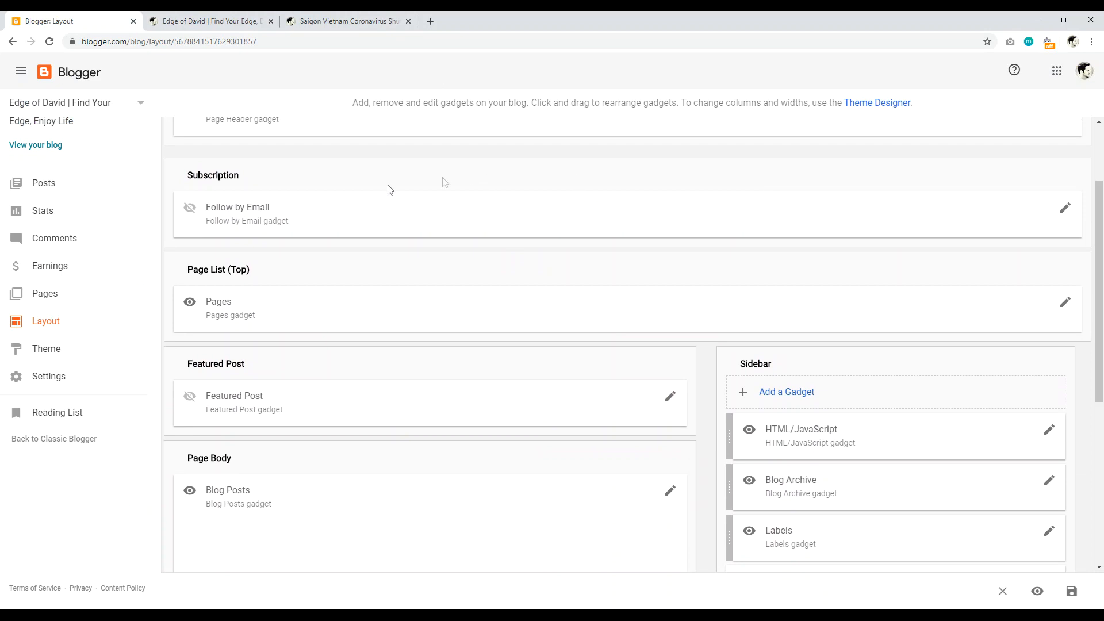
scroll(819, 303, "up", 2)
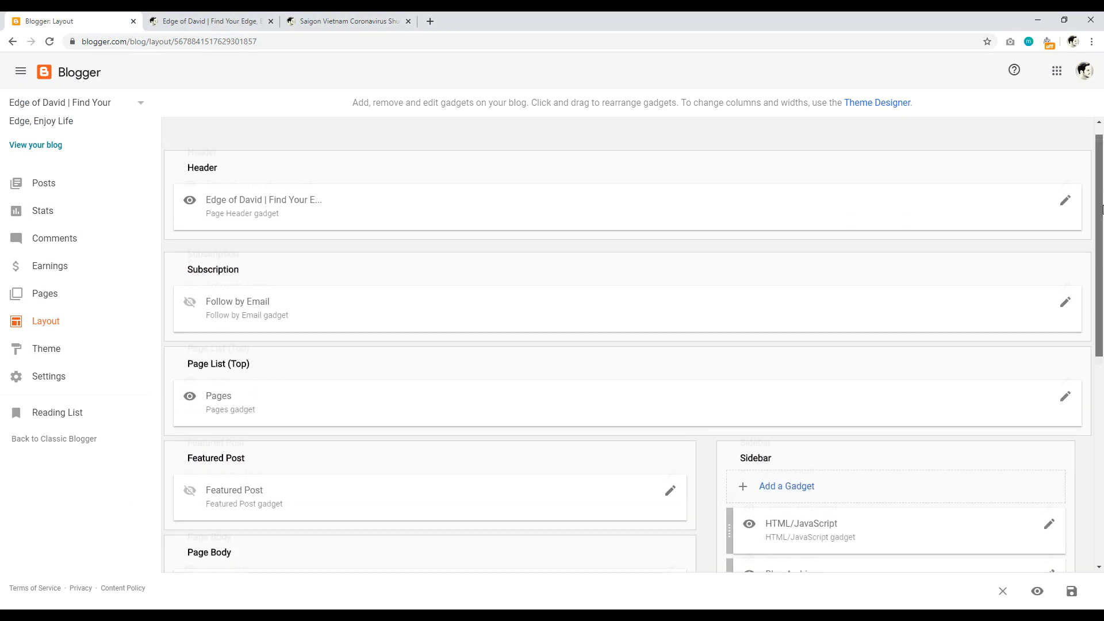
scroll(1079, 284, "down", 4)
scroll(1084, 303, "down", 2)
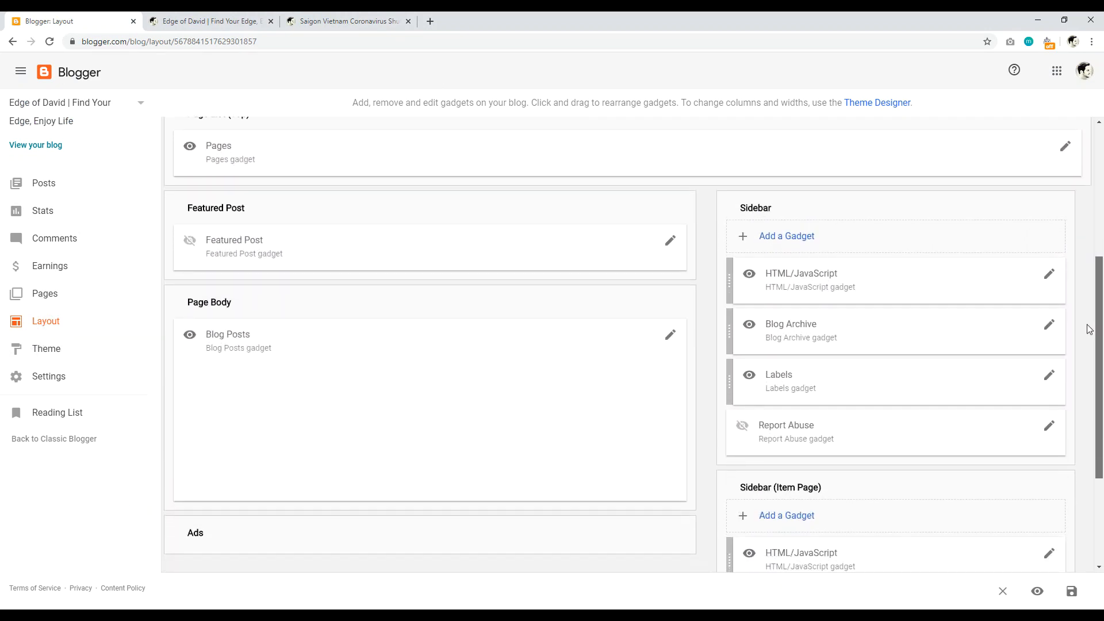
left_click_drag(1092, 332, 1101, 207)
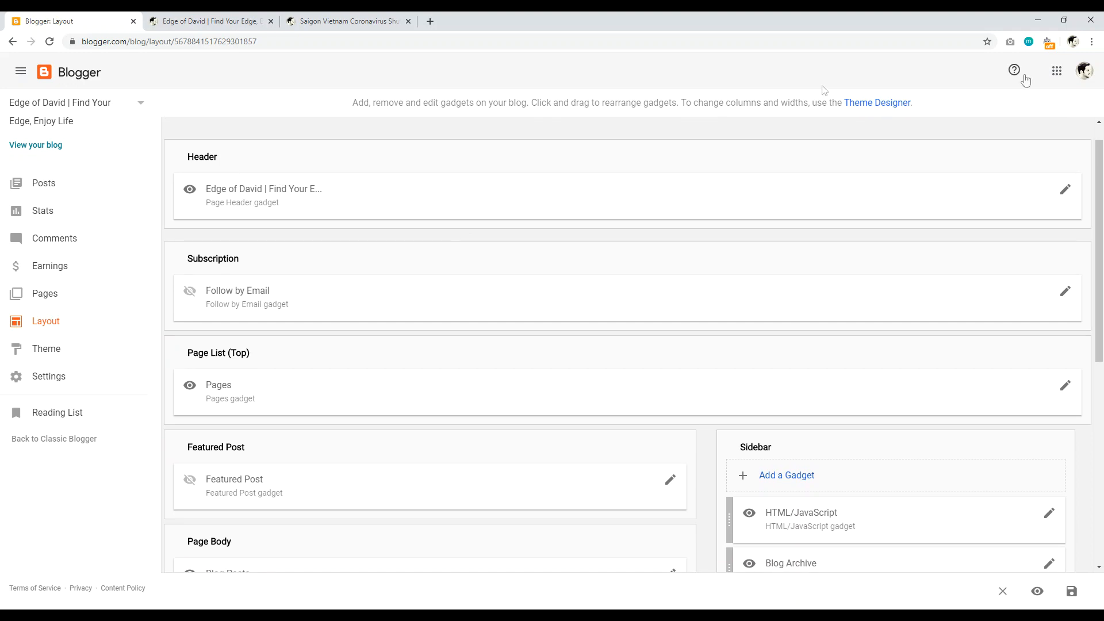
left_click(1063, 196)
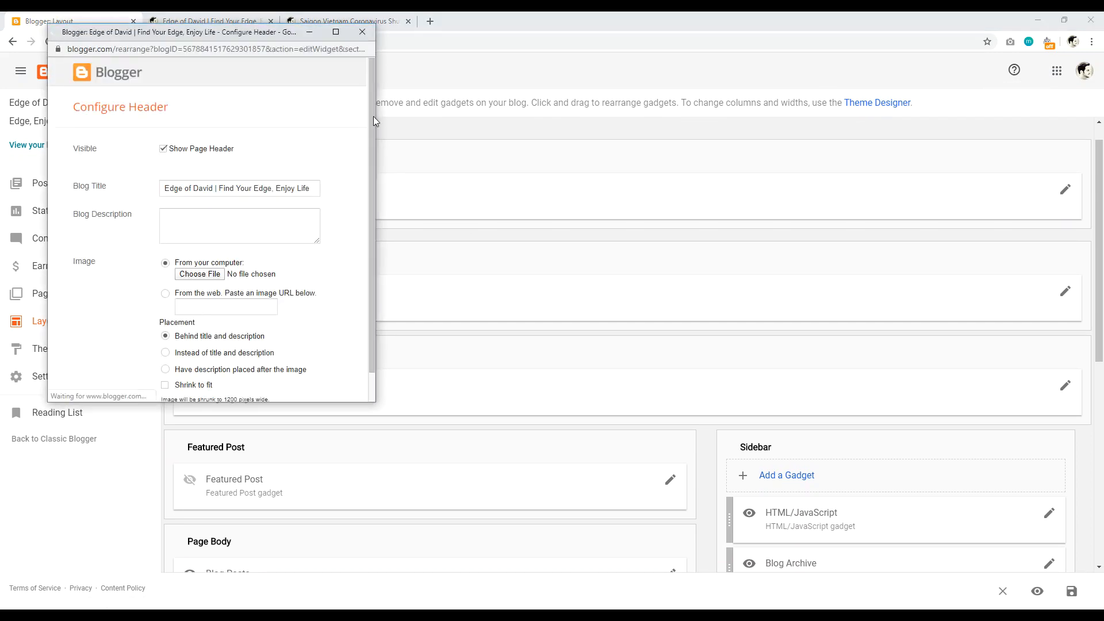
left_click(371, 39)
Step: Open the footer Attribution gadget's settings and close them without saving
left_click_drag(1102, 202, 1102, 322)
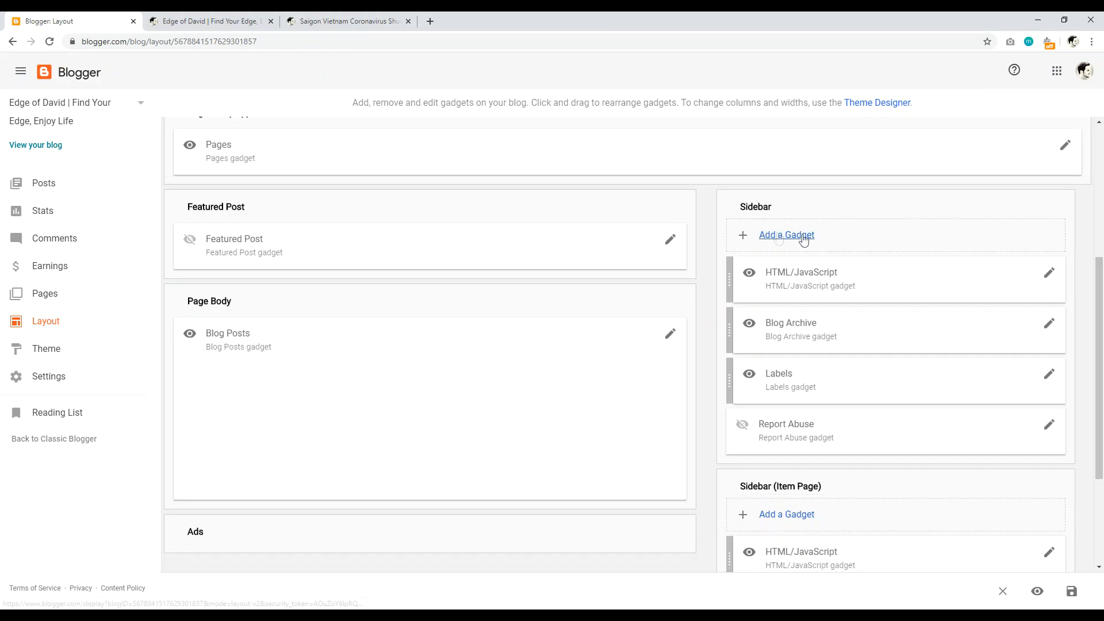
scroll(1102, 313, "down", 3)
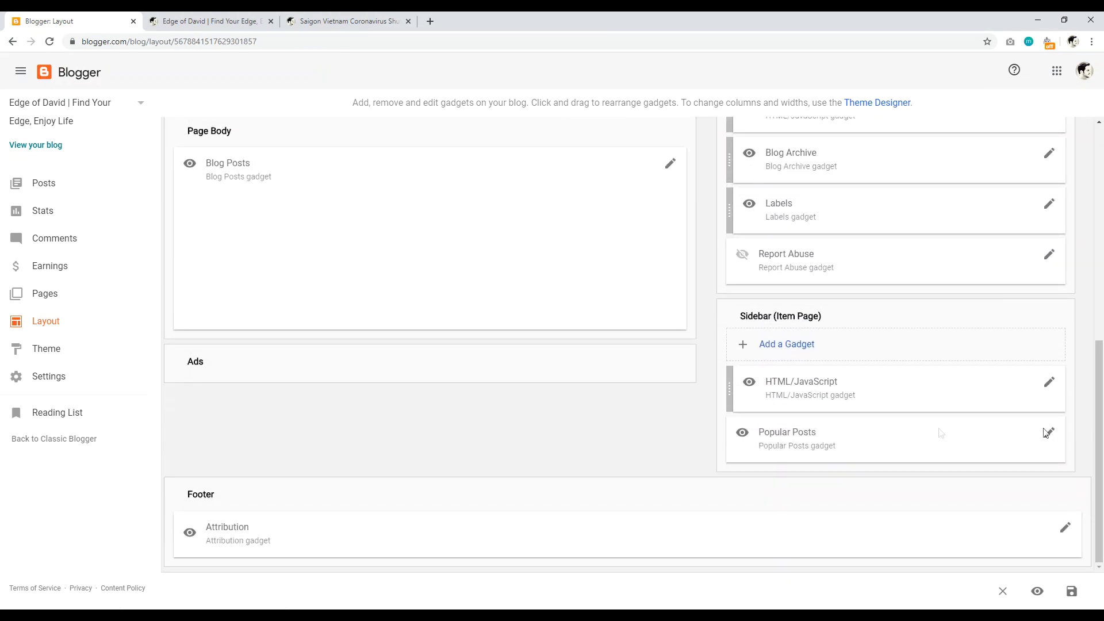
left_click(1067, 529)
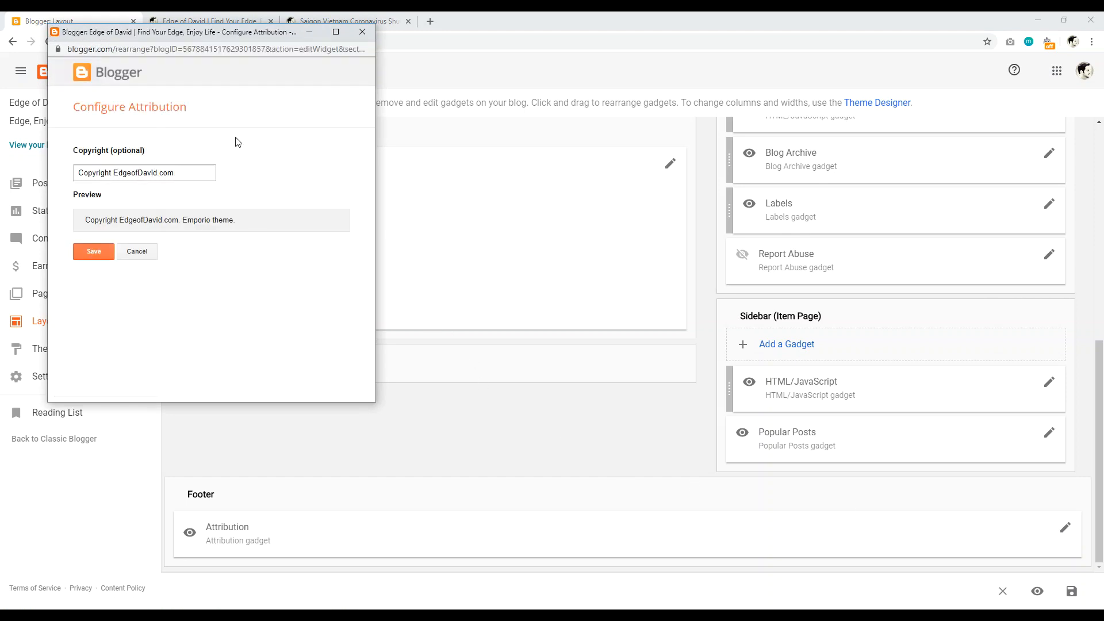
left_click(363, 37)
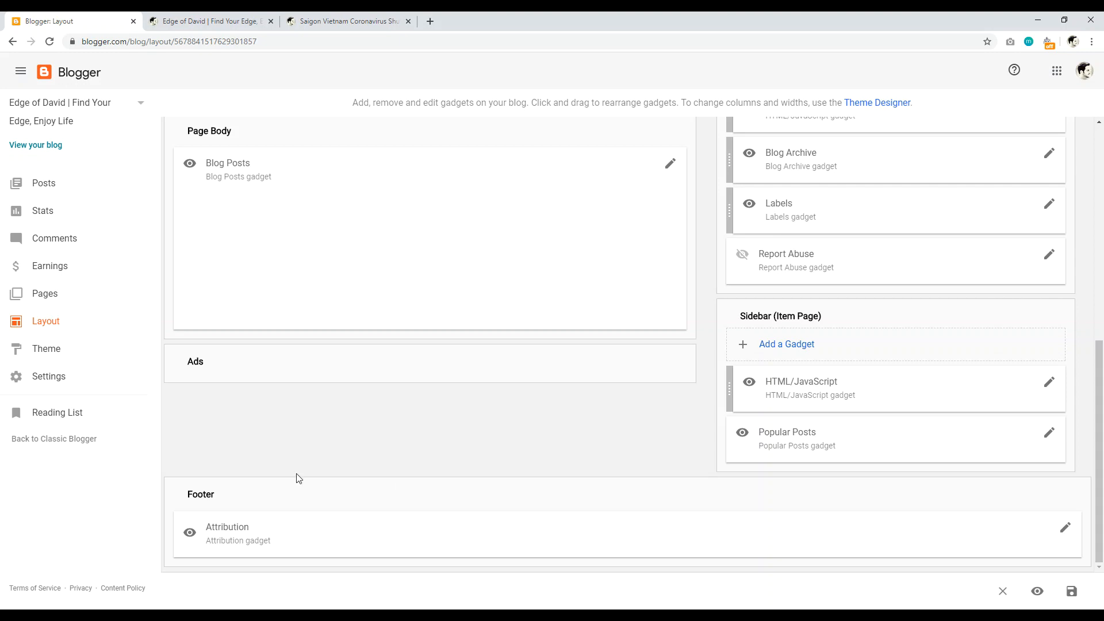
left_click_drag(1100, 456, 1102, 352)
scroll(846, 253, "down", 2)
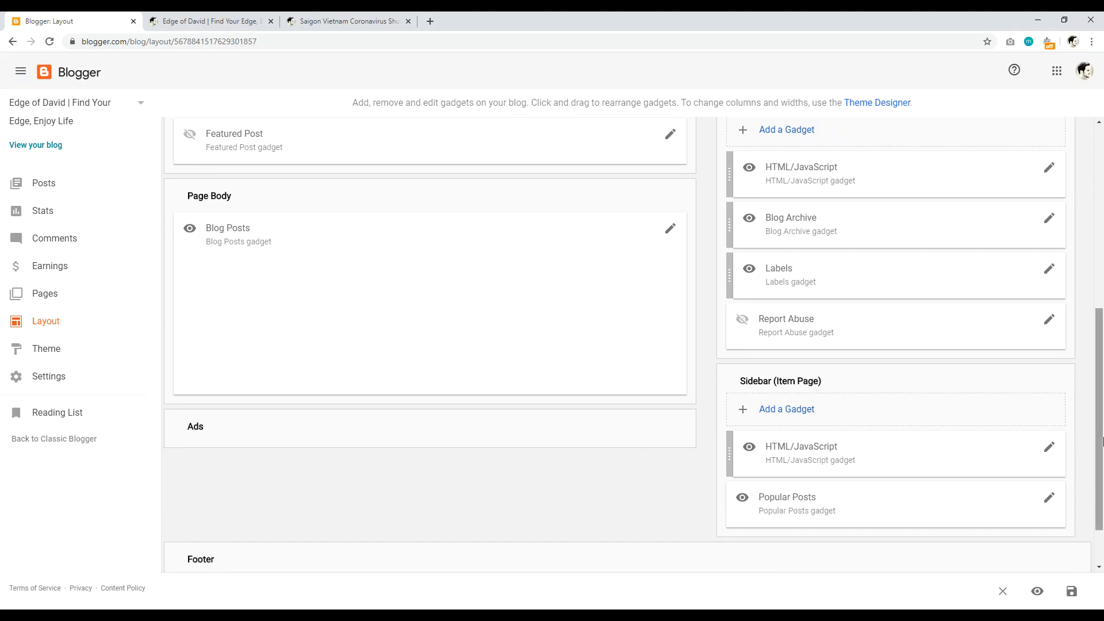
scroll(1018, 402, "up", 3)
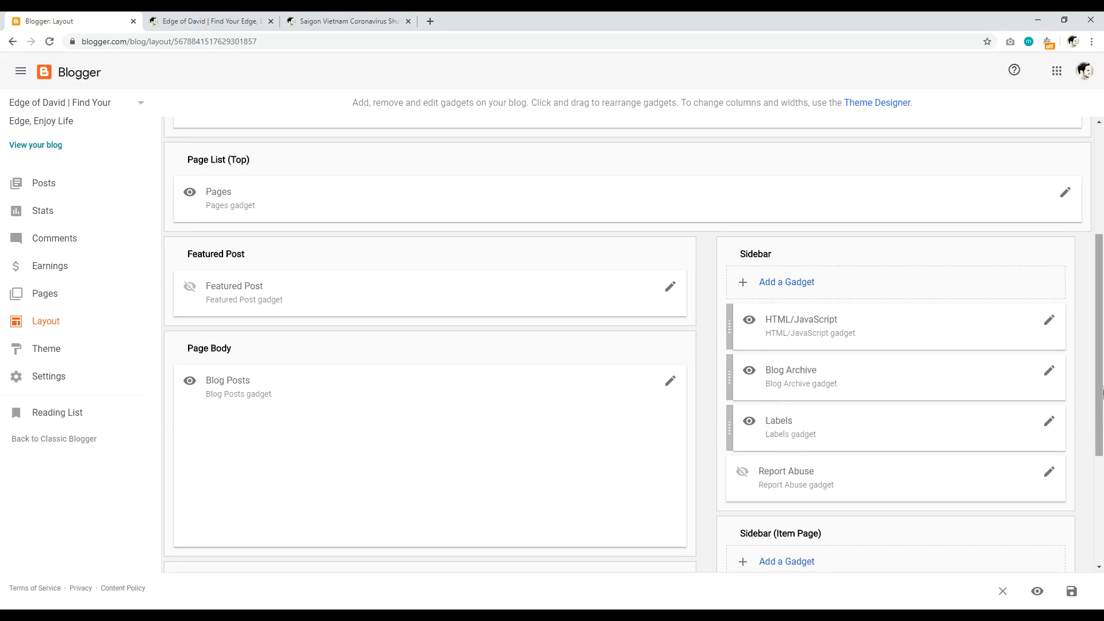
Step: Browse the 26-item Add a Gadget list for the Sidebar, then return to the Saigon coronavirus post
left_click(780, 283)
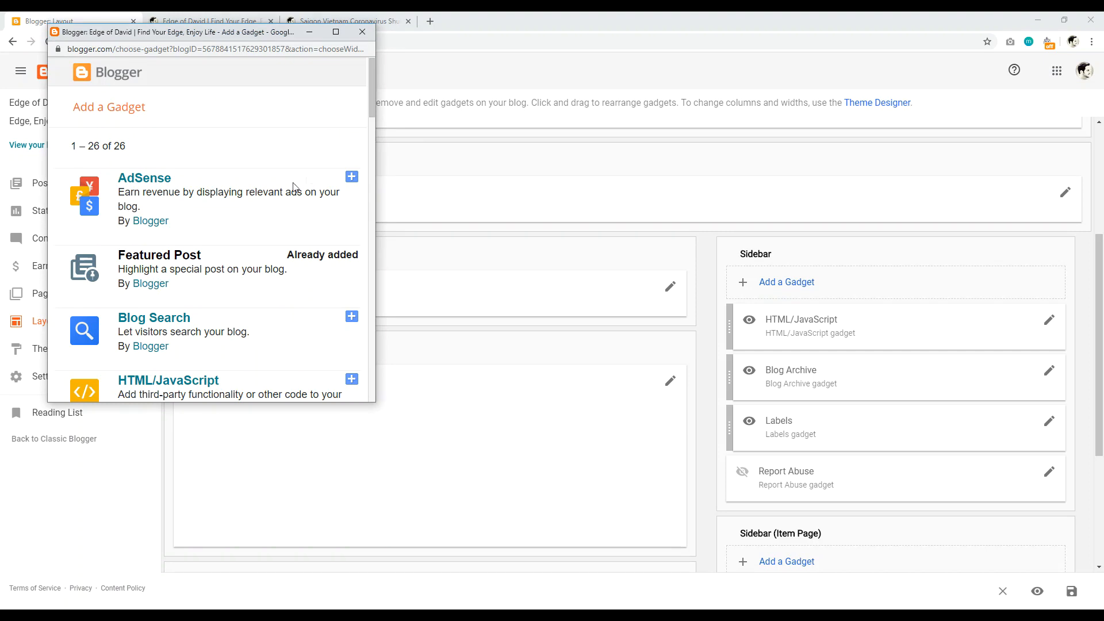
scroll(290, 189, "down", 3)
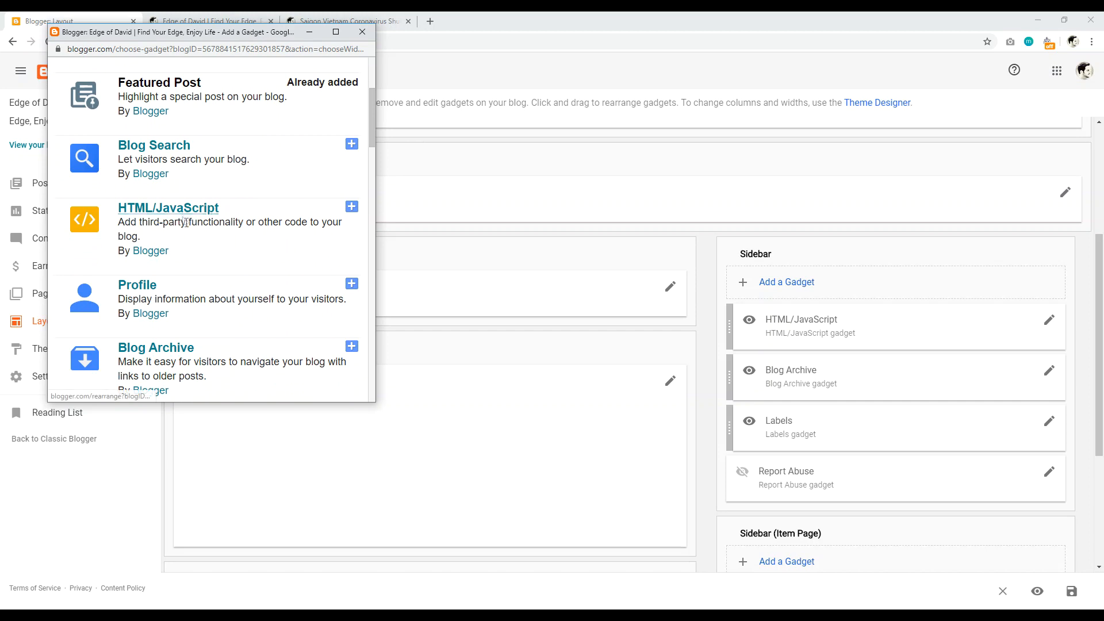
scroll(185, 218, "down", 1)
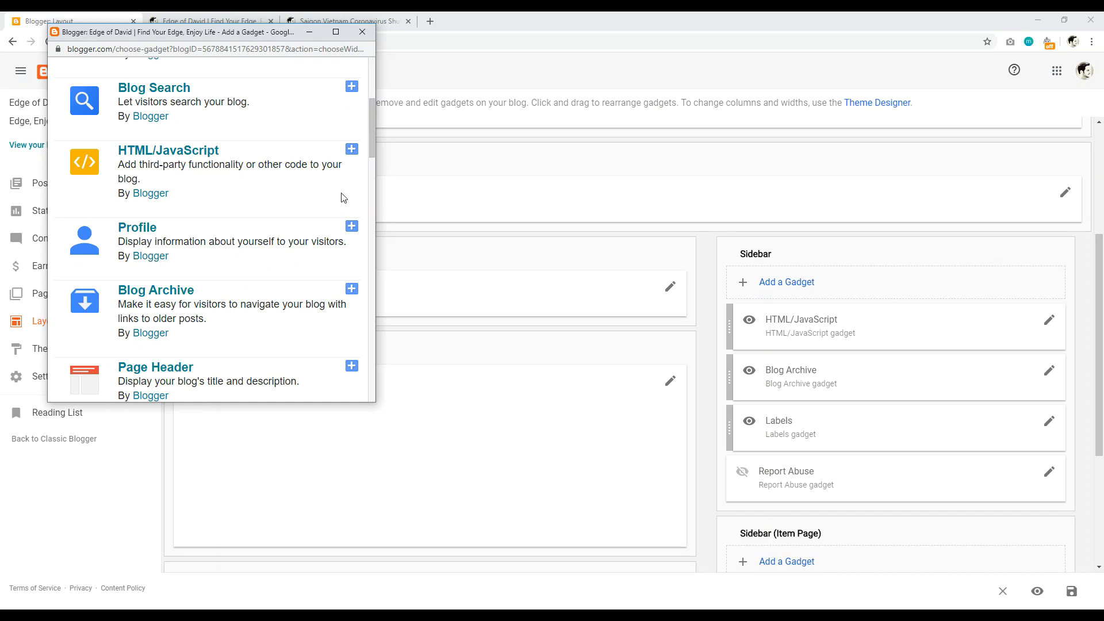
left_click_drag(371, 137, 392, 79)
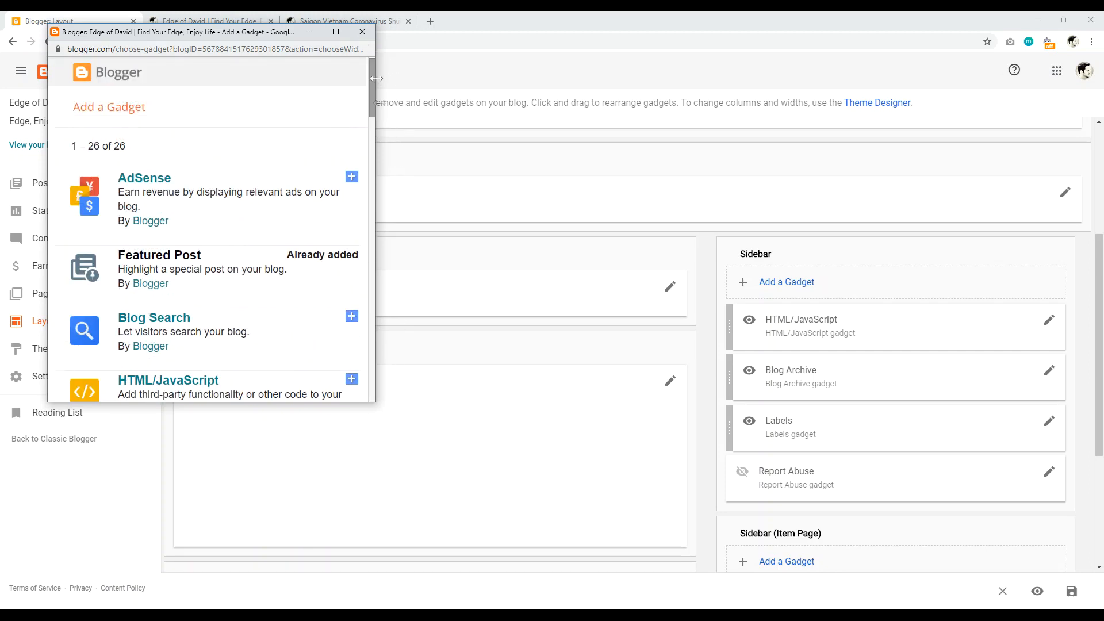
left_click(365, 21)
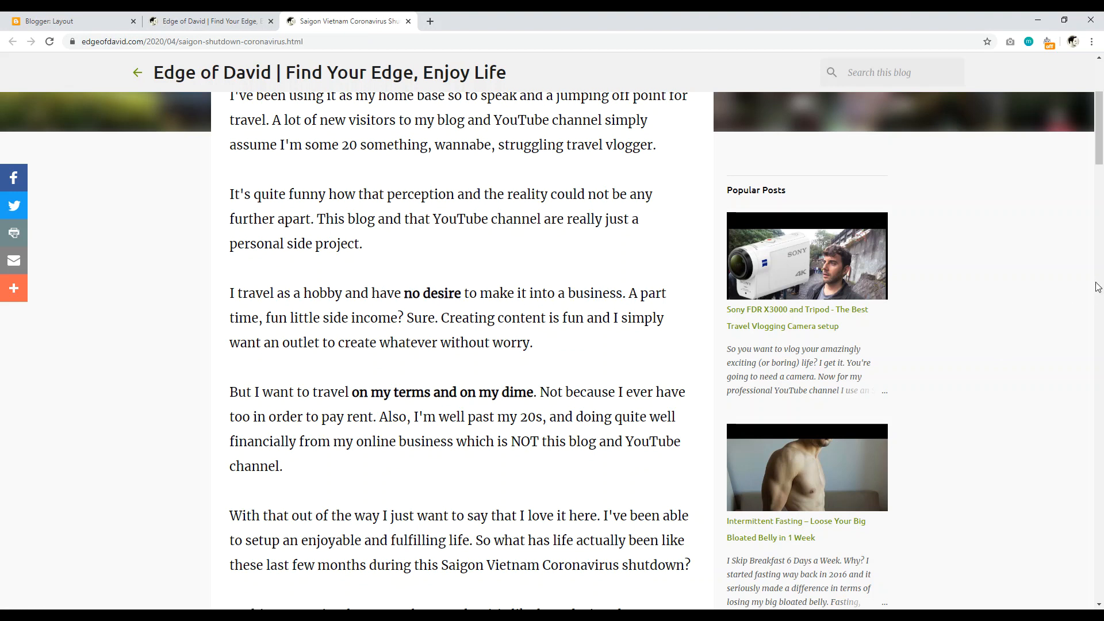
left_click_drag(1099, 139, 1101, 153)
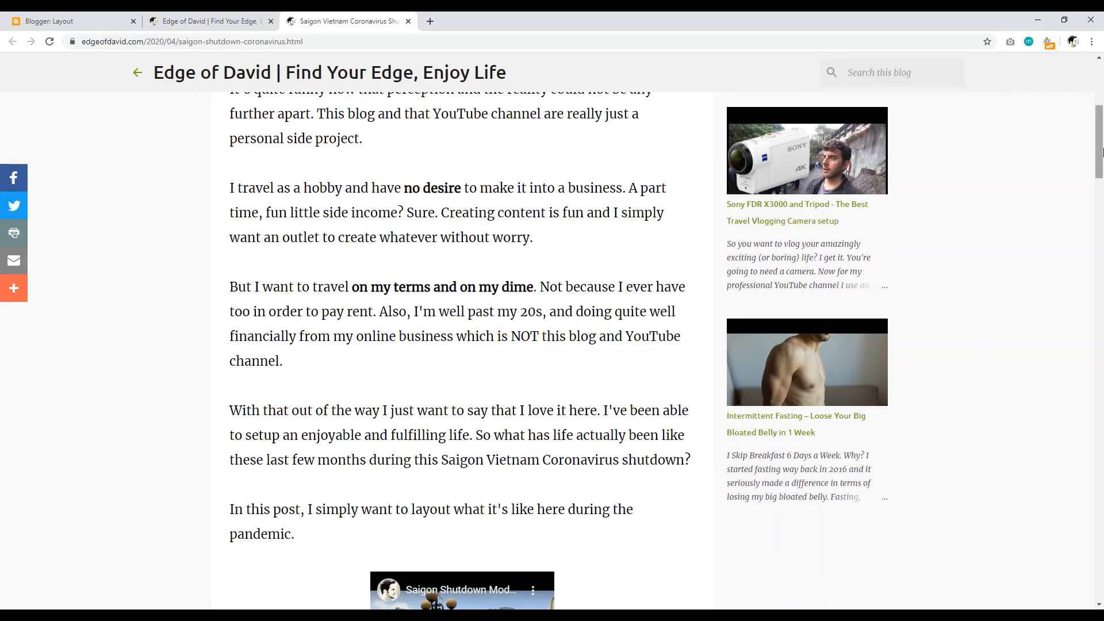
Step: Look over the Edge of David home page with its floating share bar, glancing at the Layout tab
scroll(457, 391, "down", 5)
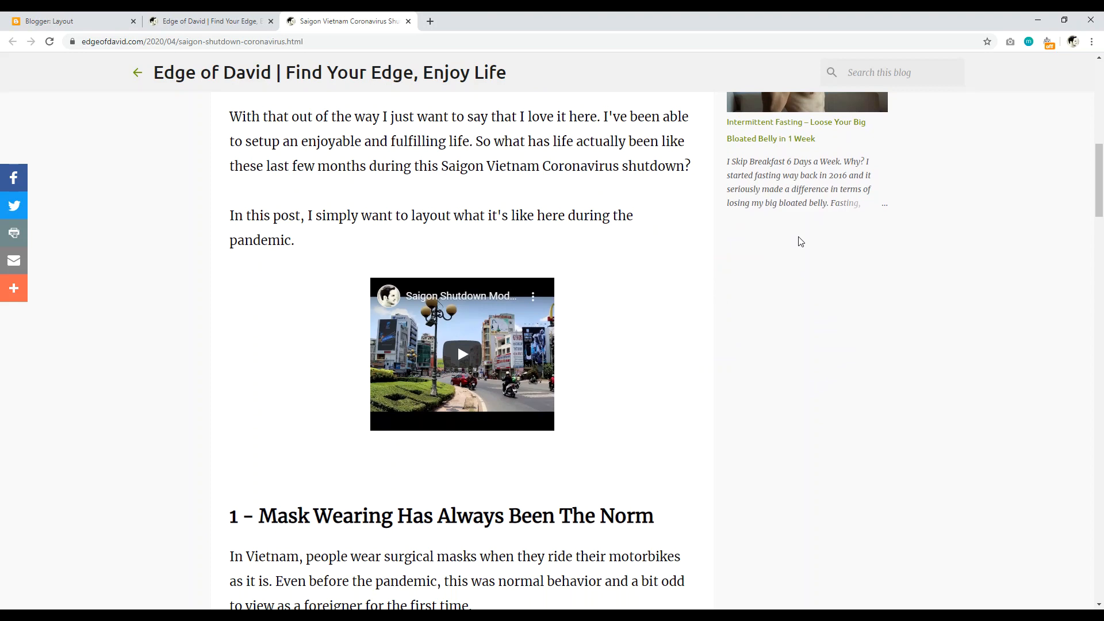
scroll(457, 440, "up", 7)
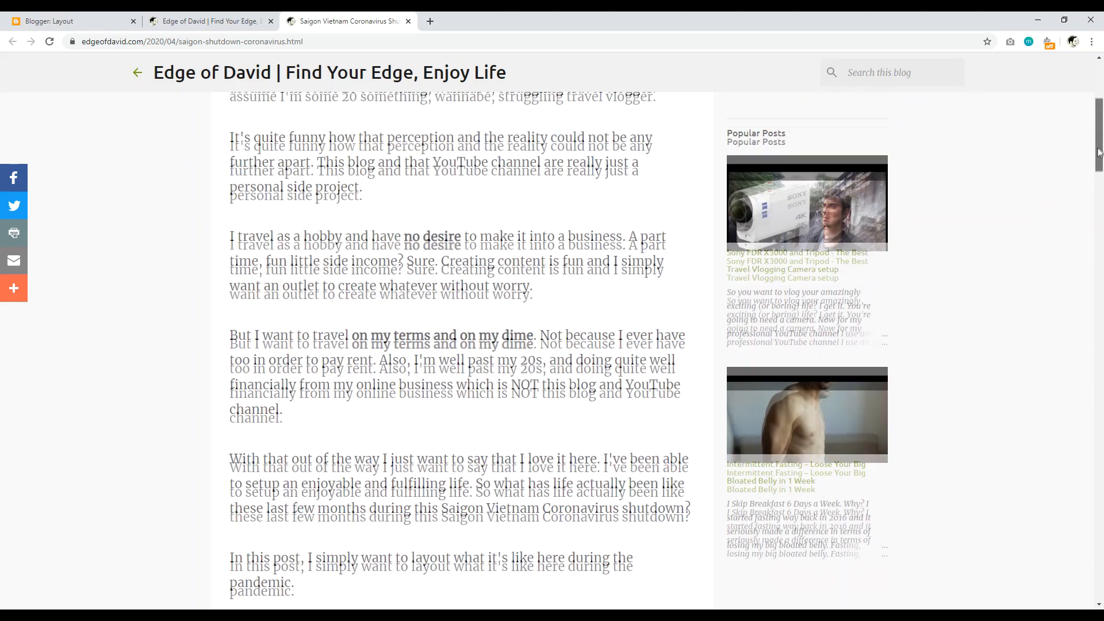
key("ctrl+shift+Tab")
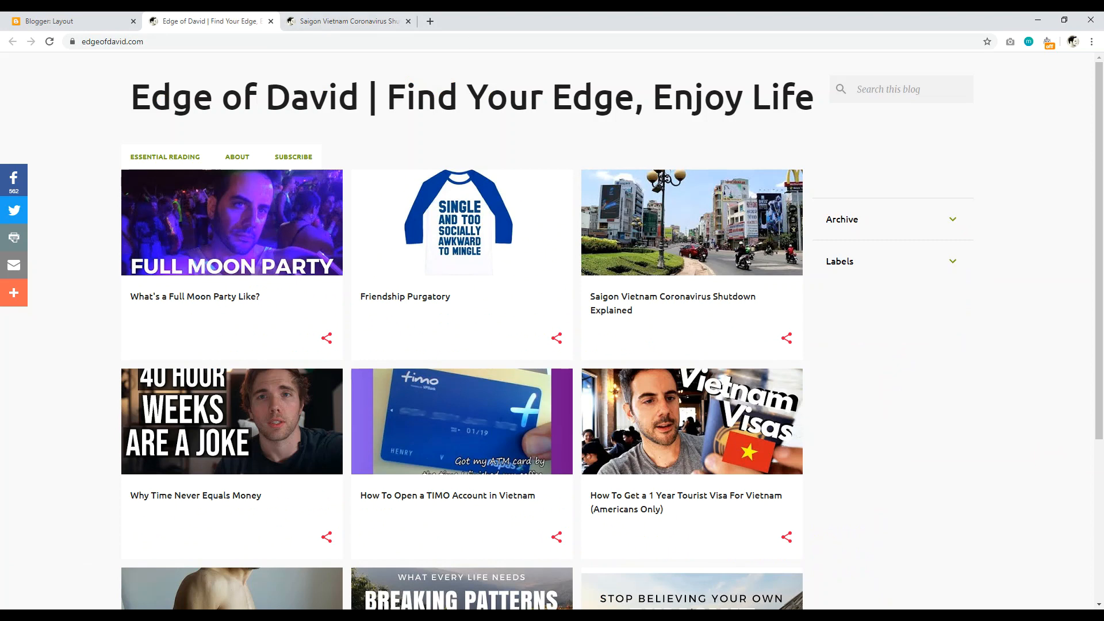
left_click(102, 17)
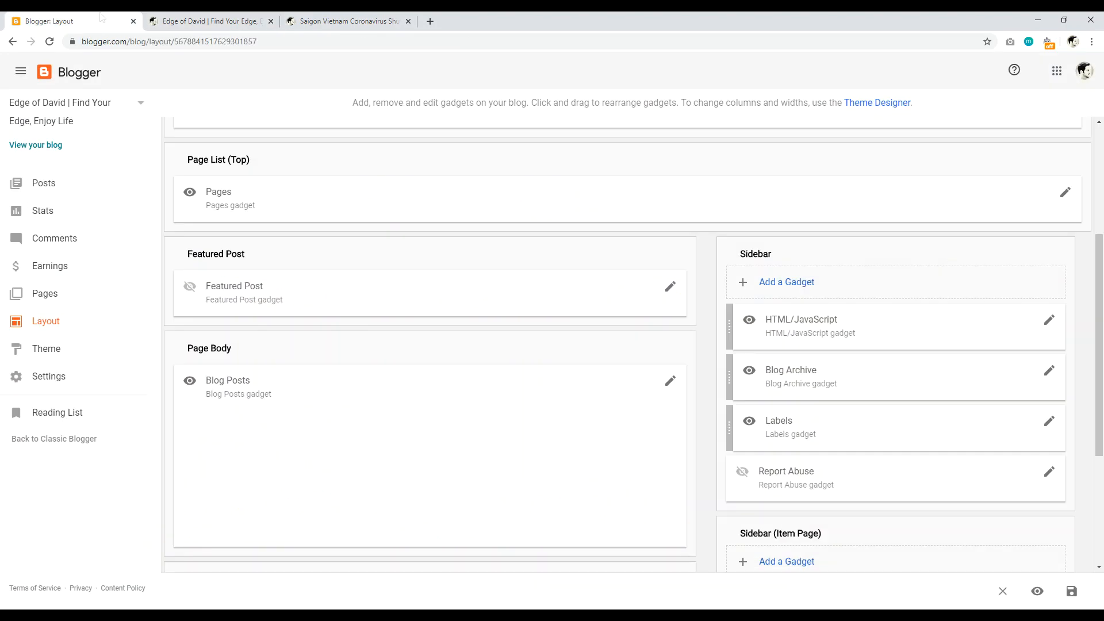
scroll(1102, 227, "up", 2)
scroll(1102, 275, "down", 3)
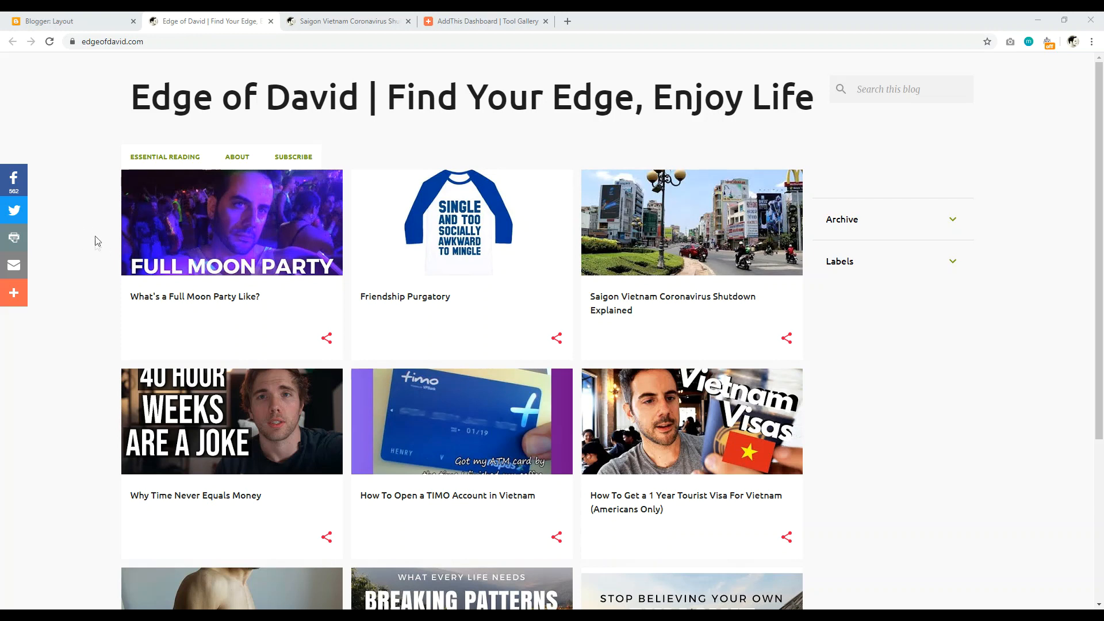
Step: Try the first post's share icon, glance at the Saigon coronavirus post, then return home
left_click(328, 343)
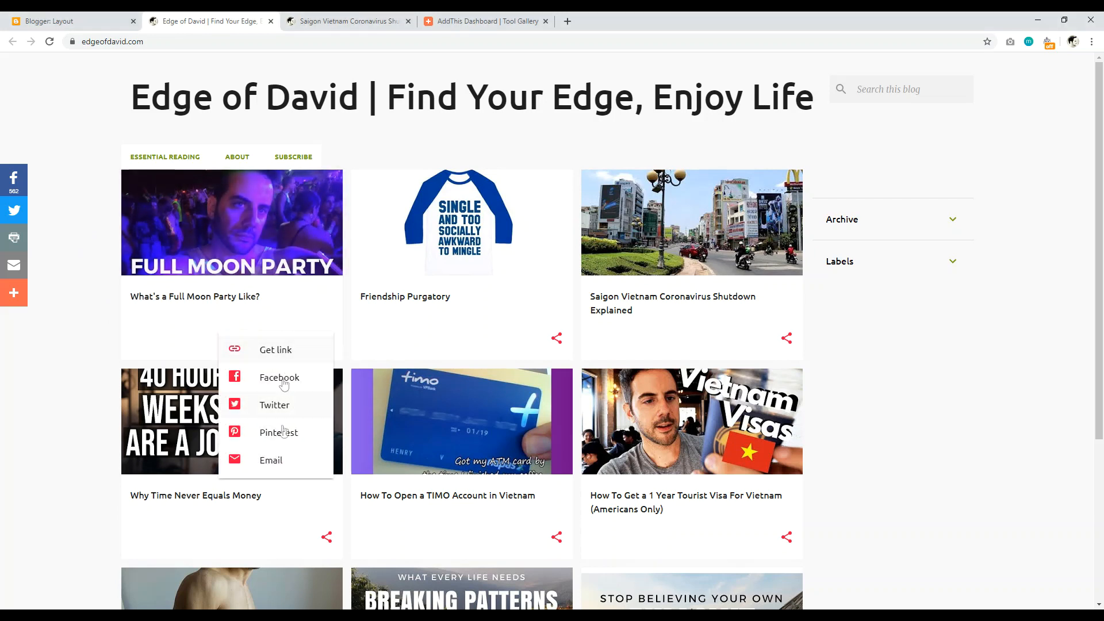
left_click(77, 101)
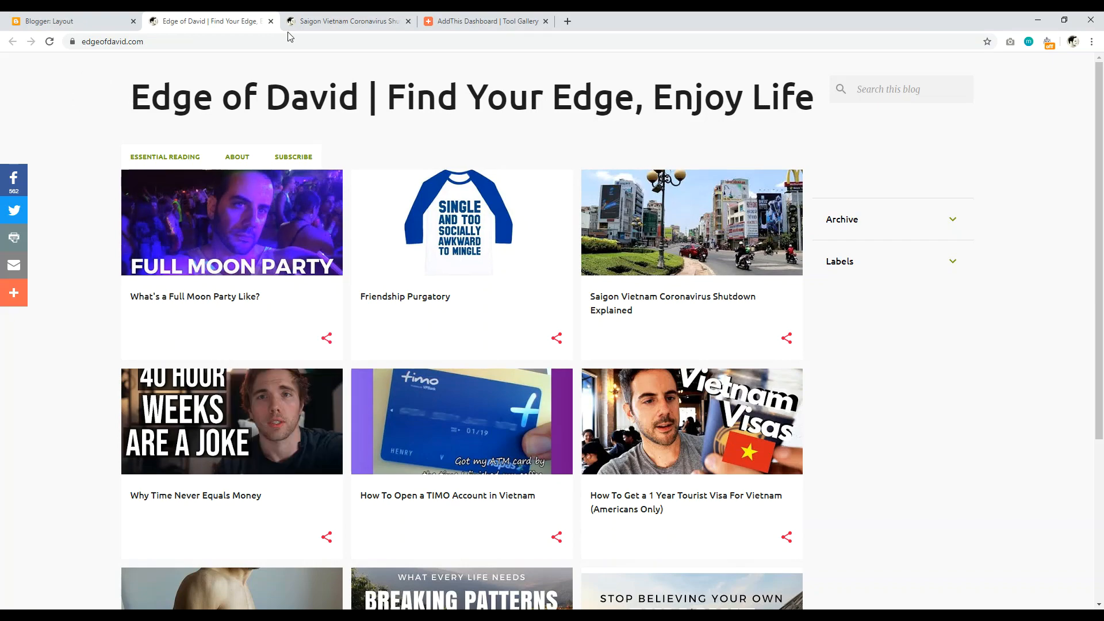
left_click(310, 22)
mouse_move(1099, 151)
left_mouse_down()
mouse_move(1100, 109)
mouse_move(1100, 247)
mouse_move(1092, 89)
mouse_move(1086, 143)
left_mouse_up()
key("ctrl+shift+Tab")
Step: Inspect the home page's responsive view in DevTools, then go to the AddThis dashboard
right_click(85, 115)
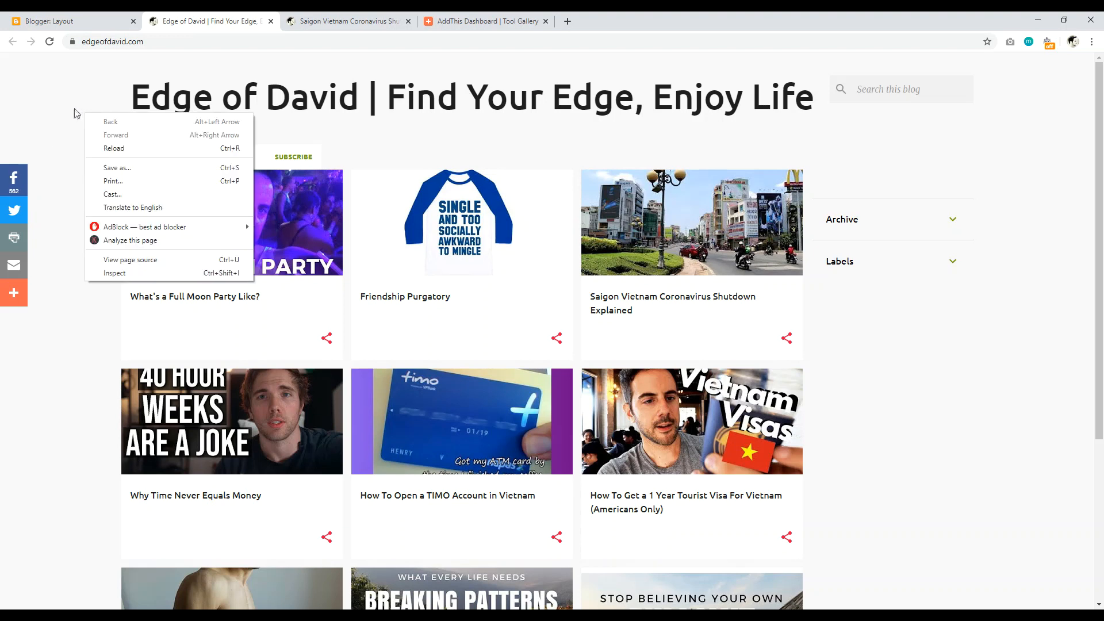
left_click(106, 271)
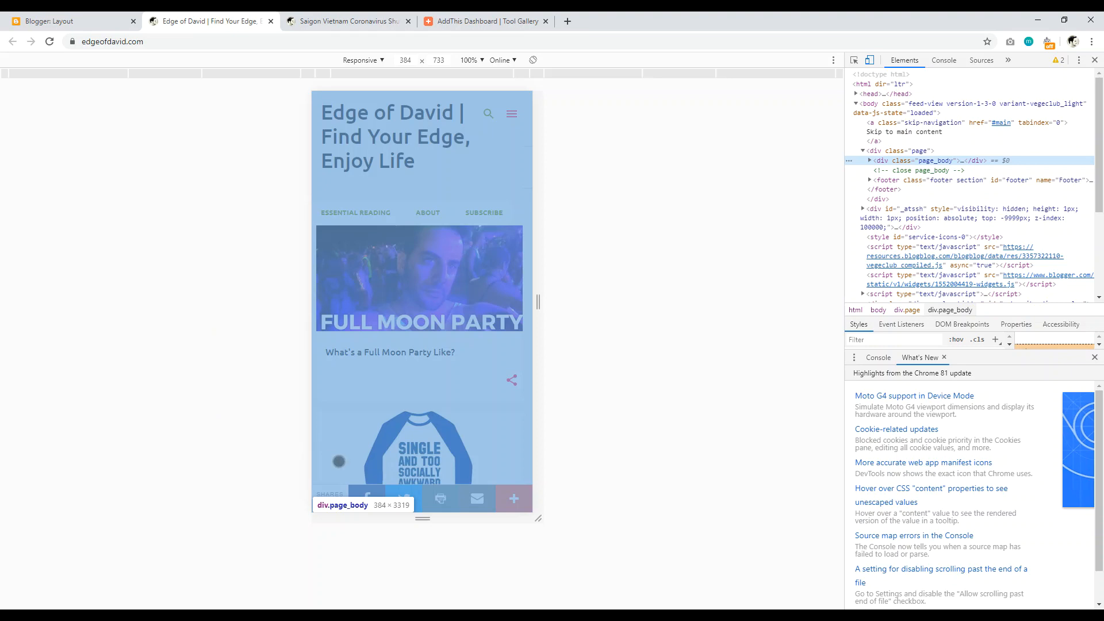
left_click(1095, 60)
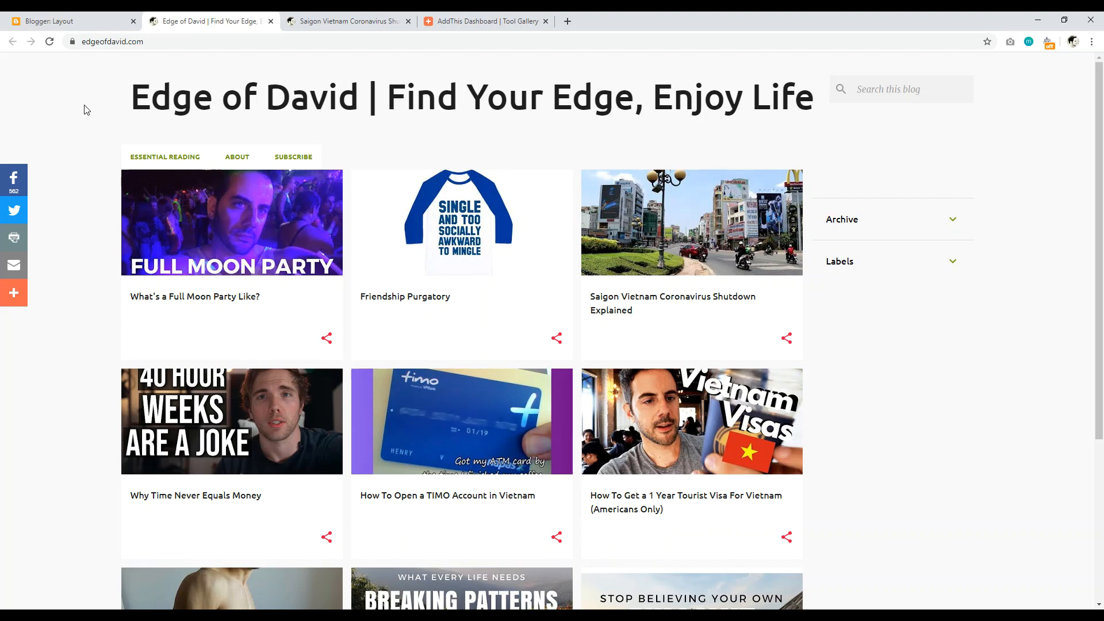
left_click(489, 21)
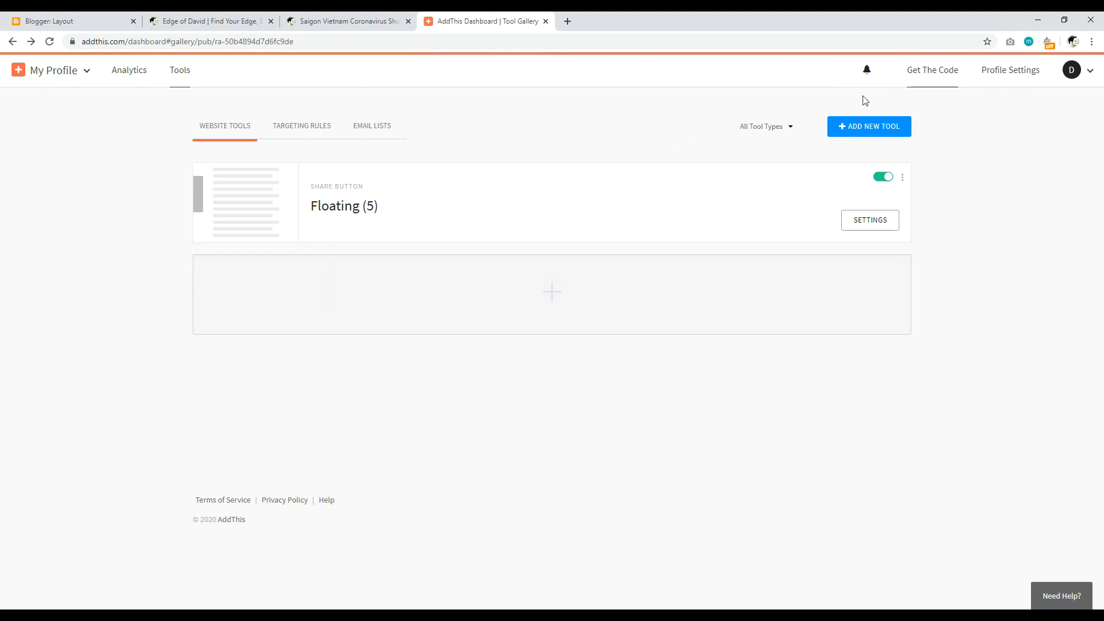
Step: Add a new Floating share-button tool using 'Selected by You' services: Facebook, Pinterest and Email
left_click(882, 129)
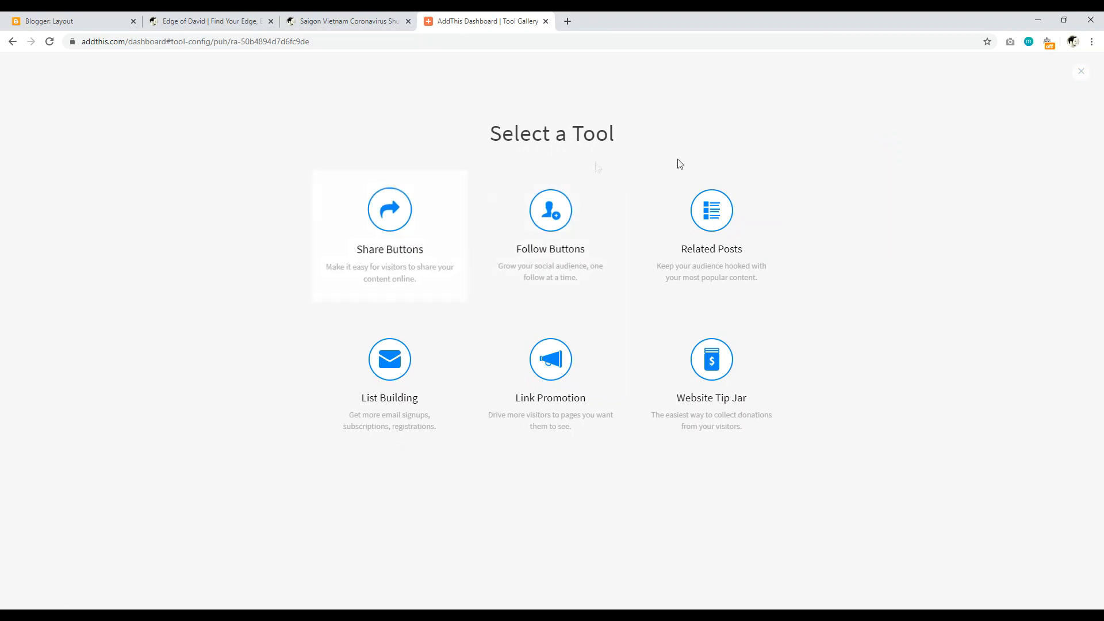
left_click(387, 237)
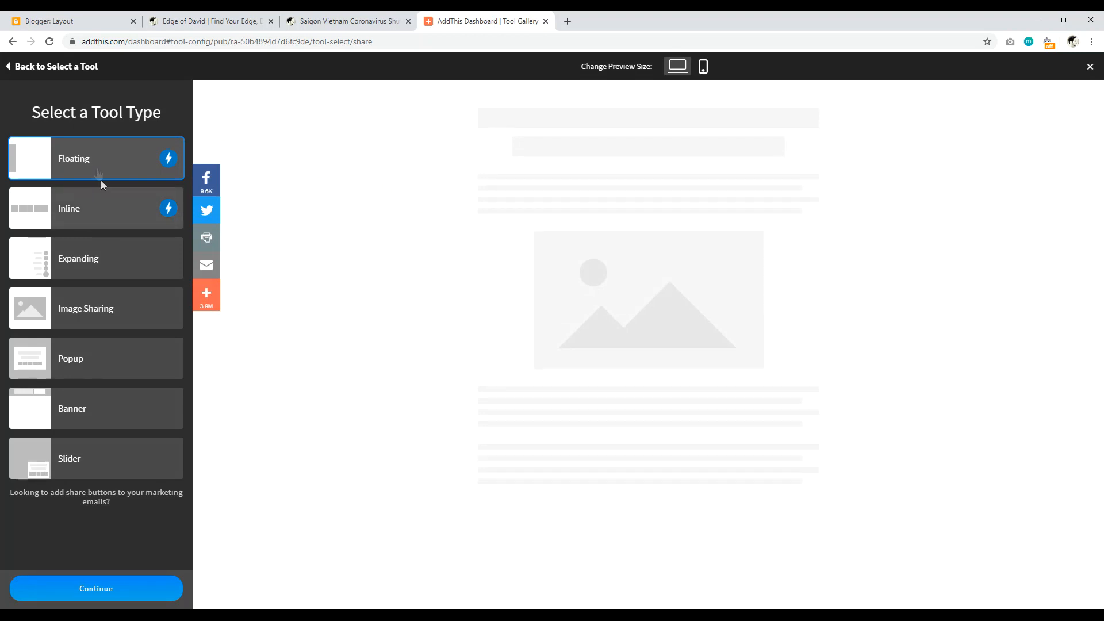
left_click(90, 591)
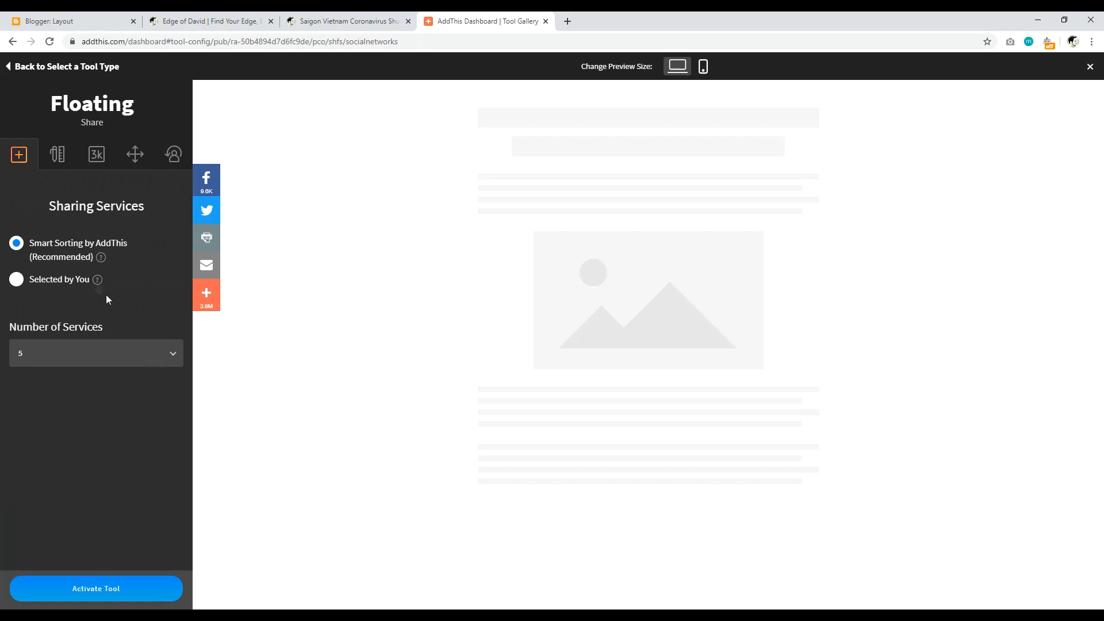
left_click(17, 280)
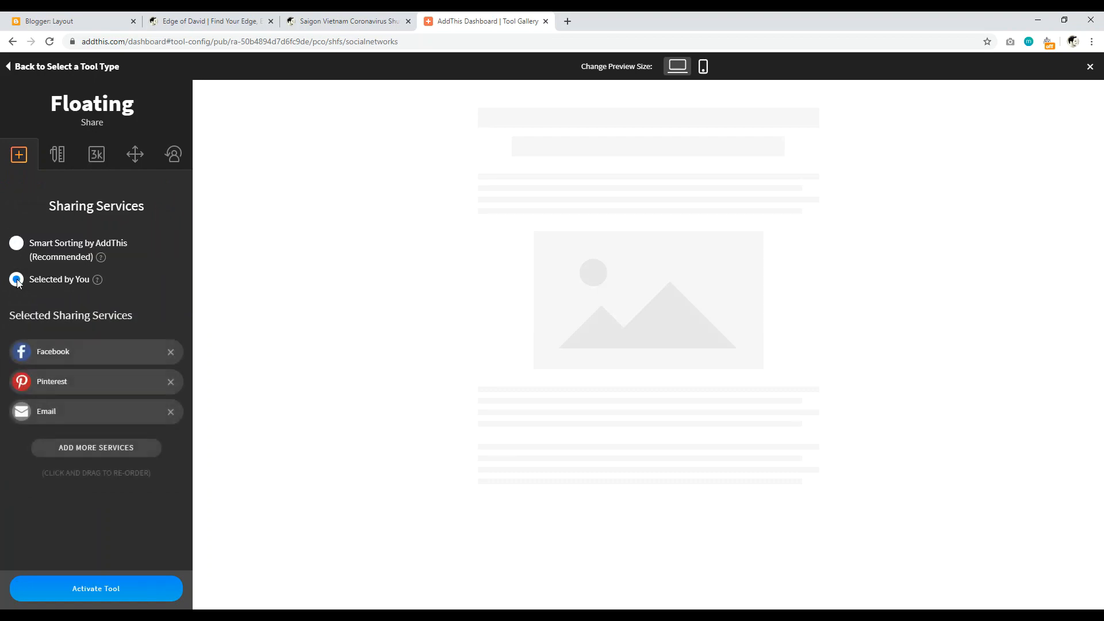
left_click(16, 244)
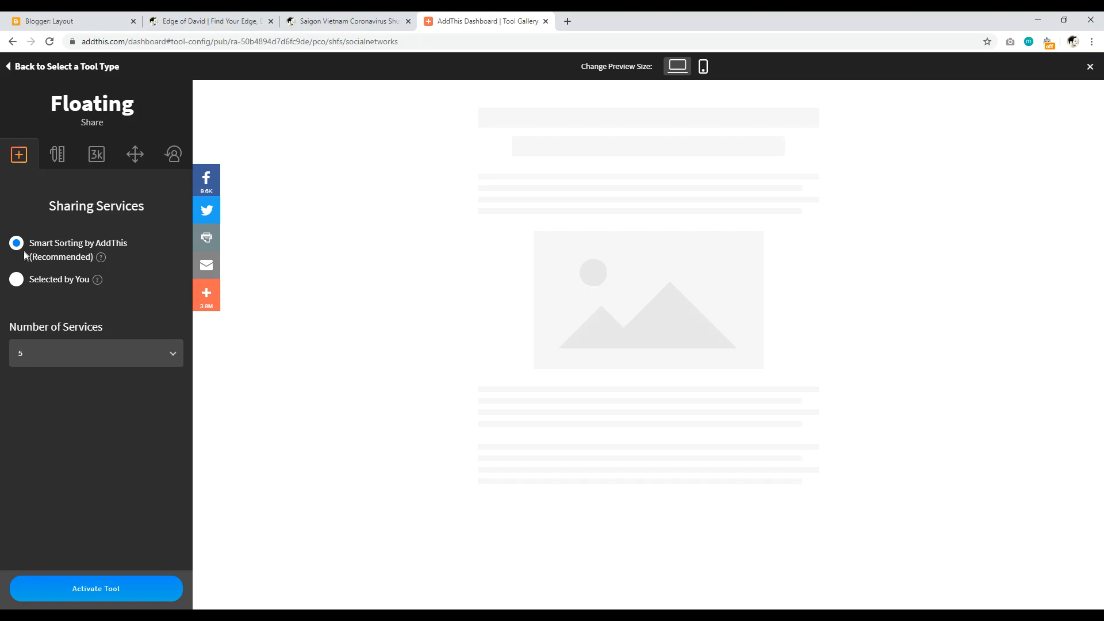
left_click(16, 280)
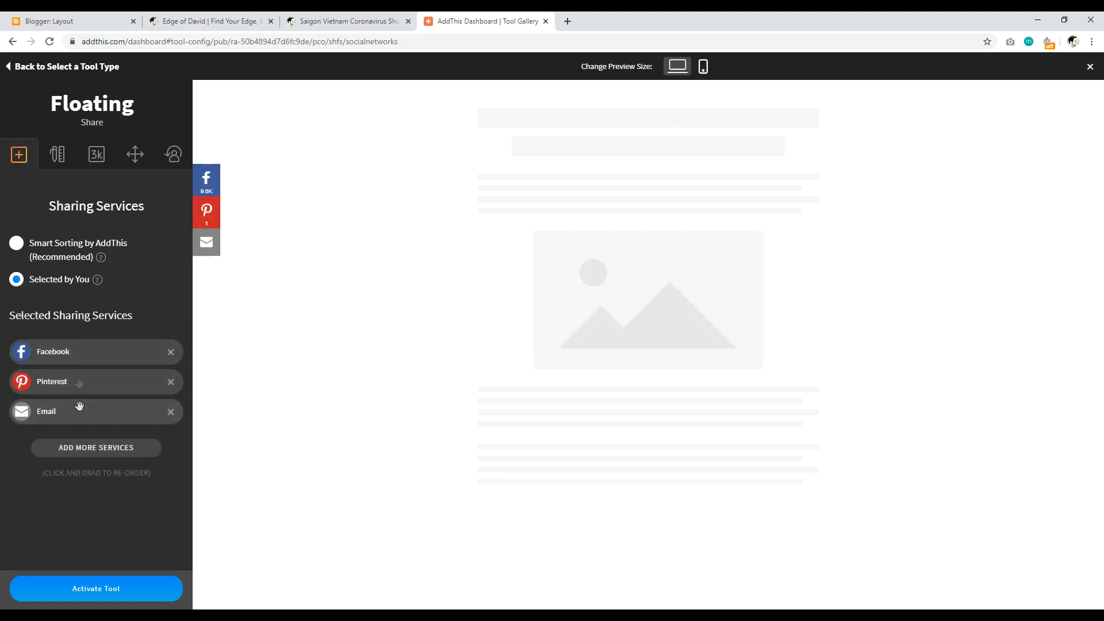
Step: Set the share buttons' mobile size to Small (32px) in the design settings
left_click(58, 154)
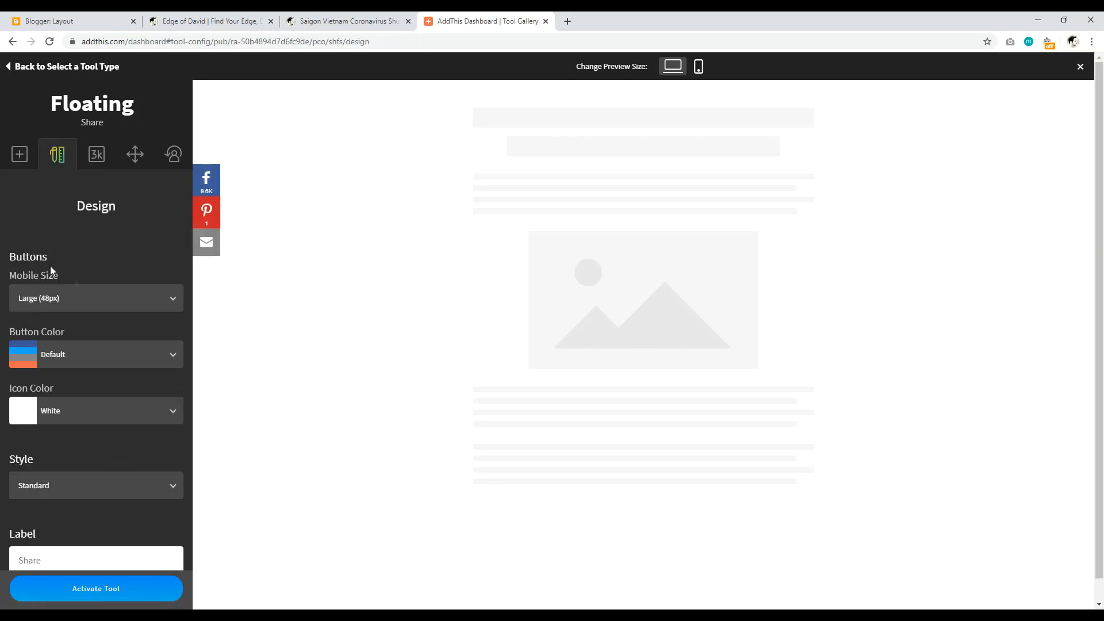
left_click(128, 306)
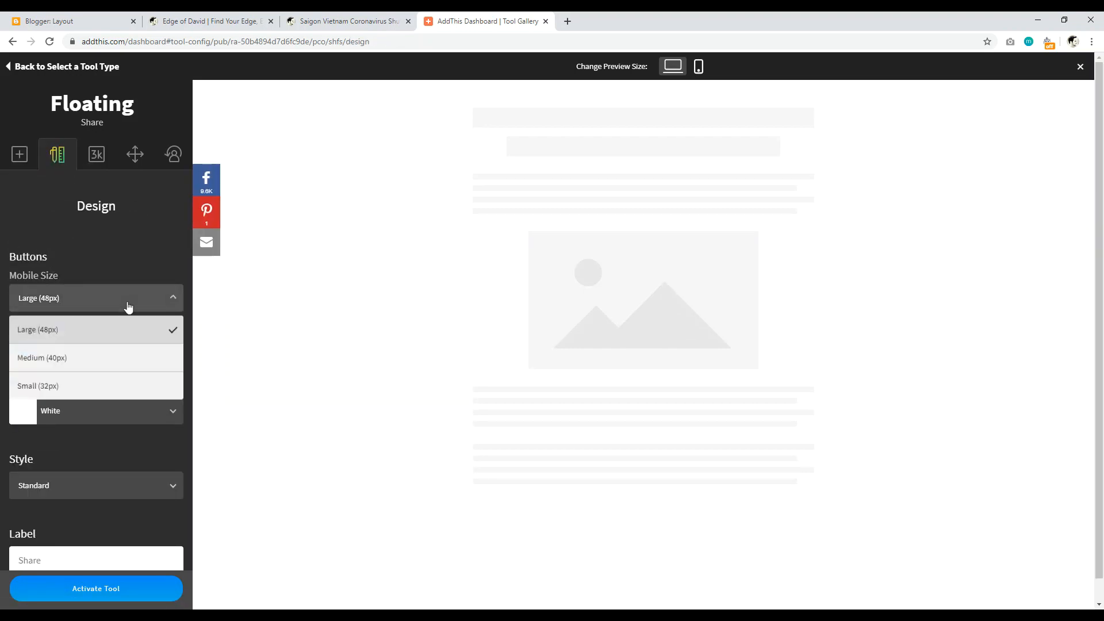
left_click(84, 385)
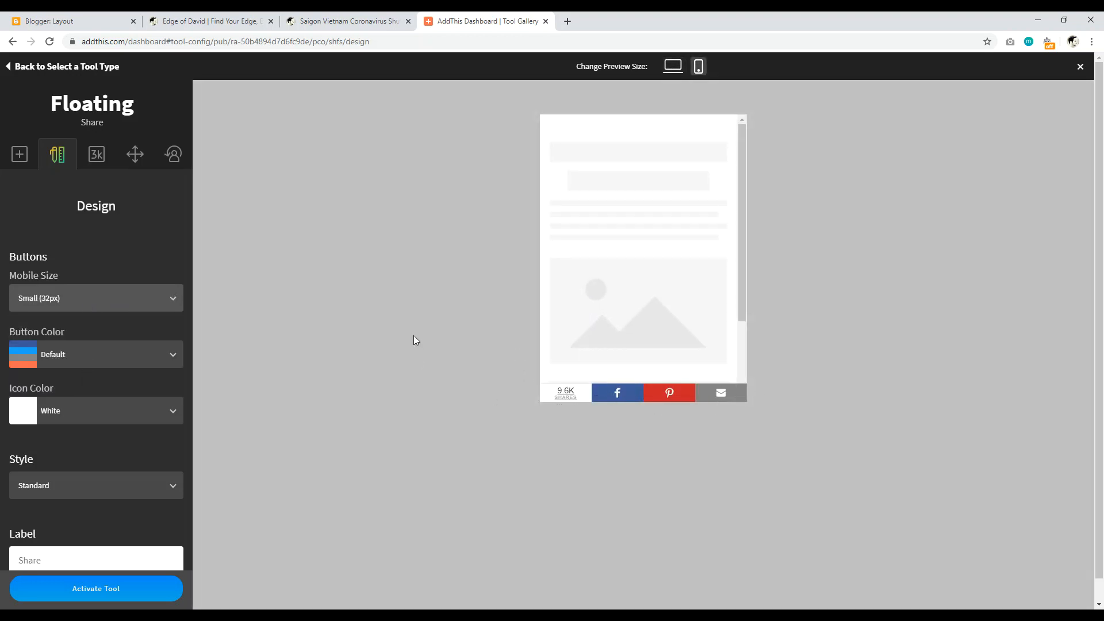
Step: Set the Share Count Minimum to 50 under Share Counters
left_click(104, 155)
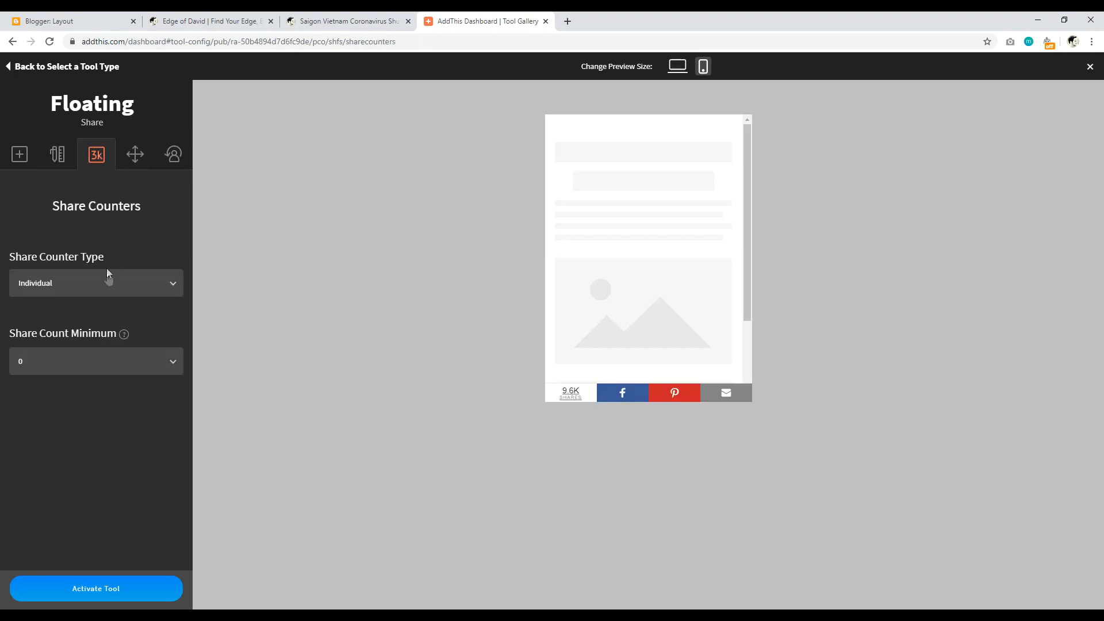
left_click(155, 361)
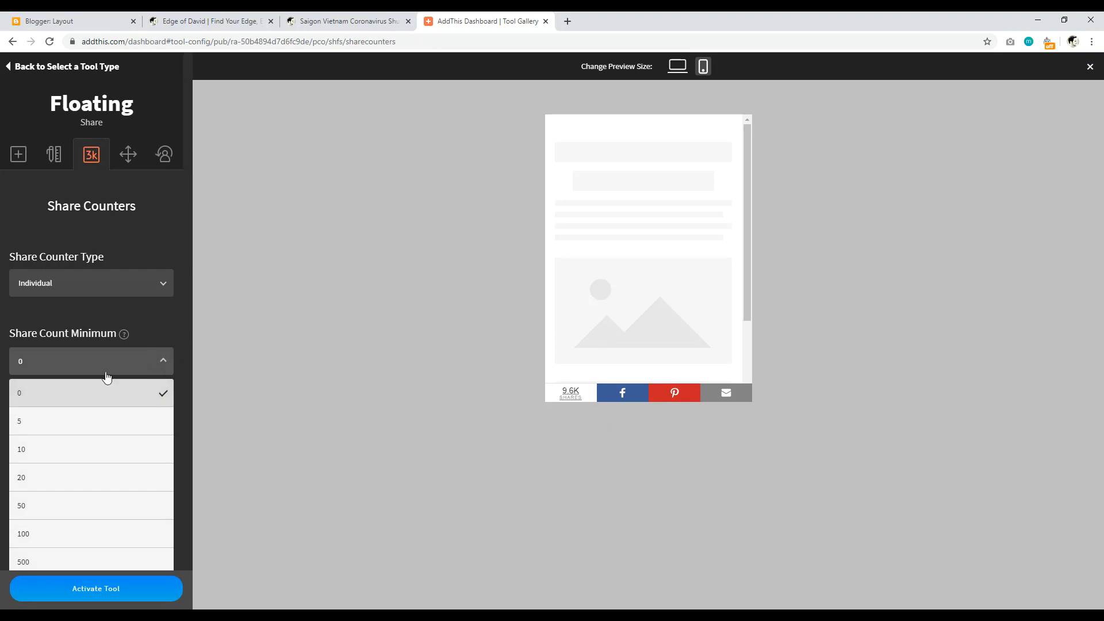
left_click(87, 503)
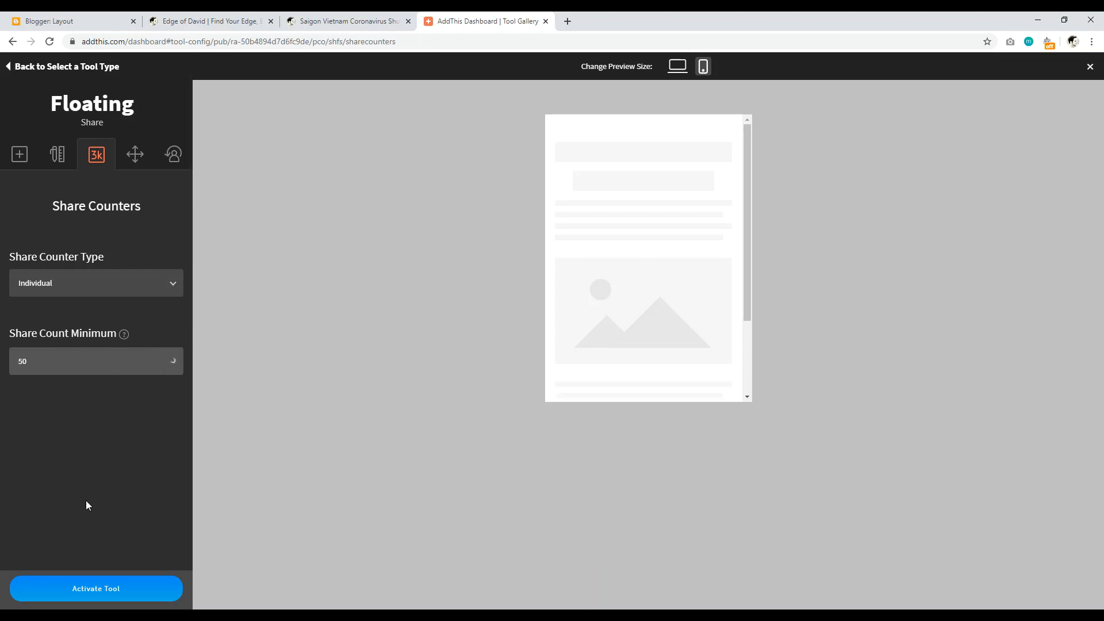
left_click(176, 19)
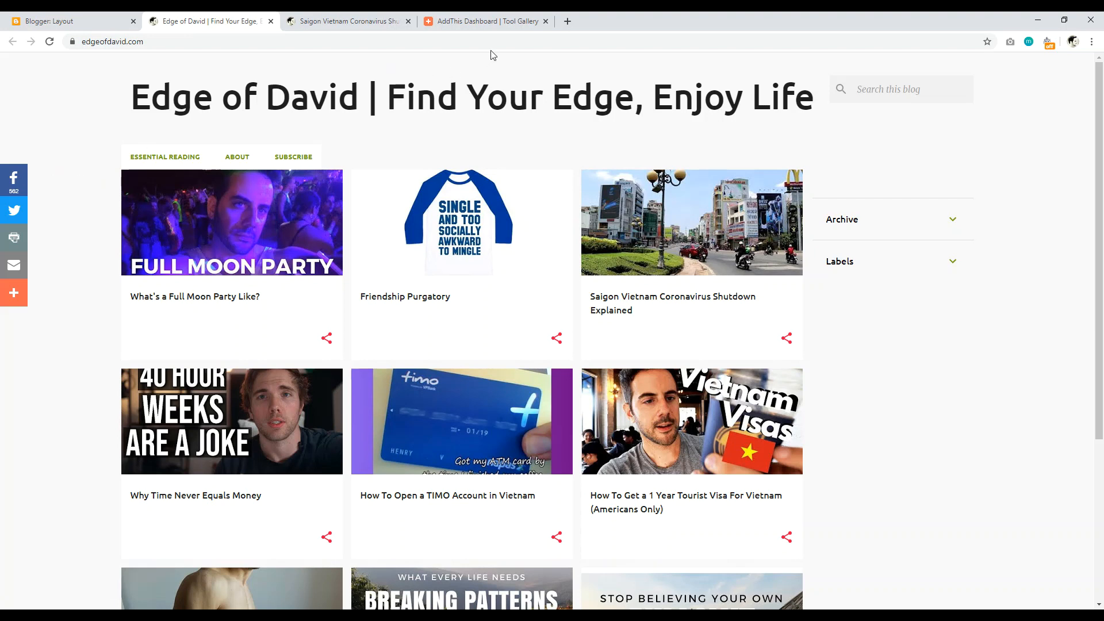
left_click(488, 21)
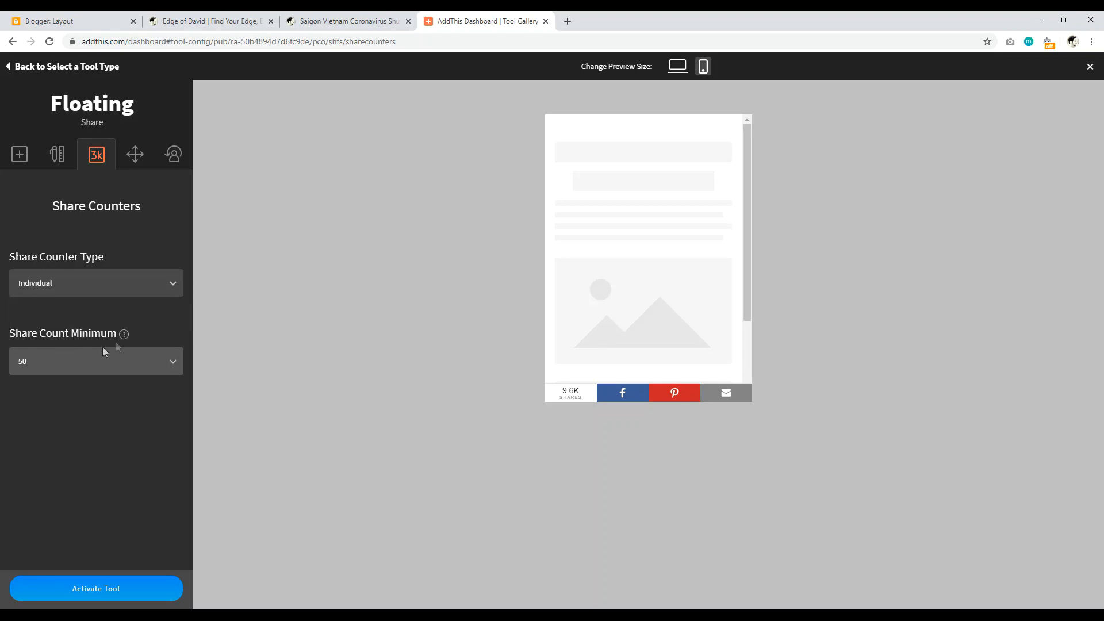
left_click(56, 366)
left_click(313, 350)
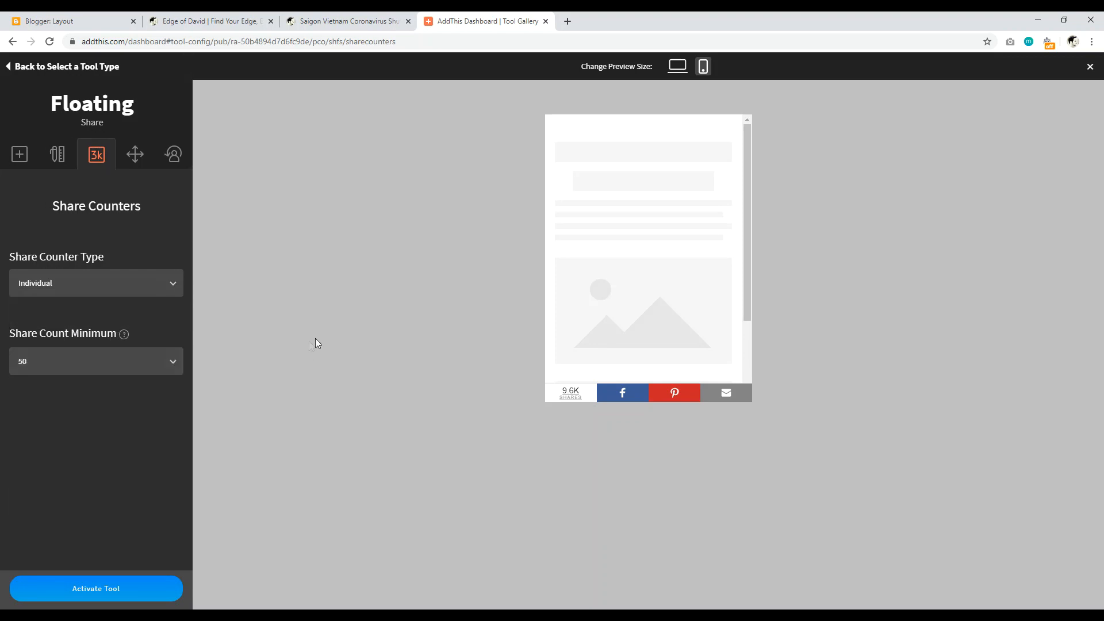
left_click(85, 361)
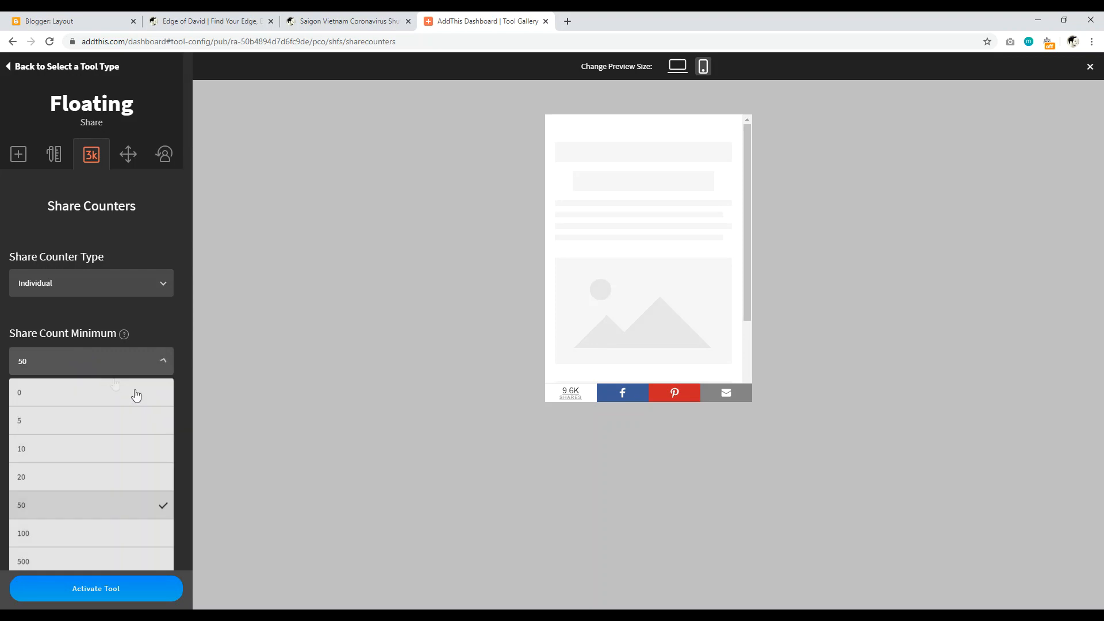
left_click(283, 325)
Step: Keep position left on desktop and bottom on mobile, then activate the tool
left_click(135, 152)
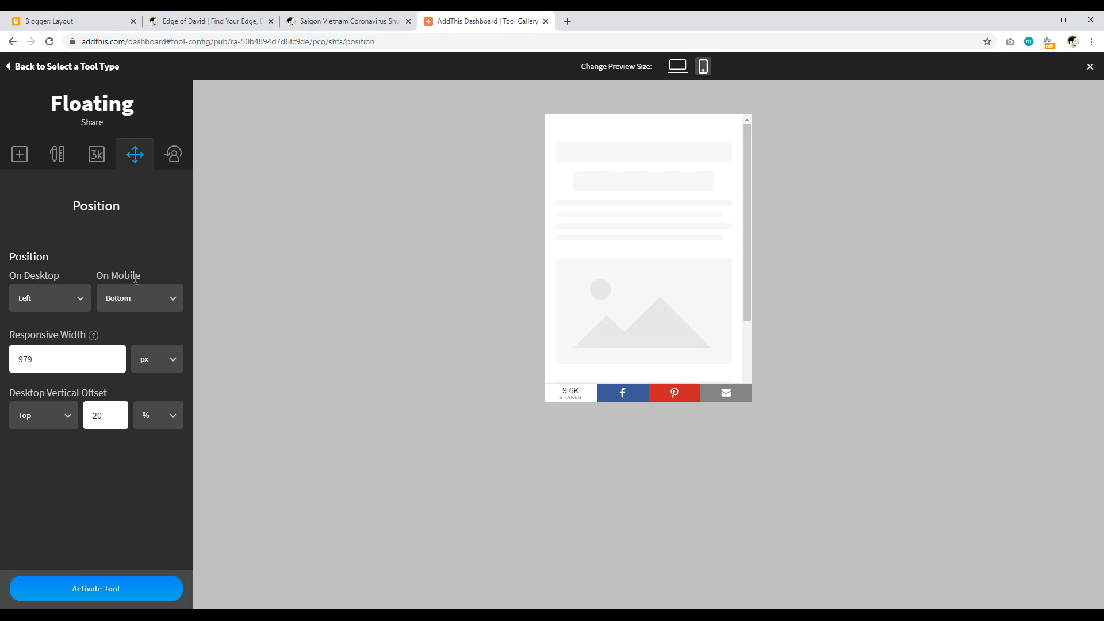
left_click(50, 298)
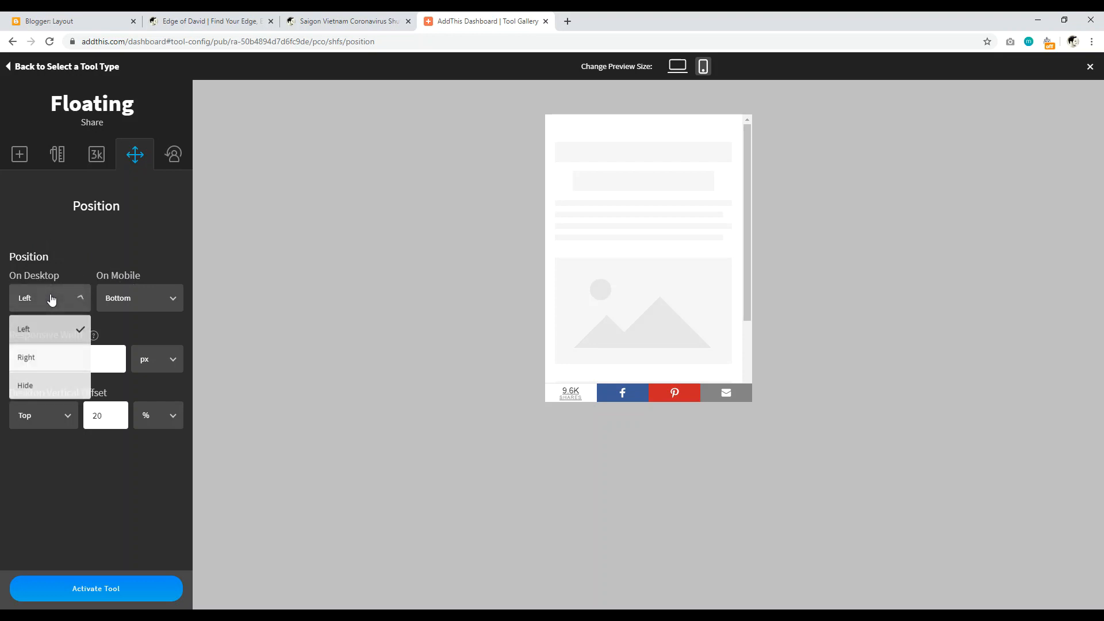
left_click(94, 252)
left_click(138, 297)
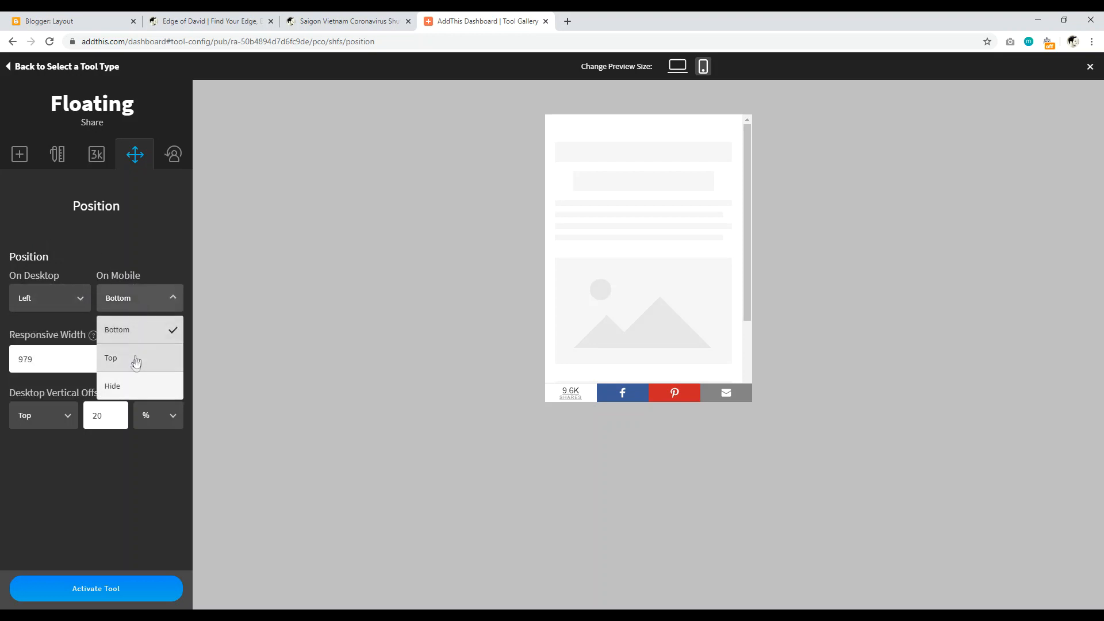
left_click(291, 294)
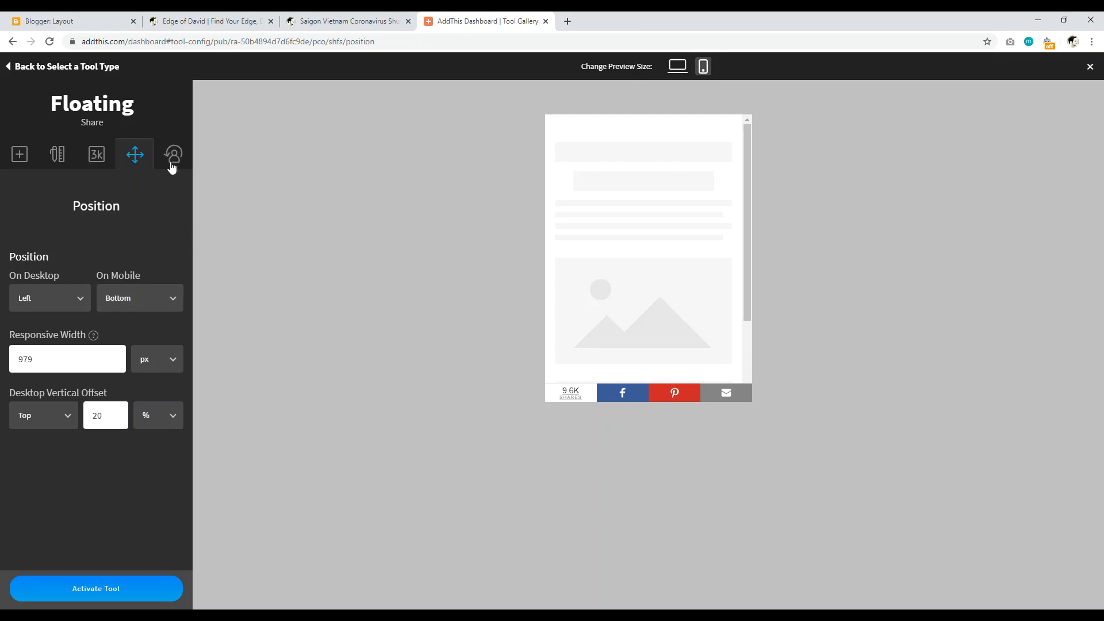
left_click(78, 600)
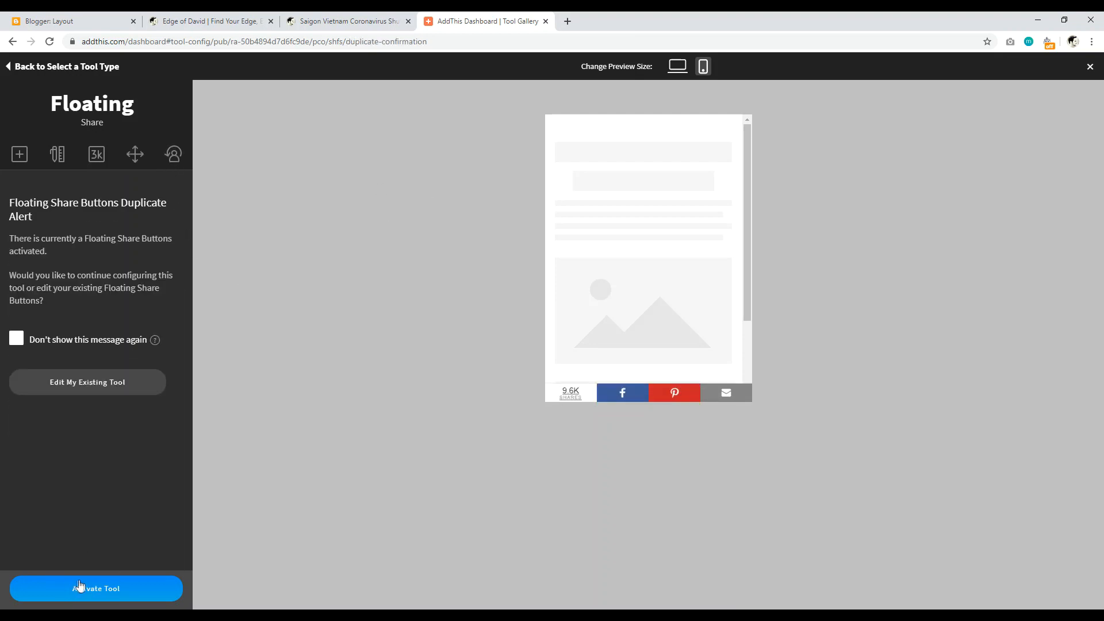
Step: Save the share buttons as a new Floating (6) tool and copy the AddThis site install script
left_click(90, 593)
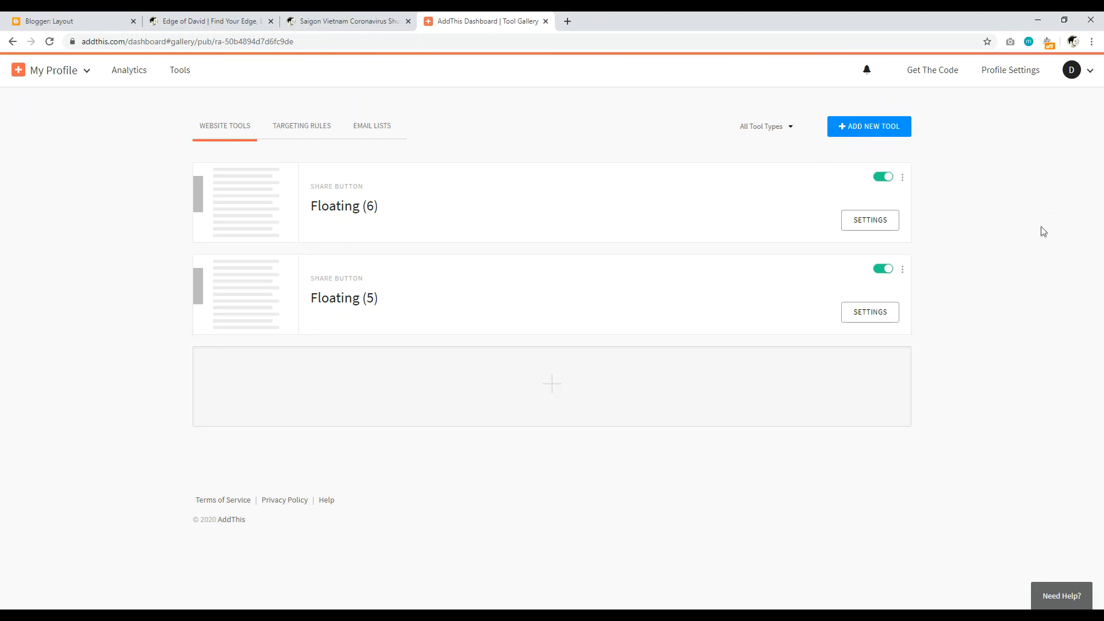
left_click(932, 70)
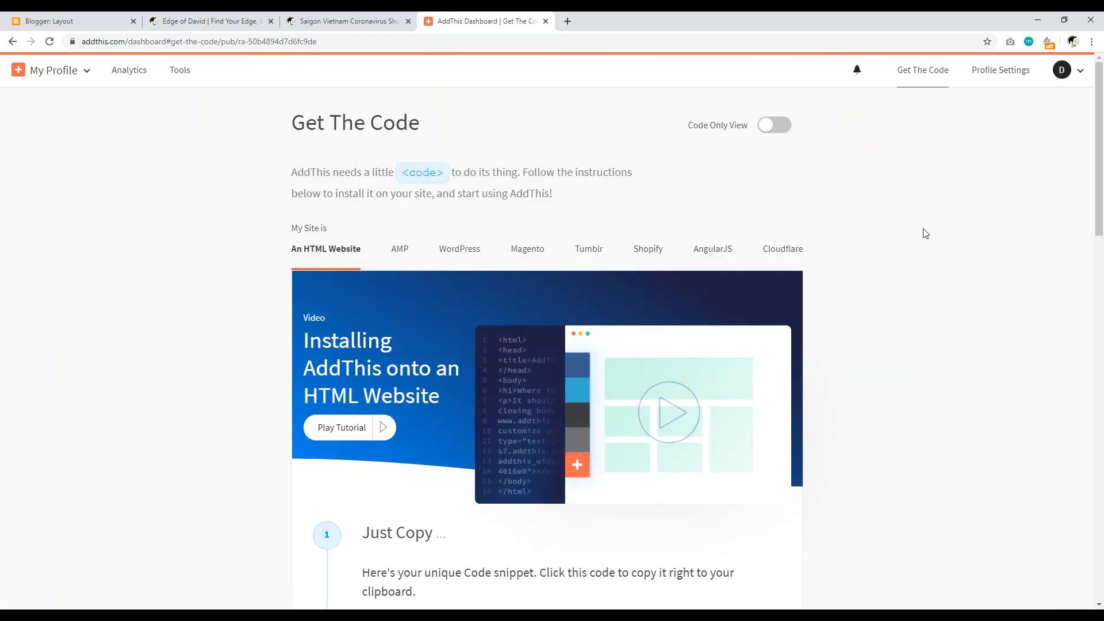
scroll(1035, 224, "down", 5)
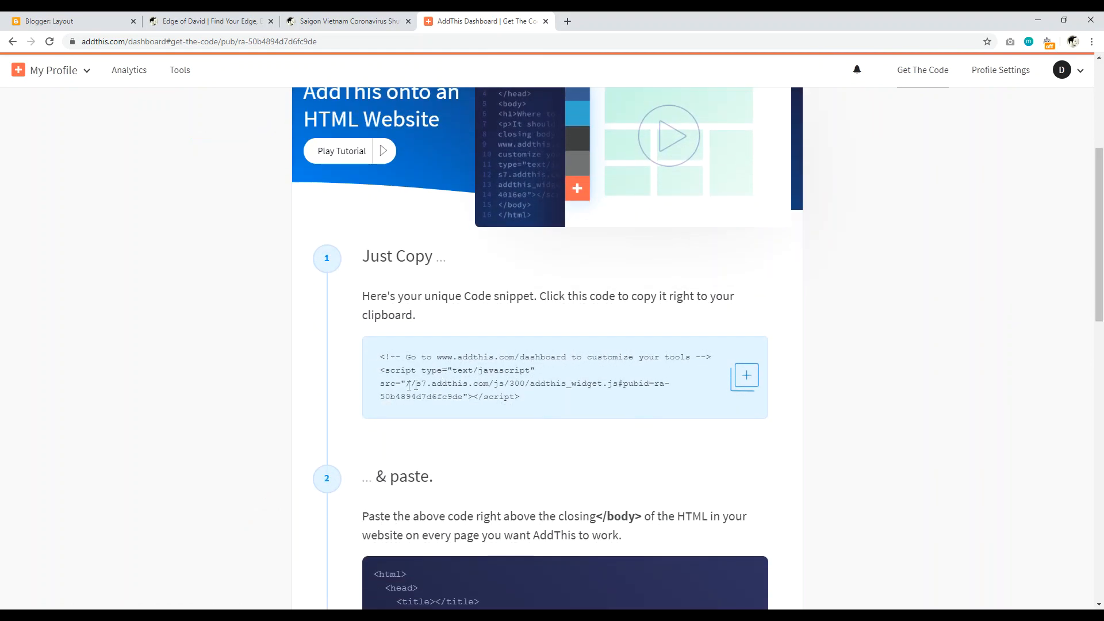
left_click_drag(521, 397, 378, 372)
right_click(404, 378)
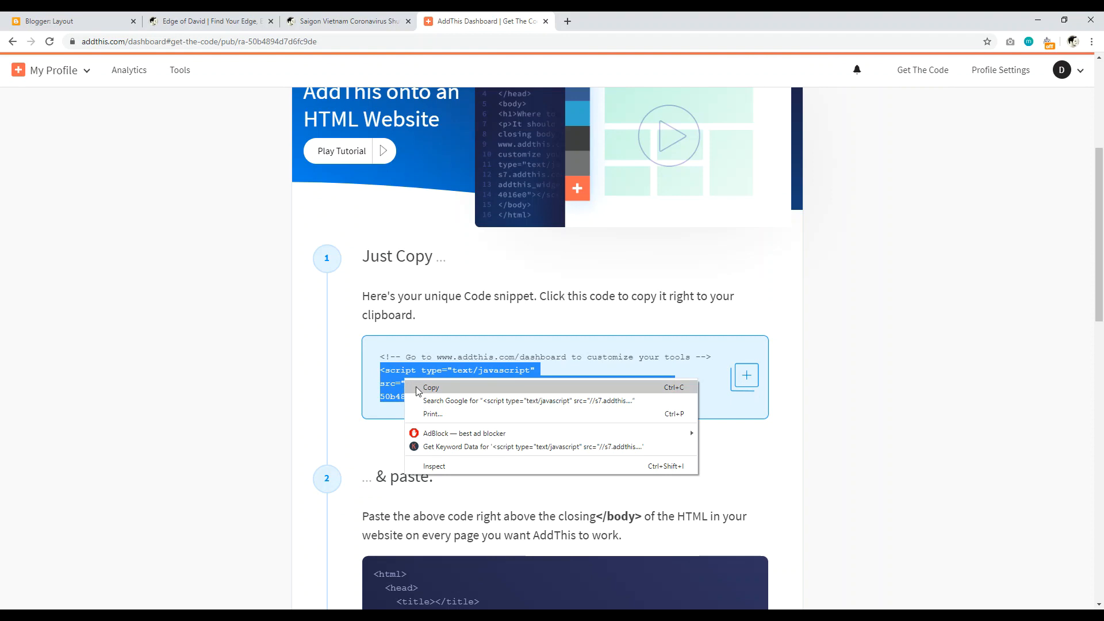
left_click(415, 389)
left_click(105, 21)
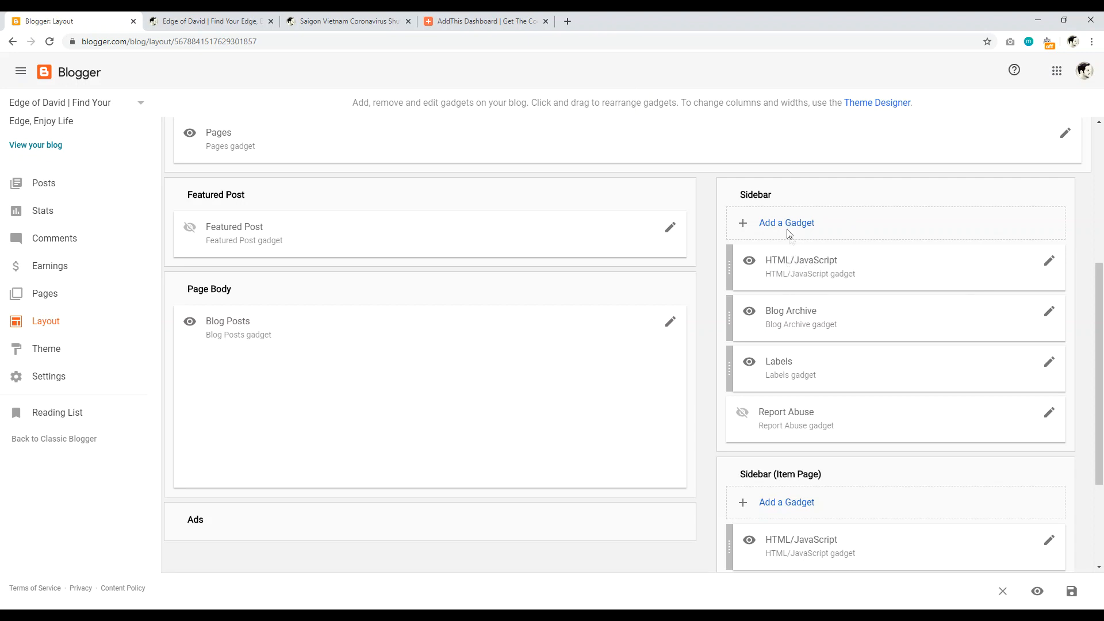
Step: Open the Add a Gadget list and close it without adding anything
left_click(784, 226)
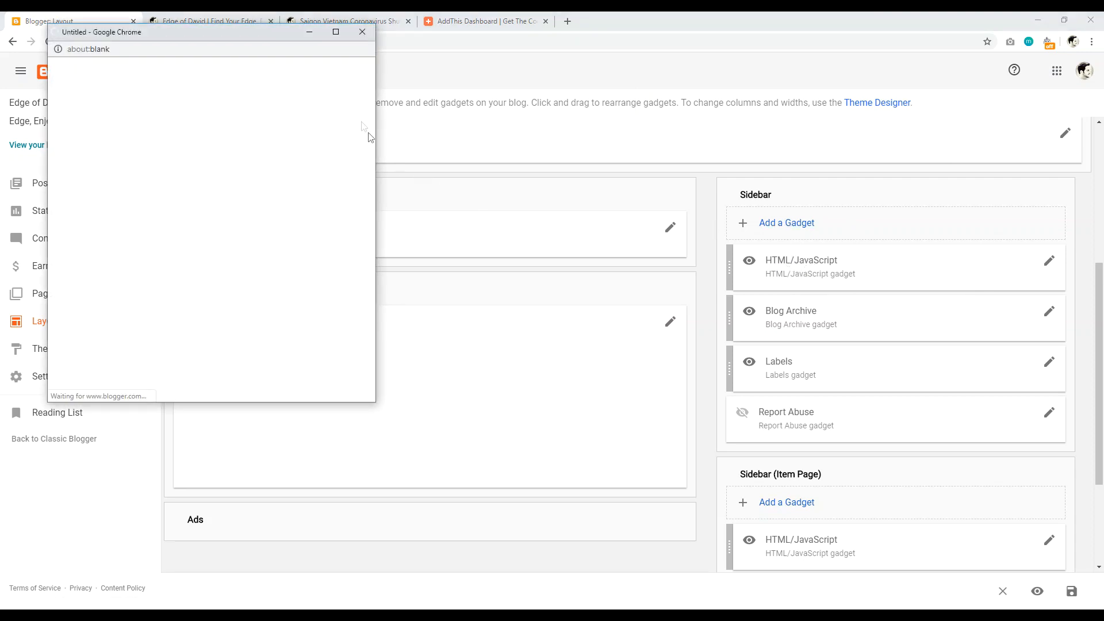
left_click_drag(374, 74, 371, 105)
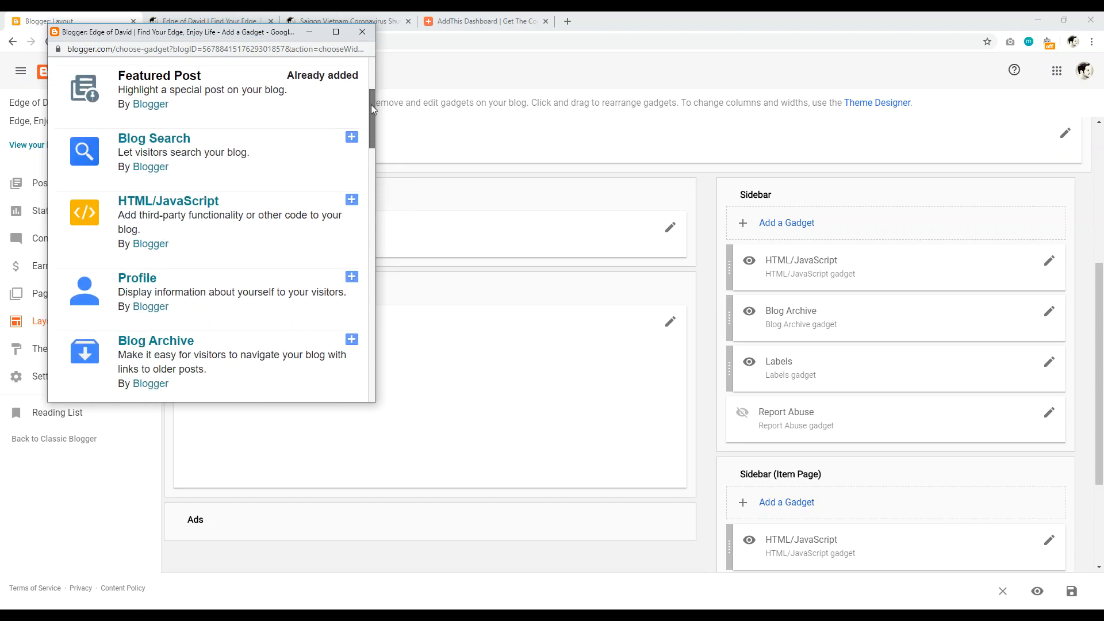
left_click(361, 32)
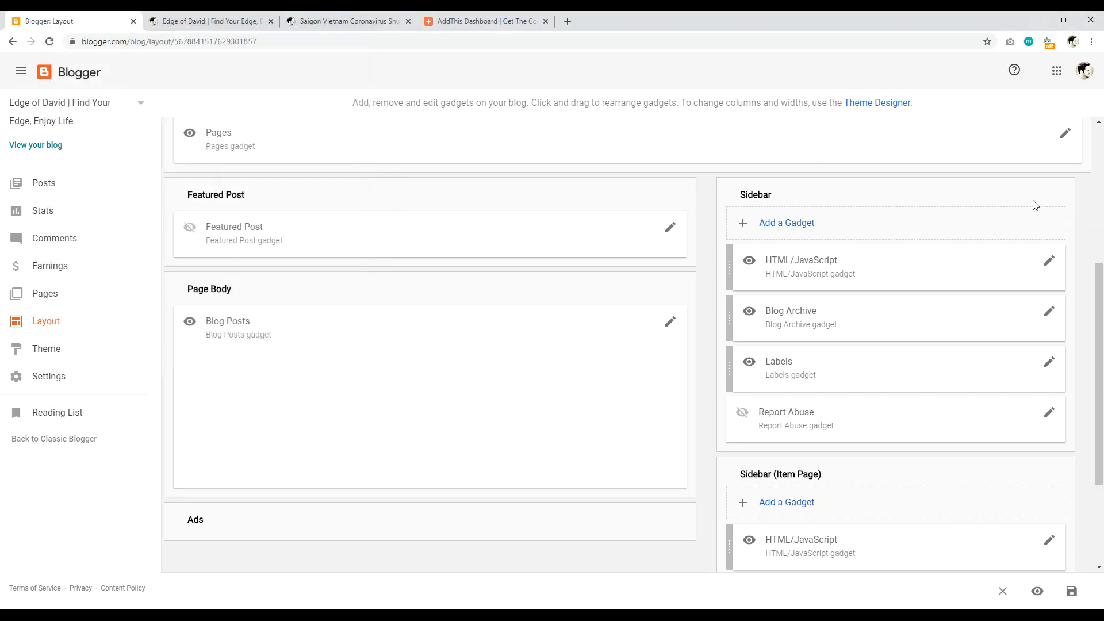
Step: Confirm the Sidebar HTML/JavaScript gadget holds the AddThis script, then view the live Saigon post
left_click(1051, 265)
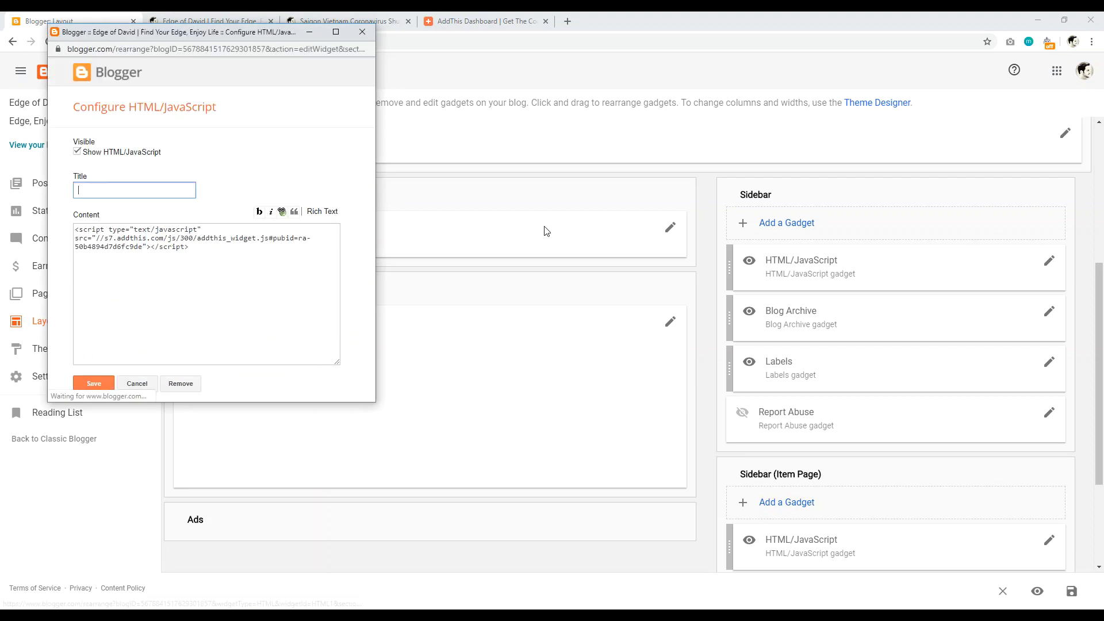
left_click(194, 251)
left_click_drag(194, 251, 76, 226)
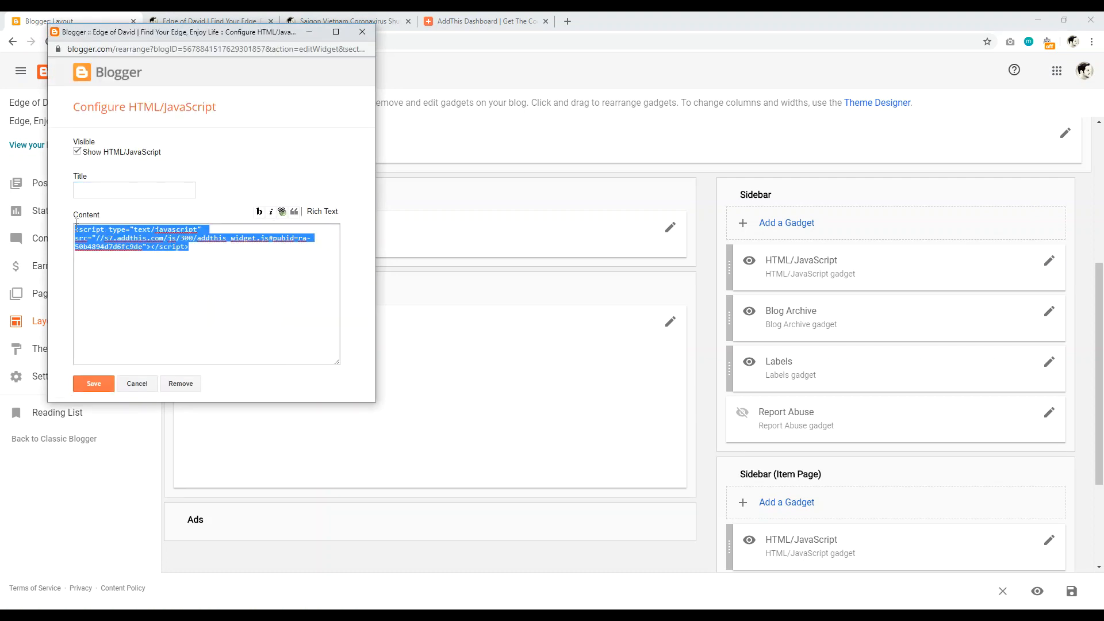
left_click(78, 152)
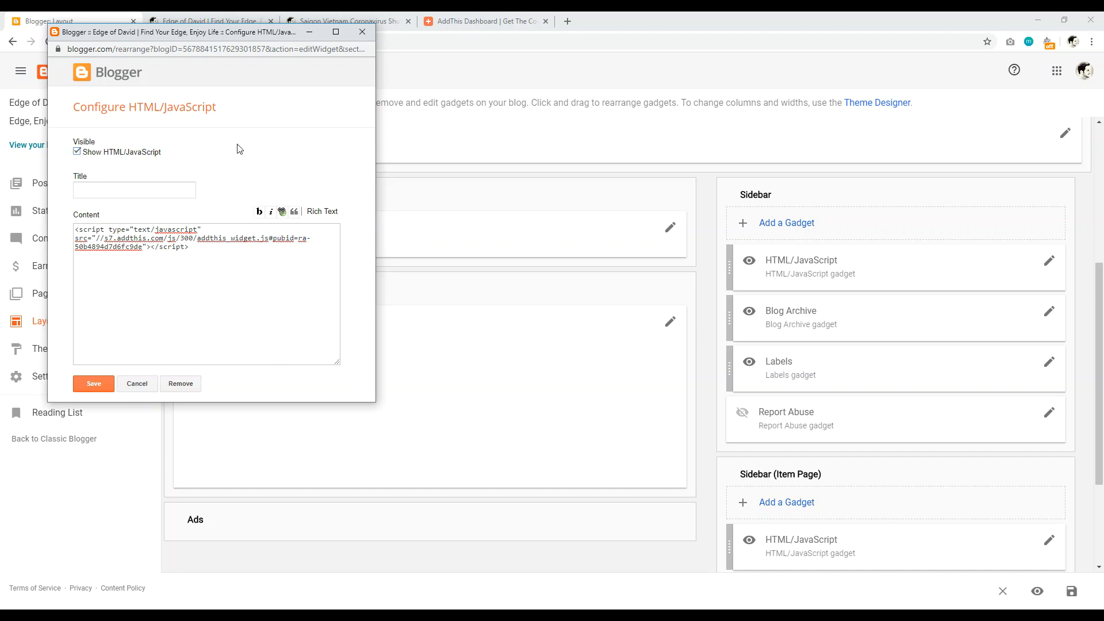
left_click(363, 32)
left_click_drag(1103, 318, 1103, 413)
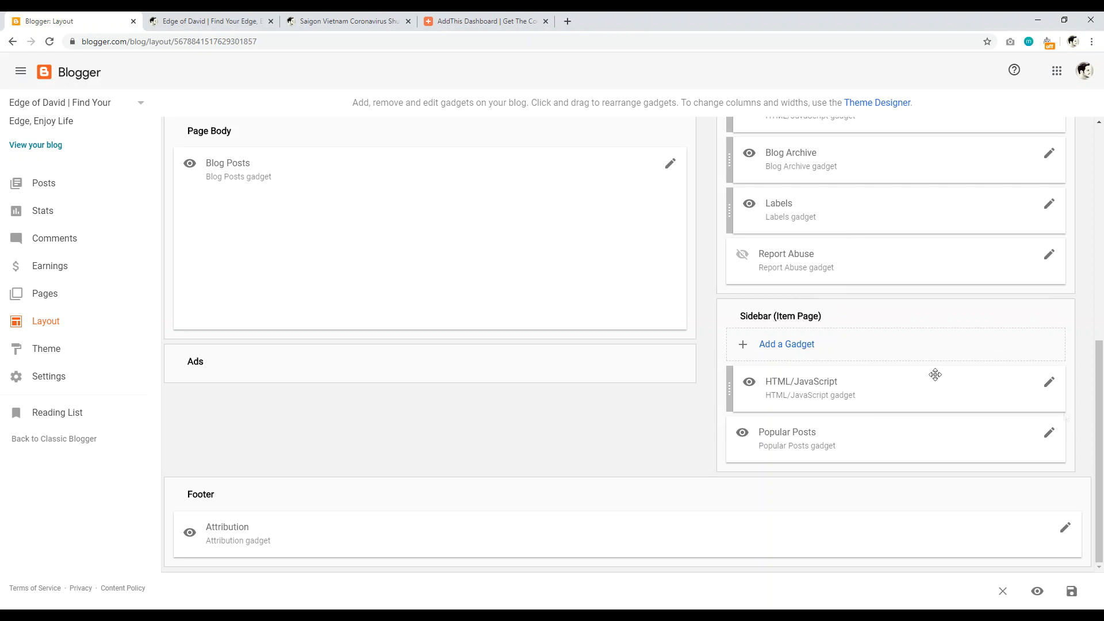
left_click(345, 21)
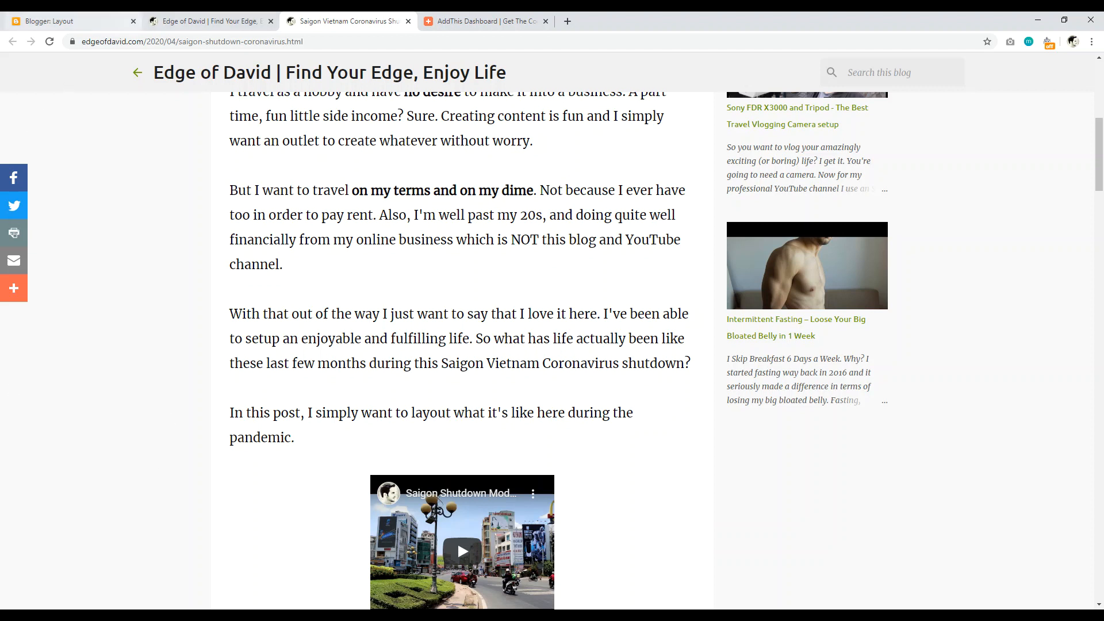
Step: Glance at the live home page, then go back to the Layout page's Sidebar gadgets
left_click(181, 22)
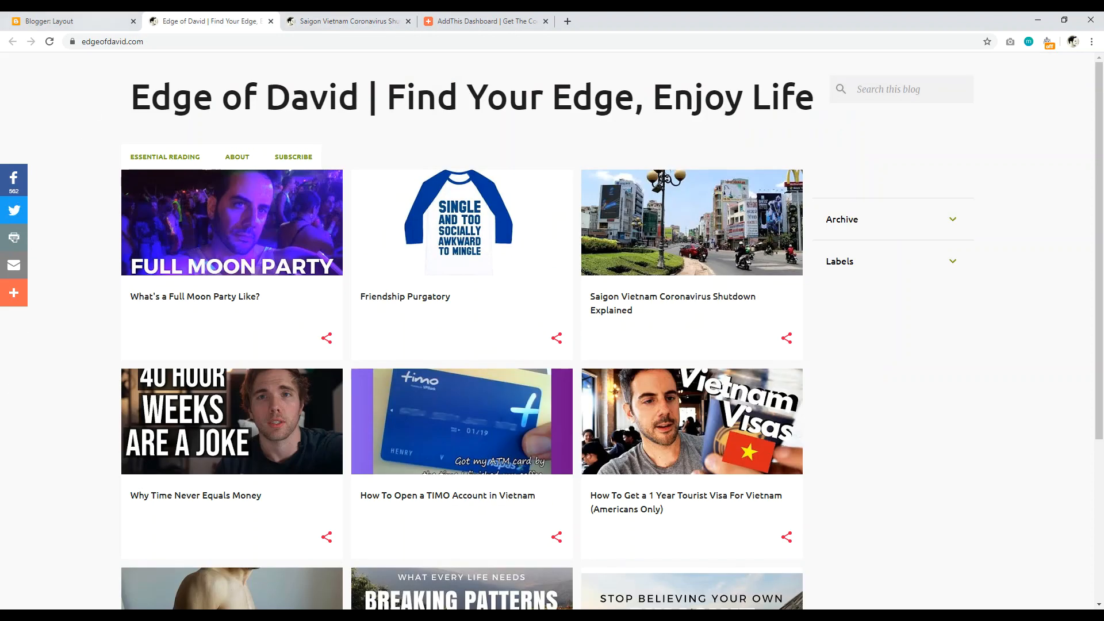
key("ctrl+1")
scroll(963, 355, "up", 3)
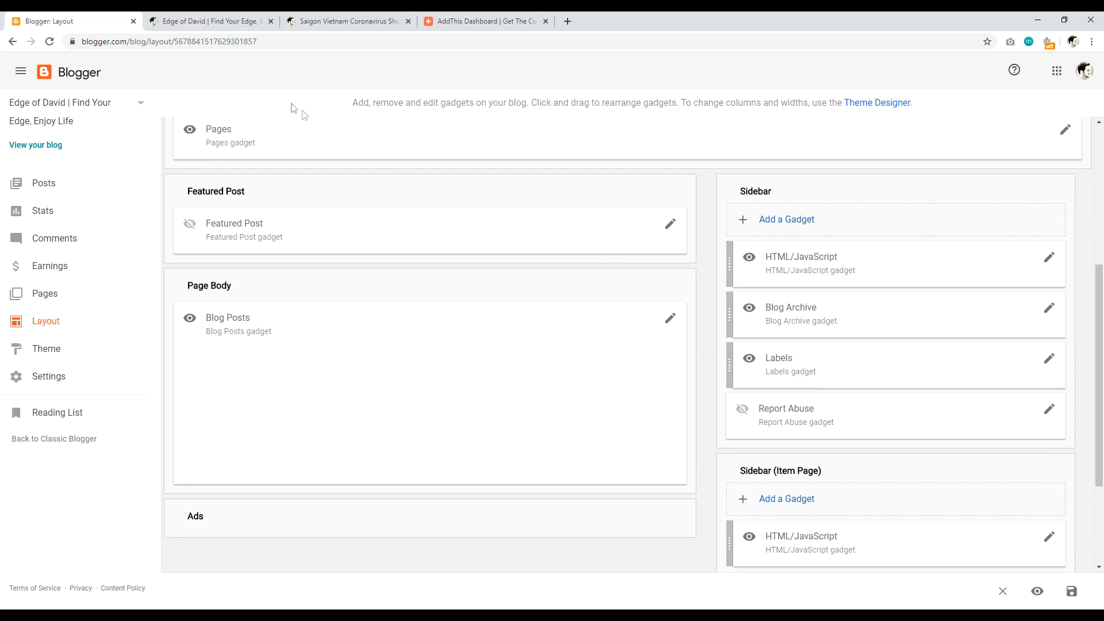
Step: Open the blog's ABOUT page in a new tab, scroll through it, then view the Pages list
left_click(219, 19)
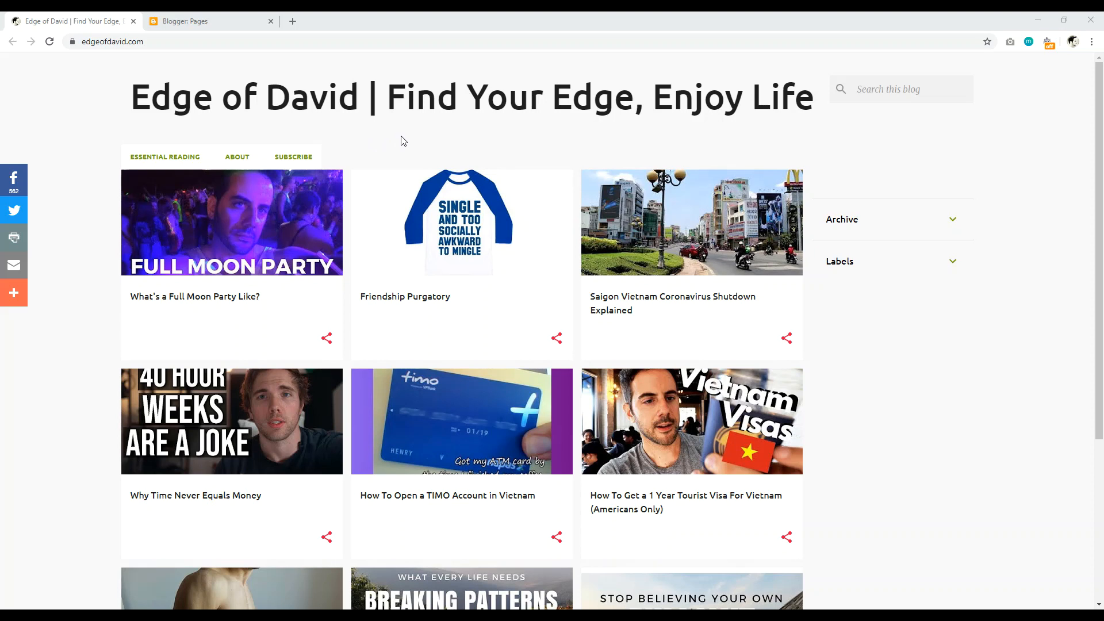
right_click(237, 158)
left_click(285, 165)
key("ctrl+Tab")
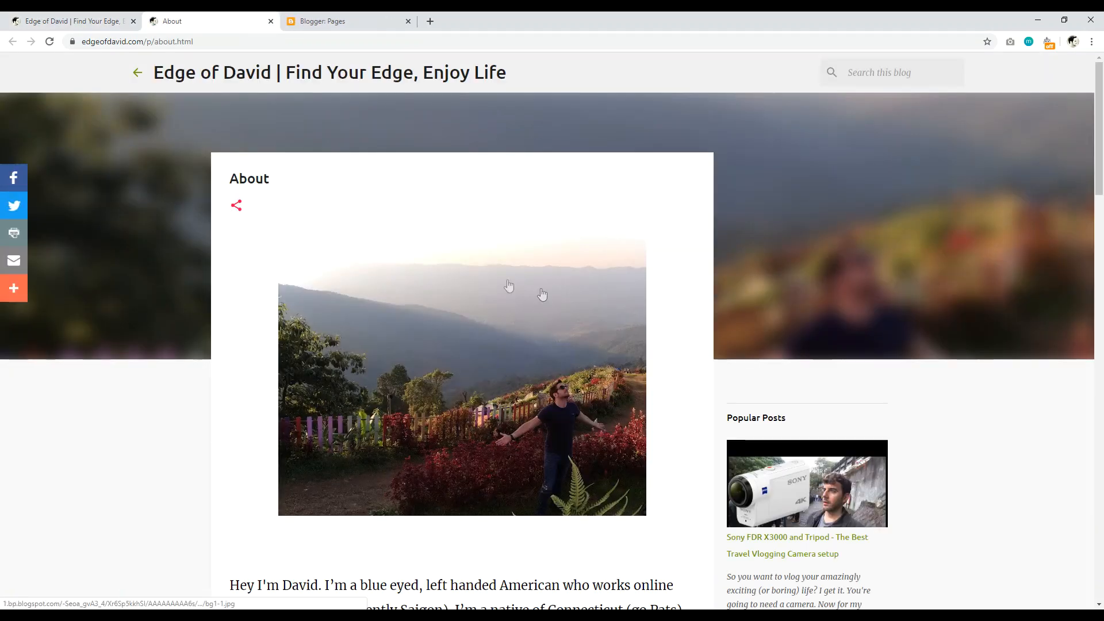
scroll(441, 316, "down", 20)
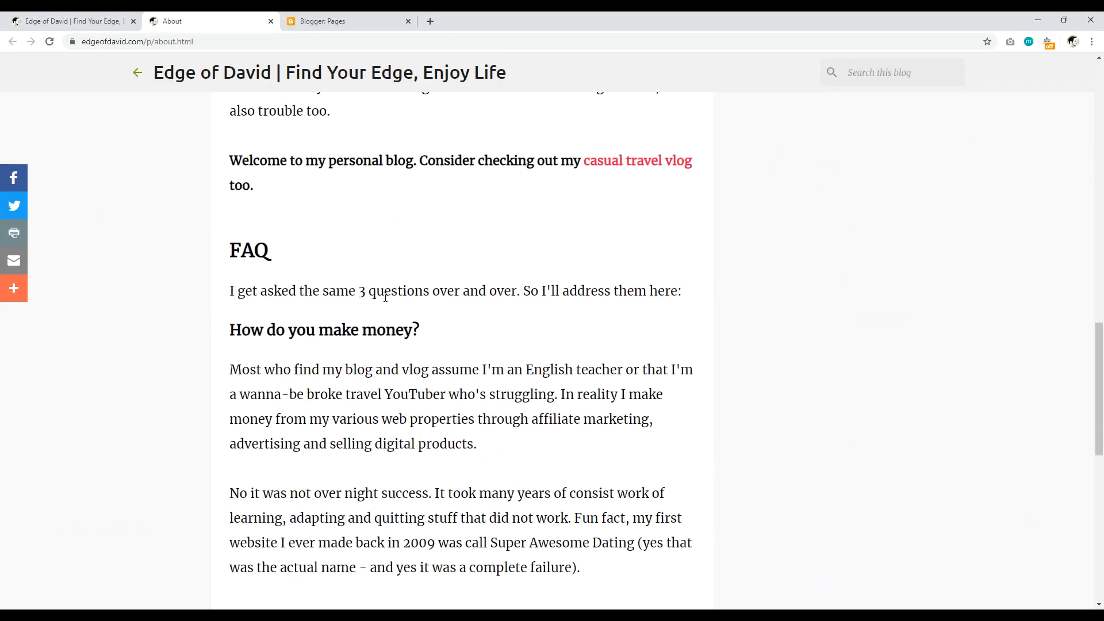
left_click_drag(1099, 501, 1099, 92)
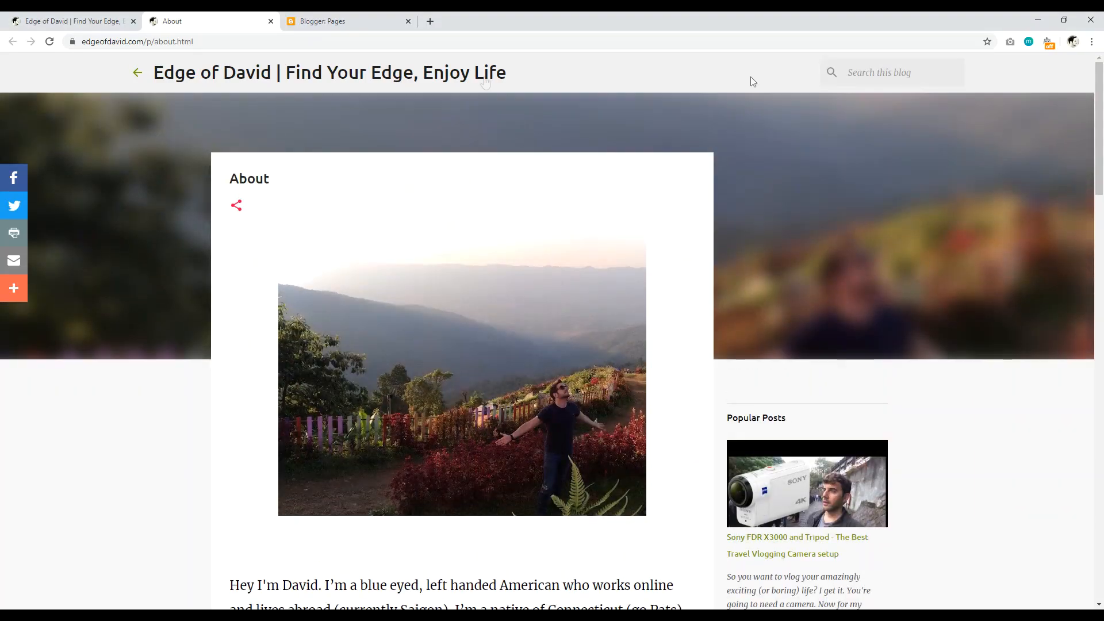
key("ctrl+Tab")
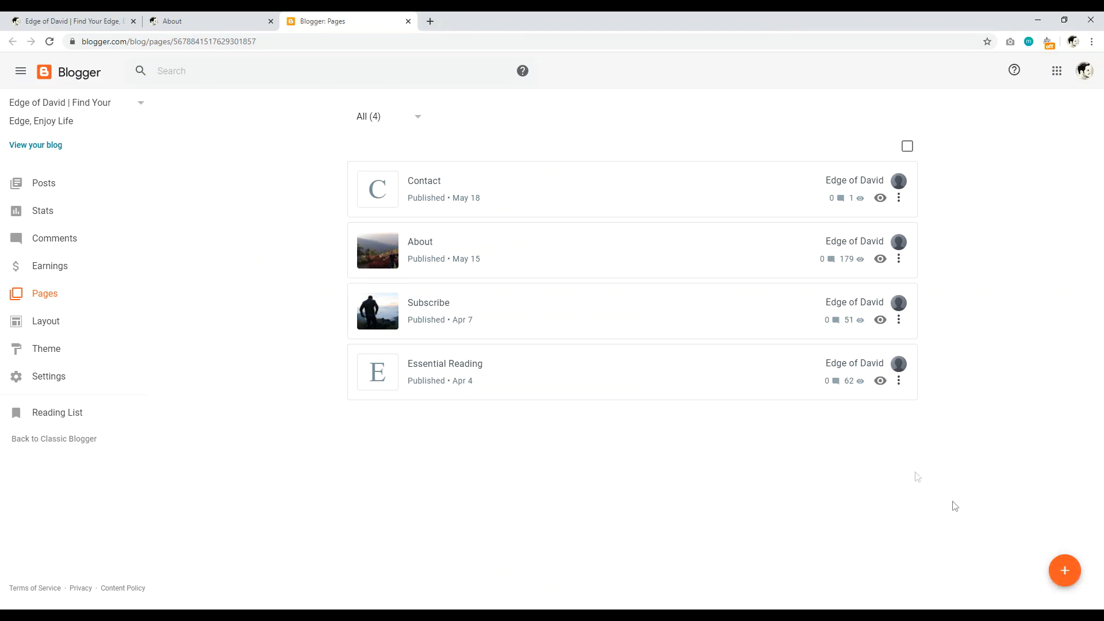
Step: Create a new blank page and enter the title 'Who is this Guy?'
left_click(1065, 570)
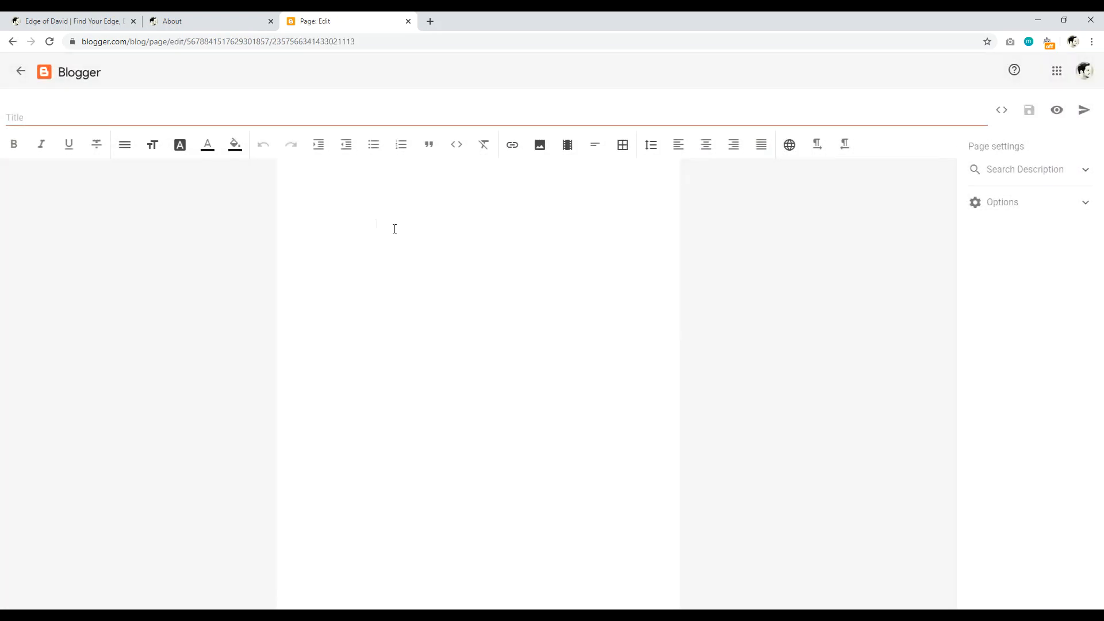
left_click(367, 209)
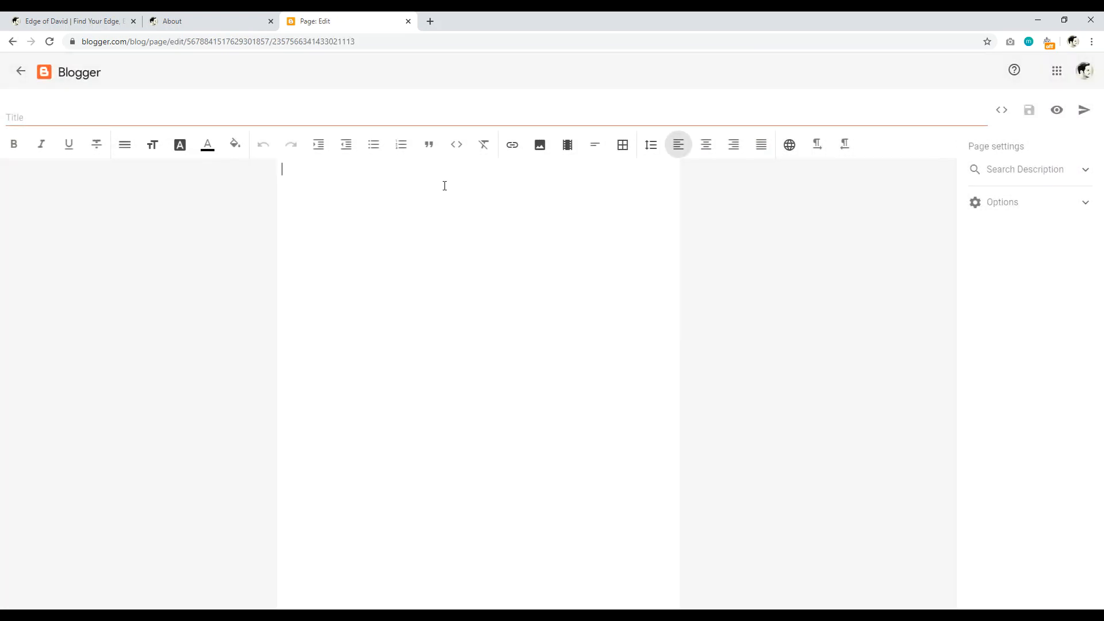
left_click(106, 114)
type("About Me")
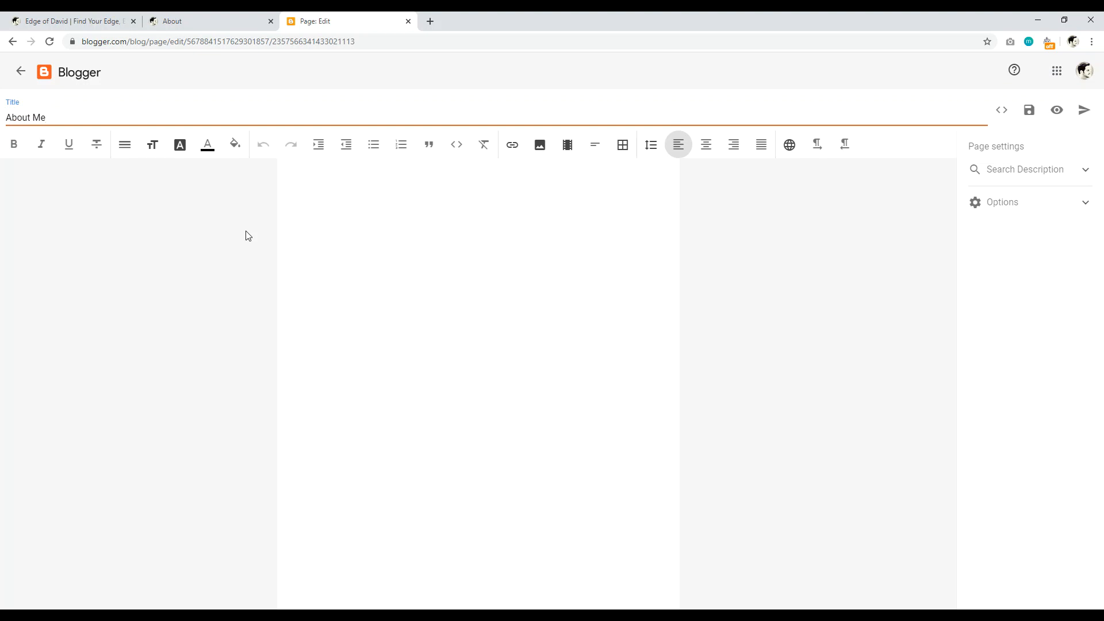
key("BackSpace")
key("BackSpace")
key("BackSpace")
key("BackSpace")
type("Wh")
Step: Copy the heading 'New Here? What's This All About' from websitecreativepro.com's New Here? page
left_click(429, 21)
type("web")
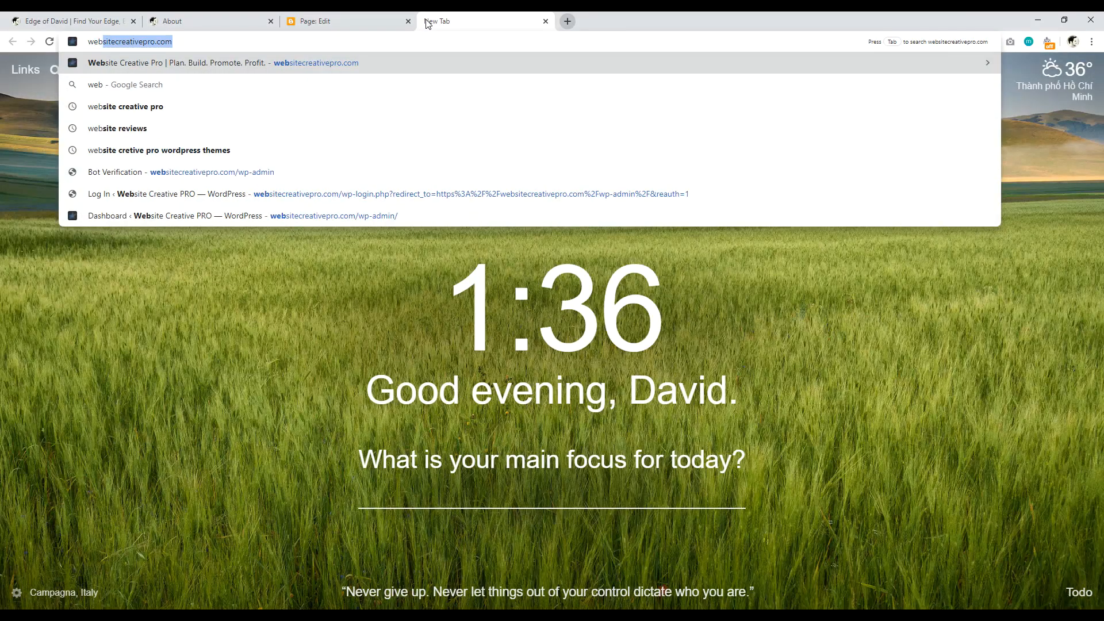
key("Return")
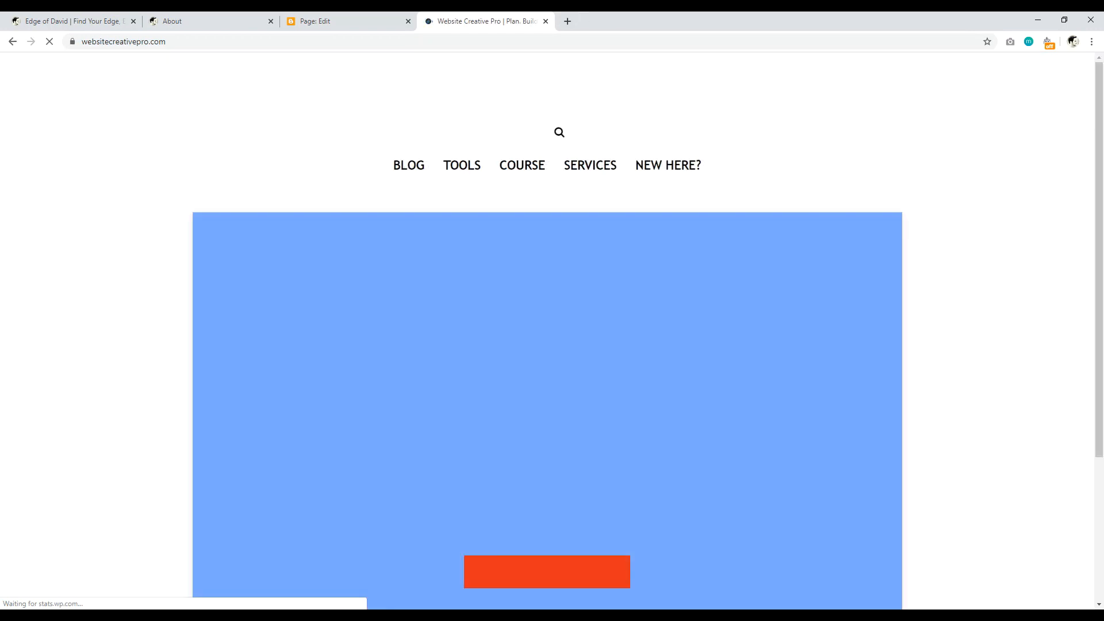
left_click(682, 172)
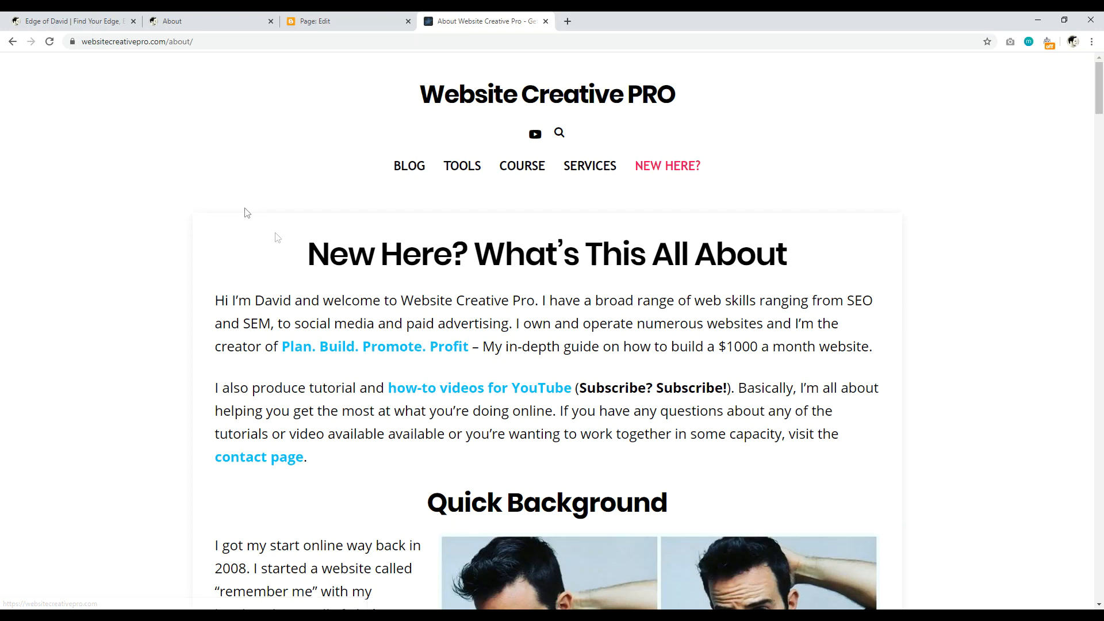
left_click_drag(311, 255, 791, 261)
right_click(732, 258)
left_click(750, 263)
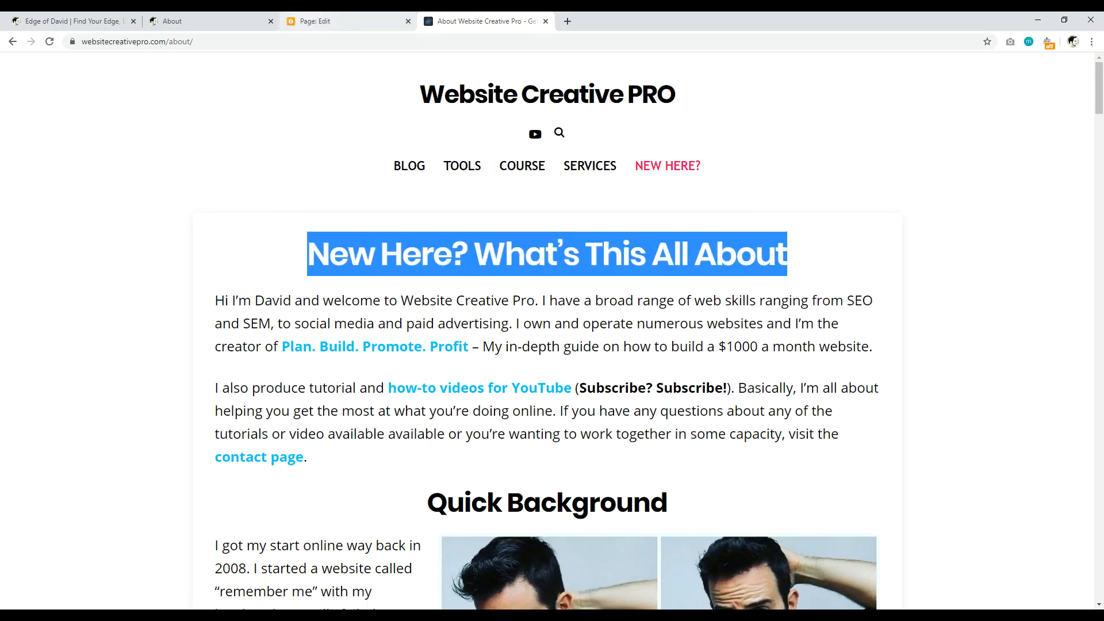
left_click(315, 21)
Step: Replace the page title with 'New Here? What's This All About', then switch to the blog's About page
left_click_drag(87, 117, 19, 115)
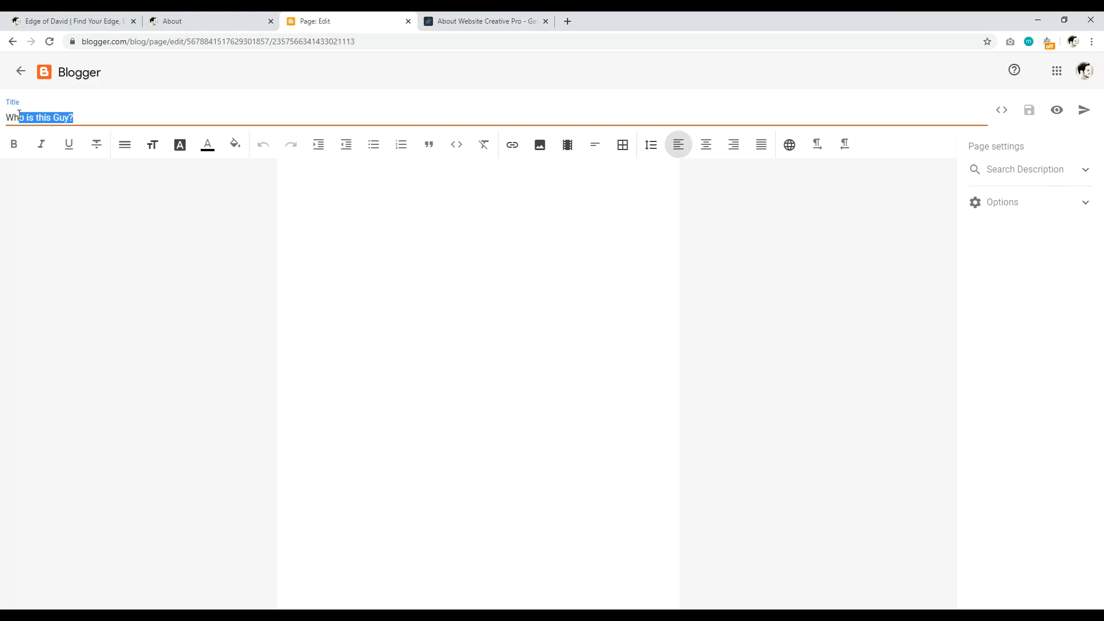
key("BackSpace")
key("BackSpace")
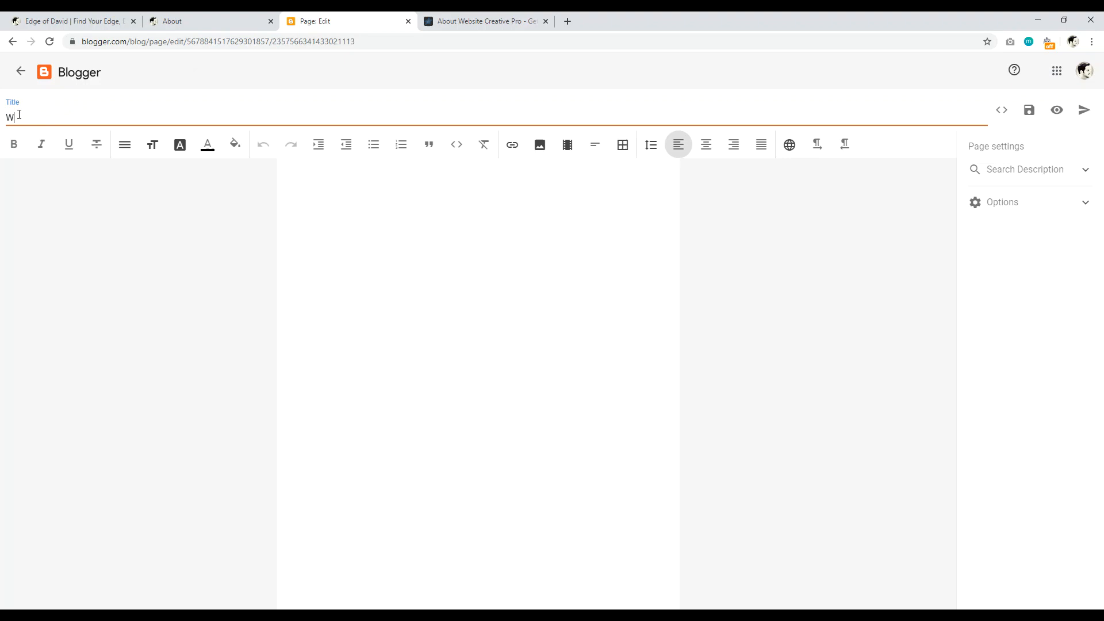
right_click(19, 114)
left_click(32, 203)
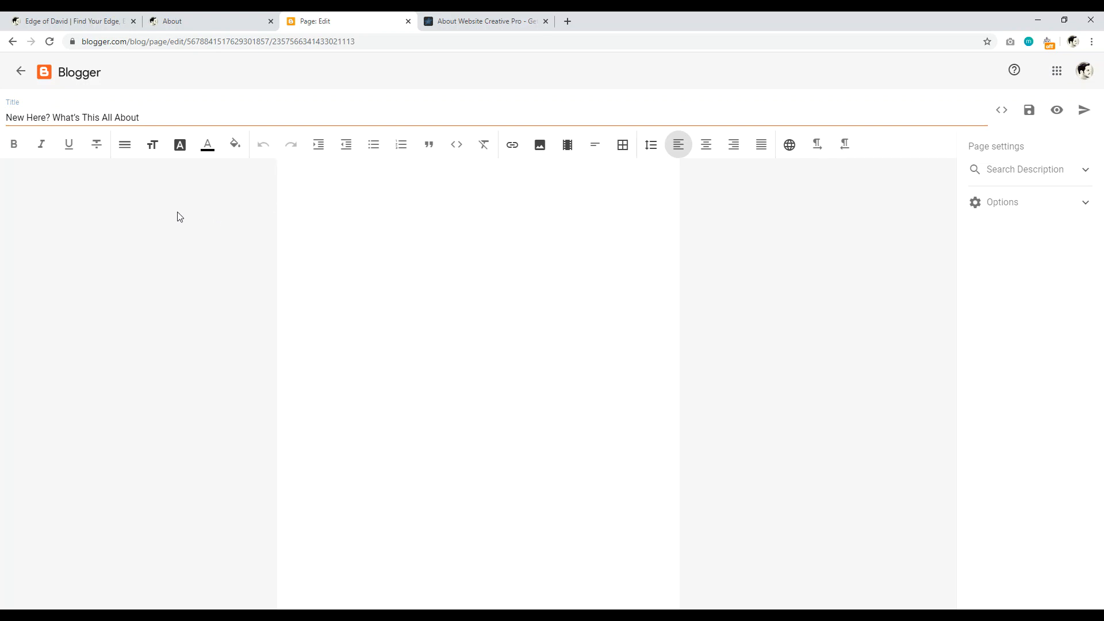
left_click(195, 21)
Step: Read through the intro paragraphs on the About page, then return to the new page's editor
scroll(275, 309, "down", 3)
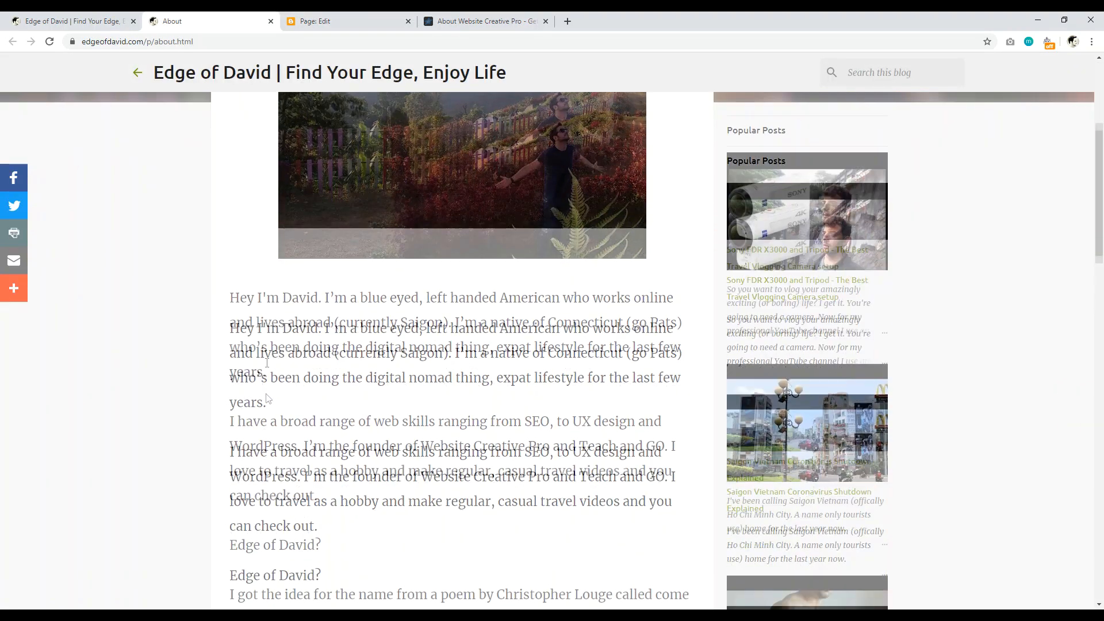
left_click_drag(290, 376, 238, 302)
scroll(259, 305, "down", 1)
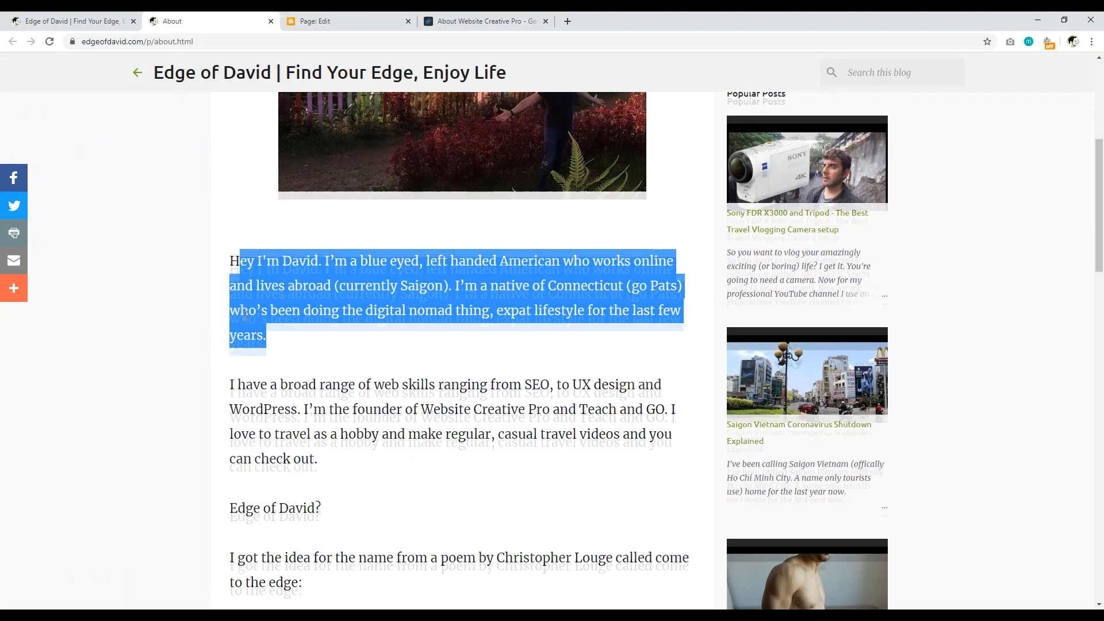
left_click(300, 311)
left_click_drag(230, 240, 328, 446)
scroll(264, 366, "down", 3)
scroll(314, 404, "down", 1)
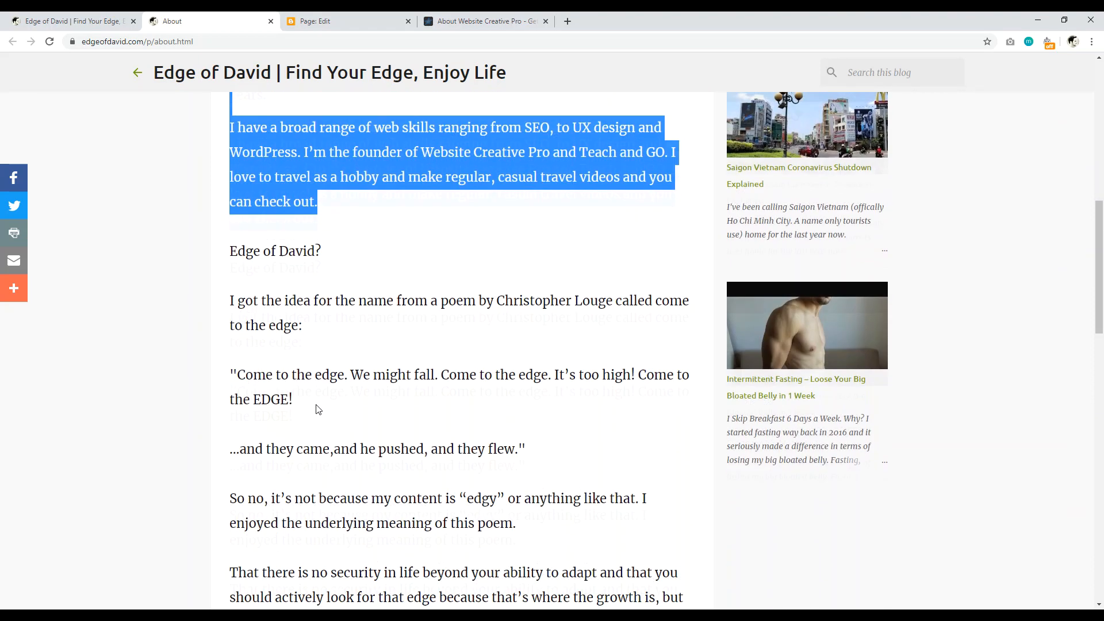
scroll(276, 414, "up", 10)
scroll(240, 408, "down", 5)
scroll(239, 407, "down", 6)
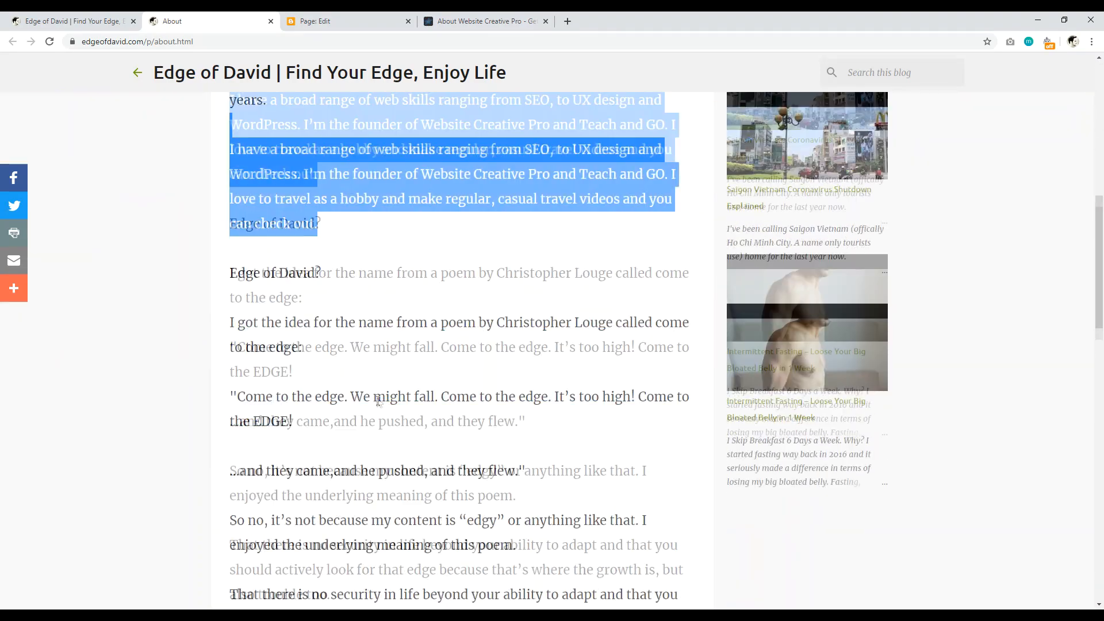
scroll(240, 407, "up", 10)
left_click(328, 22)
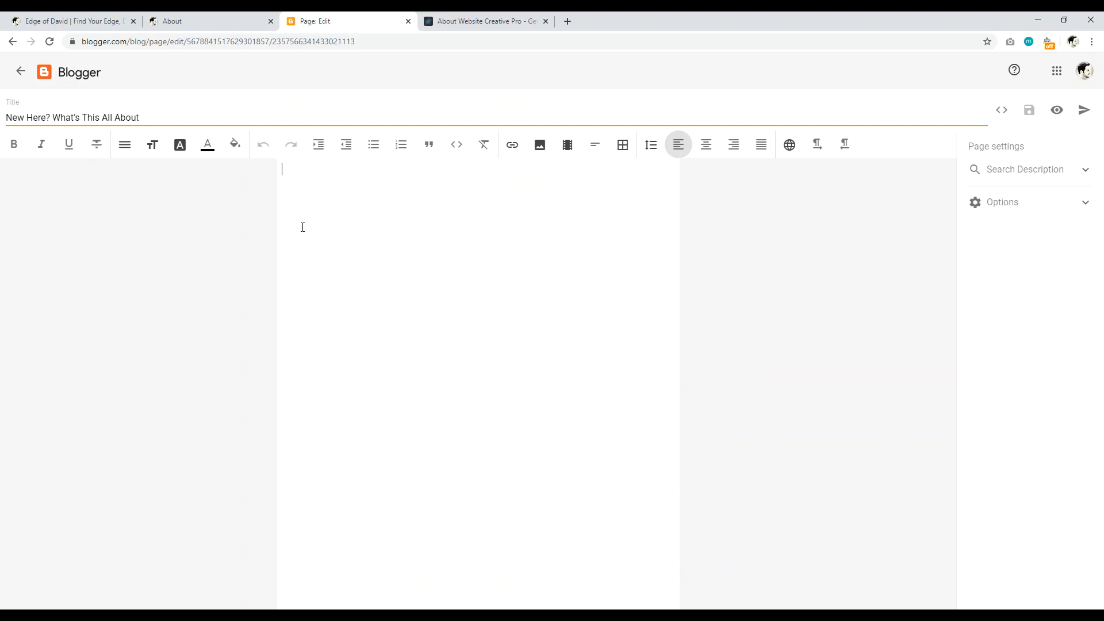
Step: Type a greeting line introducing the author by name plus 'I love to travel', selecting the greeting
type("Hey my name is David")
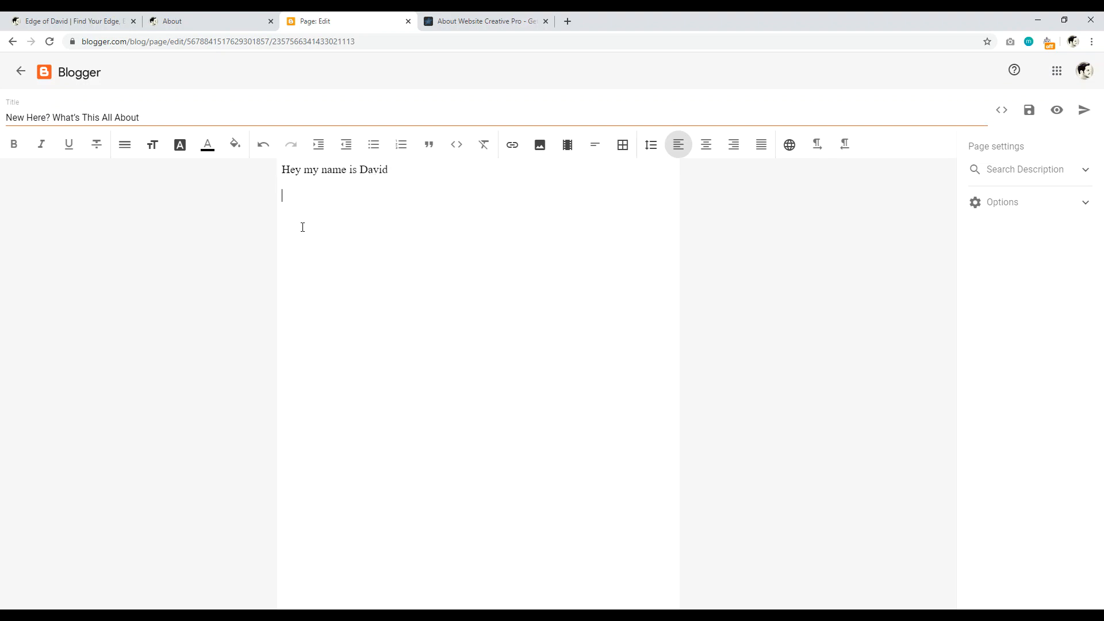
type(" I love to travel")
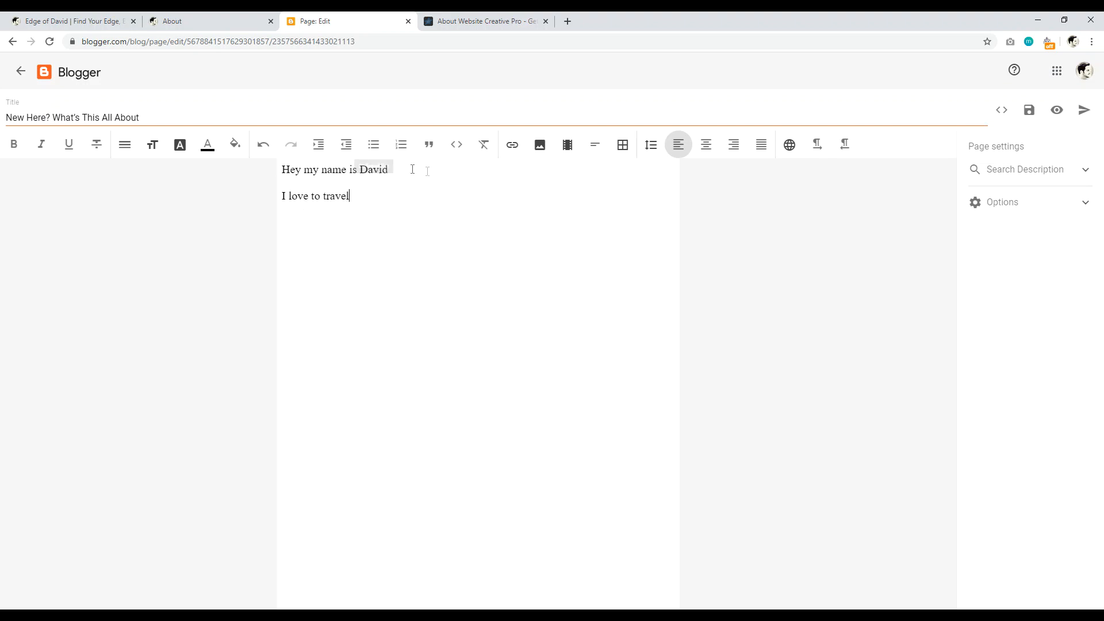
left_click_drag(390, 169, 263, 170)
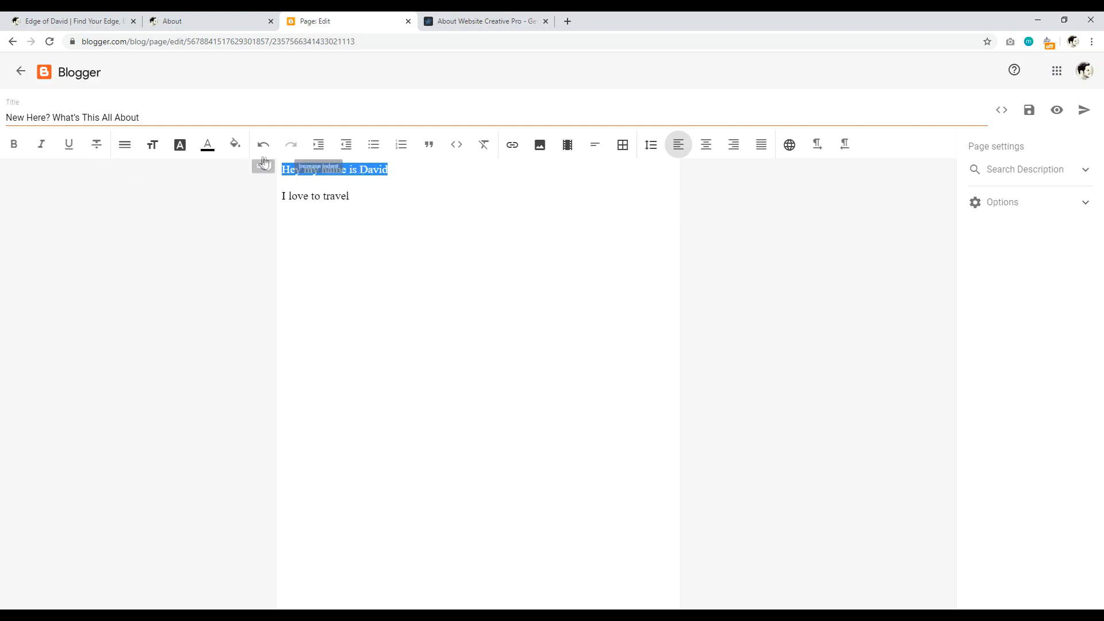
Step: Make the greeting line a centred Heading (H2)
left_click(124, 151)
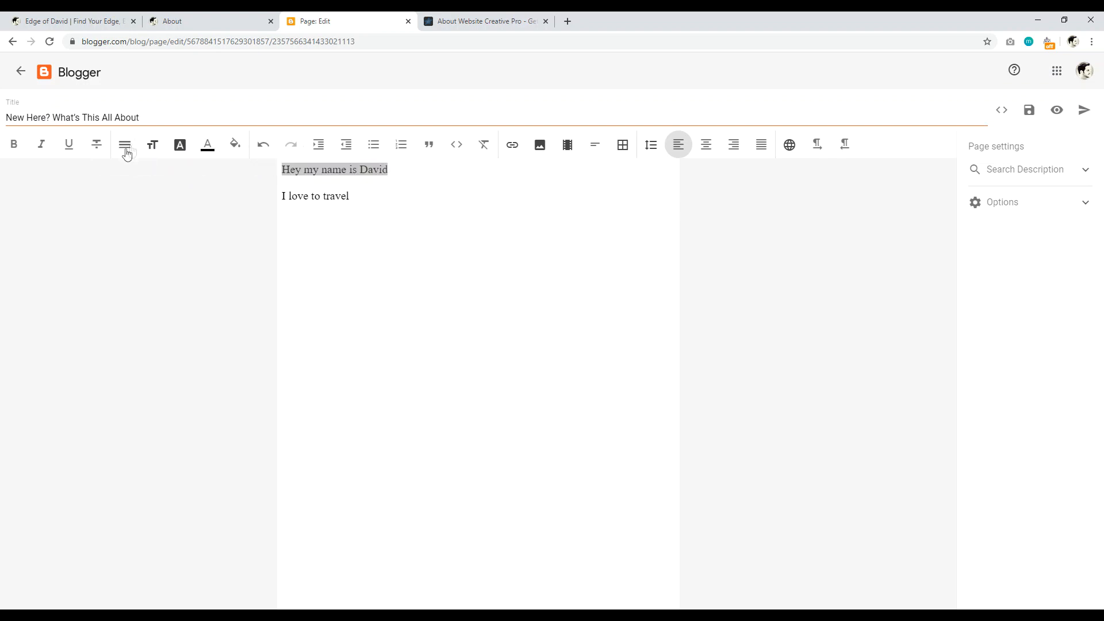
left_click(126, 151)
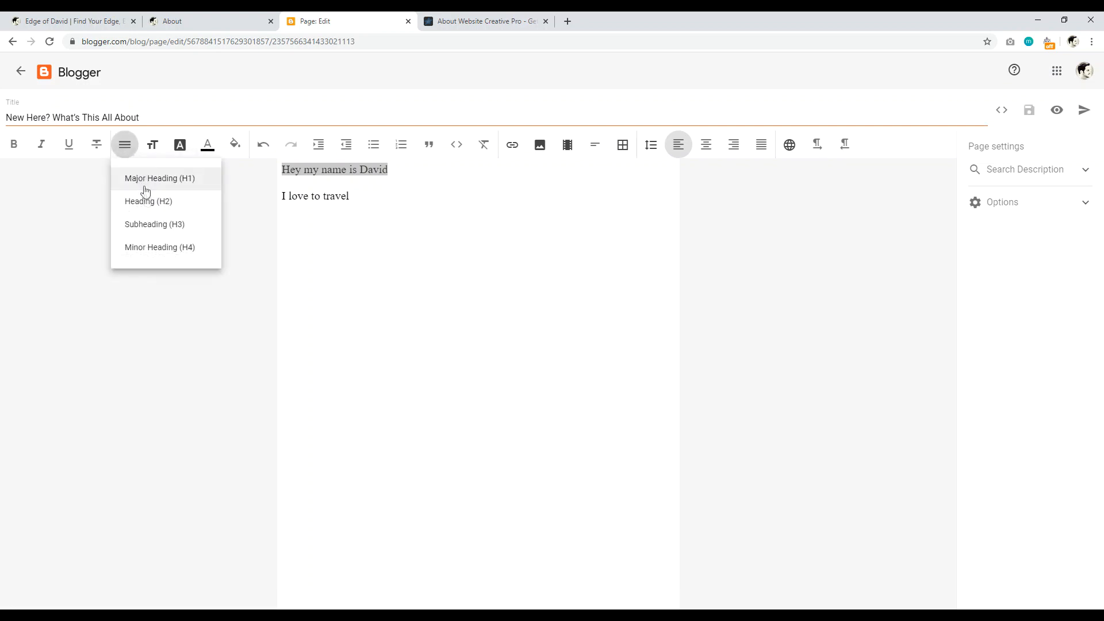
left_click(69, 200)
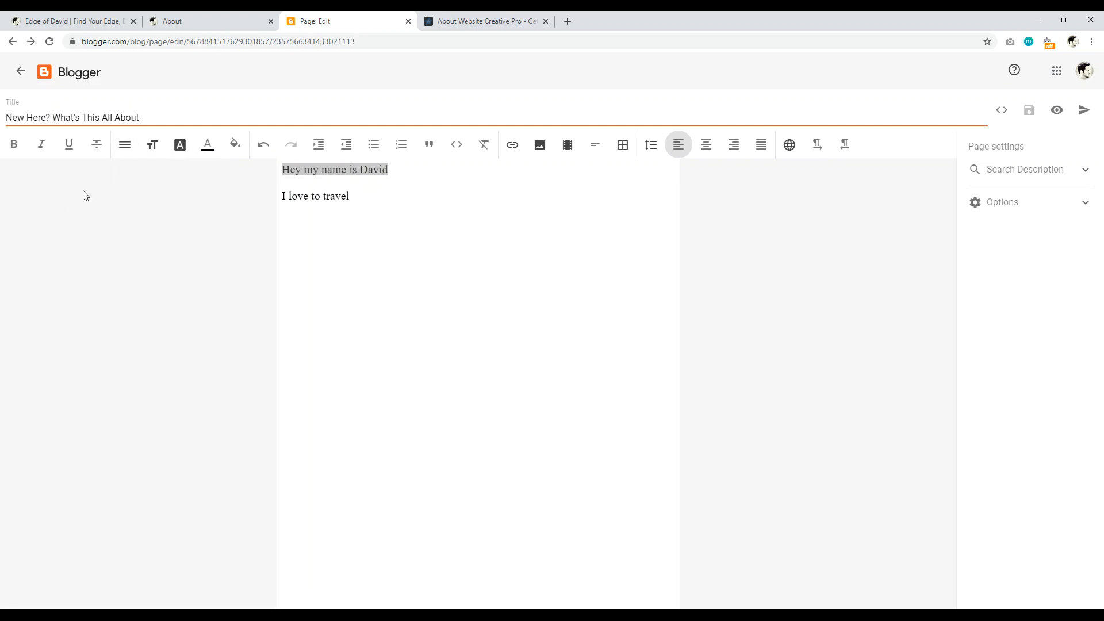
left_click(124, 146)
left_click(134, 205)
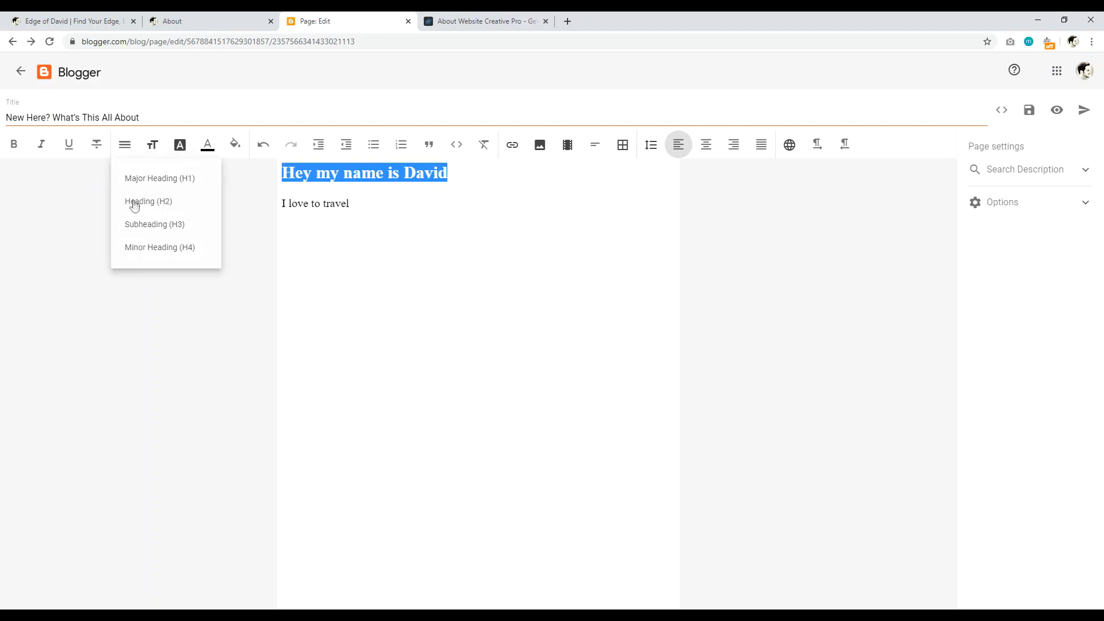
left_click(705, 146)
Step: Leave 'I love to travel' as normal text and place the caret after it
left_click(518, 189)
left_click(125, 145)
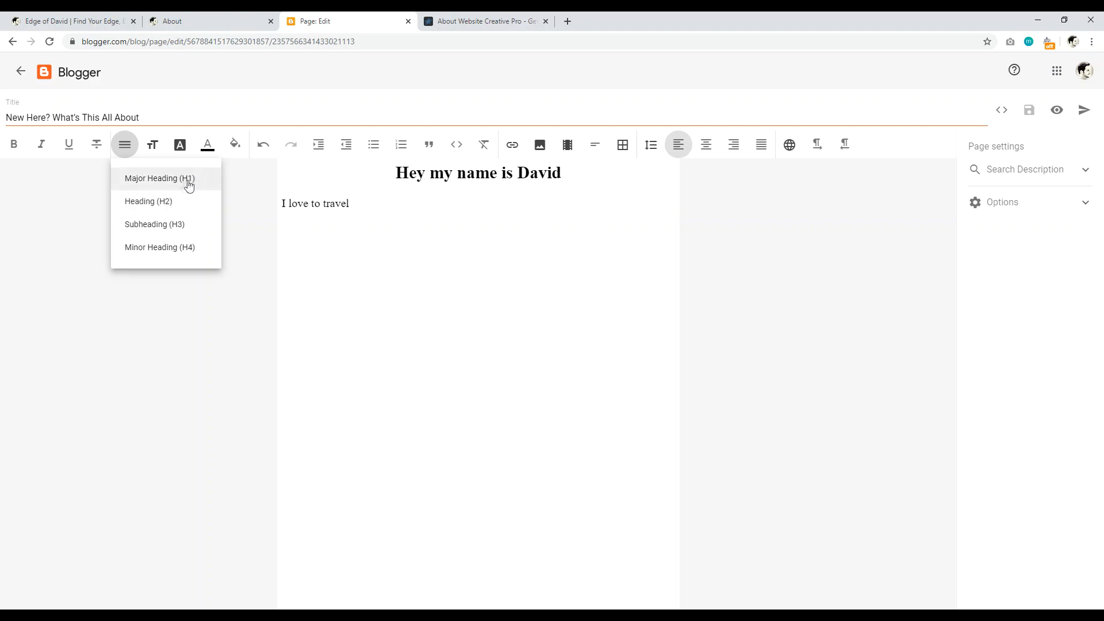
left_click(138, 113)
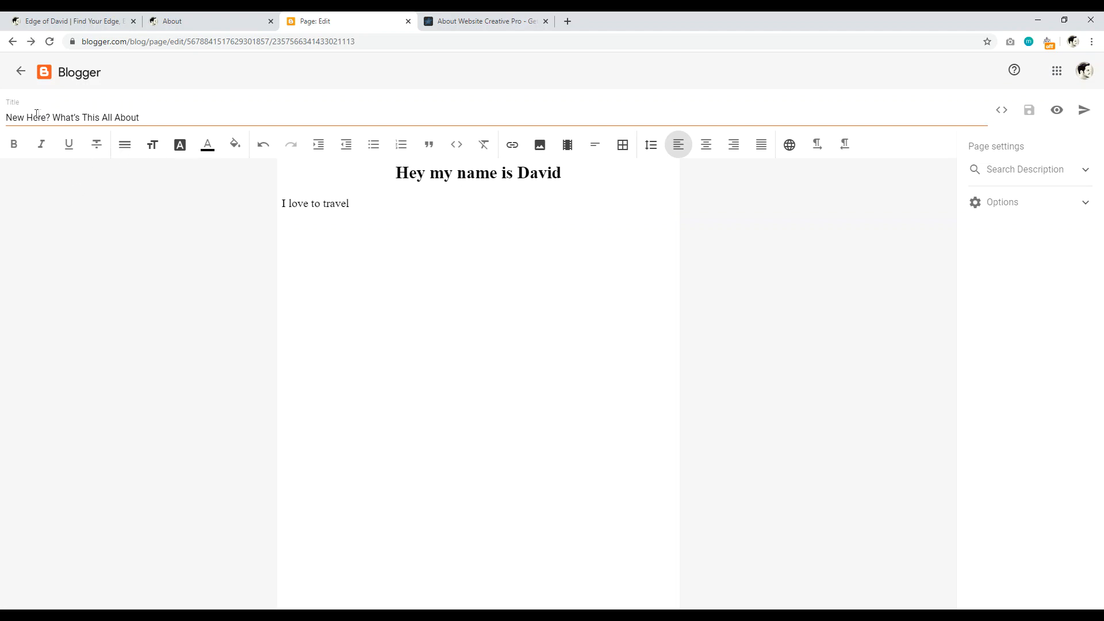
left_click(126, 144)
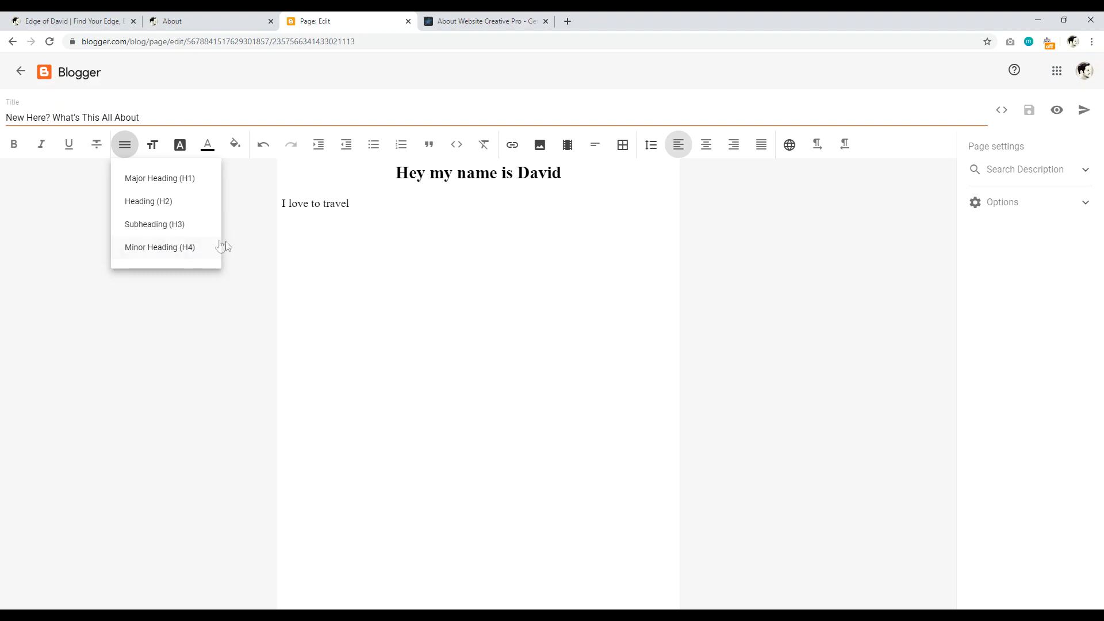
left_click(244, 242)
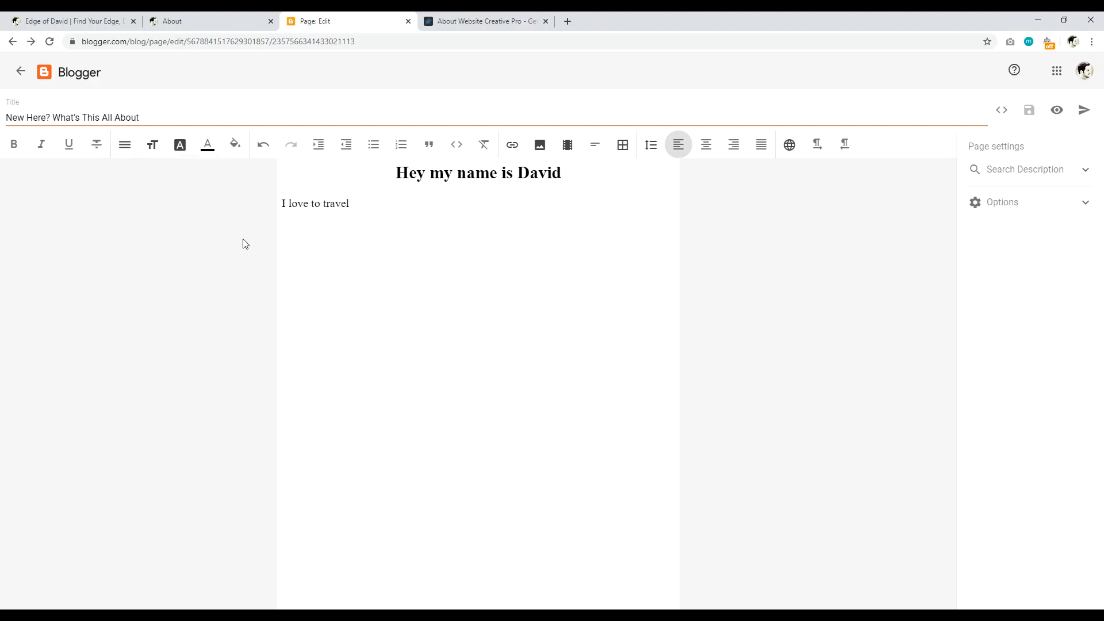
left_click_drag(356, 204, 262, 206)
left_click(365, 195)
Step: Upload photo 111 from the Pictures folder into the page below the heading
key("Return")
key("Return")
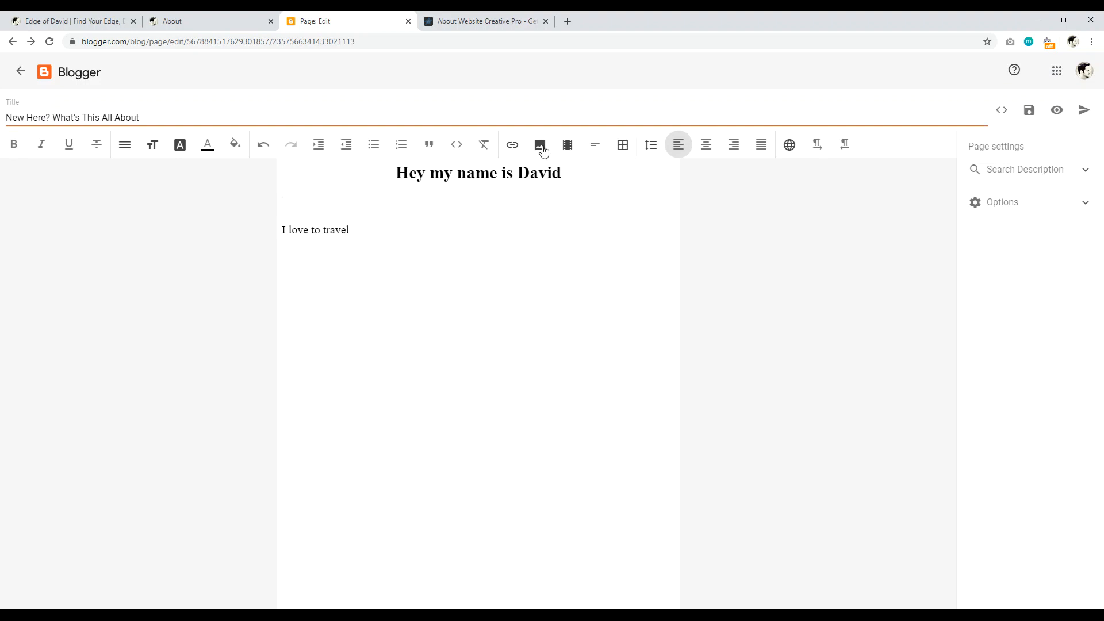
left_click(540, 147)
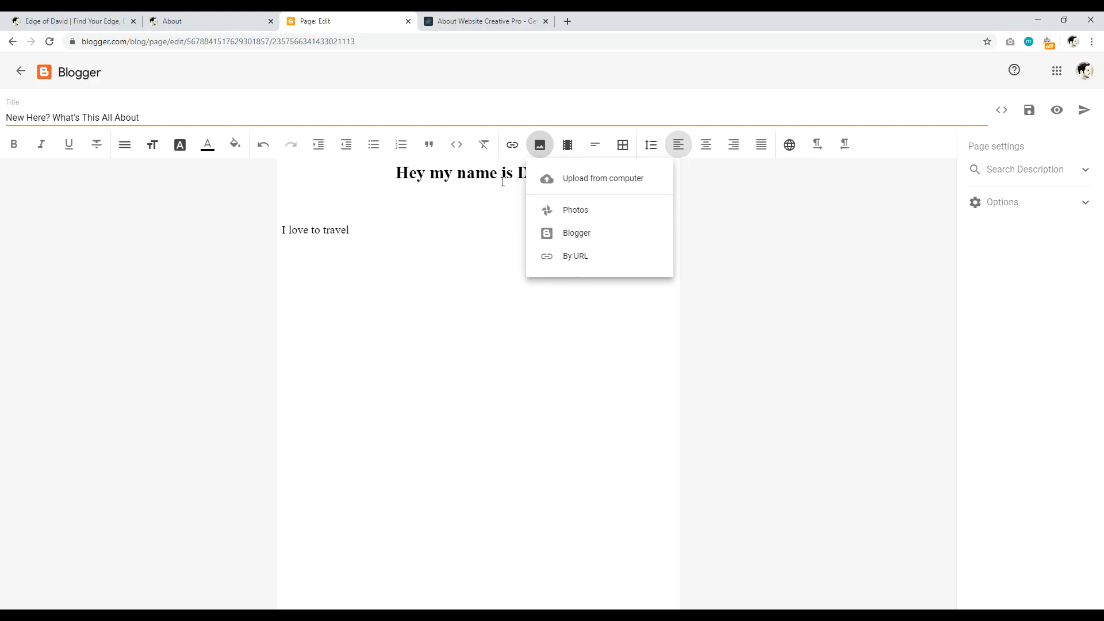
left_click(604, 179)
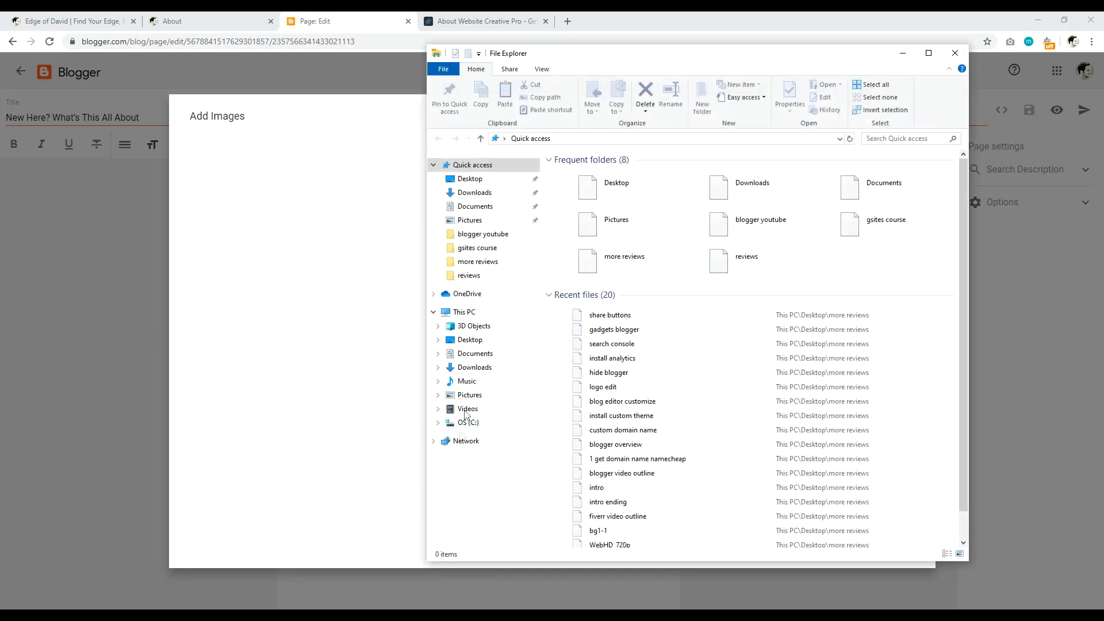
left_click(467, 409)
left_click(470, 395)
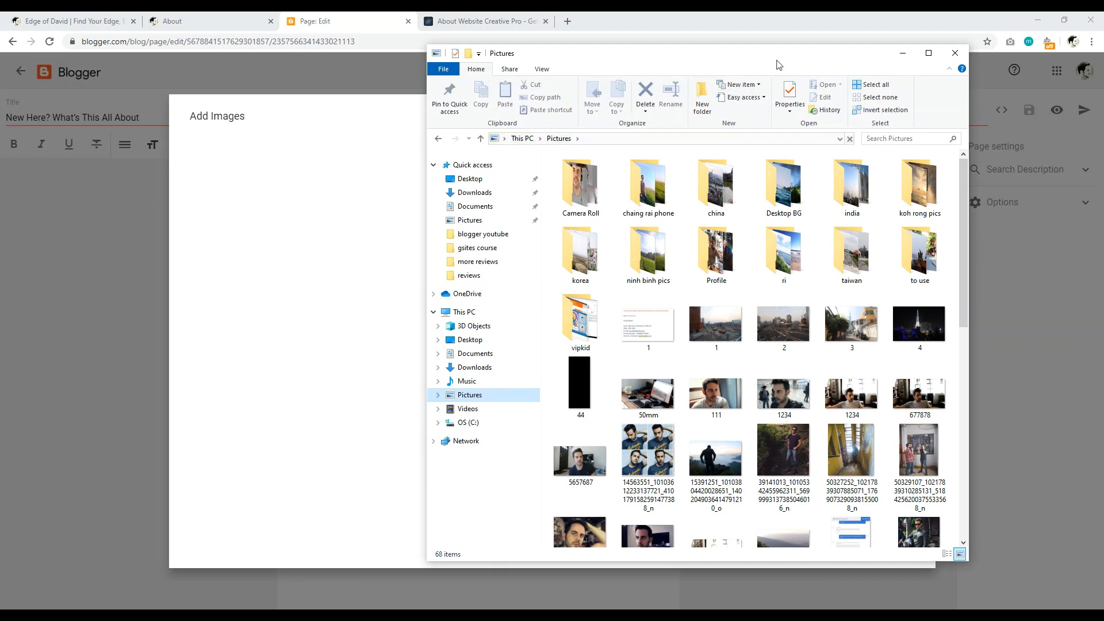
left_click_drag(731, 403, 368, 304)
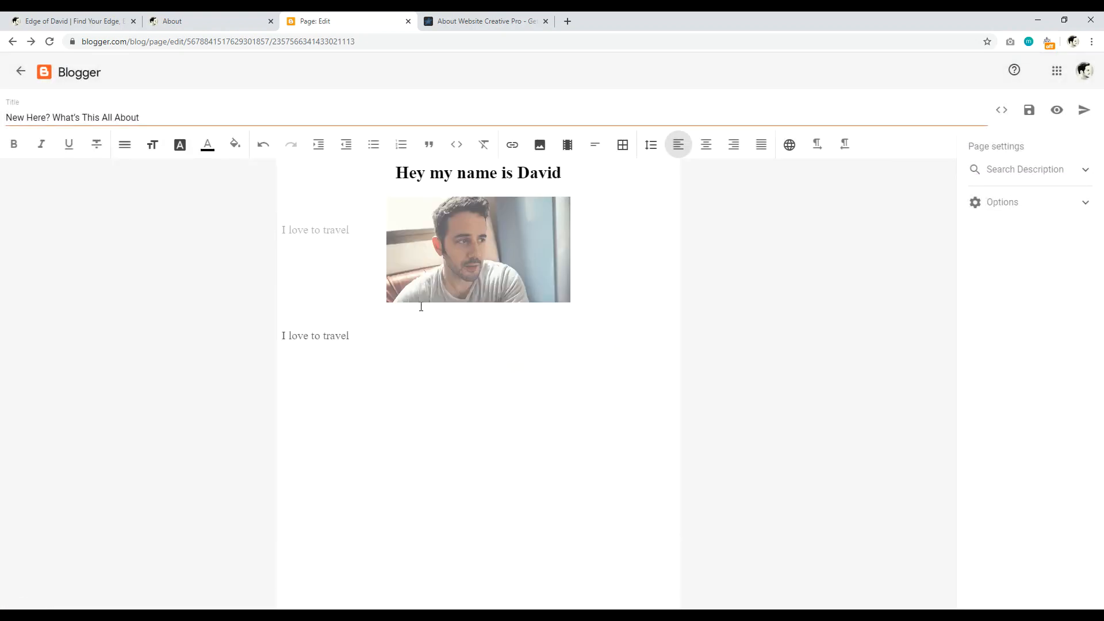
Step: Open the Edit Image settings for the inserted photo
left_click(476, 236)
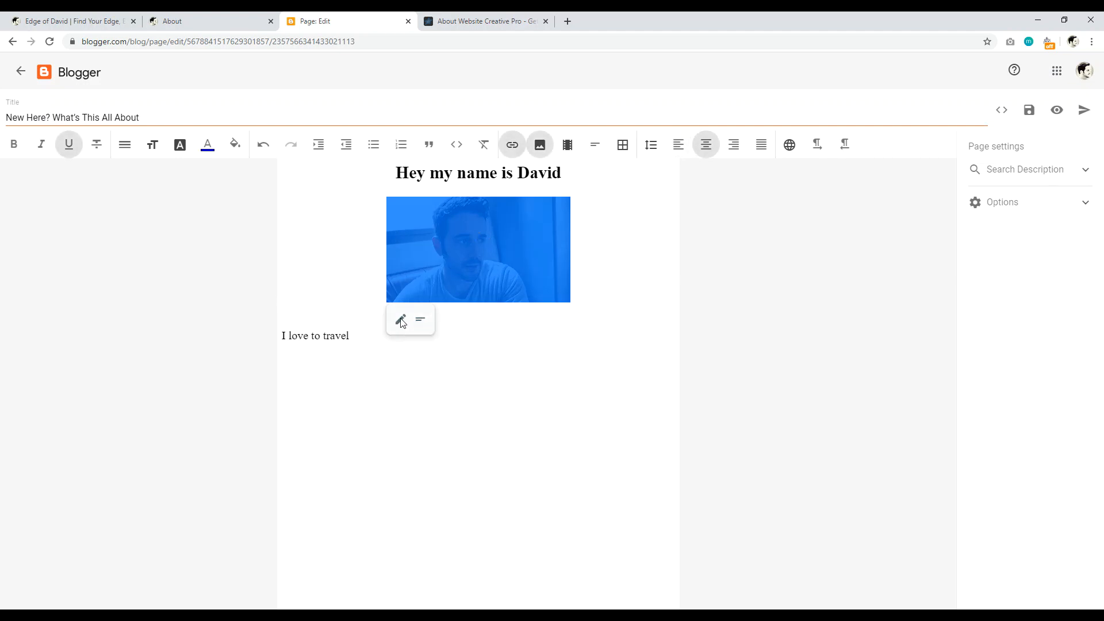
left_click(401, 321)
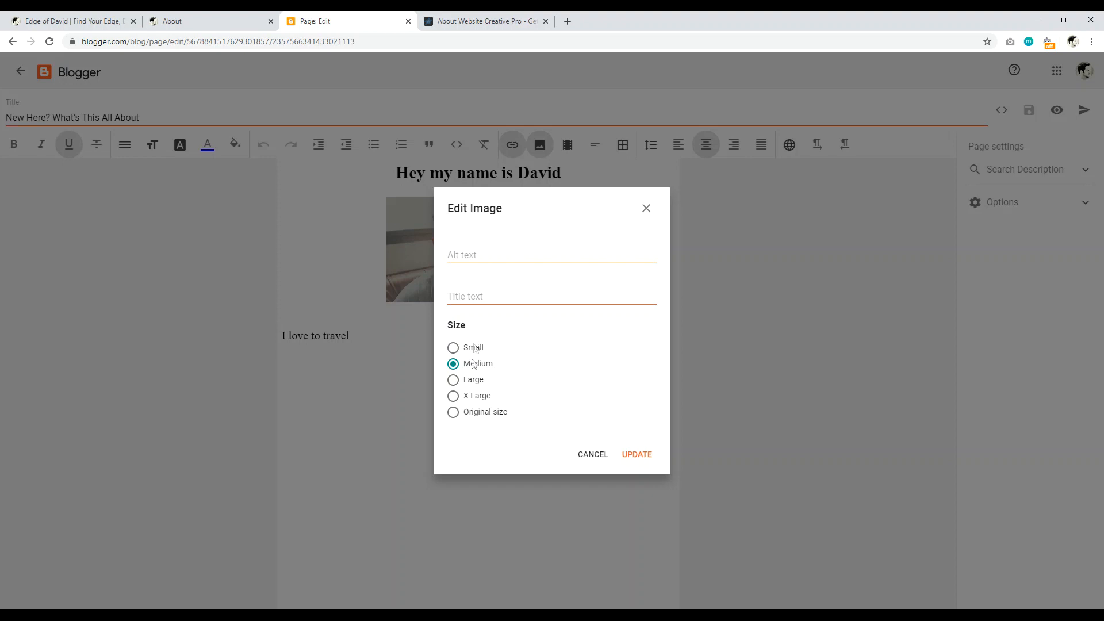
Step: Resize the photo under the 'Hey my name is David' heading to Large
left_click(452, 380)
left_click(644, 457)
left_click(148, 266)
left_click(538, 236)
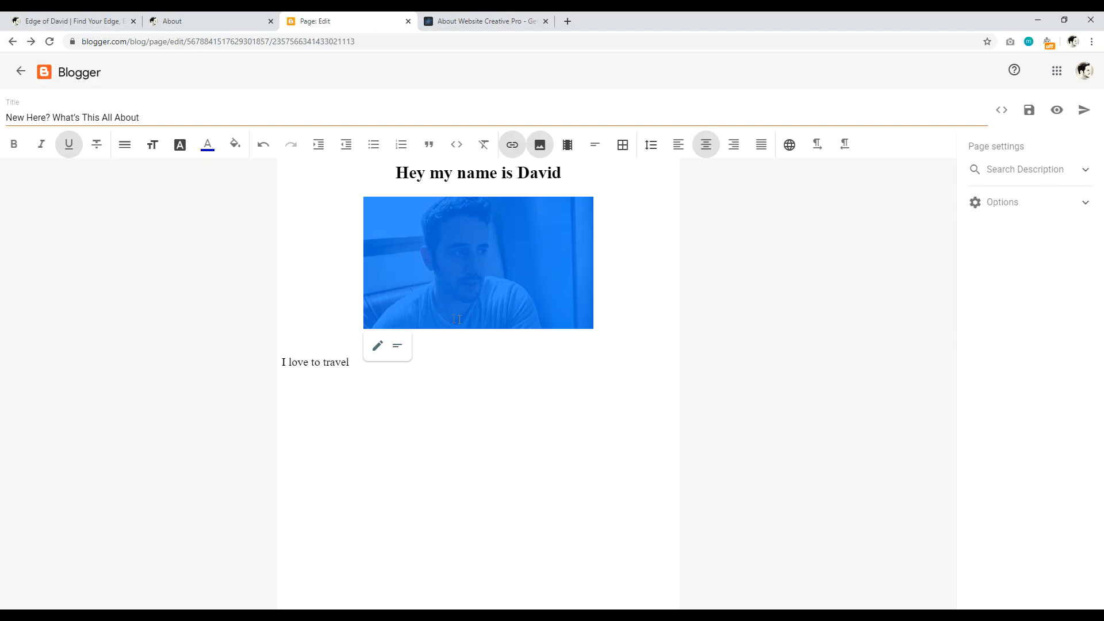
Step: Add a caption line under the photo, then preview the New Here? page
left_click(398, 348)
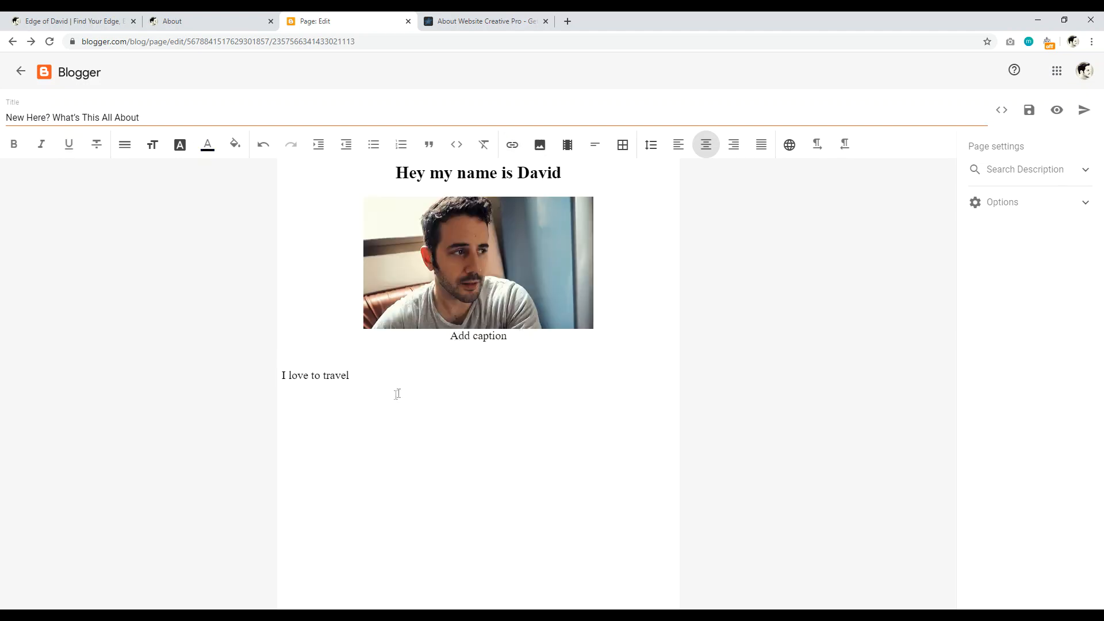
left_click(336, 392)
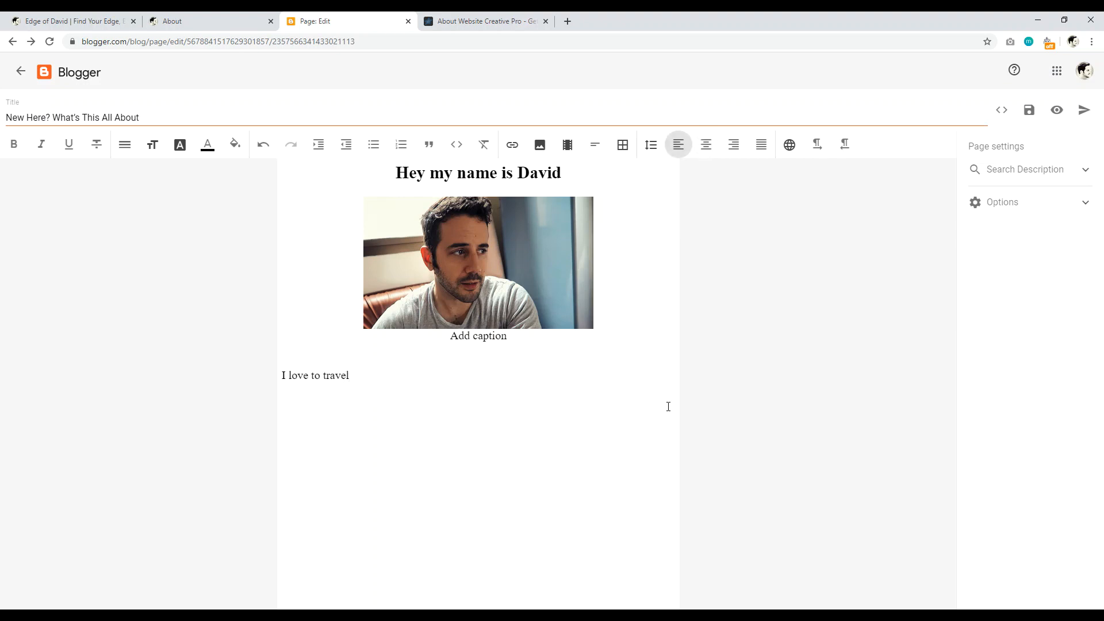
left_click(1057, 111)
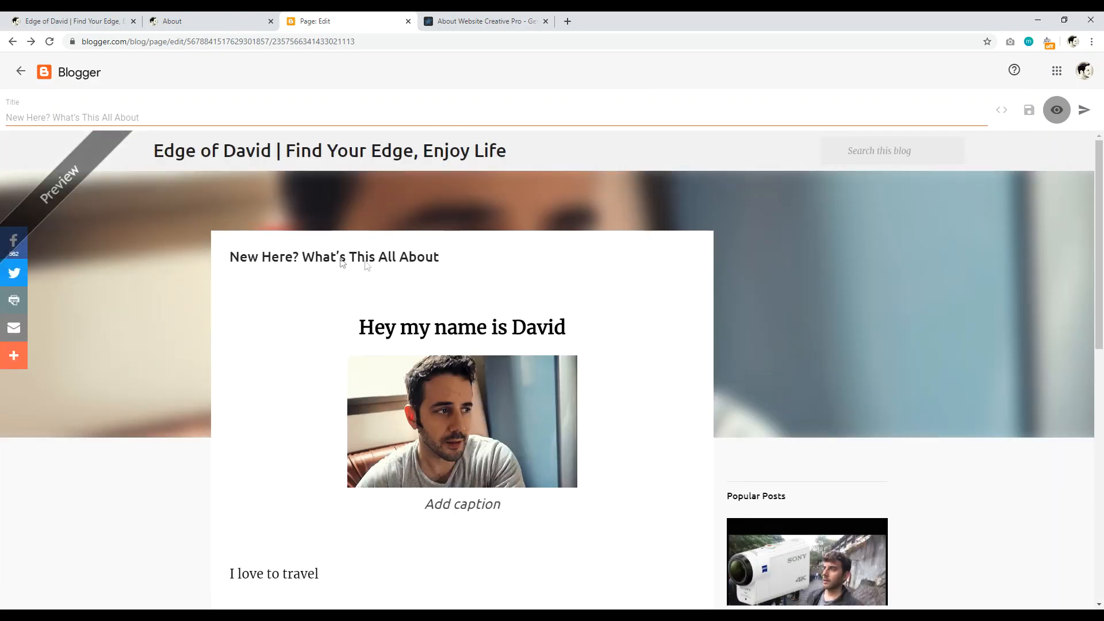
Step: Compare the New Here? preview with the live About page, then return to the Pages list
scroll(395, 326, "down", 3)
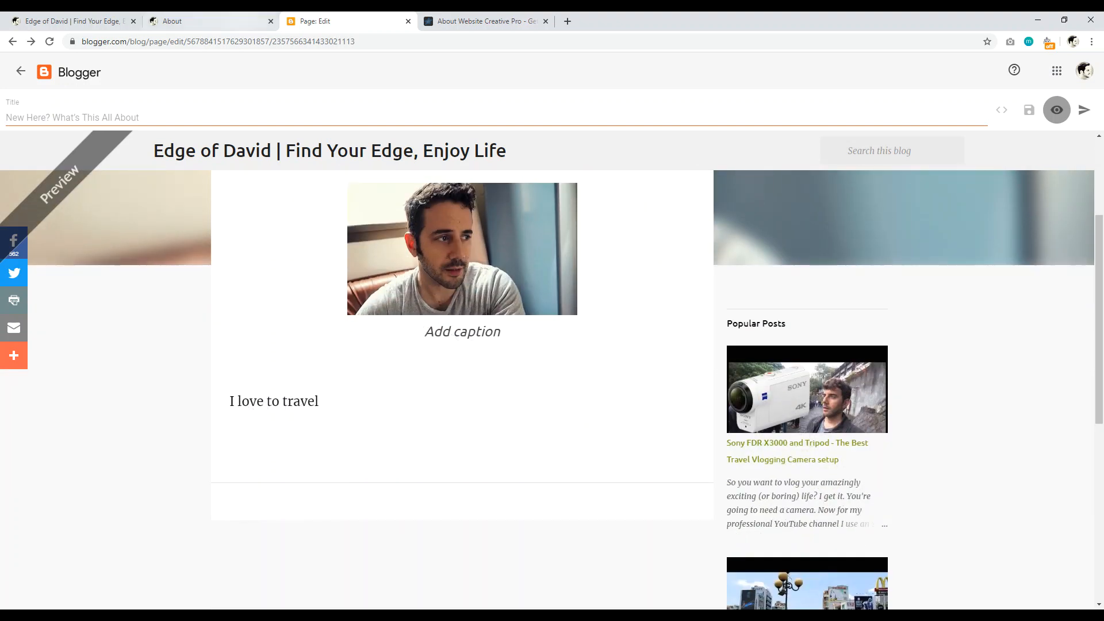
left_click(201, 21)
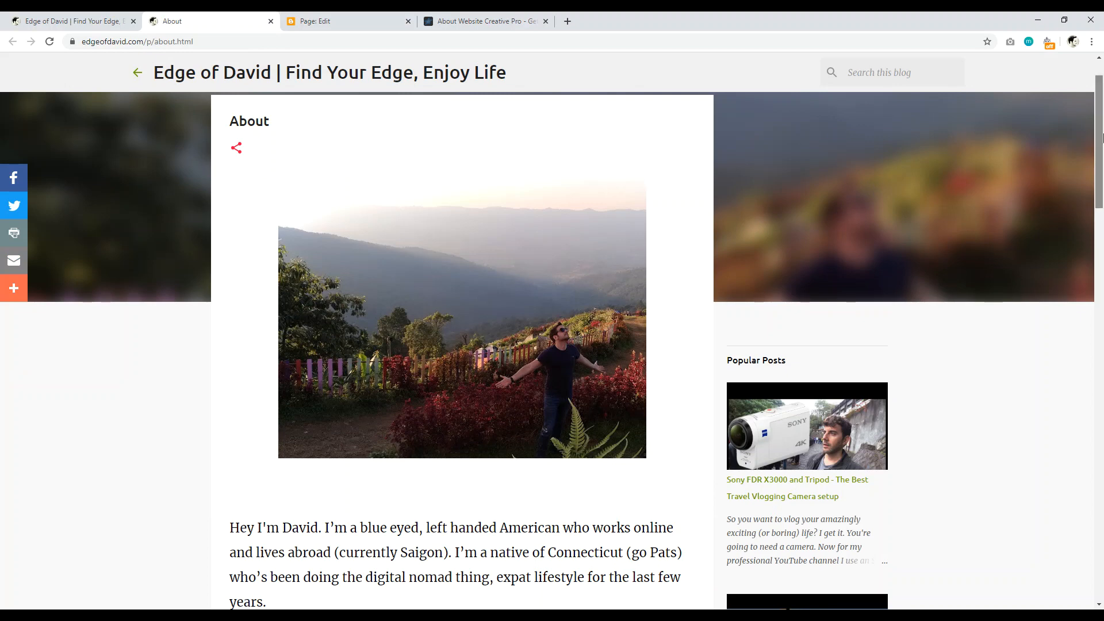
scroll(1101, 219, "up", 1)
left_click_drag(289, 177, 238, 178)
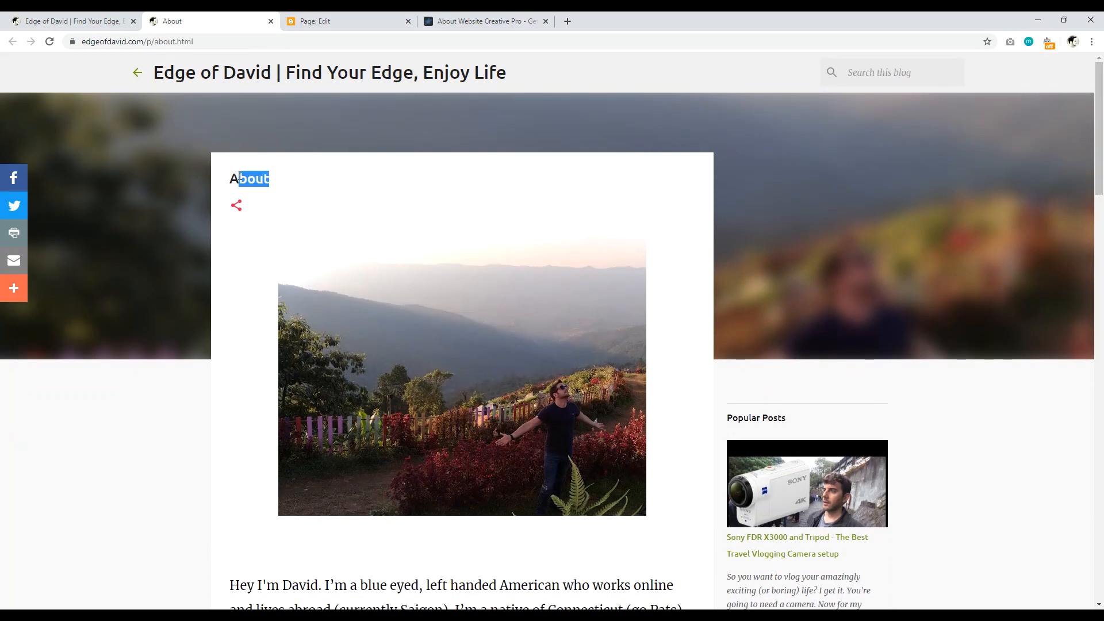
scroll(1101, 204, "down", 5)
left_click_drag(1103, 206, 1103, 145)
left_click(313, 22)
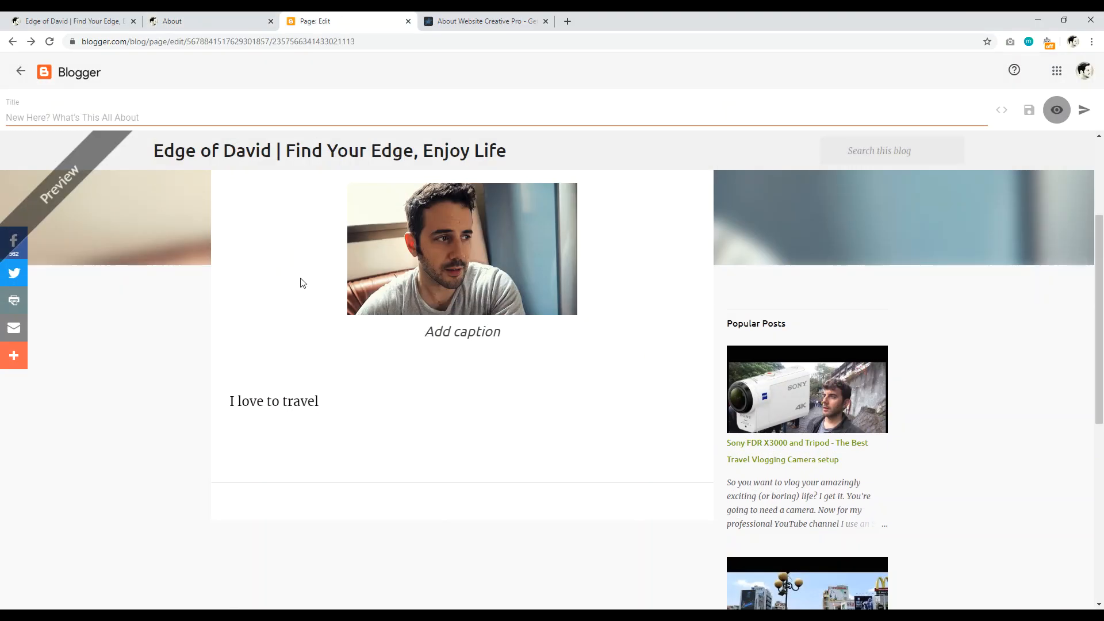
left_click(21, 71)
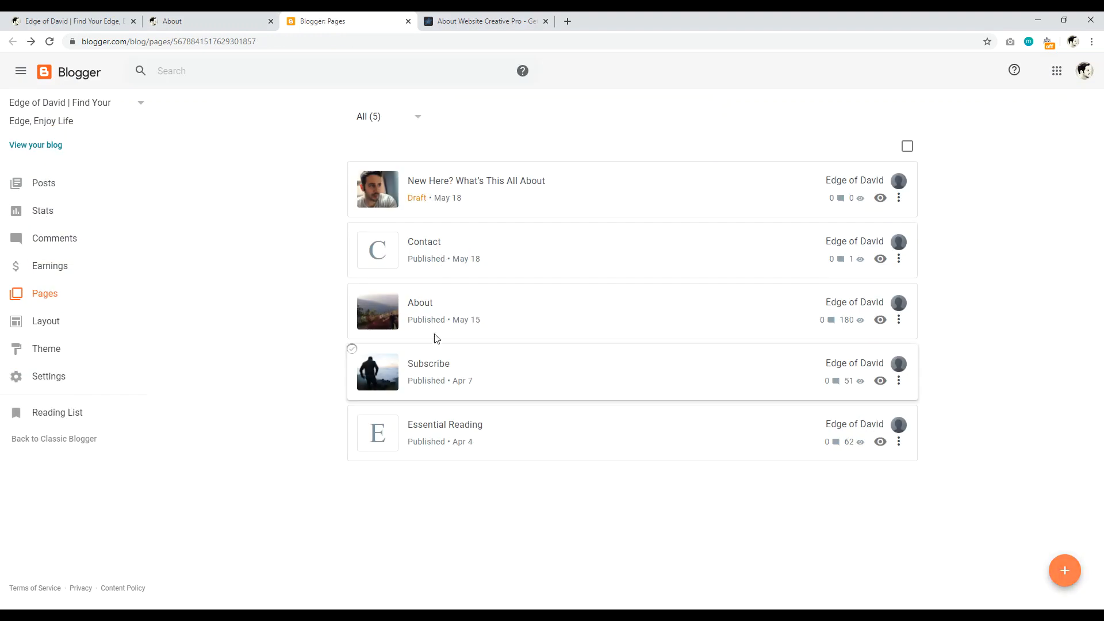
Step: Open the About page in the editor and check its landscape photo
left_click(425, 310)
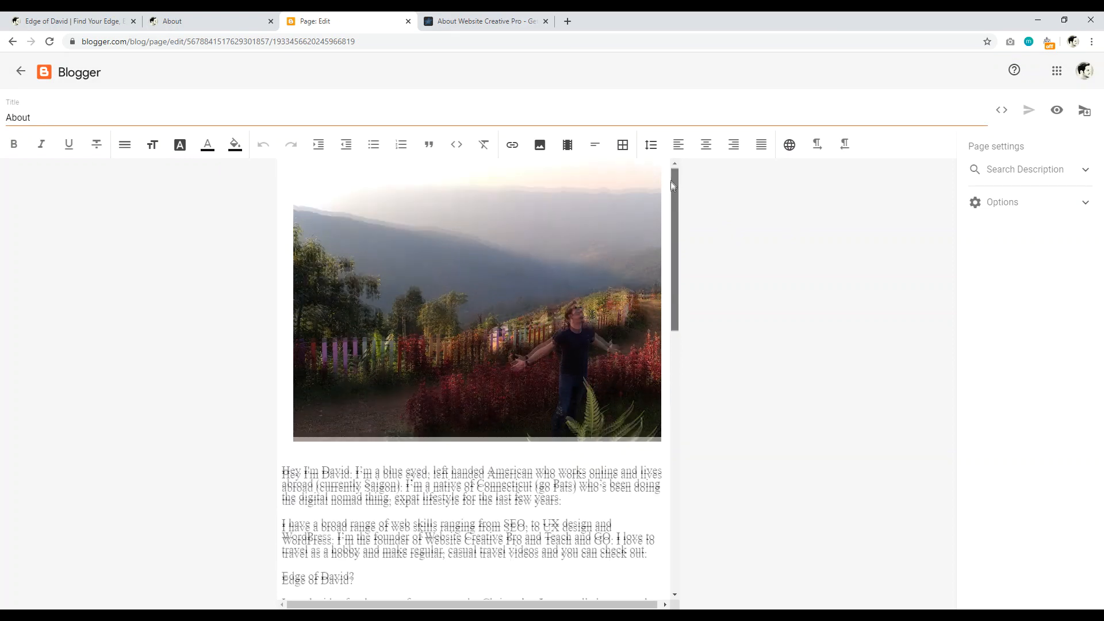
scroll(545, 230, "down", 1)
left_click(529, 230)
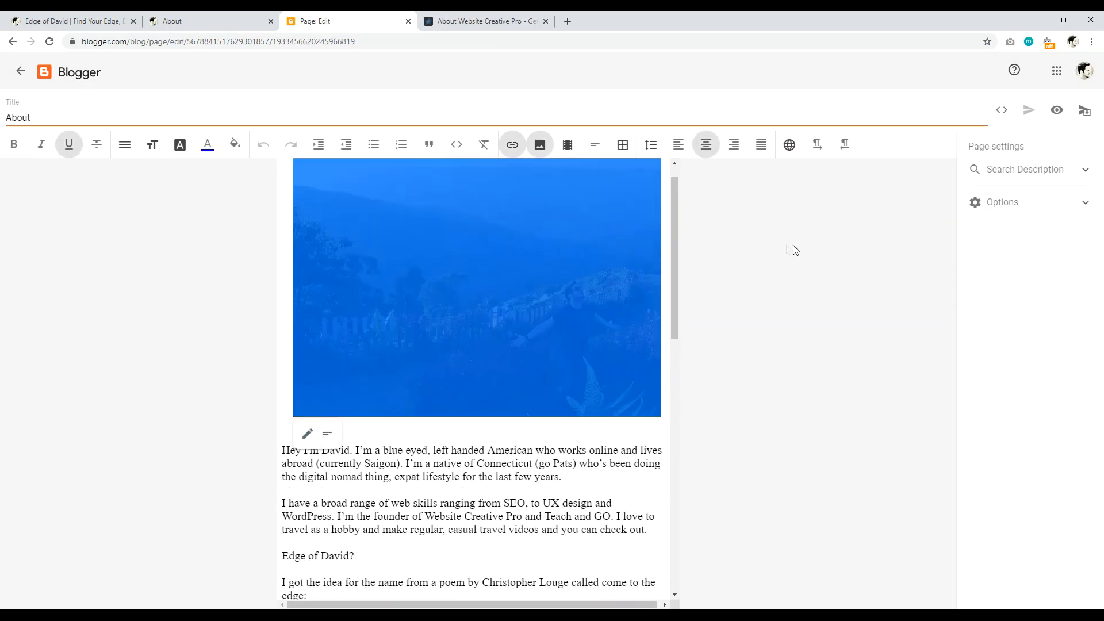
left_click(793, 250)
mouse_move(674, 226)
left_mouse_down()
mouse_move(677, 202)
mouse_move(683, 474)
mouse_move(682, 218)
left_mouse_up()
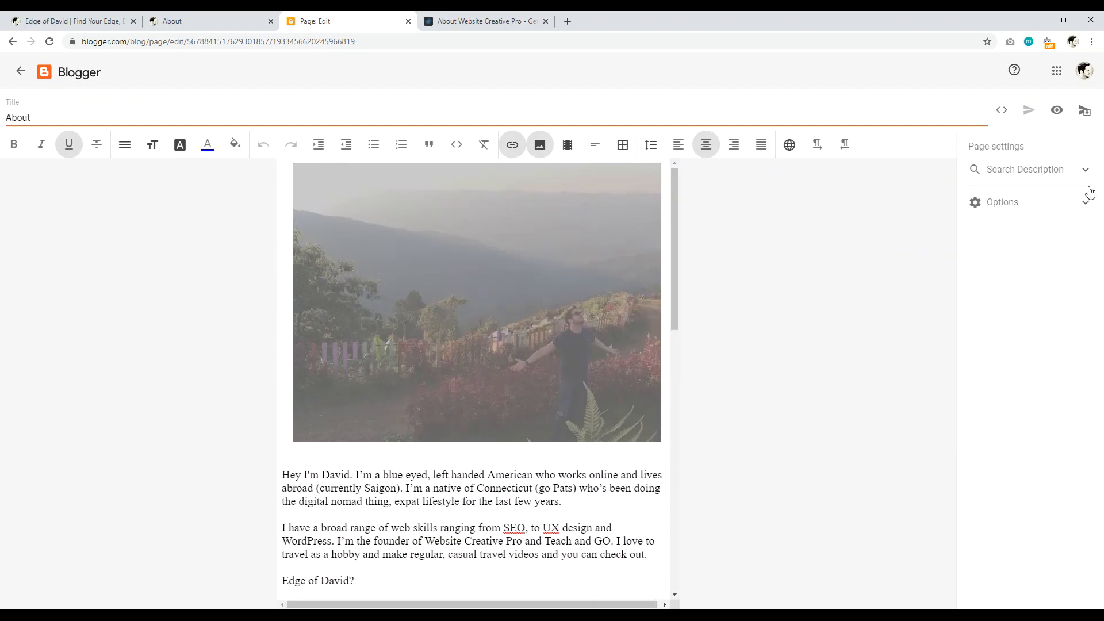
Step: Review the About page's search description and reader comment options
left_click(1062, 171)
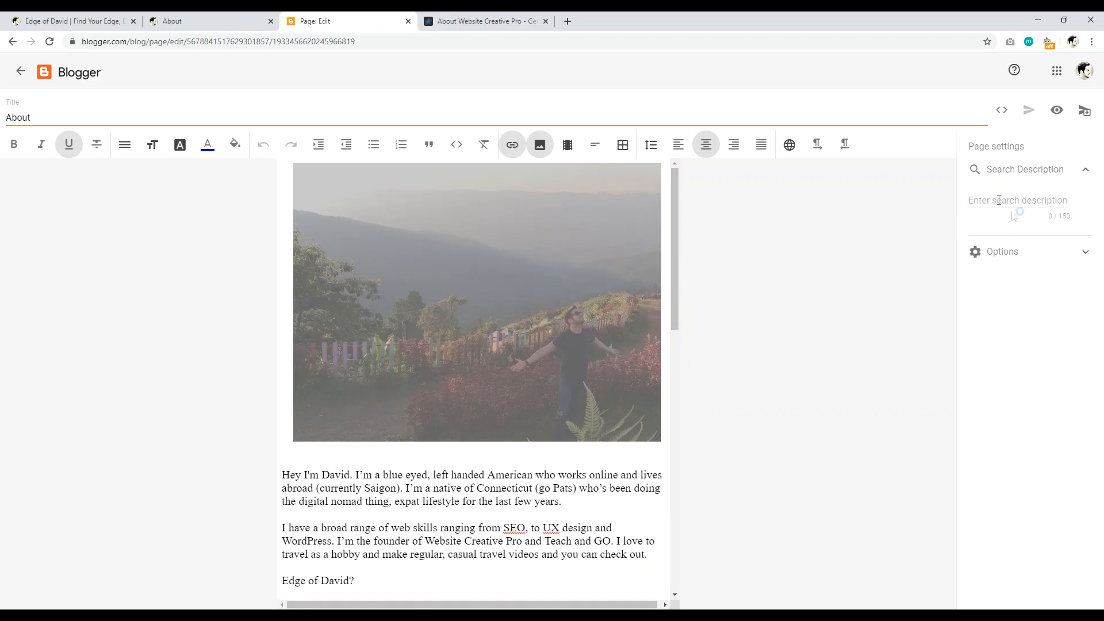
left_click(1011, 253)
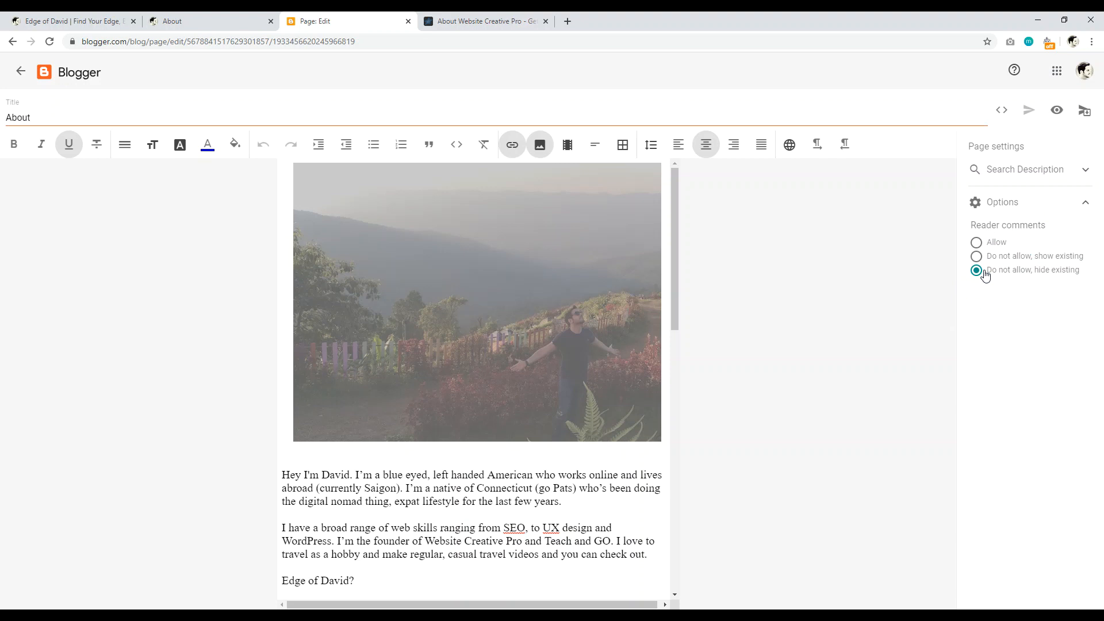
left_click(1038, 180)
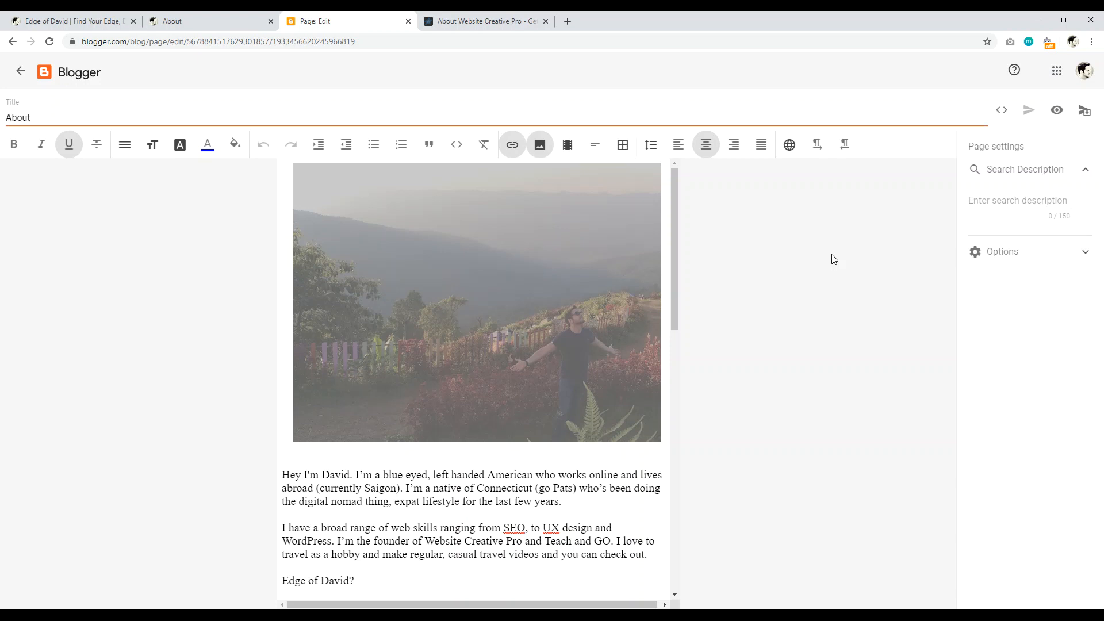
left_click(568, 22)
Step: Search Google for 'website creative pro' and select the top result's description
type("website cr")
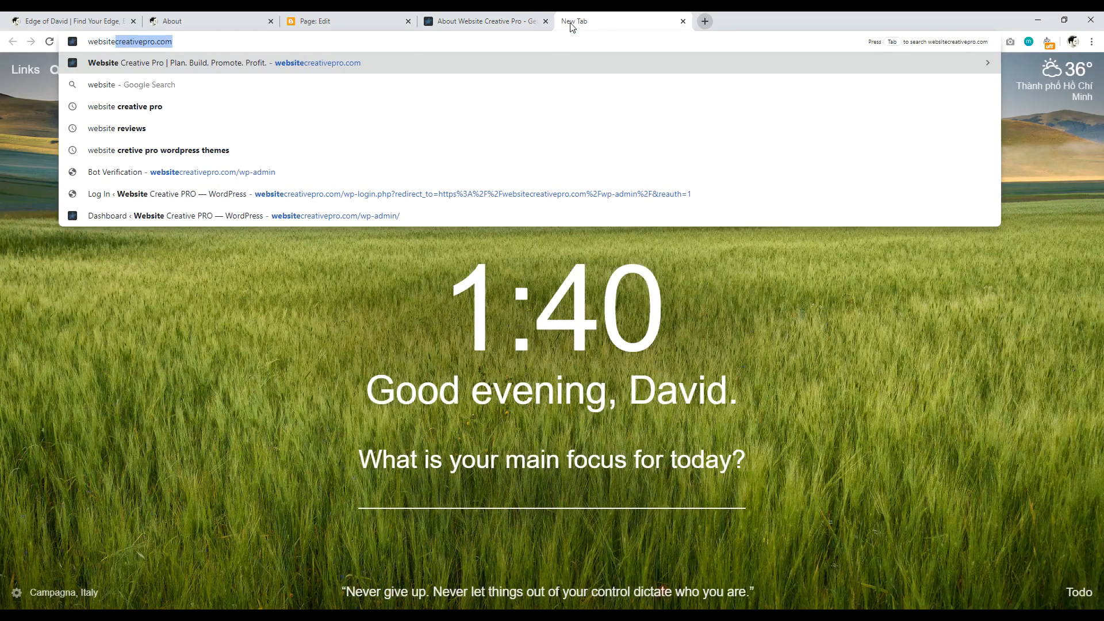
type("eative pro")
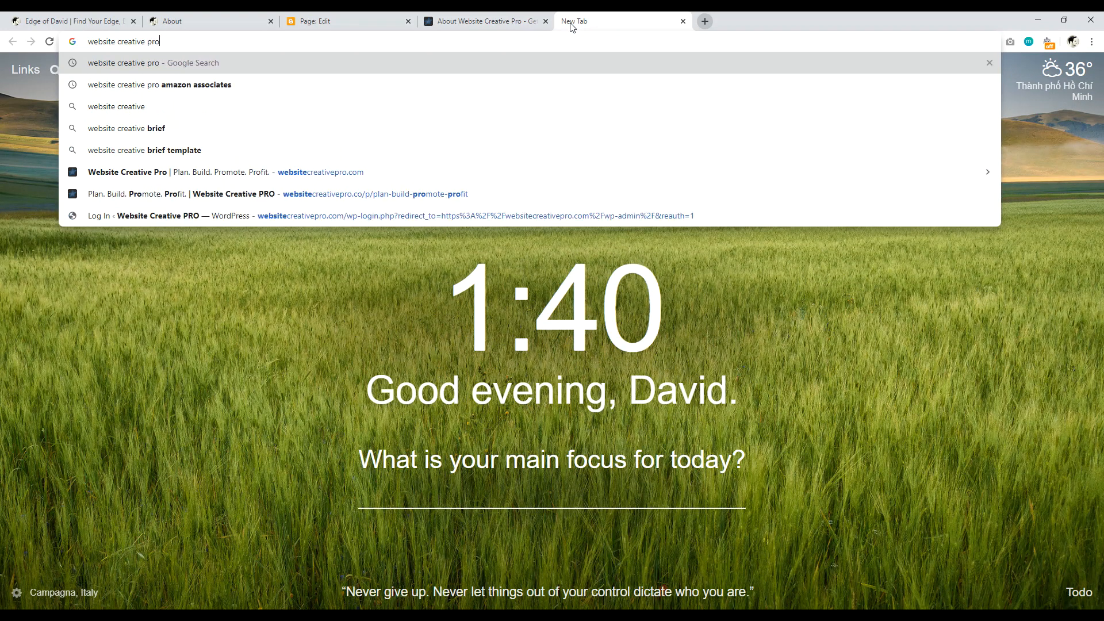
key("Return")
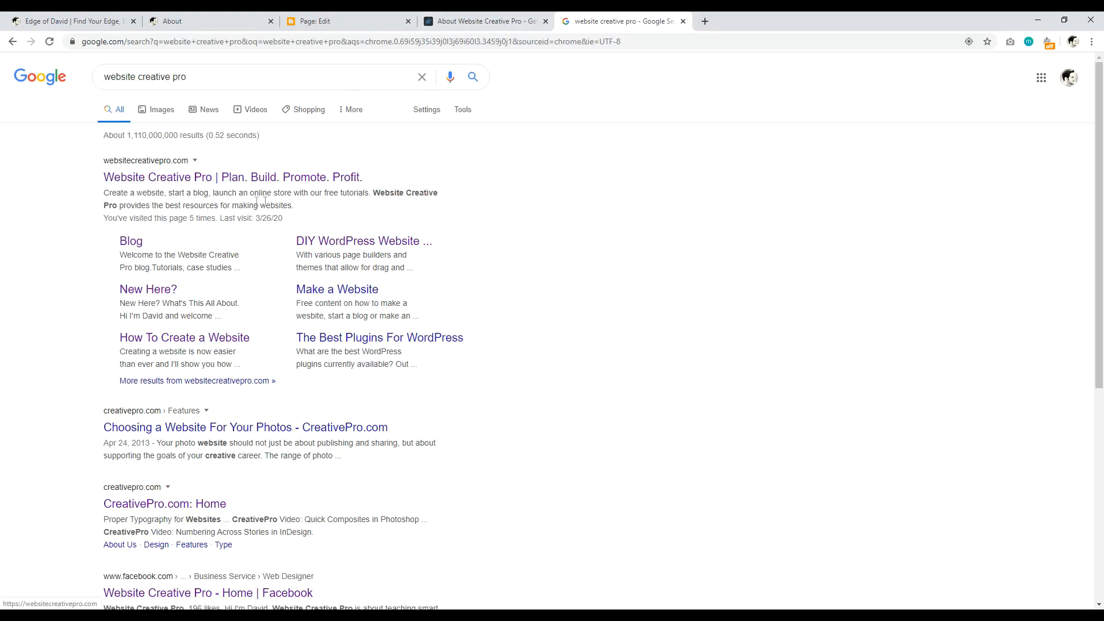
left_click_drag(294, 204, 111, 200)
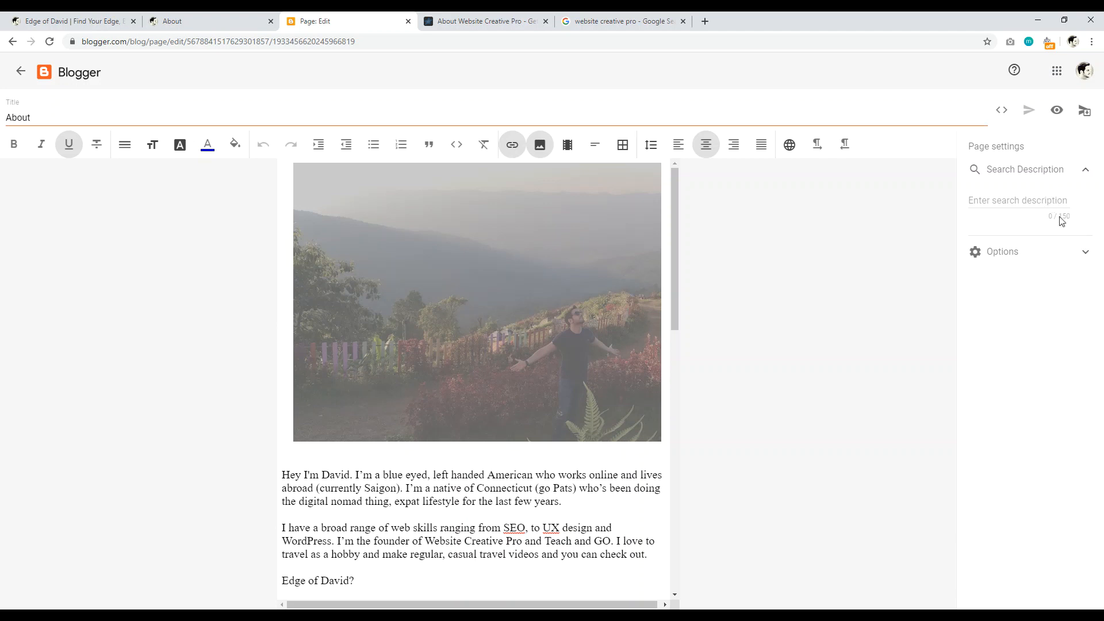
Step: Back on the Google results, reselect the top result's description snippet
left_click(638, 17)
left_click(303, 211)
left_click_drag(304, 213, 110, 193)
mouse_move(672, 203)
left_mouse_down()
mouse_move(673, 215)
mouse_move(671, 202)
left_mouse_up()
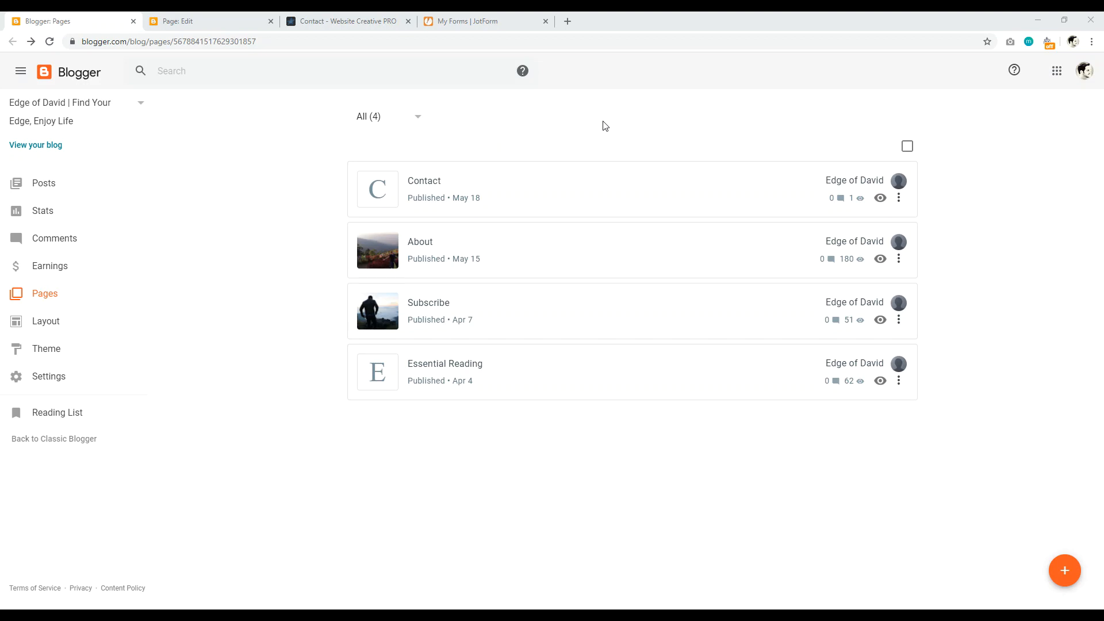
Step: Read the Website Creative PRO Contact page guidance, then view Blogger's Contact preview
left_click(345, 22)
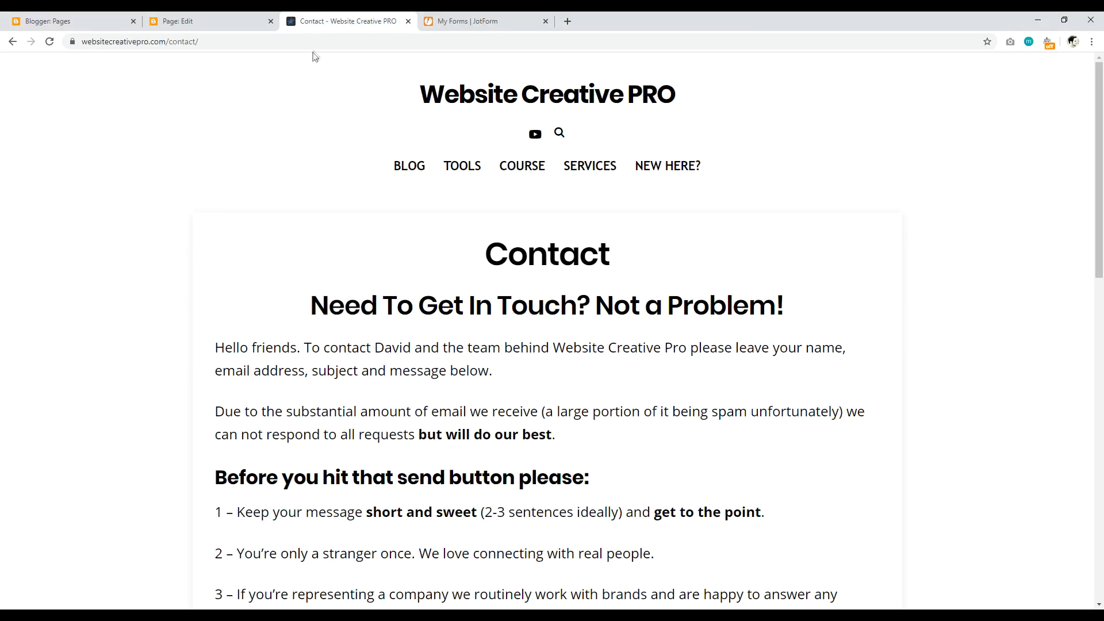
left_click_drag(1100, 122, 1092, 219)
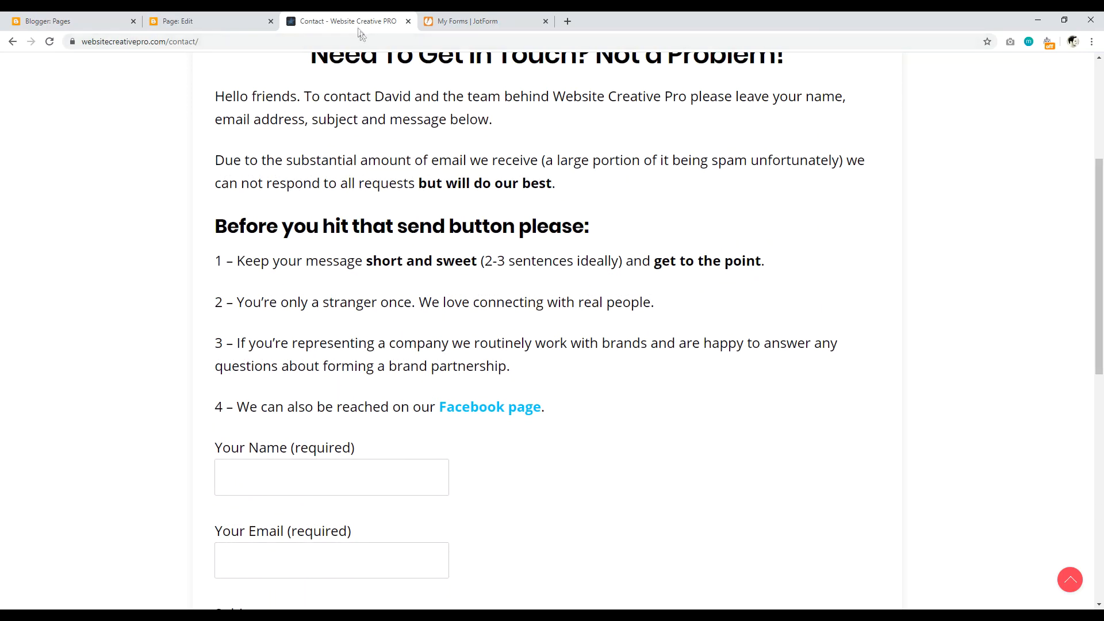
left_click(230, 21)
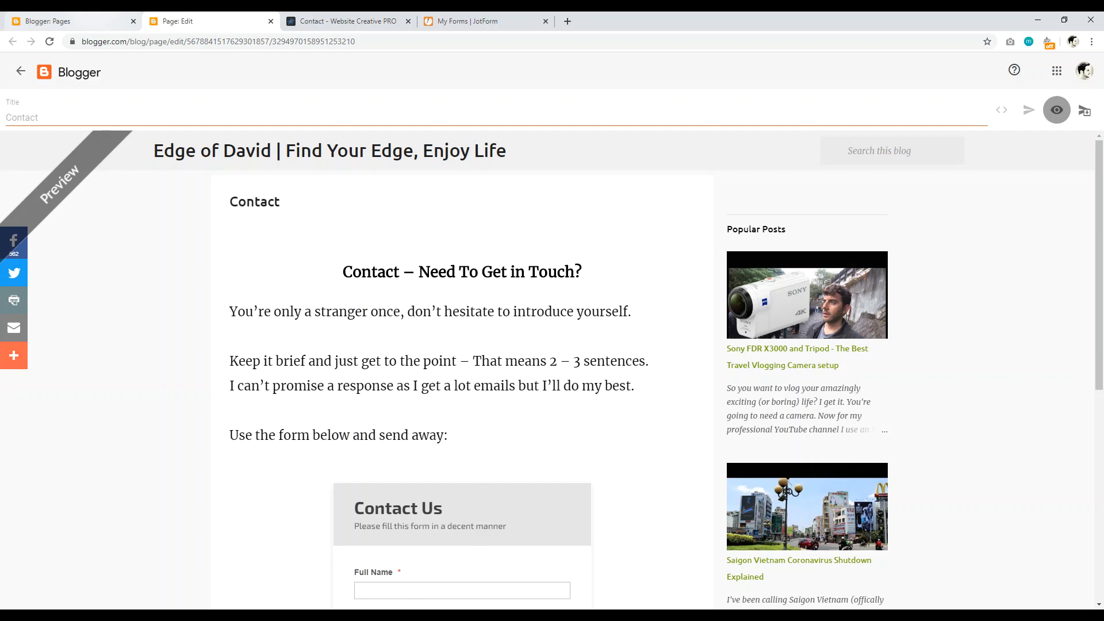
Step: Scroll through the Contact page preview, then go to the blog's Pages list
scroll(1101, 180, "down", 1)
scroll(1101, 180, "down", 5)
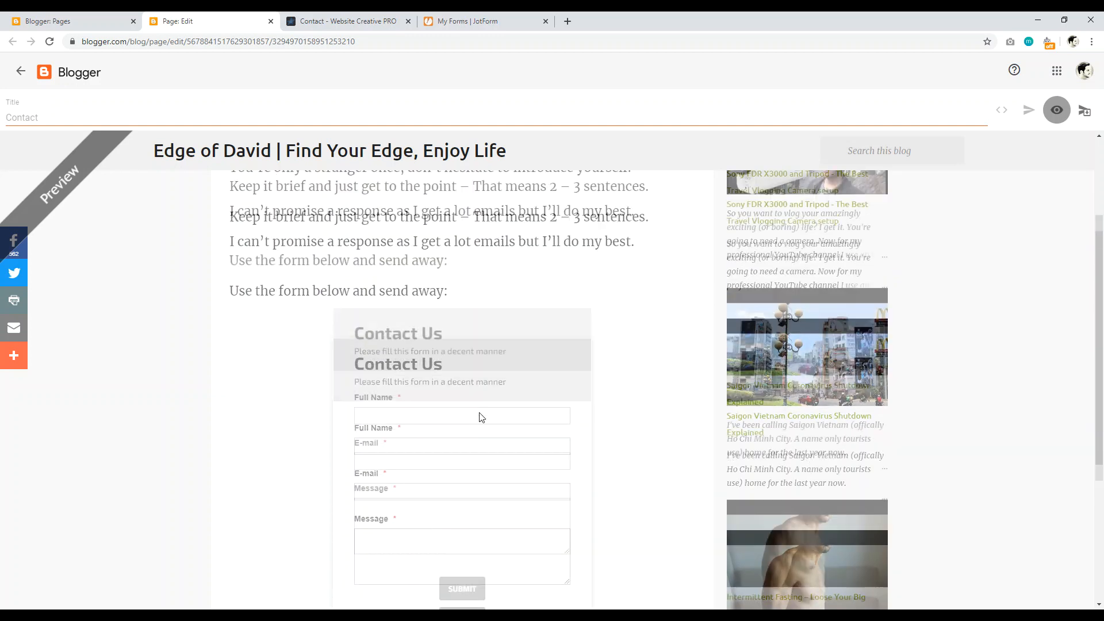
scroll(481, 420, "up", 5)
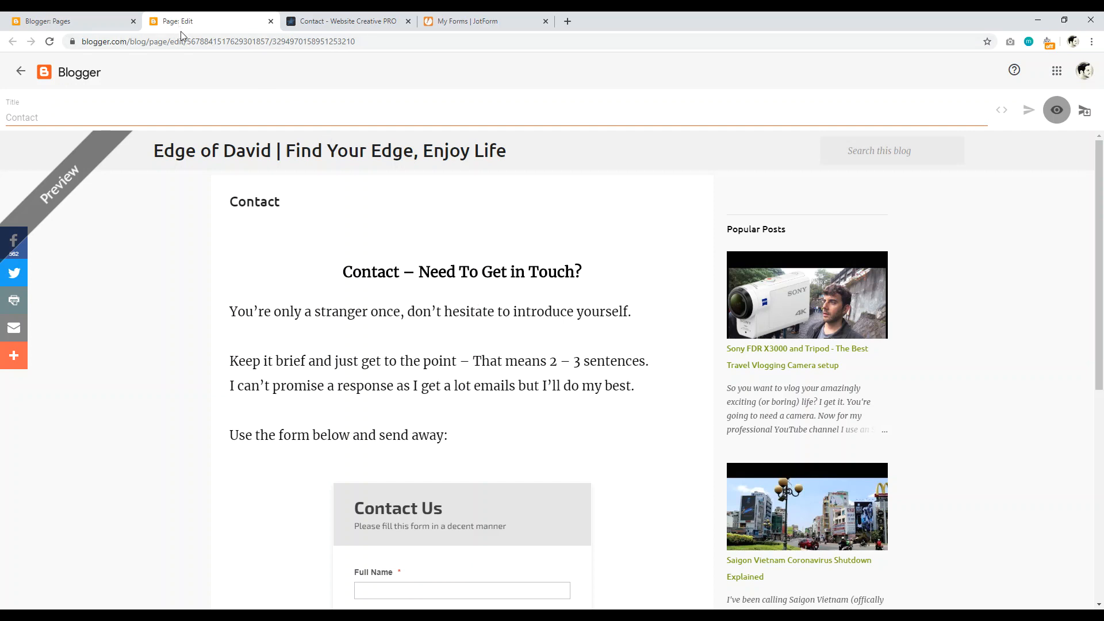
scroll(353, 388, "down", 3)
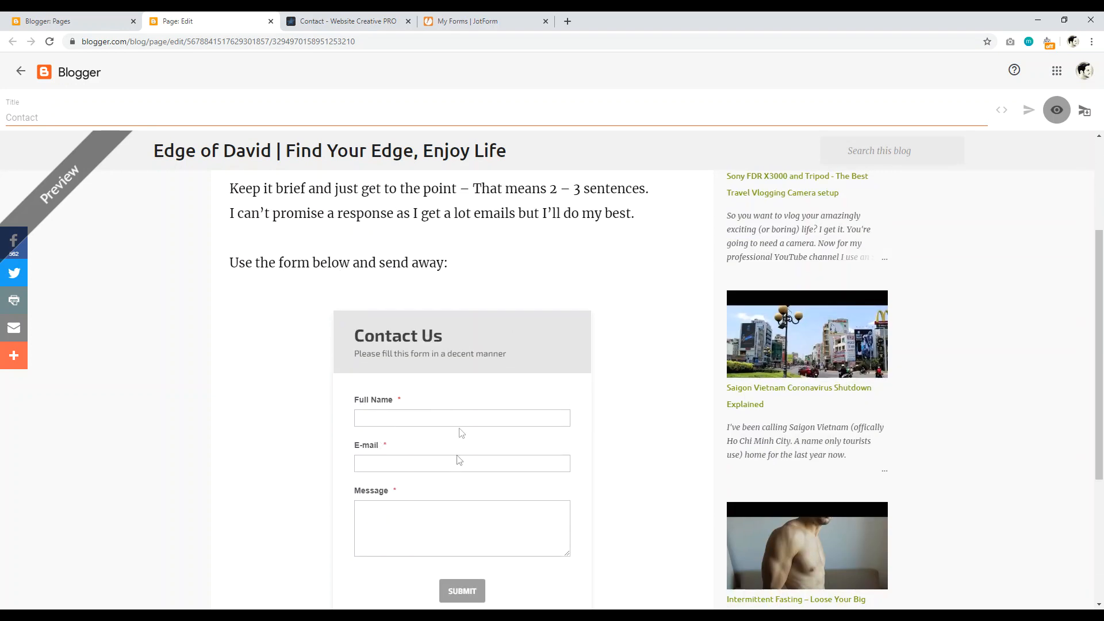
scroll(467, 396, "down", 1)
scroll(492, 434, "up", 1)
scroll(387, 439, "down", 3)
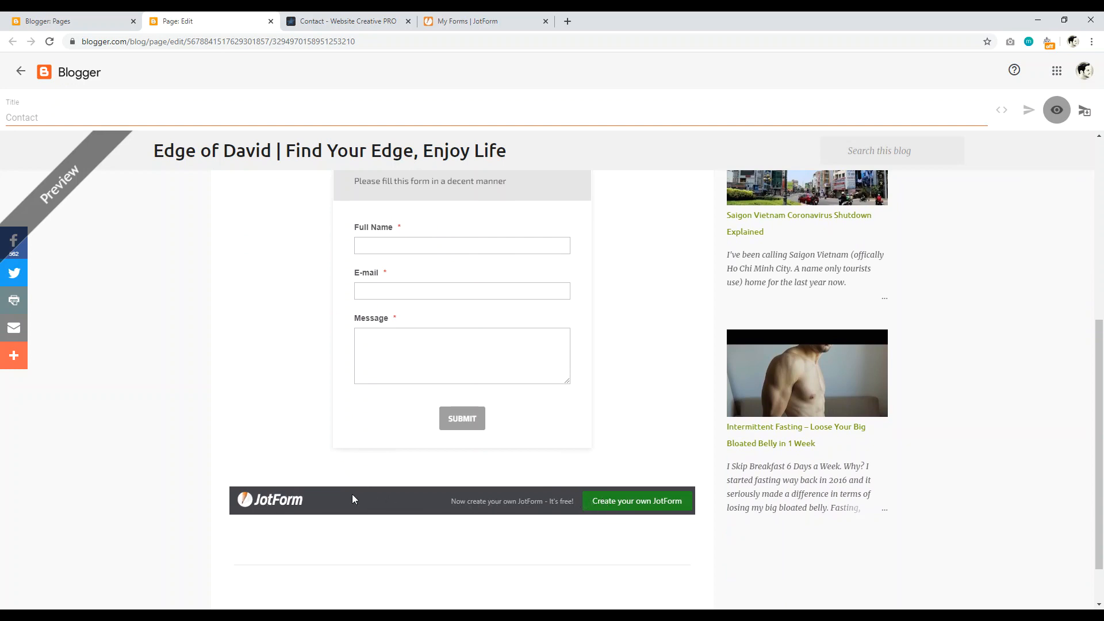
scroll(357, 492, "up", 2)
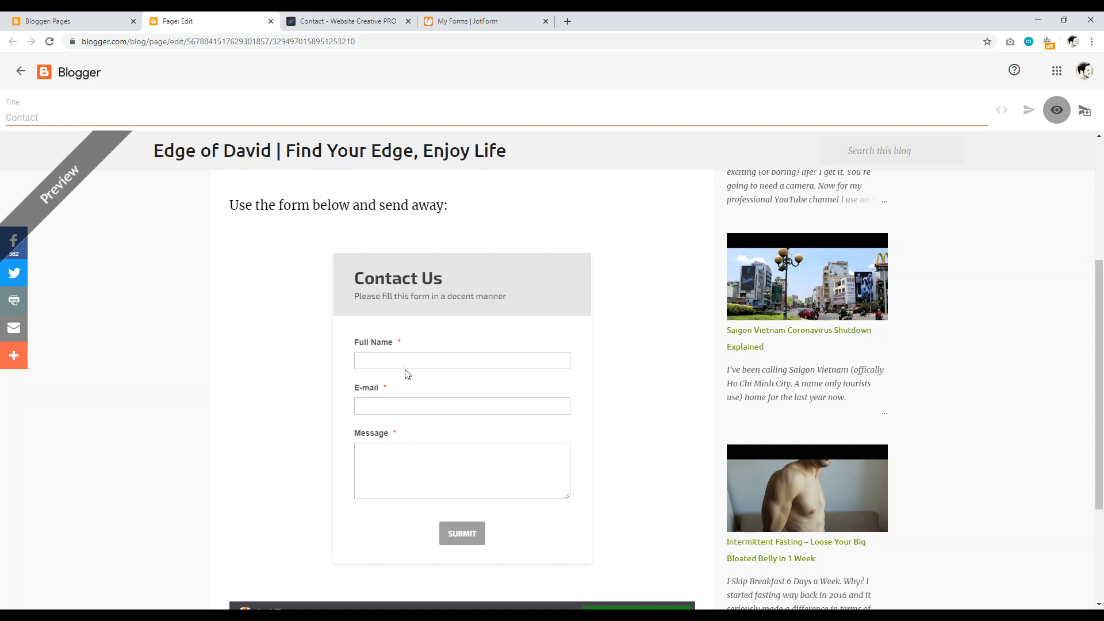
left_click_drag(1100, 366, 1102, 245)
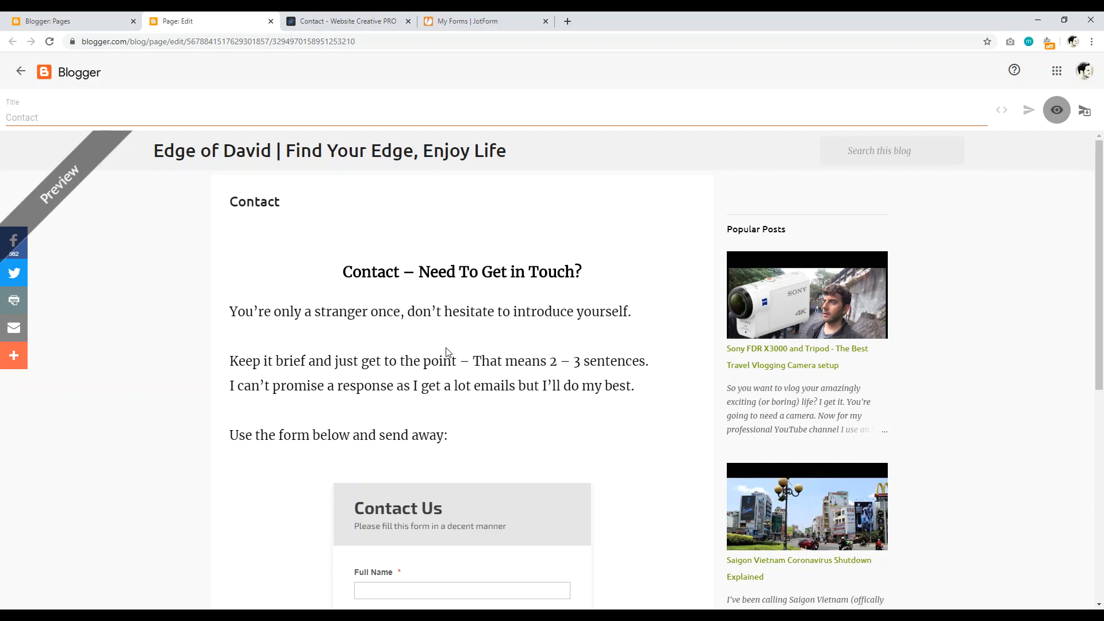
left_click(63, 21)
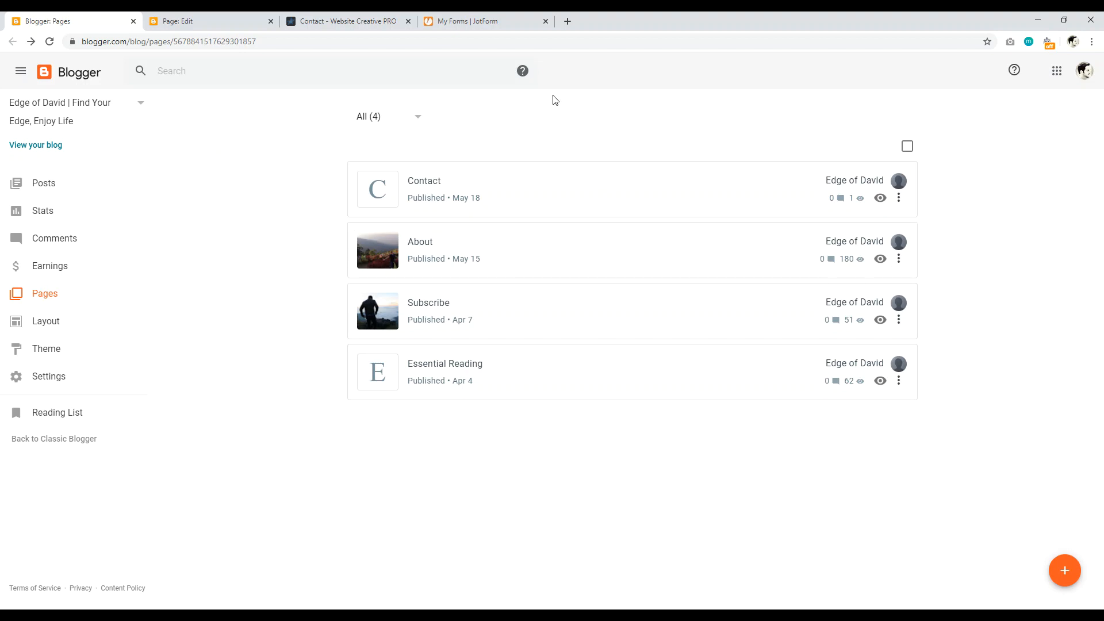
Step: Open the Contact page and highlight its heading, guidance lines and closing form line
left_click(520, 165)
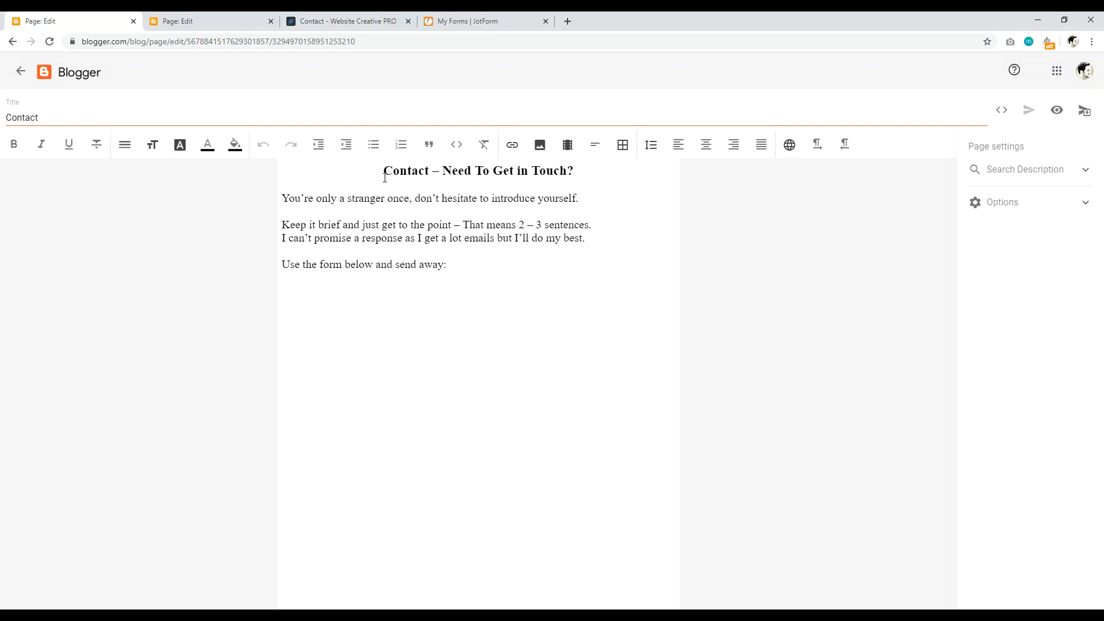
left_click_drag(383, 170, 587, 176)
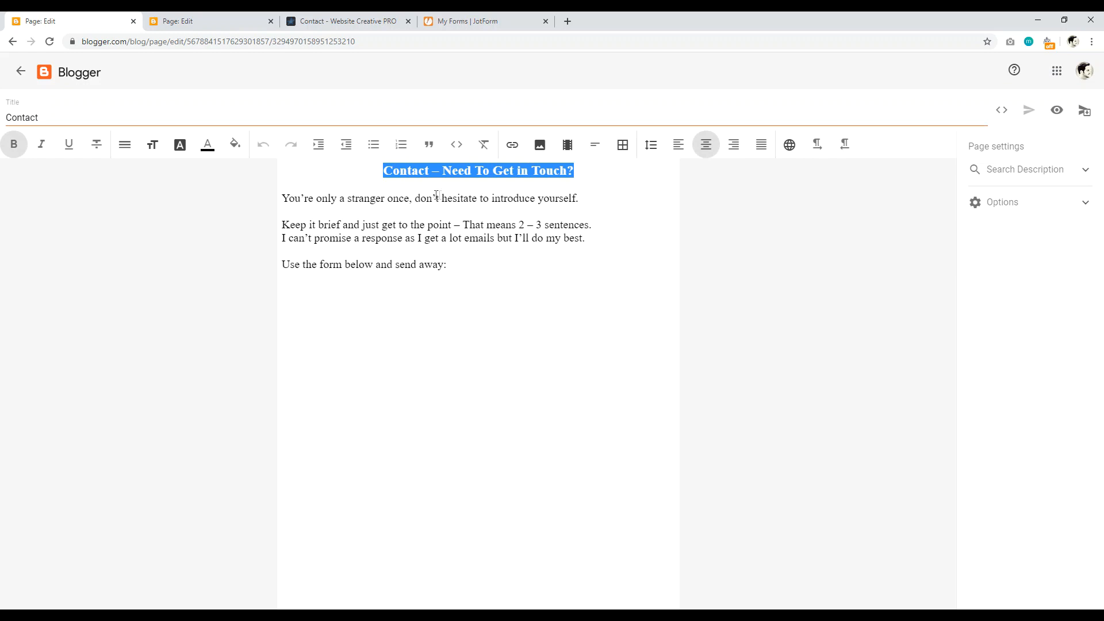
left_click(412, 185)
left_click_drag(295, 198, 578, 199)
left_click(340, 225)
left_click_drag(419, 226, 545, 217)
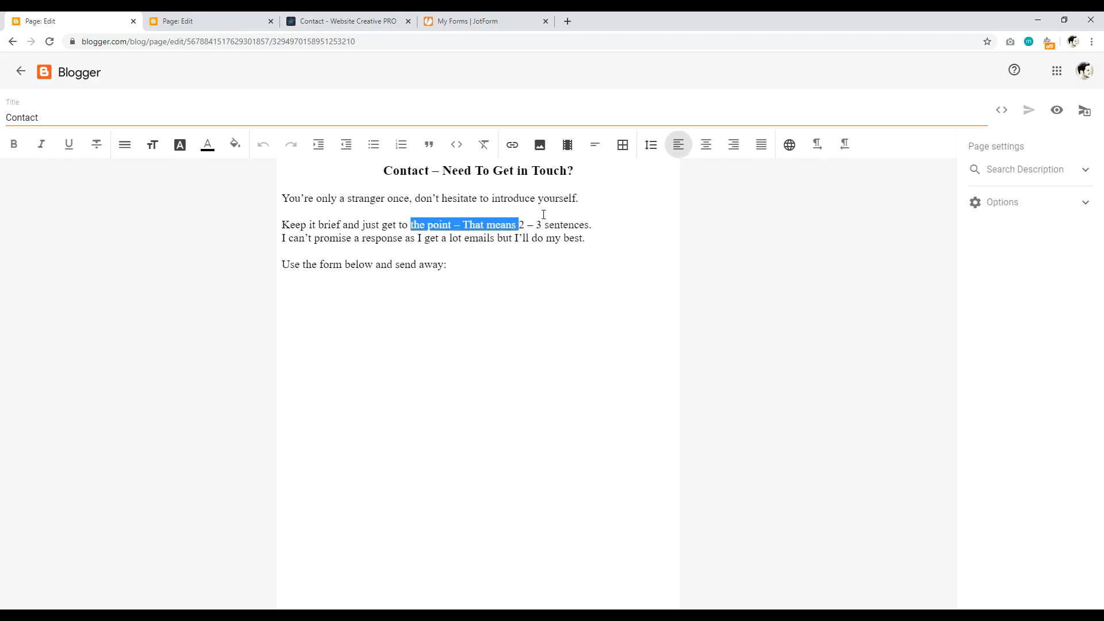
left_click(539, 212)
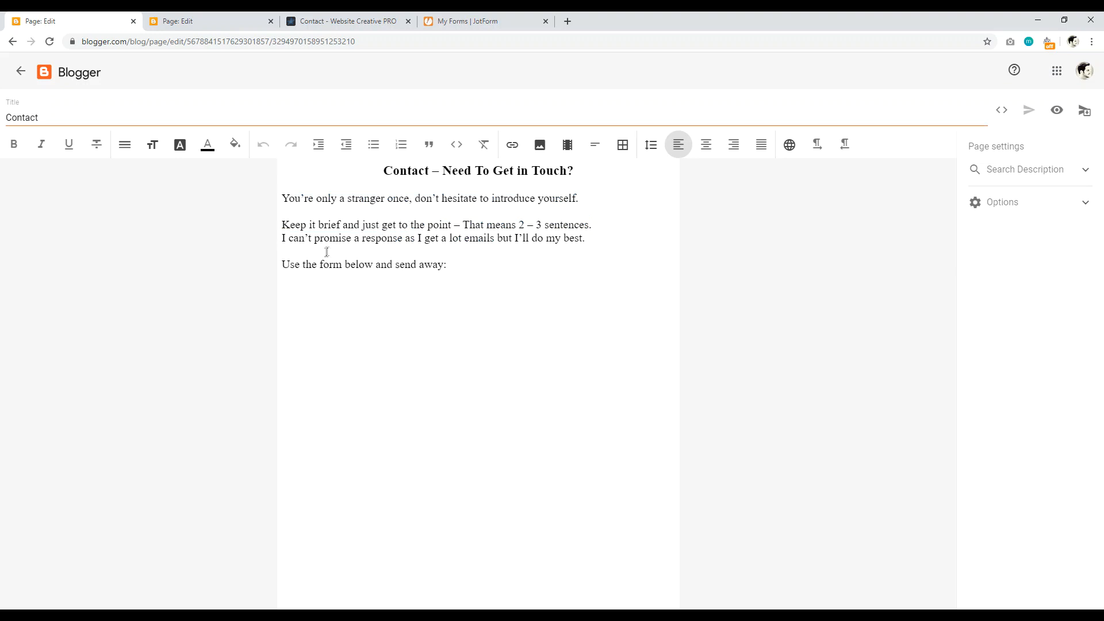
left_click_drag(326, 265, 434, 269)
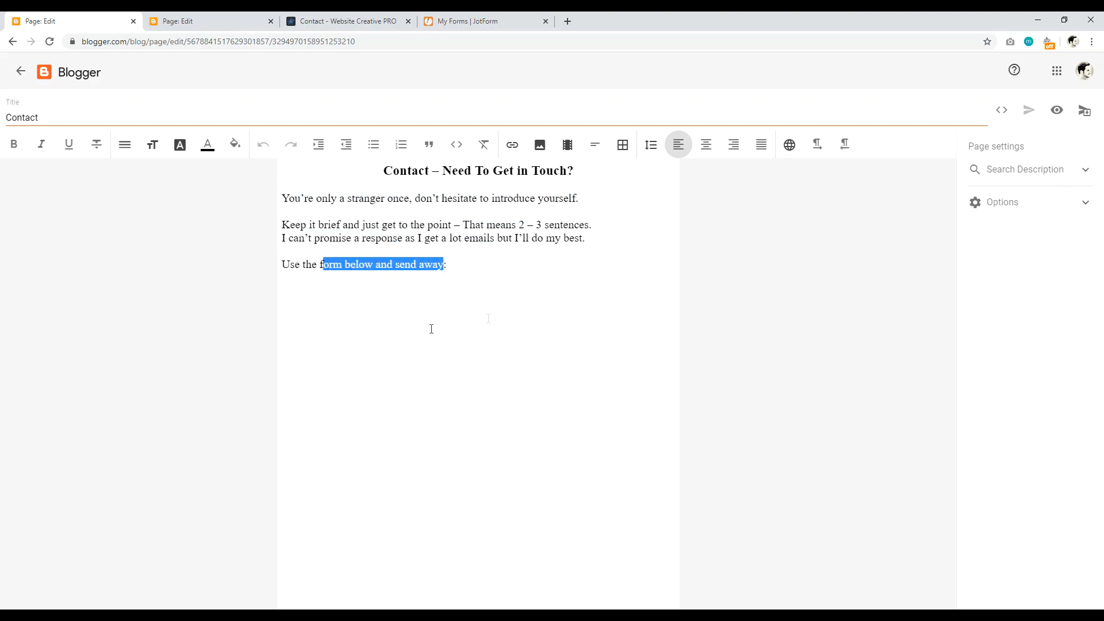
left_click(445, 262)
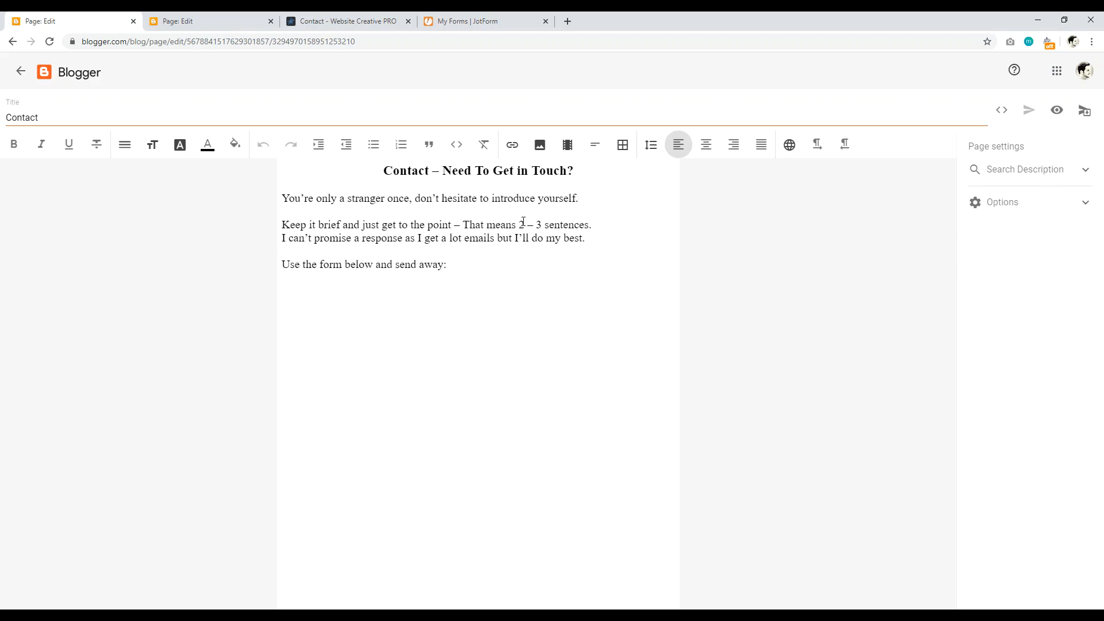
Step: Close the old Website Creative PRO contact tab and switch to JotForm's forms list
left_click(408, 22)
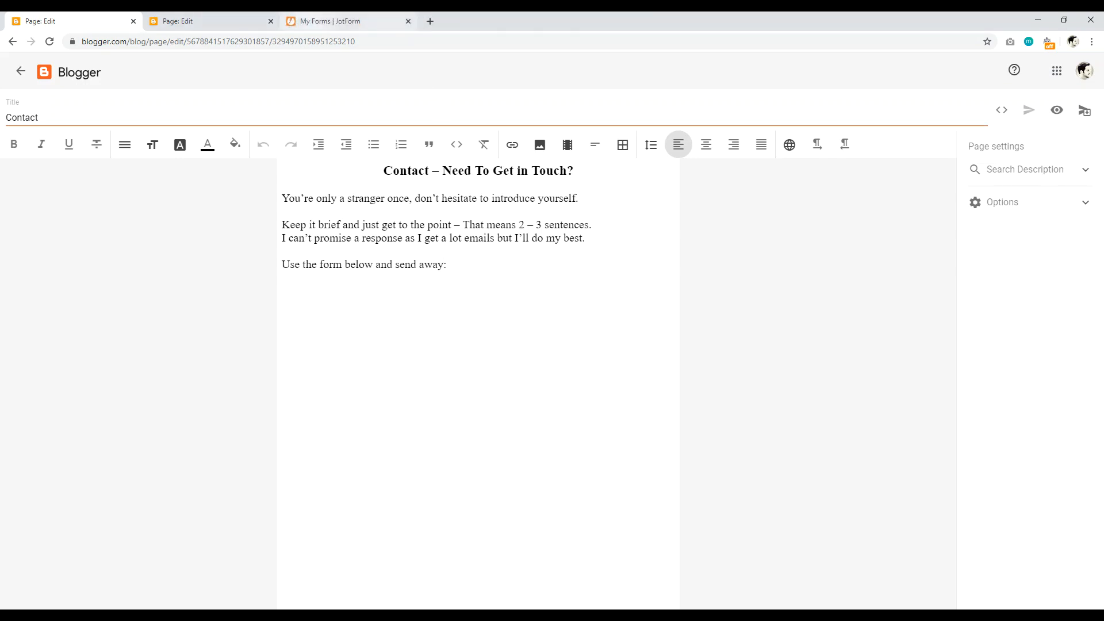
left_click(345, 22)
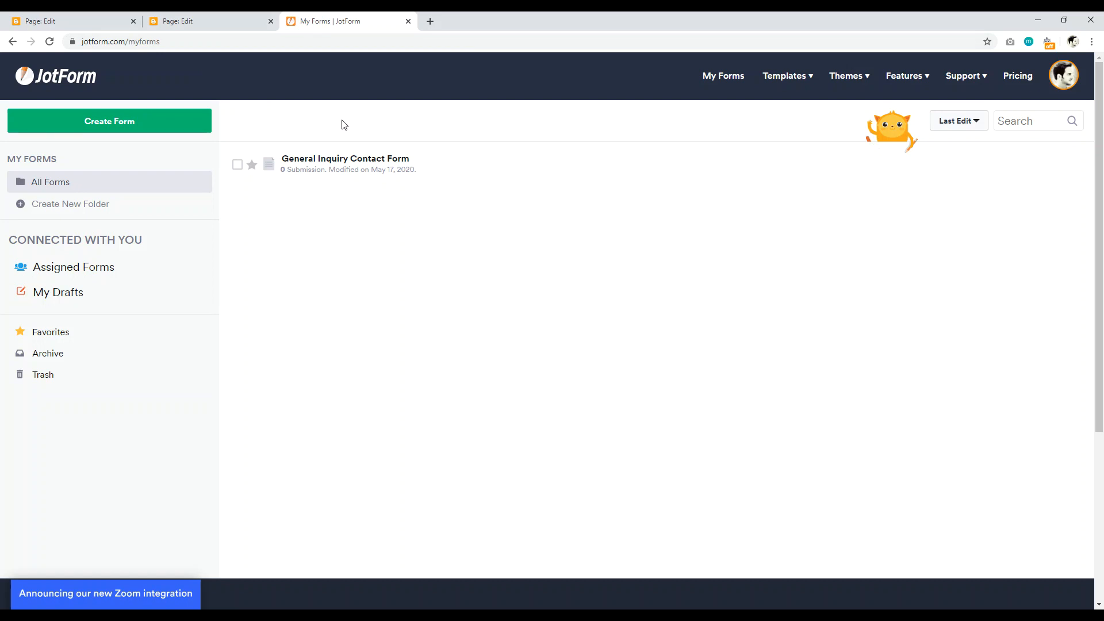
mouse_move(439, 161)
Step: Create a new form from JotForm's General Inquiry Contact Form template
left_click(121, 124)
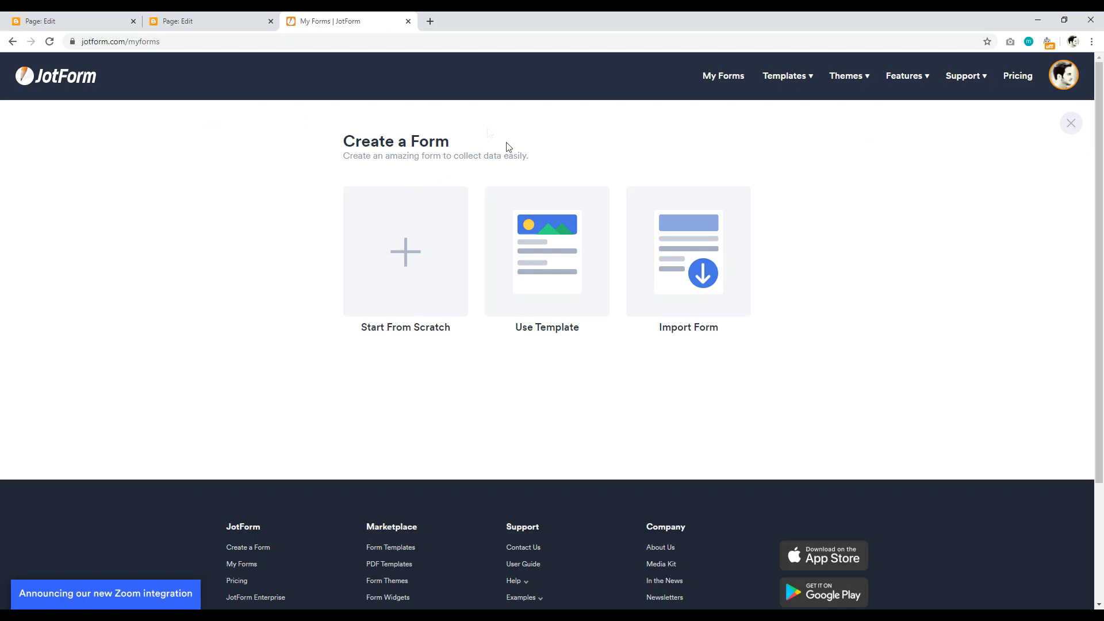
left_click(552, 247)
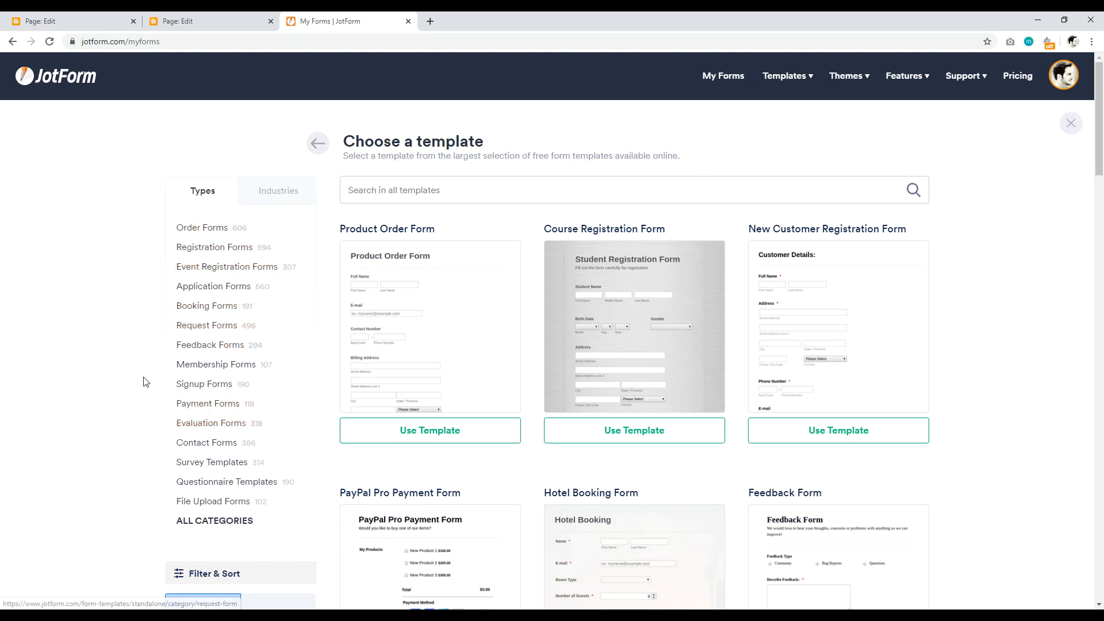
left_click(201, 447)
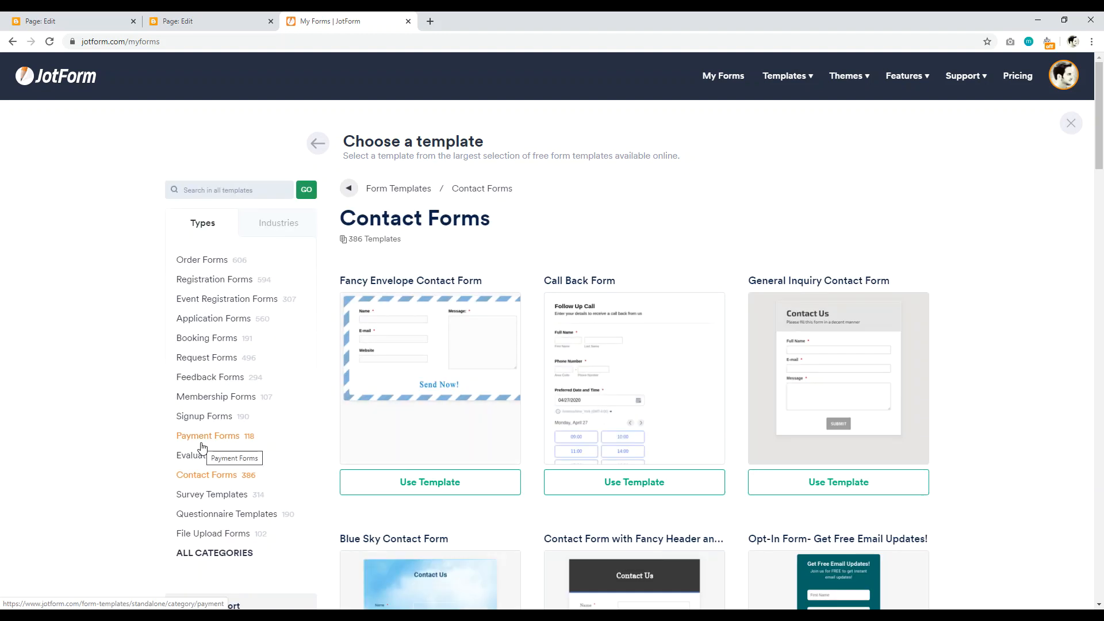
mouse_move(1102, 117)
left_mouse_down()
mouse_move(1099, 232)
mouse_move(1103, 128)
left_mouse_up()
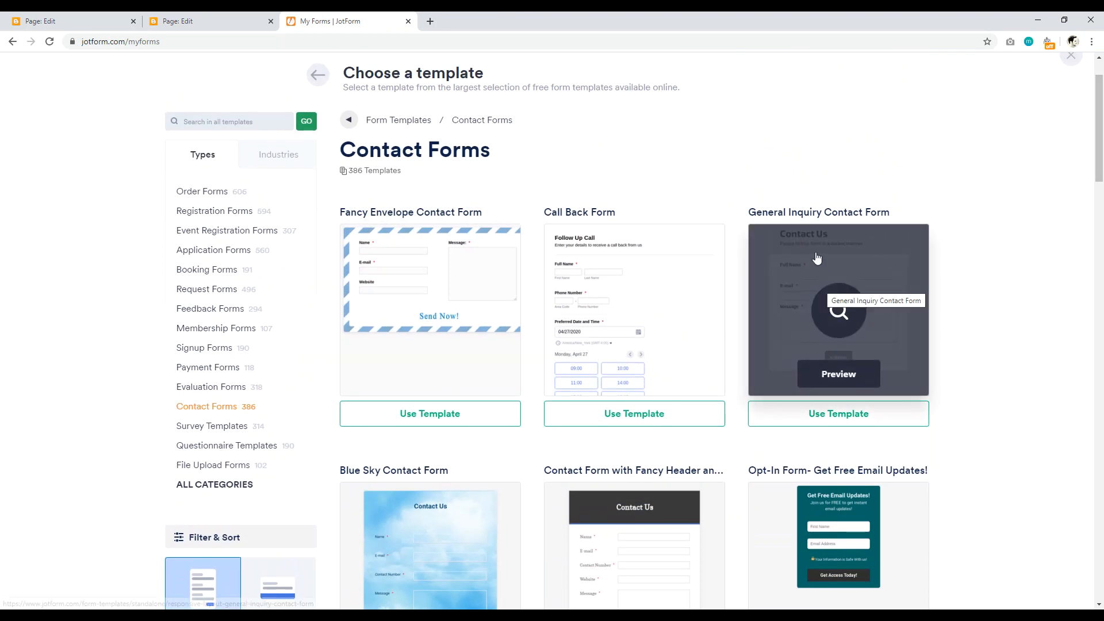
left_click(836, 414)
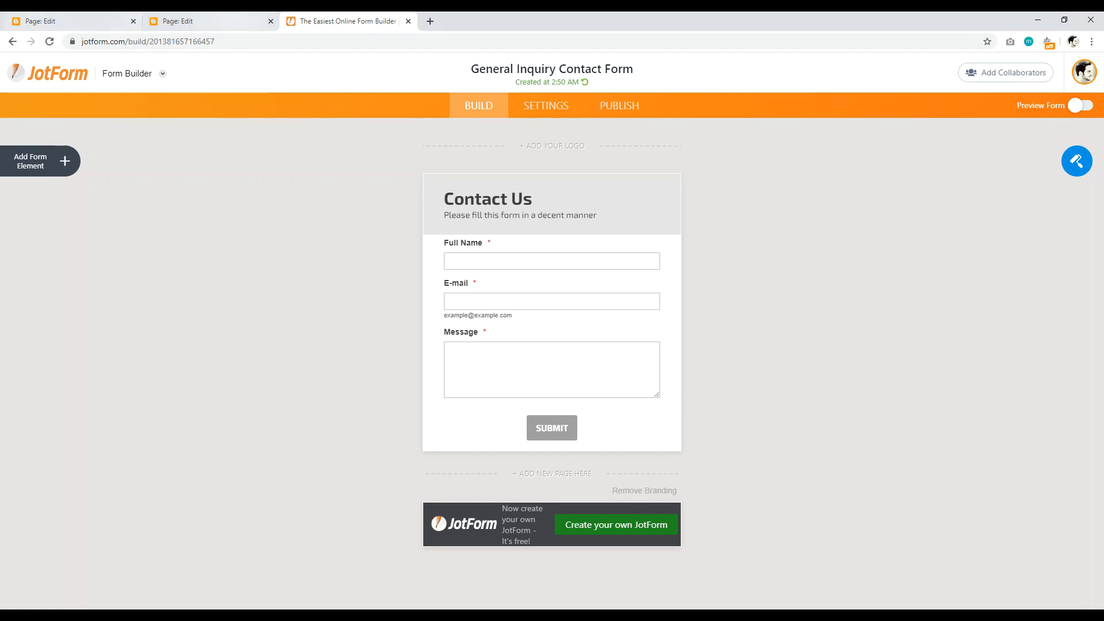
Step: Set the form's page colour to white (#ffffff) in the Form Designer
left_click(51, 20)
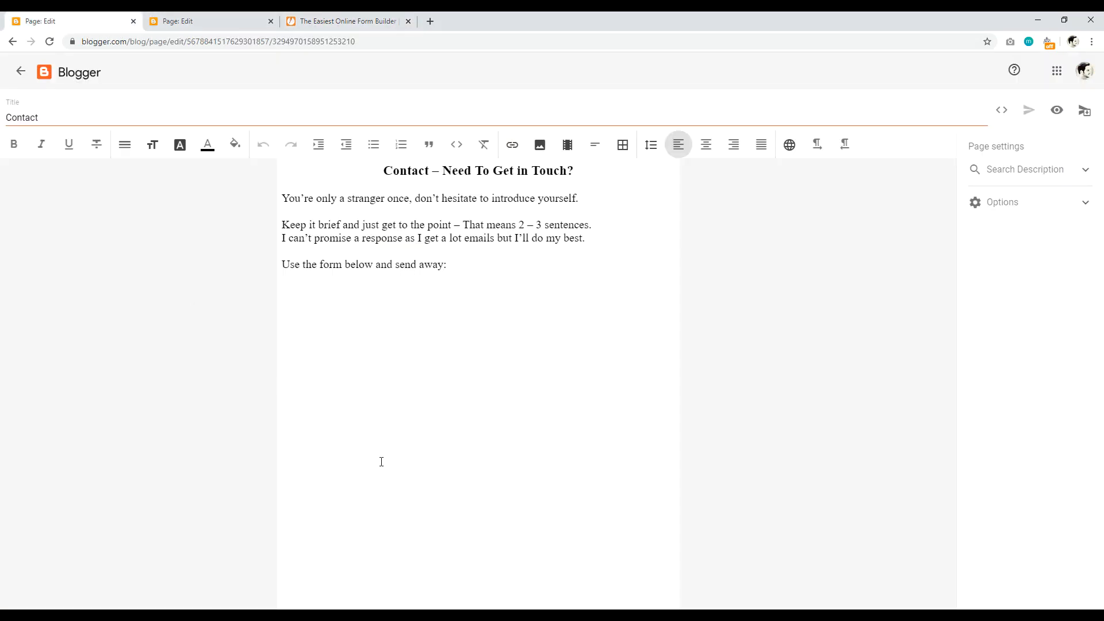
left_click(345, 21)
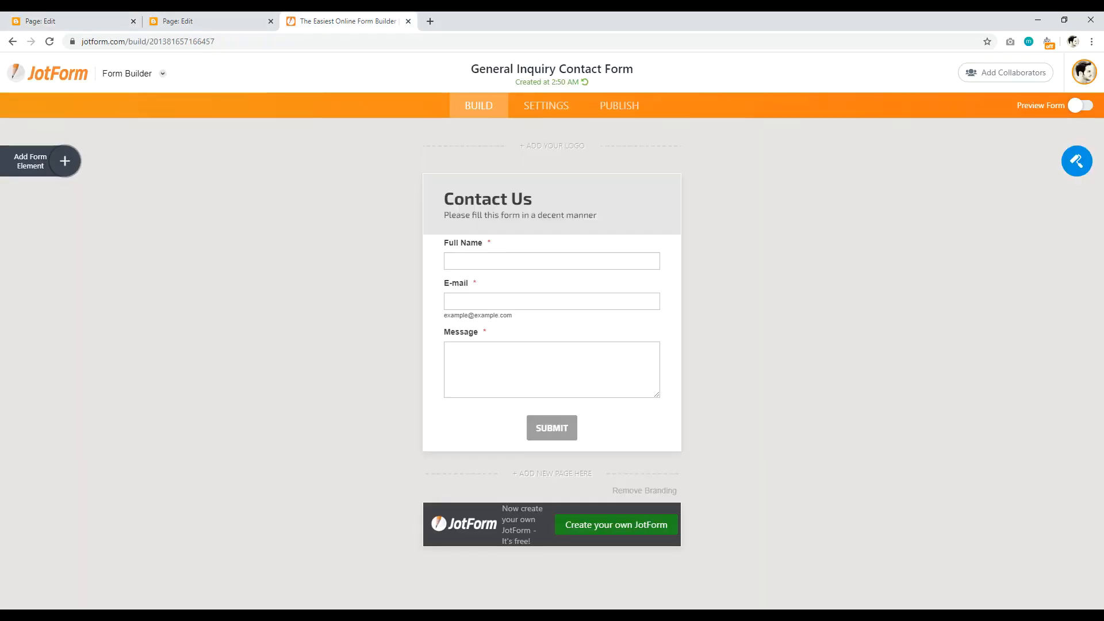
left_click(1078, 163)
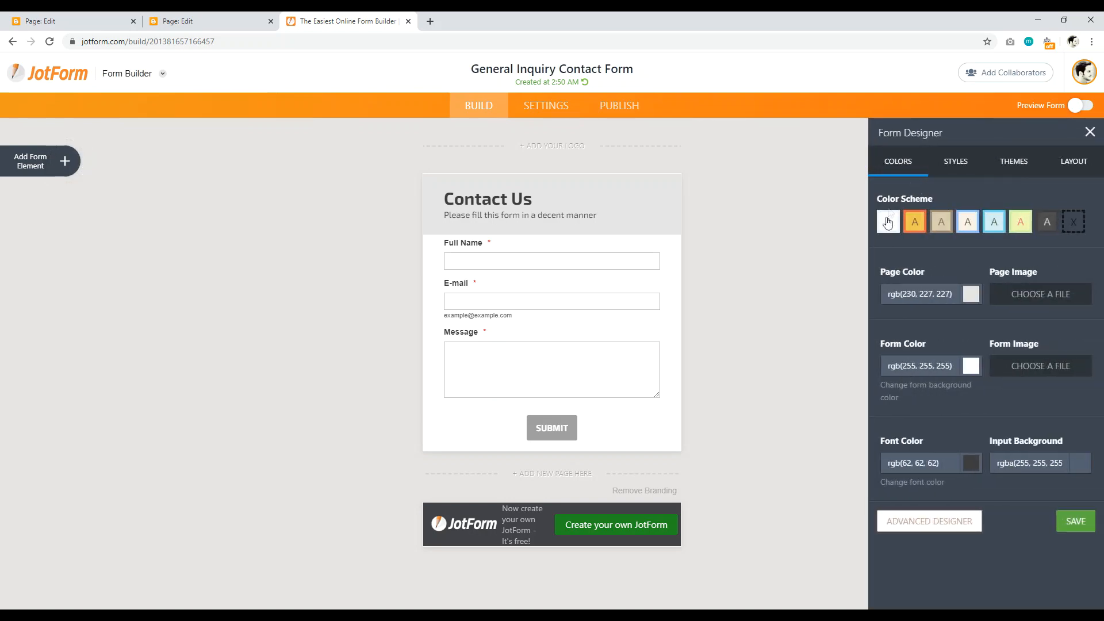
left_click(908, 293)
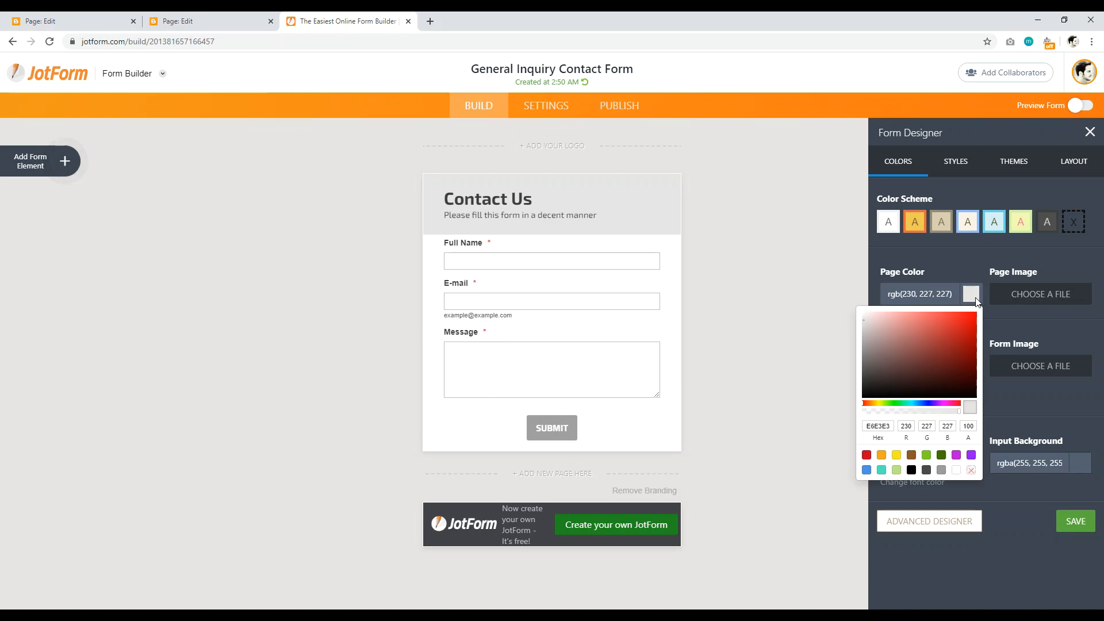
left_click_drag(851, 315, 841, 302)
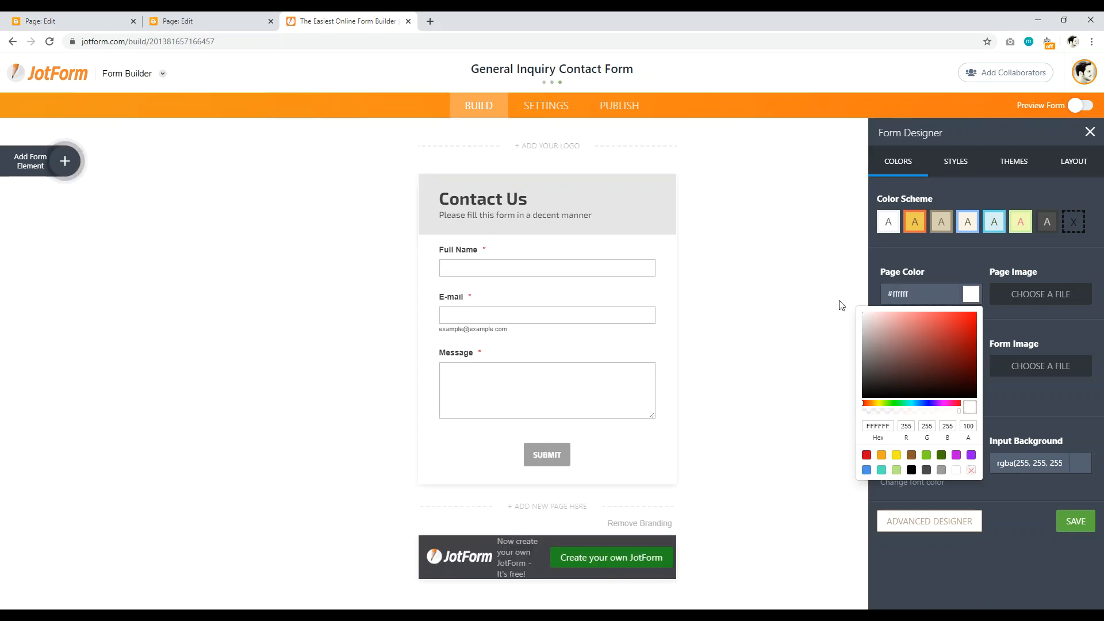
left_click(820, 259)
left_click(821, 259)
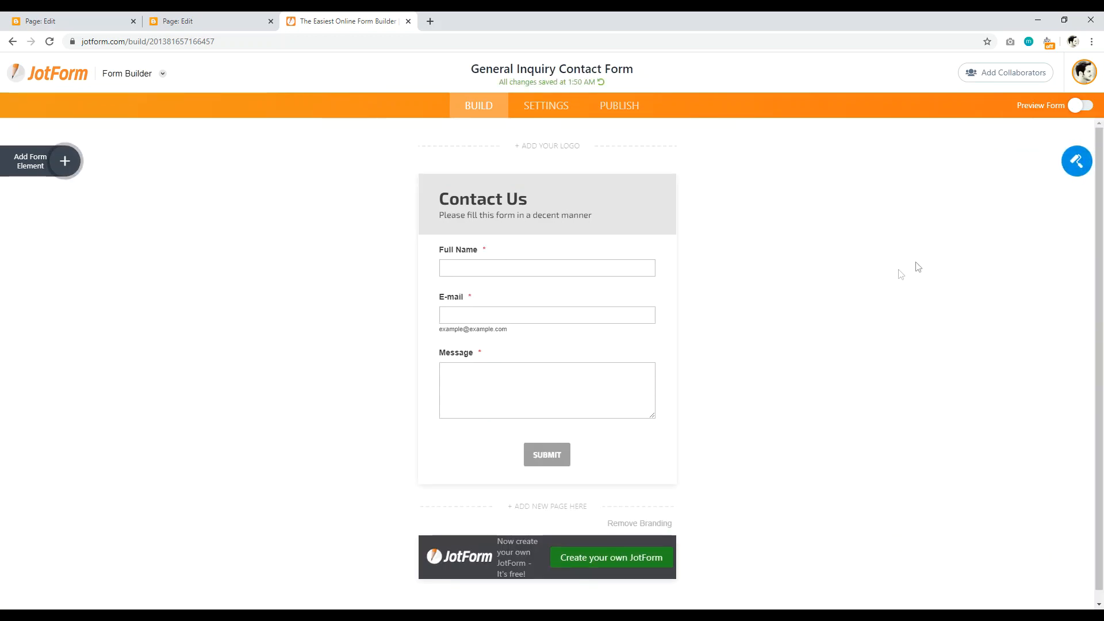
Step: Set the form colour to a near-white light grey and check the Styles settings
left_click(1072, 162)
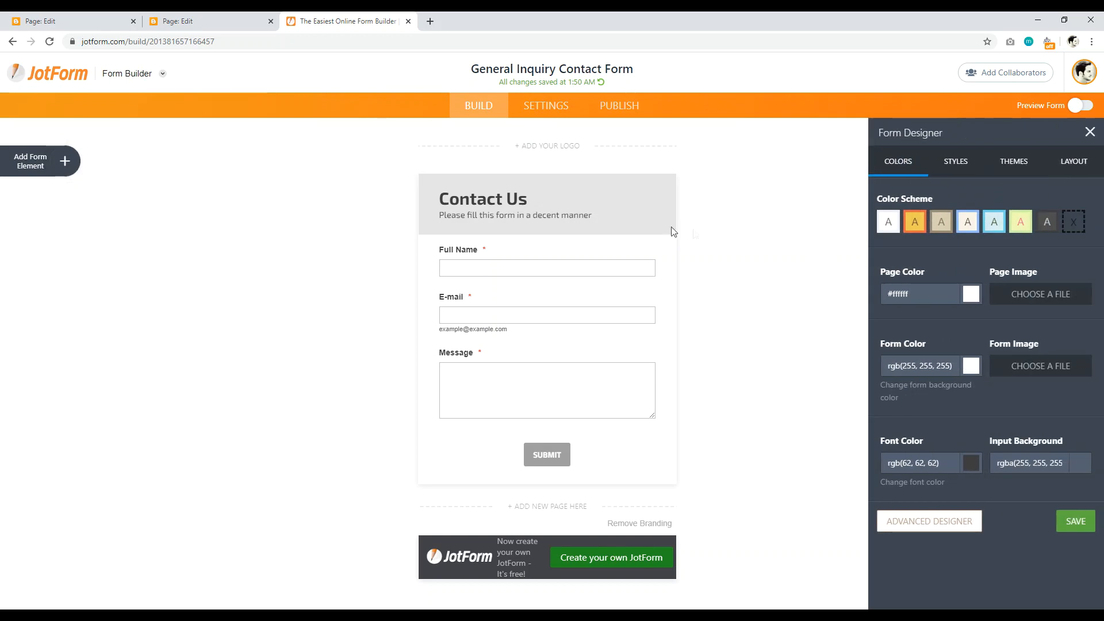
left_click(971, 366)
mouse_move(943, 423)
left_mouse_down()
mouse_move(953, 415)
mouse_move(858, 394)
mouse_move(845, 378)
left_mouse_up()
left_click(826, 311)
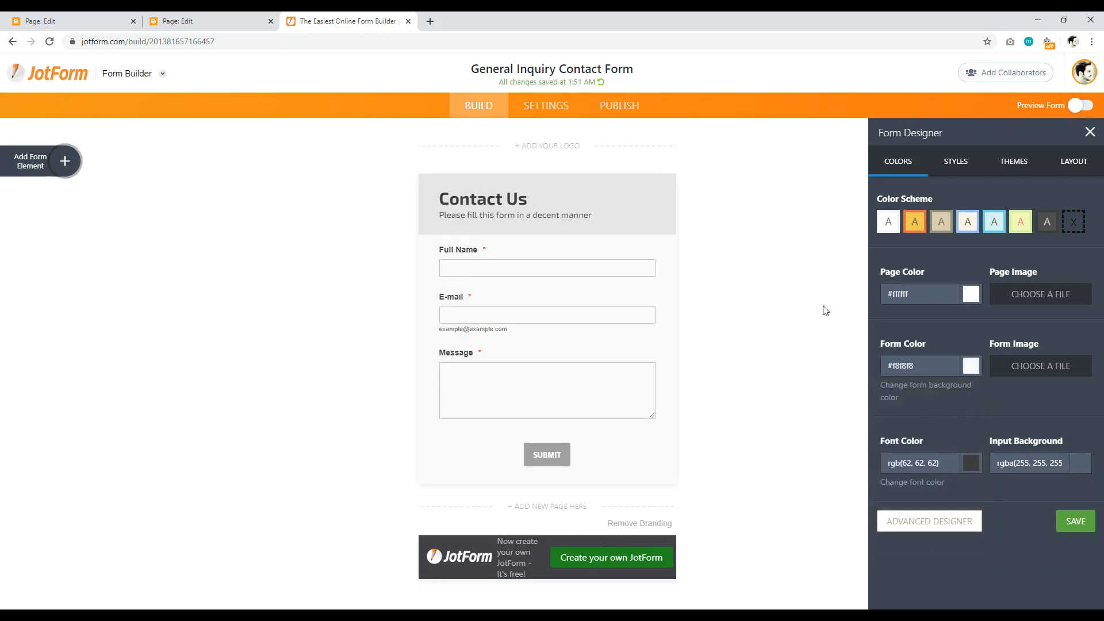
left_click(1070, 163)
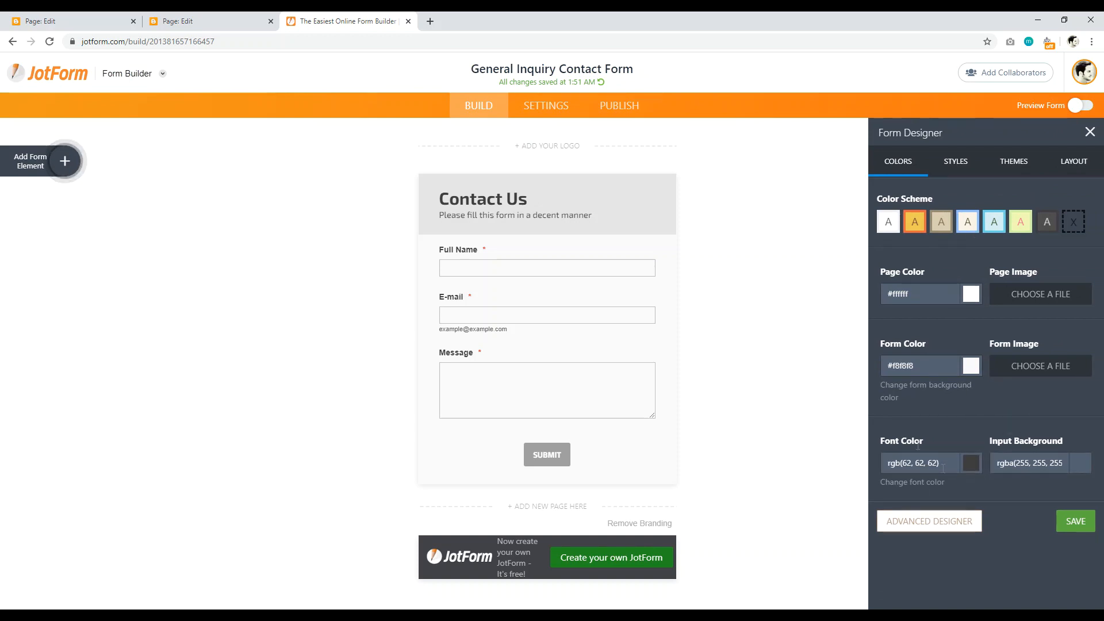
left_click(966, 165)
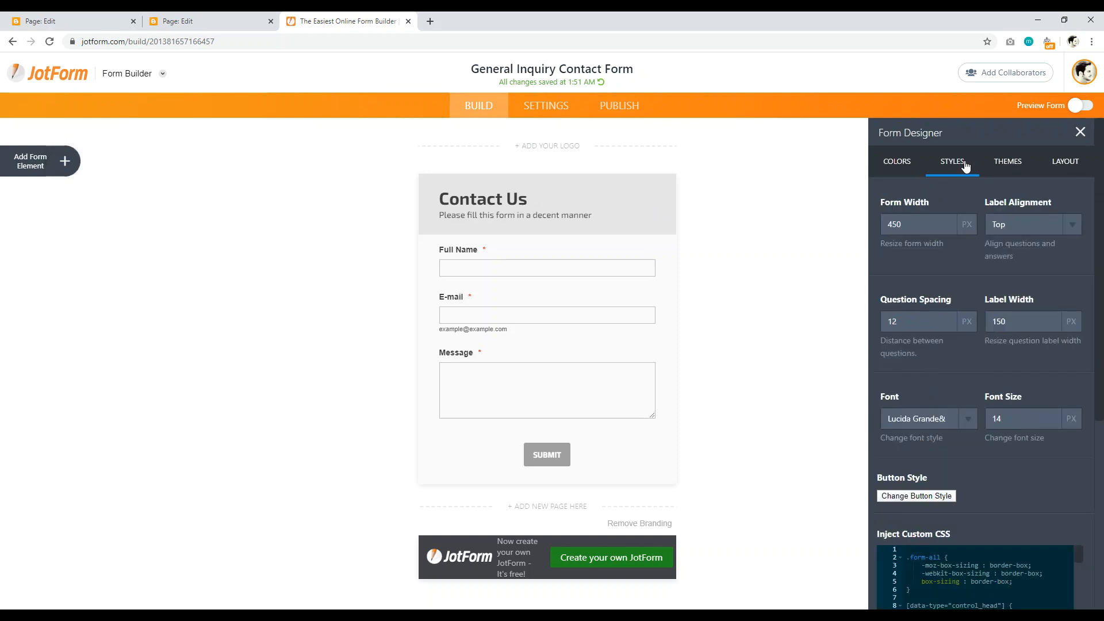
left_click(812, 211)
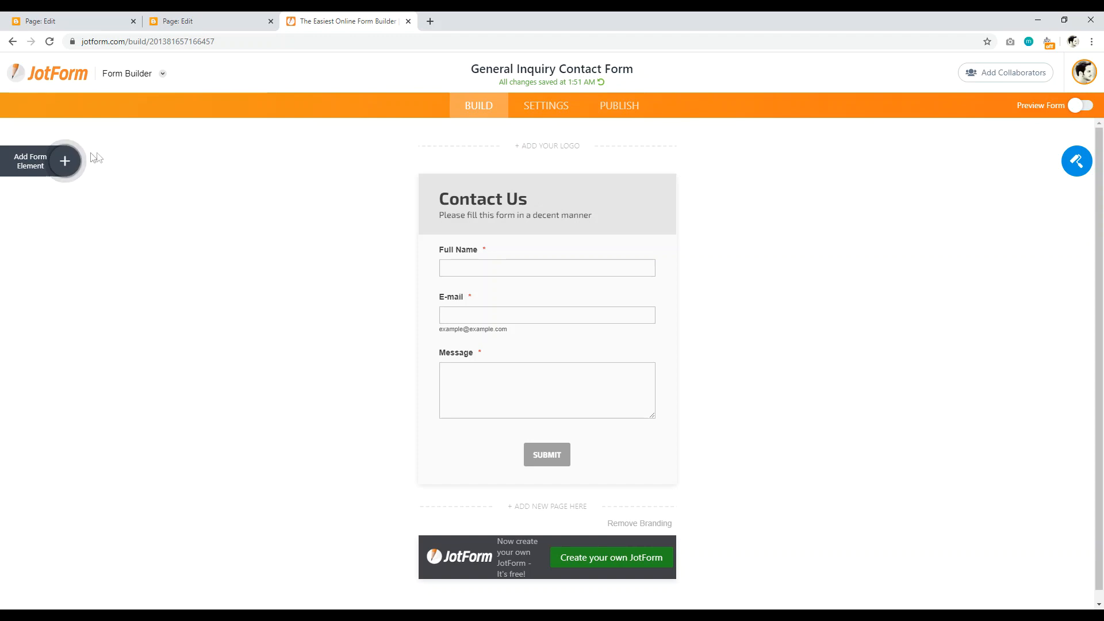
left_click(65, 160)
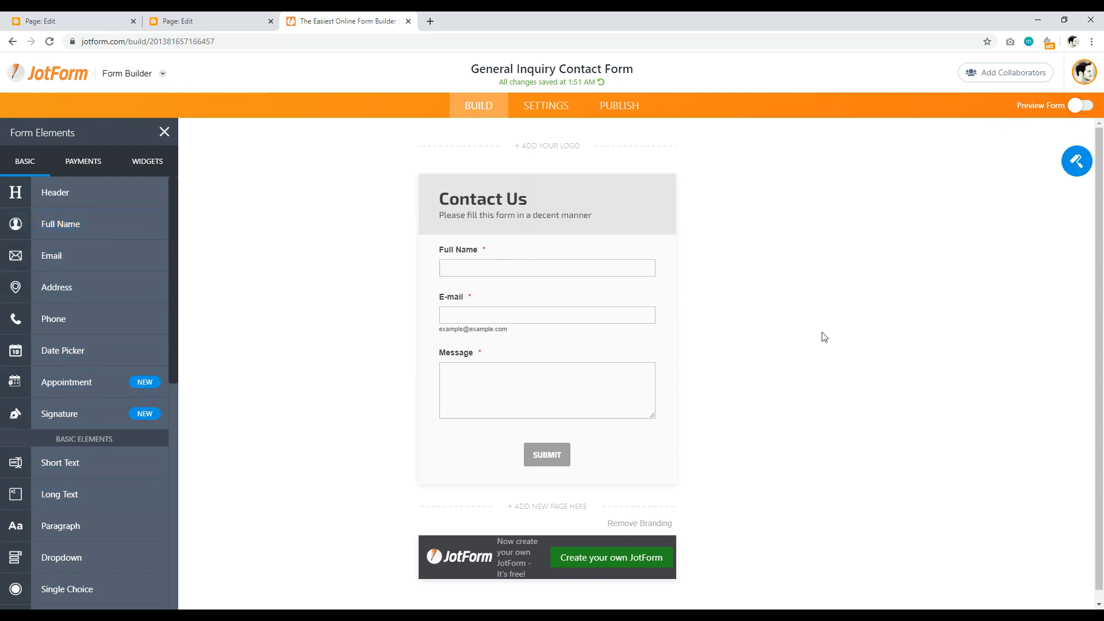
Step: Copy the JotForm form's embed script snippet from its Publish > Embed options
left_click(618, 108)
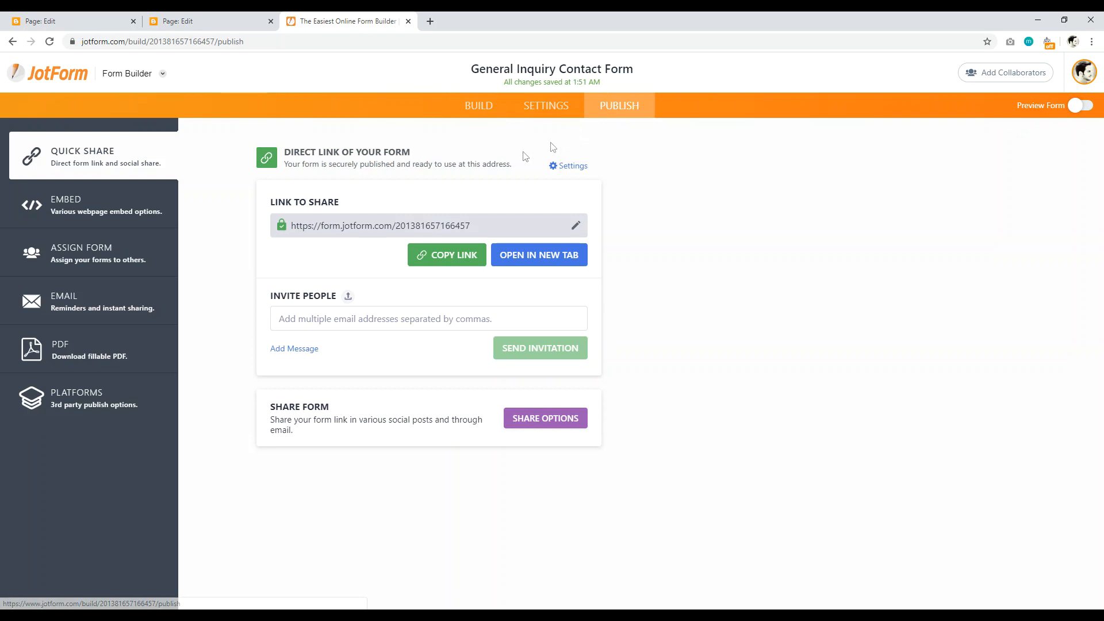
left_click(82, 210)
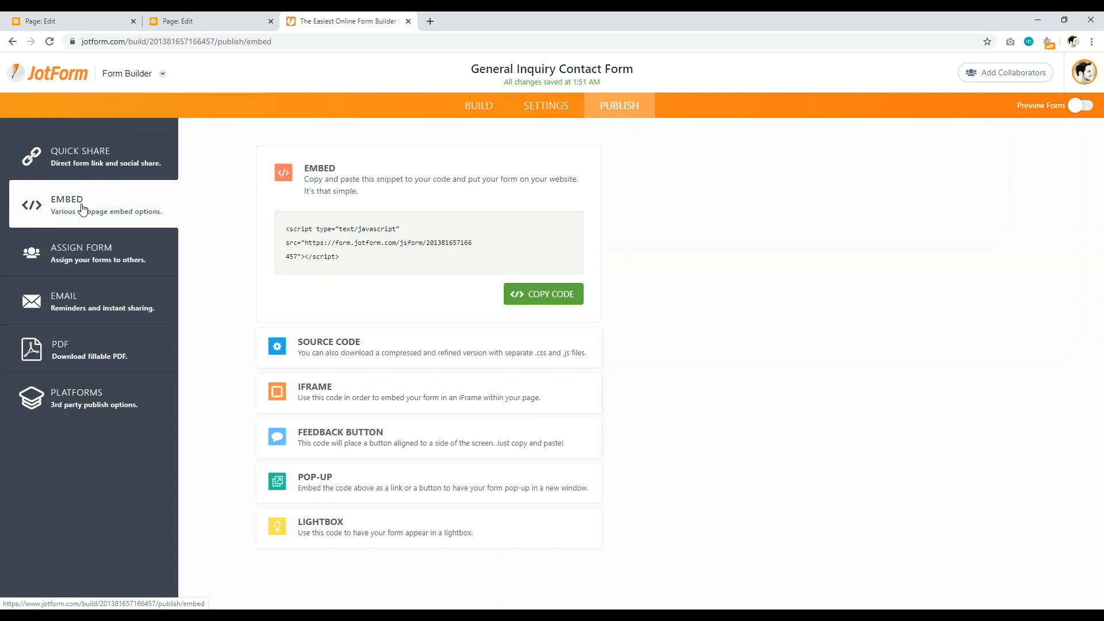
left_click_drag(346, 257, 281, 230)
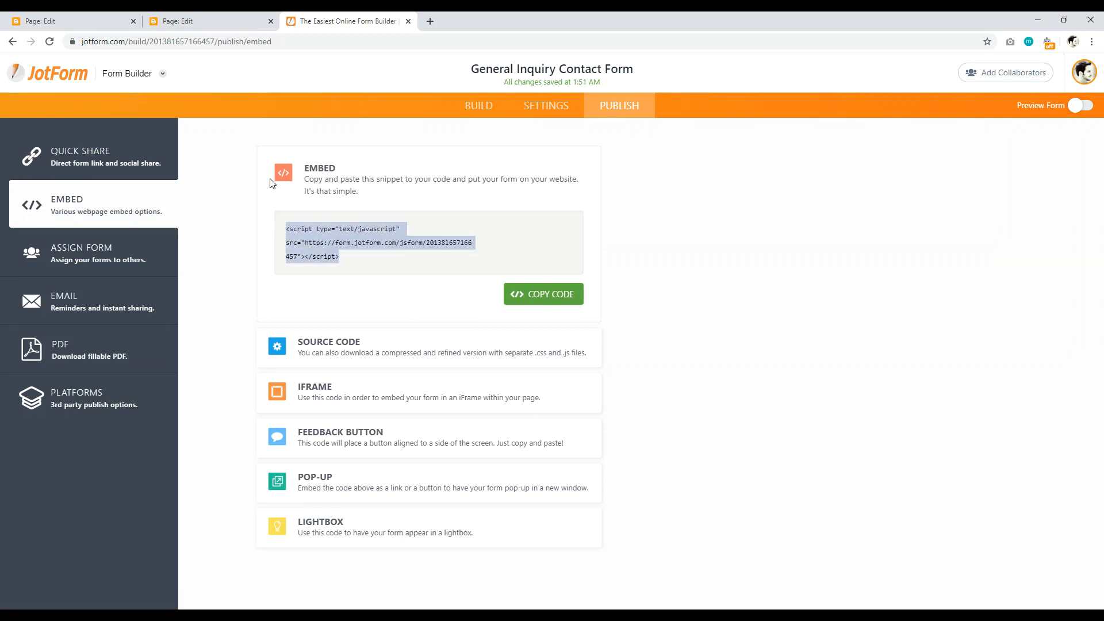
right_click(318, 233)
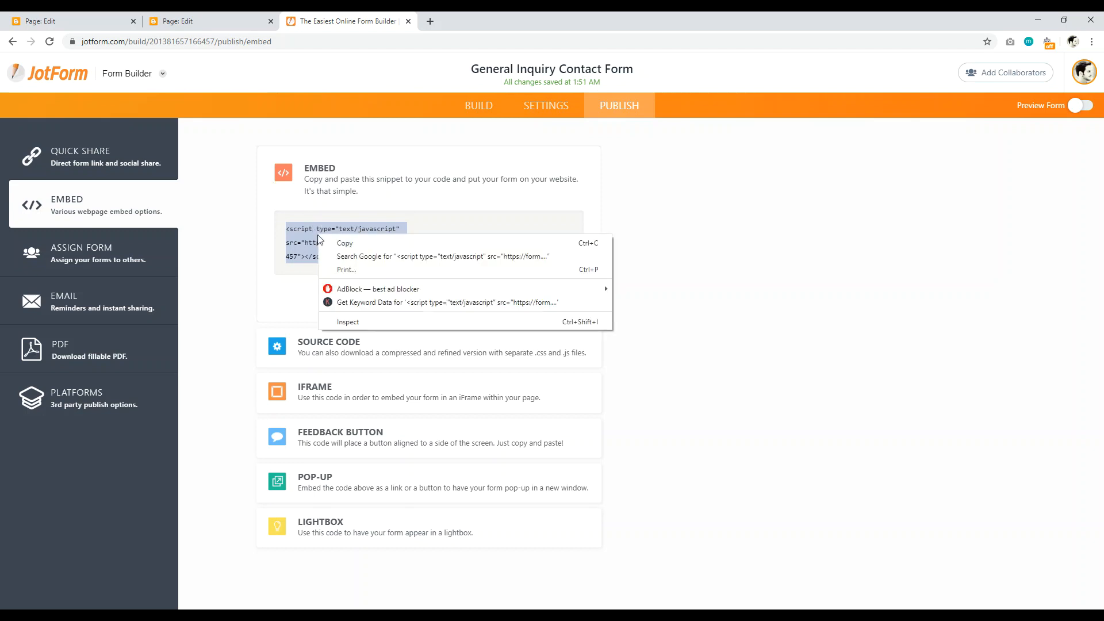
left_click(357, 240)
Step: Show the Contact page's HTML source and highlight the JotForm embed script line
left_click(228, 21)
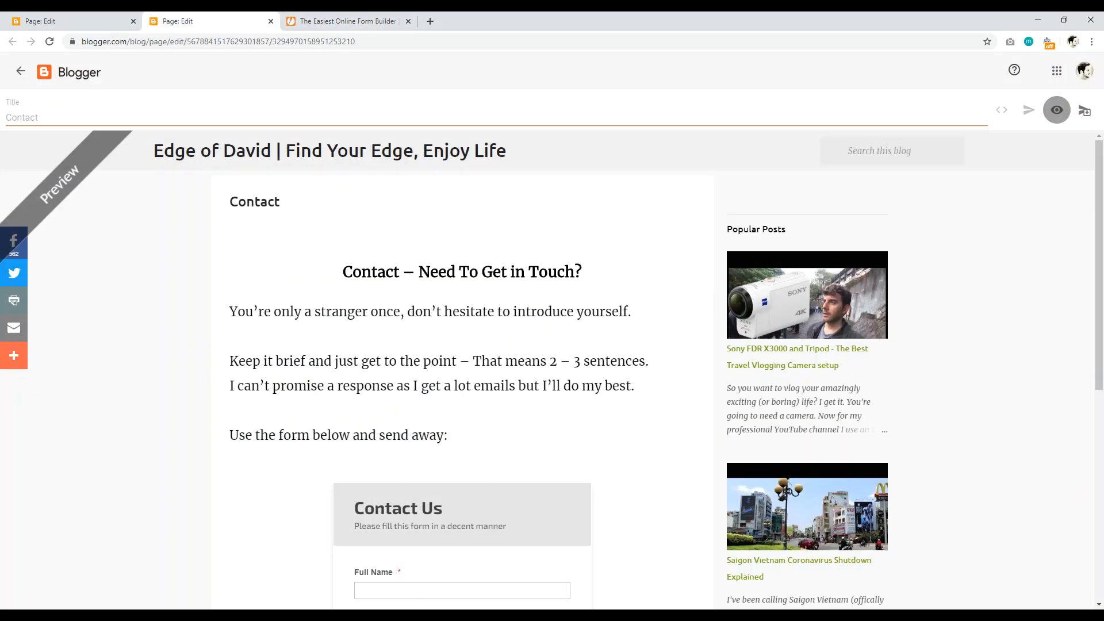
left_click(101, 22)
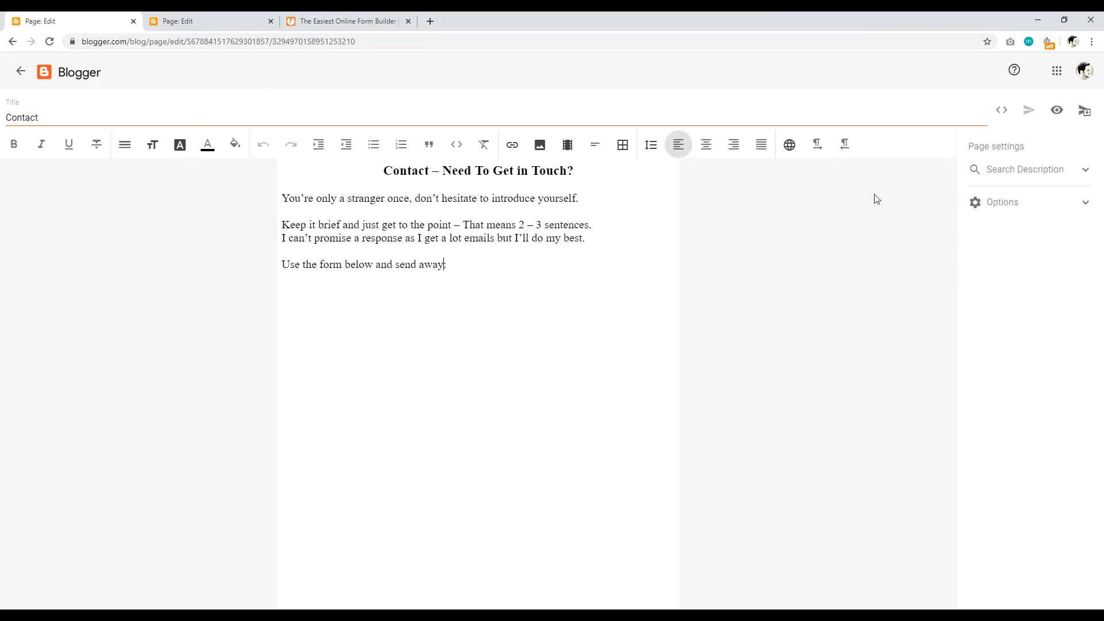
left_click(1002, 111)
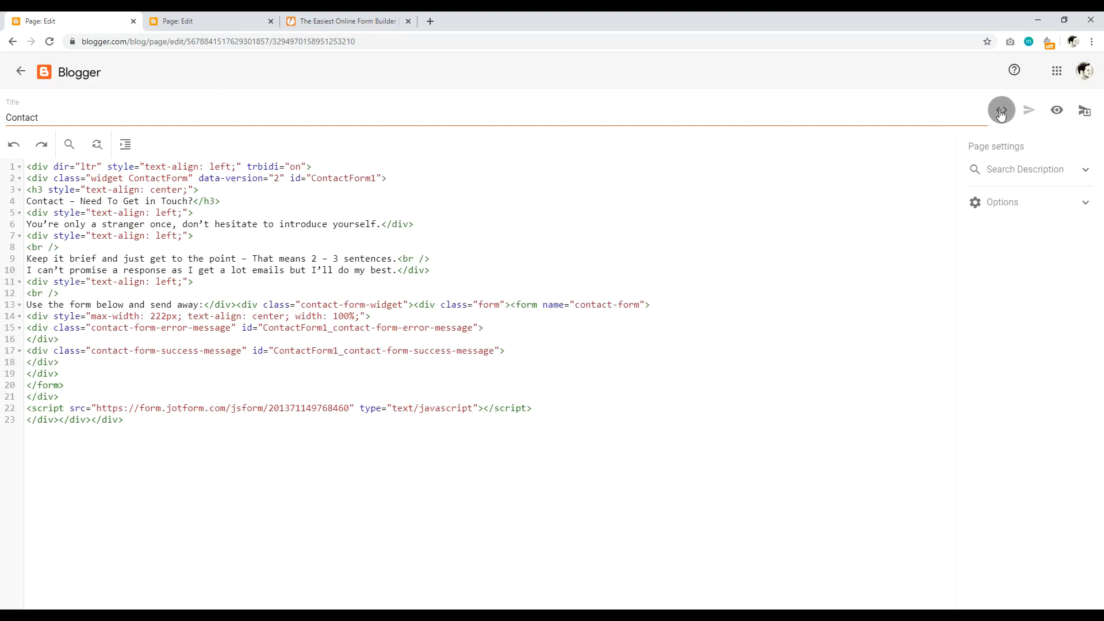
left_click_drag(539, 409, 34, 412)
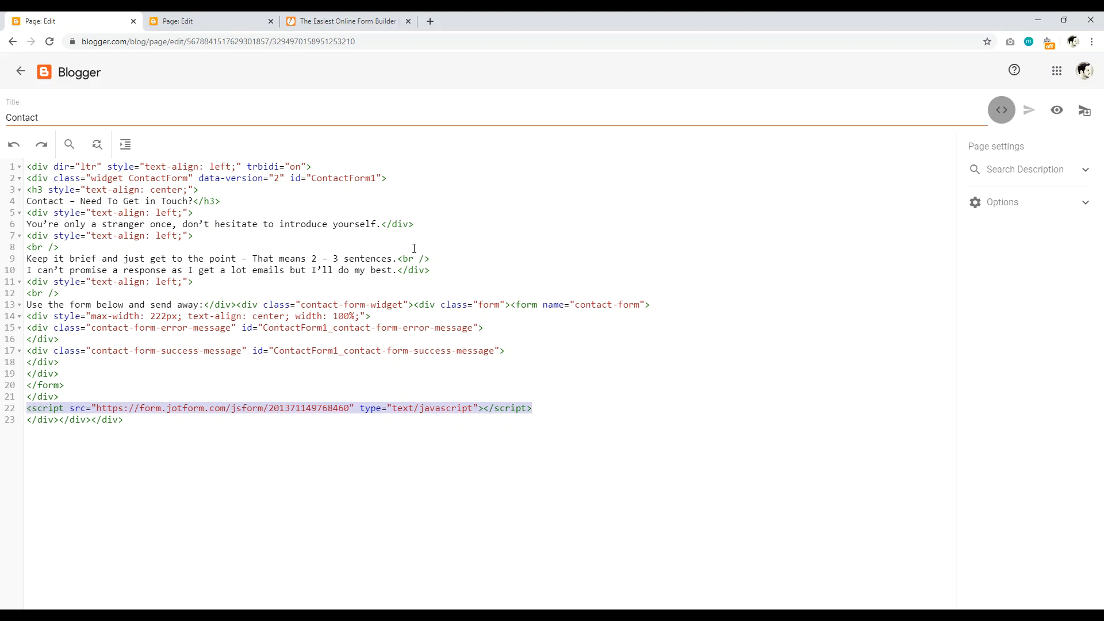
Step: Preview the Contact page and scroll down to the embedded Contact Us form
left_click(213, 21)
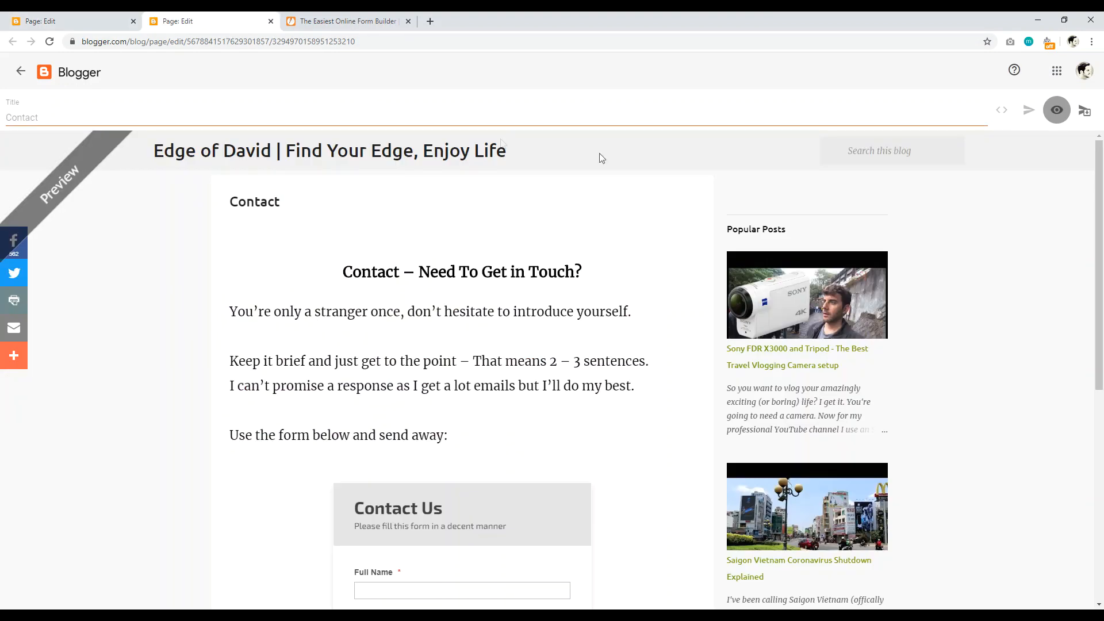
mouse_move(1098, 171)
left_mouse_down()
mouse_move(1098, 308)
mouse_move(1099, 170)
left_mouse_up()
mouse_move(1100, 173)
left_mouse_down()
mouse_move(1101, 316)
mouse_move(1103, 180)
left_mouse_up()
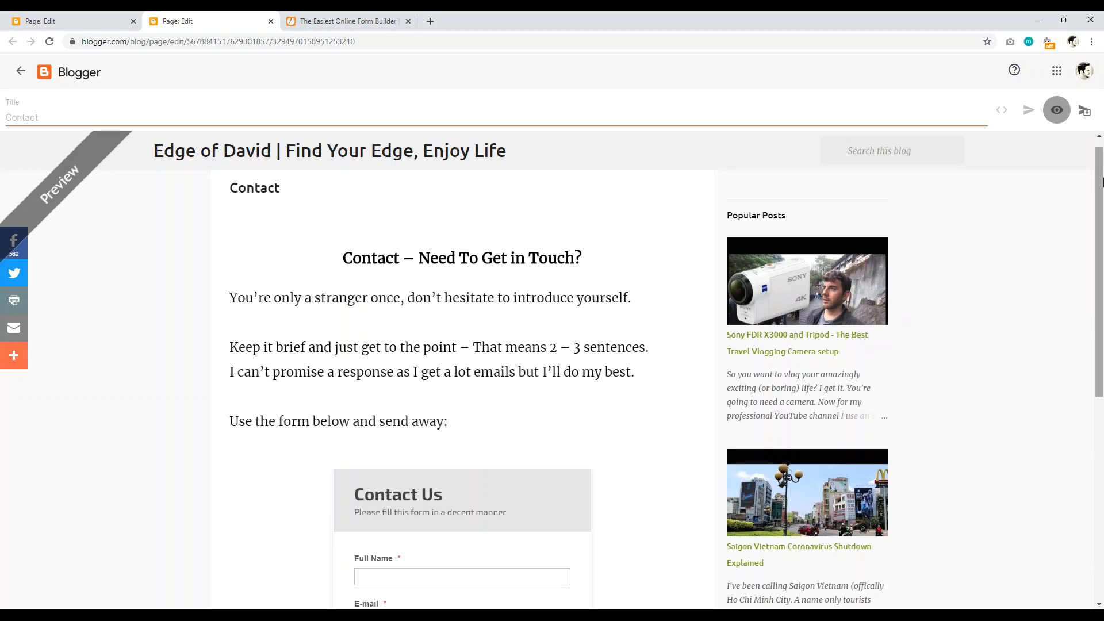
scroll(1102, 182, "down", 1)
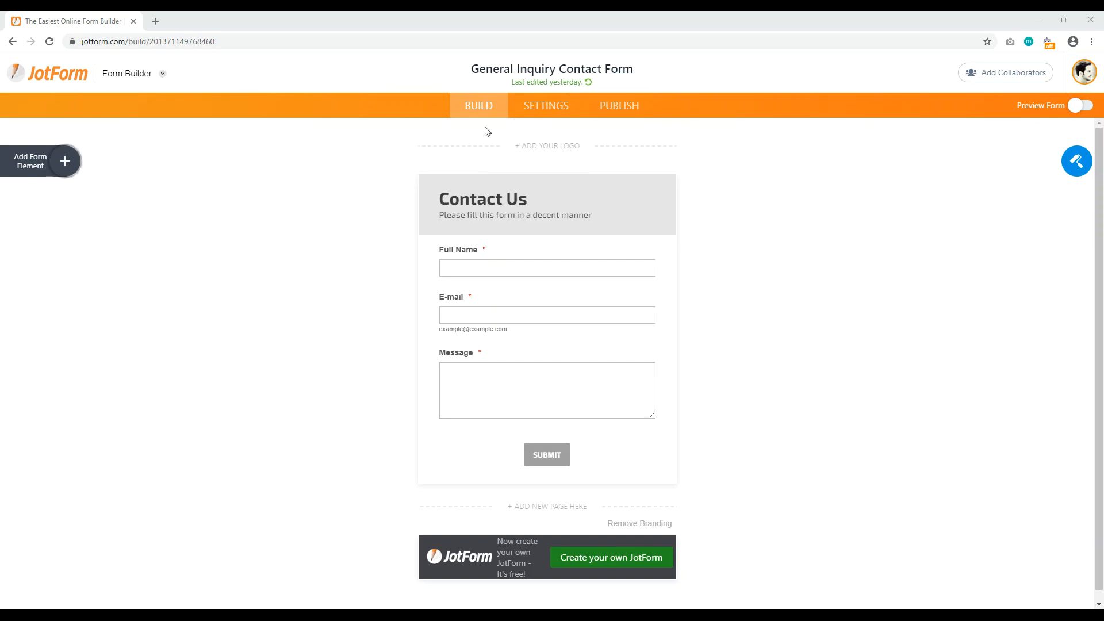
Step: Open Notification 1 for editing in the form's e-mail settings
left_click(542, 109)
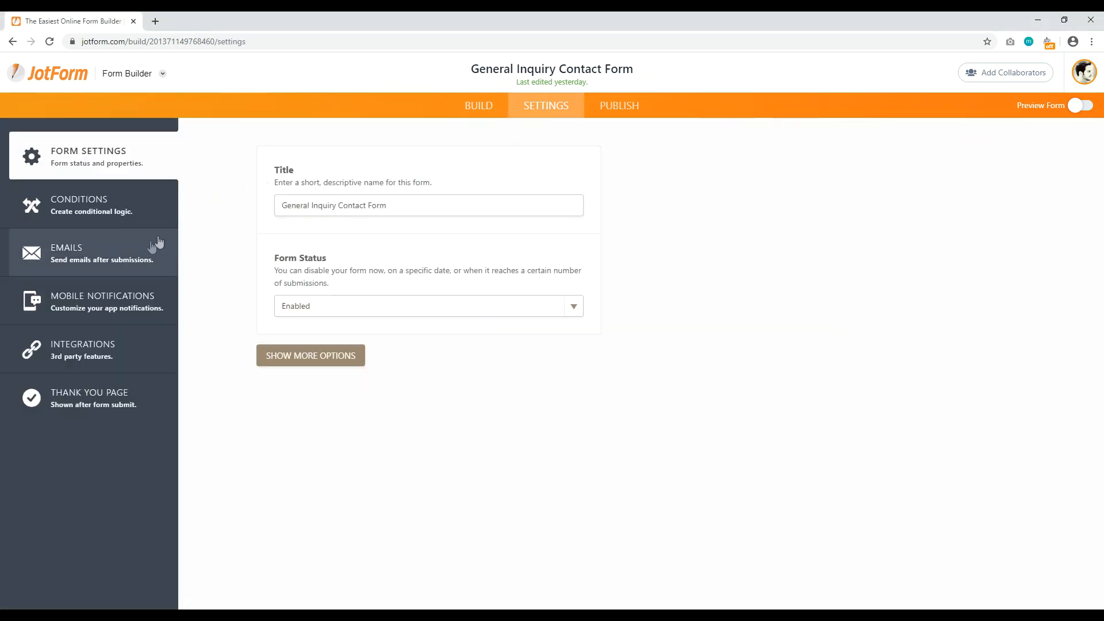
left_click(91, 263)
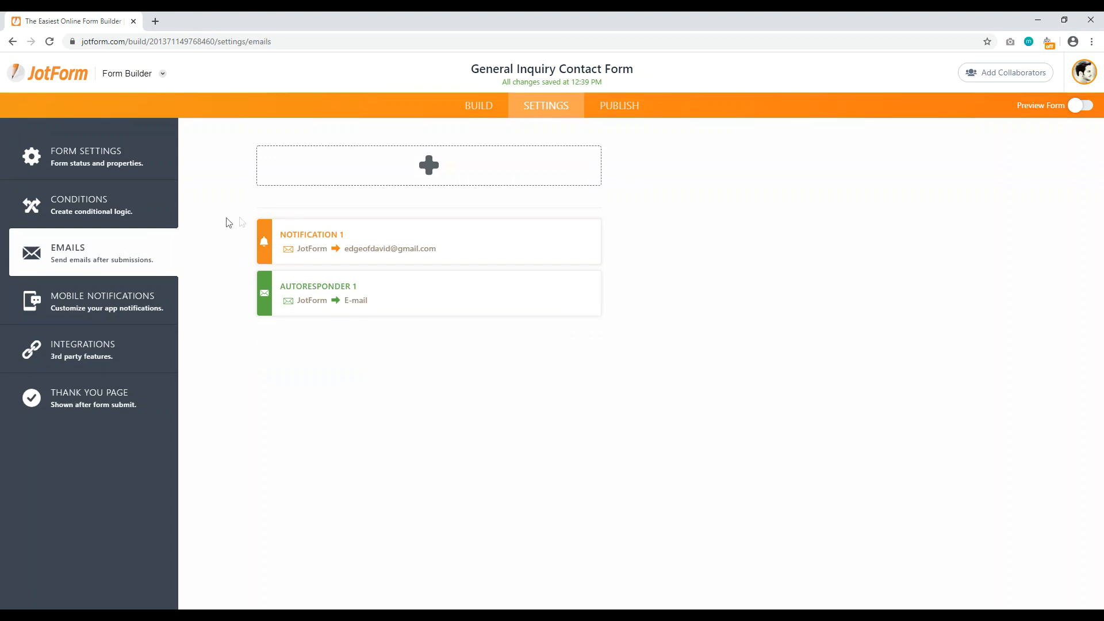
mouse_move(409, 236)
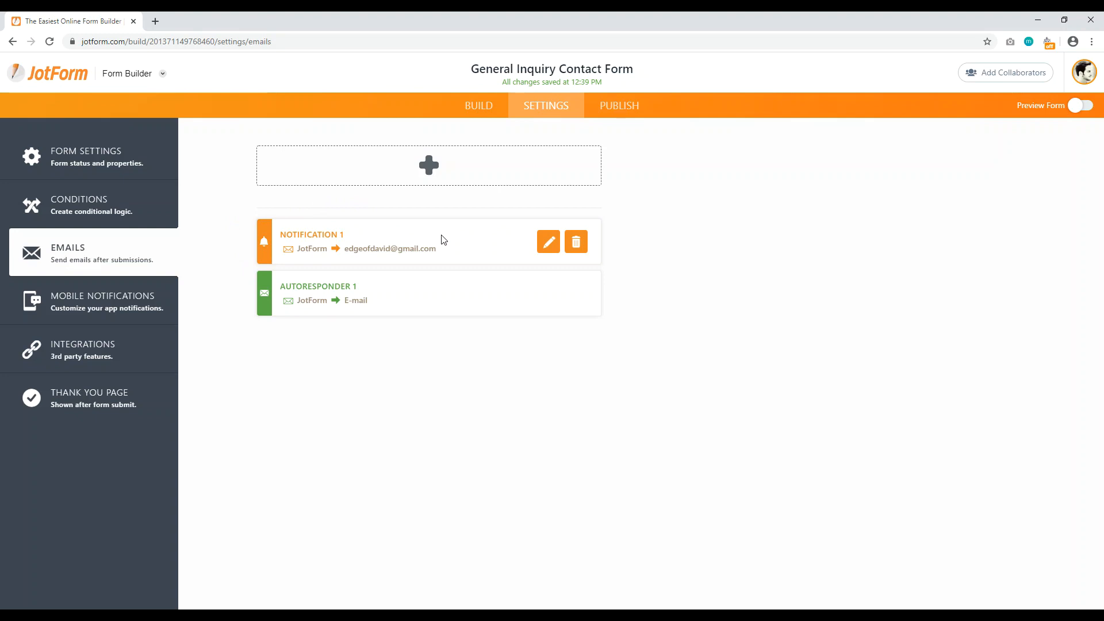
left_click(549, 241)
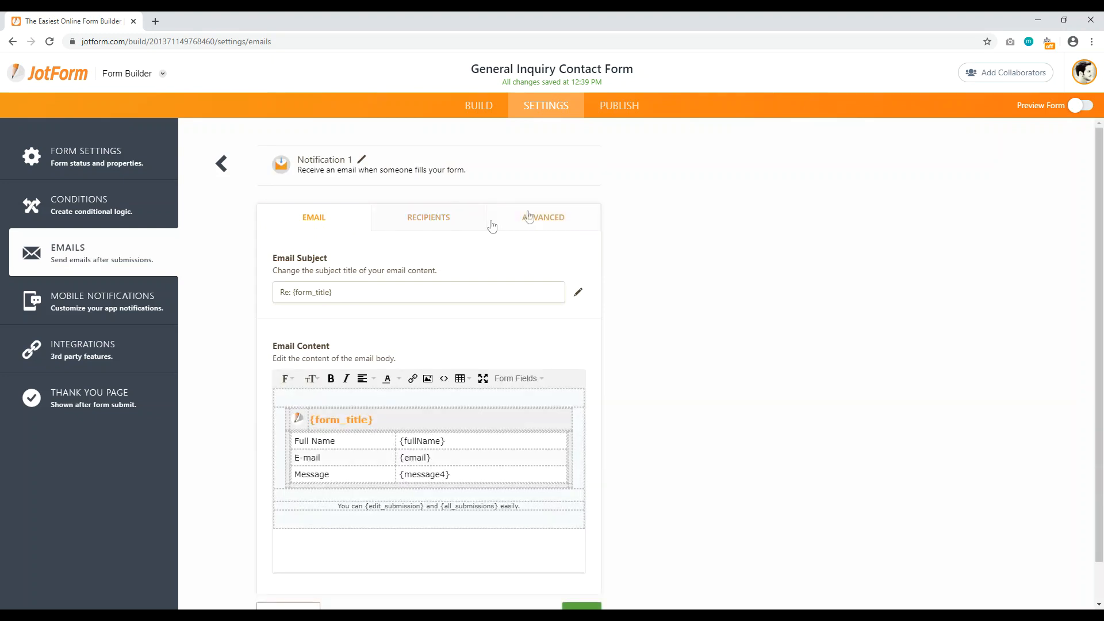
Step: Replace Notification 1's old recipient with the new e-mail address and save
left_click(436, 222)
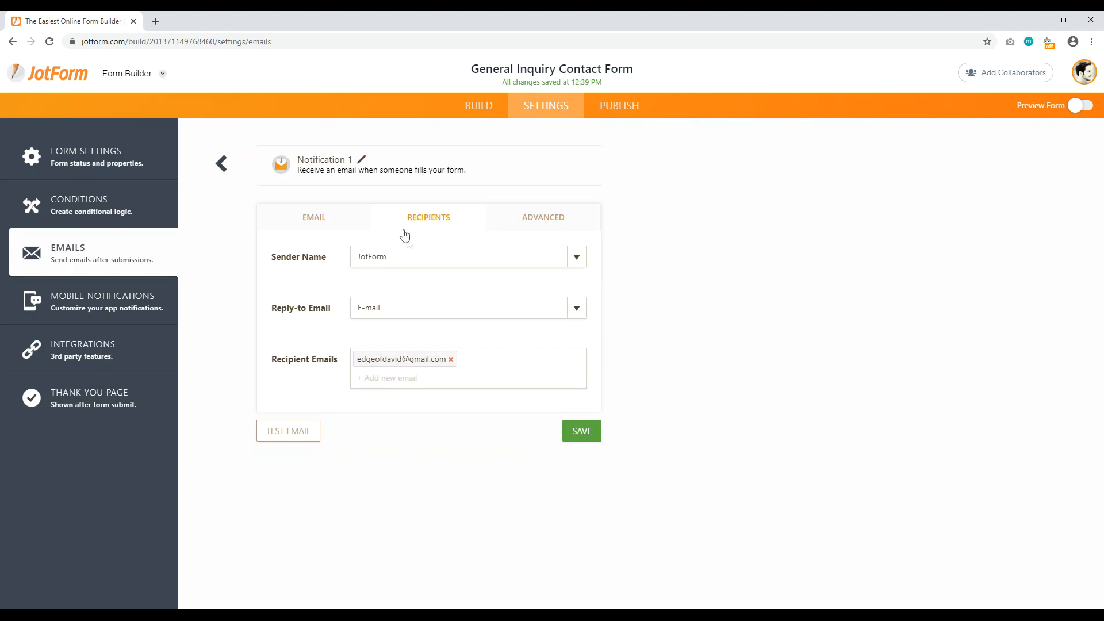
left_click(377, 378)
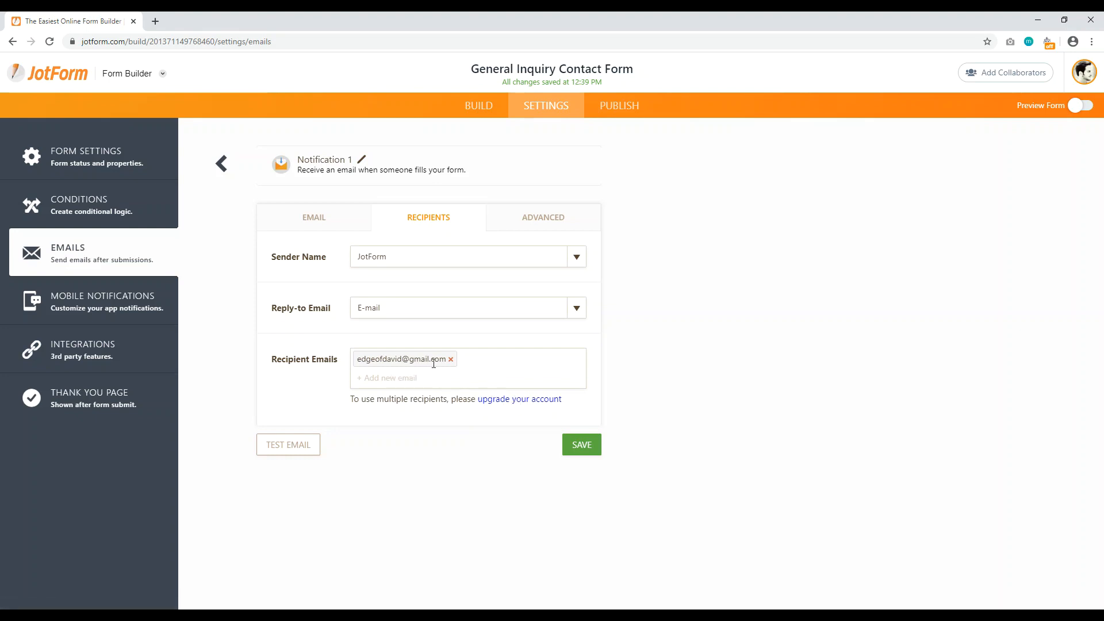
left_click(451, 360)
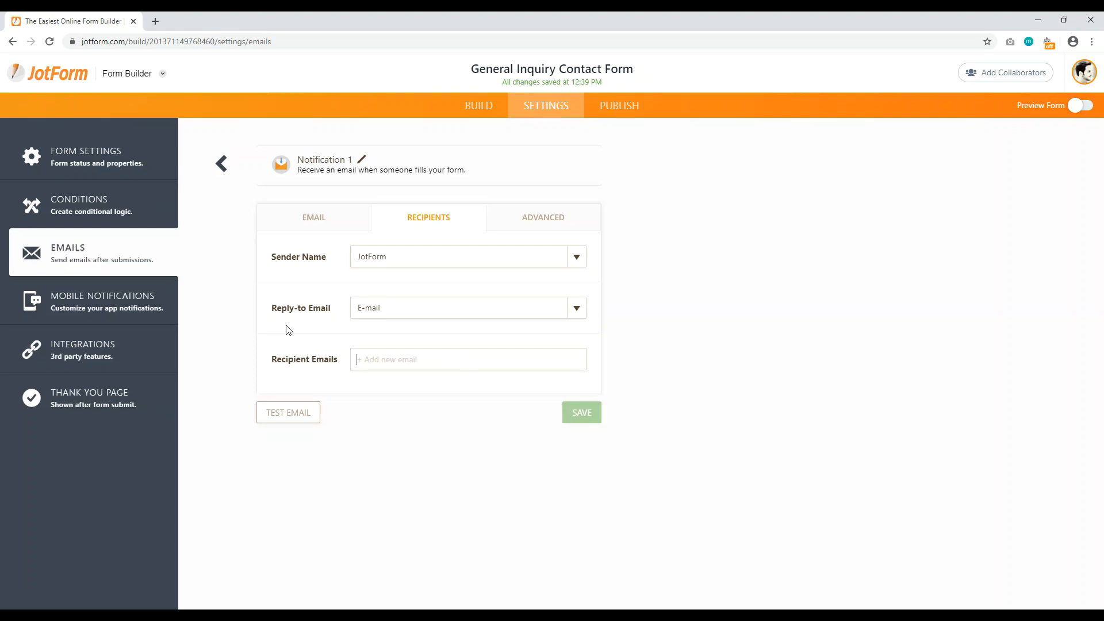
key("Return")
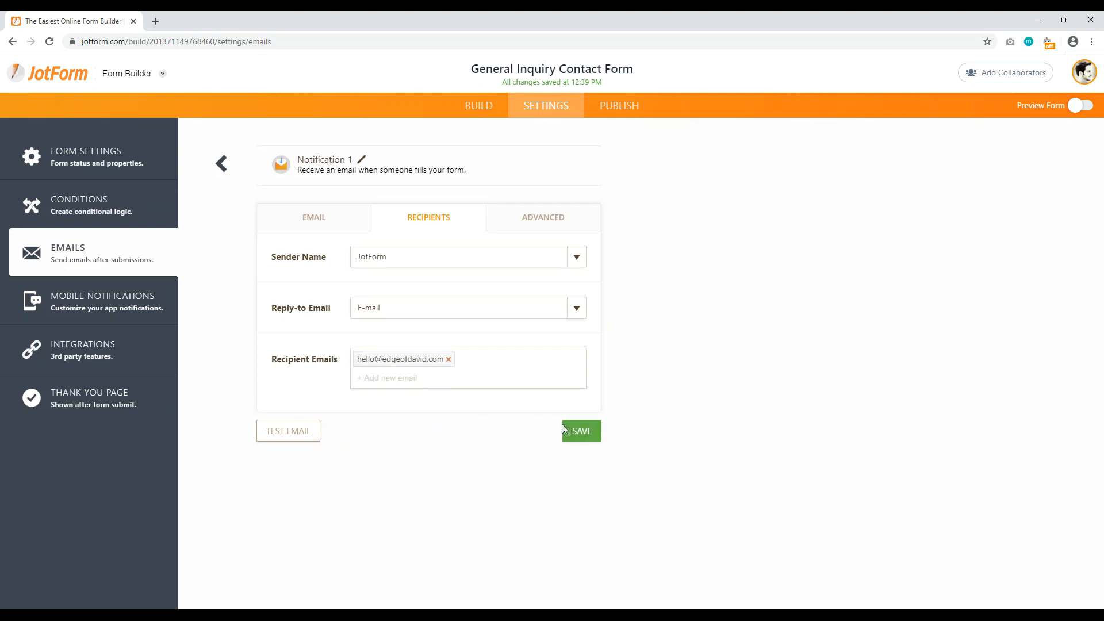
left_click(573, 430)
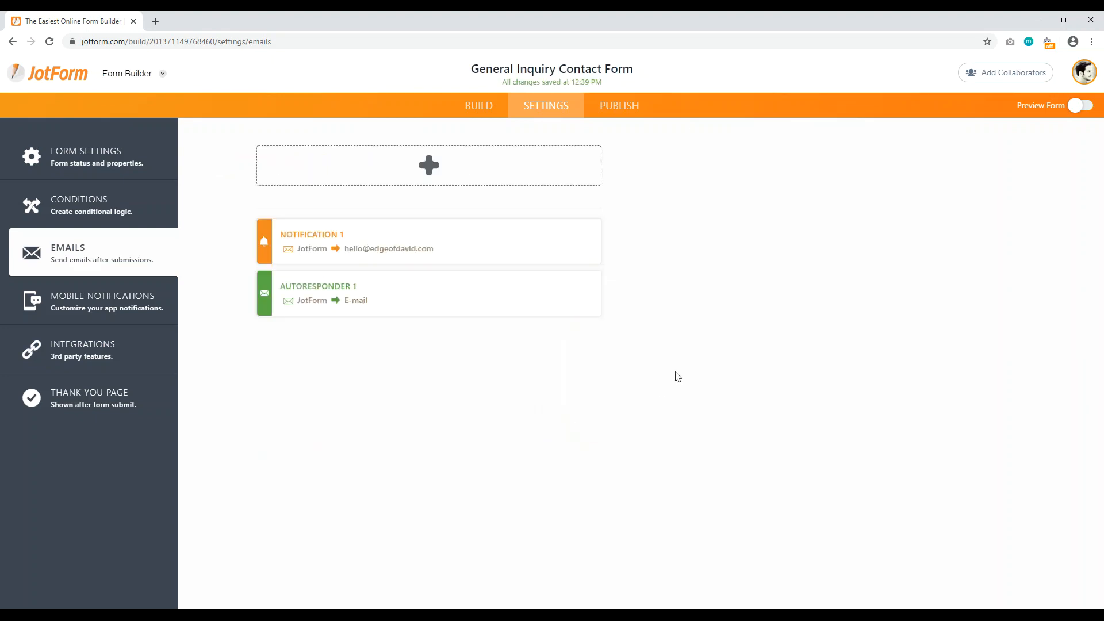
mouse_move(475, 255)
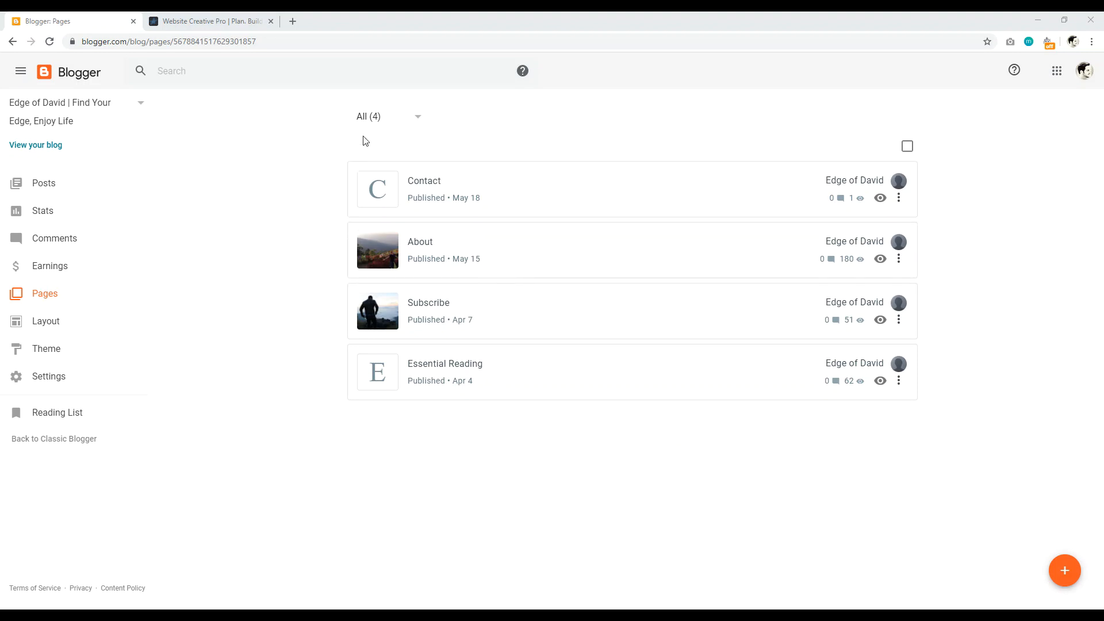
Step: Switch to the Website Creative Pro site showing its Privacy and Terms footer links
left_click(241, 23)
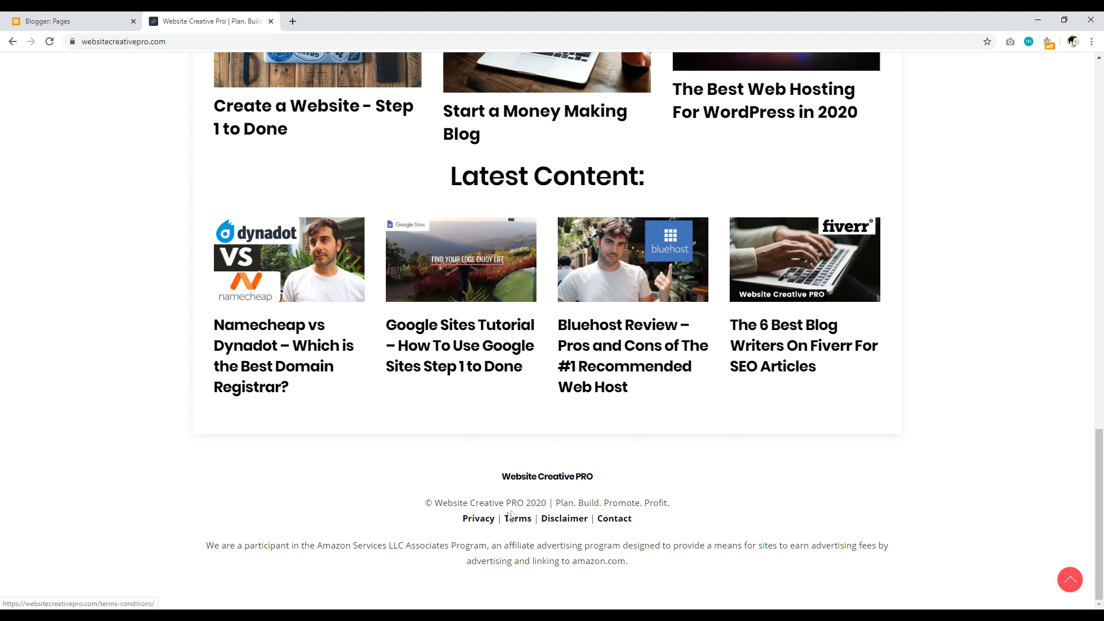
Step: Open the site's Privacy footer link in a new tab
left_click(49, 21)
left_click(221, 21)
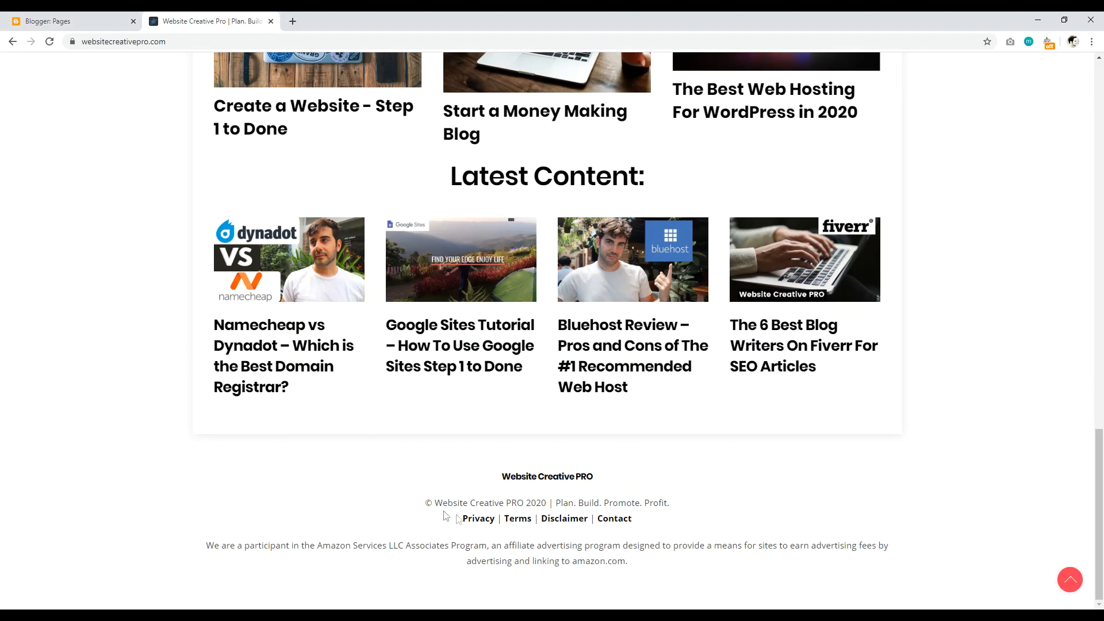
right_click(477, 518)
left_click(519, 412)
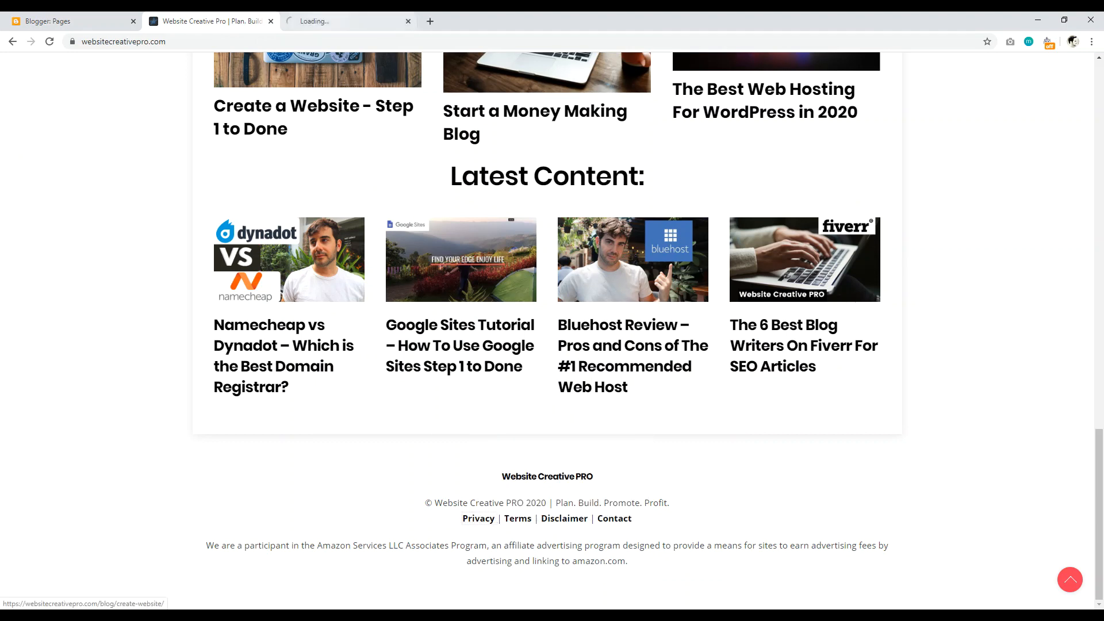
key("ctrl+Tab")
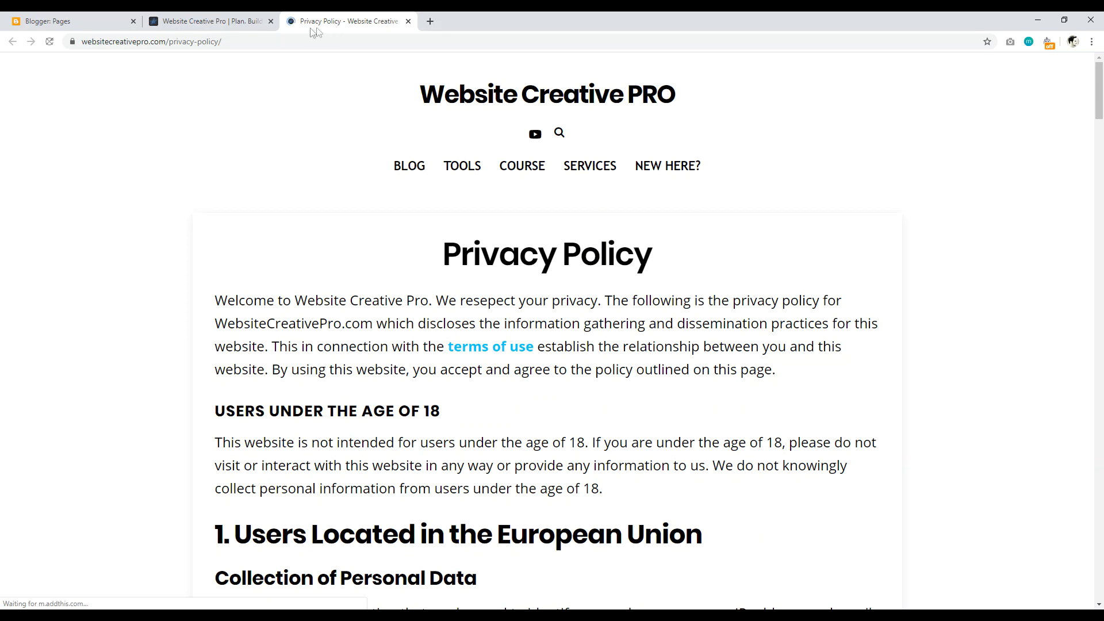
Step: Search the site for 'legal pages' and open the How To Write Your Legal Pages article
left_click(227, 22)
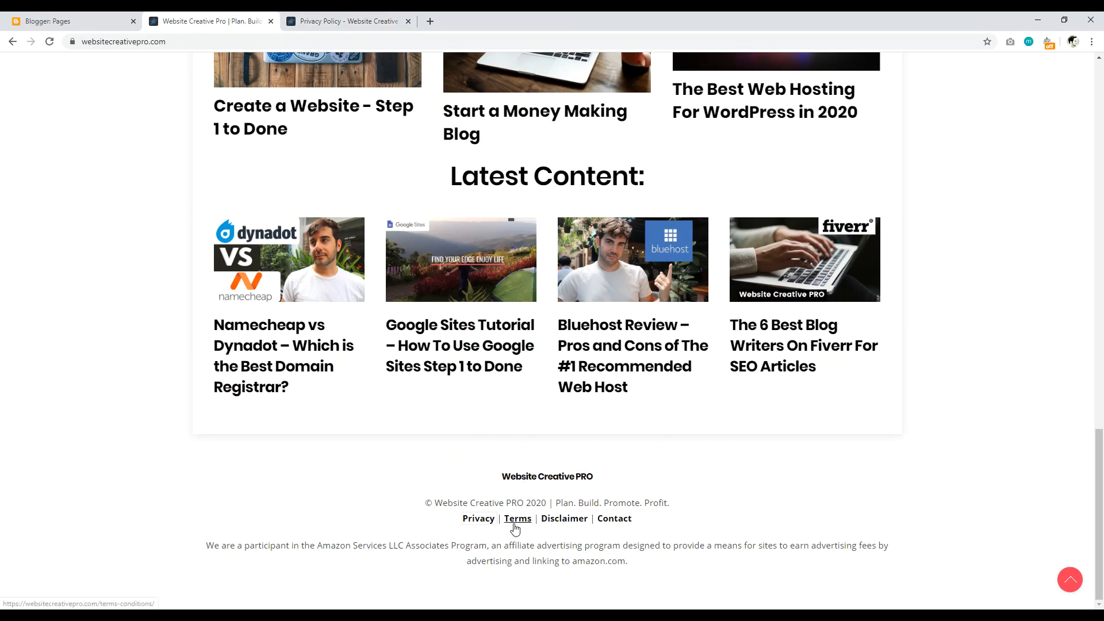
left_click_drag(1099, 451, 1087, 51)
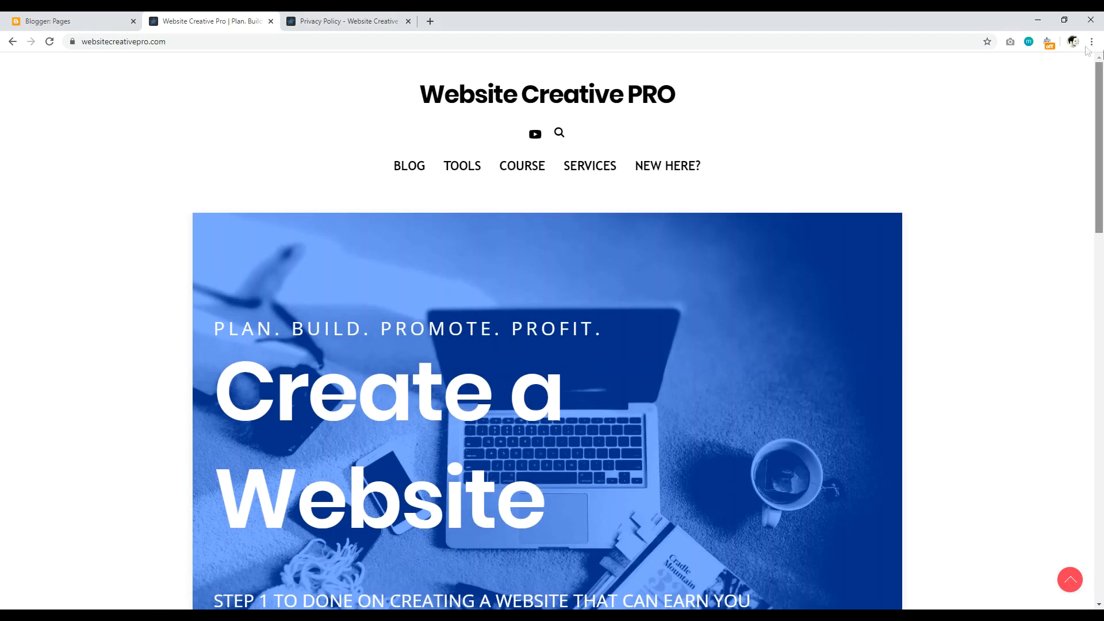
left_click(559, 133)
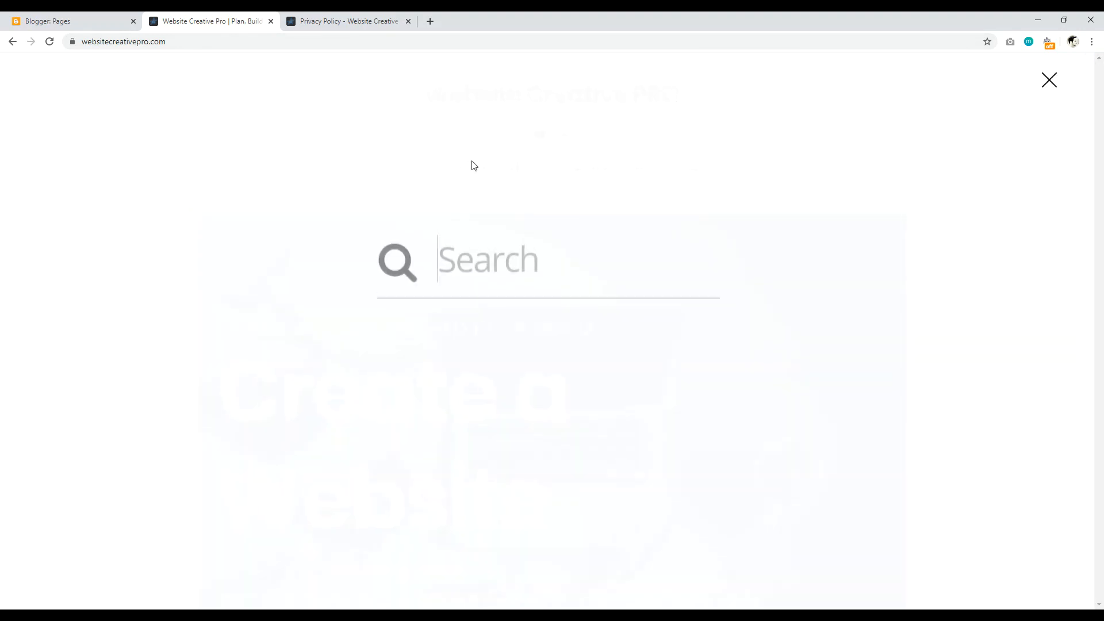
type("legal page")
key("BackSpace")
type("ges")
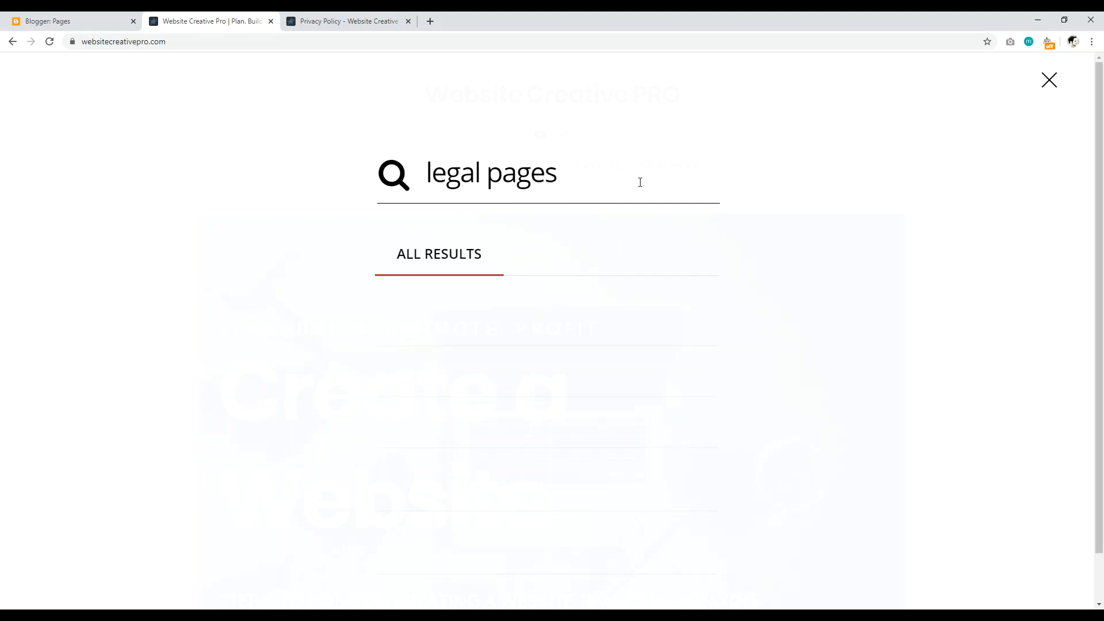
left_click(481, 320)
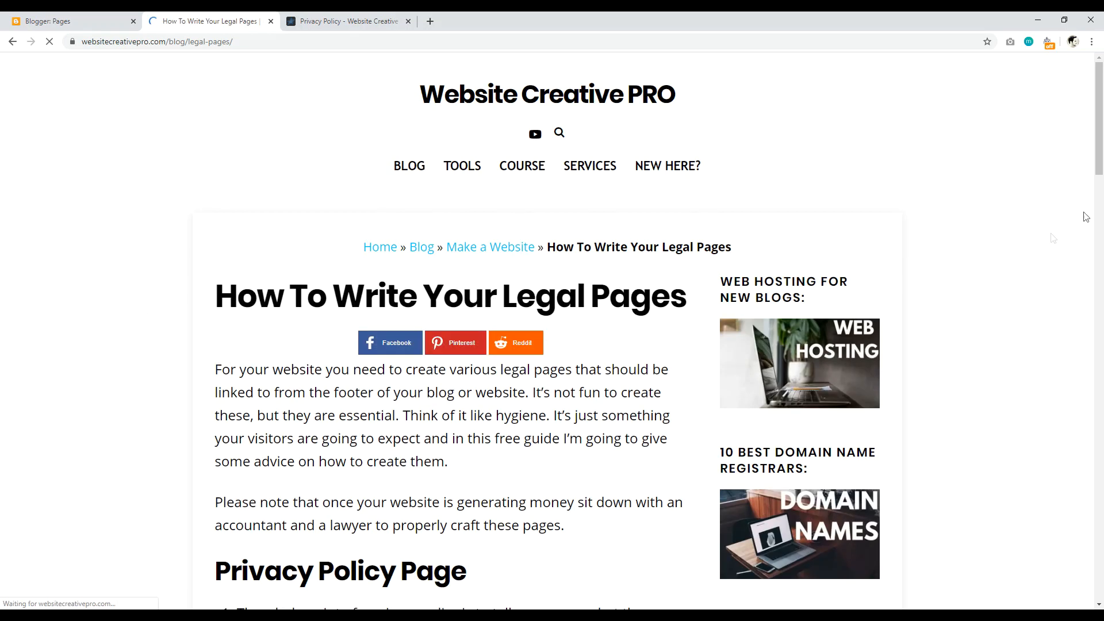
Step: Highlight the first privacy, Terms of Use and disclosure points, then go back to Blogger Pages
left_click_drag(1101, 129, 1103, 134)
scroll(345, 293, "down", 7)
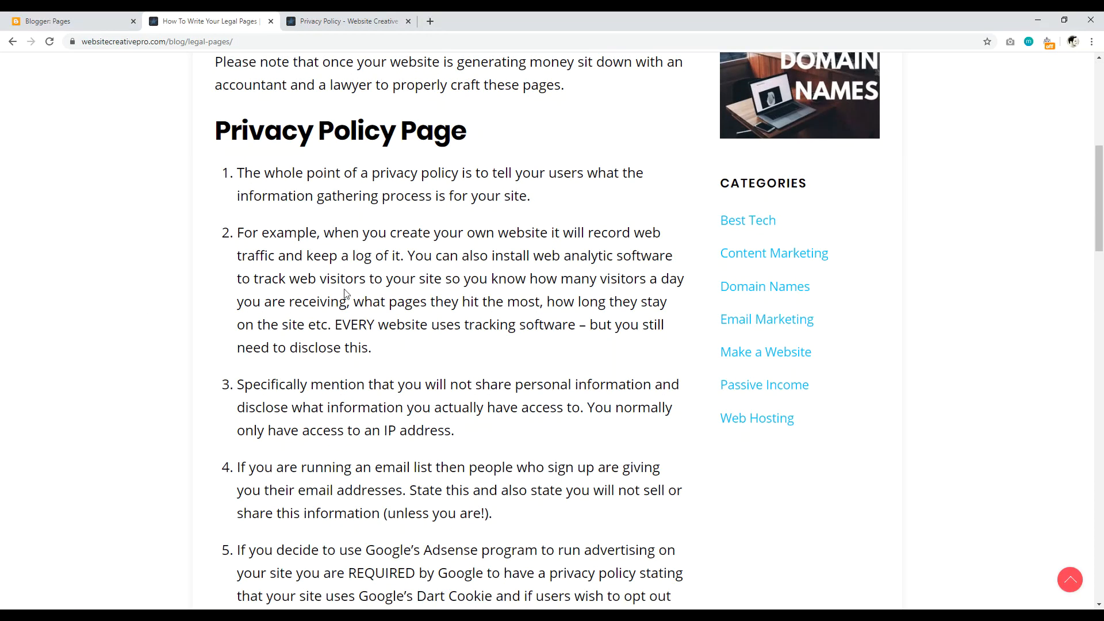
left_click_drag(258, 171, 514, 190)
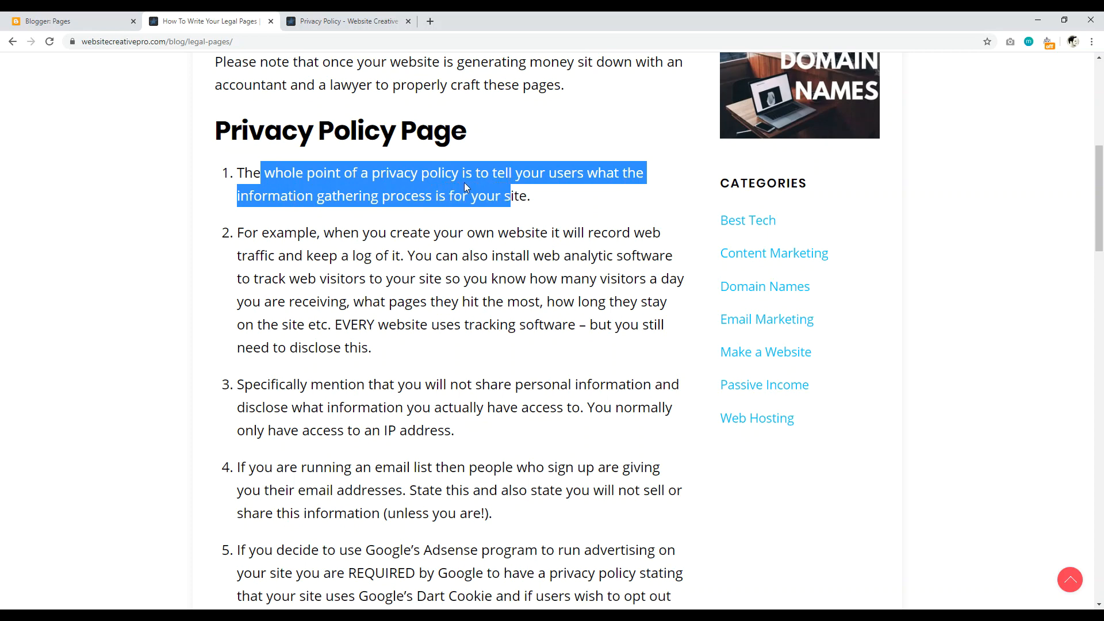
scroll(1098, 172, "down", 13)
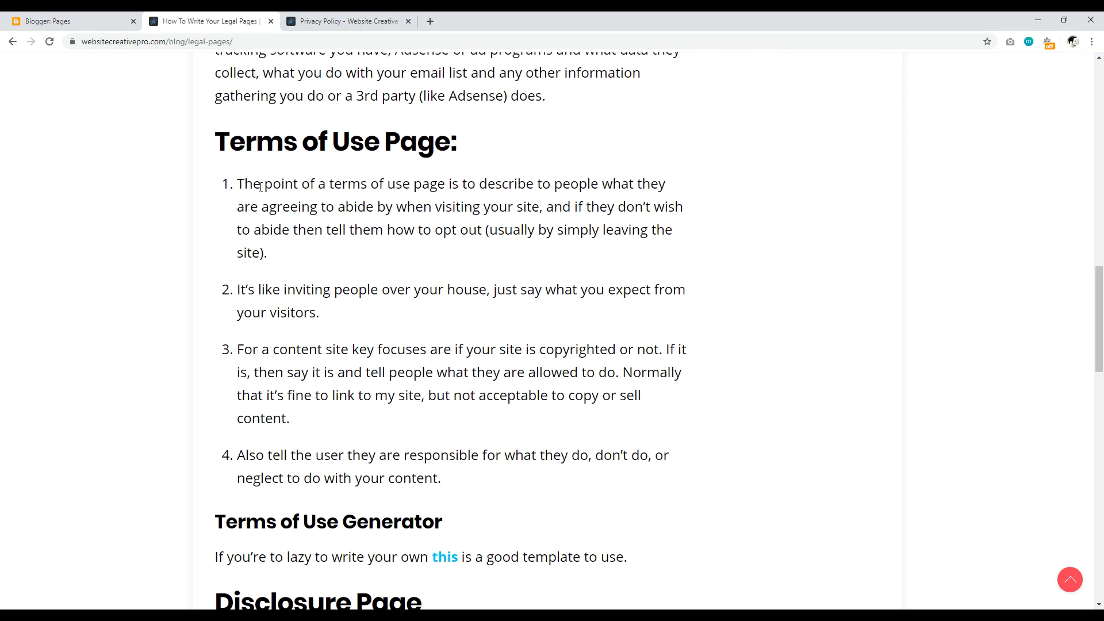
left_click_drag(295, 183, 386, 221)
scroll(424, 224, "down", 8)
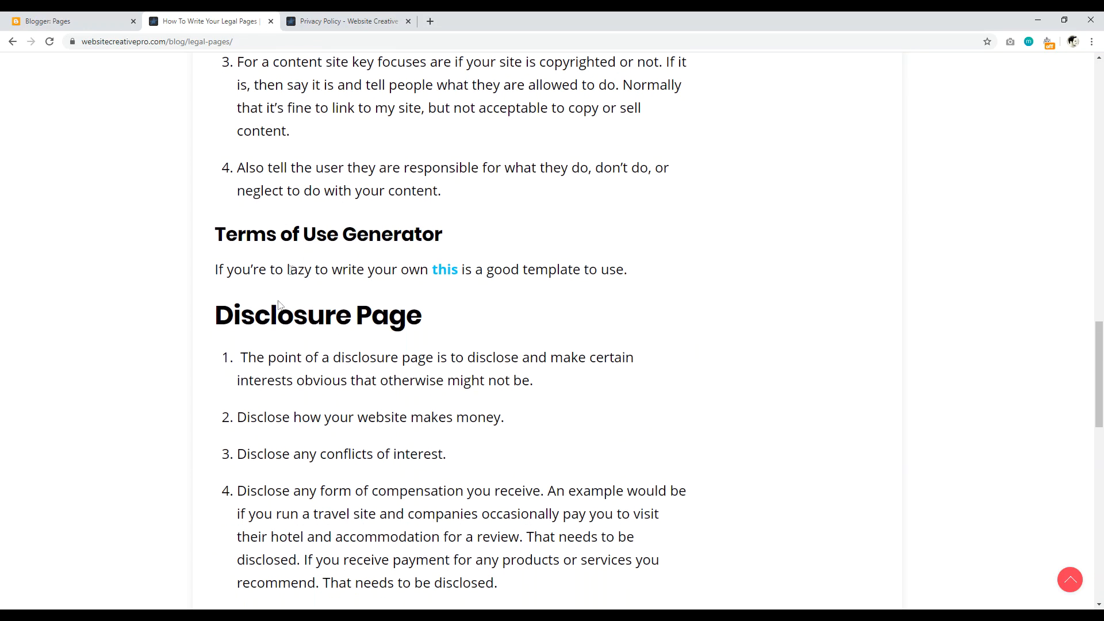
left_click_drag(275, 183, 486, 223)
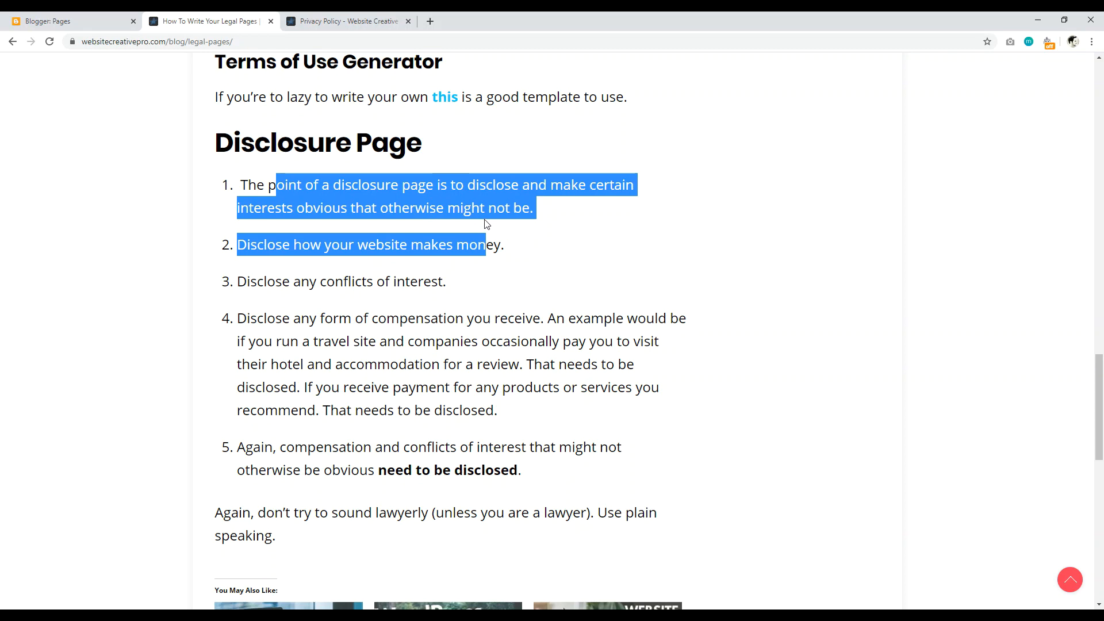
left_click(474, 248)
left_click_drag(1099, 390, 1098, 215)
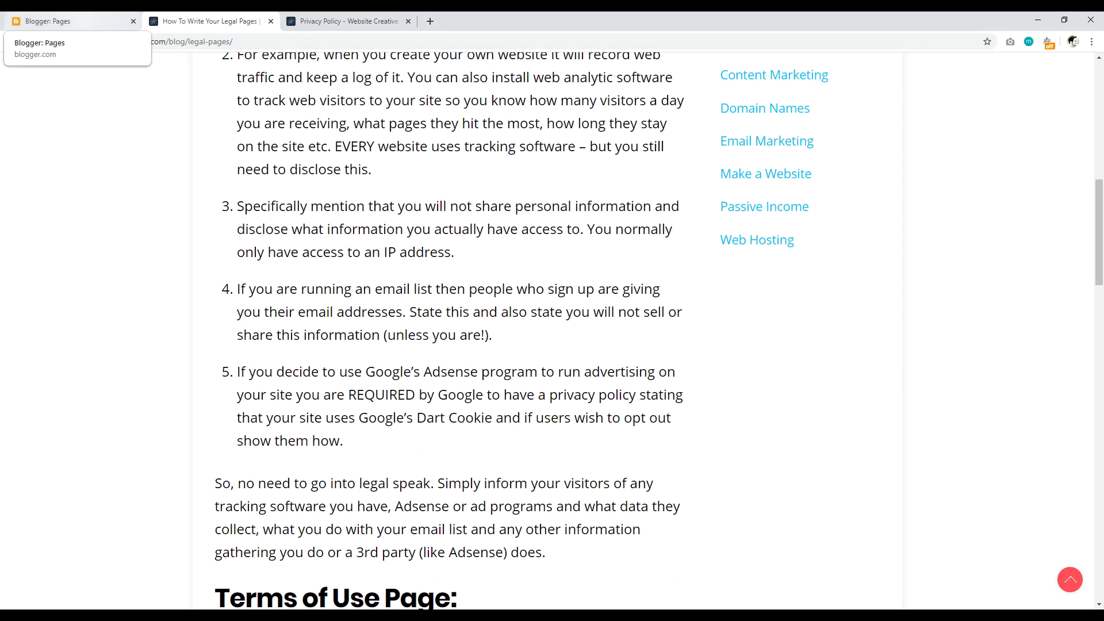
left_click(63, 21)
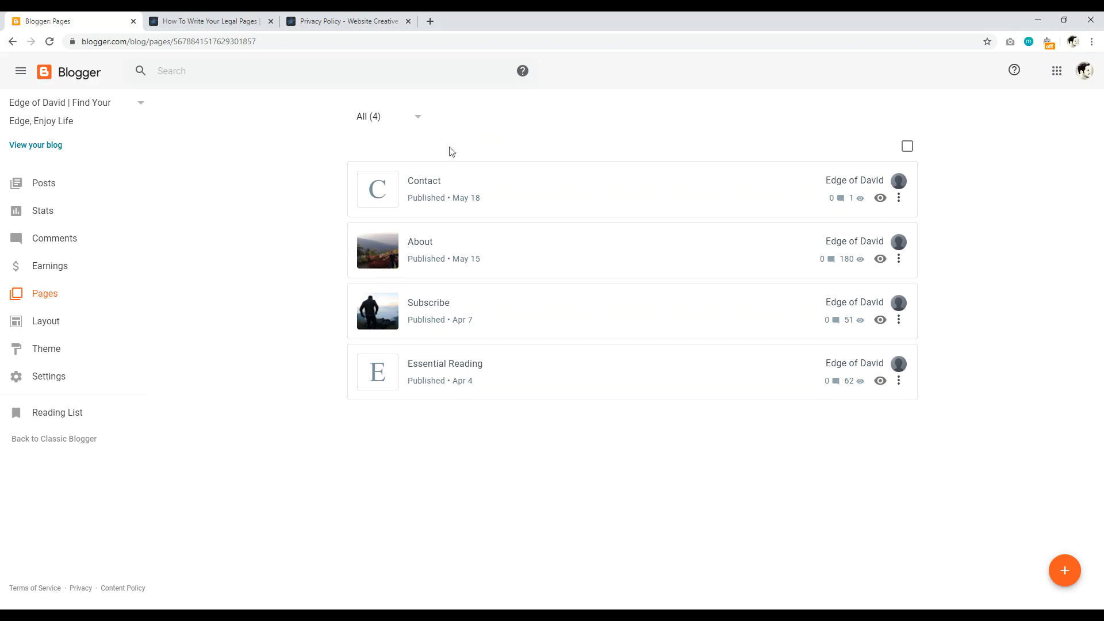
Step: In the legal pages article, highlight the web-traffic tracking sentence and the Dart Cookie opt-out text
left_click(207, 21)
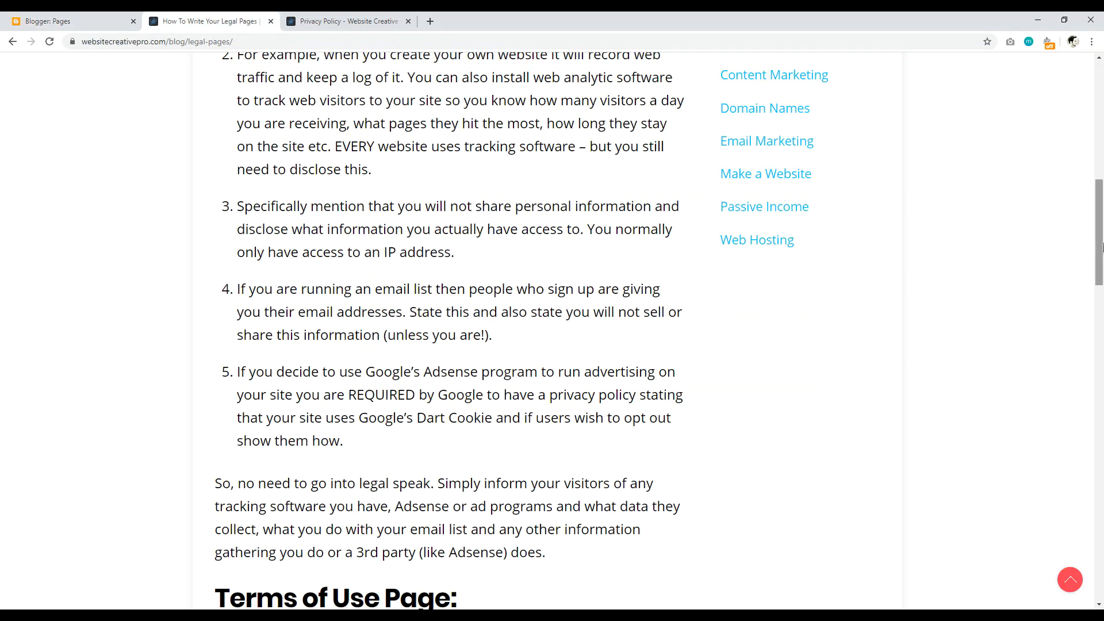
scroll(1099, 246, "down", 5)
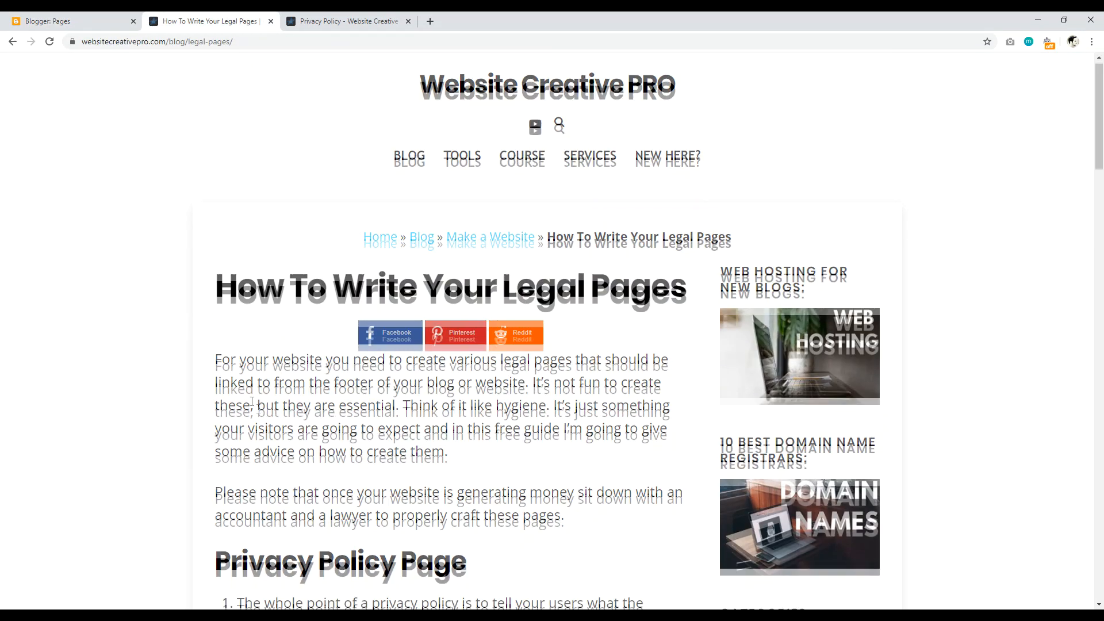
scroll(224, 329, "down", 1)
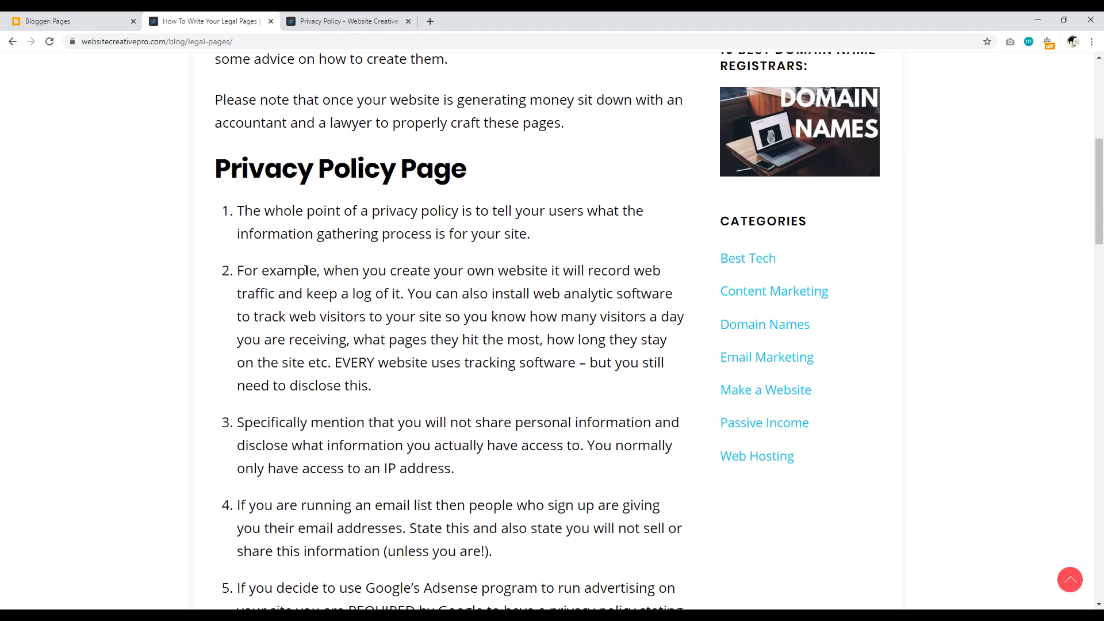
left_click_drag(335, 274, 446, 363)
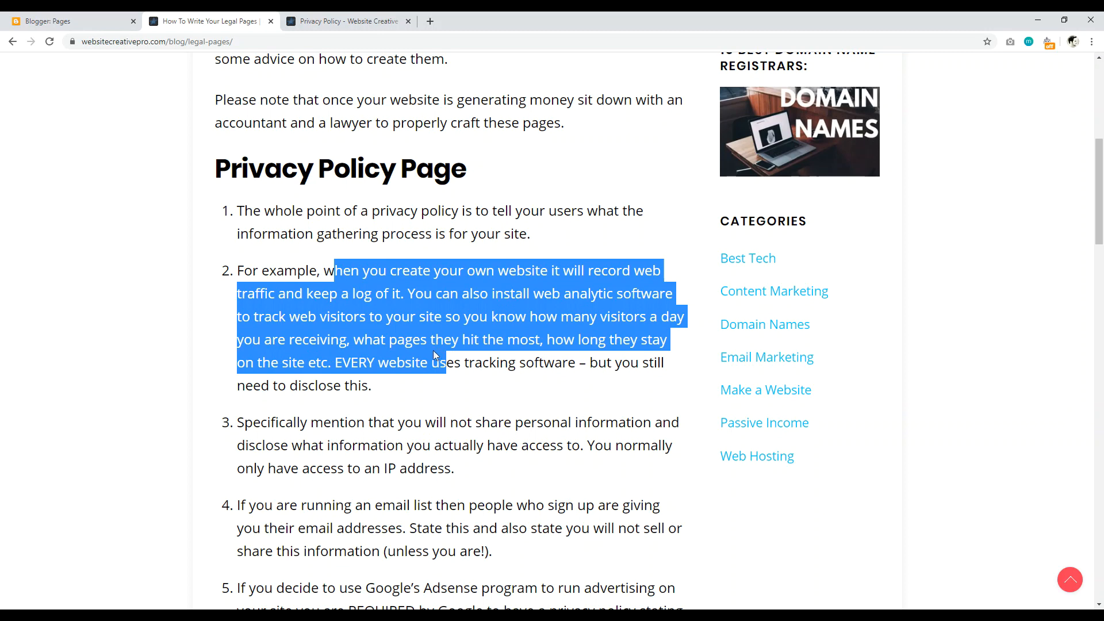
scroll(410, 353, "down", 5)
left_click_drag(319, 301, 587, 343)
left_click(453, 339)
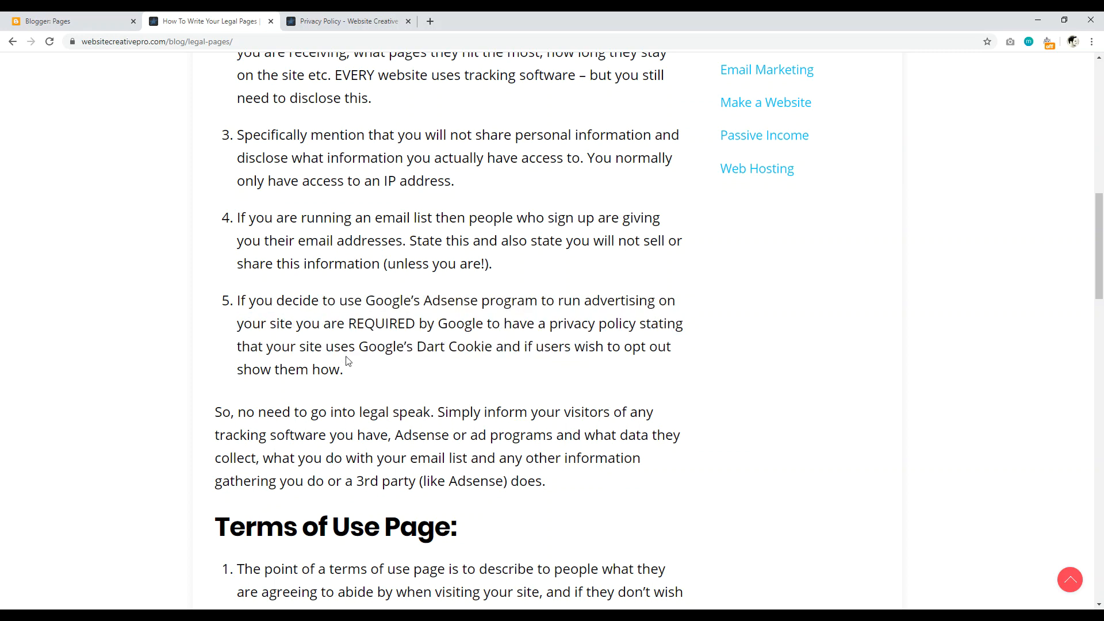
left_click_drag(353, 343, 488, 369)
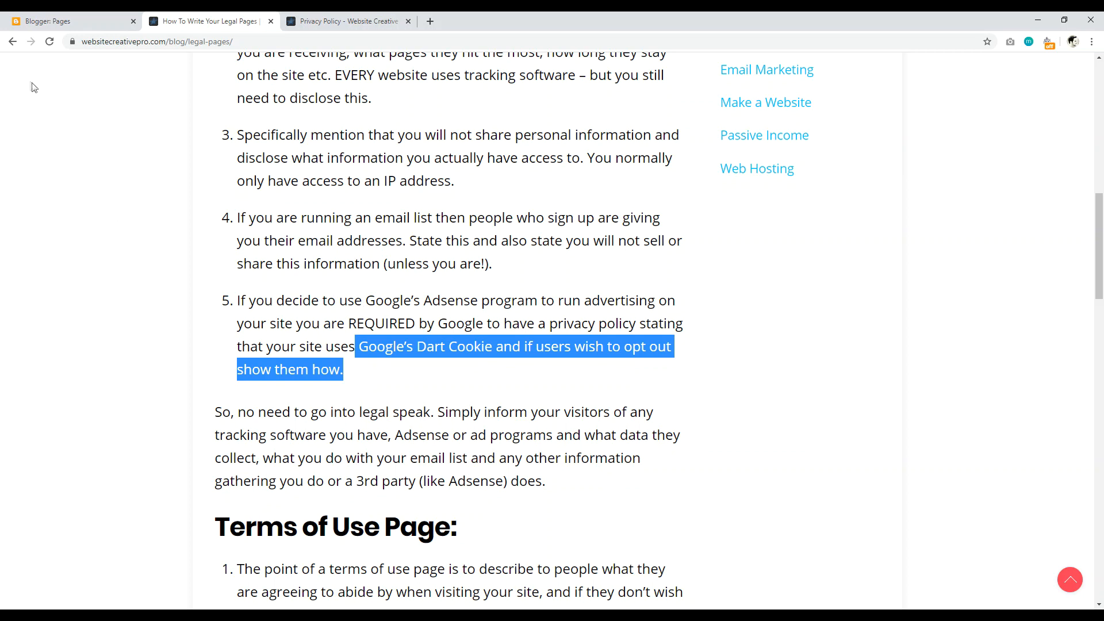
Step: Compare the example Privacy Policy page, finish scrolling the article, and return to the Blogger dashboard
left_click(85, 21)
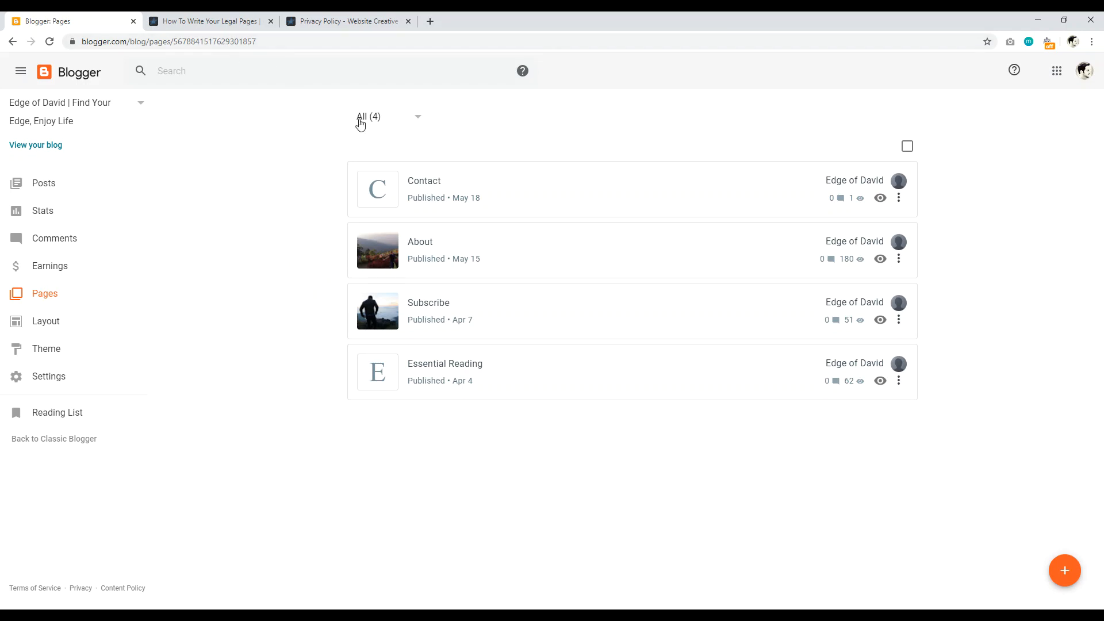
left_click(336, 21)
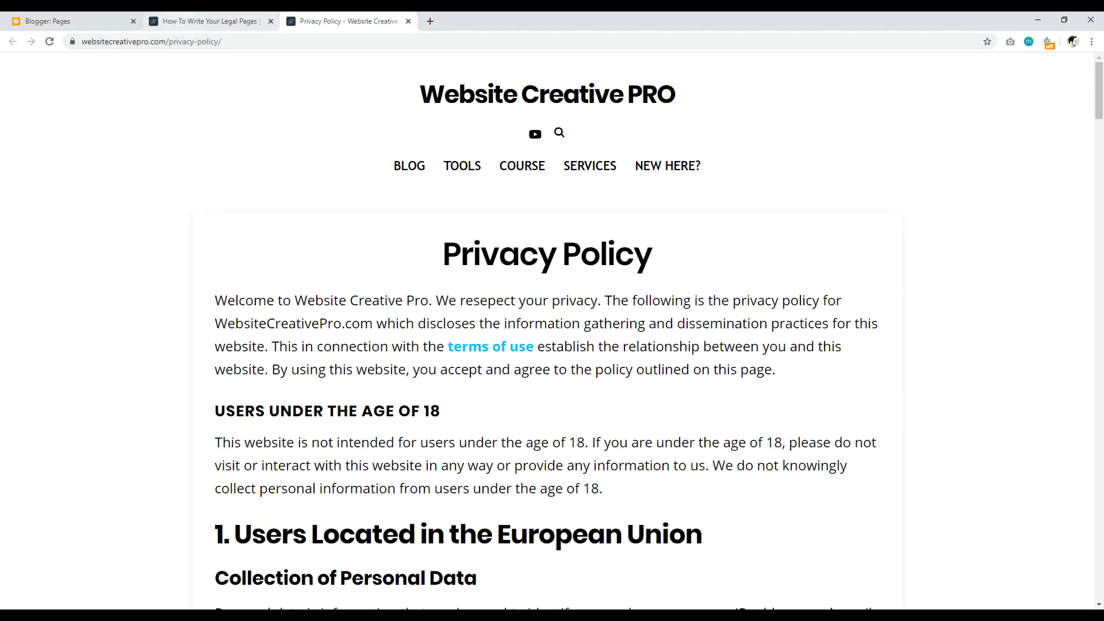
left_click(201, 24)
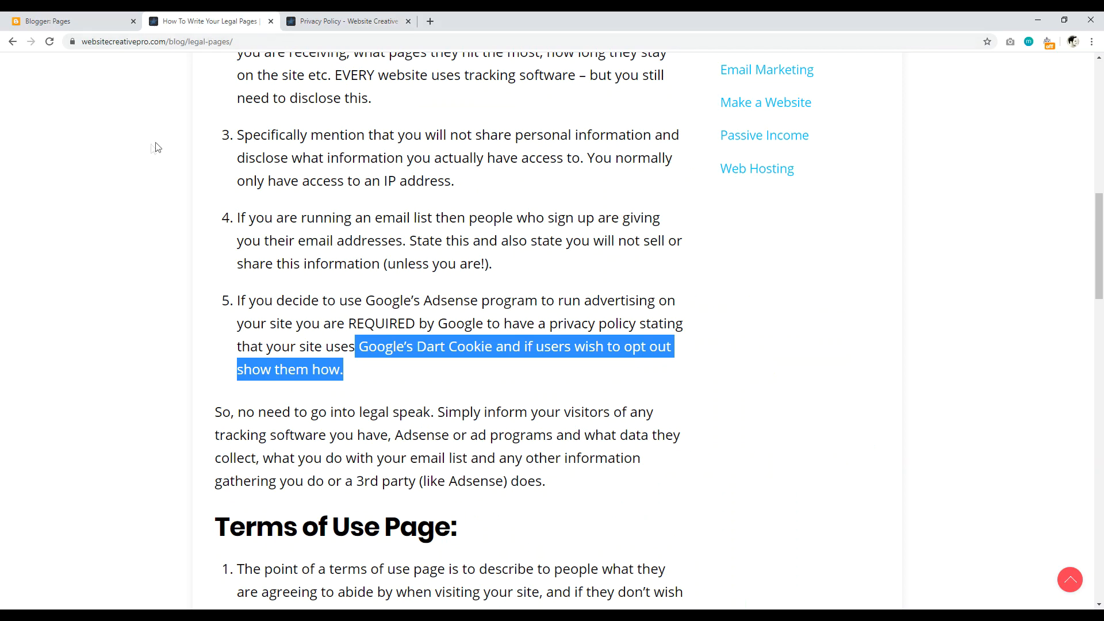
left_click_drag(1100, 271, 1101, 121)
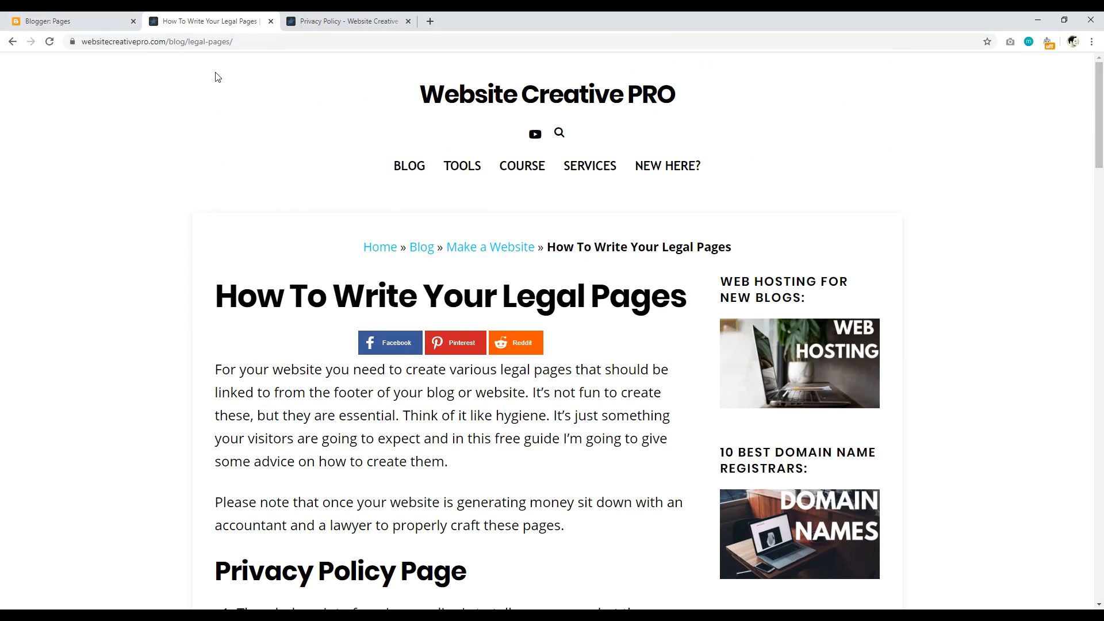
scroll(180, 115, "down", 2)
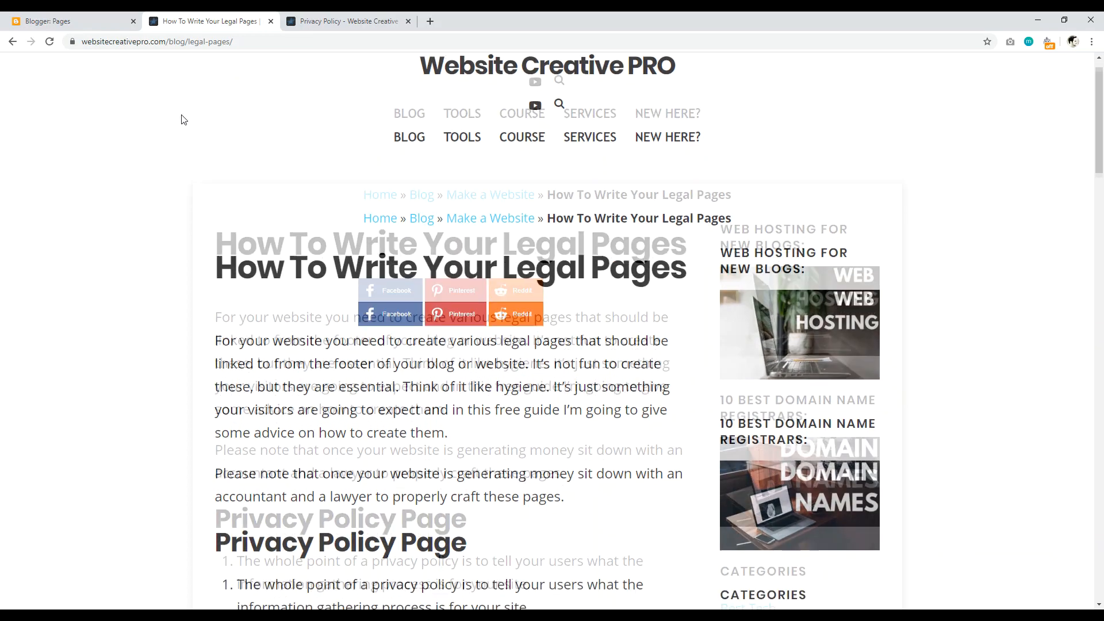
scroll(175, 123, "down", 3)
scroll(184, 115, "down", 4)
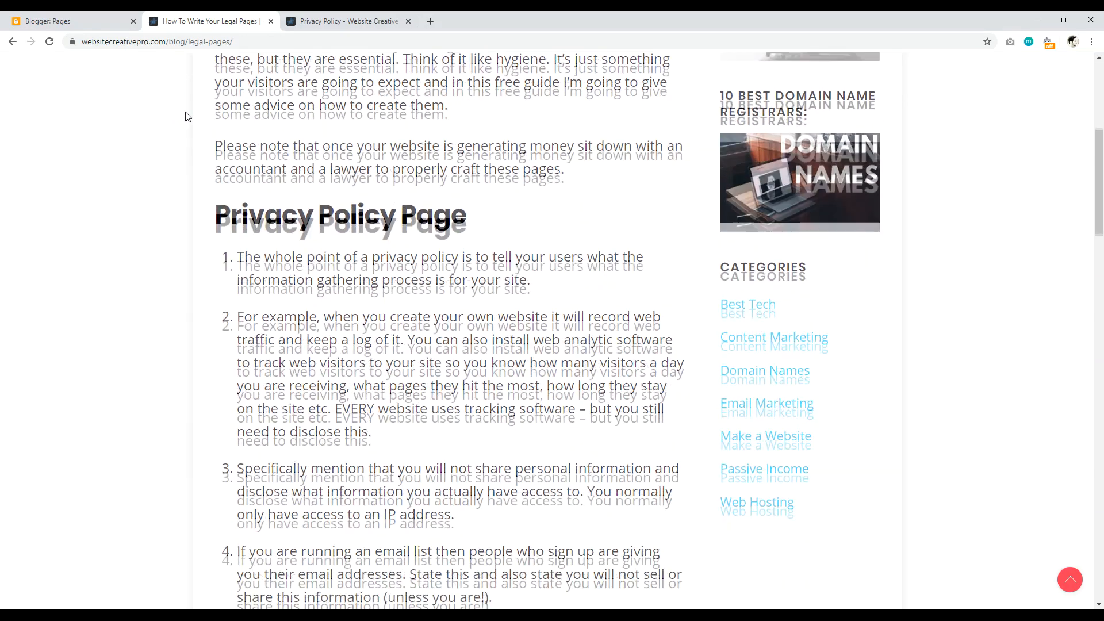
left_click(74, 20)
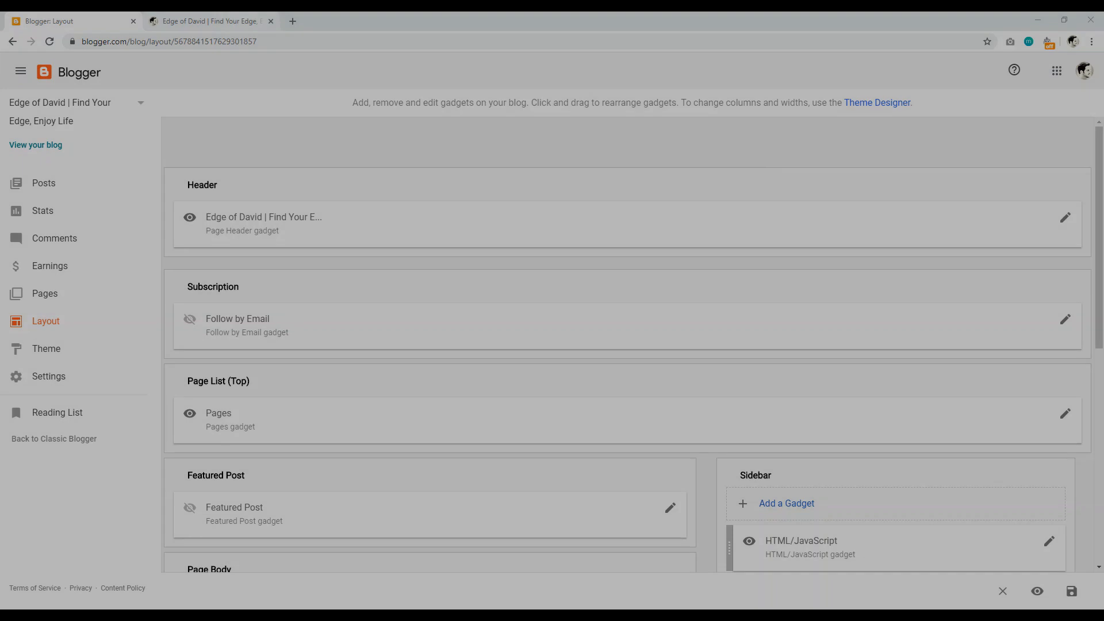
left_click(207, 20)
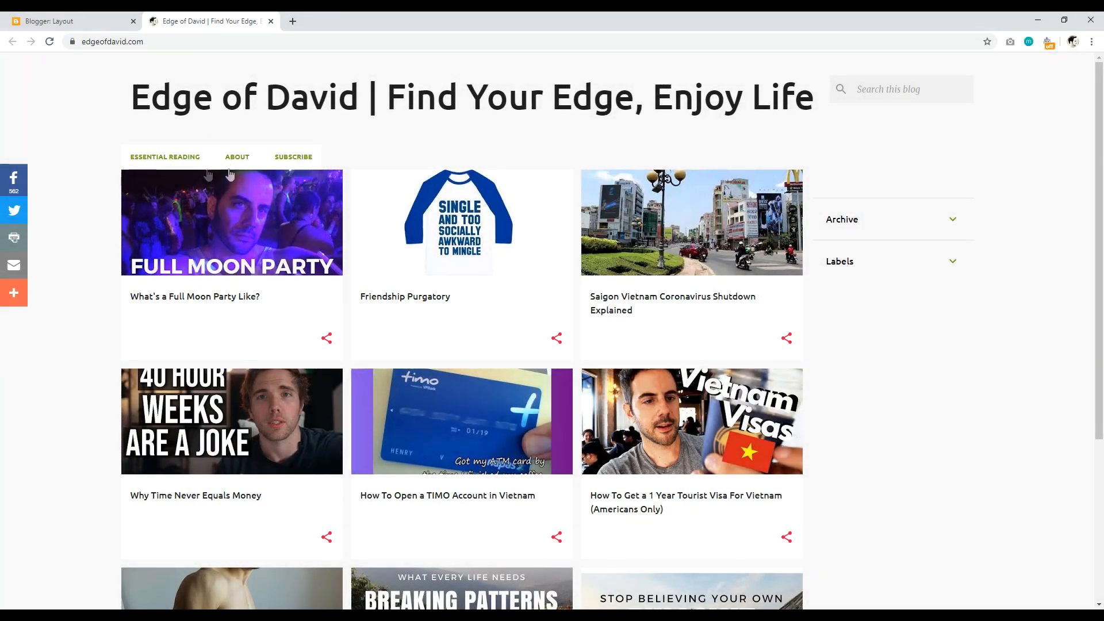
left_click(52, 21)
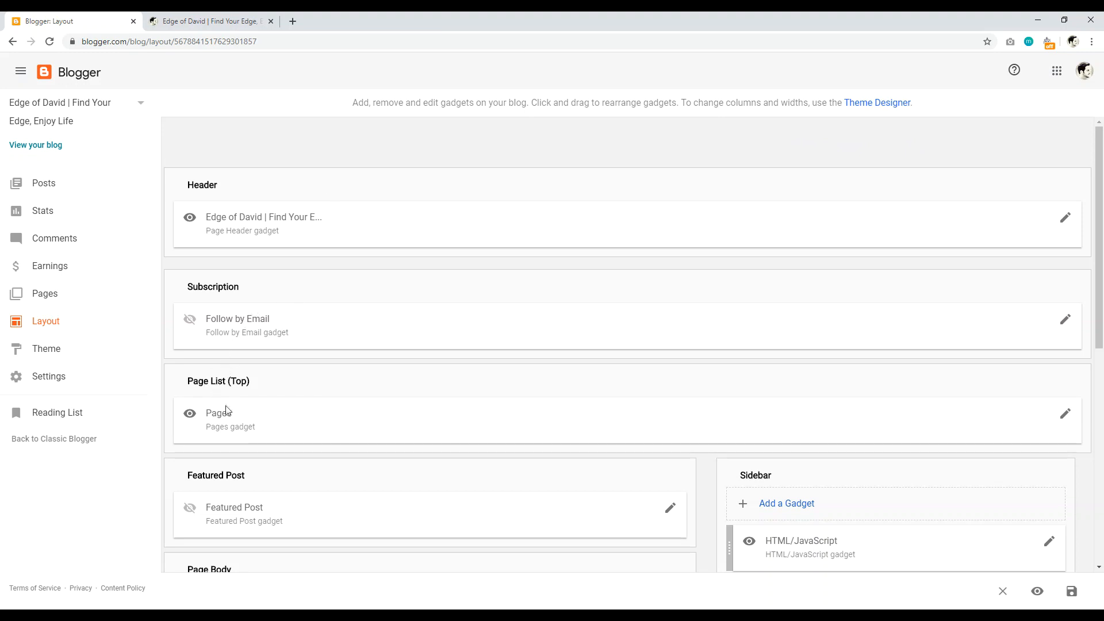
scroll(224, 402, "down", 1)
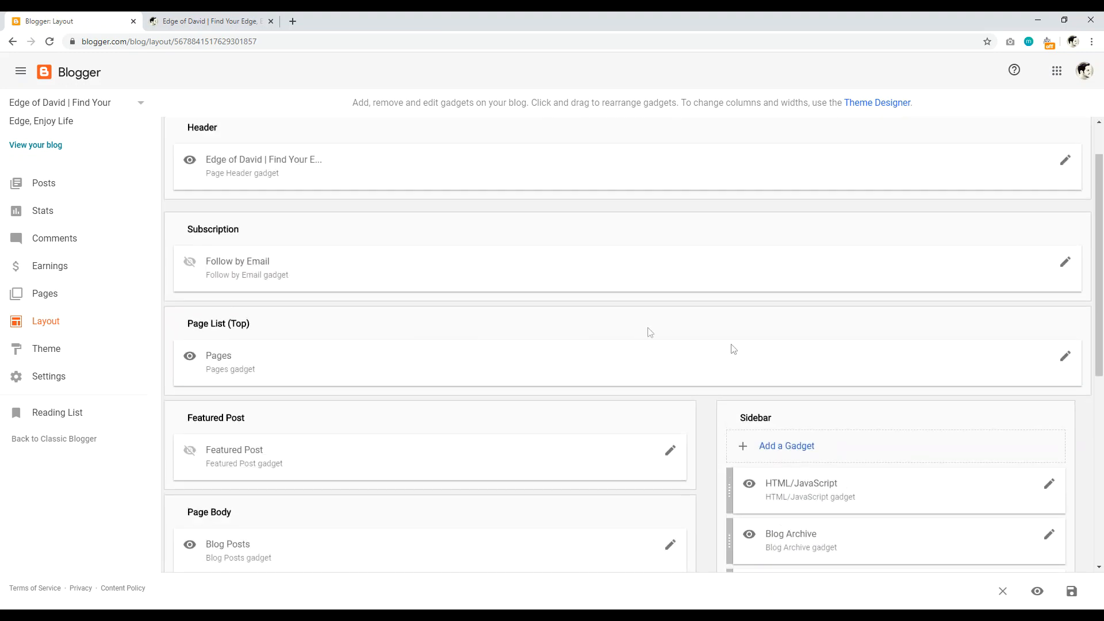
left_click(1065, 362)
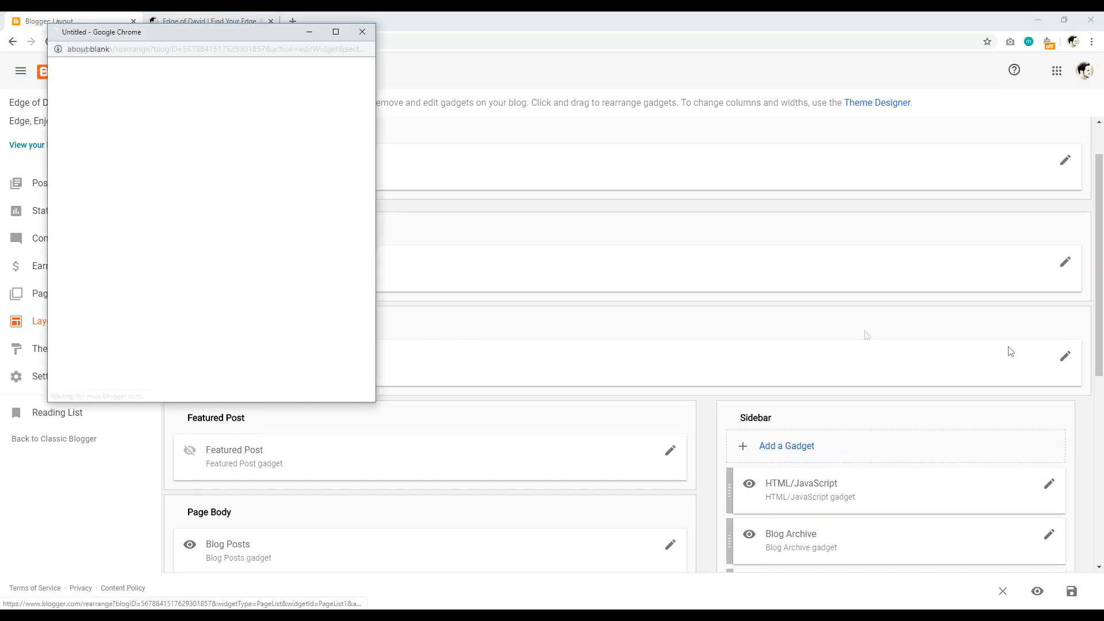
scroll(352, 249, "down", 2)
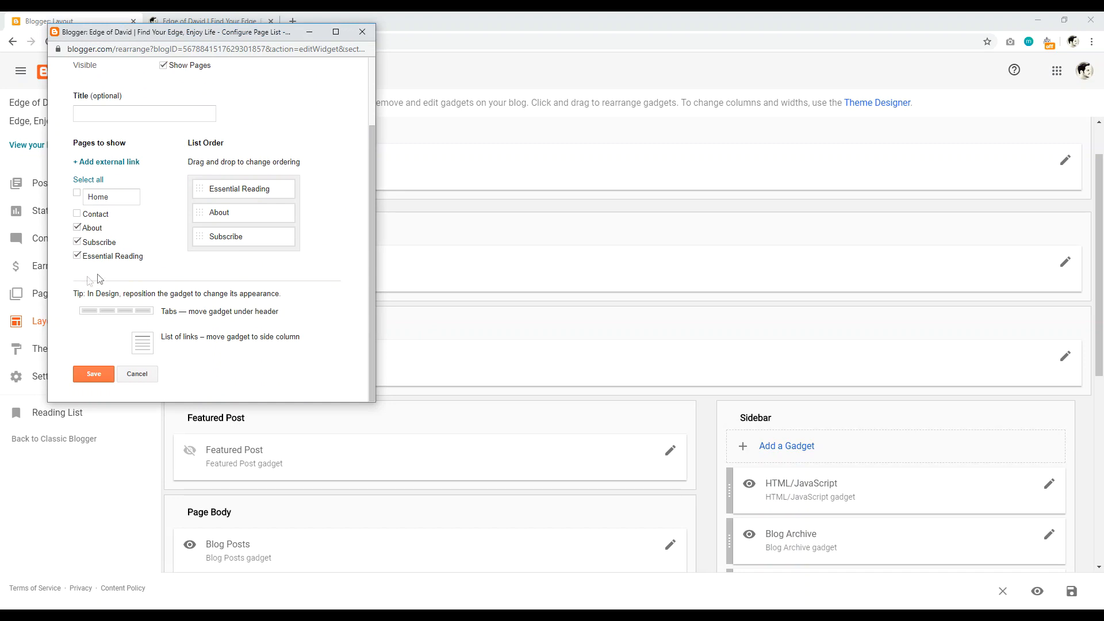
scroll(129, 167, "up", 1)
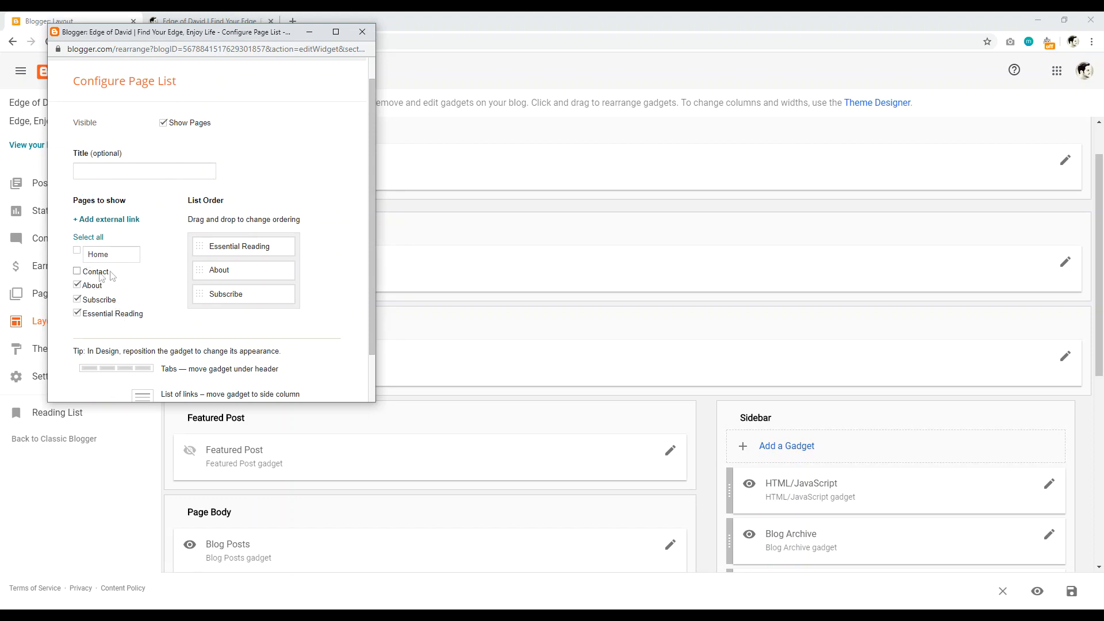
left_click(286, 16)
left_click(163, 22)
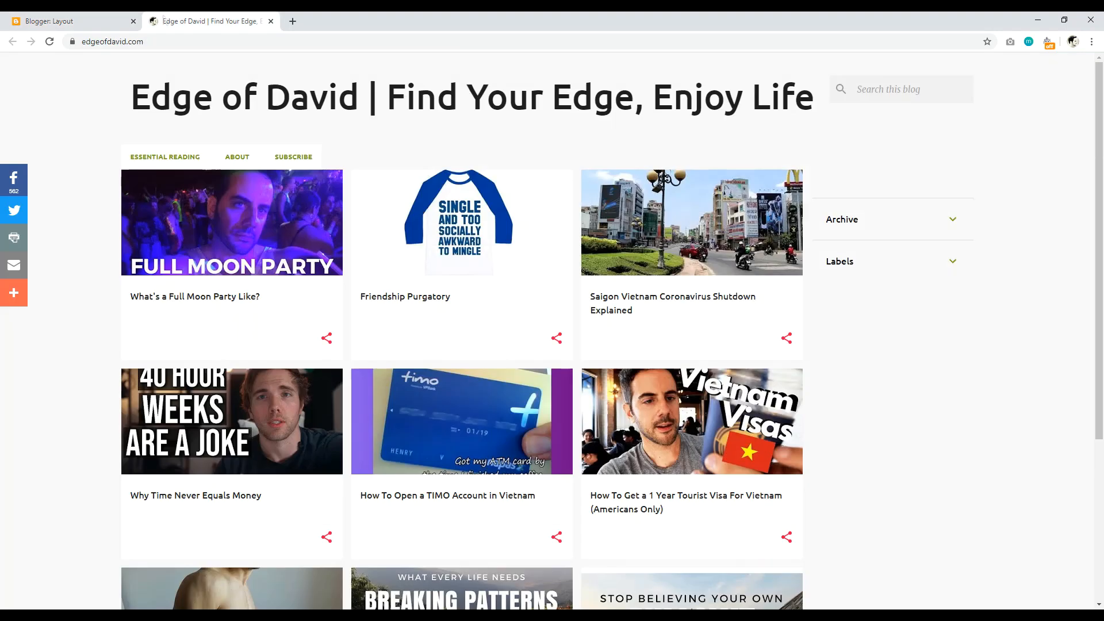
key("ctrl+shift+Tab")
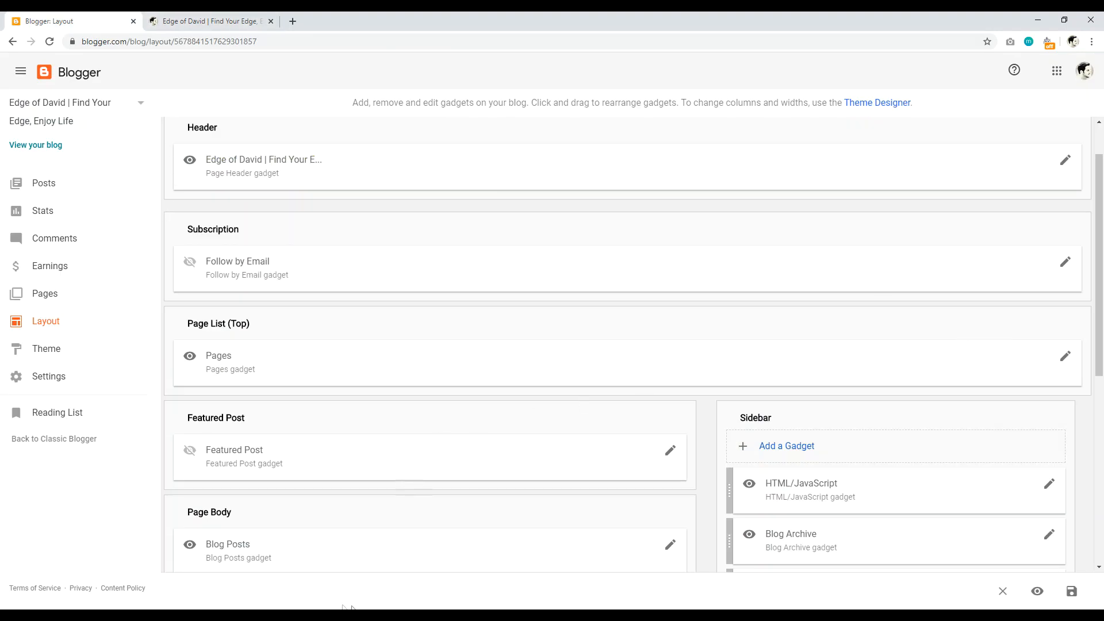
left_click(417, 580)
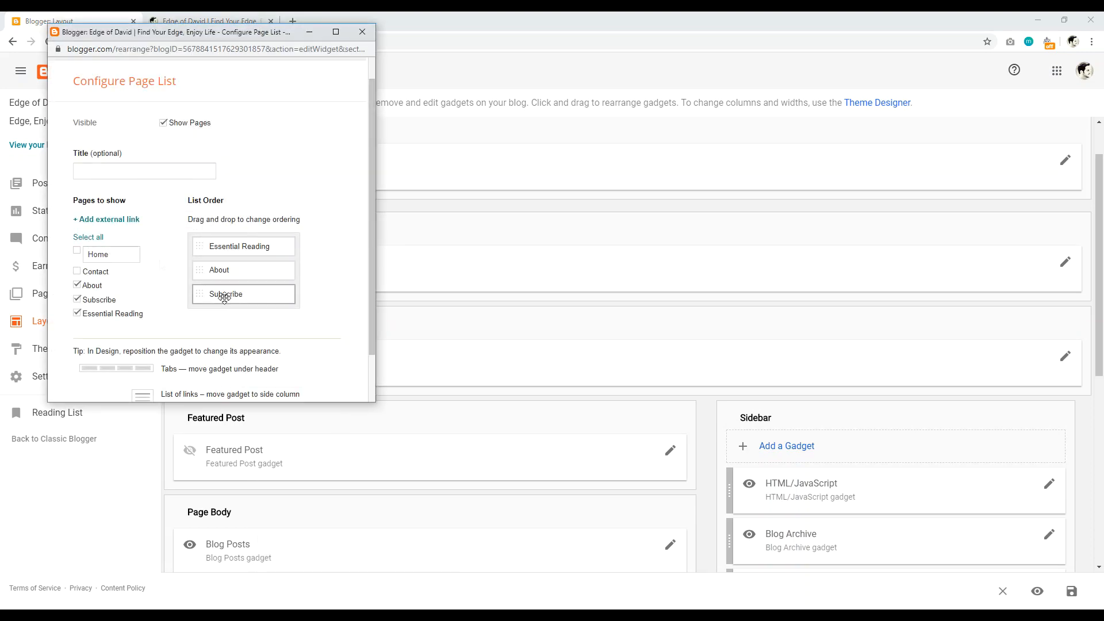
left_click(111, 221)
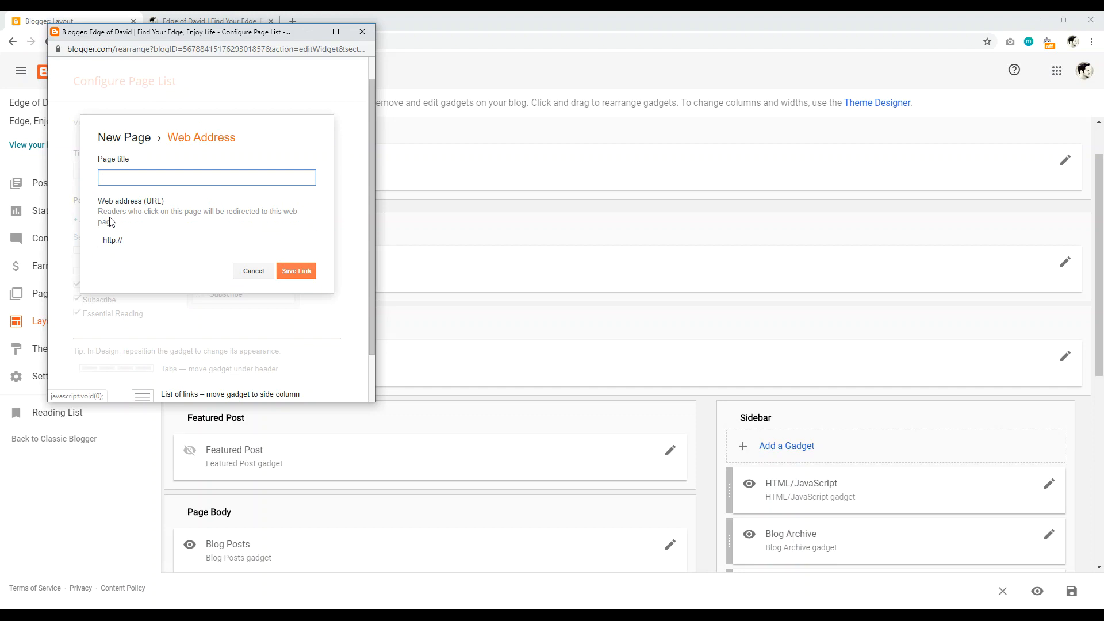
left_click(254, 271)
left_click(363, 31)
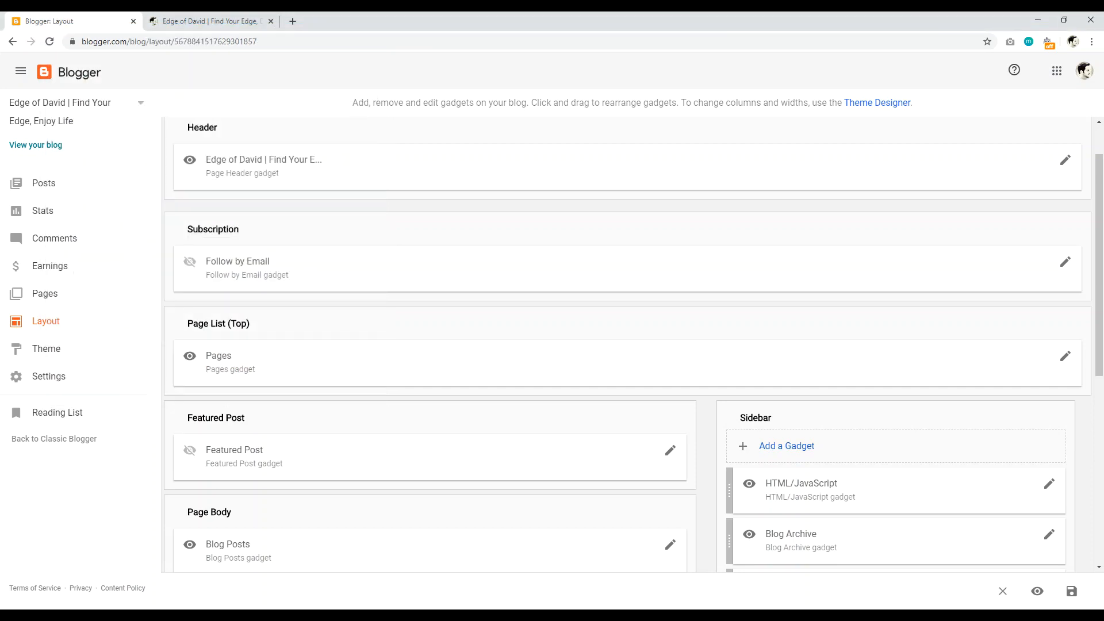
left_click(207, 21)
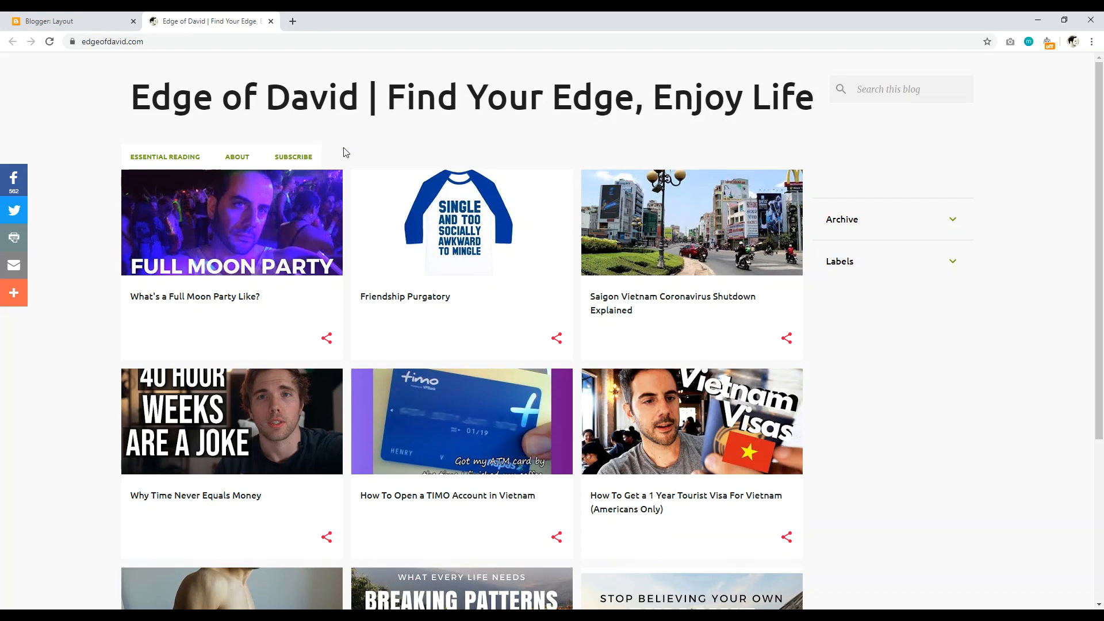
left_click(75, 21)
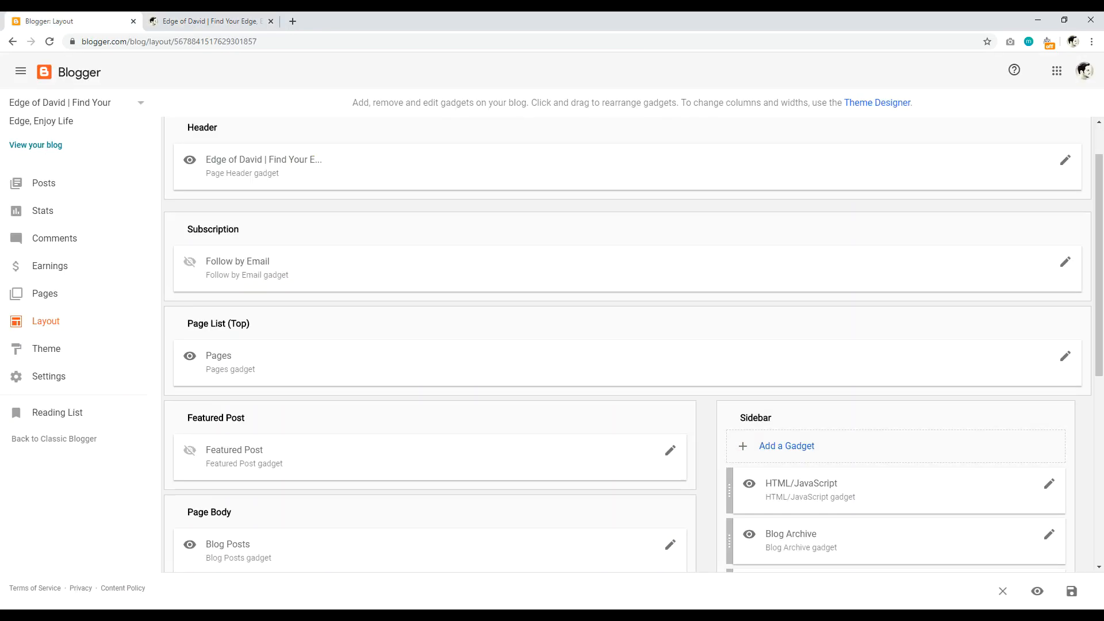
left_click(353, 616)
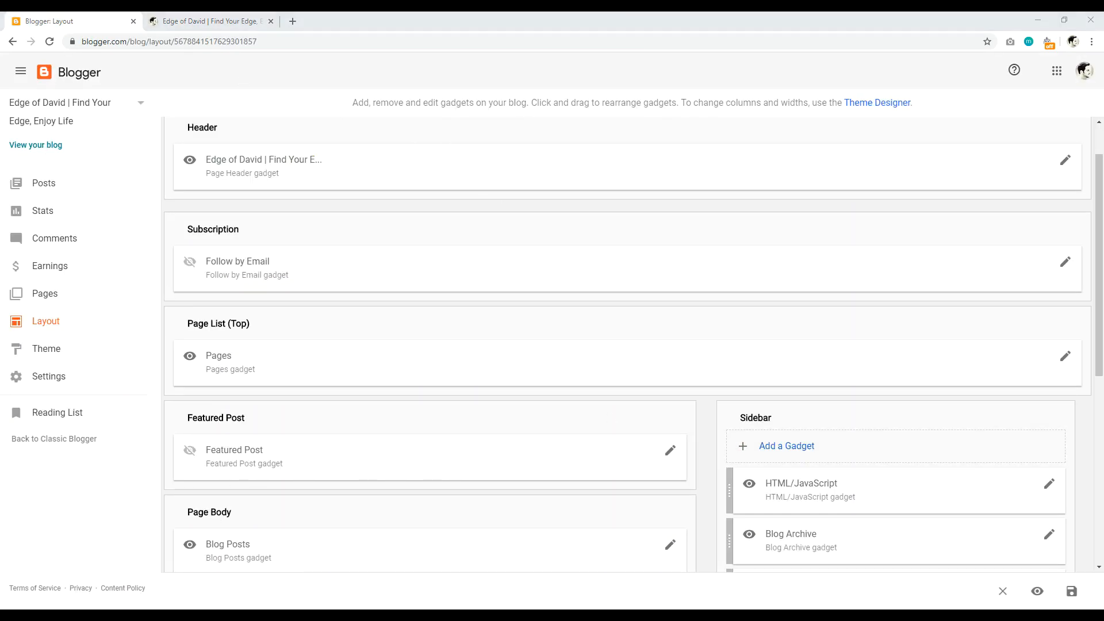
left_click(402, 582)
scroll(259, 173, "down", 1)
Step: Scroll the live Sony FDR X3000 post, past its briefly selected title, down to the embedded video
scroll(338, 157, "up", 2)
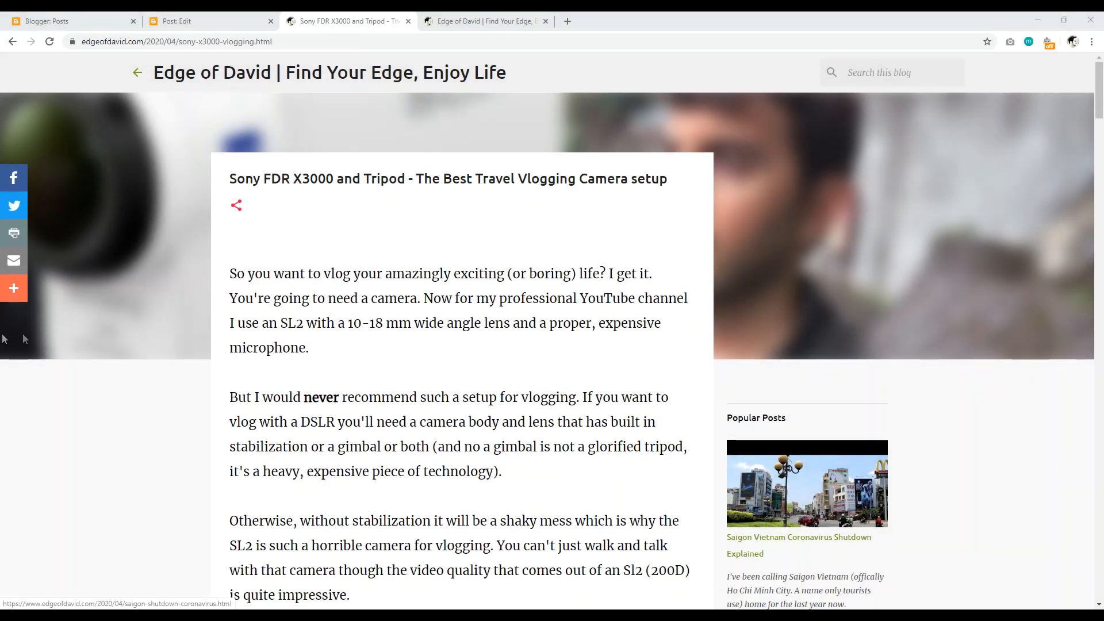
left_click_drag(1100, 133, 1102, 570)
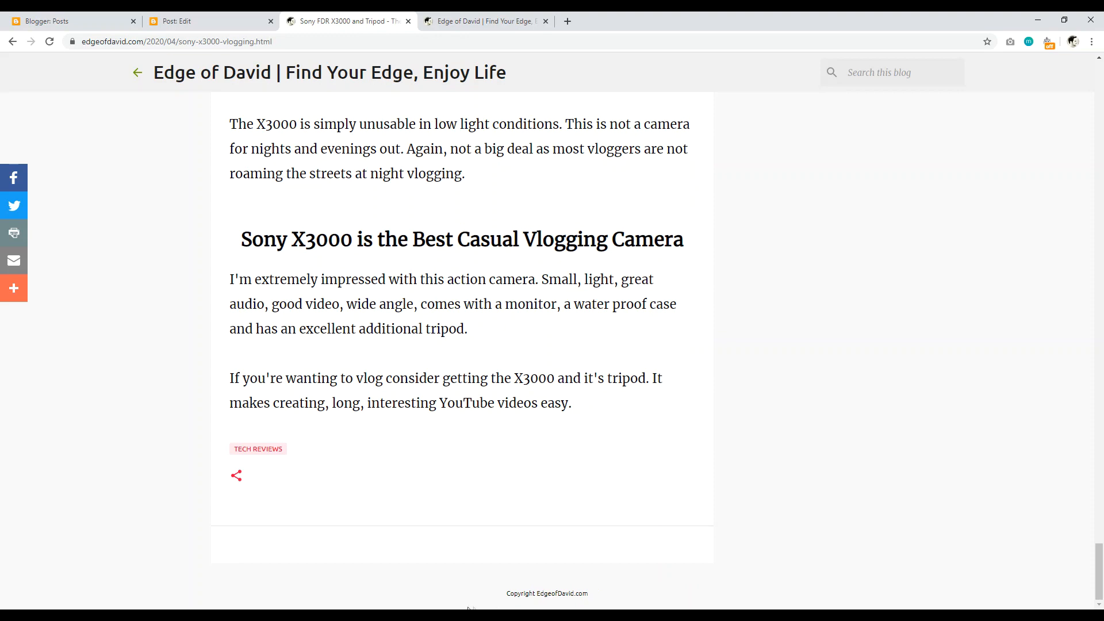
left_click_drag(507, 597, 578, 596)
left_click_drag(1099, 577, 1101, 92)
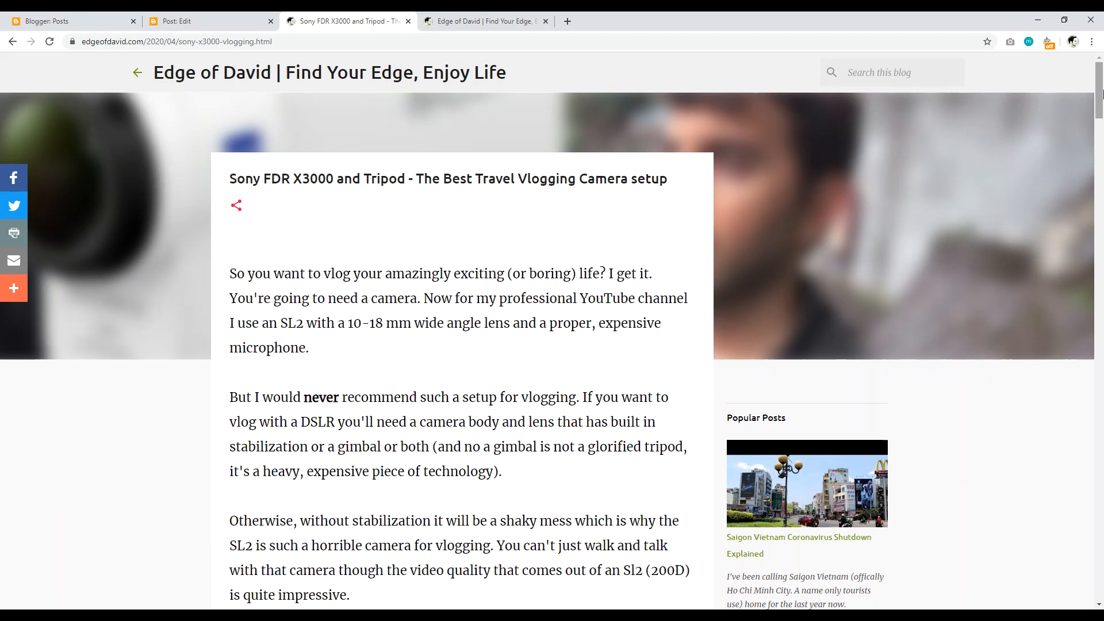
left_click_drag(673, 183, 270, 183)
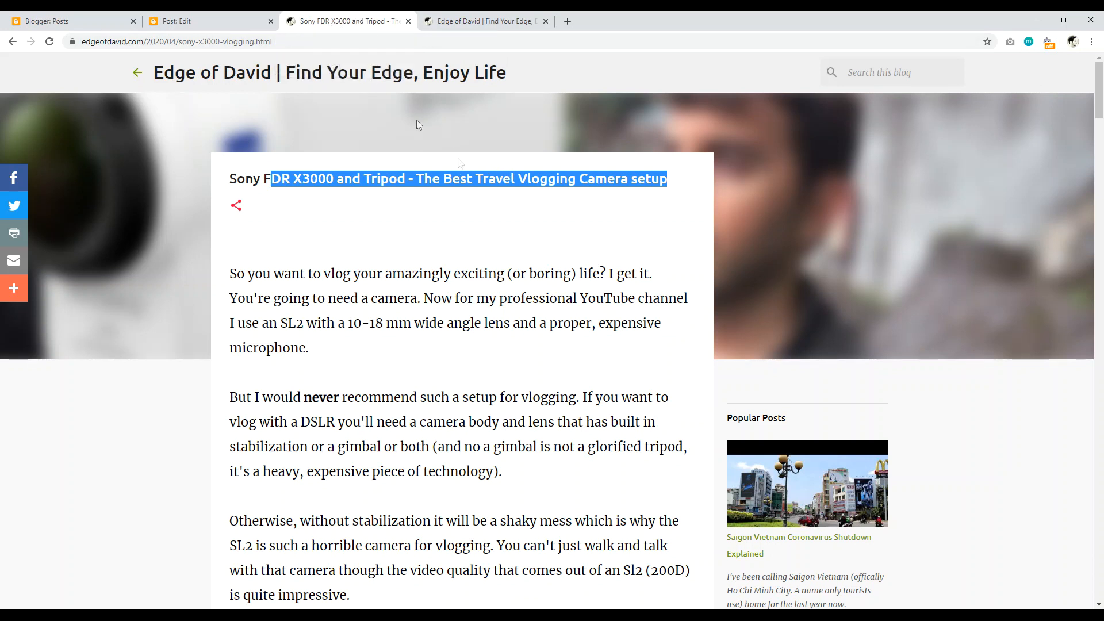
left_click(584, 181)
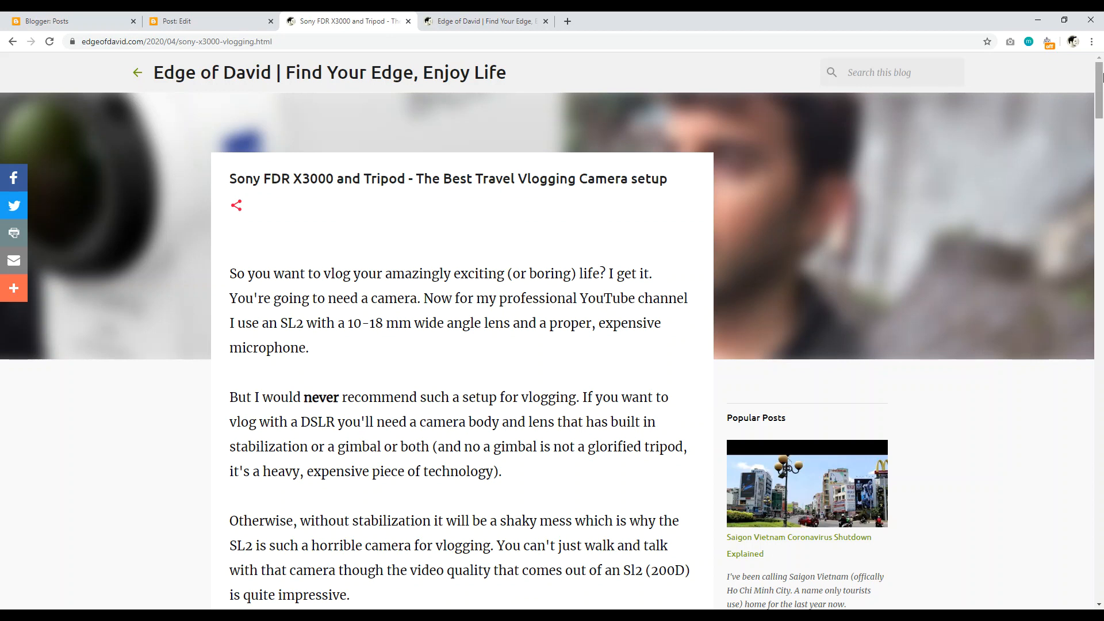
scroll(460, 328, "down", 7)
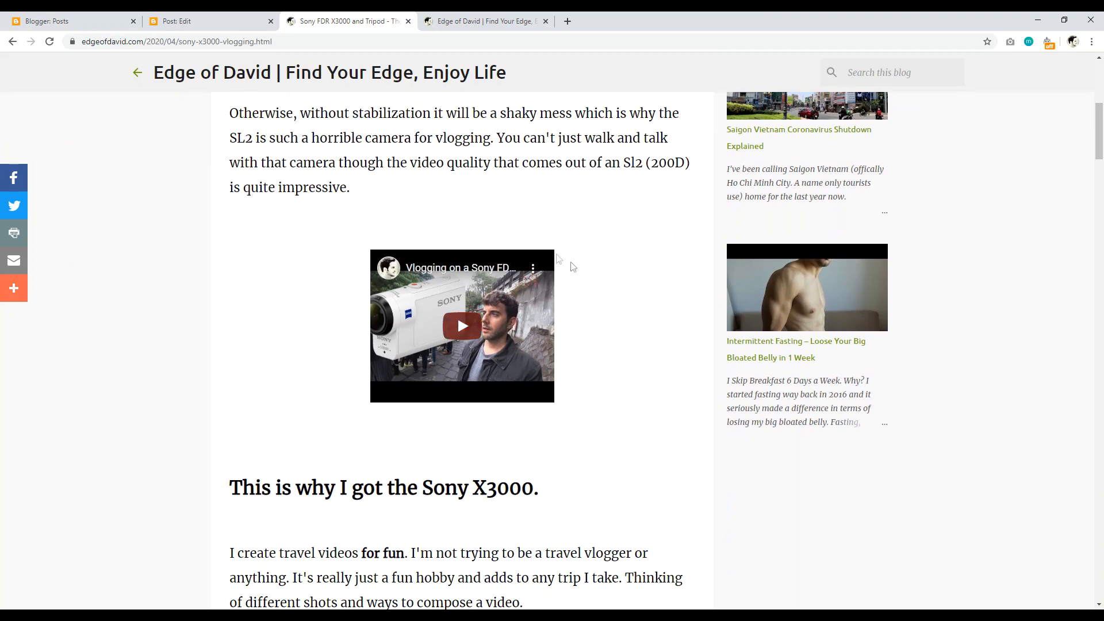
left_click_drag(1098, 147, 1099, 114)
left_click(499, 21)
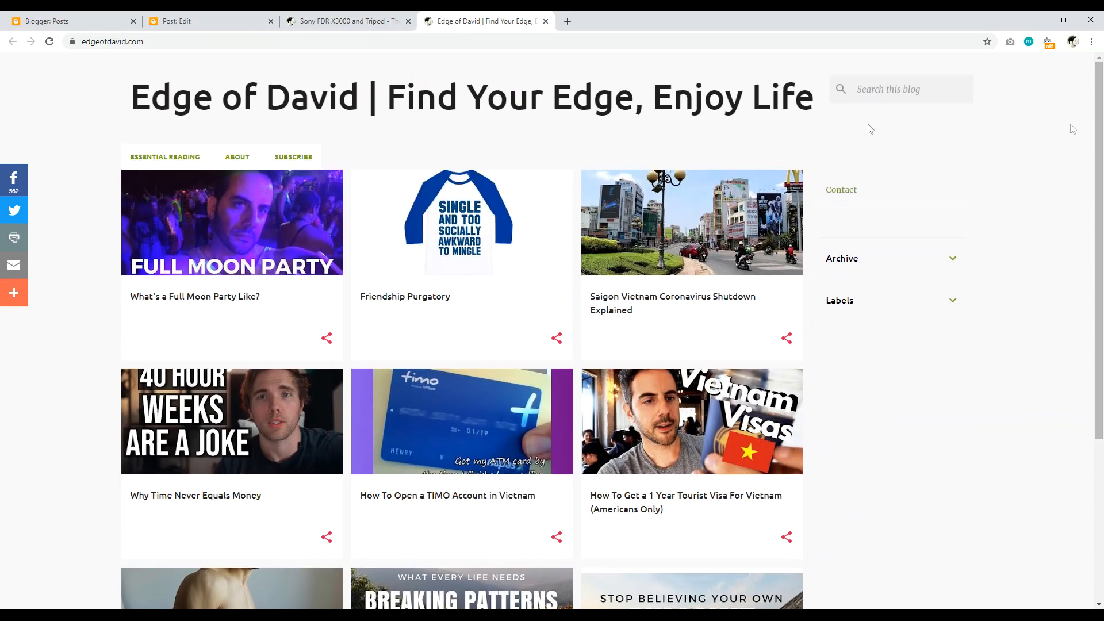
left_click_drag(1099, 117, 1102, 272)
scroll(1103, 265, "up", 2)
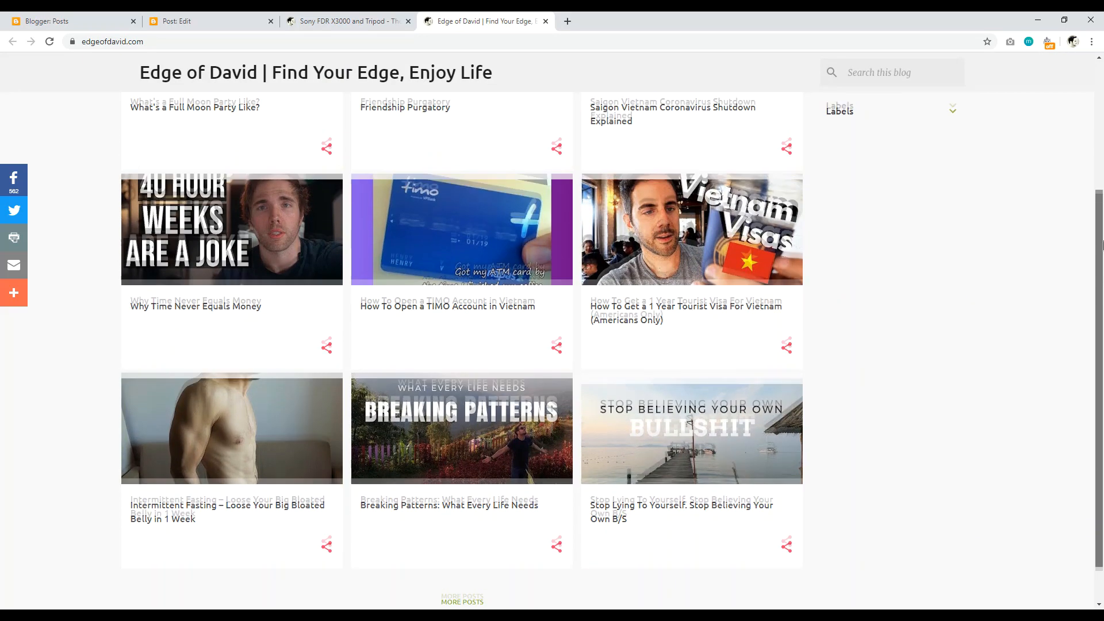
scroll(1103, 282, "up", 2)
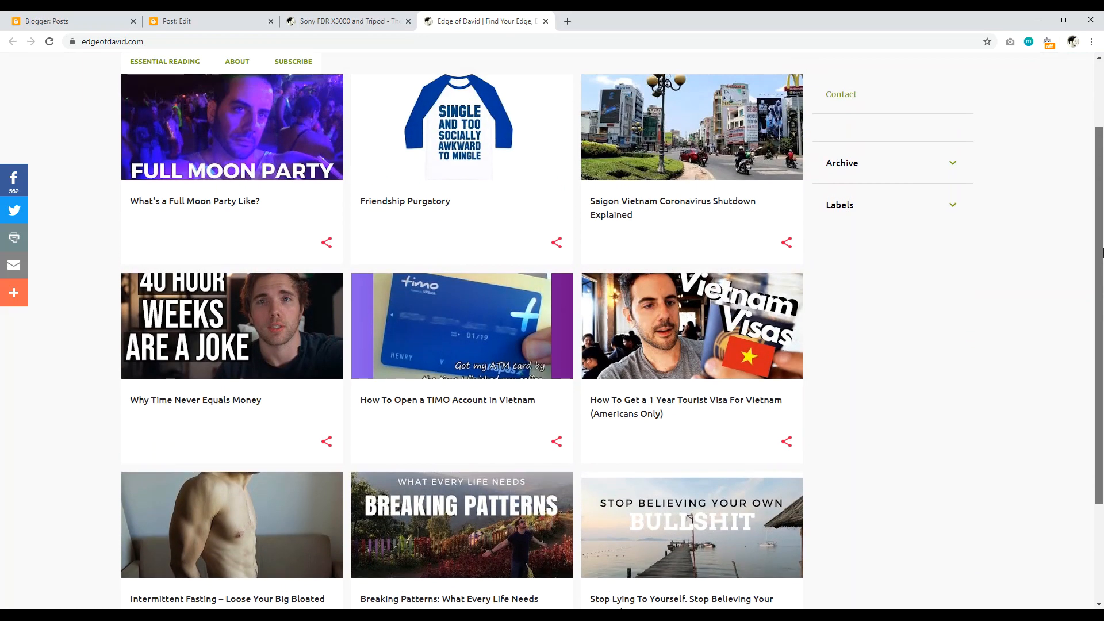
left_click(344, 21)
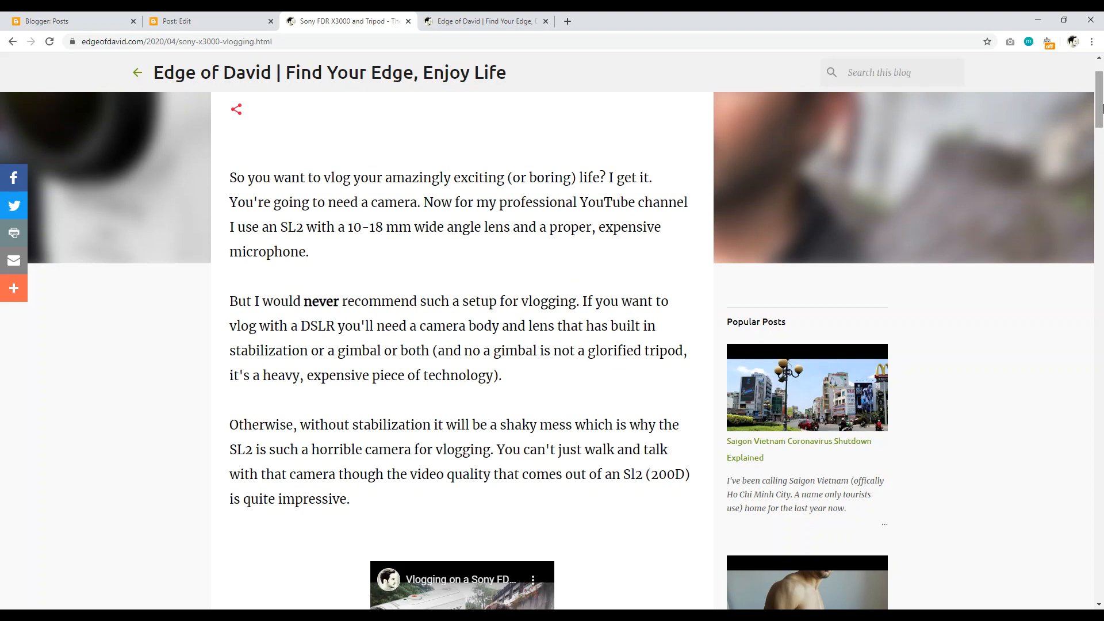
Step: Scroll the live post and highlight a heading with its two following paragraphs
left_click_drag(1103, 111, 1102, 161)
scroll(530, 358, "down", 2)
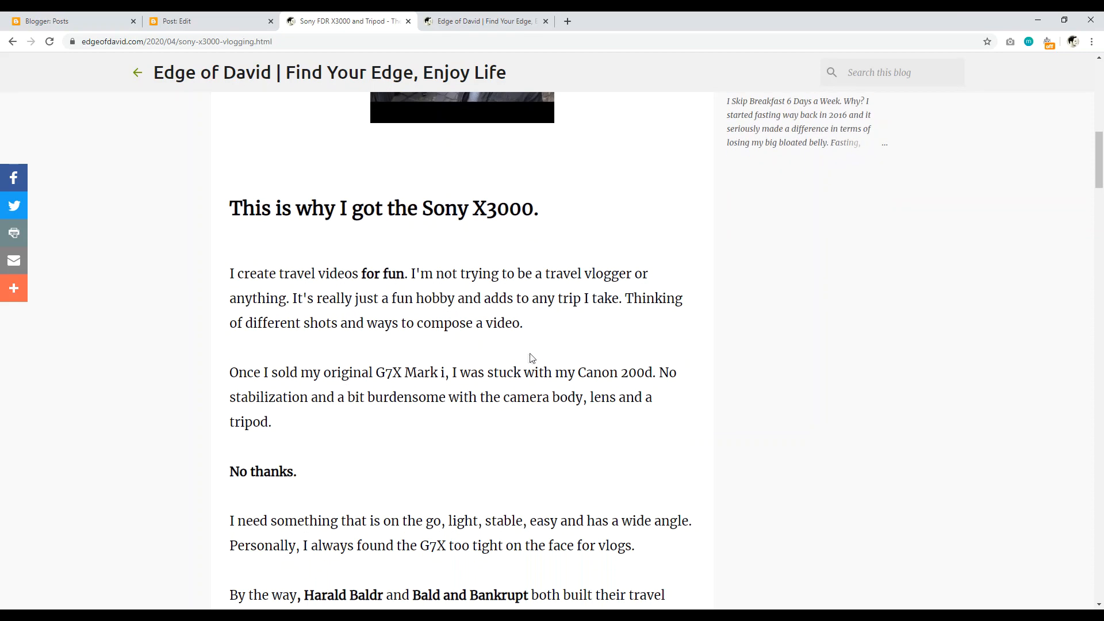
left_click_drag(404, 429, 270, 208)
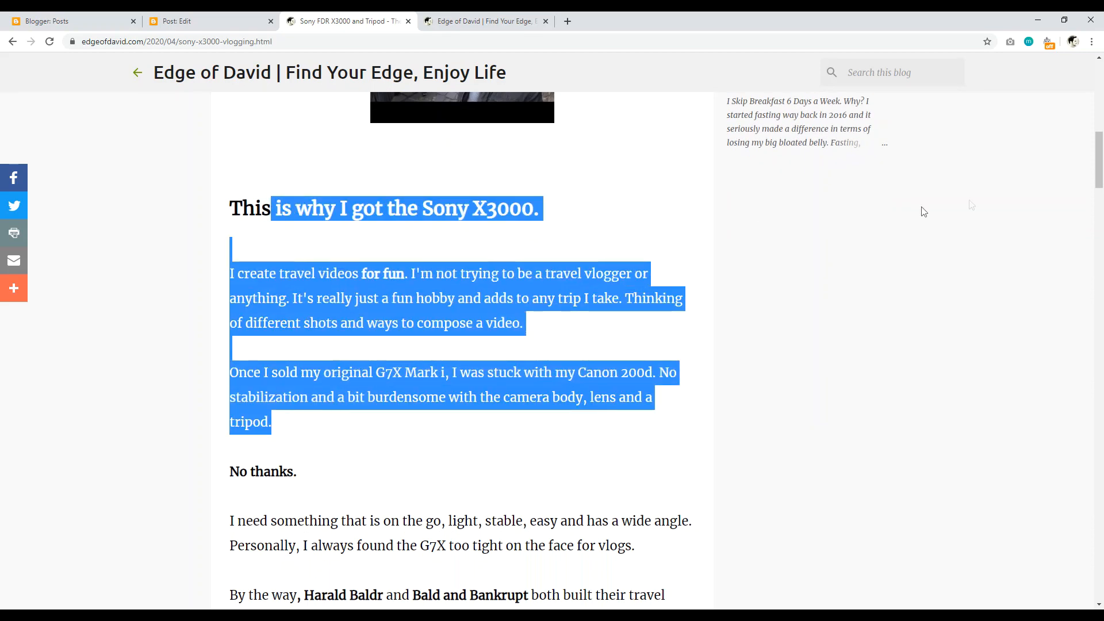
left_click_drag(1100, 161, 1100, 94)
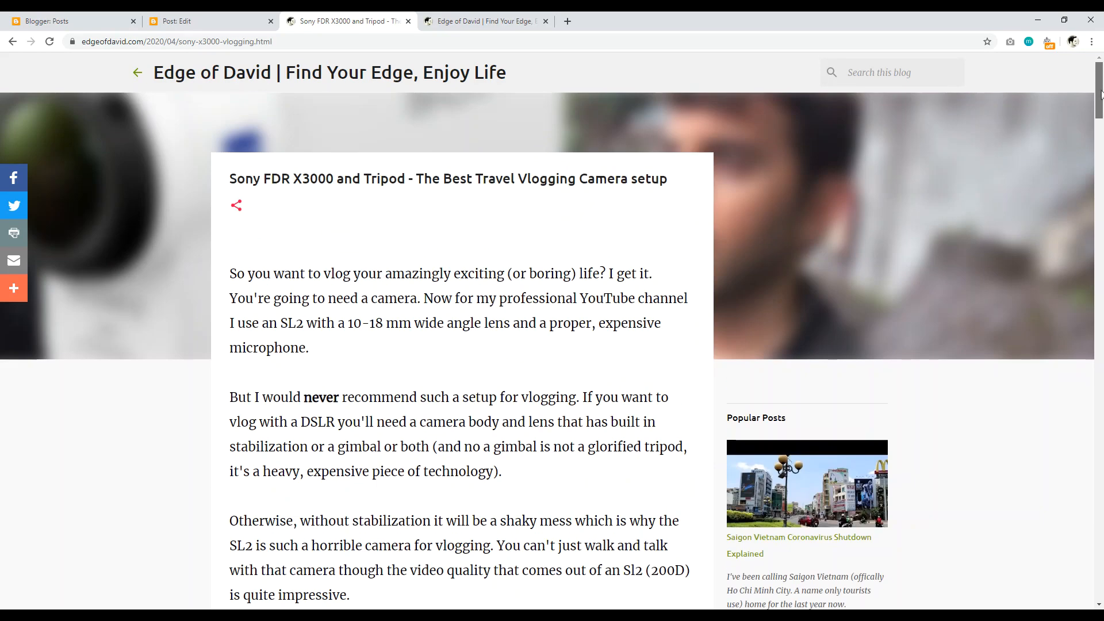
Step: Select the 2020/04/ date portion of the post's web address
left_click(149, 43)
left_click_drag(149, 43, 271, 46)
left_click(352, 303)
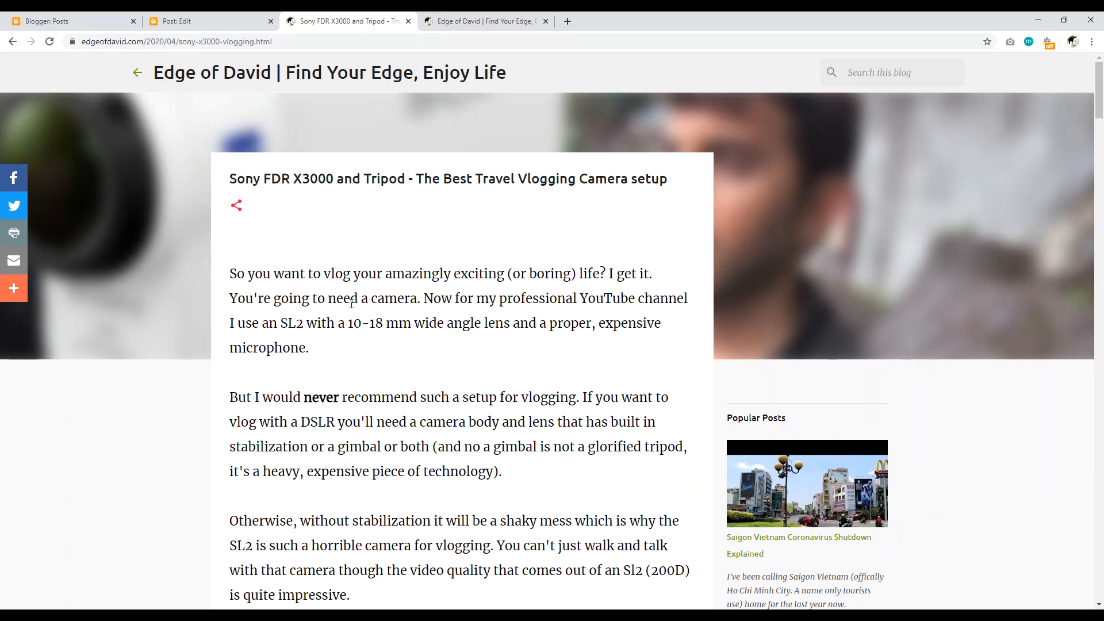
left_click_drag(148, 39, 184, 41)
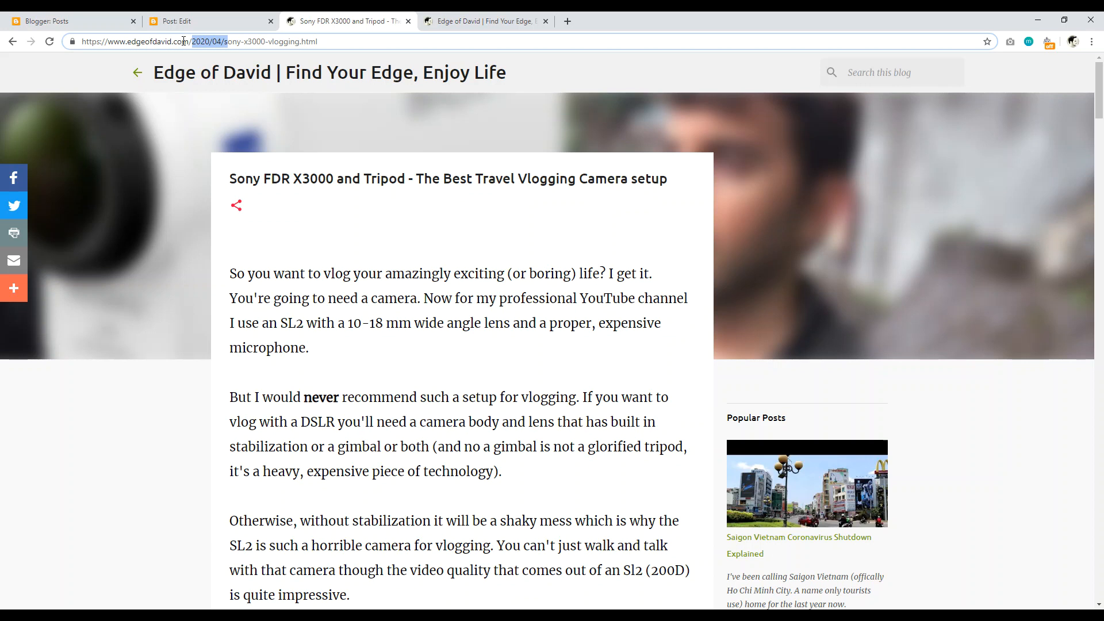
Step: Highlight 2020/04 and then the sony-x3000-vlogging slug in the URL, then return to the post editor
mouse_move(193, 41)
left_mouse_down()
mouse_move(223, 42)
mouse_move(192, 42)
left_mouse_up()
left_click(218, 42)
left_click(247, 42)
left_click_drag(299, 42, 228, 45)
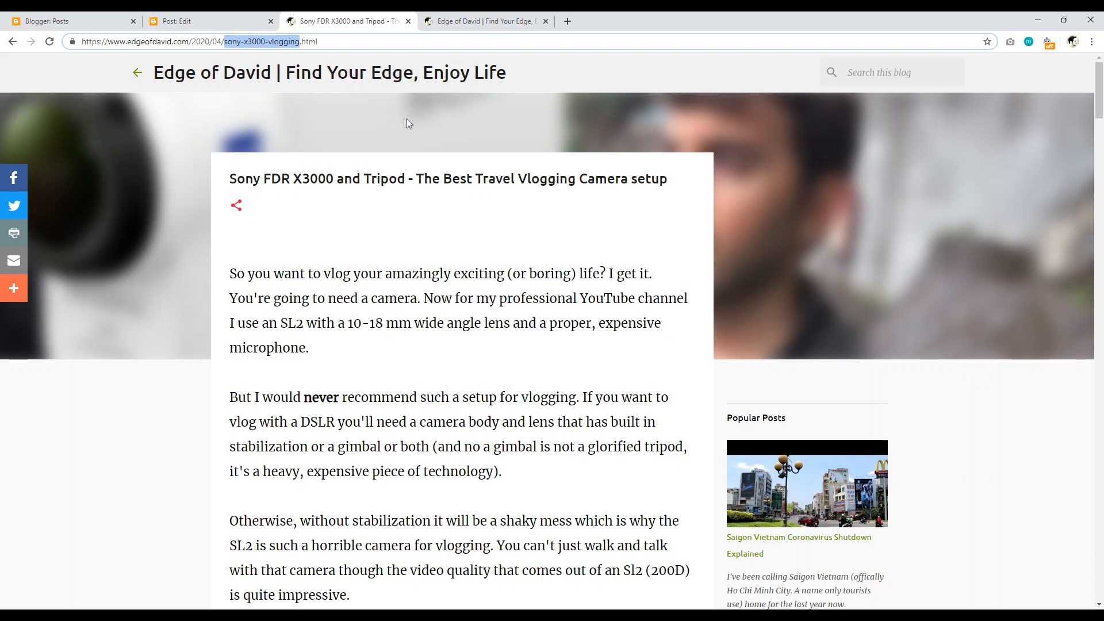
left_click(210, 21)
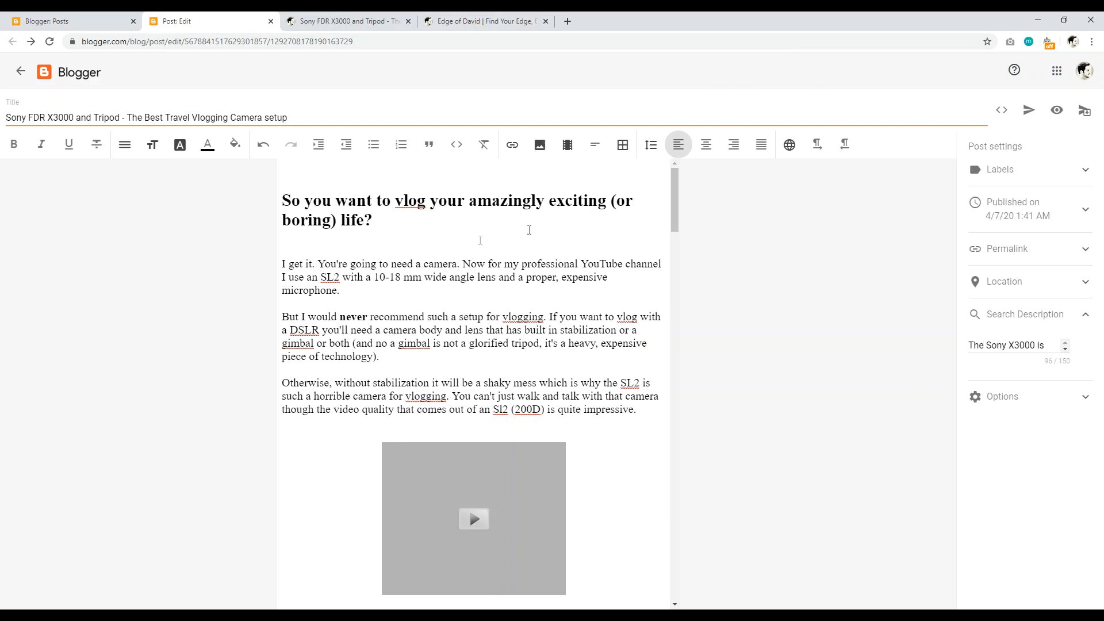
Step: Start a new blank post from the Posts list, then return to the Sony X3000 post editor
left_click(87, 21)
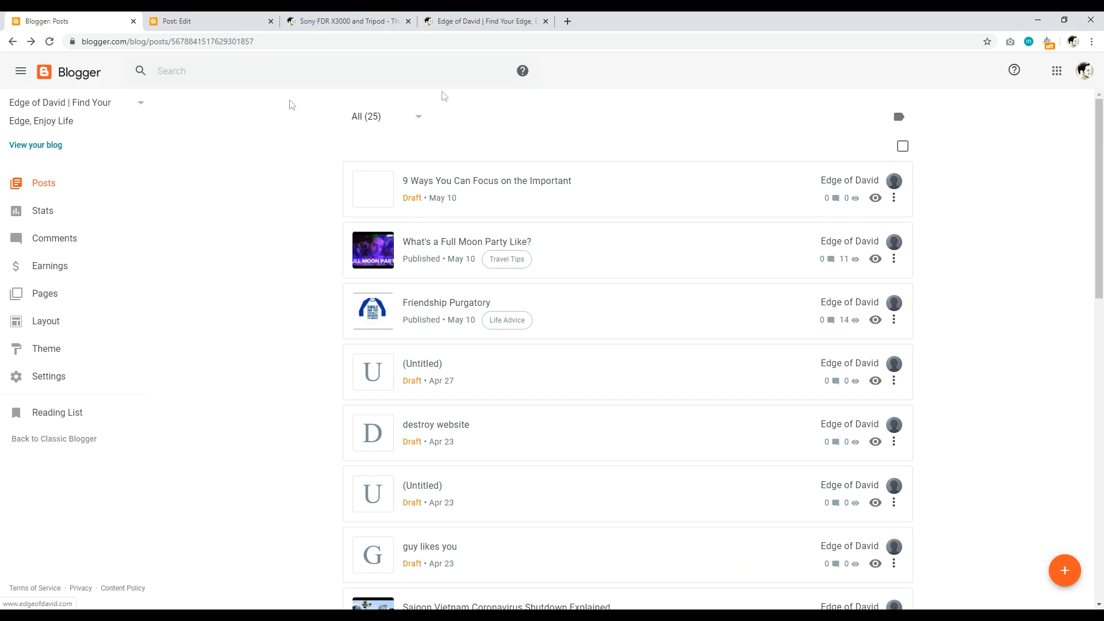
left_click(1065, 573)
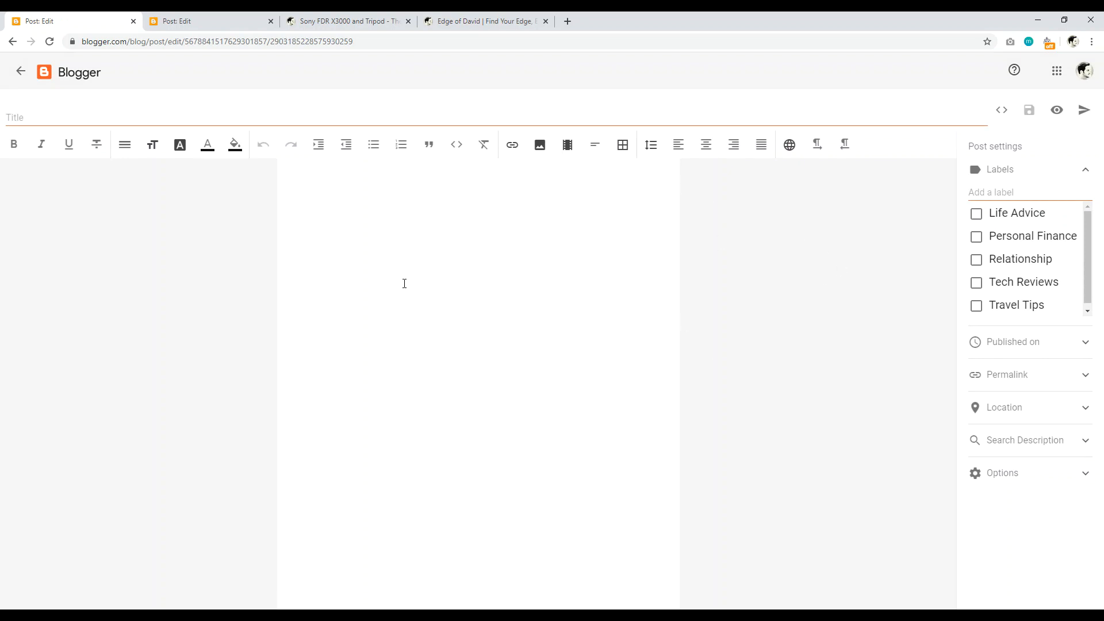
left_click(190, 20)
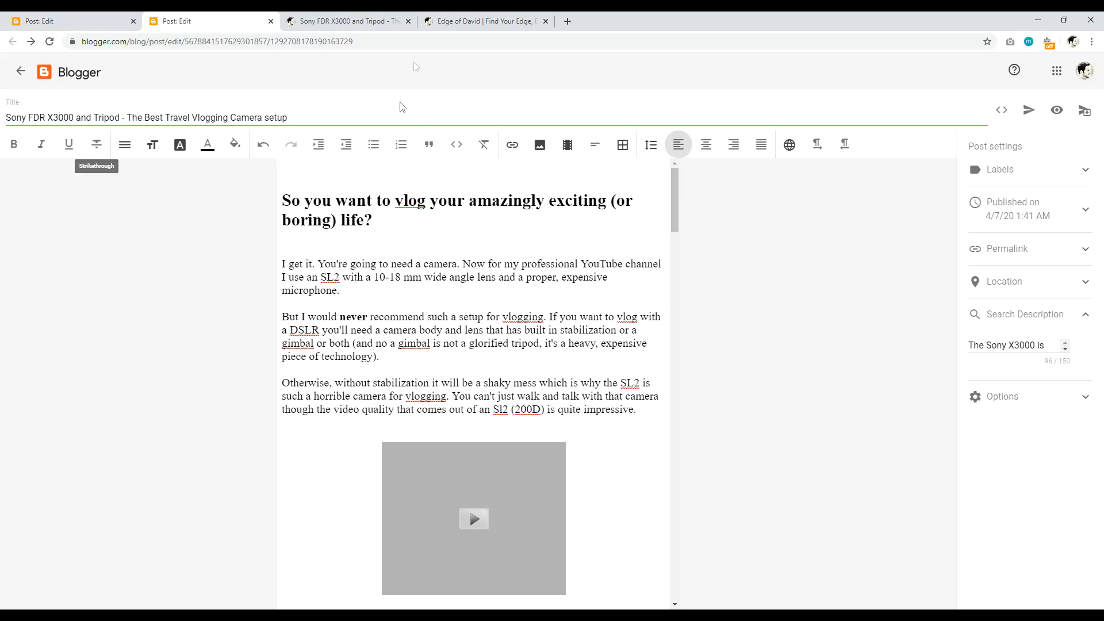
Step: Turn the opening question into a Major Heading (H1)
left_click_drag(377, 220, 281, 201)
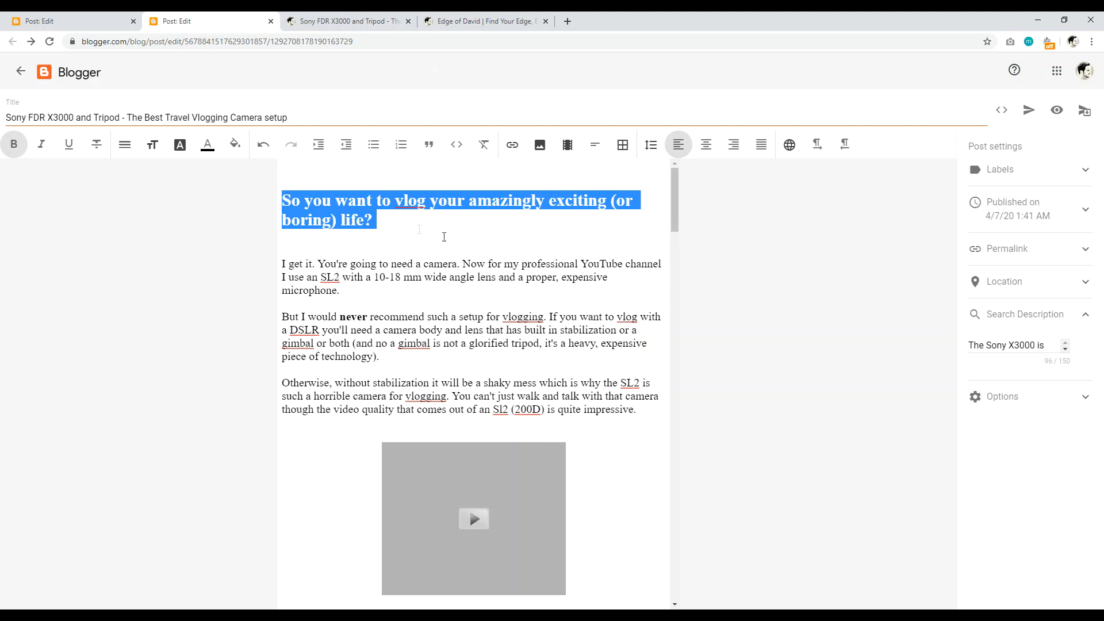
left_click(124, 148)
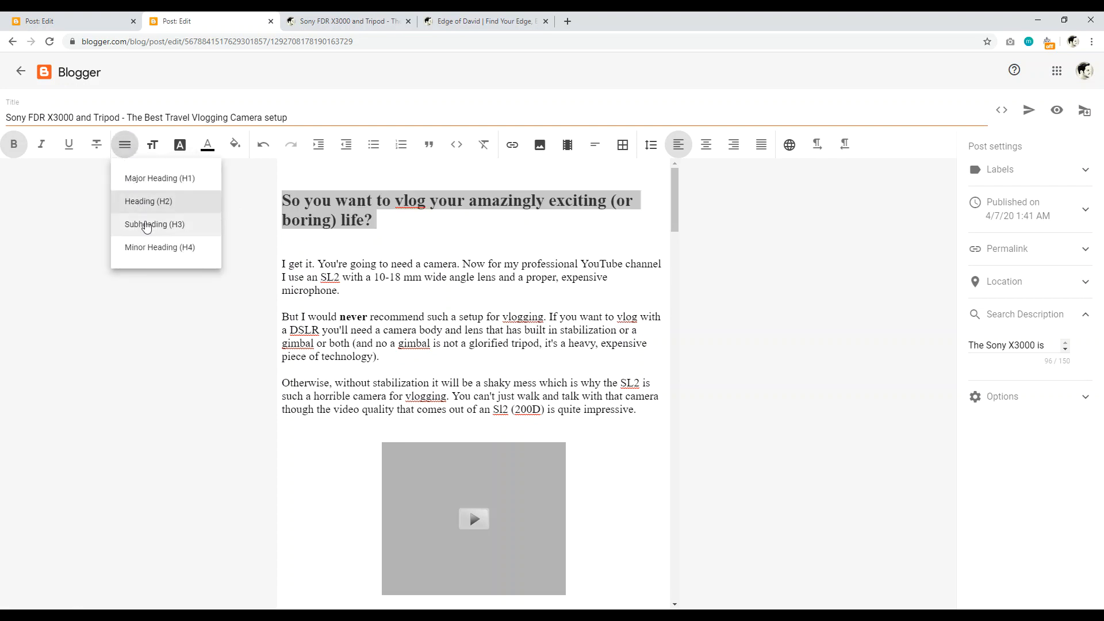
left_click(143, 182)
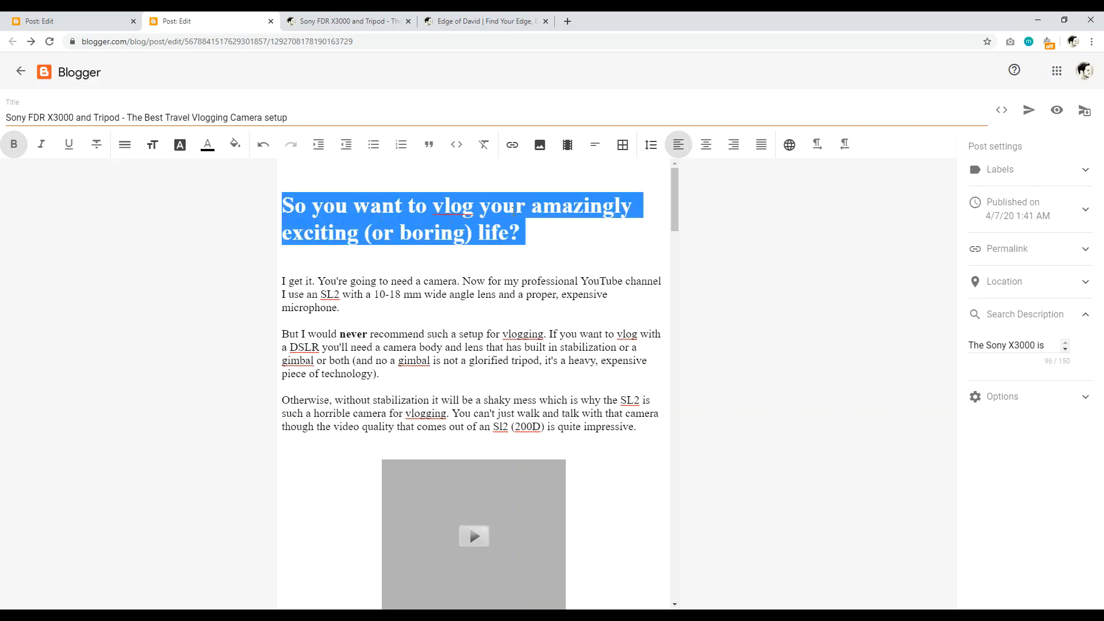
left_click(525, 237)
triple_click(210, 118)
left_click(364, 314)
Step: Reselect the opening question and change it to Heading (H2)
left_click_drag(525, 233, 294, 206)
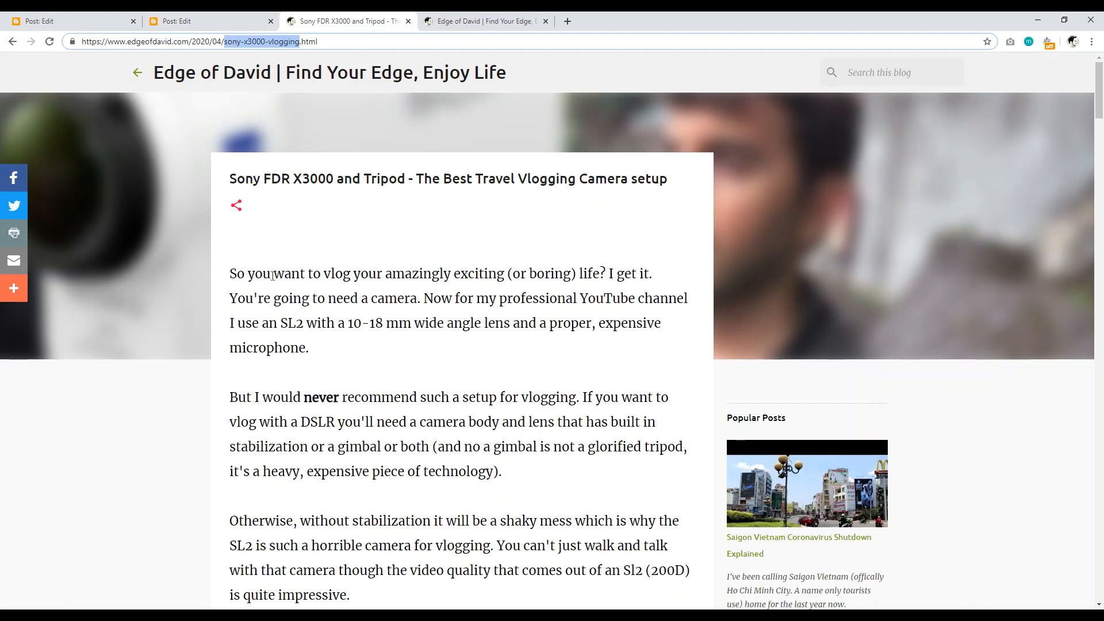
left_click_drag(230, 274, 617, 275)
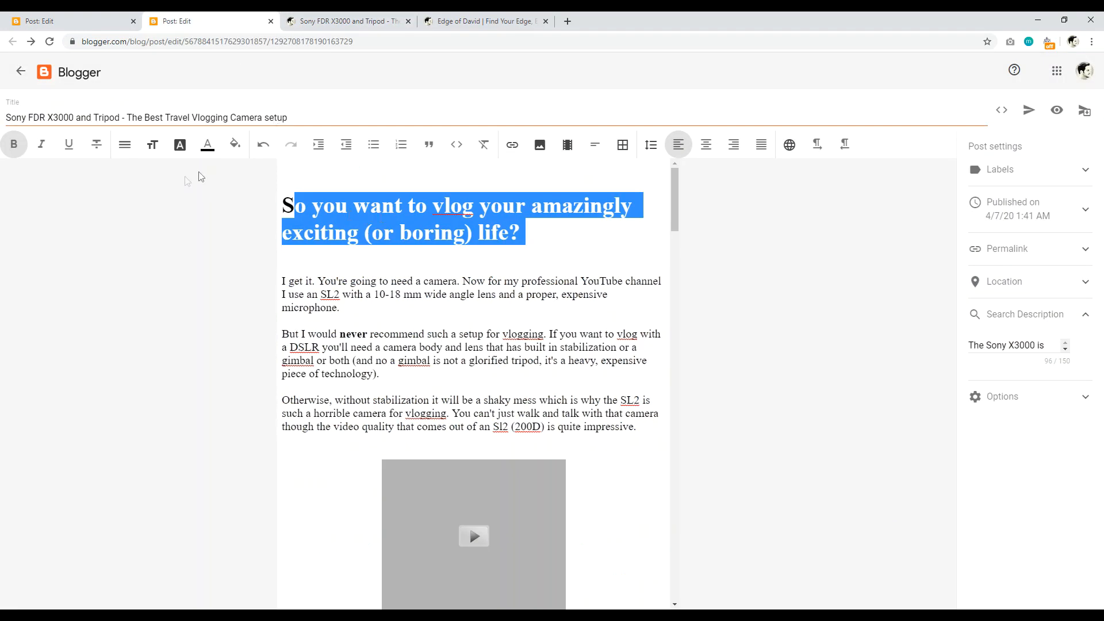
left_click(526, 248)
left_click_drag(522, 236, 286, 206)
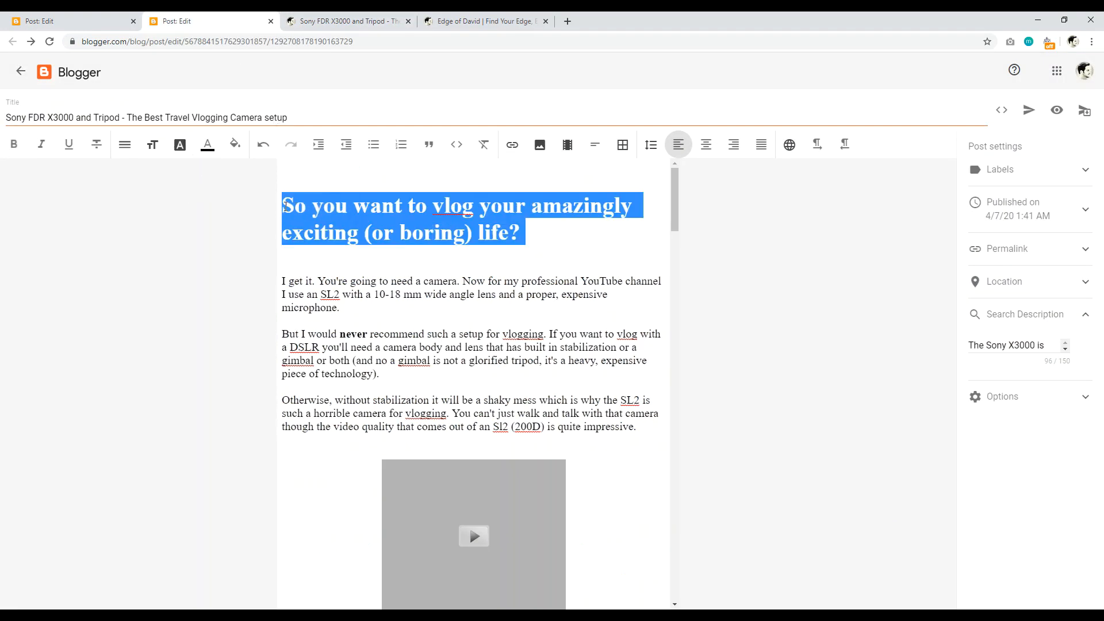
left_click(125, 145)
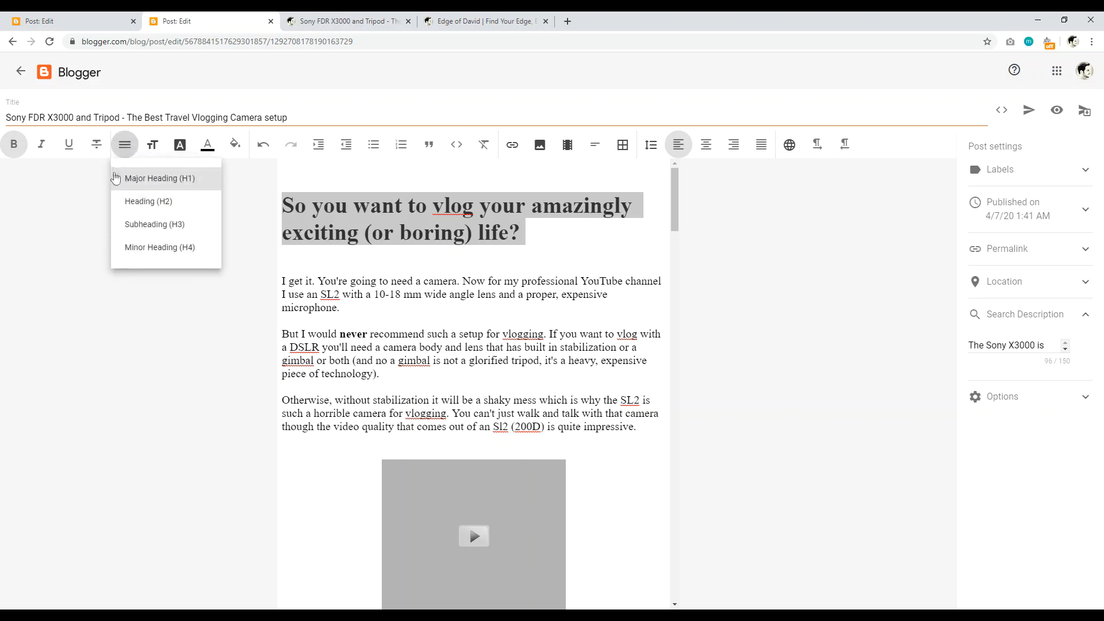
left_click(135, 206)
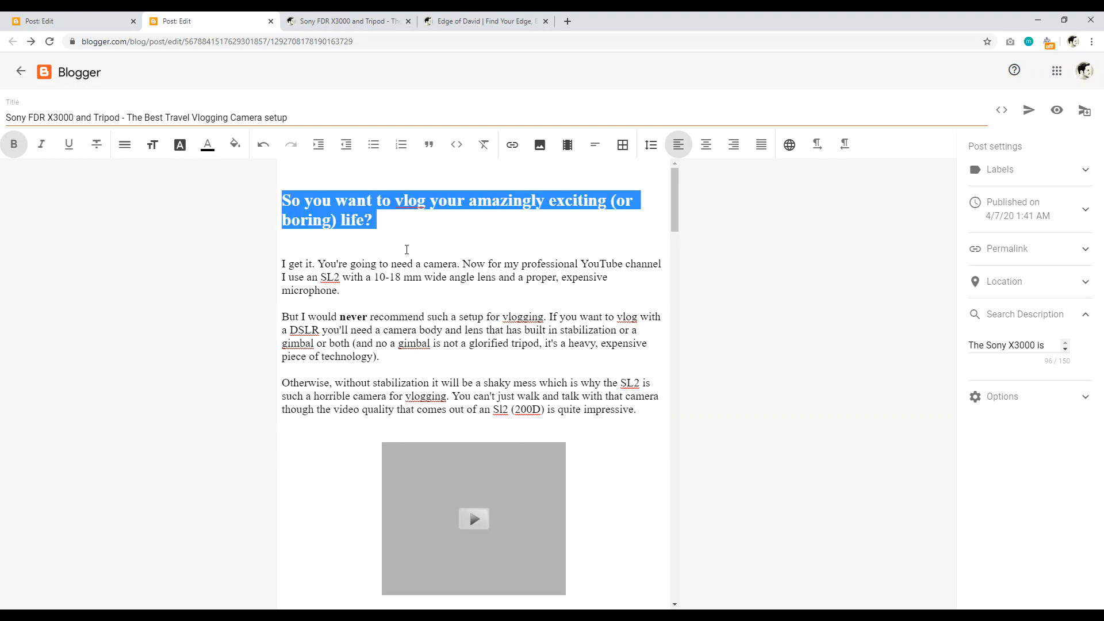
left_click(124, 145)
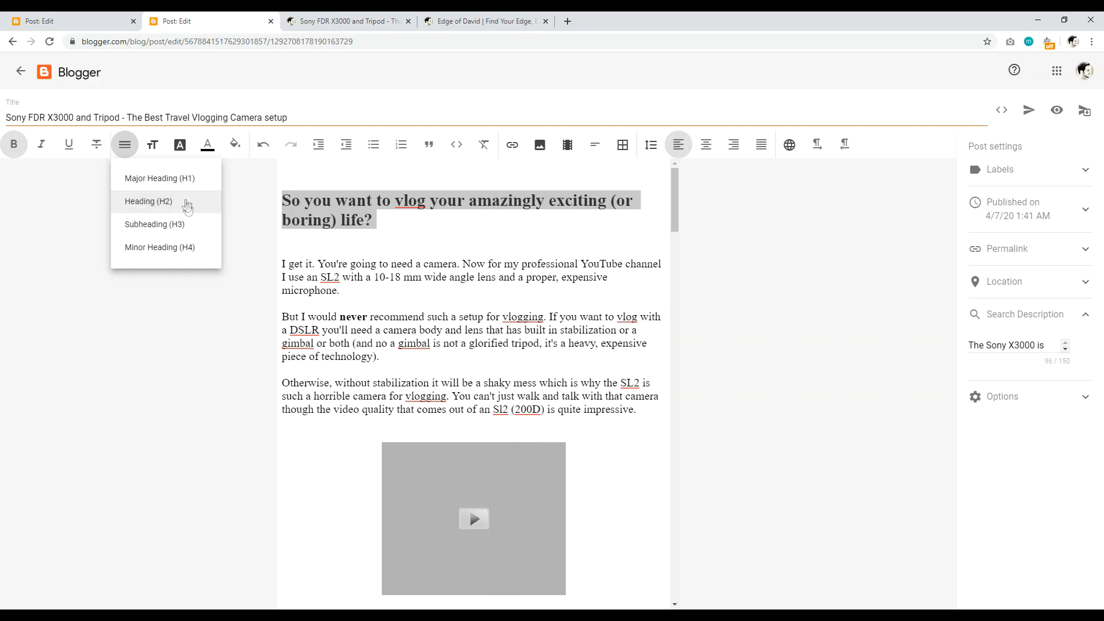
left_click(372, 268)
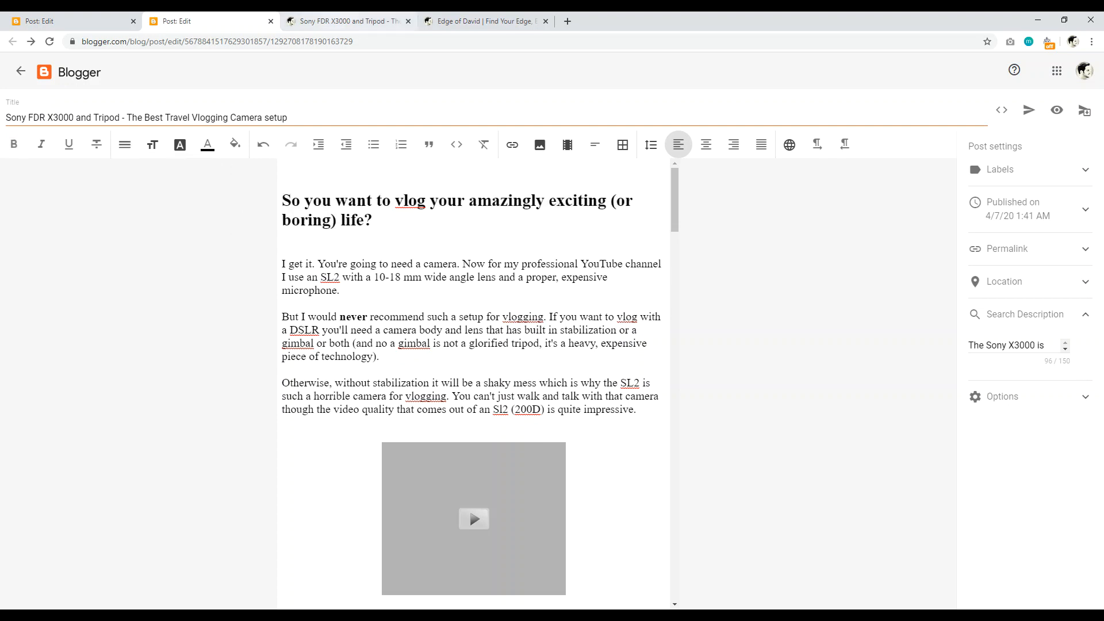
Step: Switch to the published post and scroll to its 'This is why I got the Sony X3000.' section
left_click(345, 20)
left_click(1031, 427)
left_click_drag(1099, 100, 1102, 168)
left_click_drag(311, 232, 541, 233)
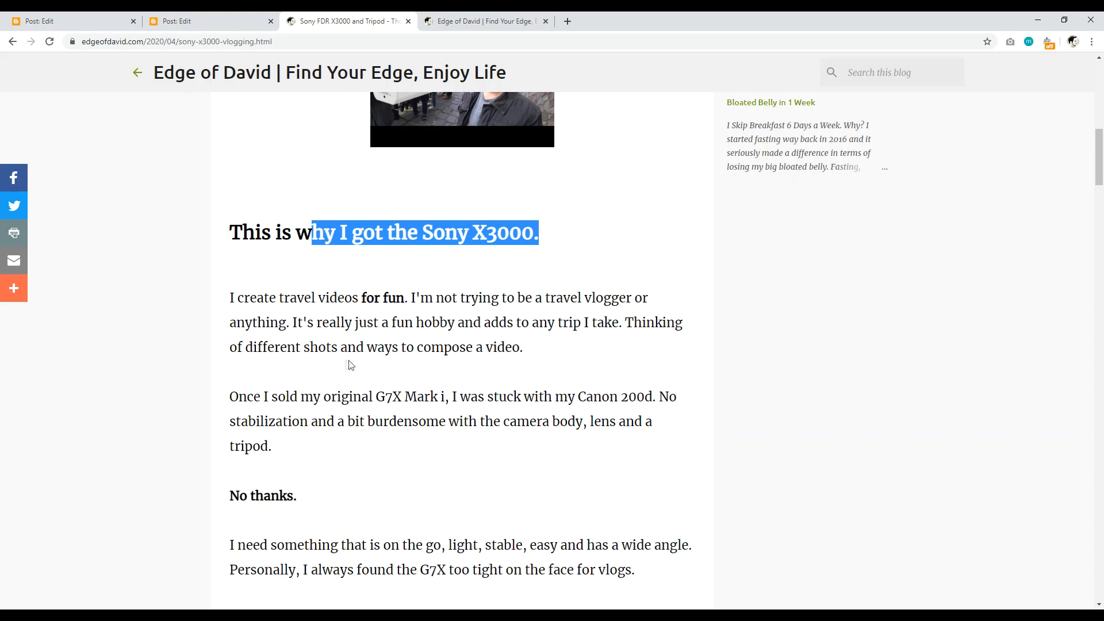
left_click_drag(1095, 173, 1097, 225)
left_click_drag(428, 265, 335, 264)
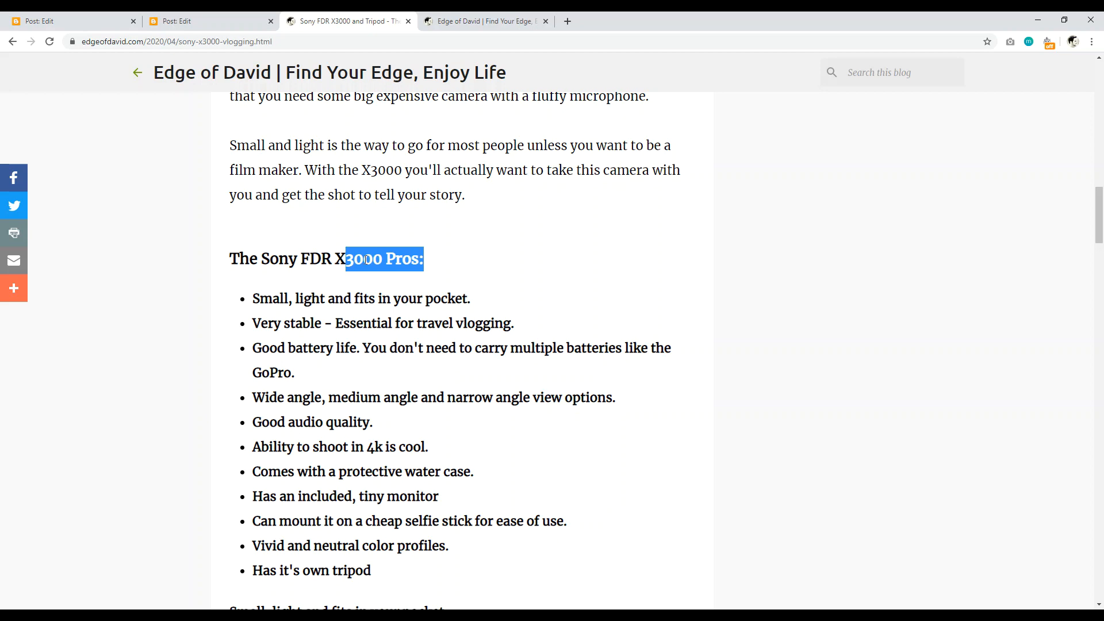
scroll(391, 253, "up", 12)
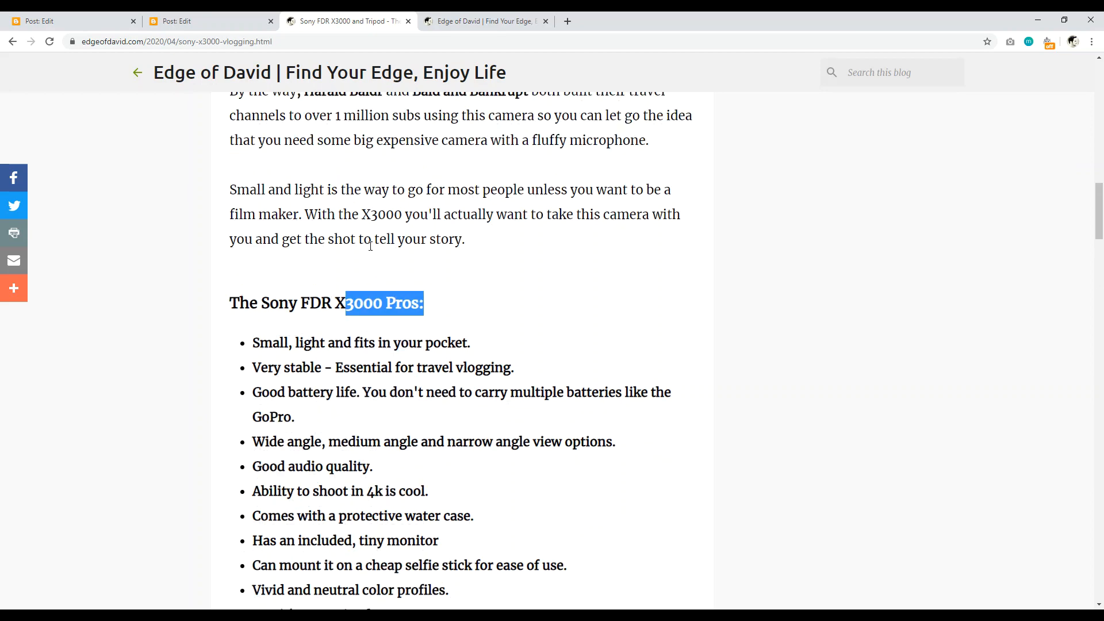
scroll(405, 282, "down", 11)
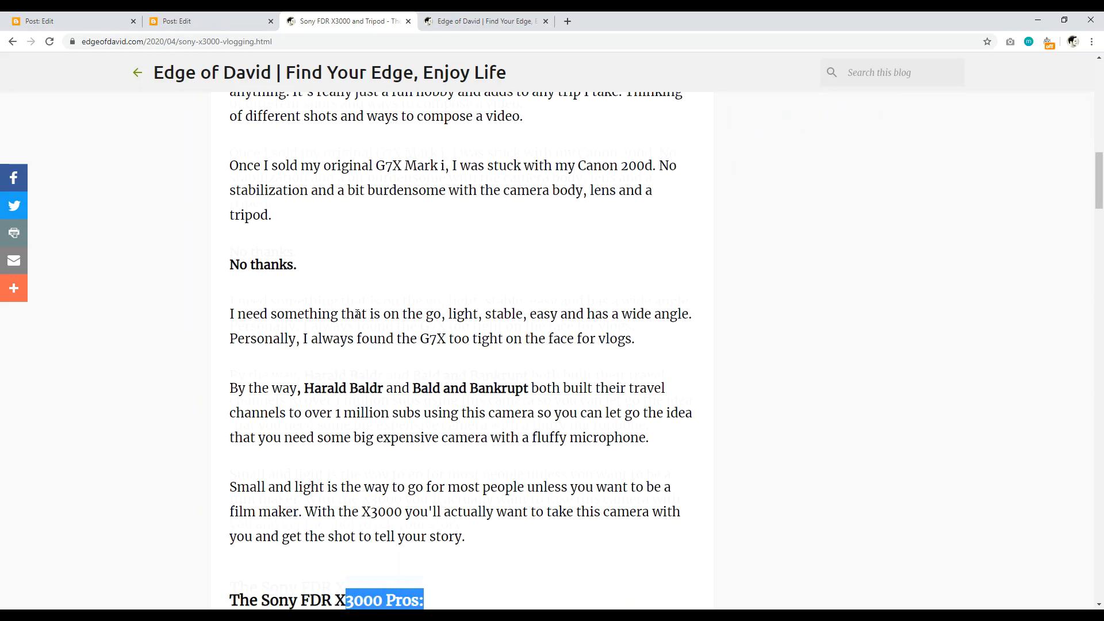
left_click(327, 301)
left_click_drag(327, 301, 363, 448)
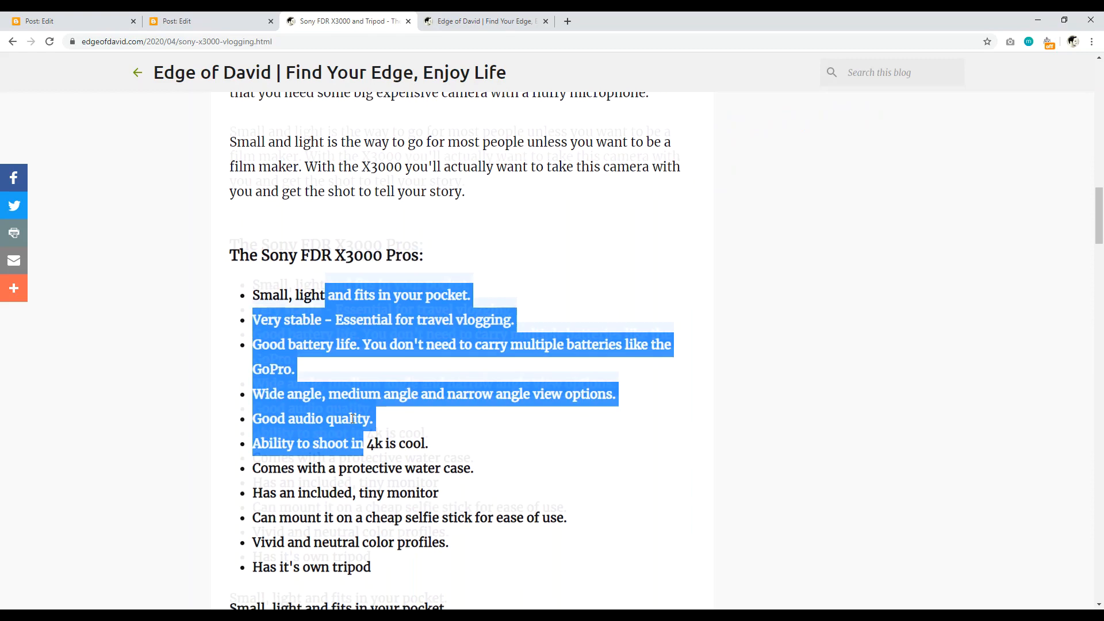
scroll(350, 417, "down", 3)
scroll(403, 420, "down", 4)
left_click_drag(449, 211, 256, 214)
scroll(353, 222, "up", 9)
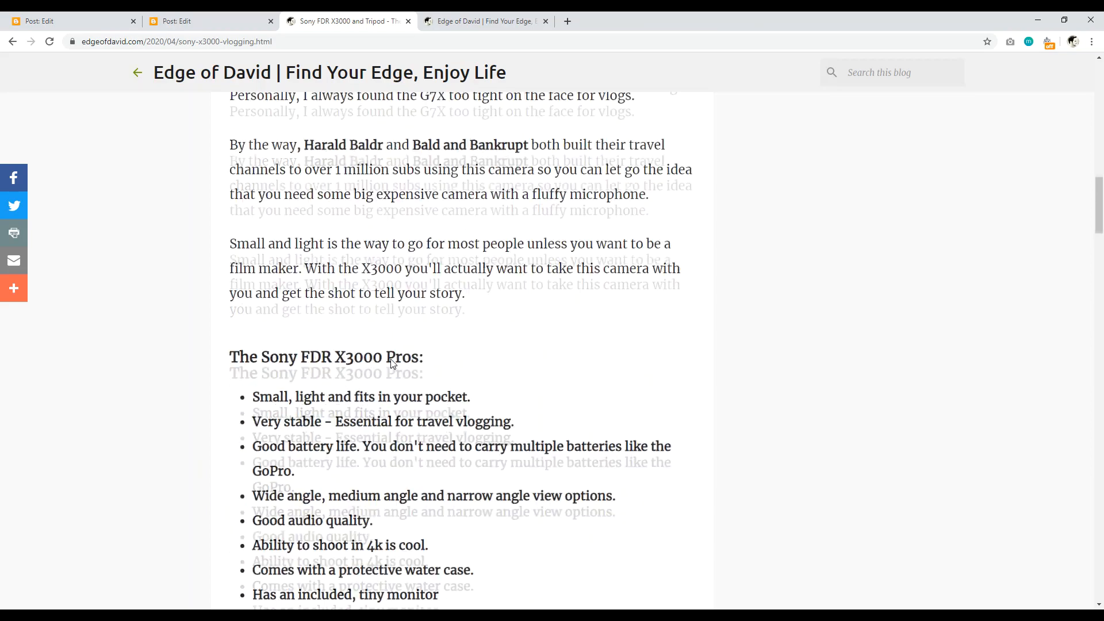
left_click_drag(1102, 187, 1101, 509)
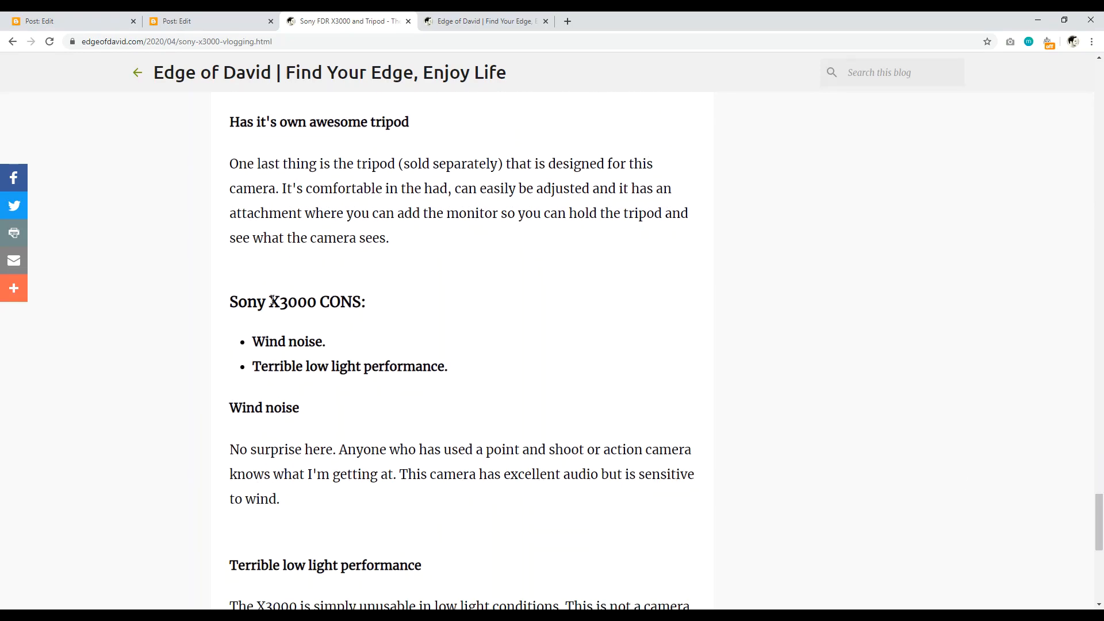
left_click_drag(269, 301, 374, 303)
left_click_drag(299, 122, 393, 122)
left_click_drag(231, 307, 383, 309)
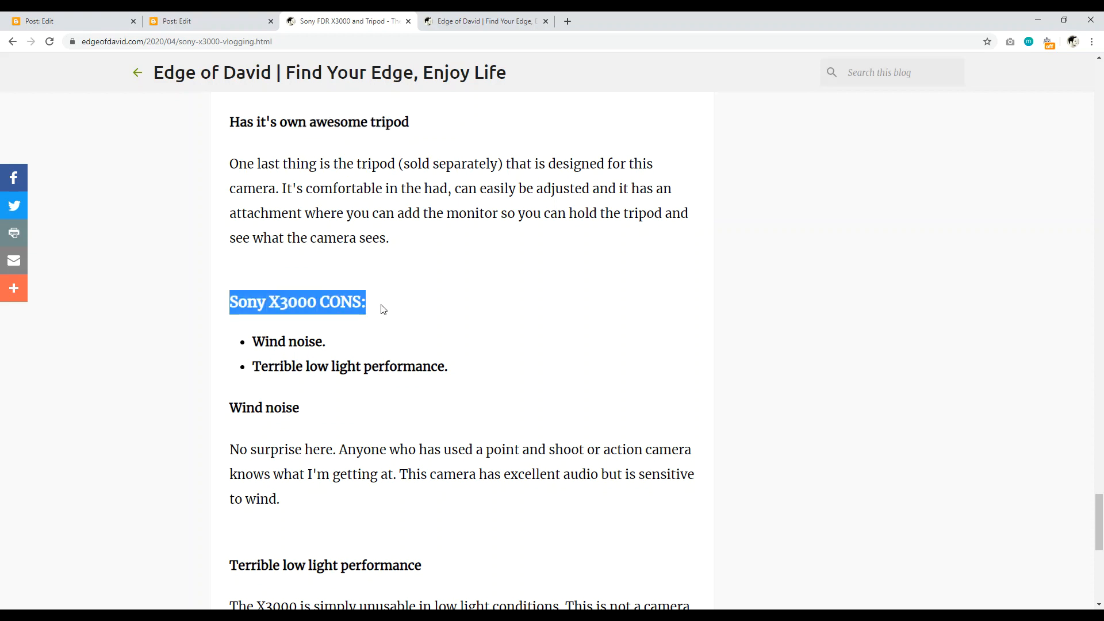
left_click_drag(432, 372, 316, 343)
left_click_drag(261, 367, 423, 368)
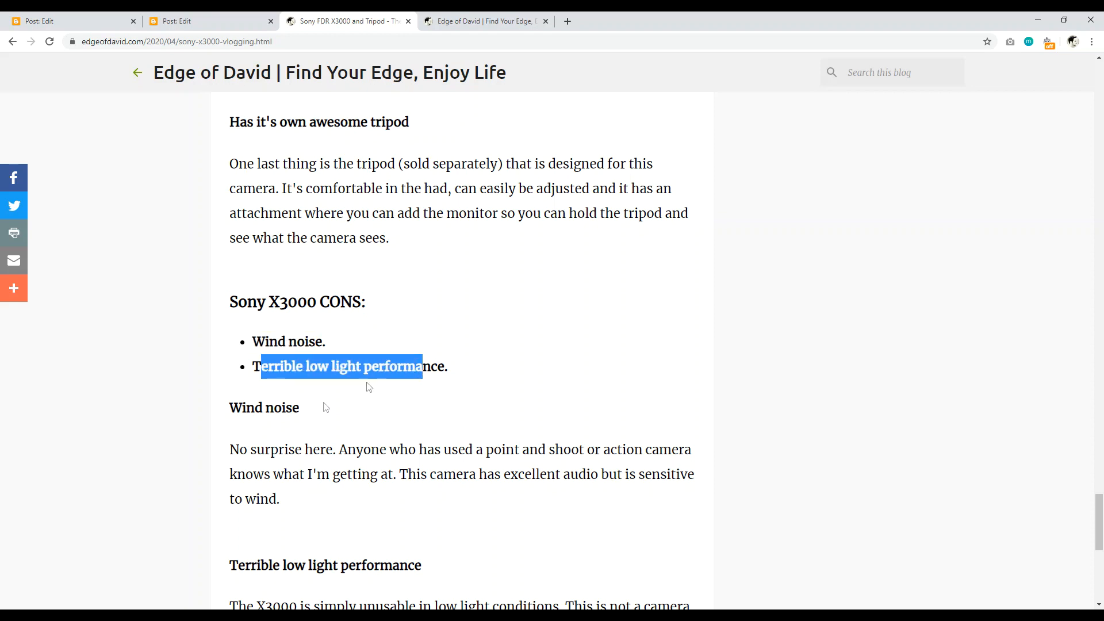
scroll(368, 387, "down", 3)
left_click_drag(229, 234, 293, 234)
left_click_drag(230, 393, 386, 391)
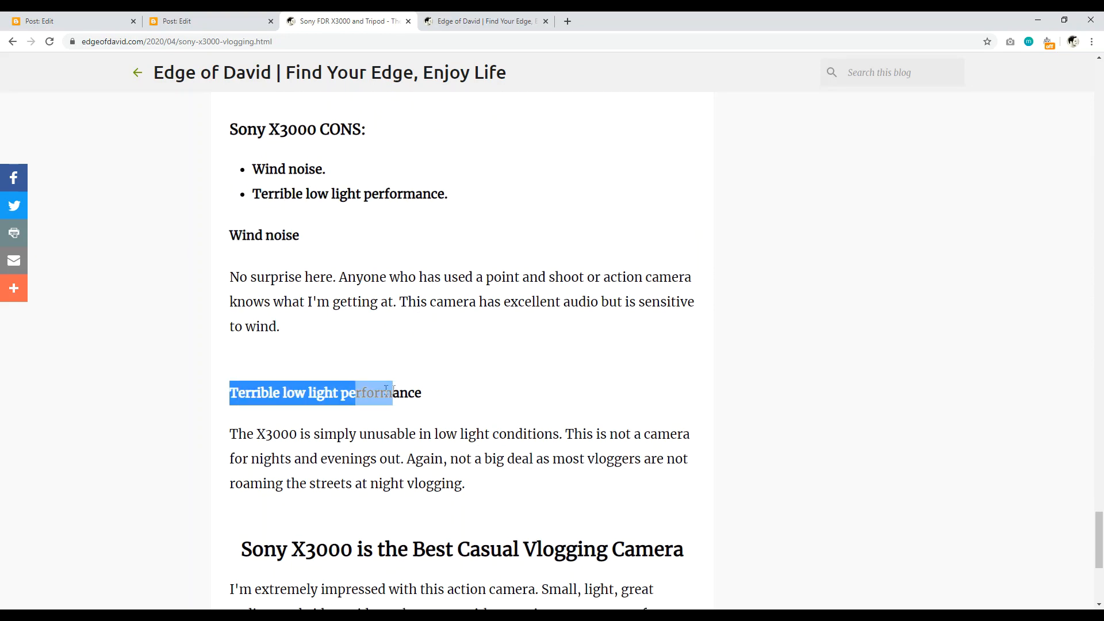
left_click_drag(1099, 559, 1100, 108)
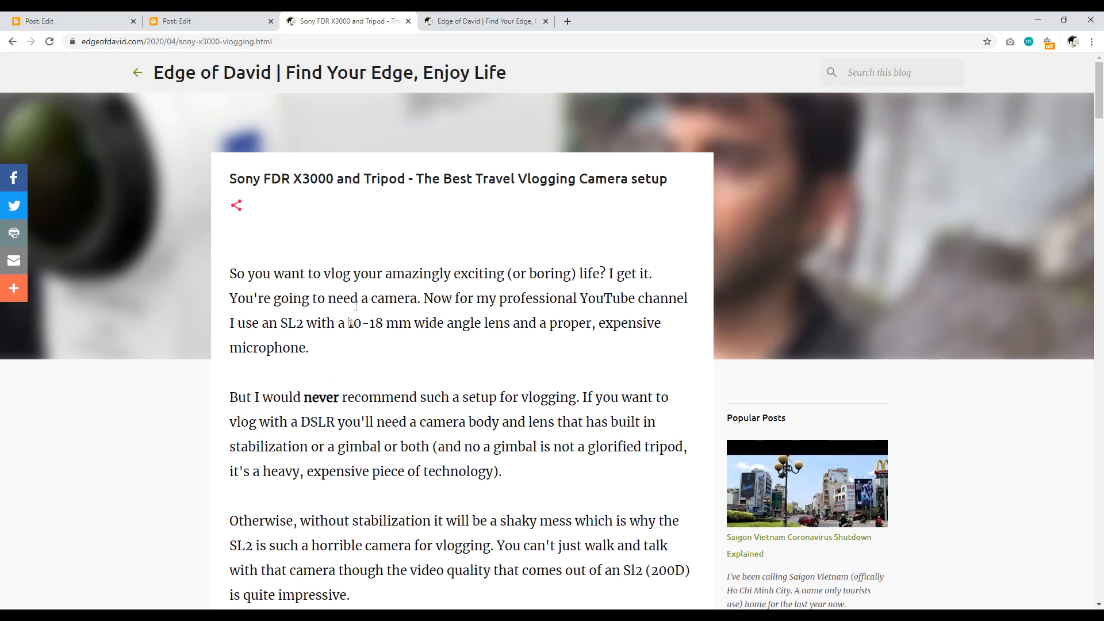
Step: Select the opening and second paragraphs on the live post
left_click_drag(331, 355, 233, 274)
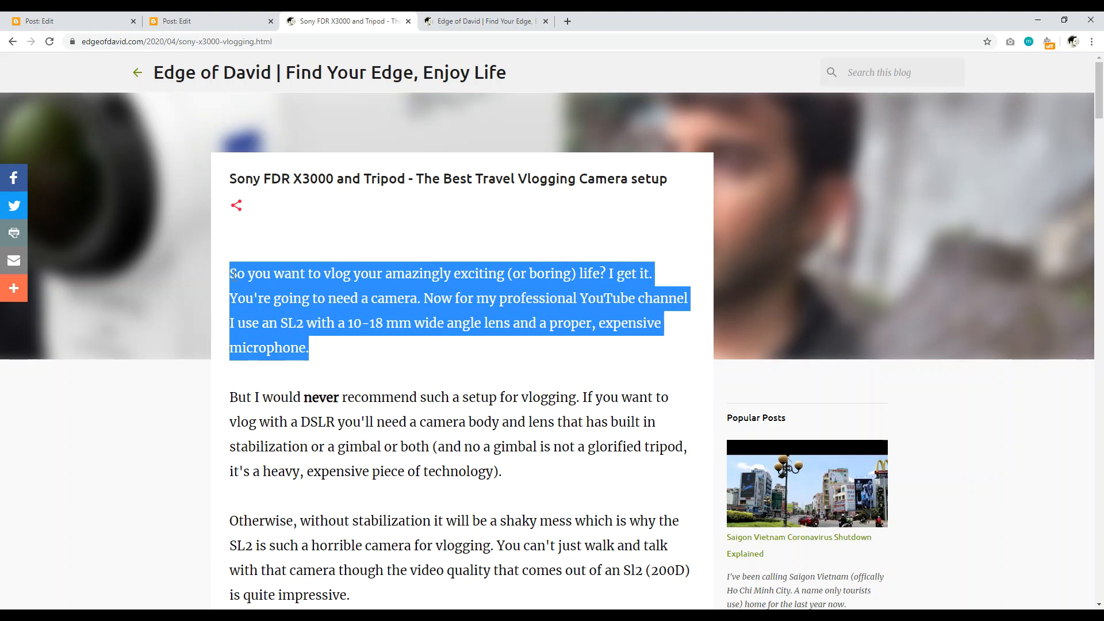
left_click(365, 379)
left_click_drag(226, 283, 339, 366)
left_click_drag(263, 396, 466, 472)
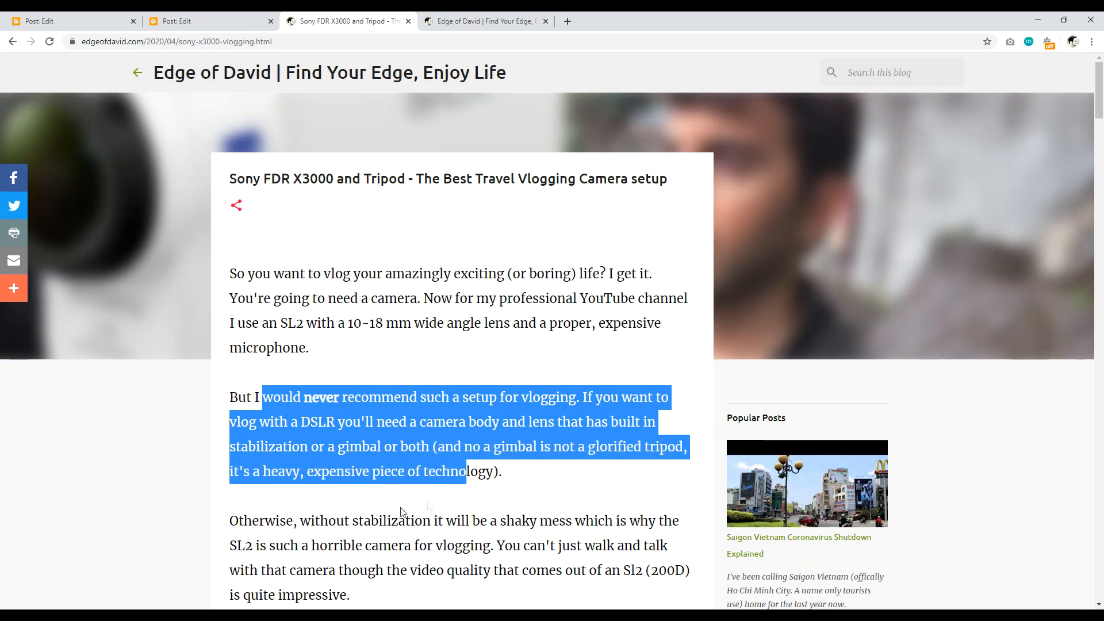
Step: Scroll down past the Pros list on the live post, then return to the editor
scroll(400, 511, "down", 1)
left_click_drag(1099, 120, 1099, 161)
scroll(683, 401, "down", 7)
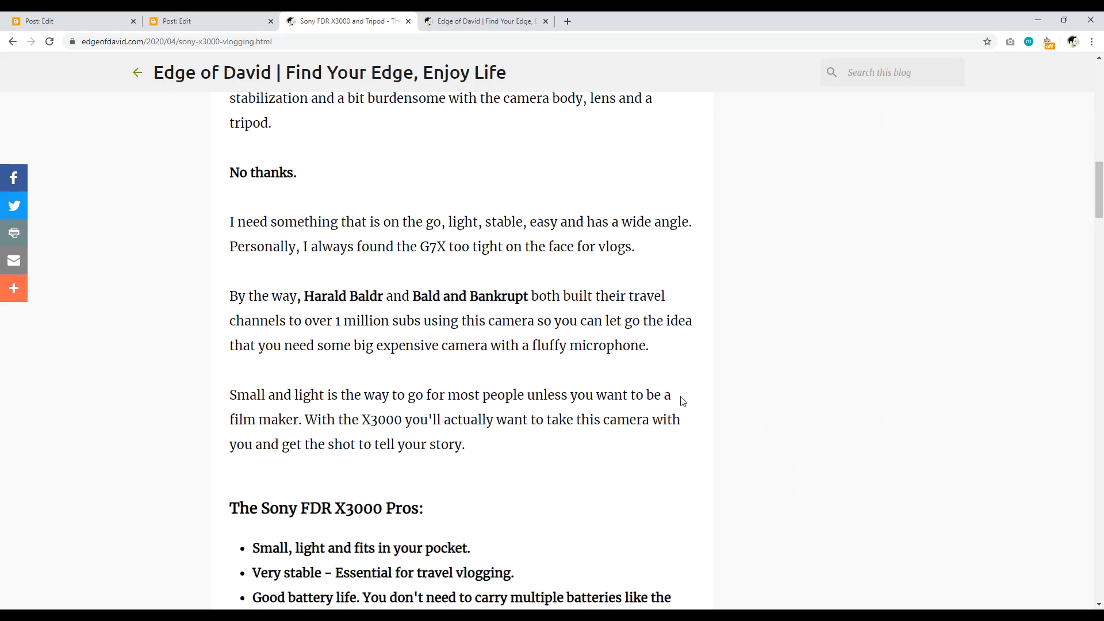
left_click_drag(506, 446, 246, 229)
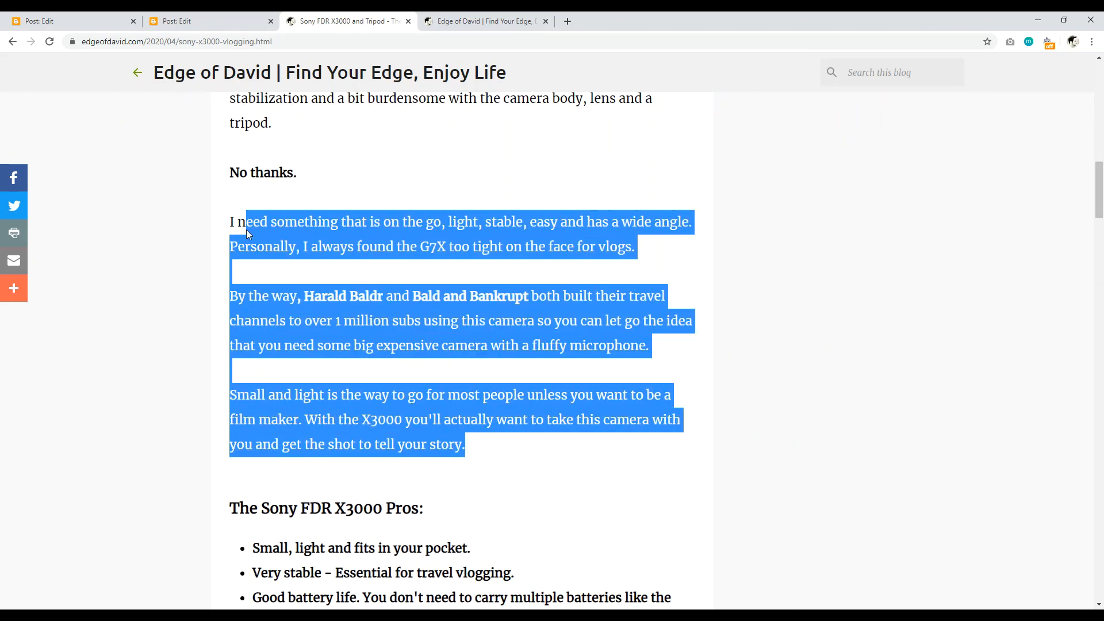
scroll(765, 307, "down", 10)
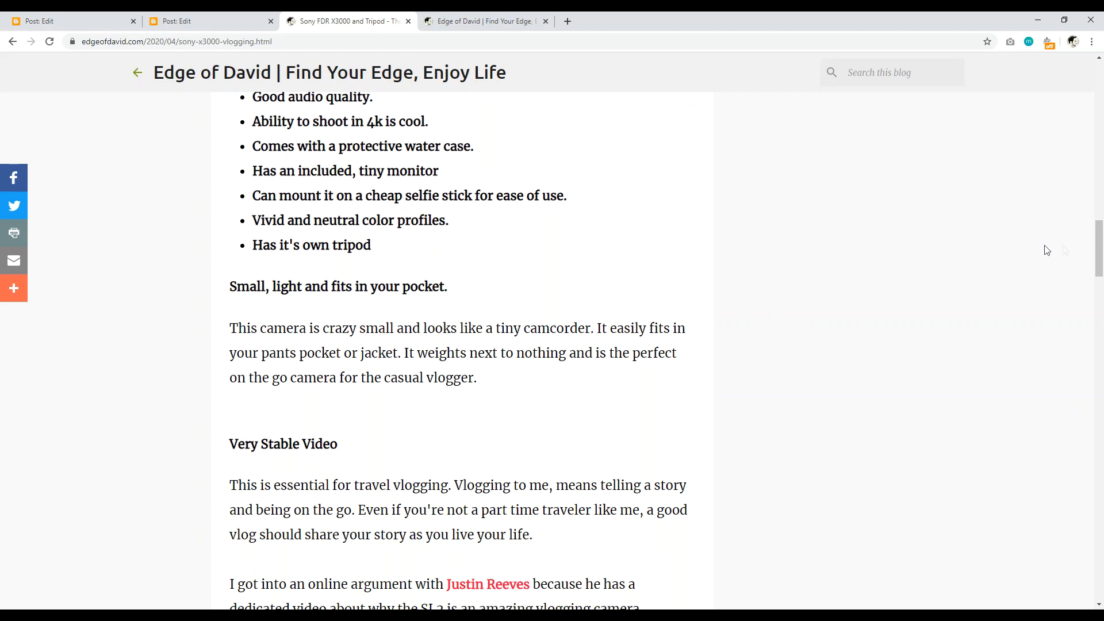
left_click_drag(1100, 251, 1100, 268)
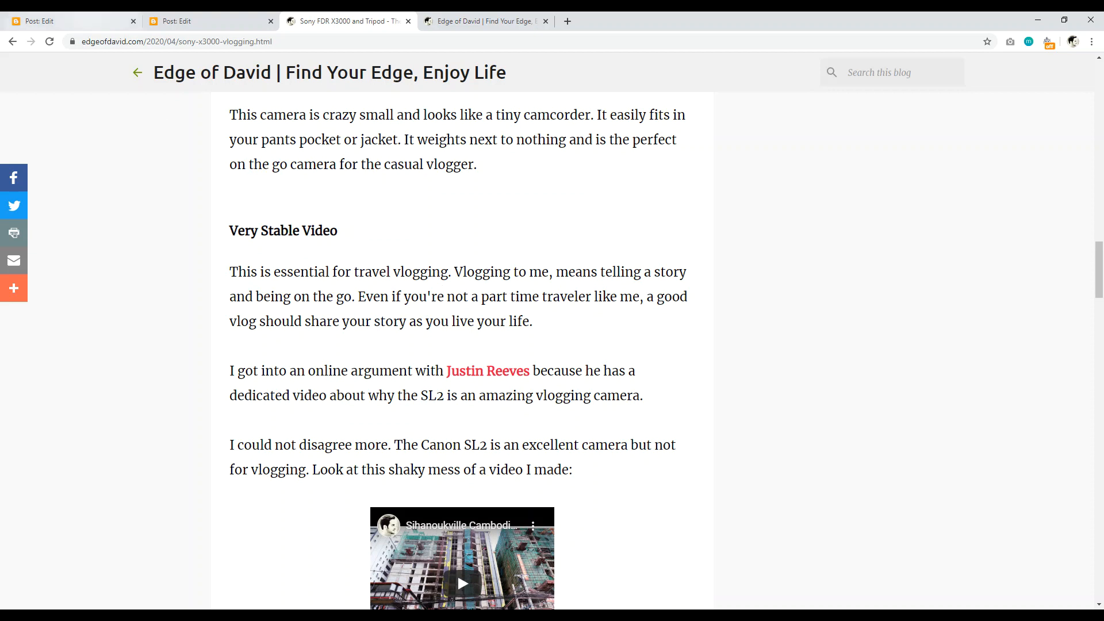
left_click(189, 20)
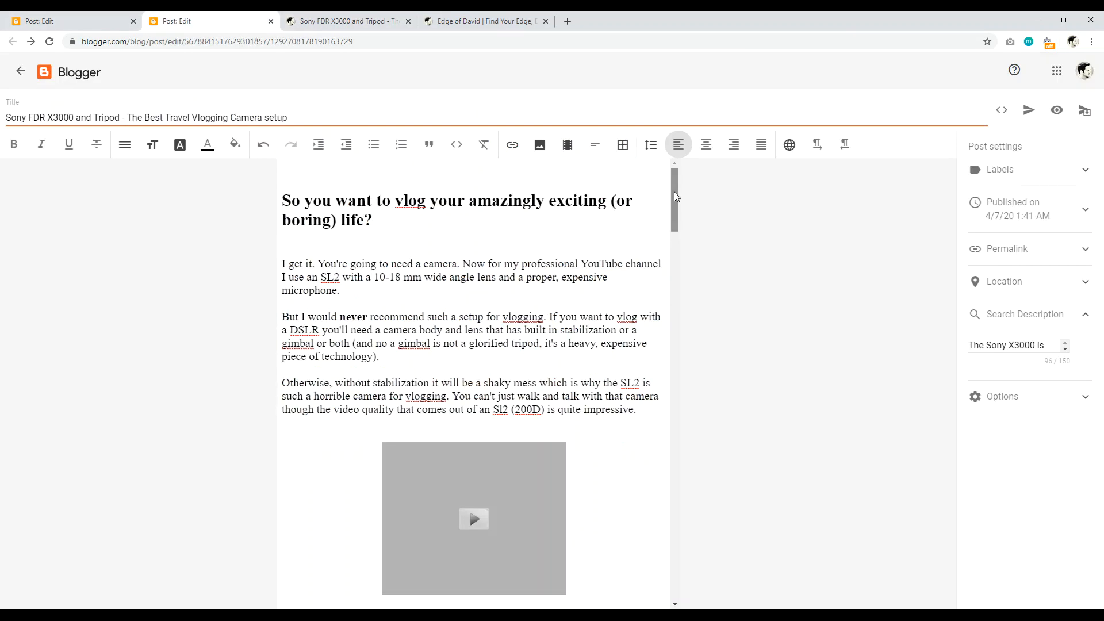
Step: Set the first body paragraph's font size to Large
left_click_drag(674, 191, 670, 198)
scroll(393, 255, "up", 1)
left_click_drag(351, 294, 283, 266)
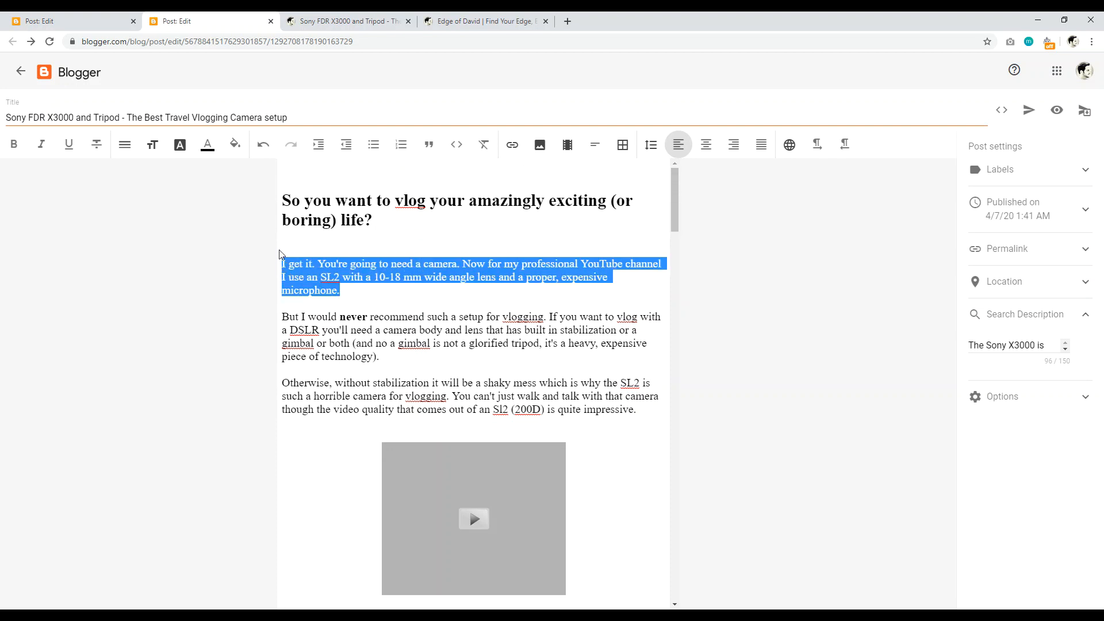
left_click(126, 145)
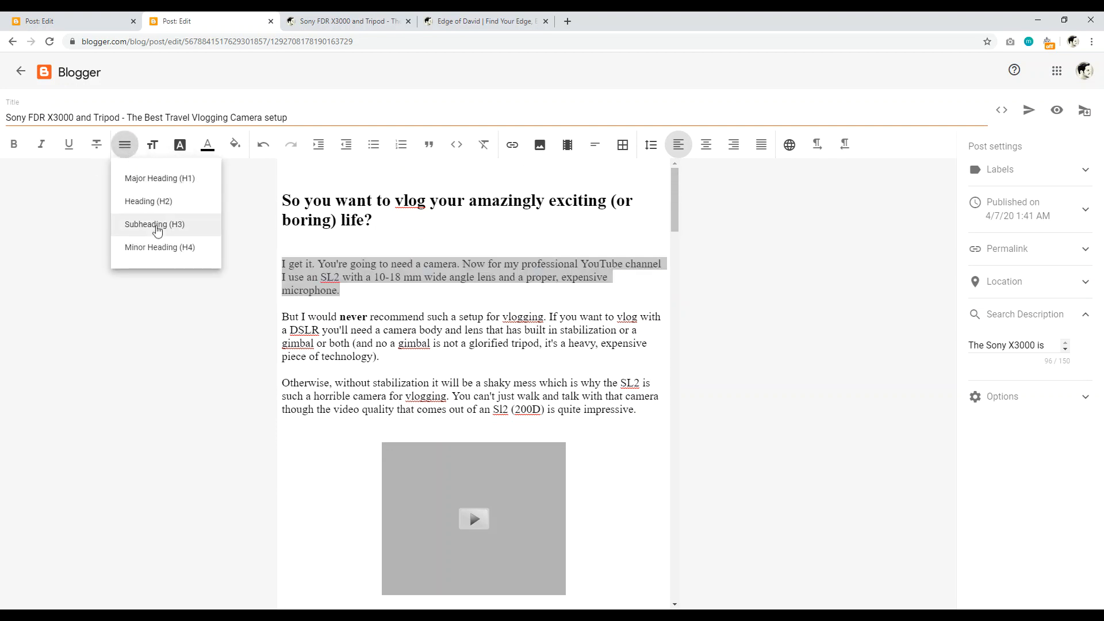
left_click(82, 199)
left_click(342, 292)
left_click_drag(333, 291, 282, 265)
left_click(153, 146)
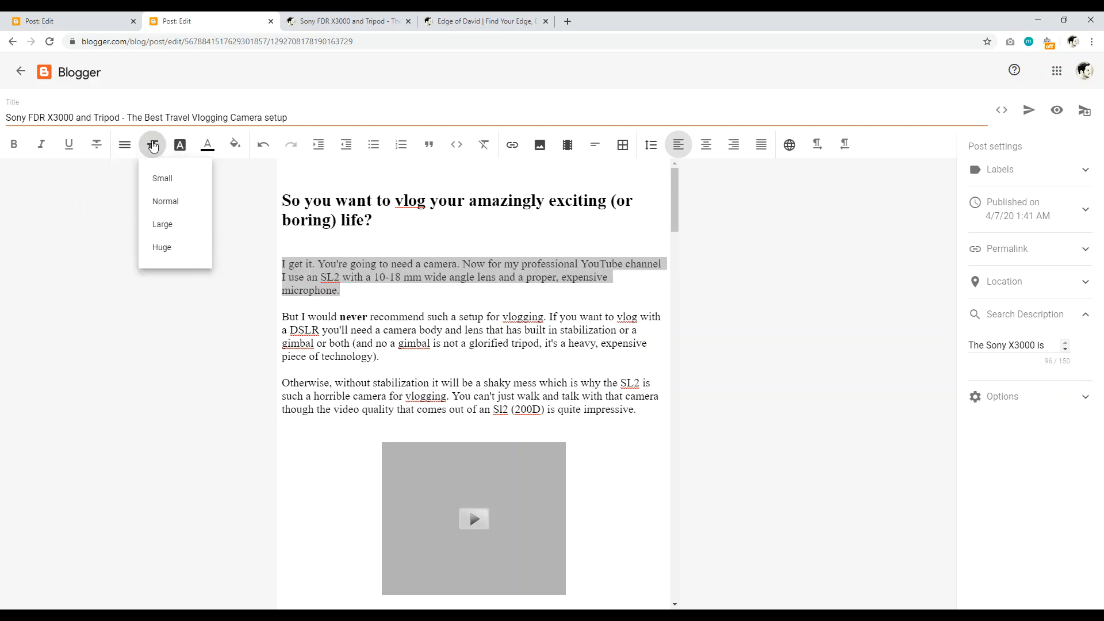
left_click(161, 224)
left_click(324, 322)
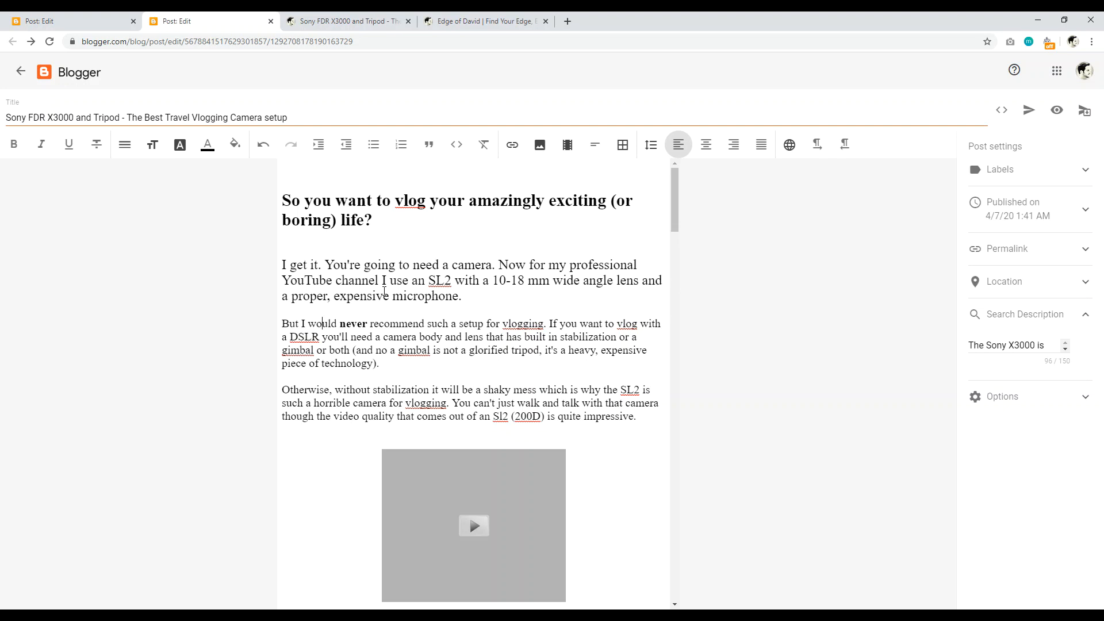
Step: Change the first paragraph to Huge and make the second paragraph Large
left_click_drag(390, 378, 239, 313)
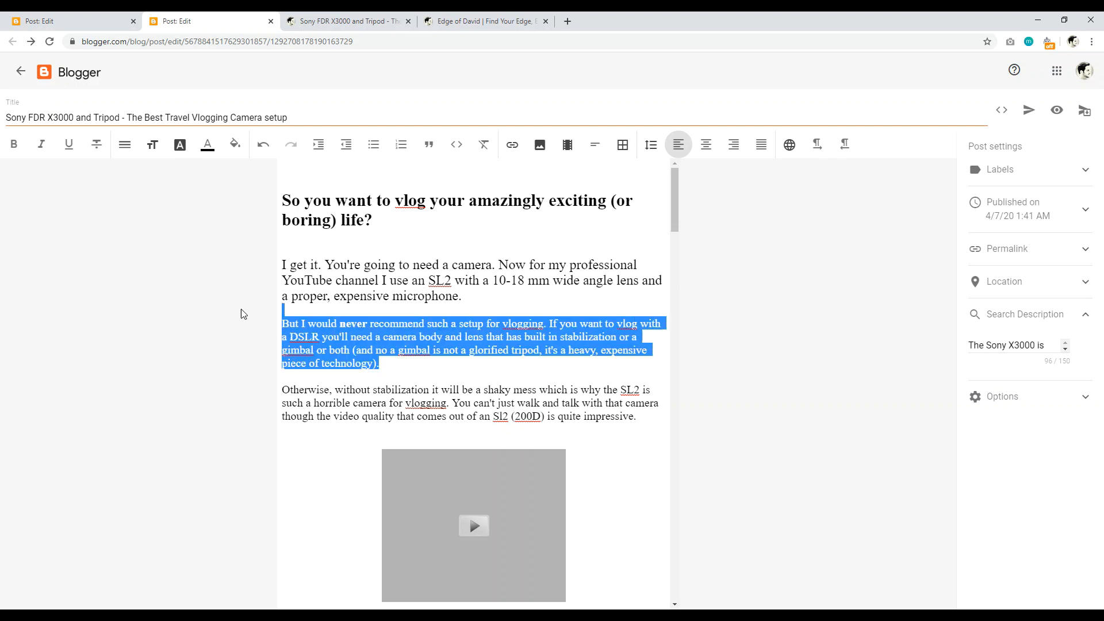
left_click_drag(462, 295, 284, 265)
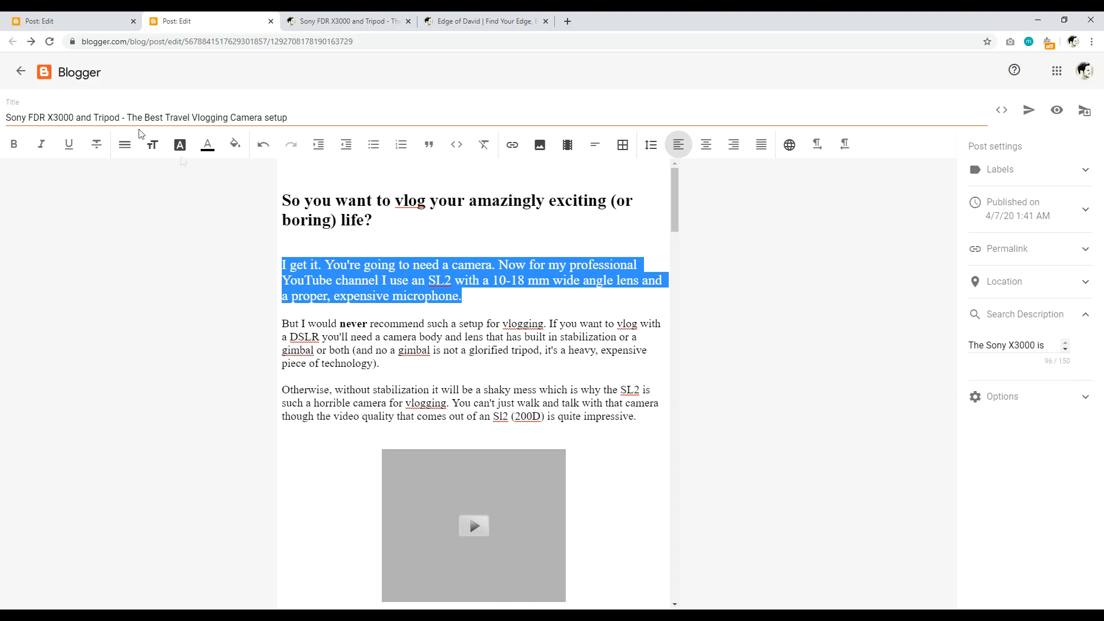
left_click(153, 146)
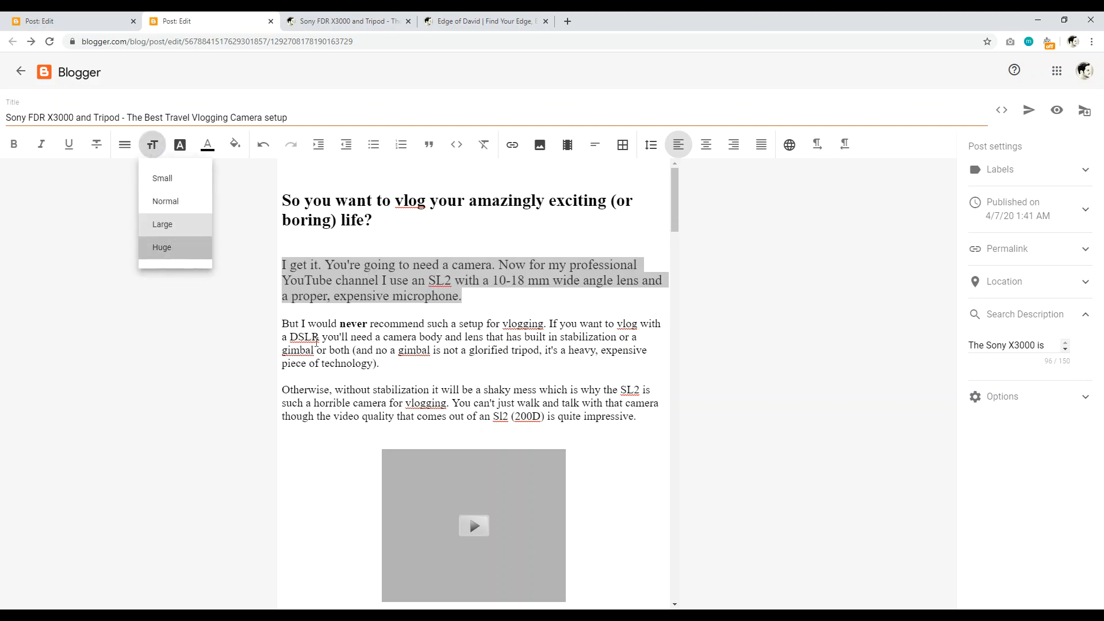
left_click(163, 251)
left_click(384, 427)
left_click_drag(397, 459, 280, 401)
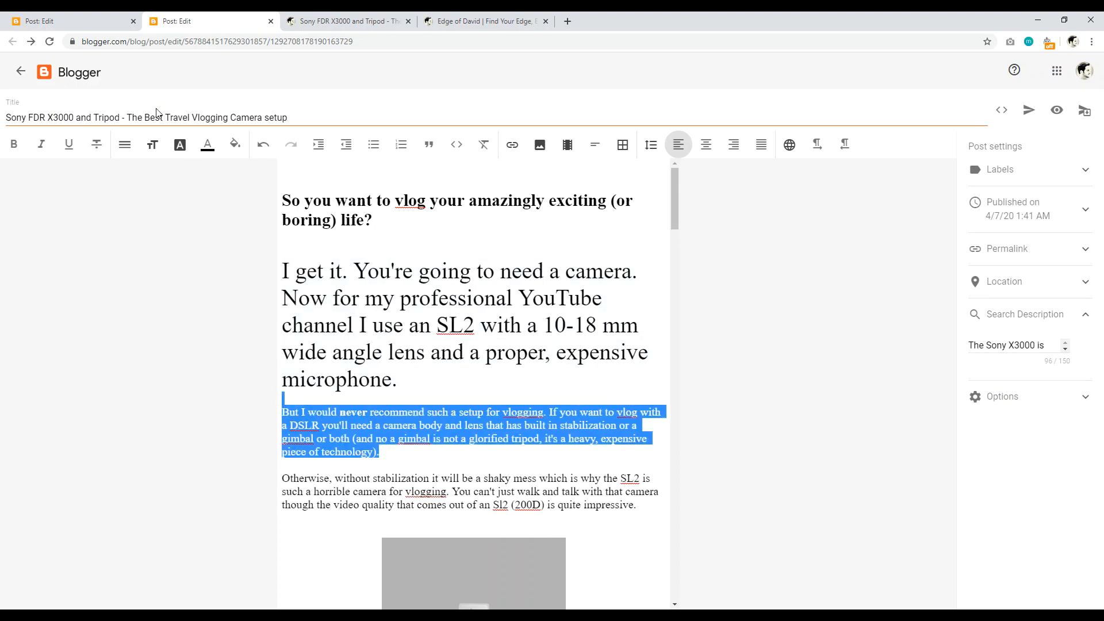
left_click(152, 145)
left_click(160, 226)
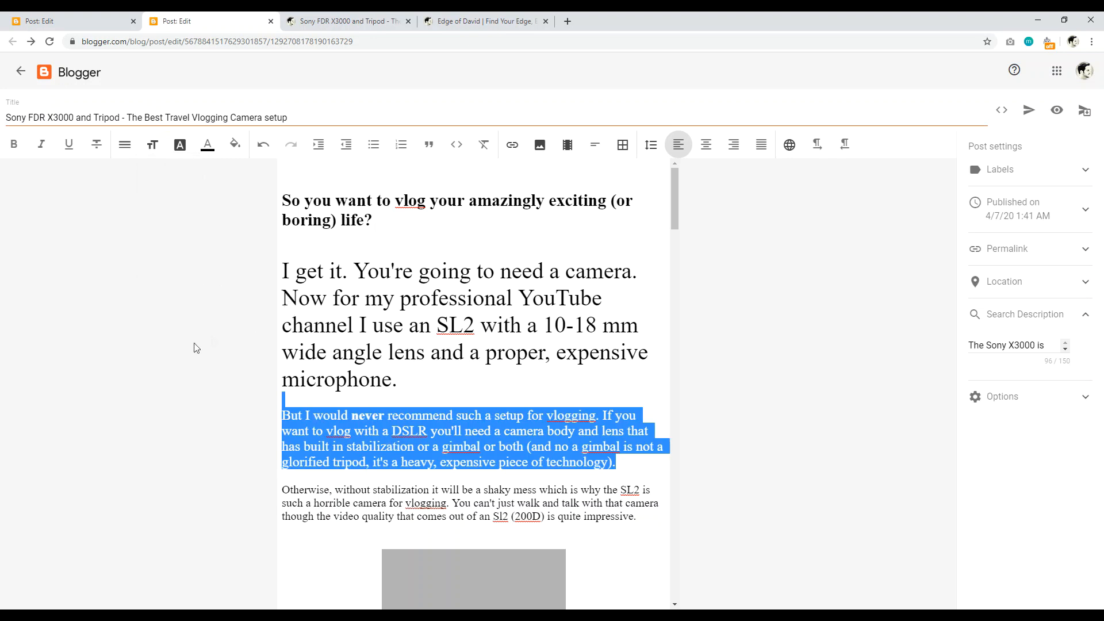
left_click(349, 187)
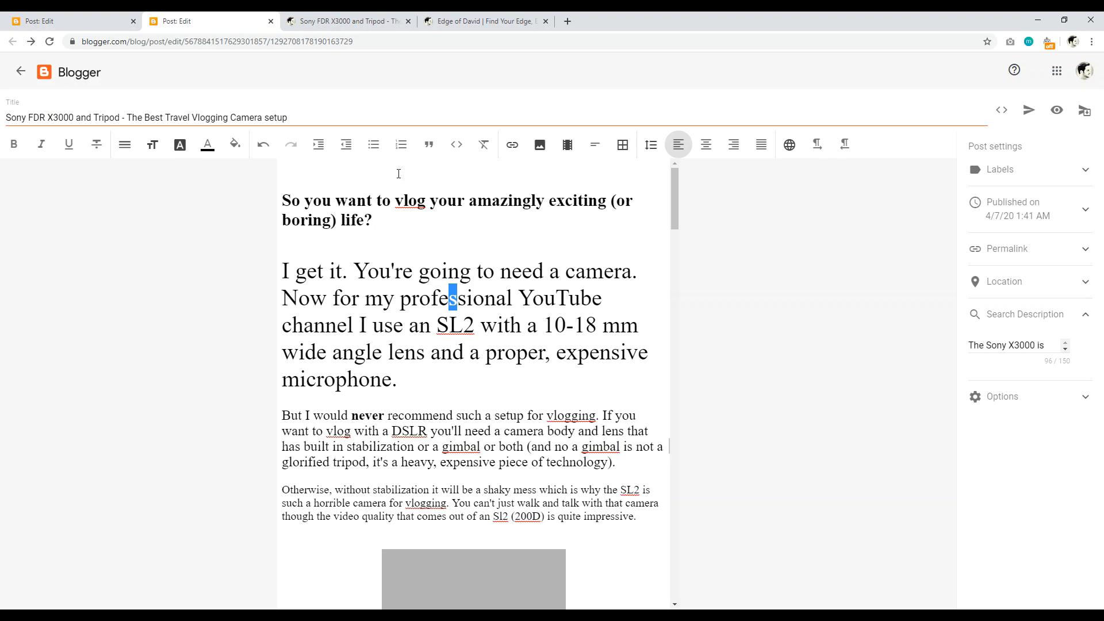
left_click_drag(675, 182, 658, 236)
Step: Add a line below the X3000 heading and search YouTube for 'x3000 vlo' videos
left_click(536, 374)
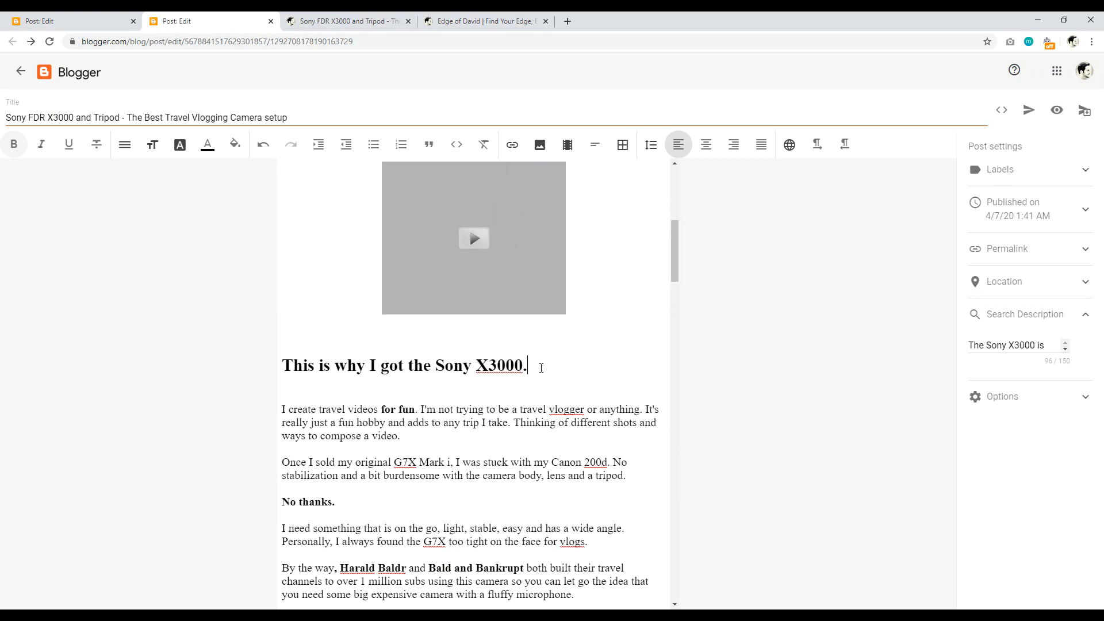
key("Return")
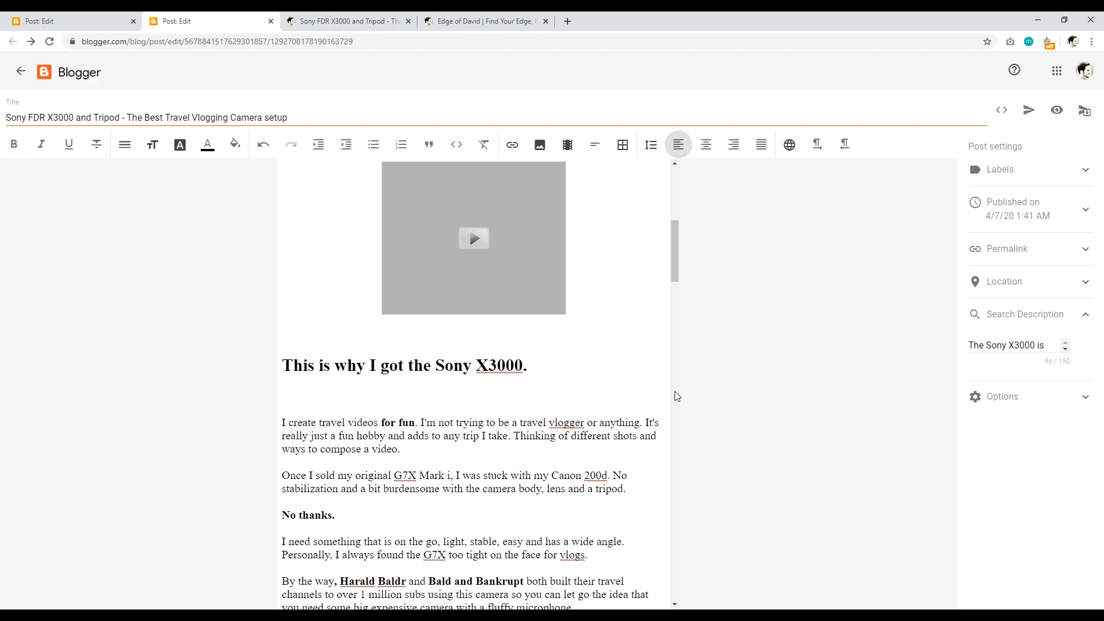
left_click(569, 146)
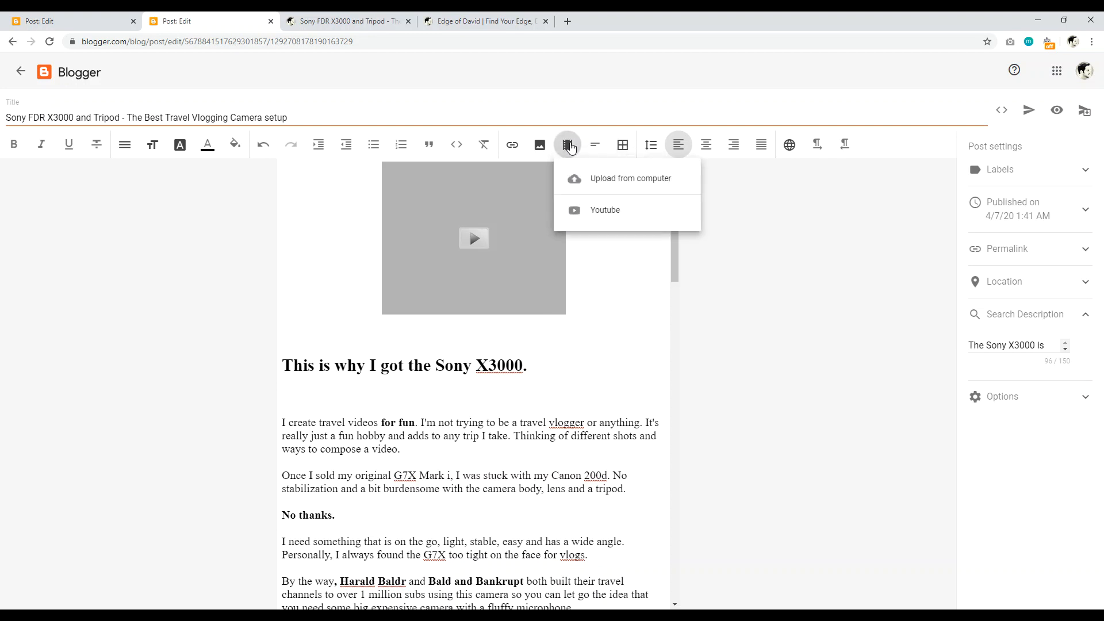
left_click(608, 211)
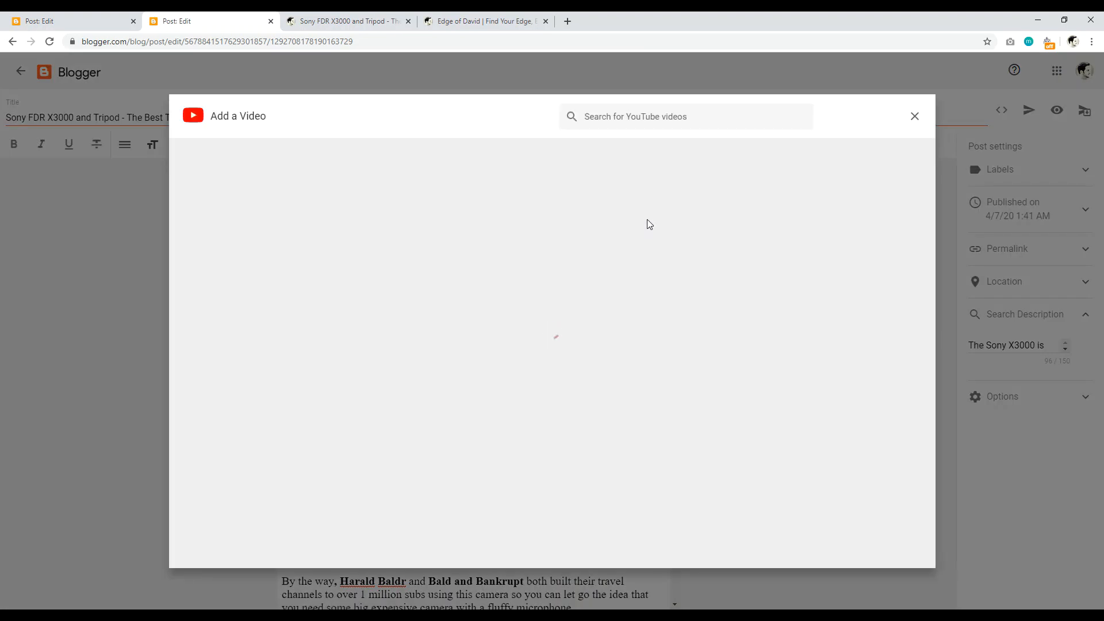
type("x")
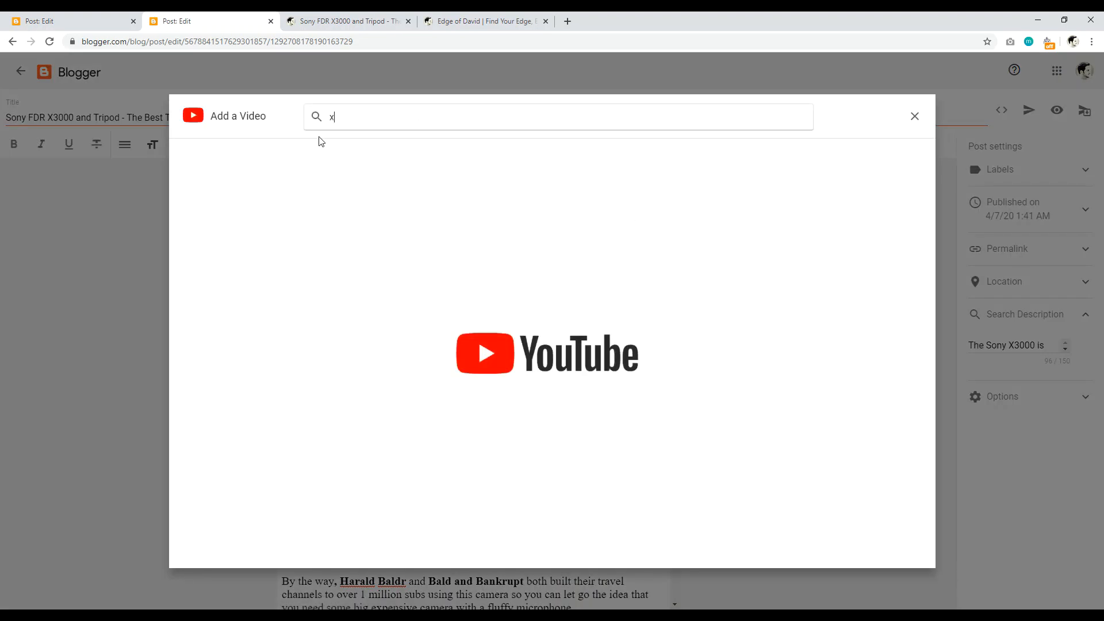
type("3000 vlog")
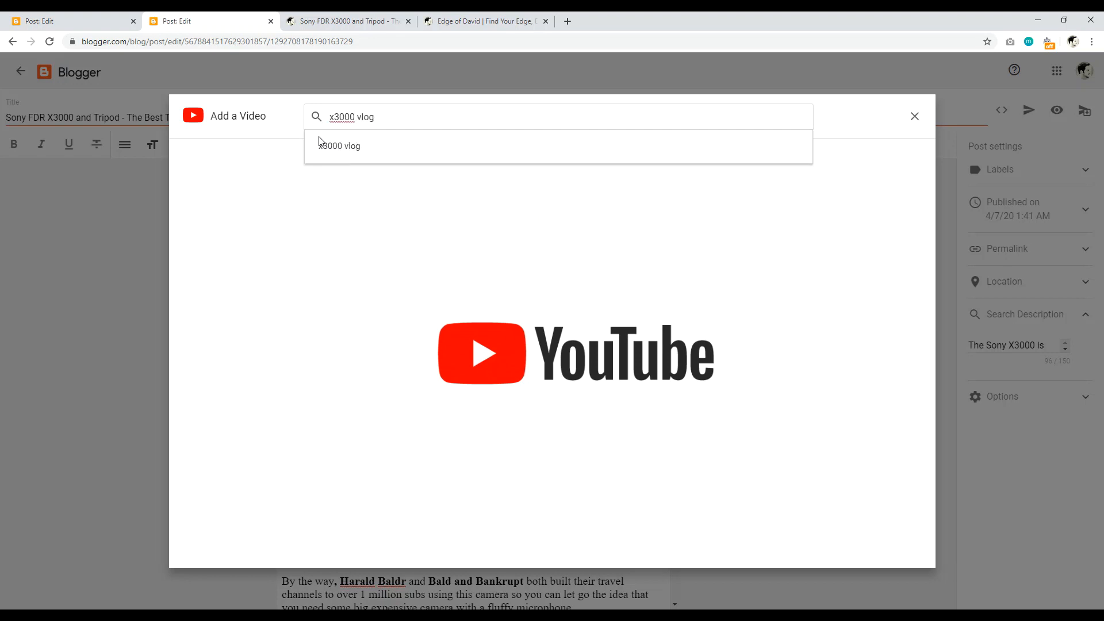
left_click(321, 142)
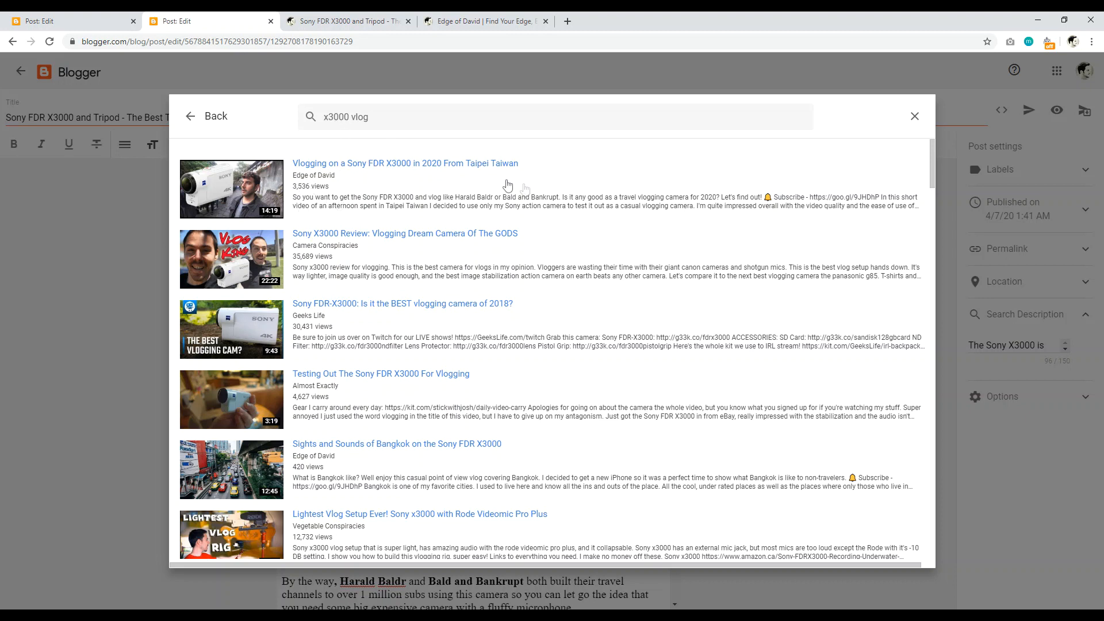
Step: Choose an X3000 vlog video, then add an empty line after the travel-videos paragraph
left_click(389, 190)
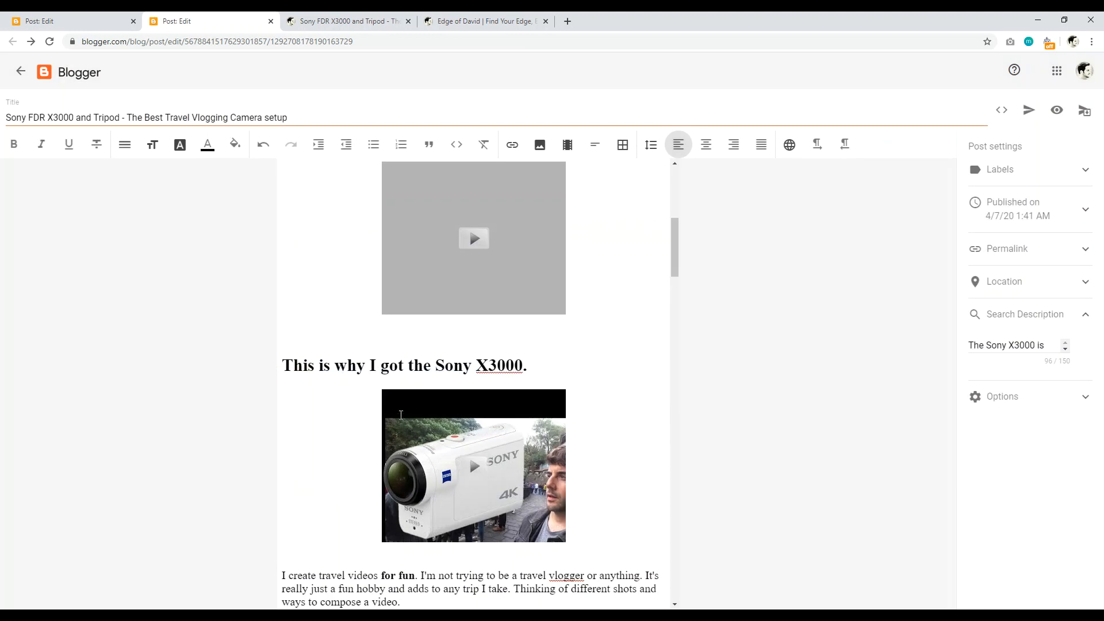
left_click_drag(675, 240, 675, 257)
left_click(419, 340)
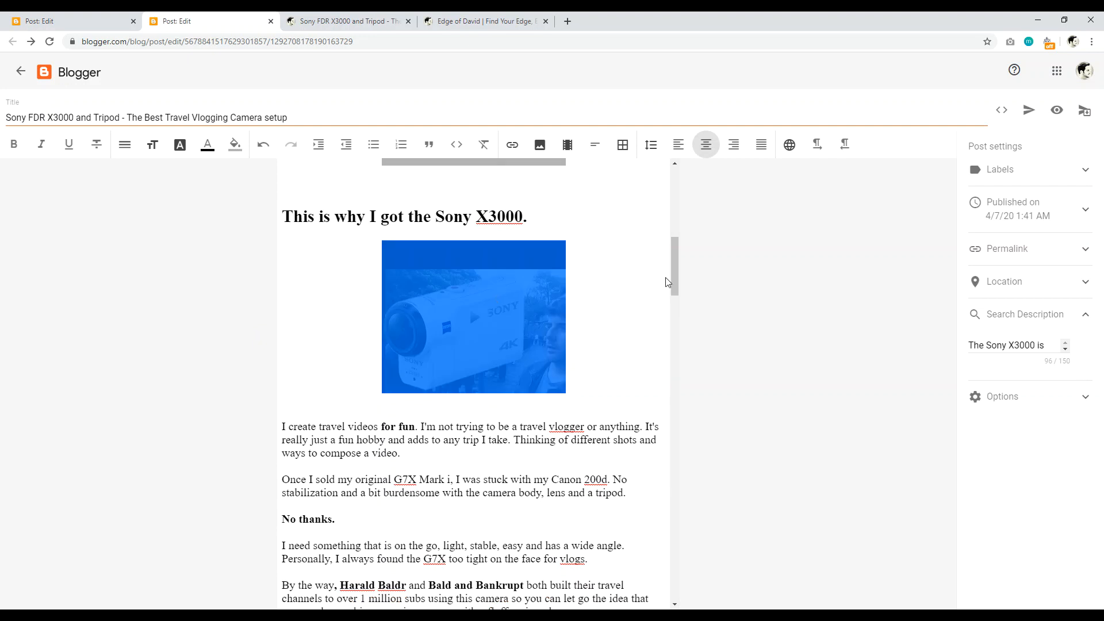
left_click_drag(675, 268, 671, 282)
left_click(408, 353)
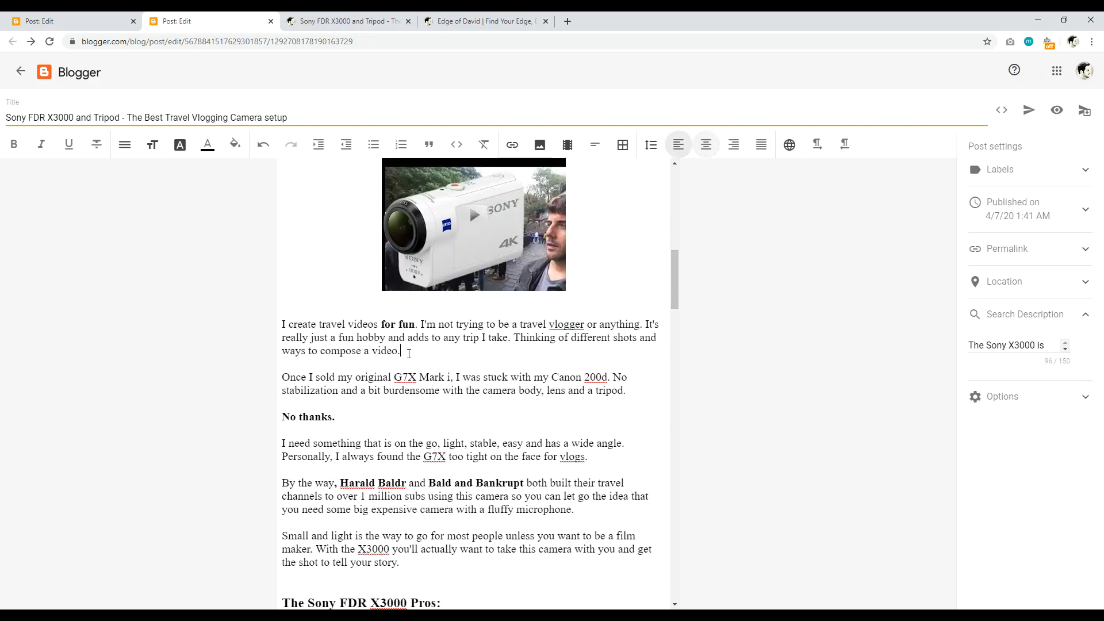
key("Return")
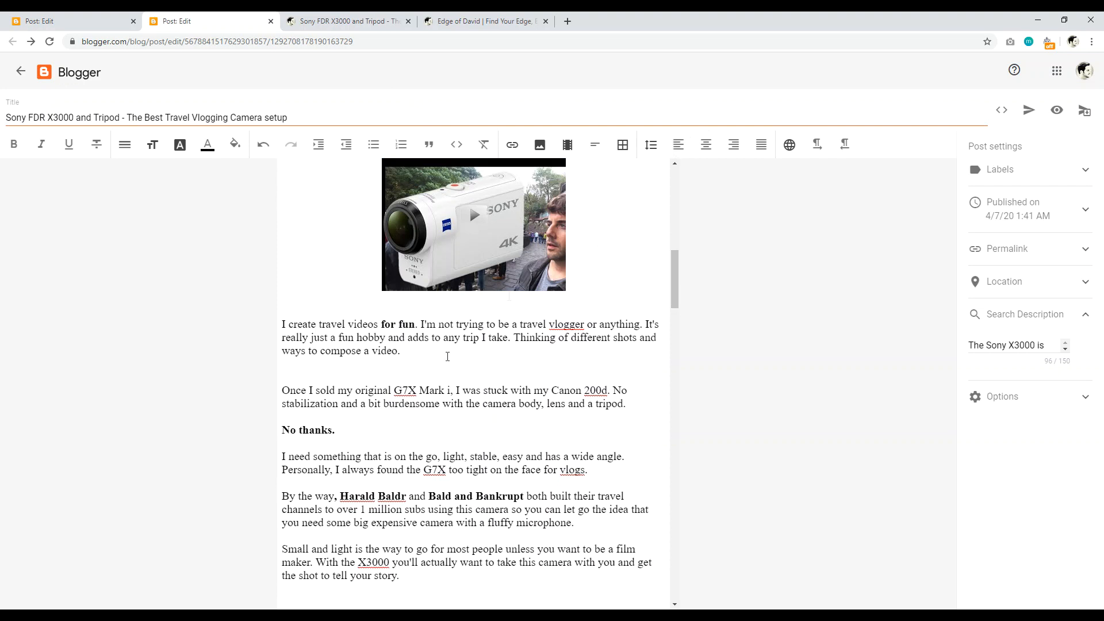
Step: Upload the photo of the man above a sea of clouds from Pictures into the post
left_click(540, 146)
left_click(539, 146)
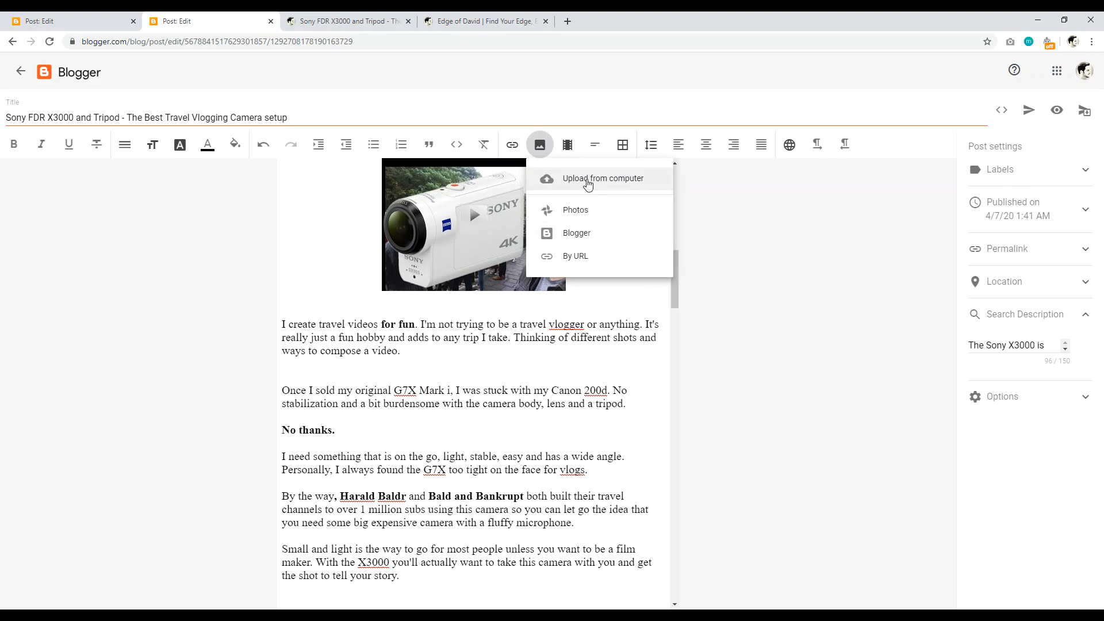
left_click(588, 180)
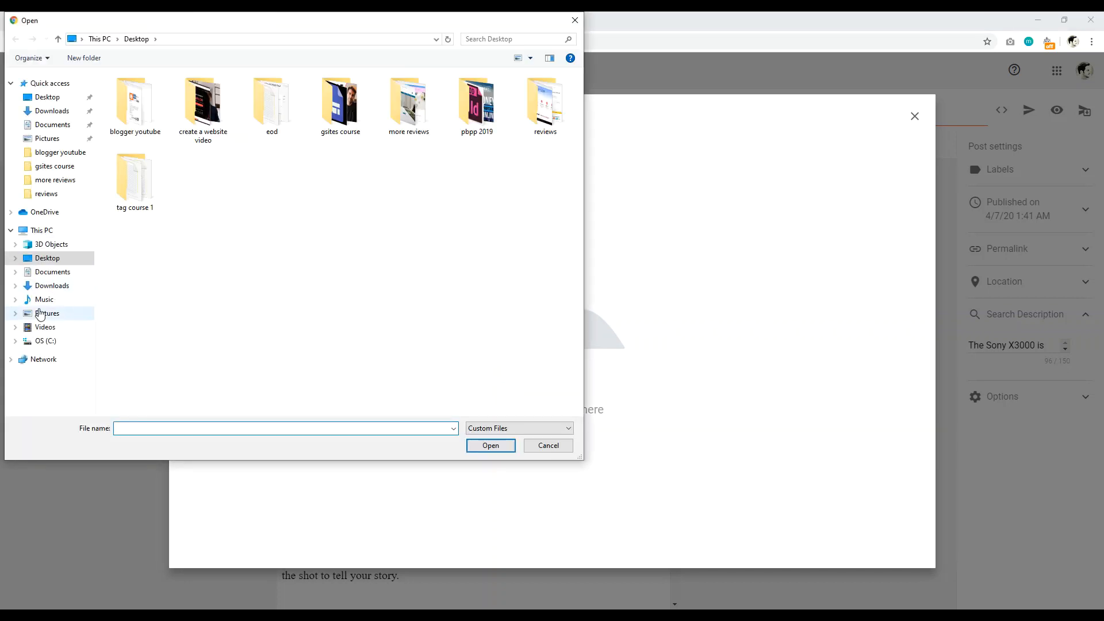
left_click(41, 314)
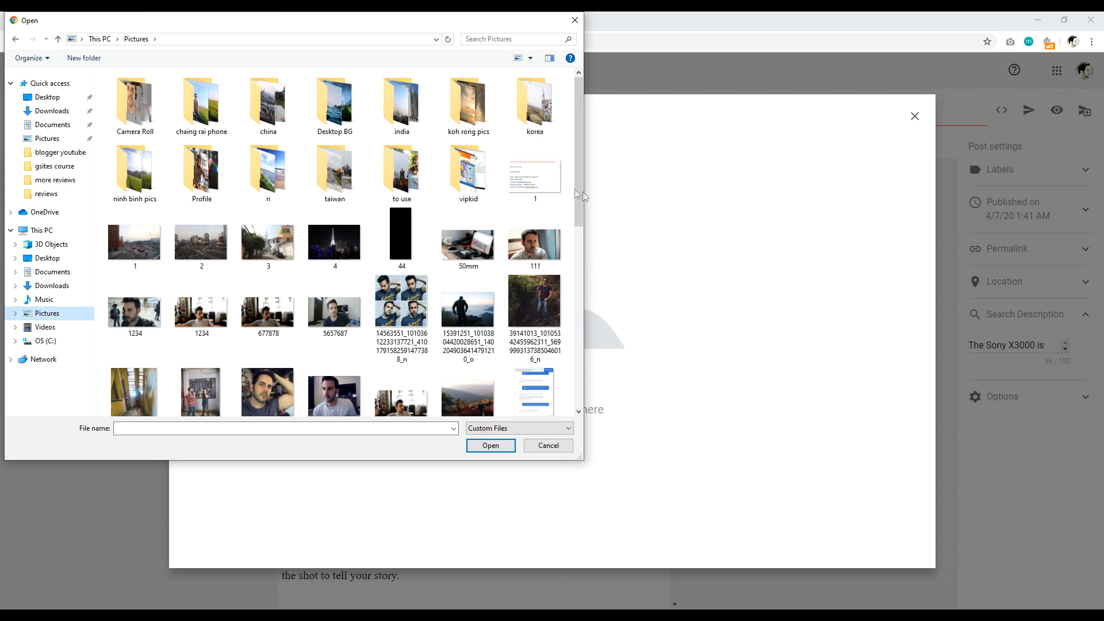
left_click(477, 313)
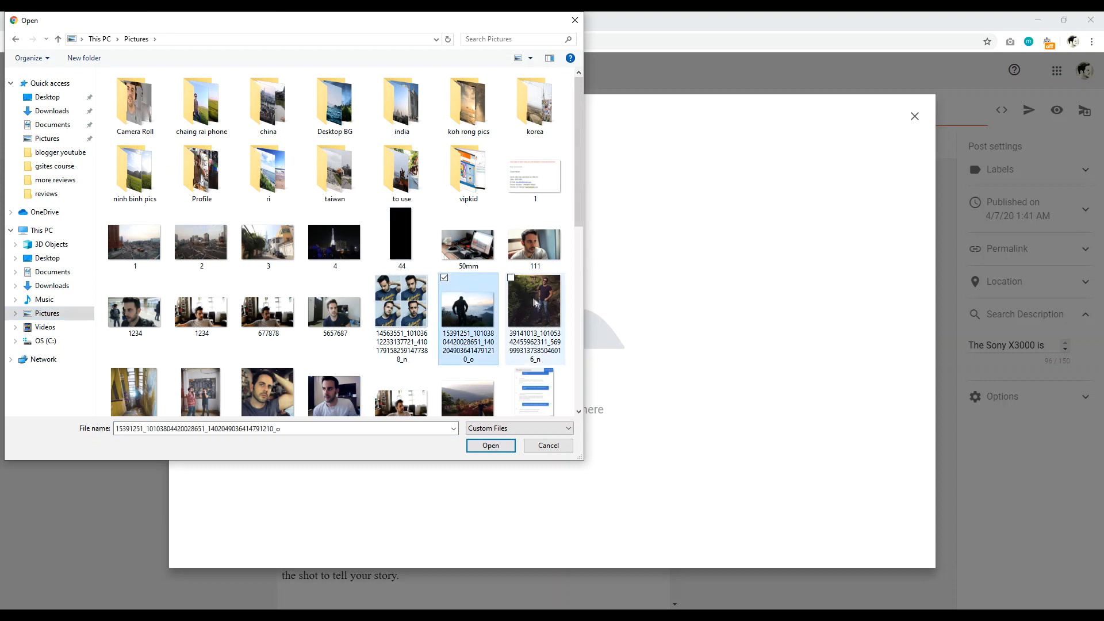
left_click(490, 446)
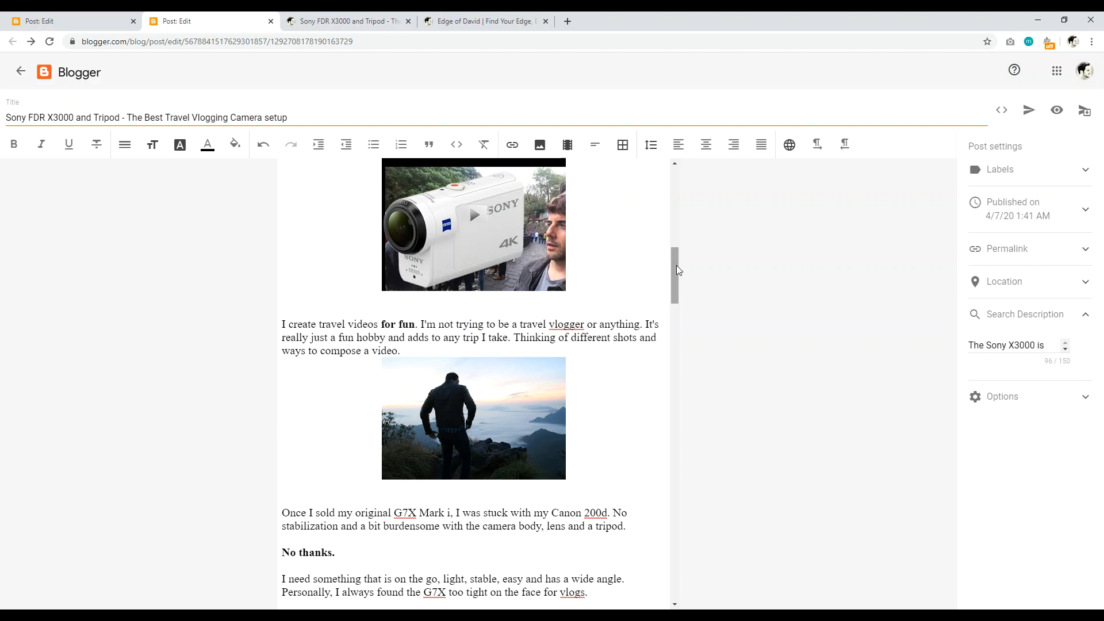
Step: Resize the sunrise silhouette photo to X-Large in Edit Image and apply the update
left_click(478, 311)
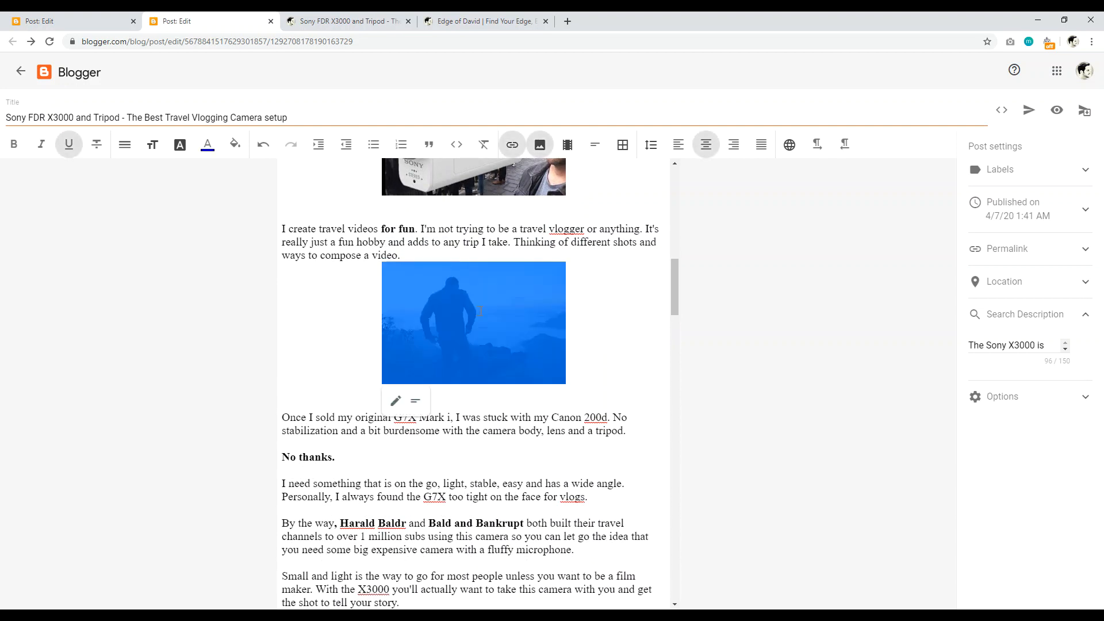
left_click(396, 402)
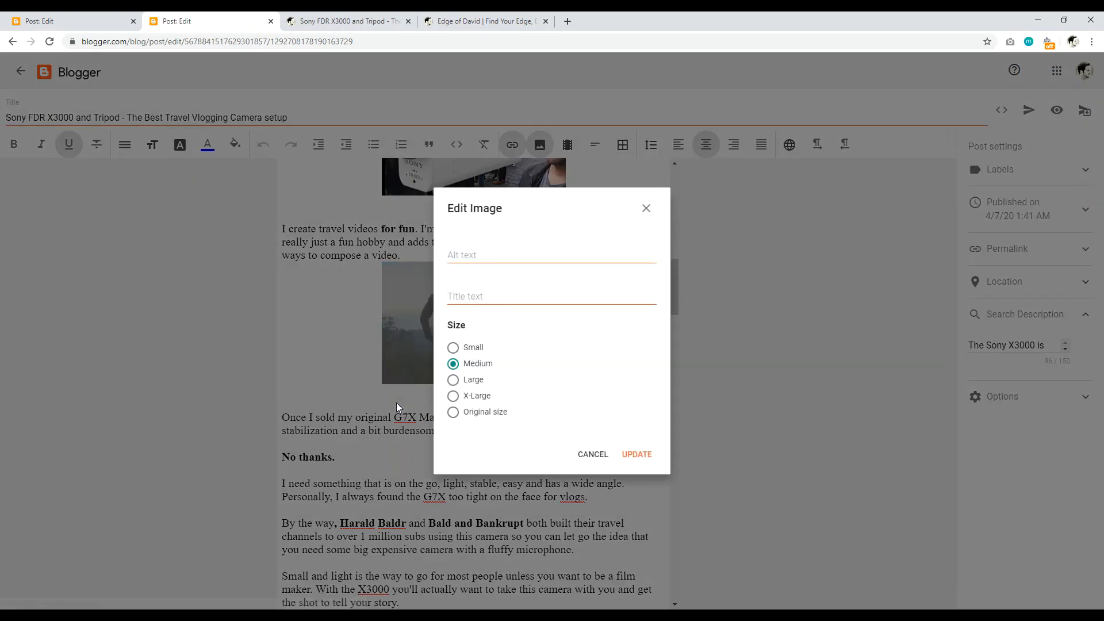
left_click(453, 412)
left_click(452, 396)
left_click(638, 455)
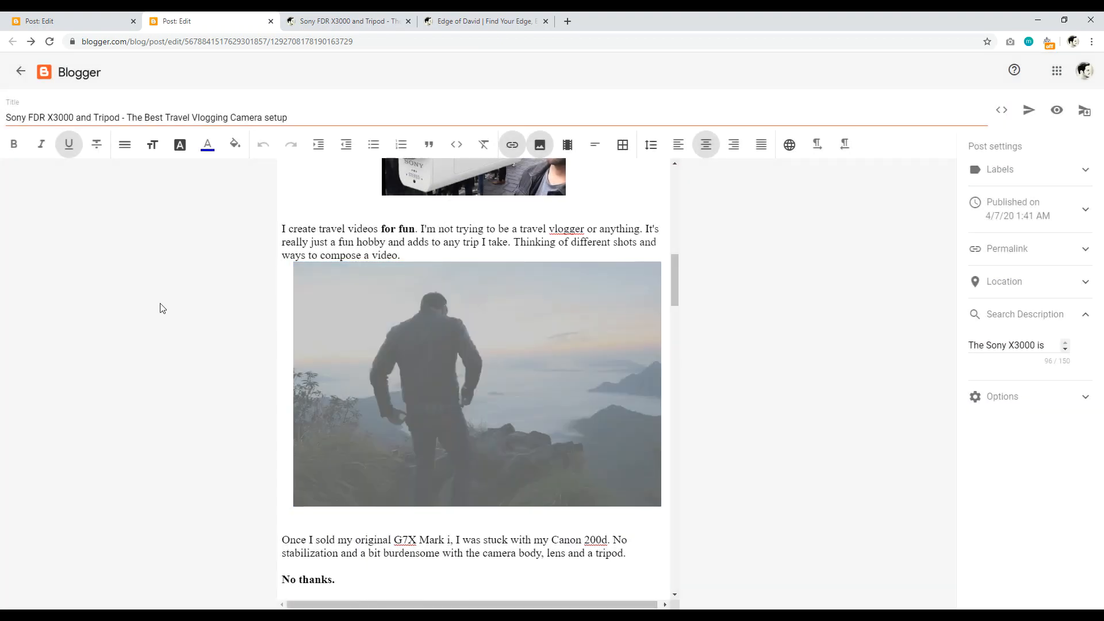
left_click(312, 256)
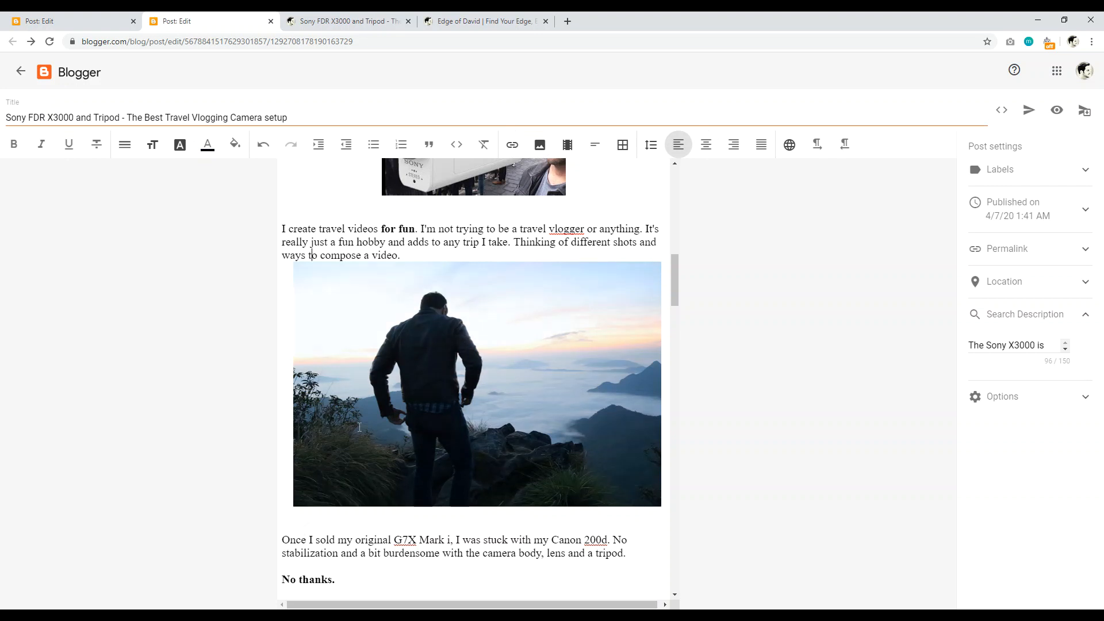
left_click(359, 427)
left_click(308, 526)
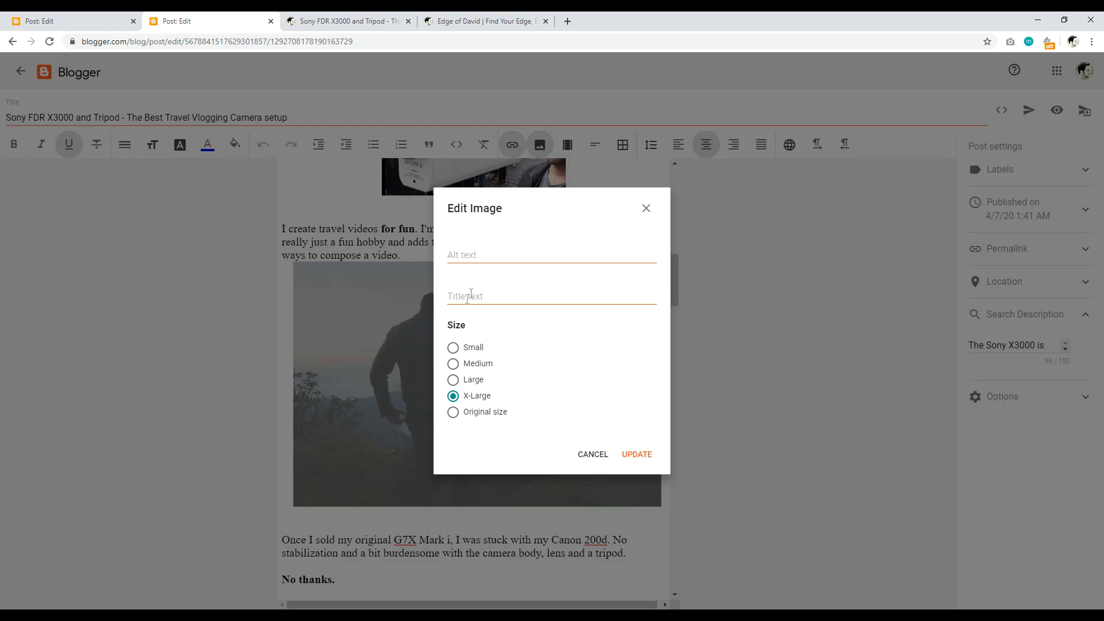
left_click(650, 209)
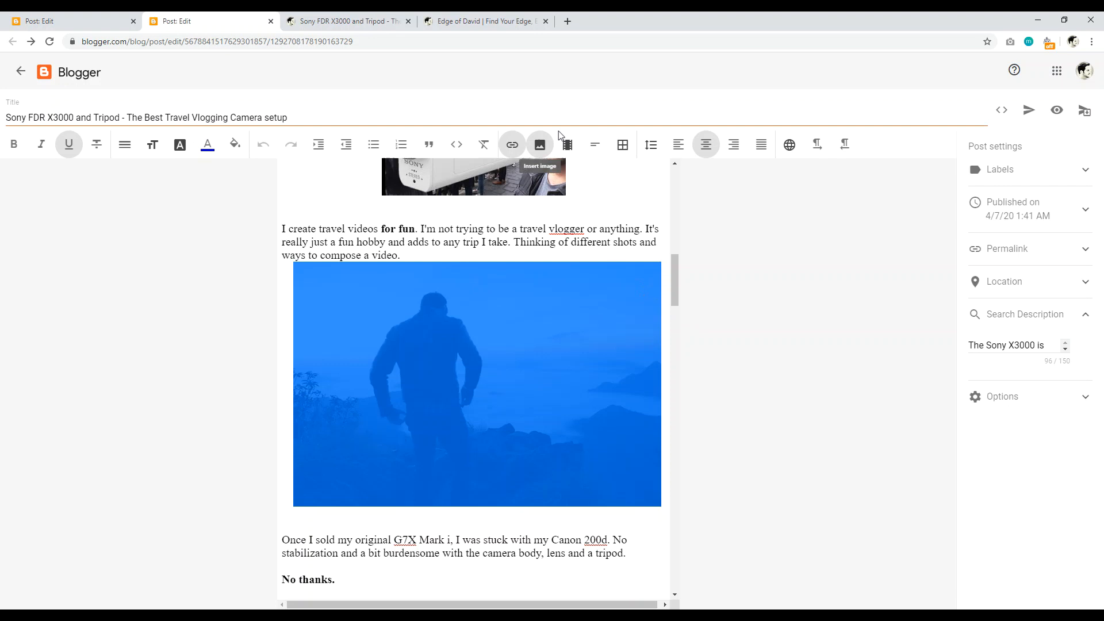
left_click_drag(672, 296, 675, 327)
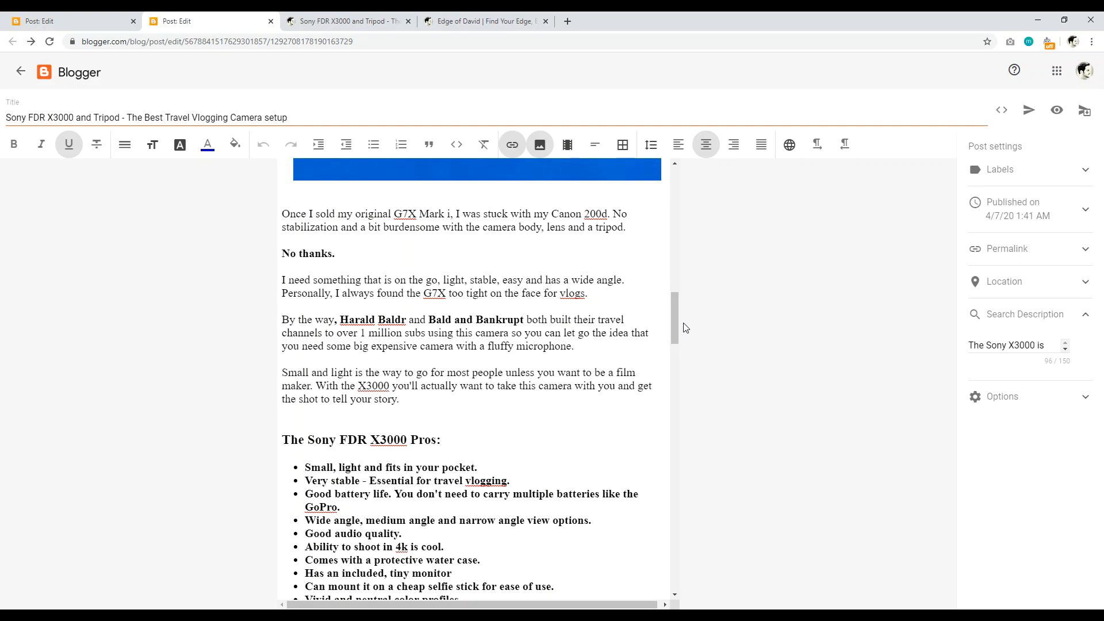
left_click_drag(486, 347, 565, 352)
left_click(550, 350)
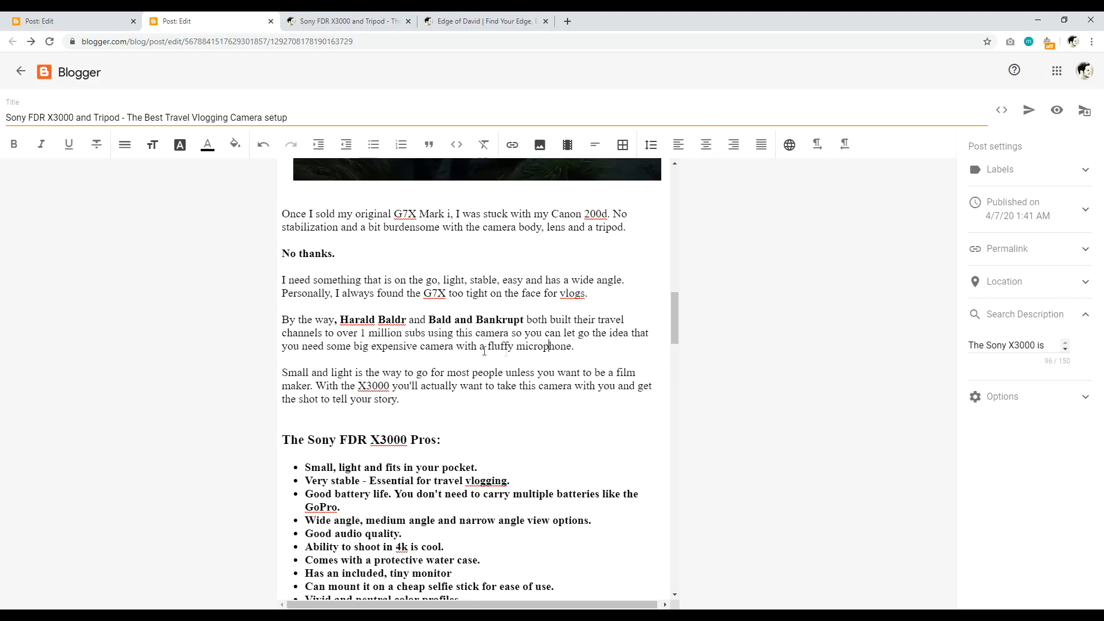
left_click_drag(487, 346, 571, 349)
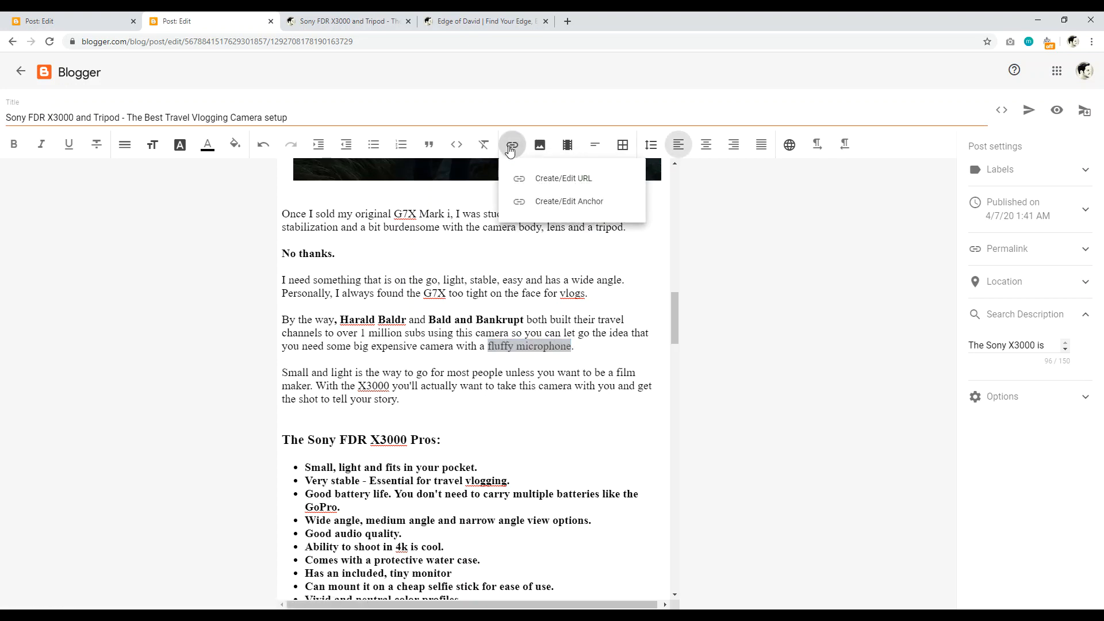
left_click(559, 181)
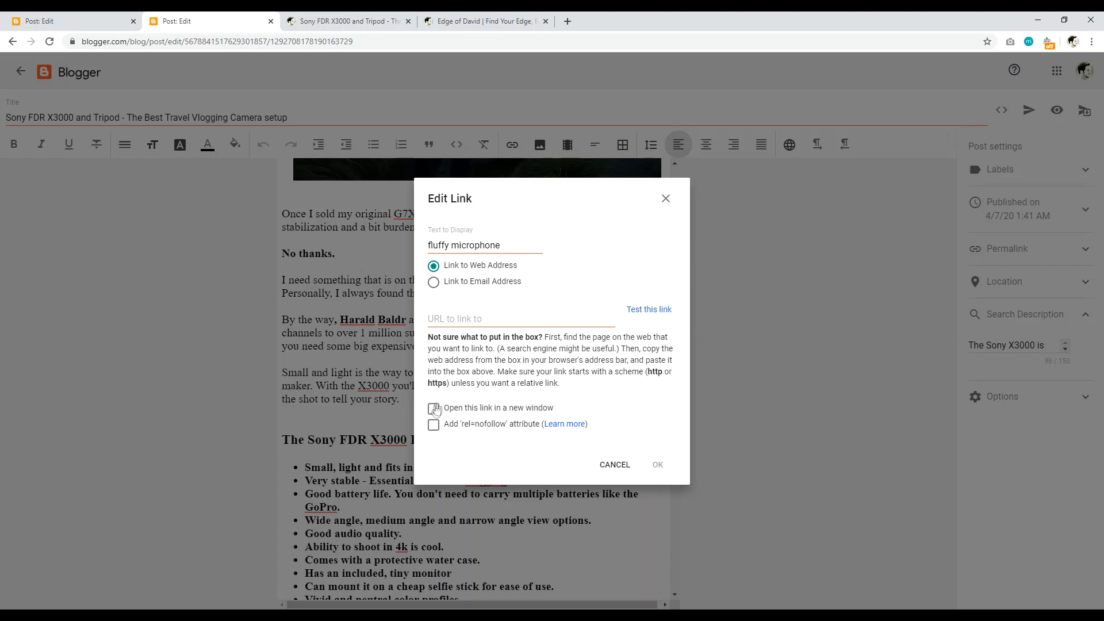
left_click(621, 466)
left_click(535, 372)
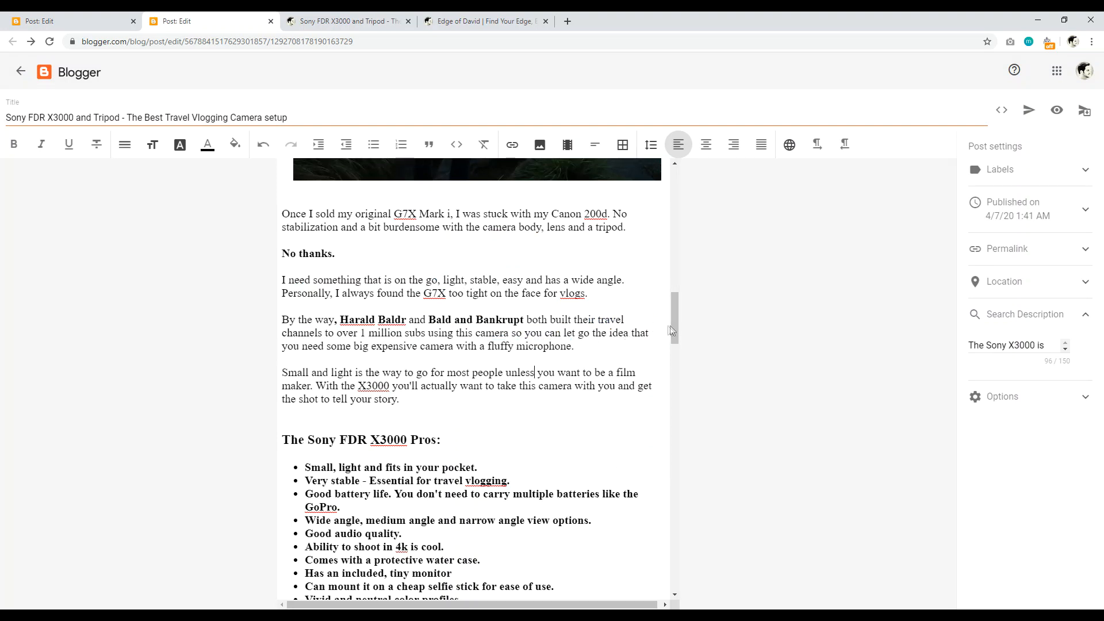
Step: Centre the sunrise silhouette photo using the image toolbar's alignment option
scroll(675, 325, "up", 4)
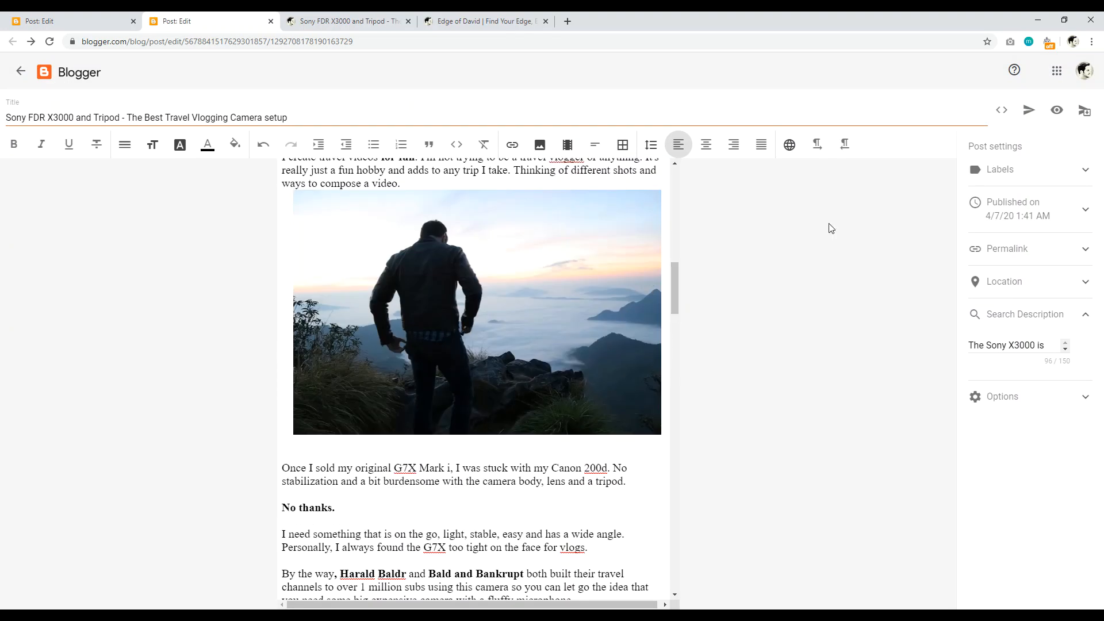
left_click(329, 427)
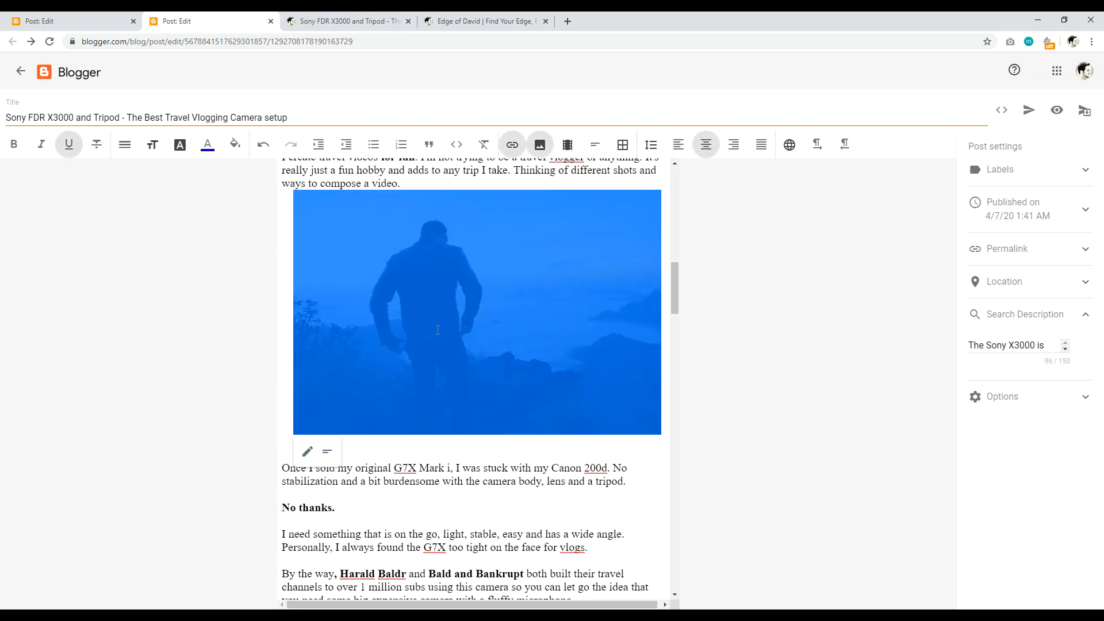
left_click(328, 452)
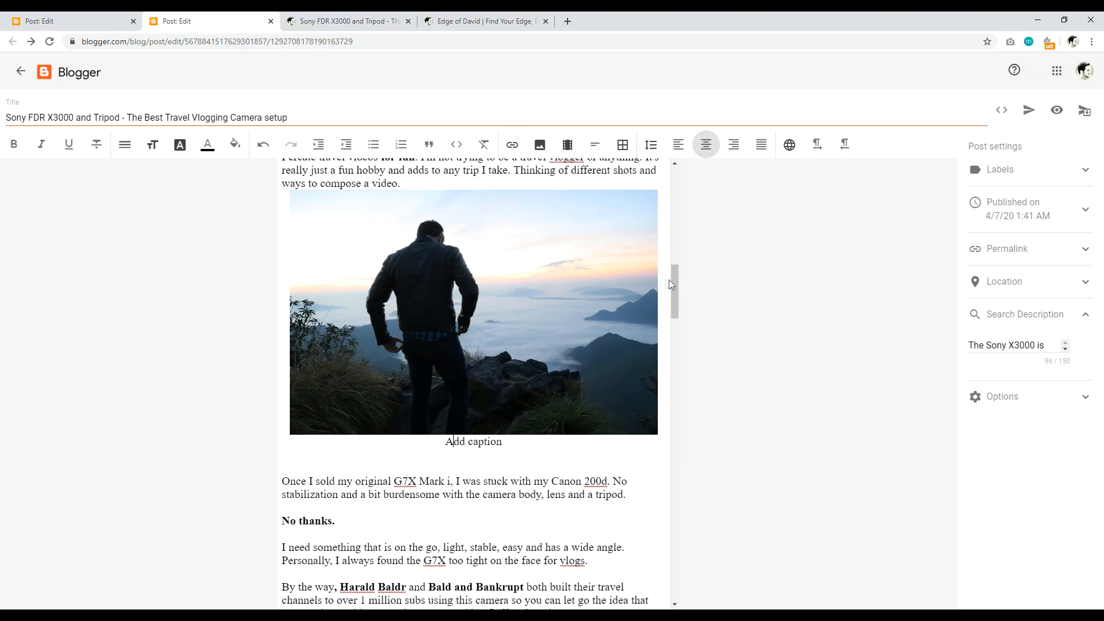
scroll(669, 279, "down", 2)
left_click_drag(668, 303, 688, 209)
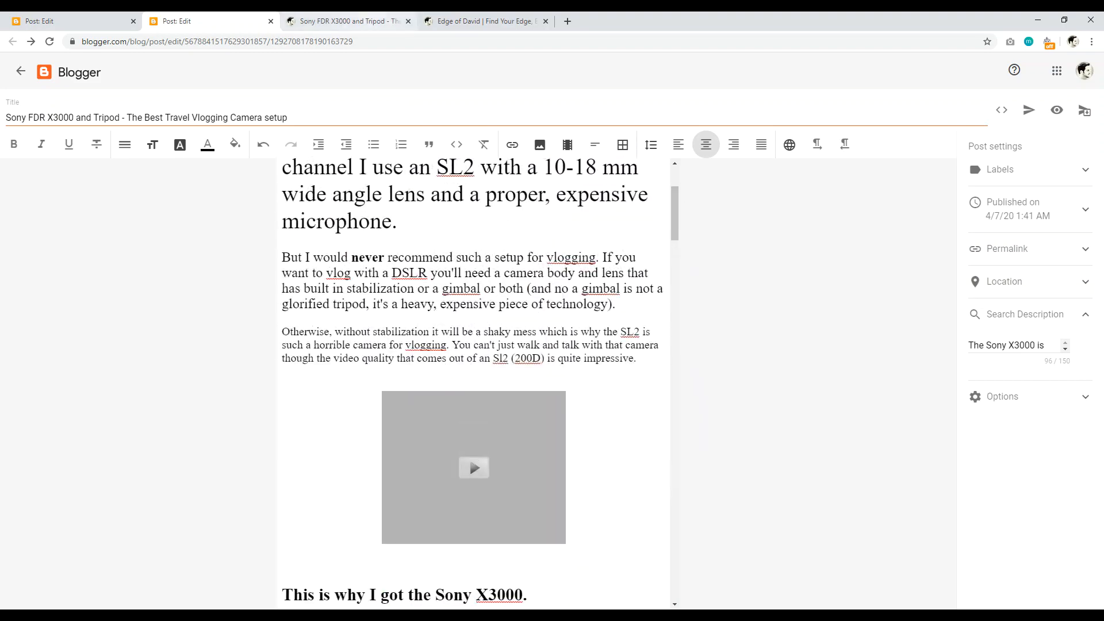
left_click(345, 20)
Step: Scroll down through the live post to the selfie-stick and color-profile sections, then return to the editor
scroll(1099, 262, "up", 1)
scroll(458, 244, "down", 7)
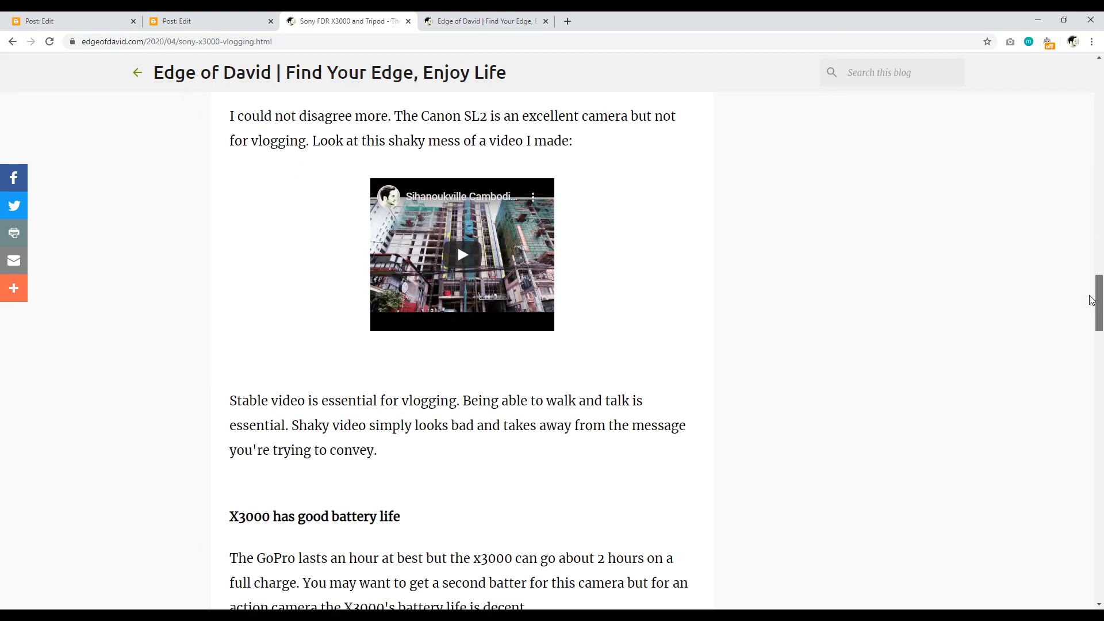
scroll(575, 381, "down", 9)
scroll(575, 381, "down", 9)
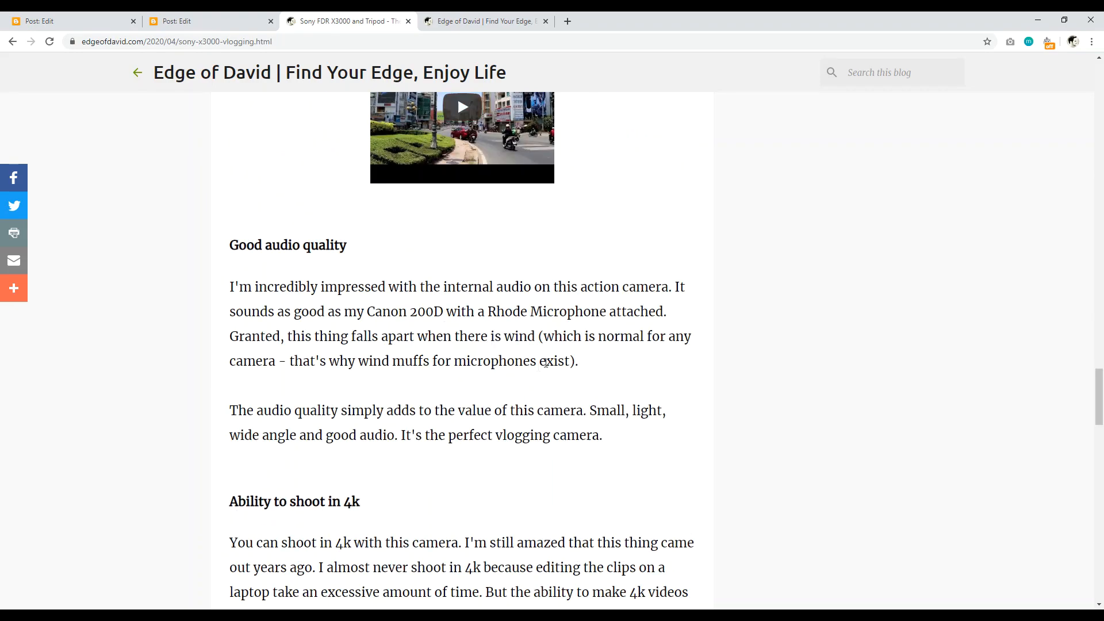
scroll(426, 332, "down", 10)
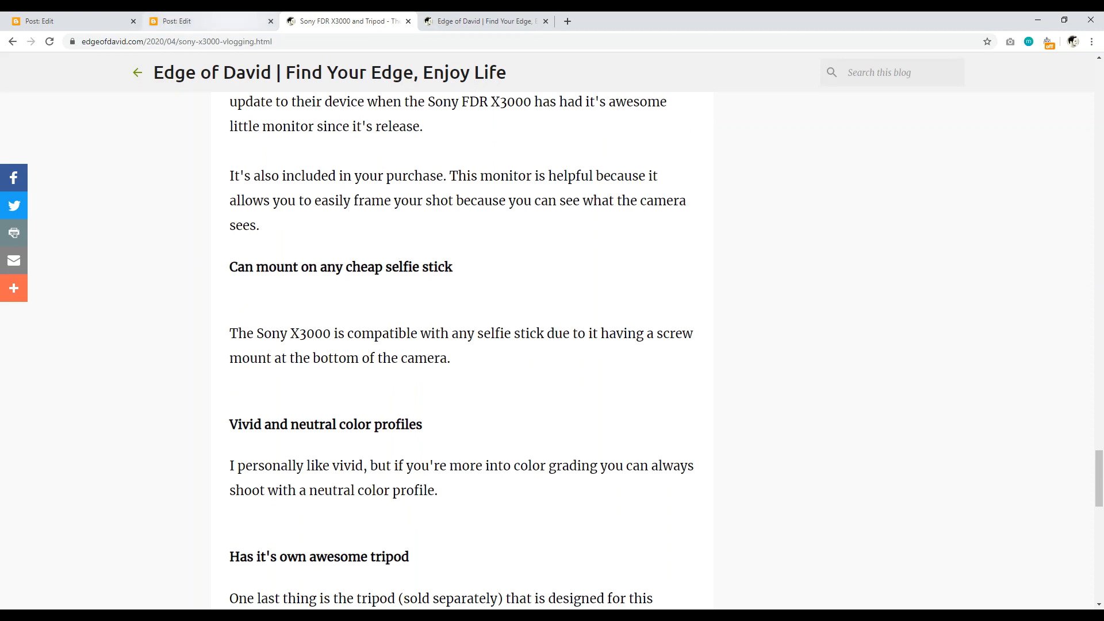
left_click(207, 21)
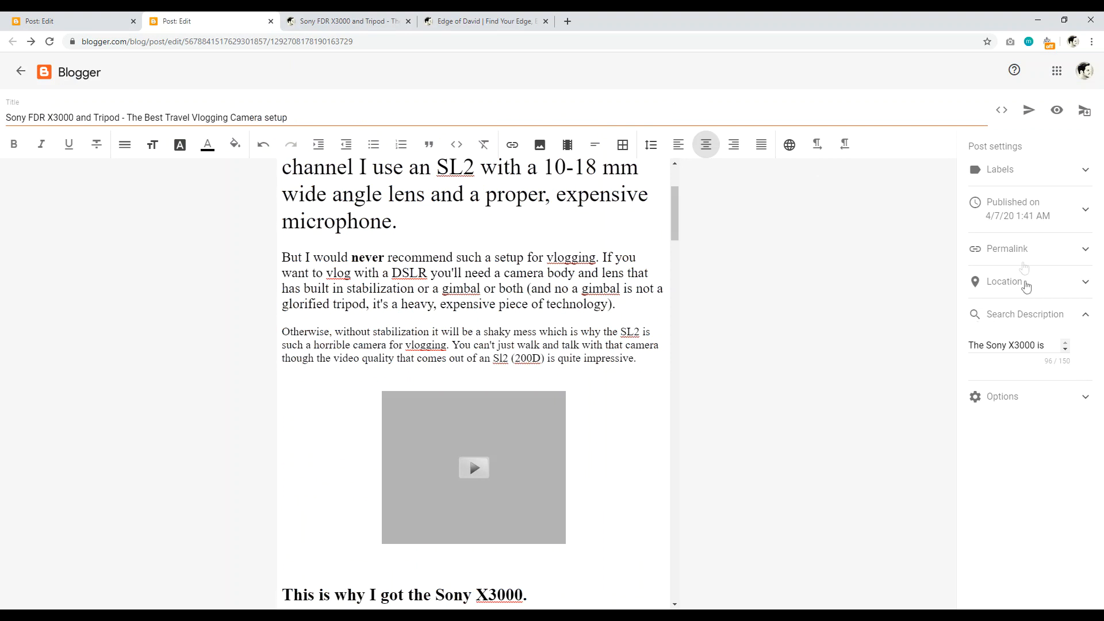
Step: Check the Tech Reviews label and permalink in Post settings, then switch to the empty new-post tab
left_click(1055, 178)
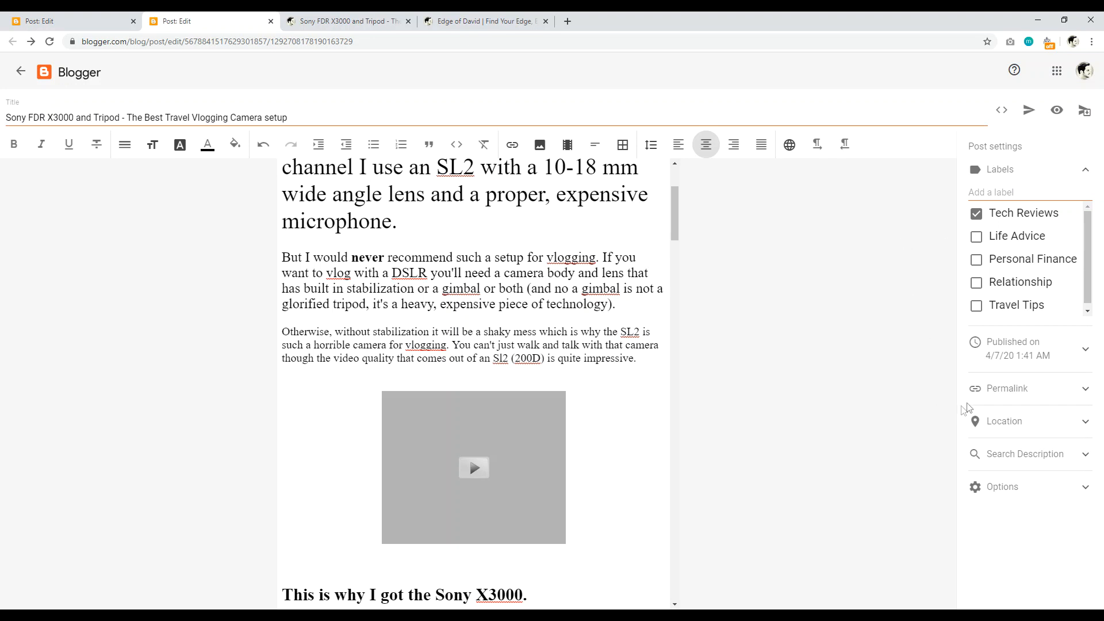
left_click(1040, 391)
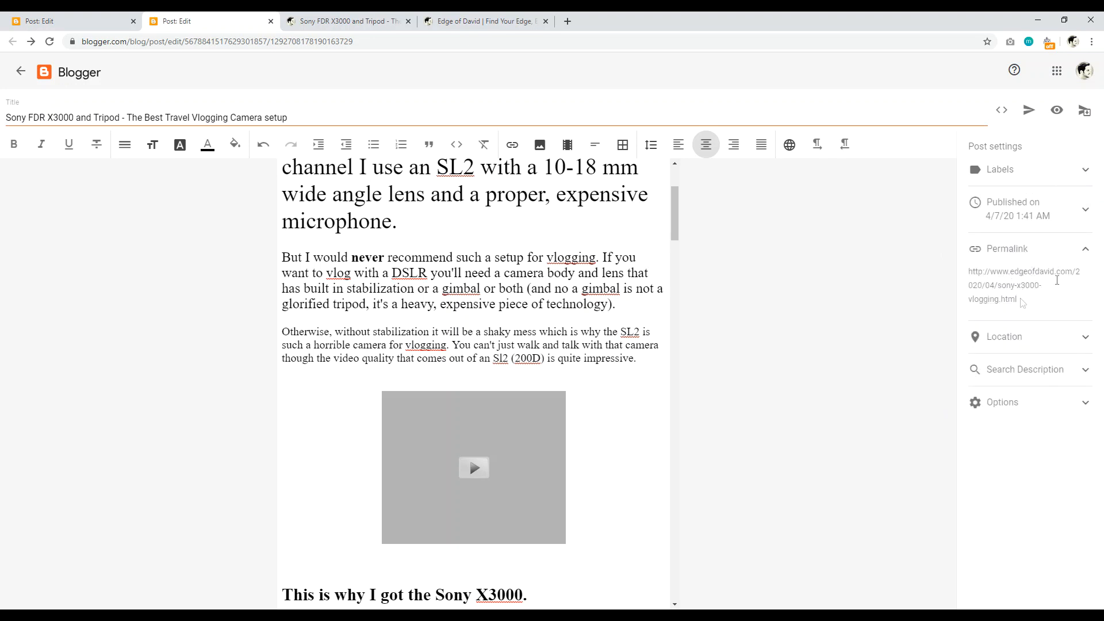
left_click(78, 22)
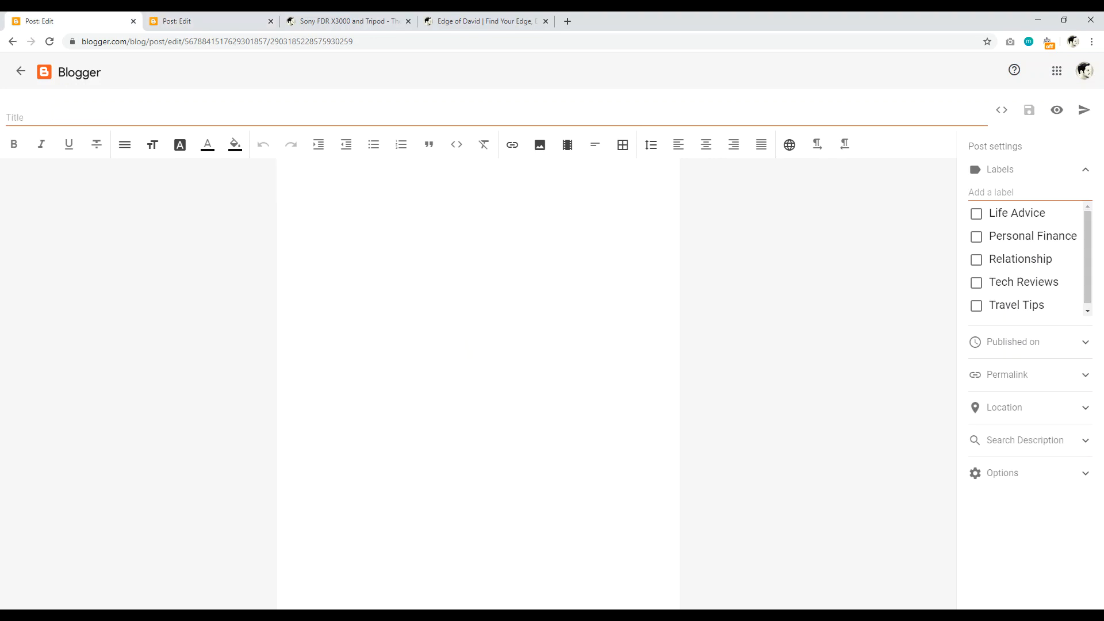
Step: Title the new post 'Example Blog' and tag it with the Life Advice label
left_click(37, 115)
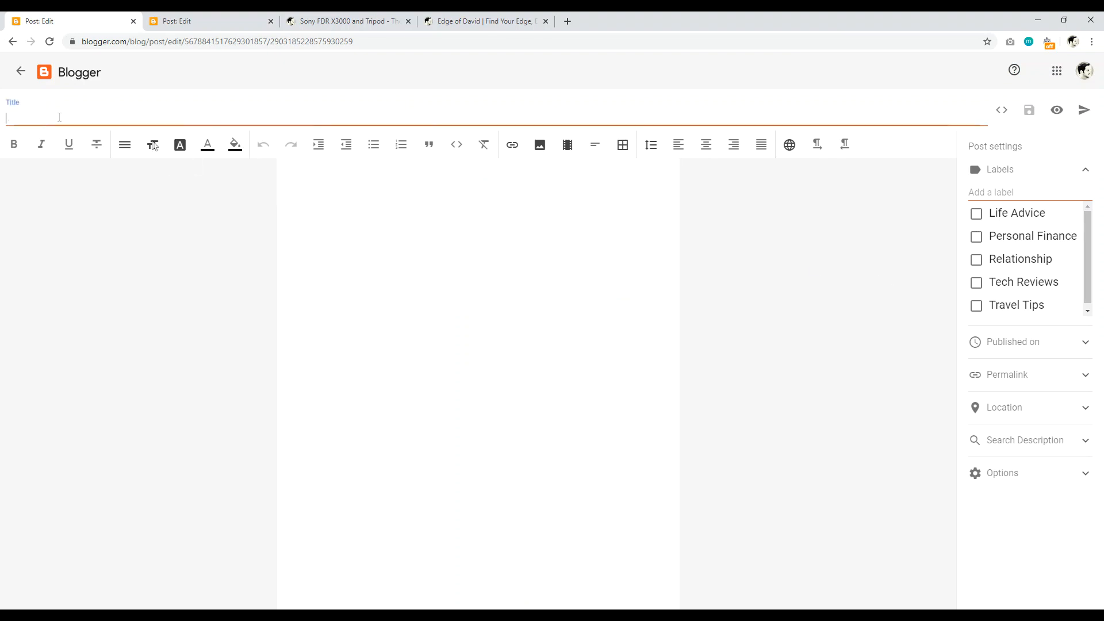
type("Example Blog")
left_click(838, 286)
left_click(978, 216)
left_click(1042, 171)
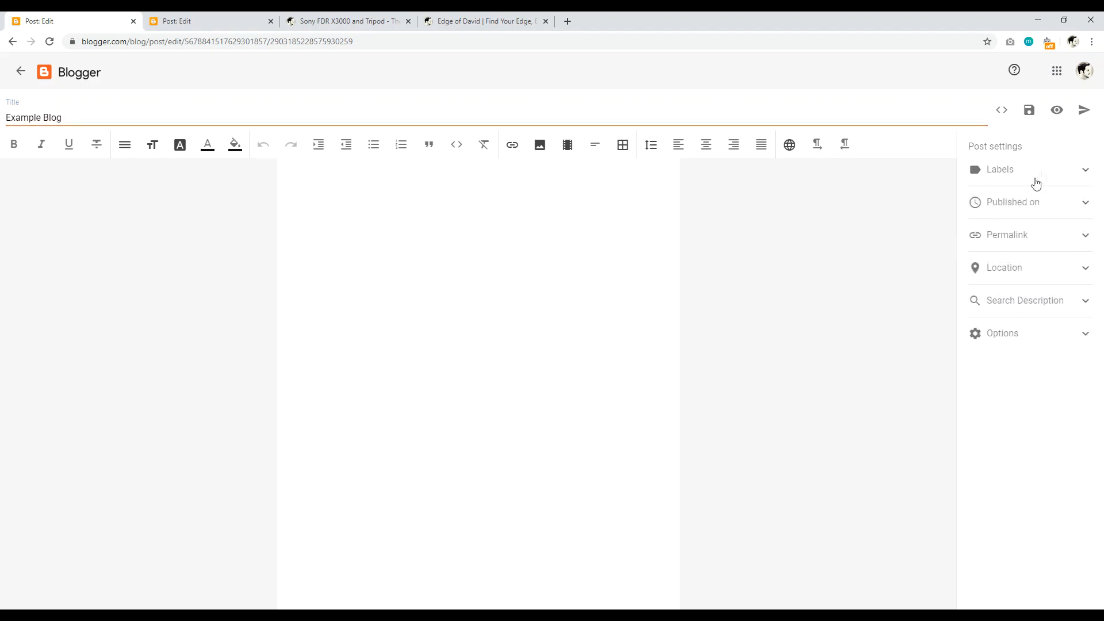
Step: Switch the post's permalink from automatic to Custom Permalink
left_click(1035, 233)
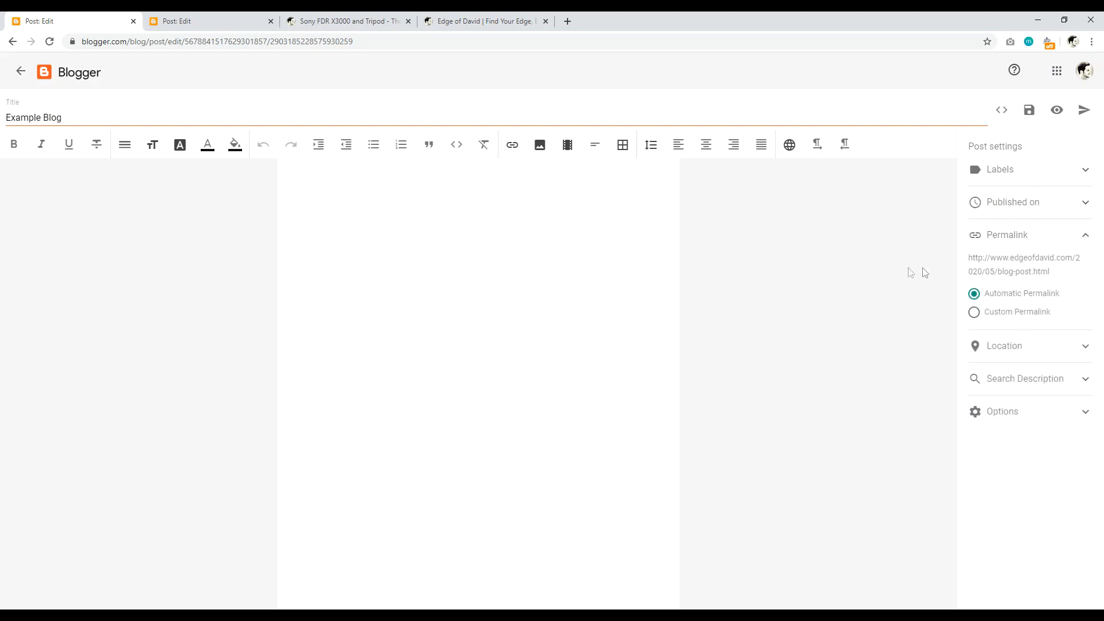
left_click(975, 313)
left_click(985, 323)
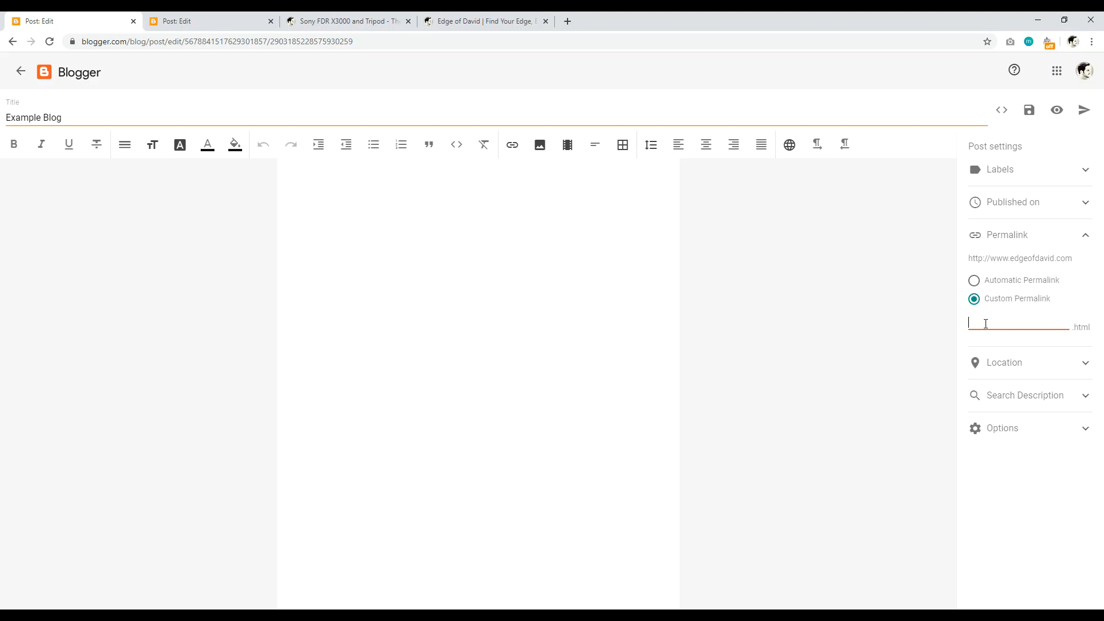
Step: Check the published Sony X3000 post's web address, then return to its editor showing 2020/04/sony-x3000-vlogging.html
left_click(342, 21)
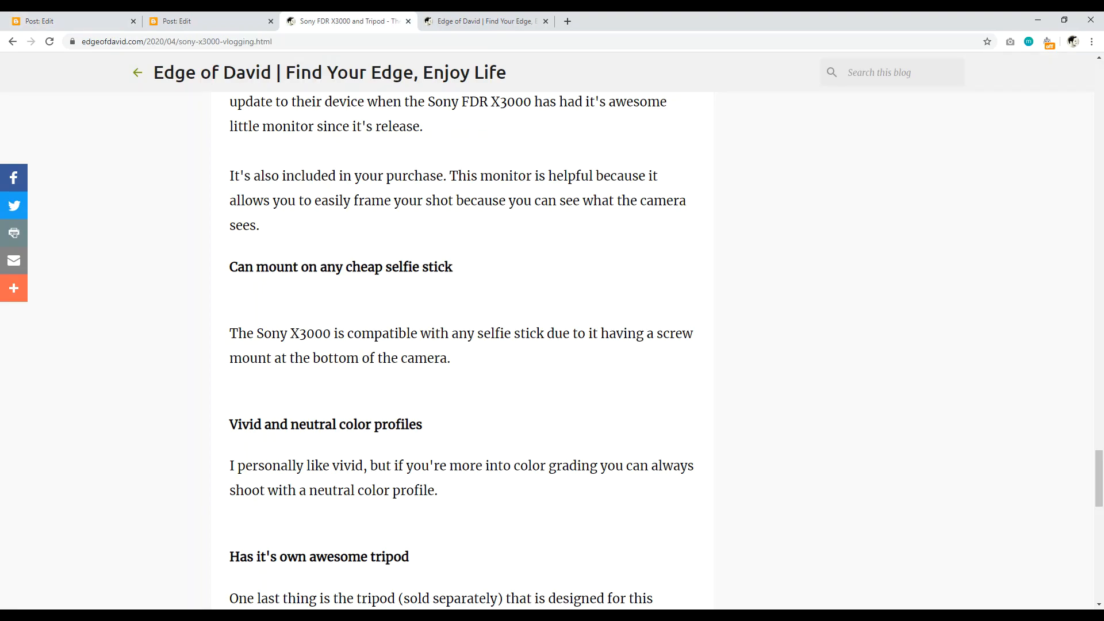
left_click_drag(178, 43, 246, 42)
left_click(1103, 533)
left_click_drag(1101, 531, 1099, 74)
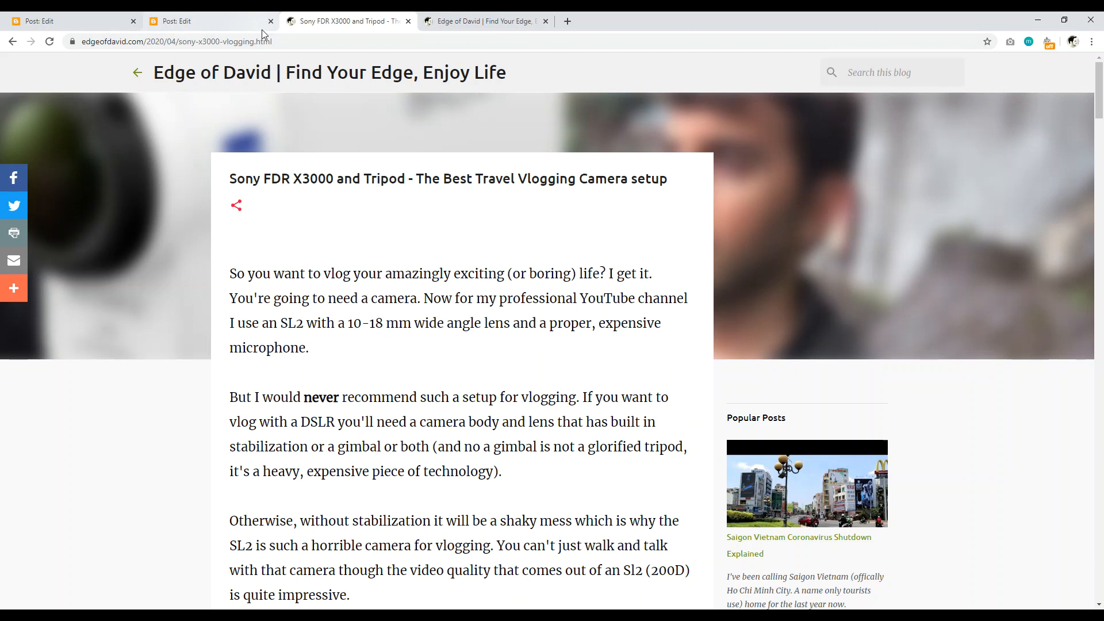
left_click(173, 21)
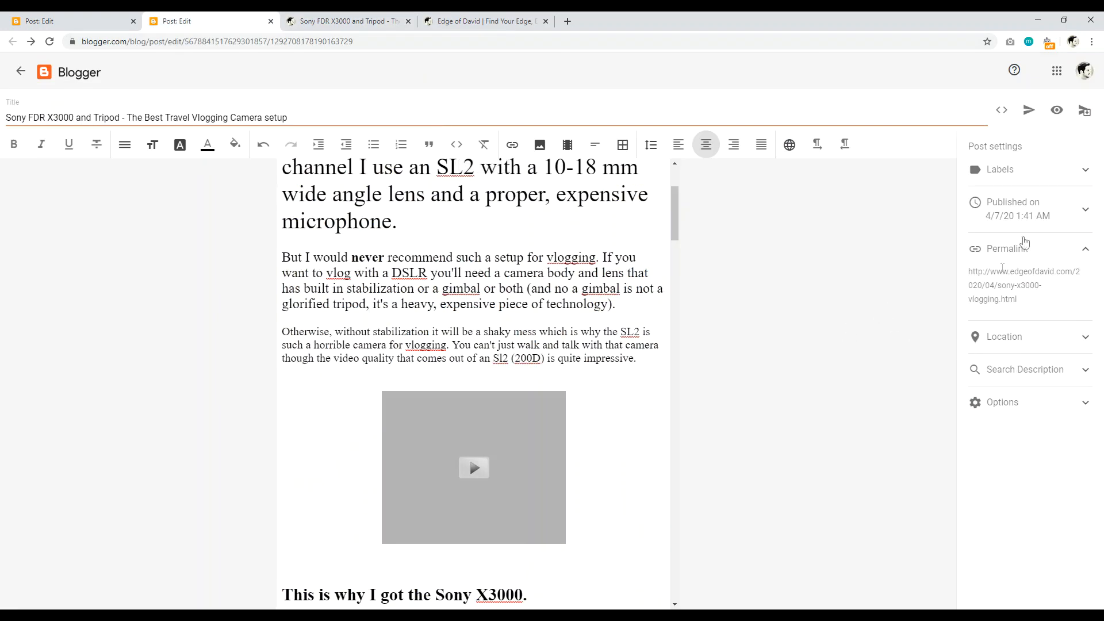
Step: Review the Sony post's Search Description text, then start a new browser tab
left_click(1037, 369)
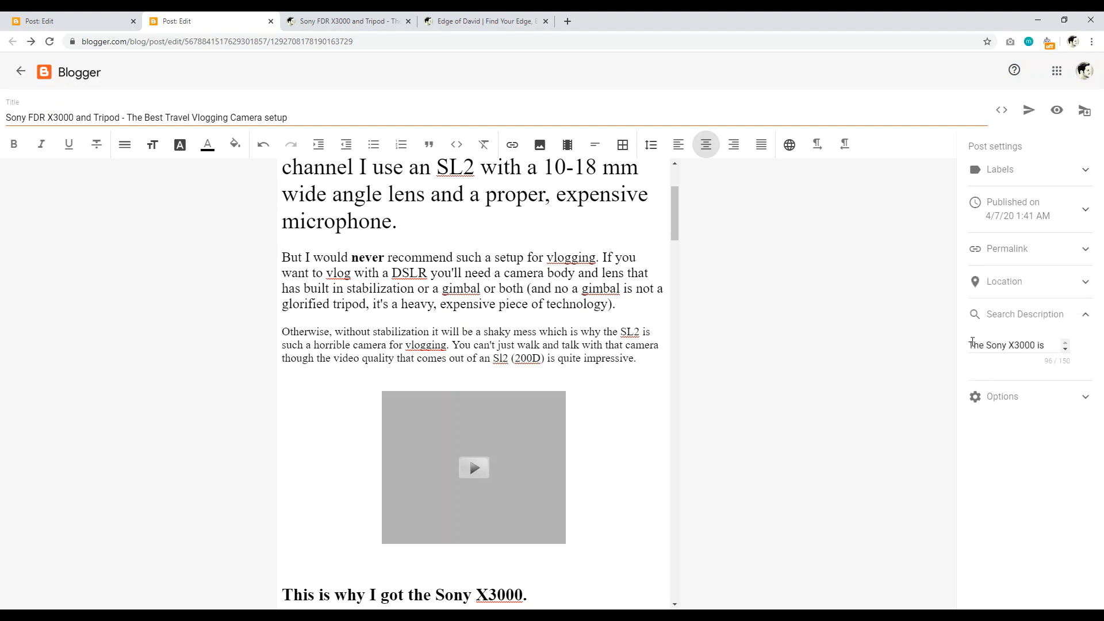
left_click_drag(972, 344, 1073, 347)
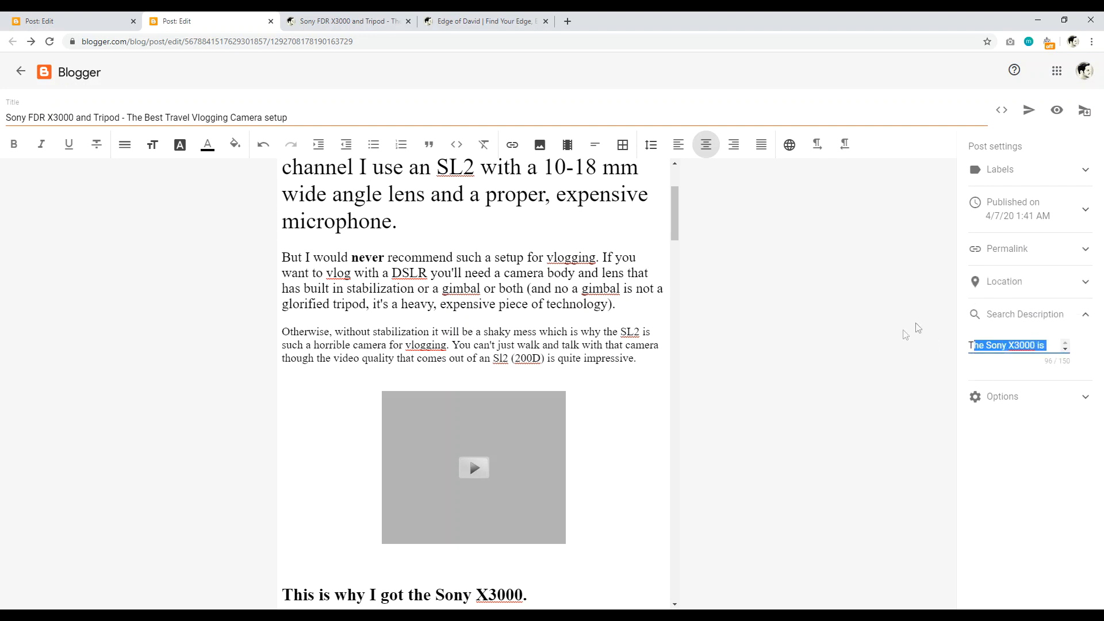
left_click(872, 338)
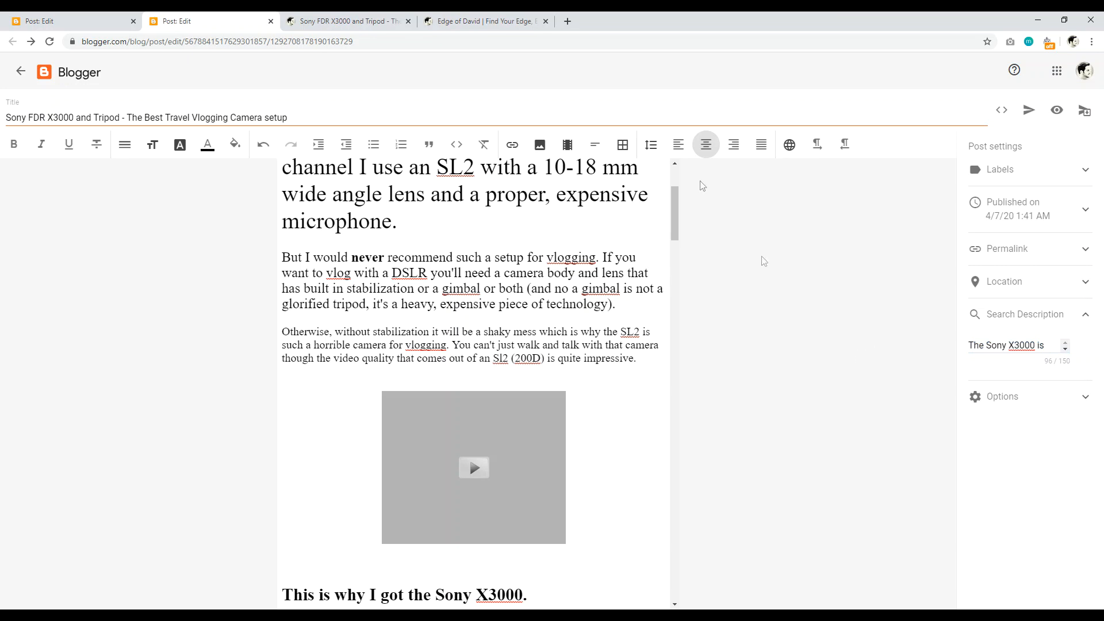
left_click(568, 21)
Step: Search Google for 'website creative pro' and compare its top result's snippet against the Sony post
type("website cr")
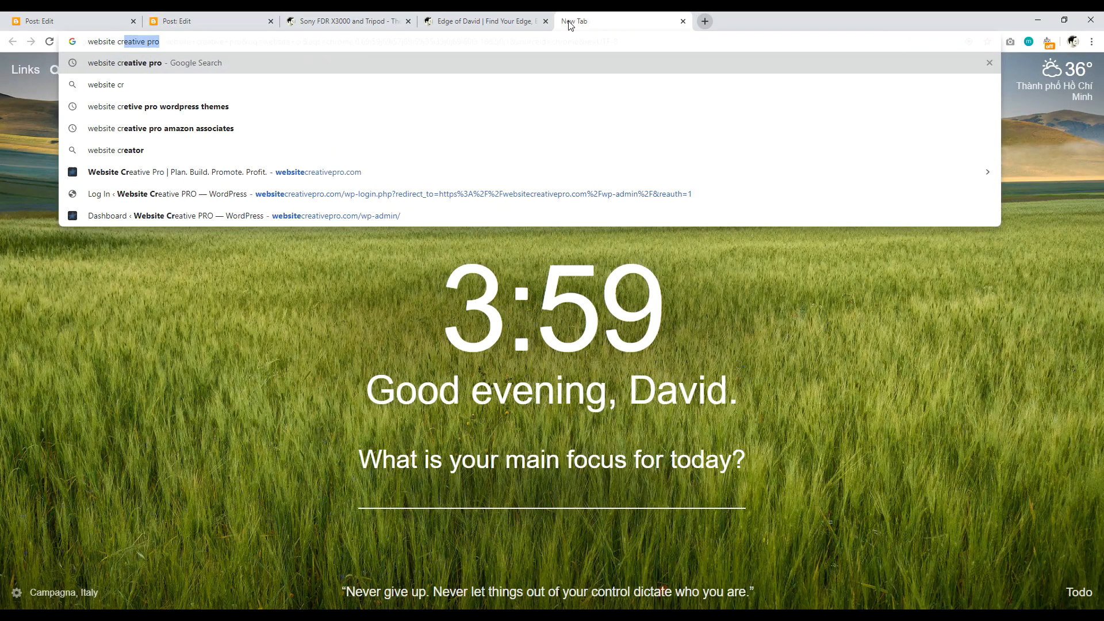
key("Return")
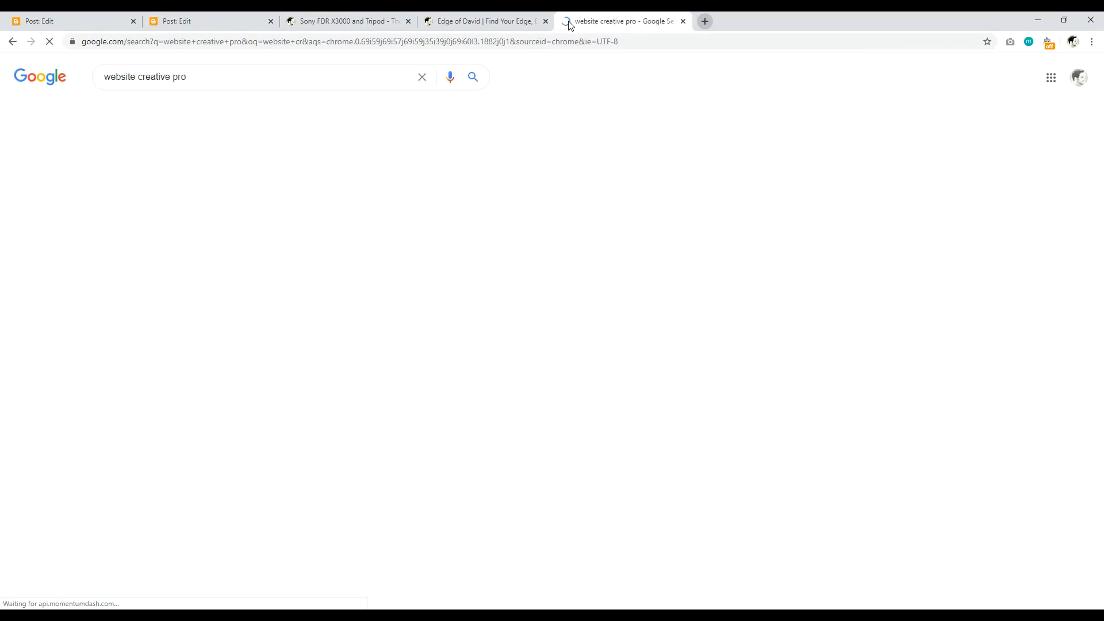
left_click_drag(303, 207, 89, 201)
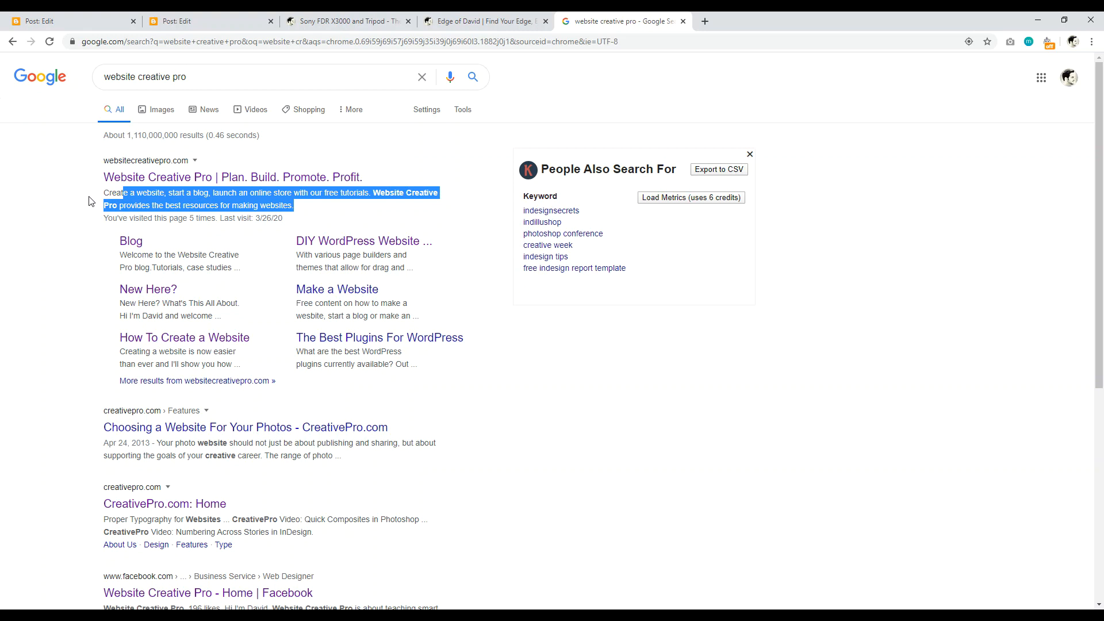
left_click(207, 21)
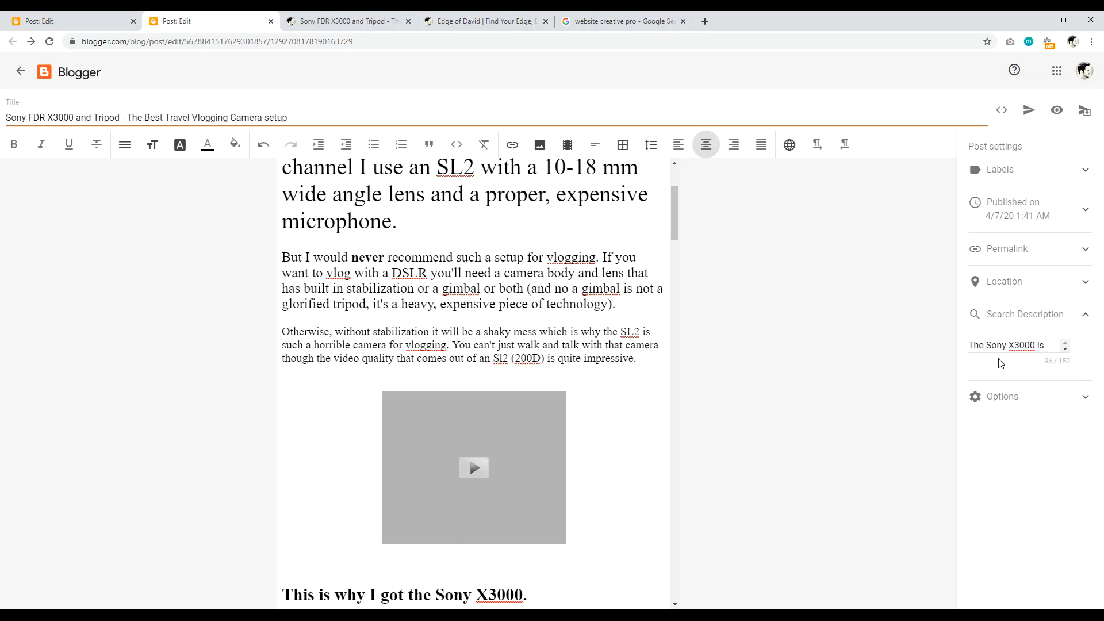
left_click(625, 22)
left_click(45, 217)
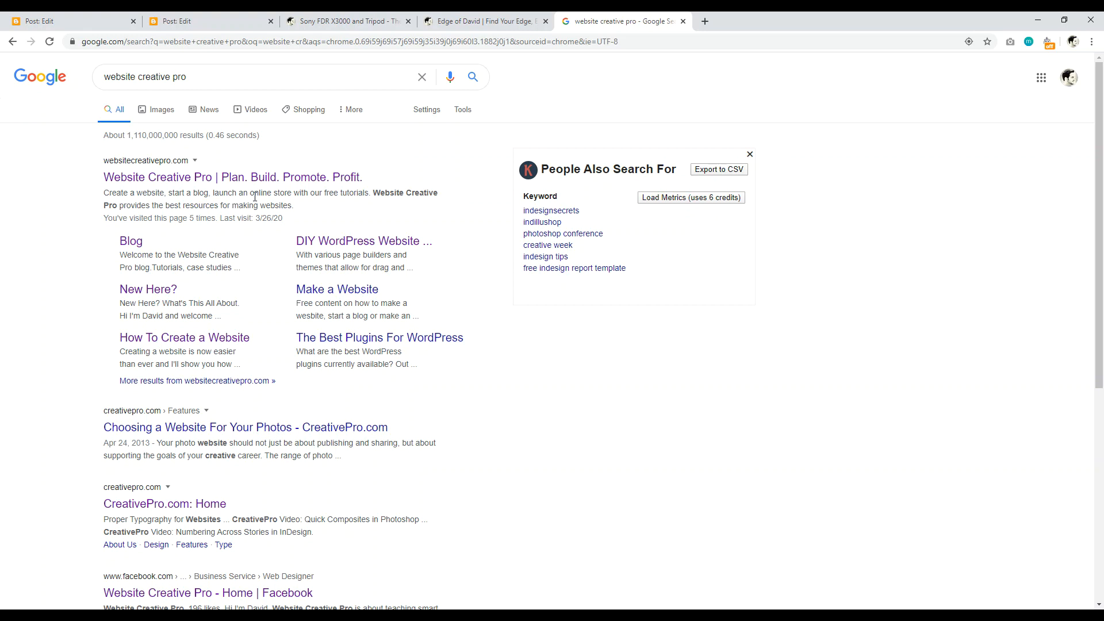
left_click_drag(292, 208, 132, 195)
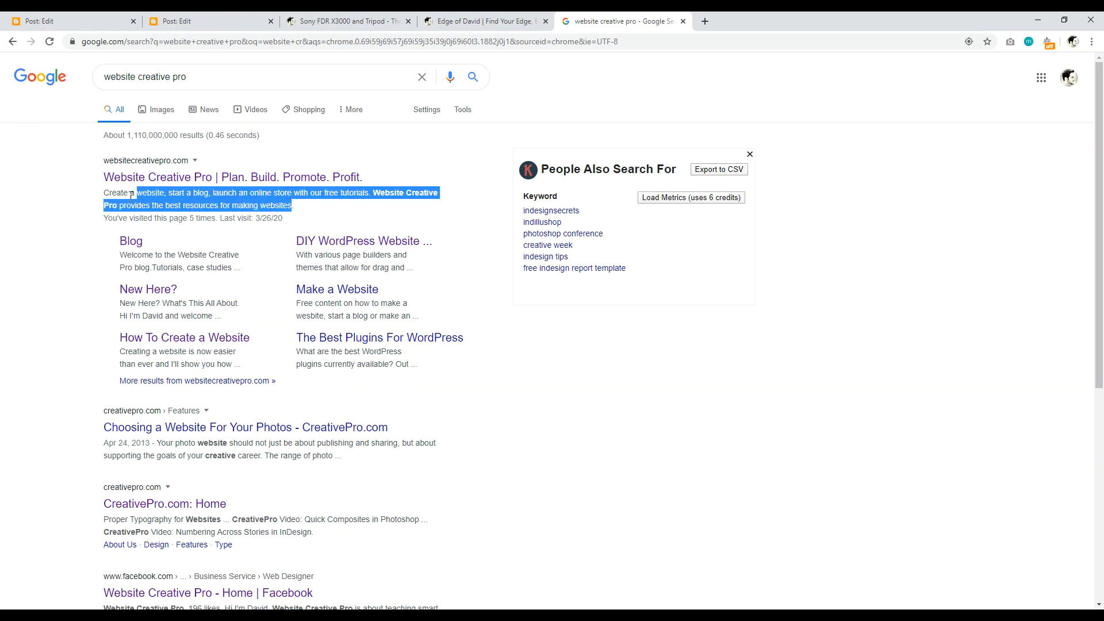
left_click(218, 22)
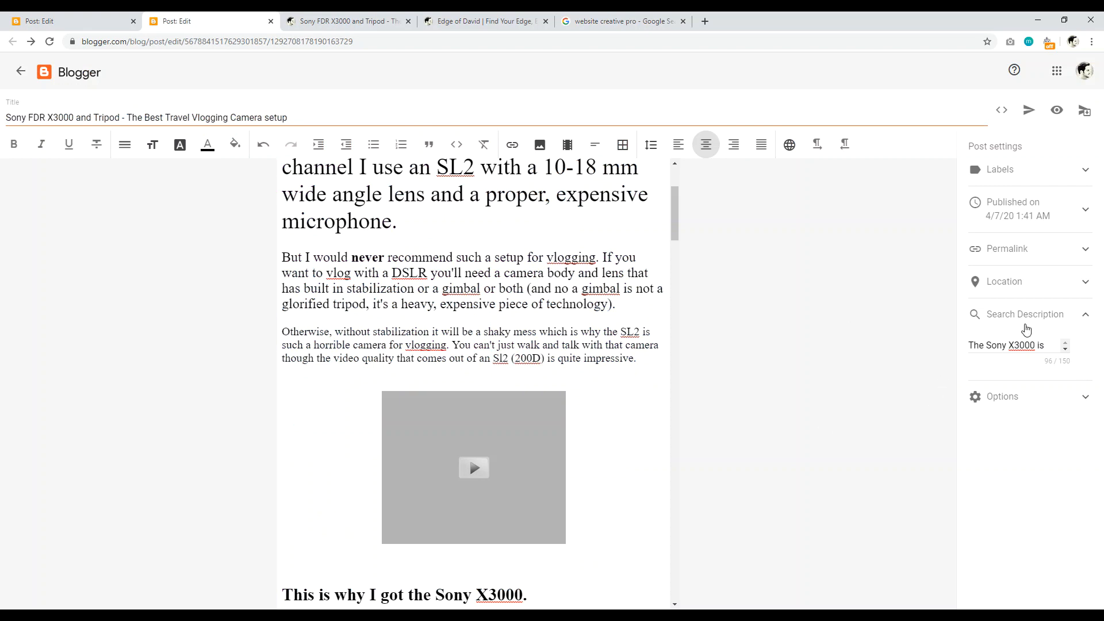
Step: Check the Reader comments options, then view the published Sony FDR X3000 post's embedded video
left_click(1066, 317)
left_click(1040, 351)
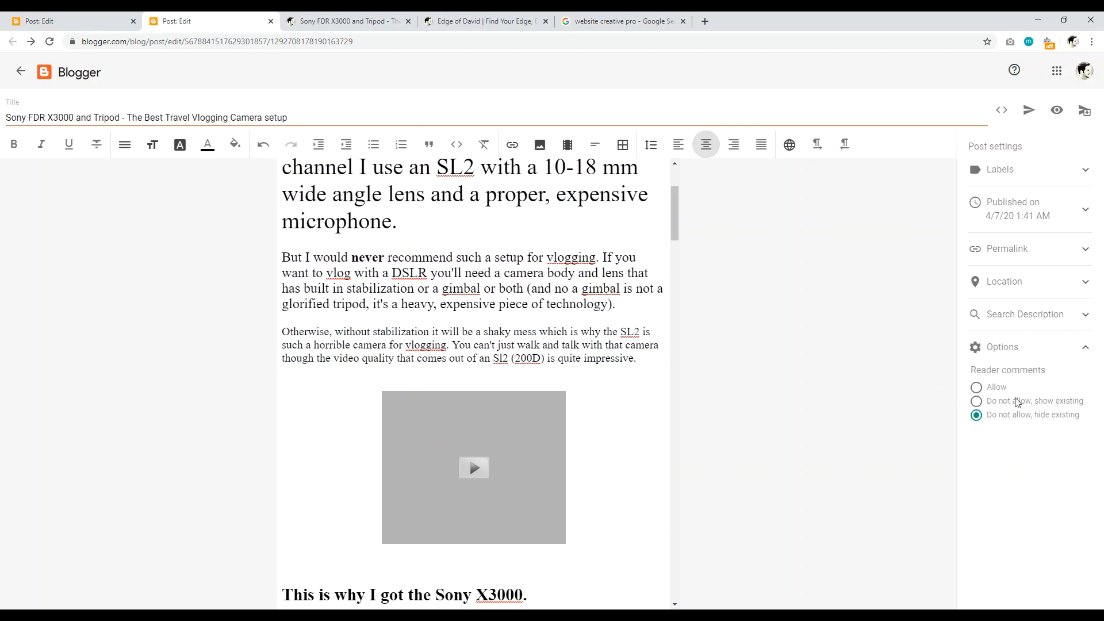
left_click(1048, 357)
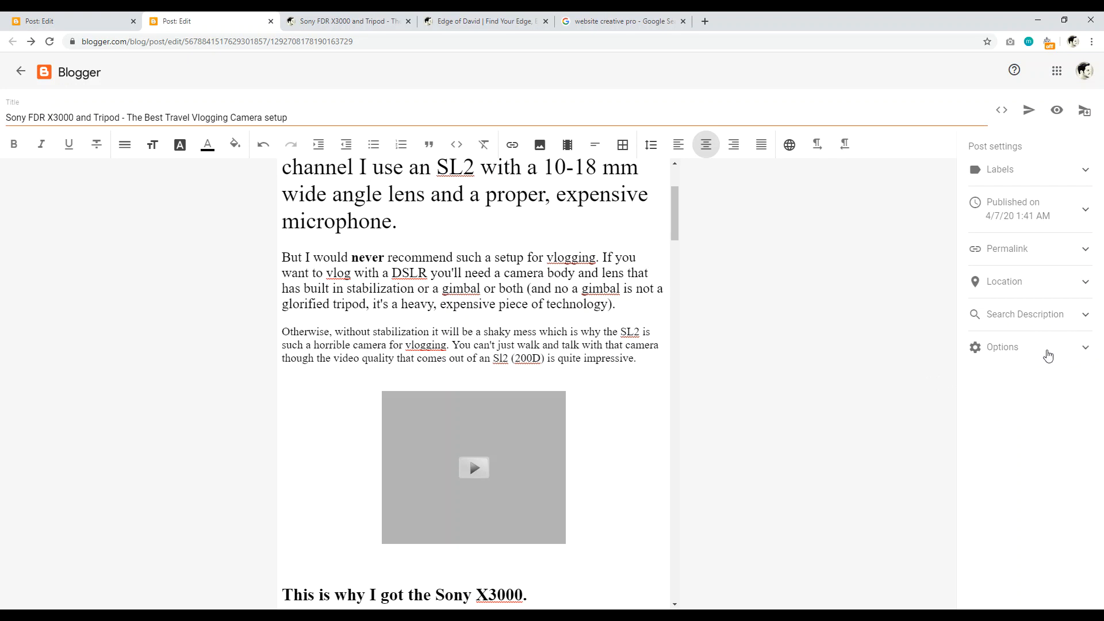
left_click(341, 21)
scroll(1097, 129, "down", 5)
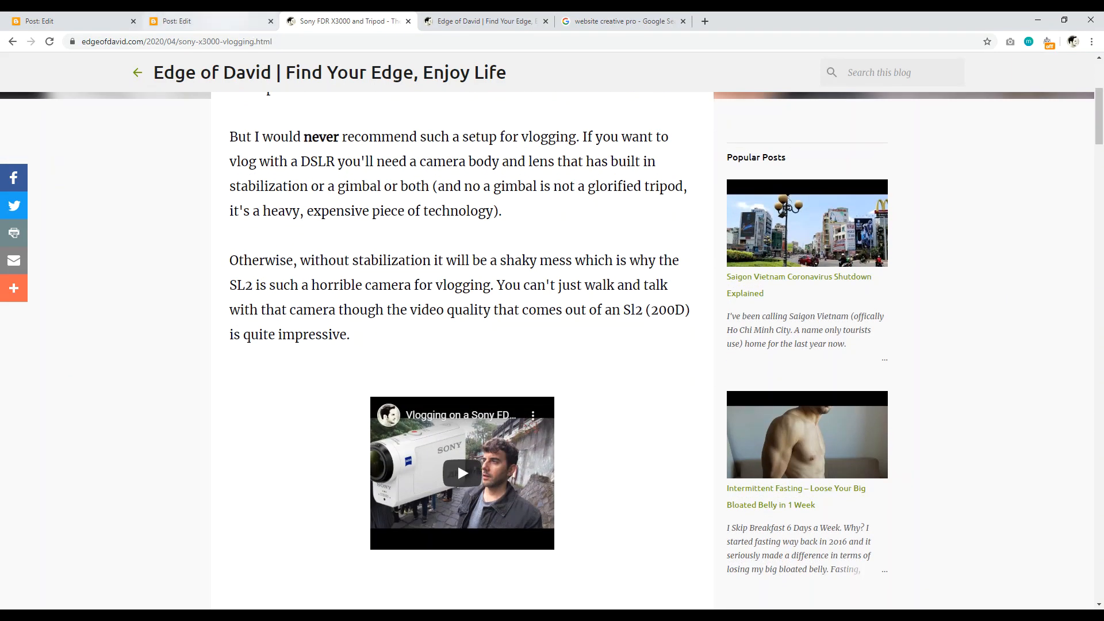
left_click(213, 21)
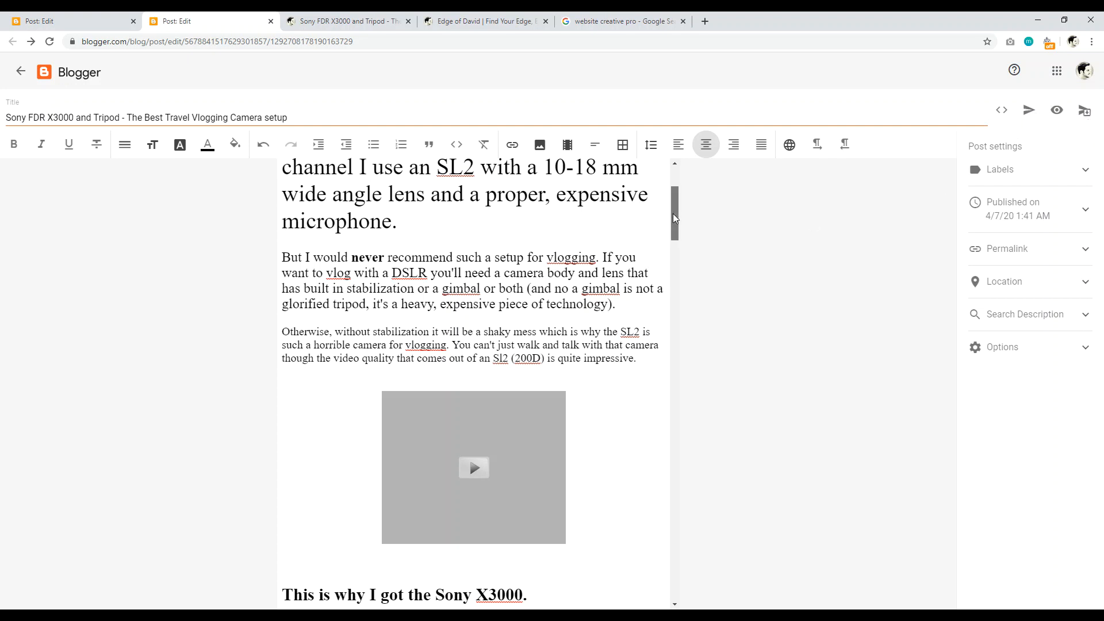
scroll(672, 213, "up", 3)
scroll(584, 313, "down", 10)
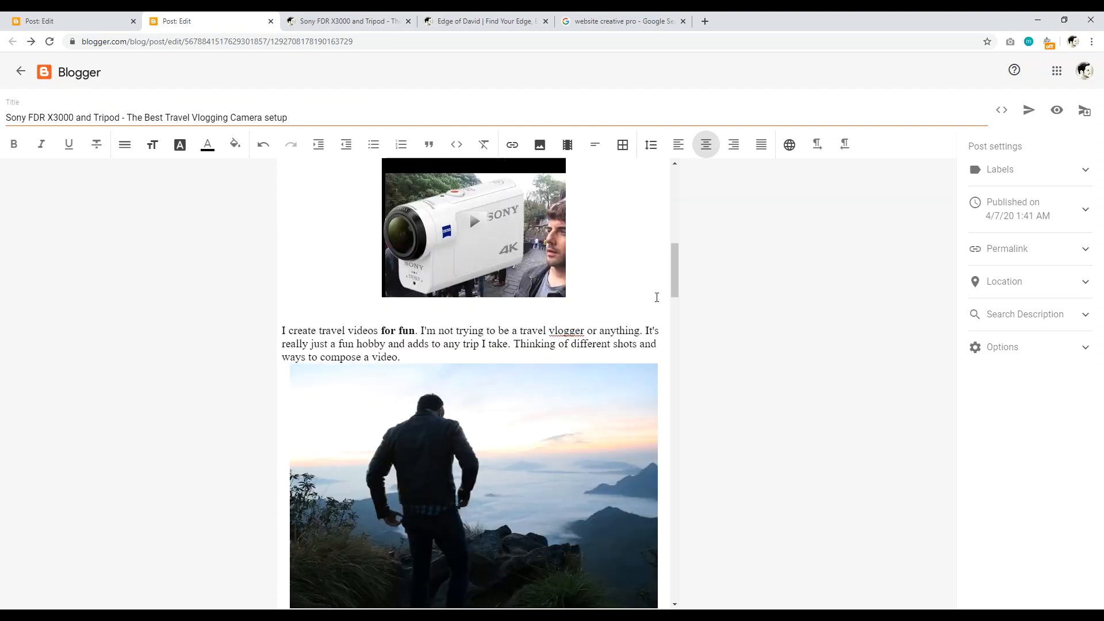
left_click_drag(675, 283, 675, 178)
key("ctrl+Tab")
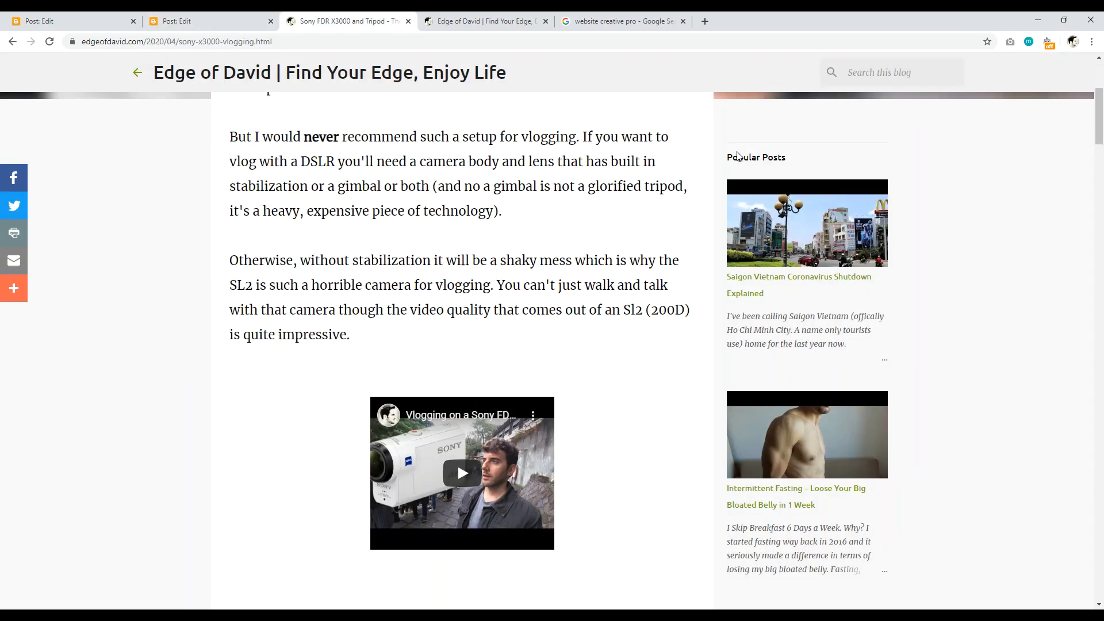
left_click_drag(1099, 117, 1099, 184)
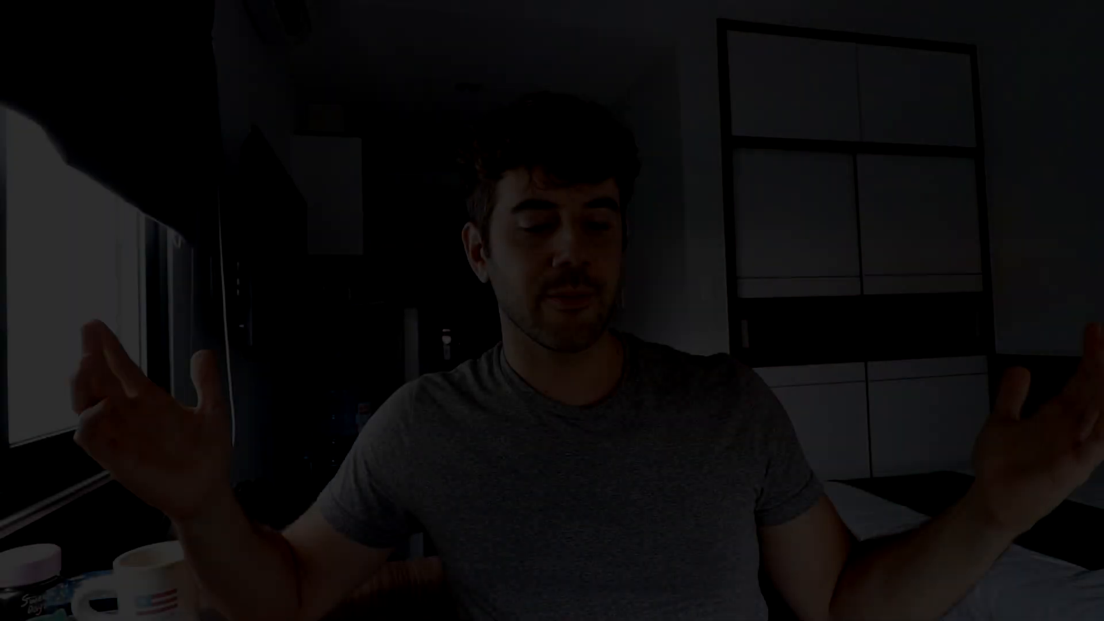